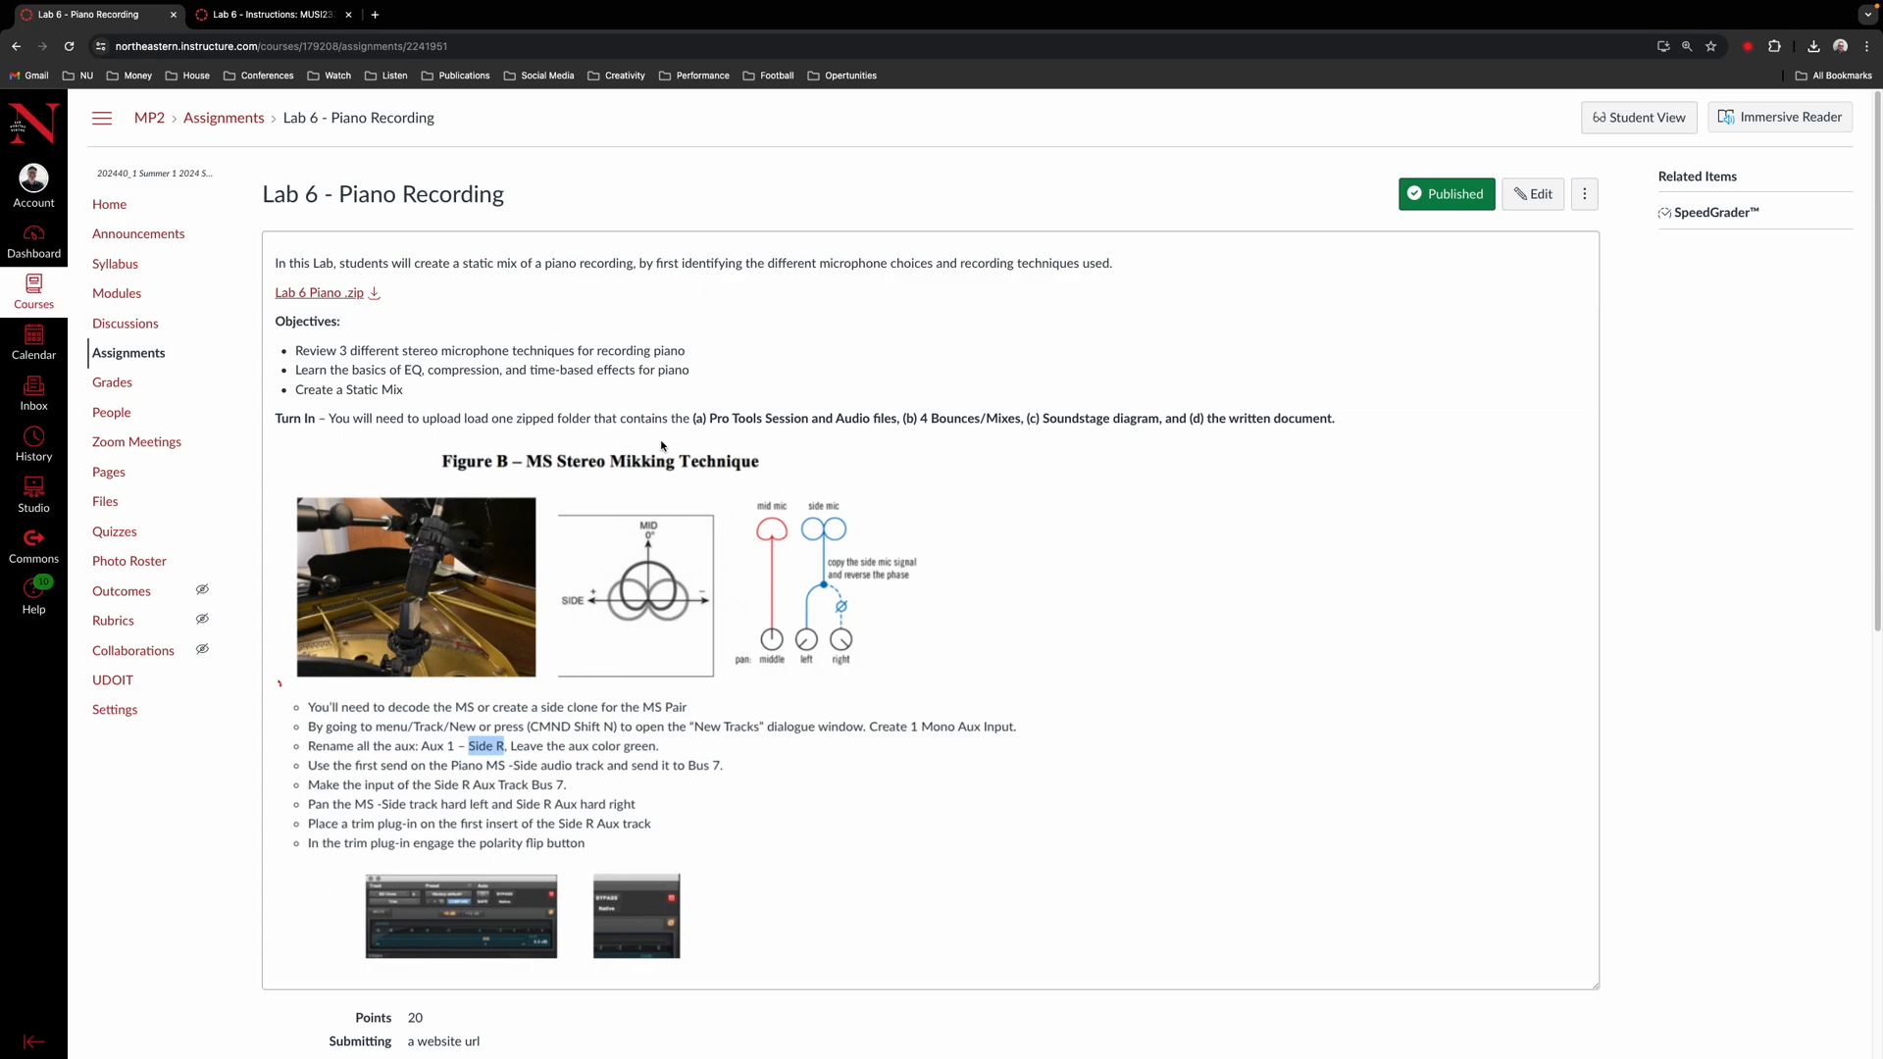
Step: Examine the Lab 6 - Piano Recording assignment page, including its due date and grading rubric
{"action": "scroll", "coordinate": [814, 755], "scroll_direction": "down", "scroll_amount": 7}
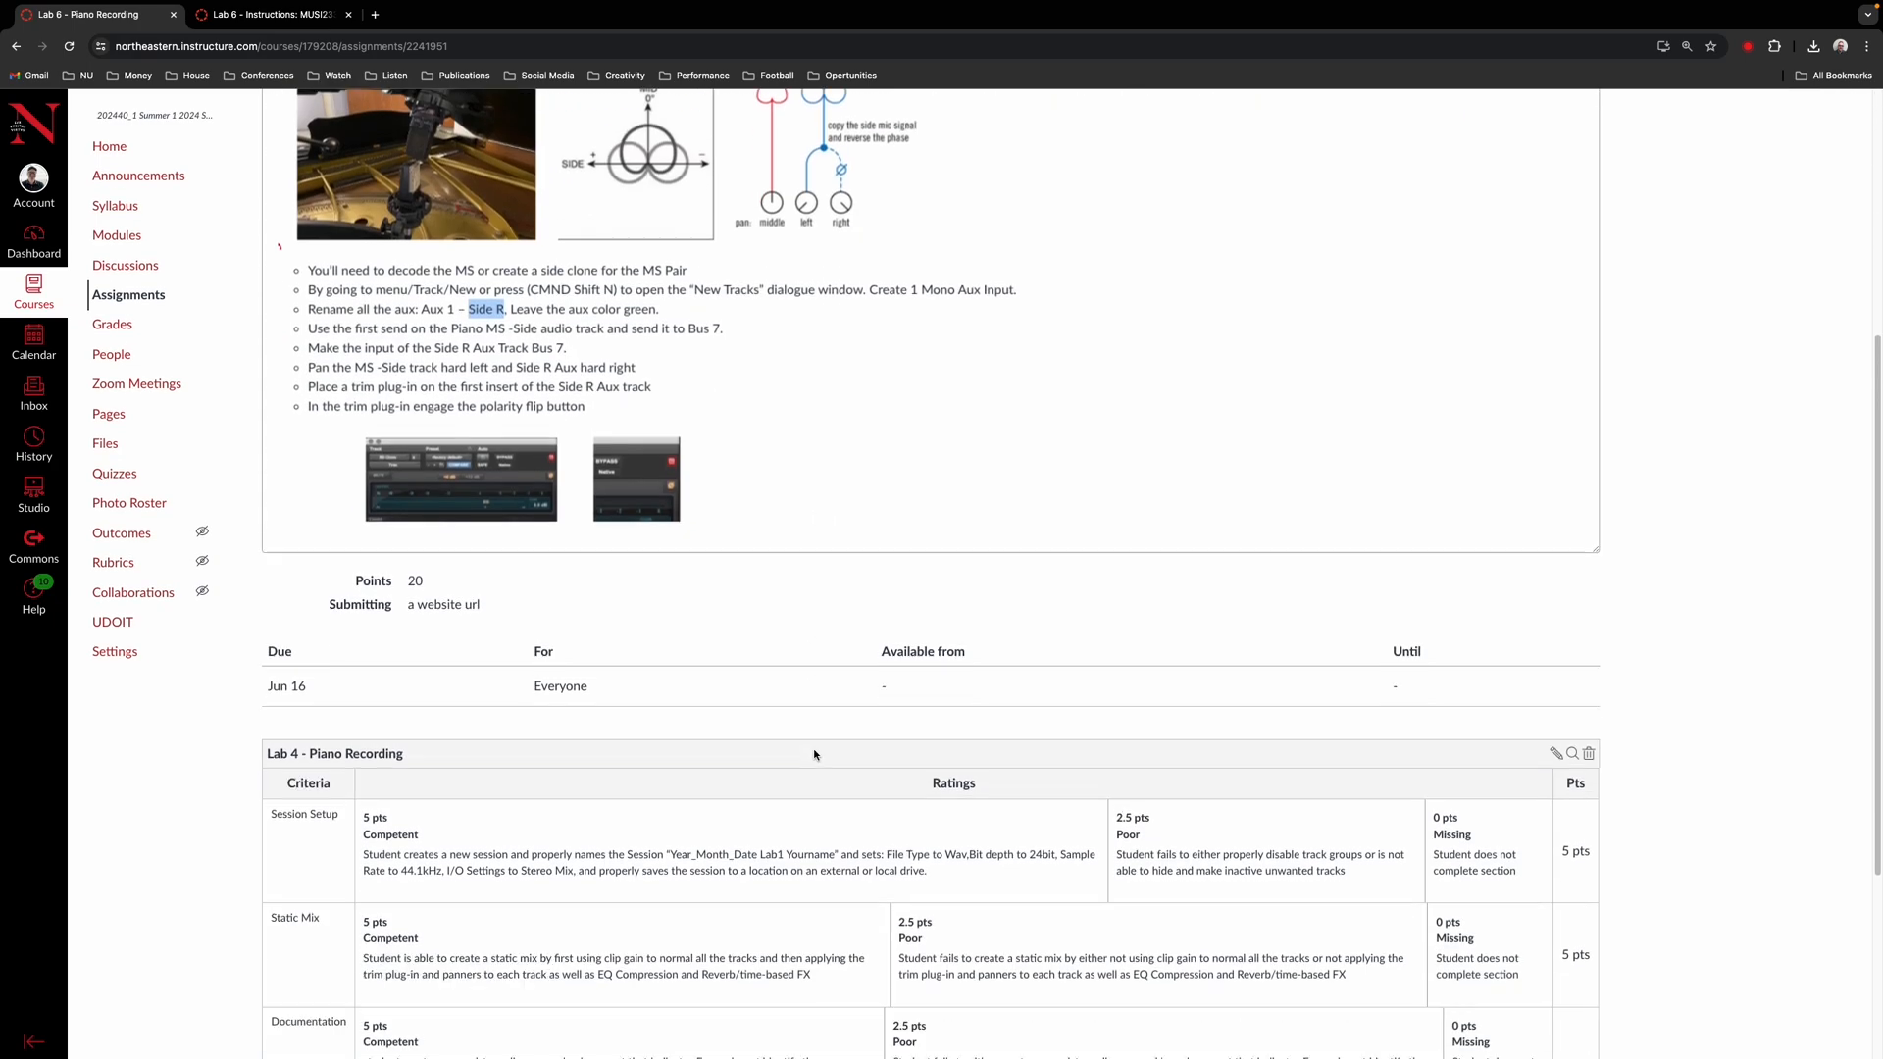
{"action": "scroll", "coordinate": [814, 755], "scroll_direction": "down", "scroll_amount": 1}
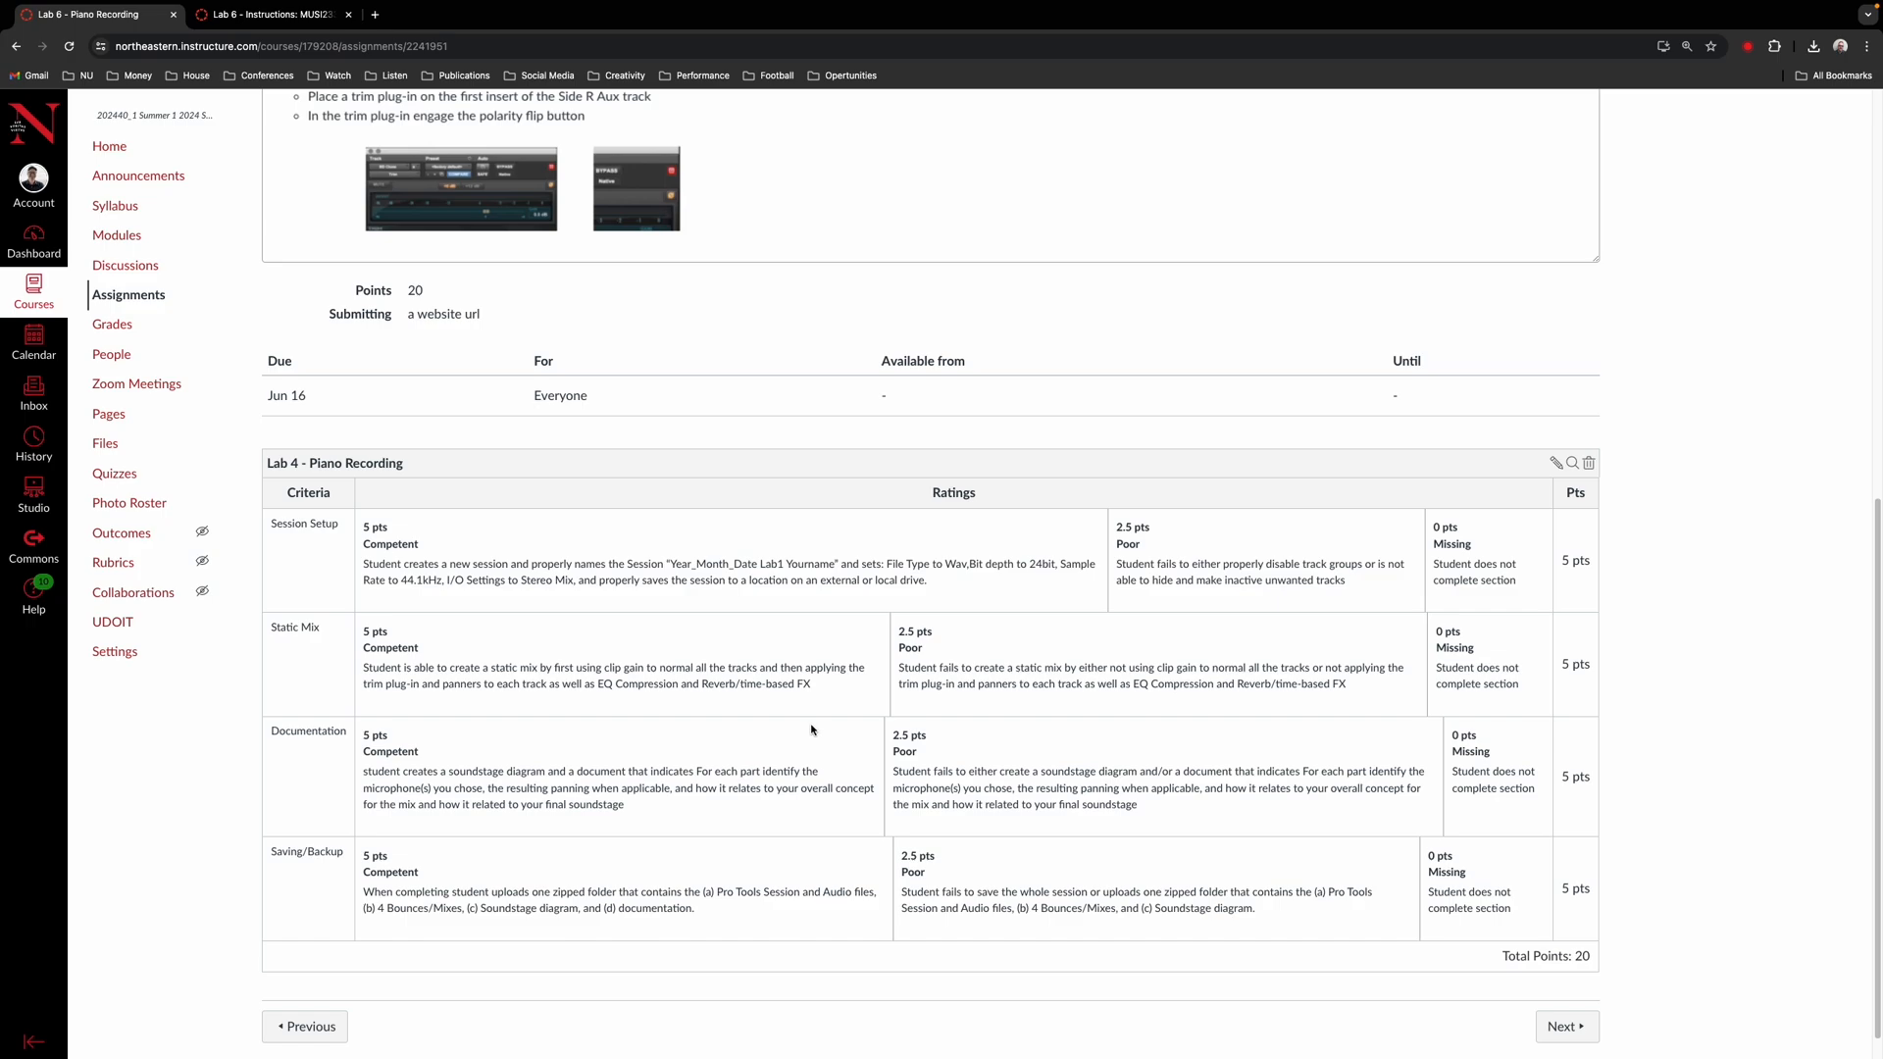
{"action": "scroll", "coordinate": [781, 577], "scroll_direction": "up", "scroll_amount": 2}
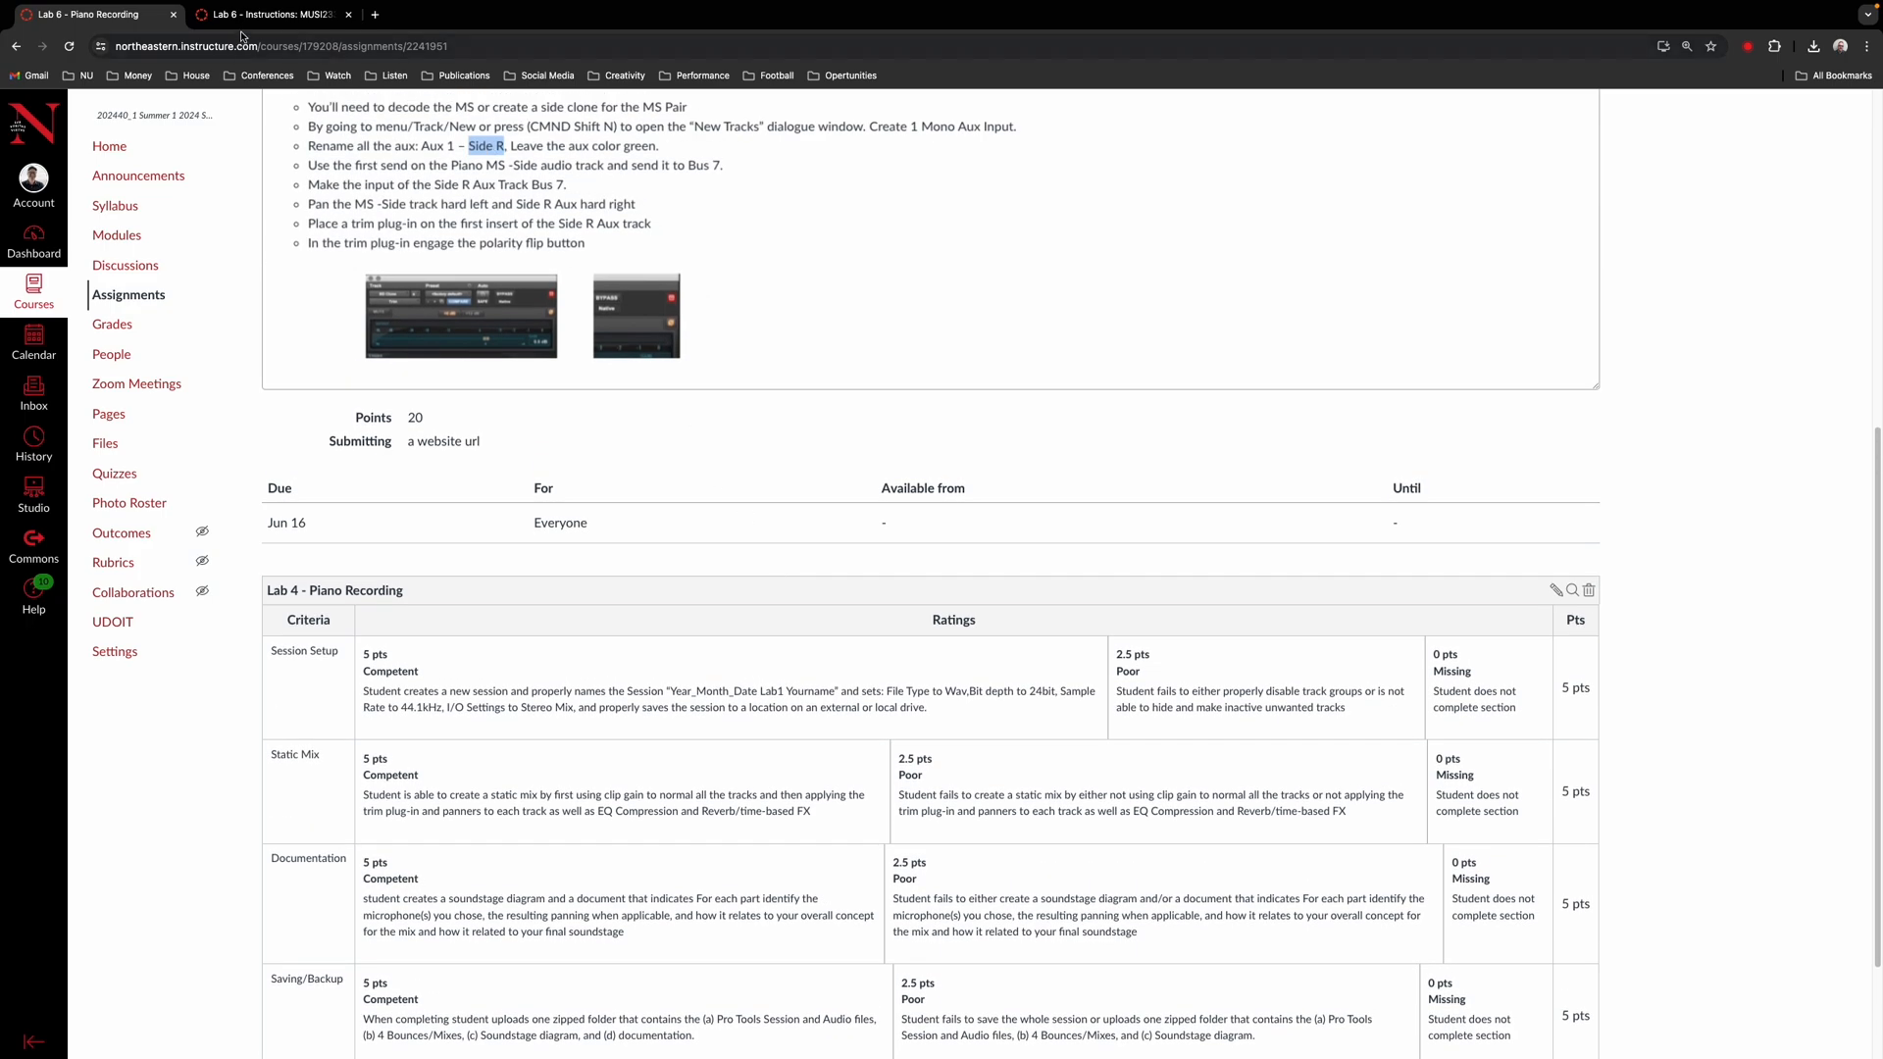
{"action": "scroll", "coordinate": [304, 250], "scroll_direction": "up", "scroll_amount": 5}
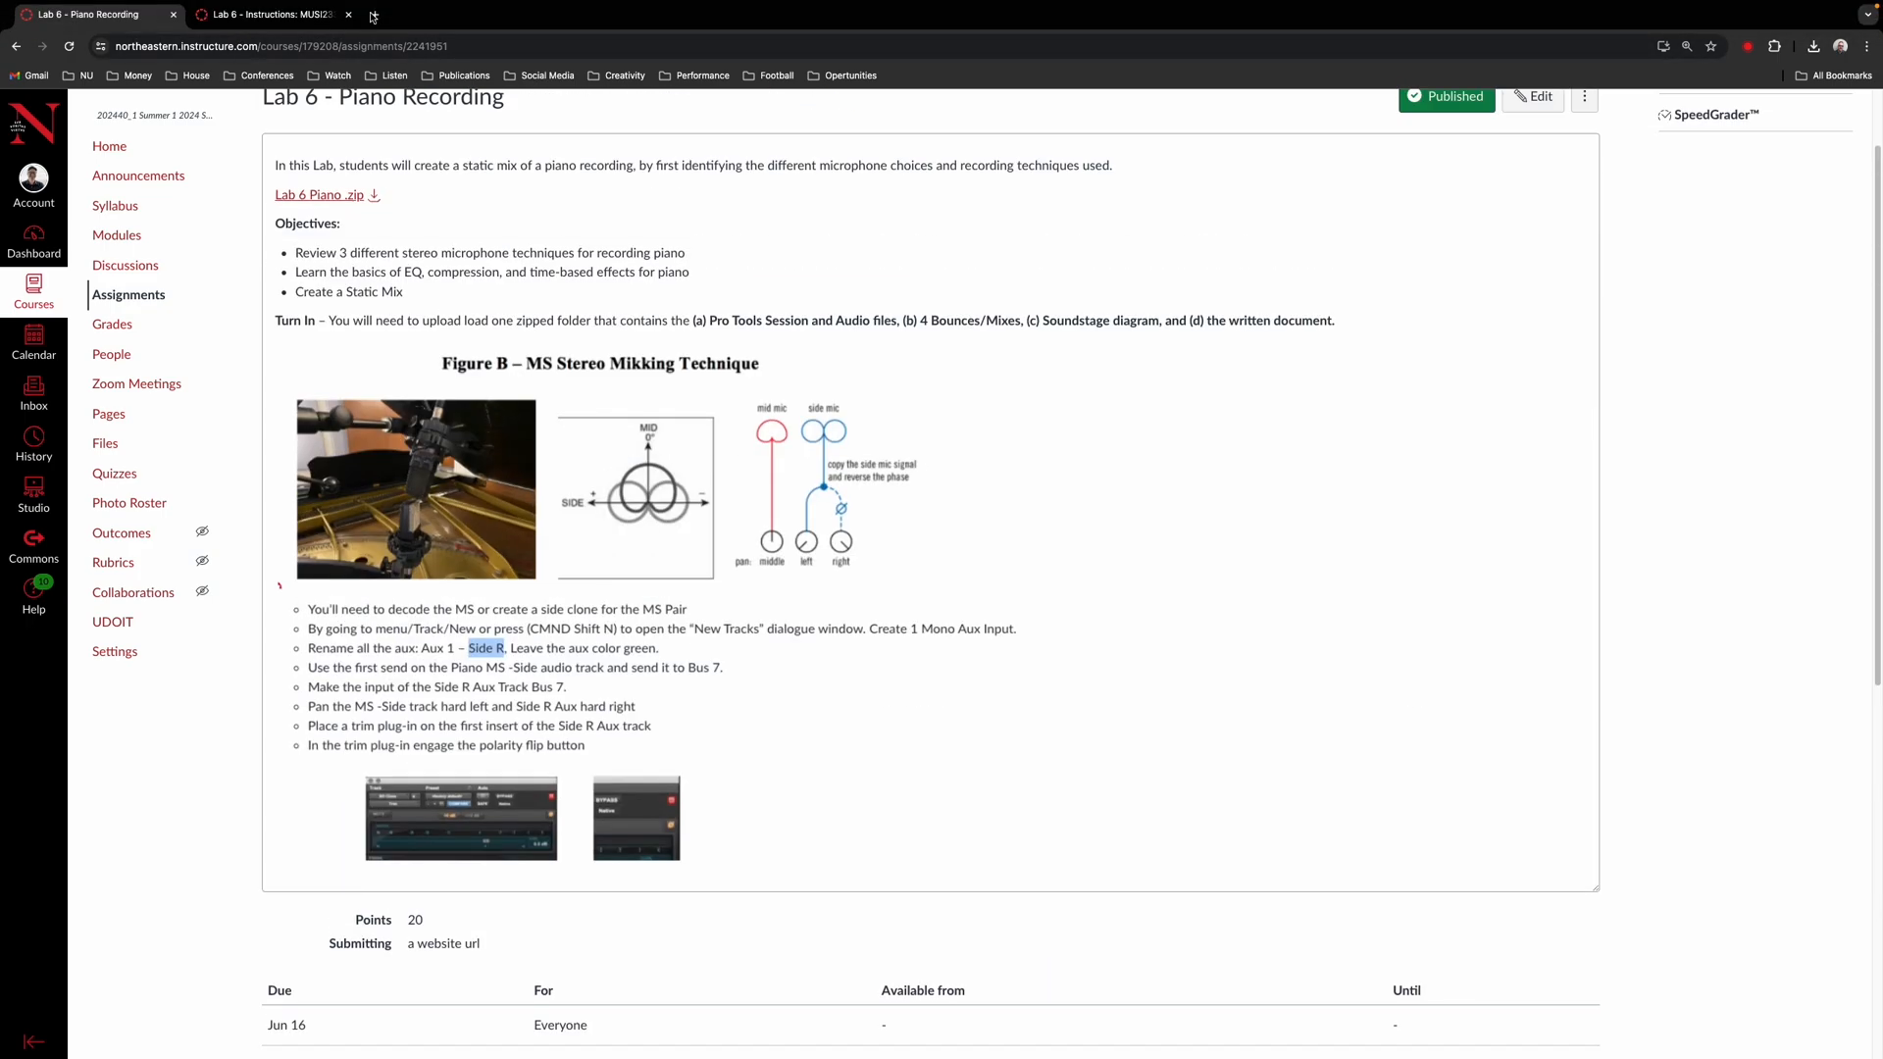
Step: Open the Lab 6 - Instructions page and read the objectives and the section on reviewing the session and microphone techniques
{"action": "left_click", "coordinate": [281, 18]}
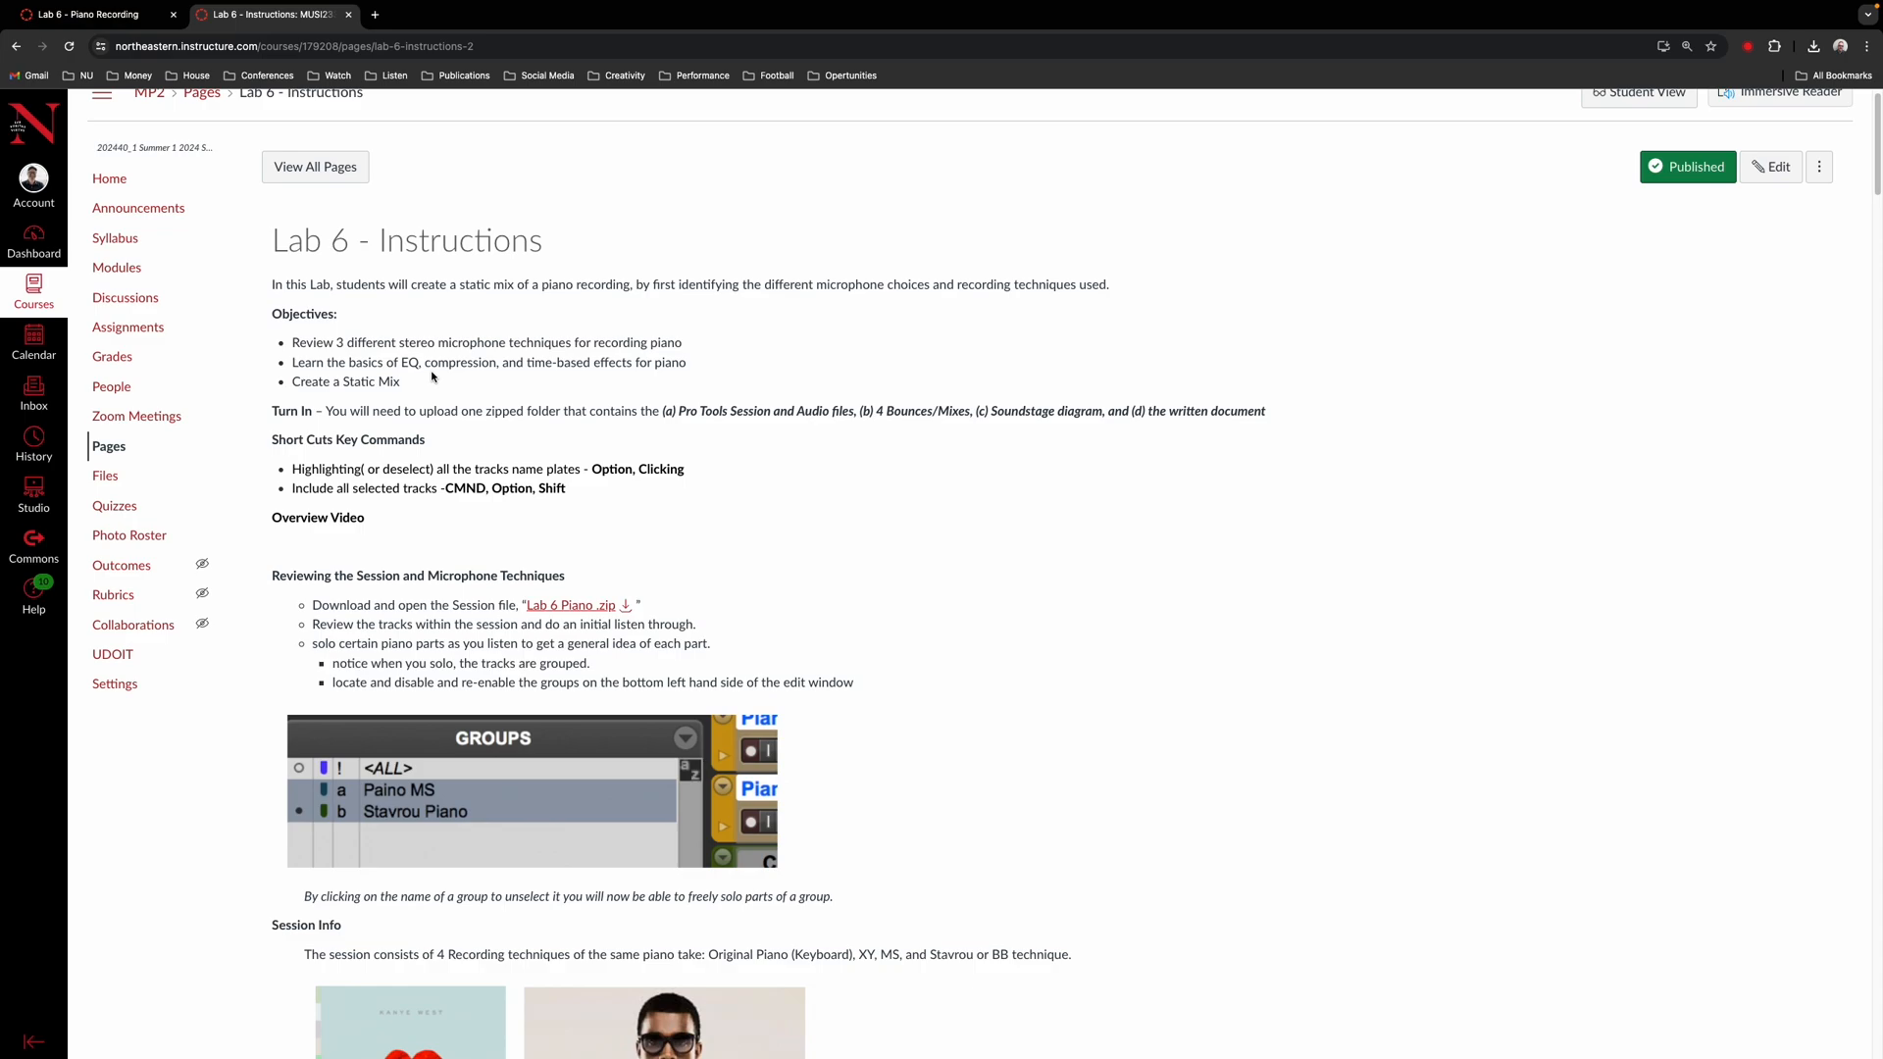
{"action": "scroll", "coordinate": [651, 534], "scroll_direction": "down", "scroll_amount": 2}
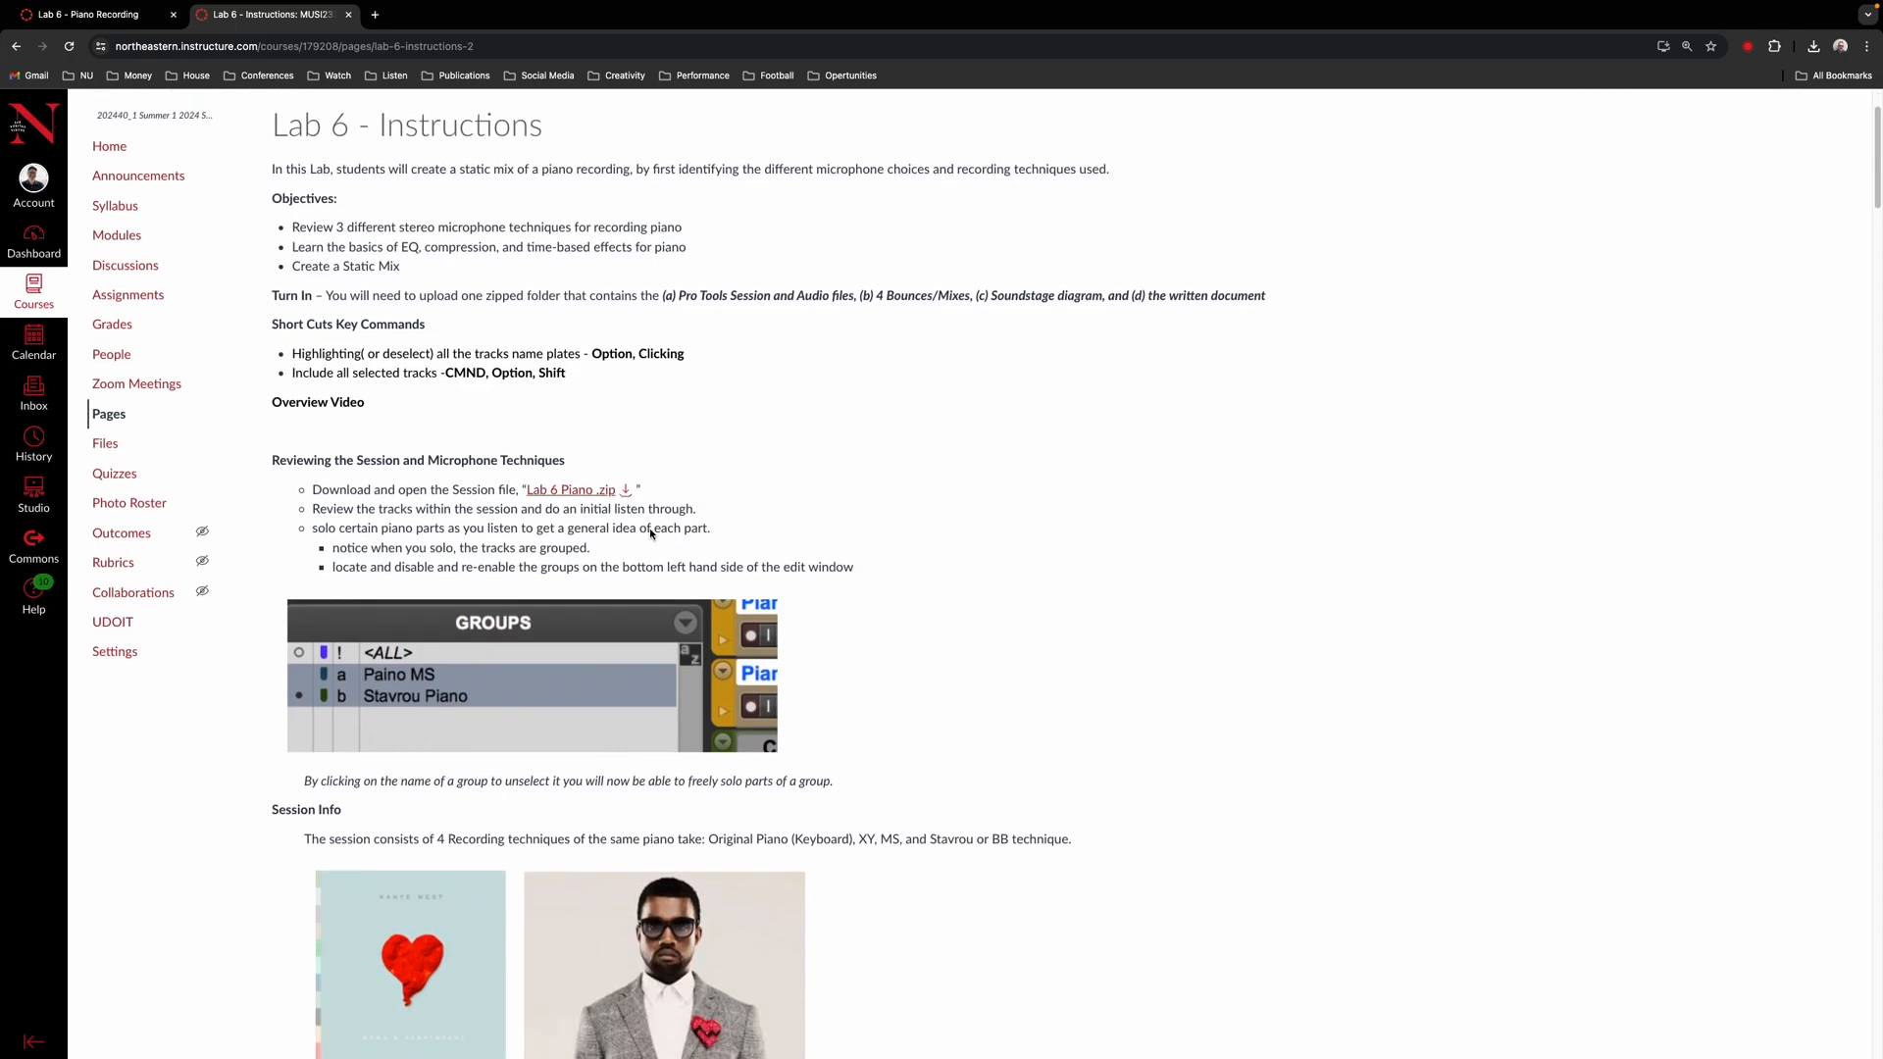
{"action": "scroll", "coordinate": [581, 501], "scroll_direction": "down", "scroll_amount": 1}
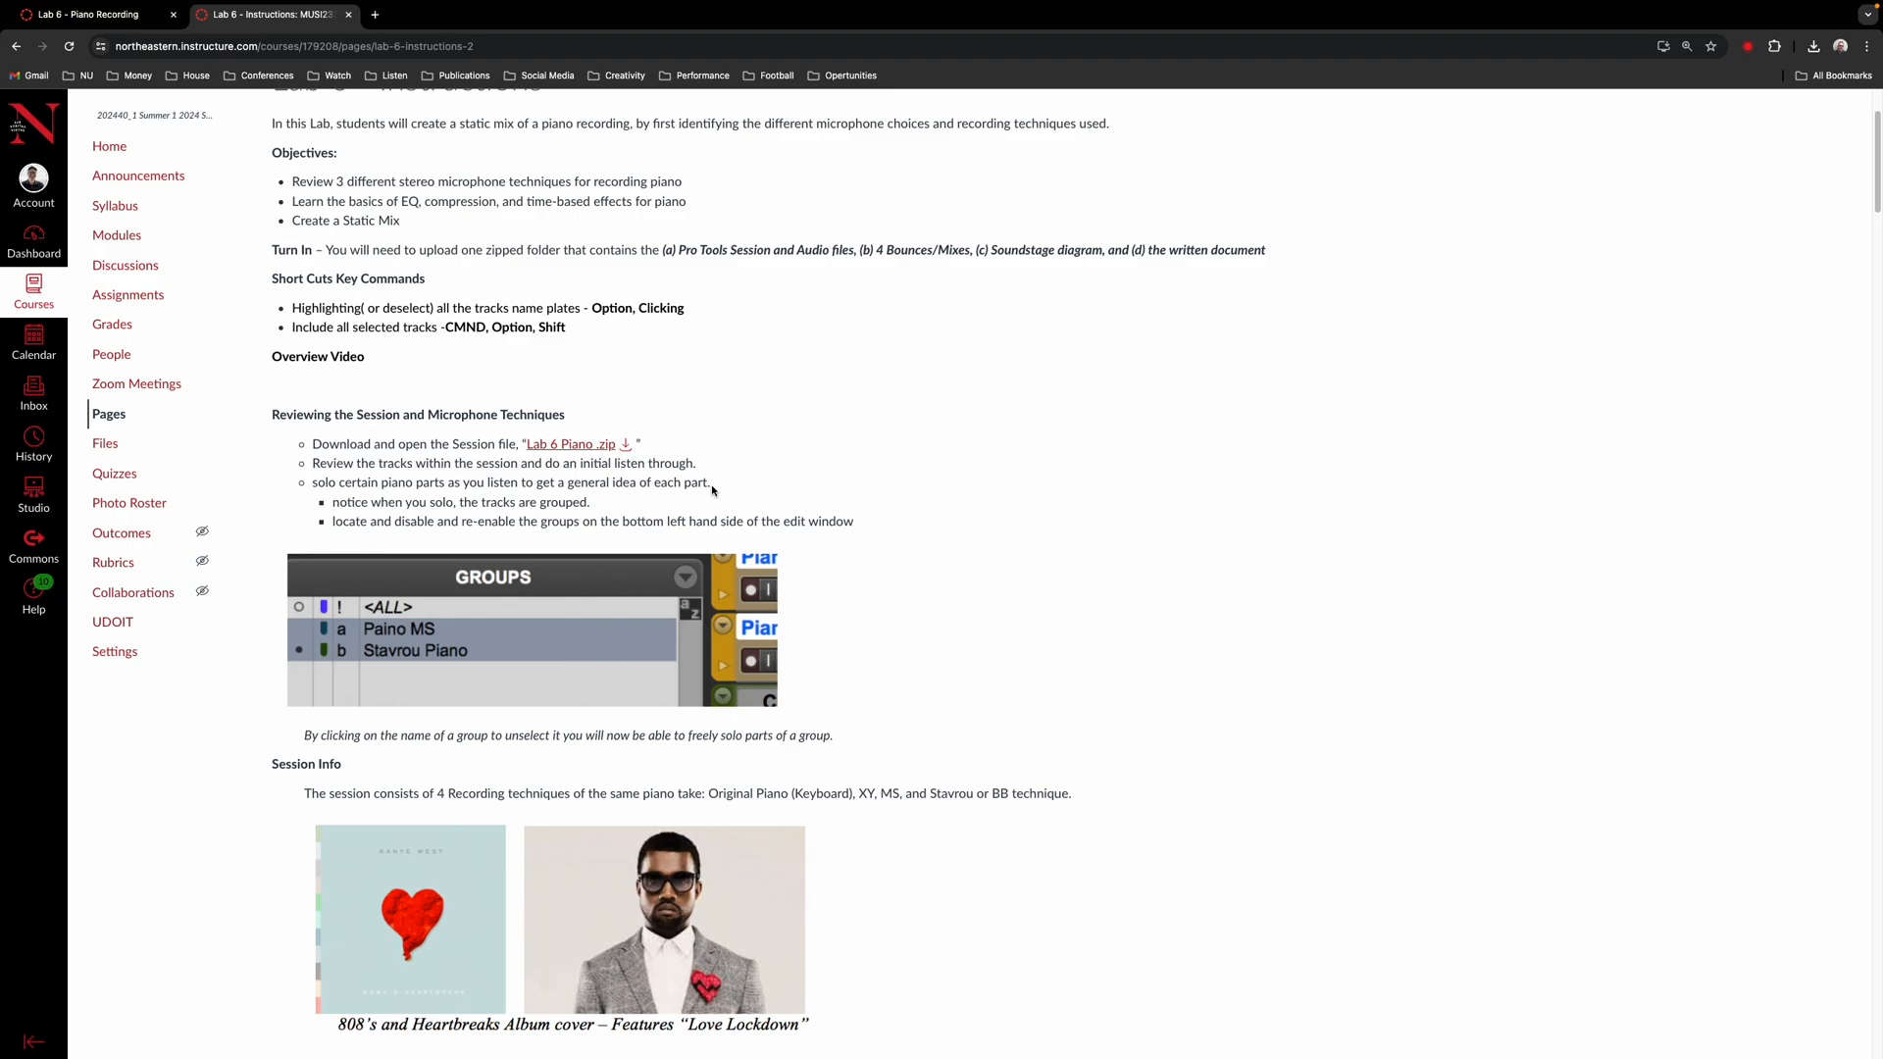
Step: Switch to Pro Tools, check the input and output paths in I/O Setup, and close the dialog
{"action": "key", "text": "super+Tab"}
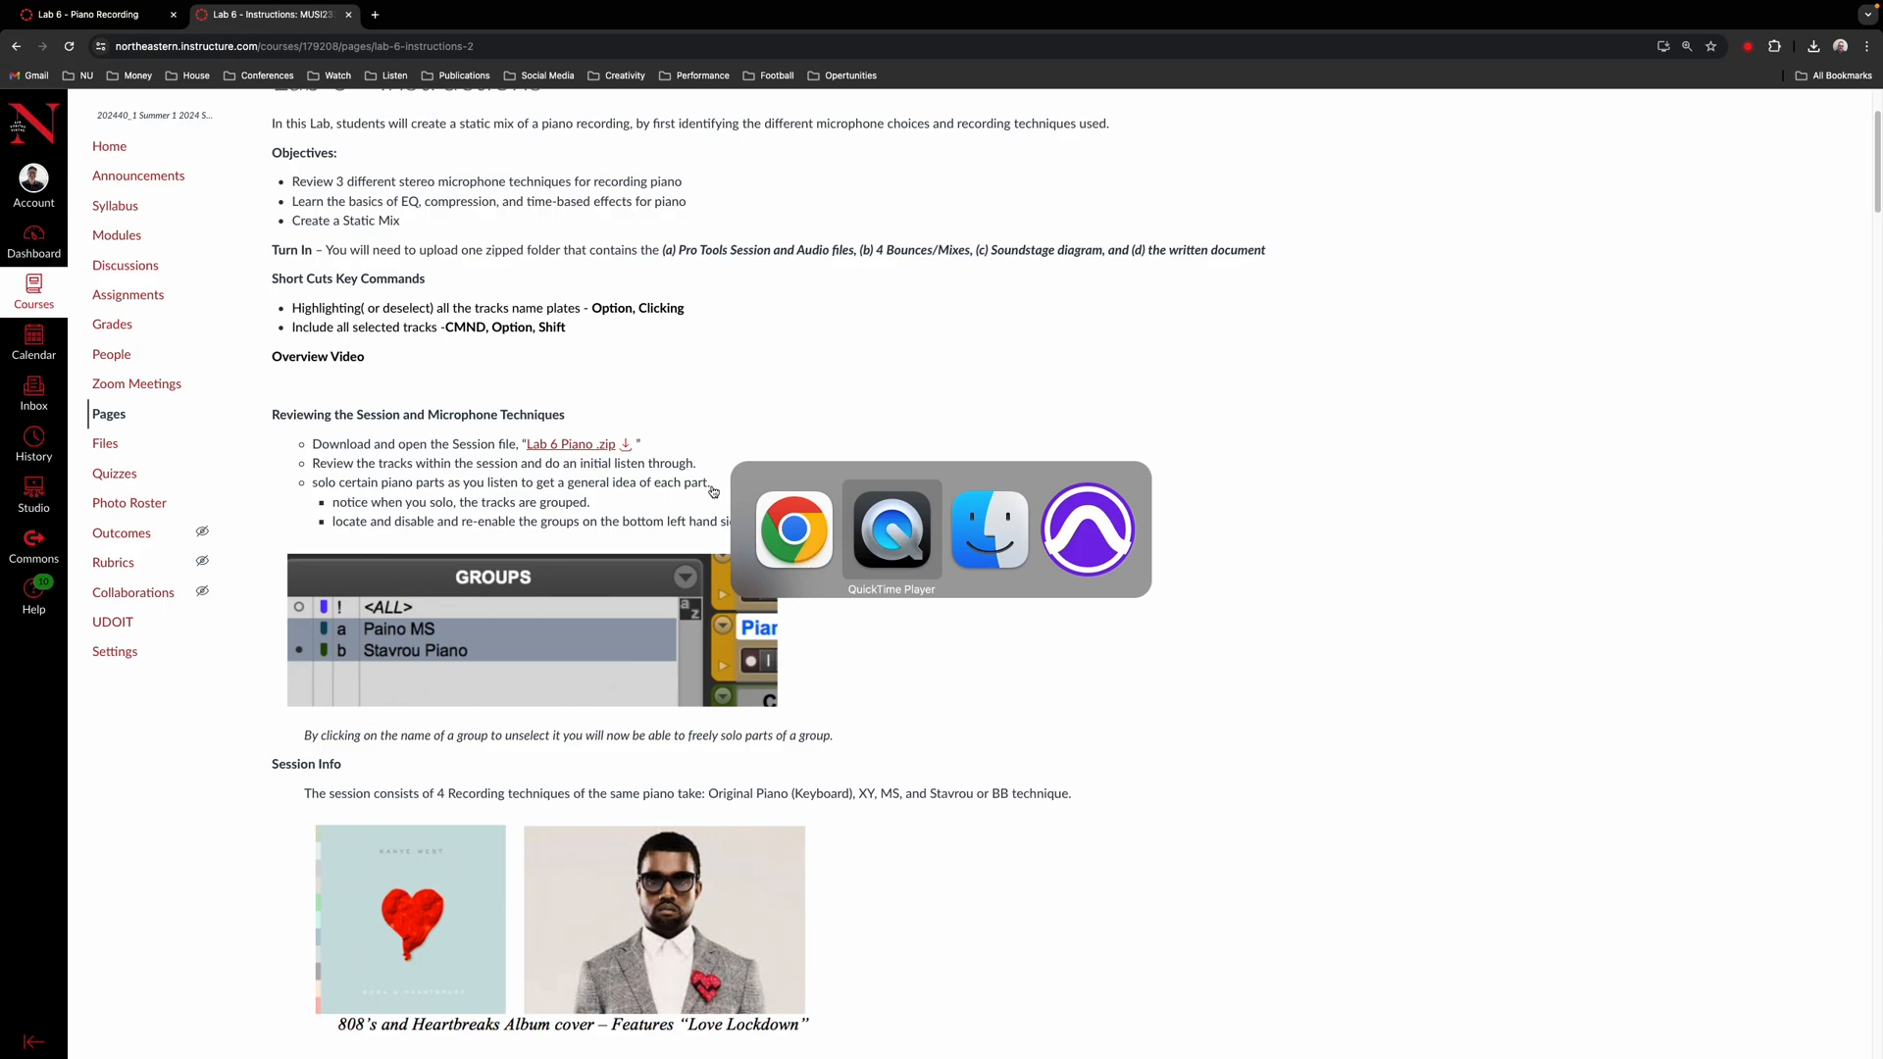
{"action": "key", "text": "super+Tab"}
{"action": "key", "text": "super+Tab"}
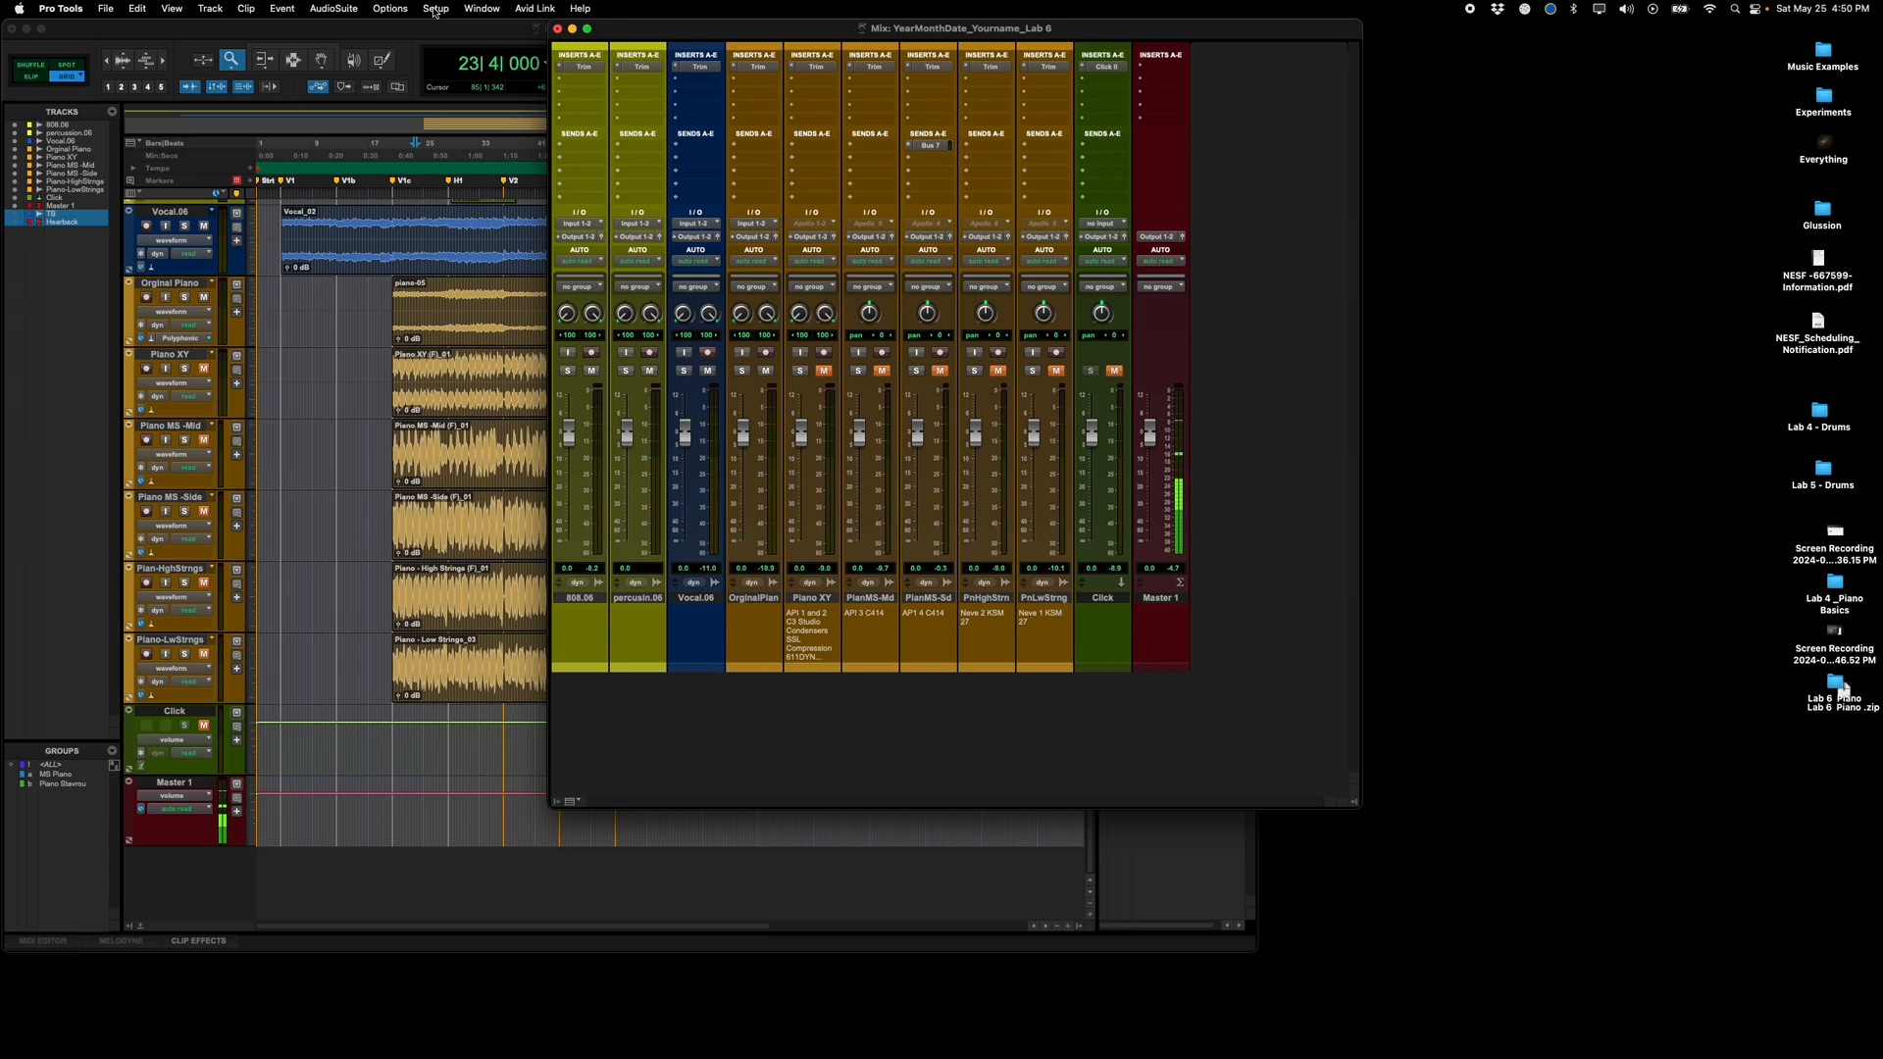
{"action": "left_click", "coordinate": [436, 10]}
{"action": "left_click", "coordinate": [494, 105]}
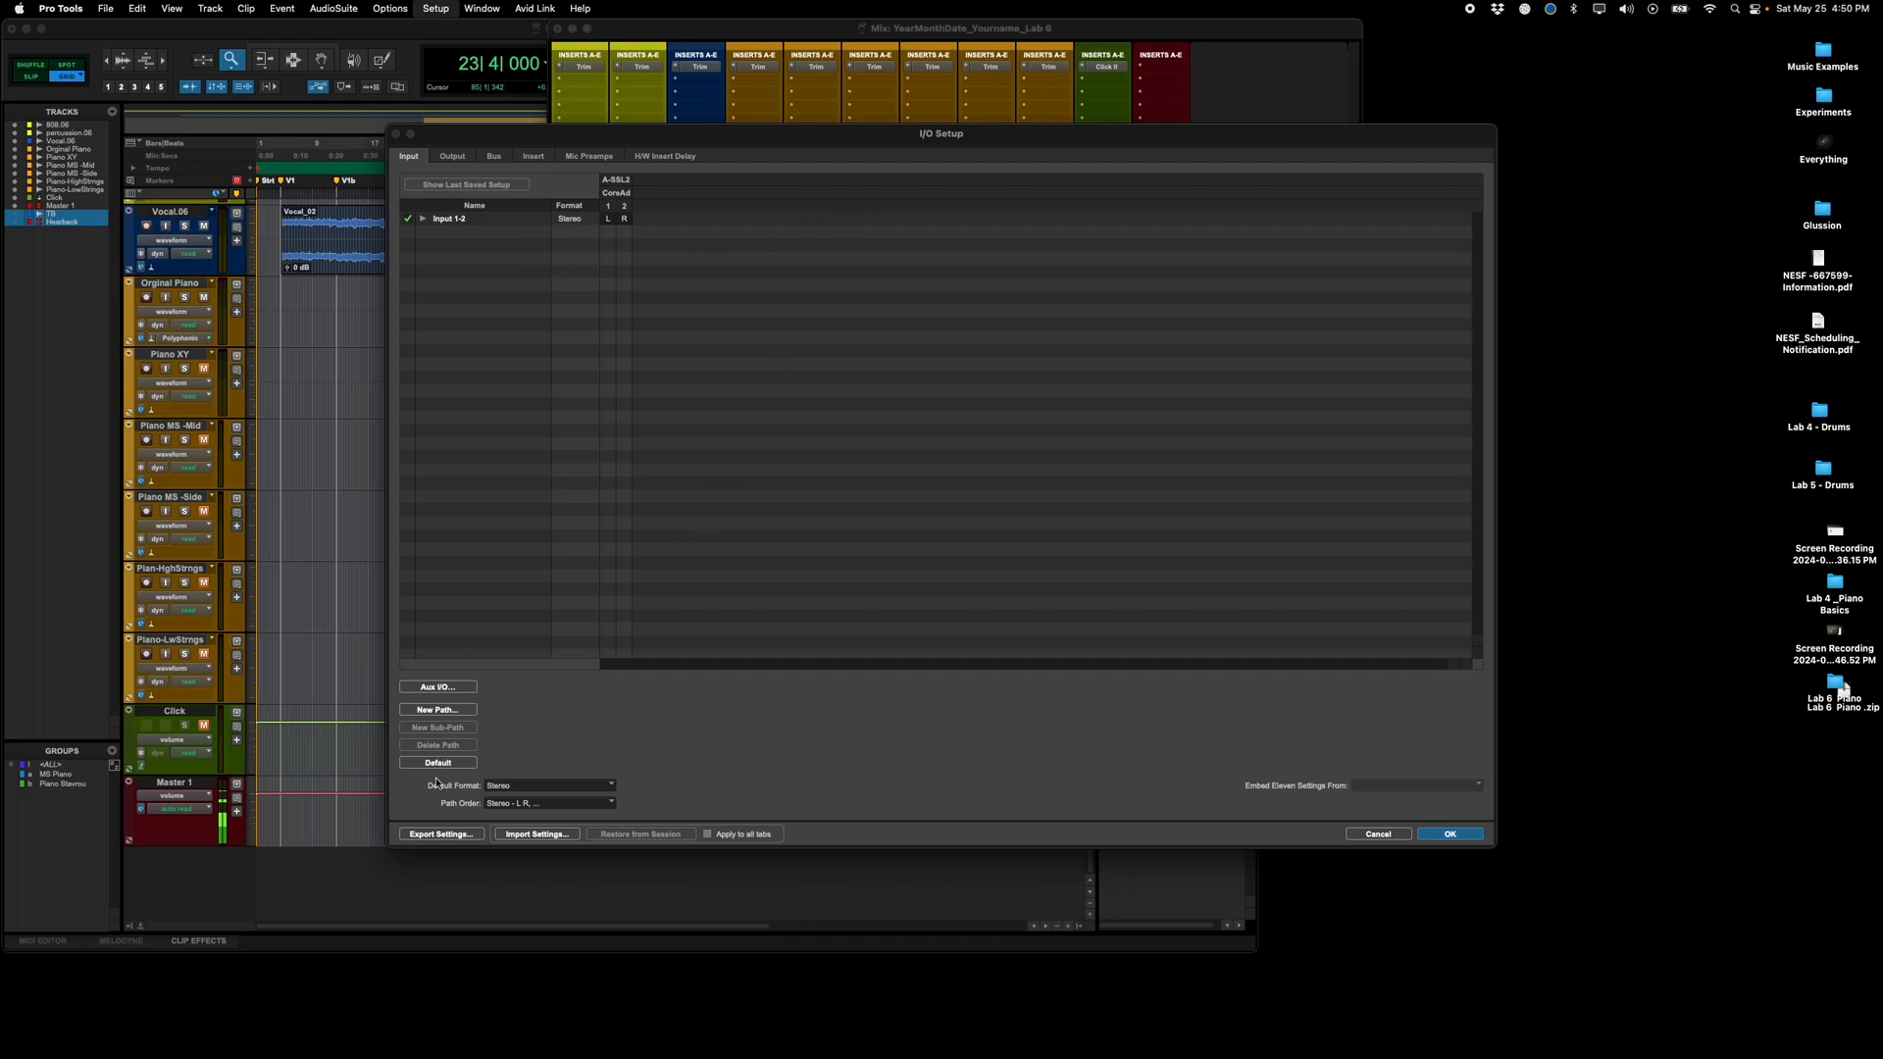
{"action": "left_click", "coordinate": [454, 157]}
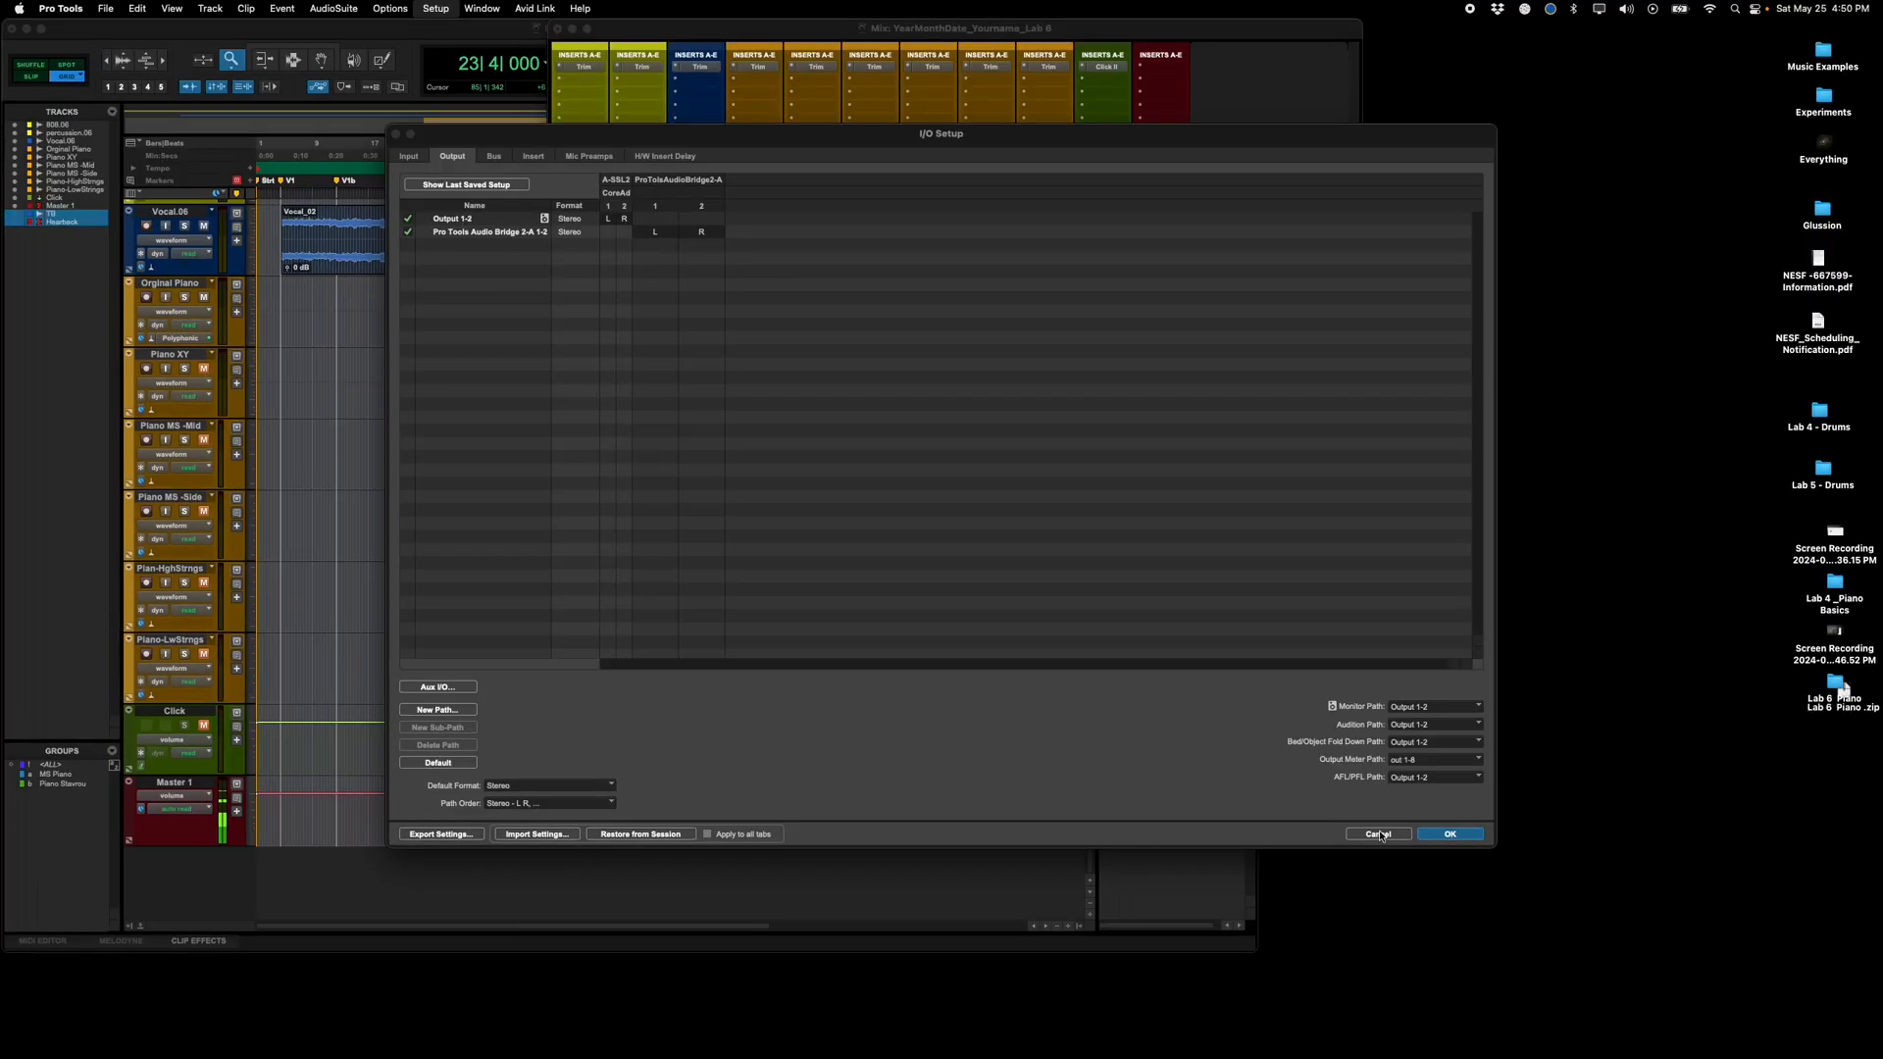
{"action": "left_click", "coordinate": [1790, 1025]}
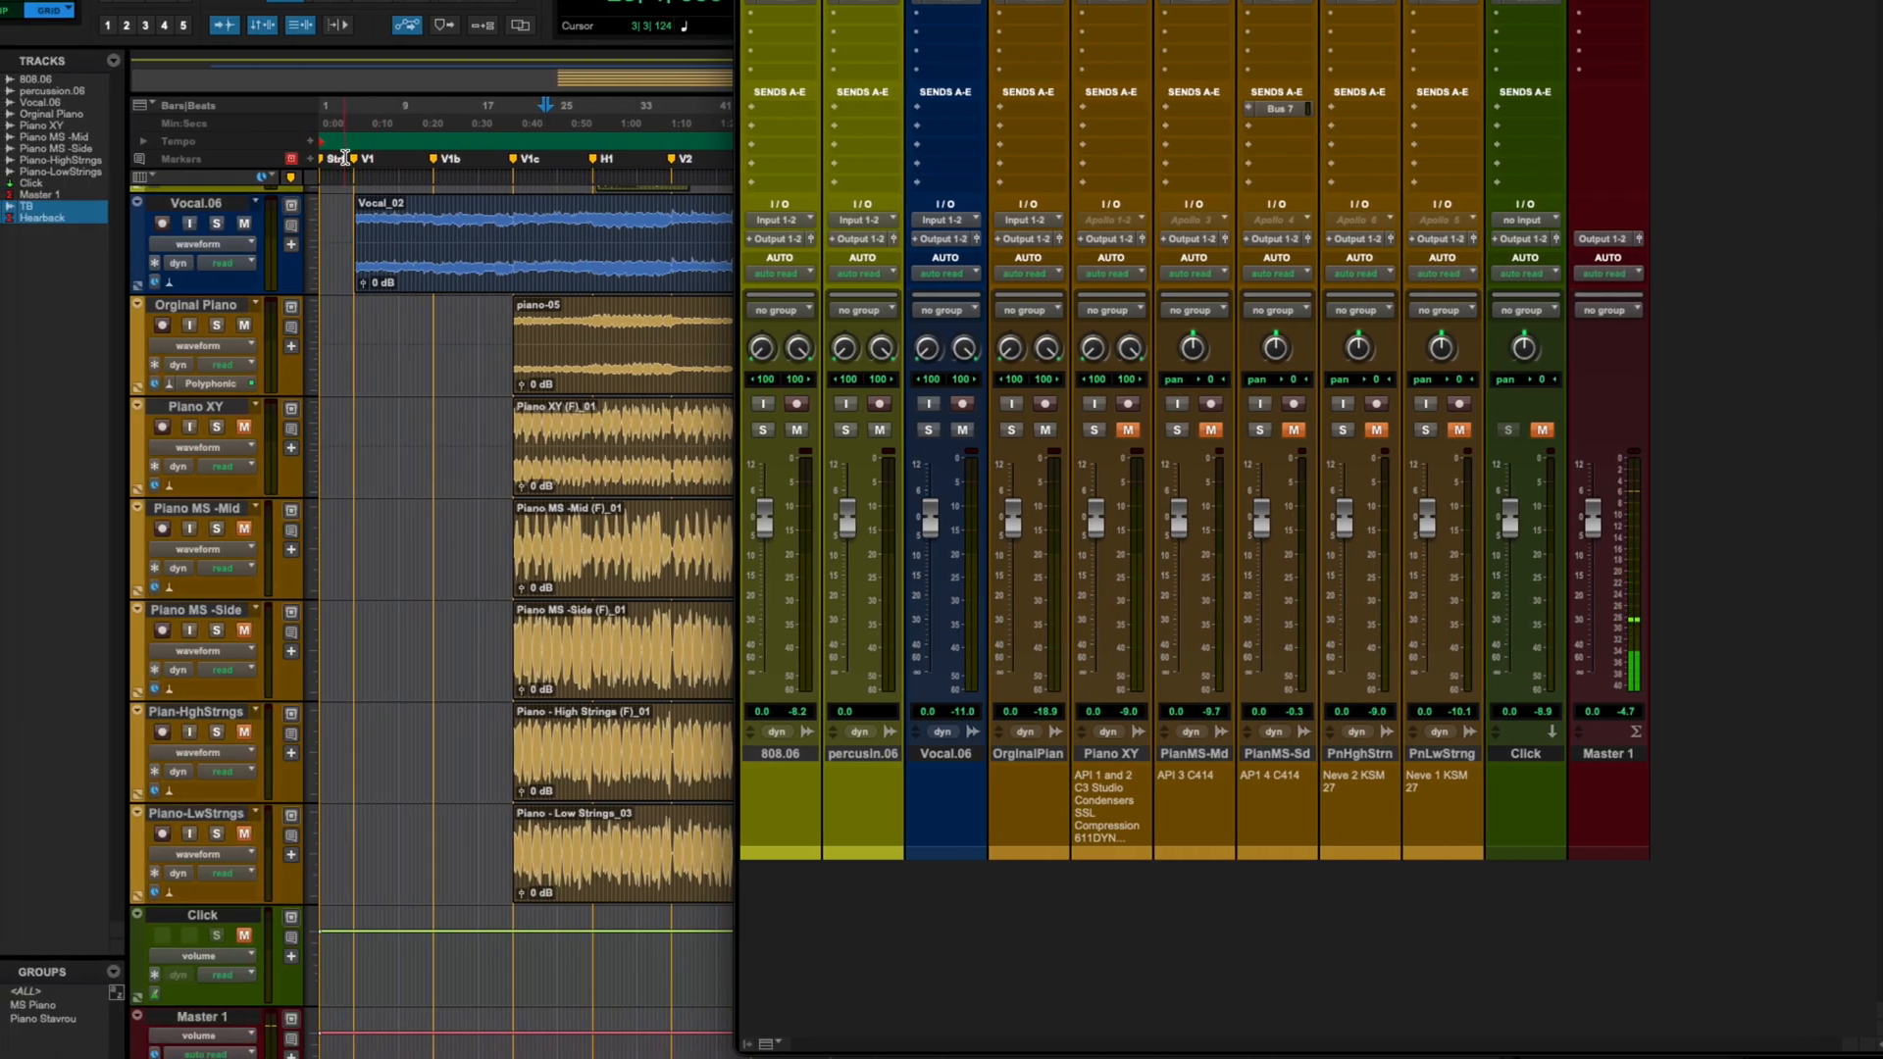
Step: Audition the session from the V1 marker while watching the mixer levels, and again from the V1c marker
{"action": "left_click", "coordinate": [41, 160]}
{"action": "key", "text": "space"}
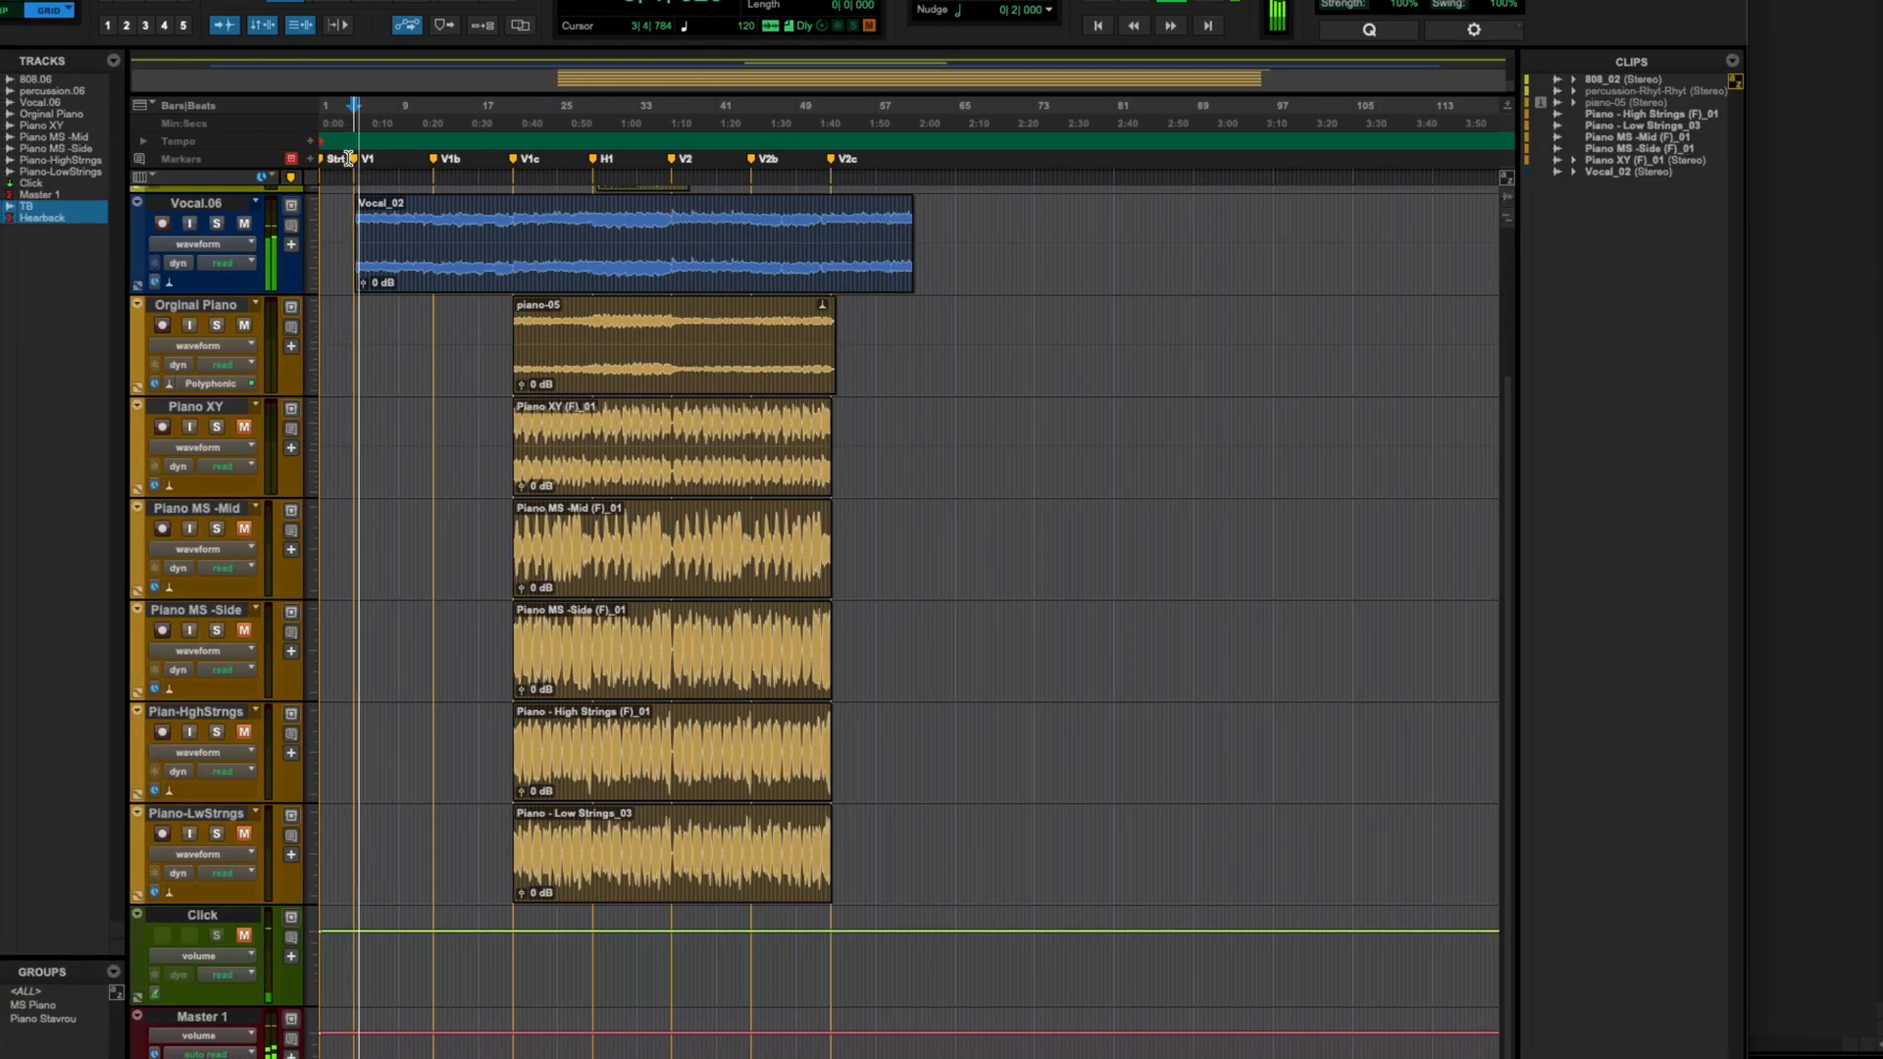
{"action": "key", "text": "super+equal"}
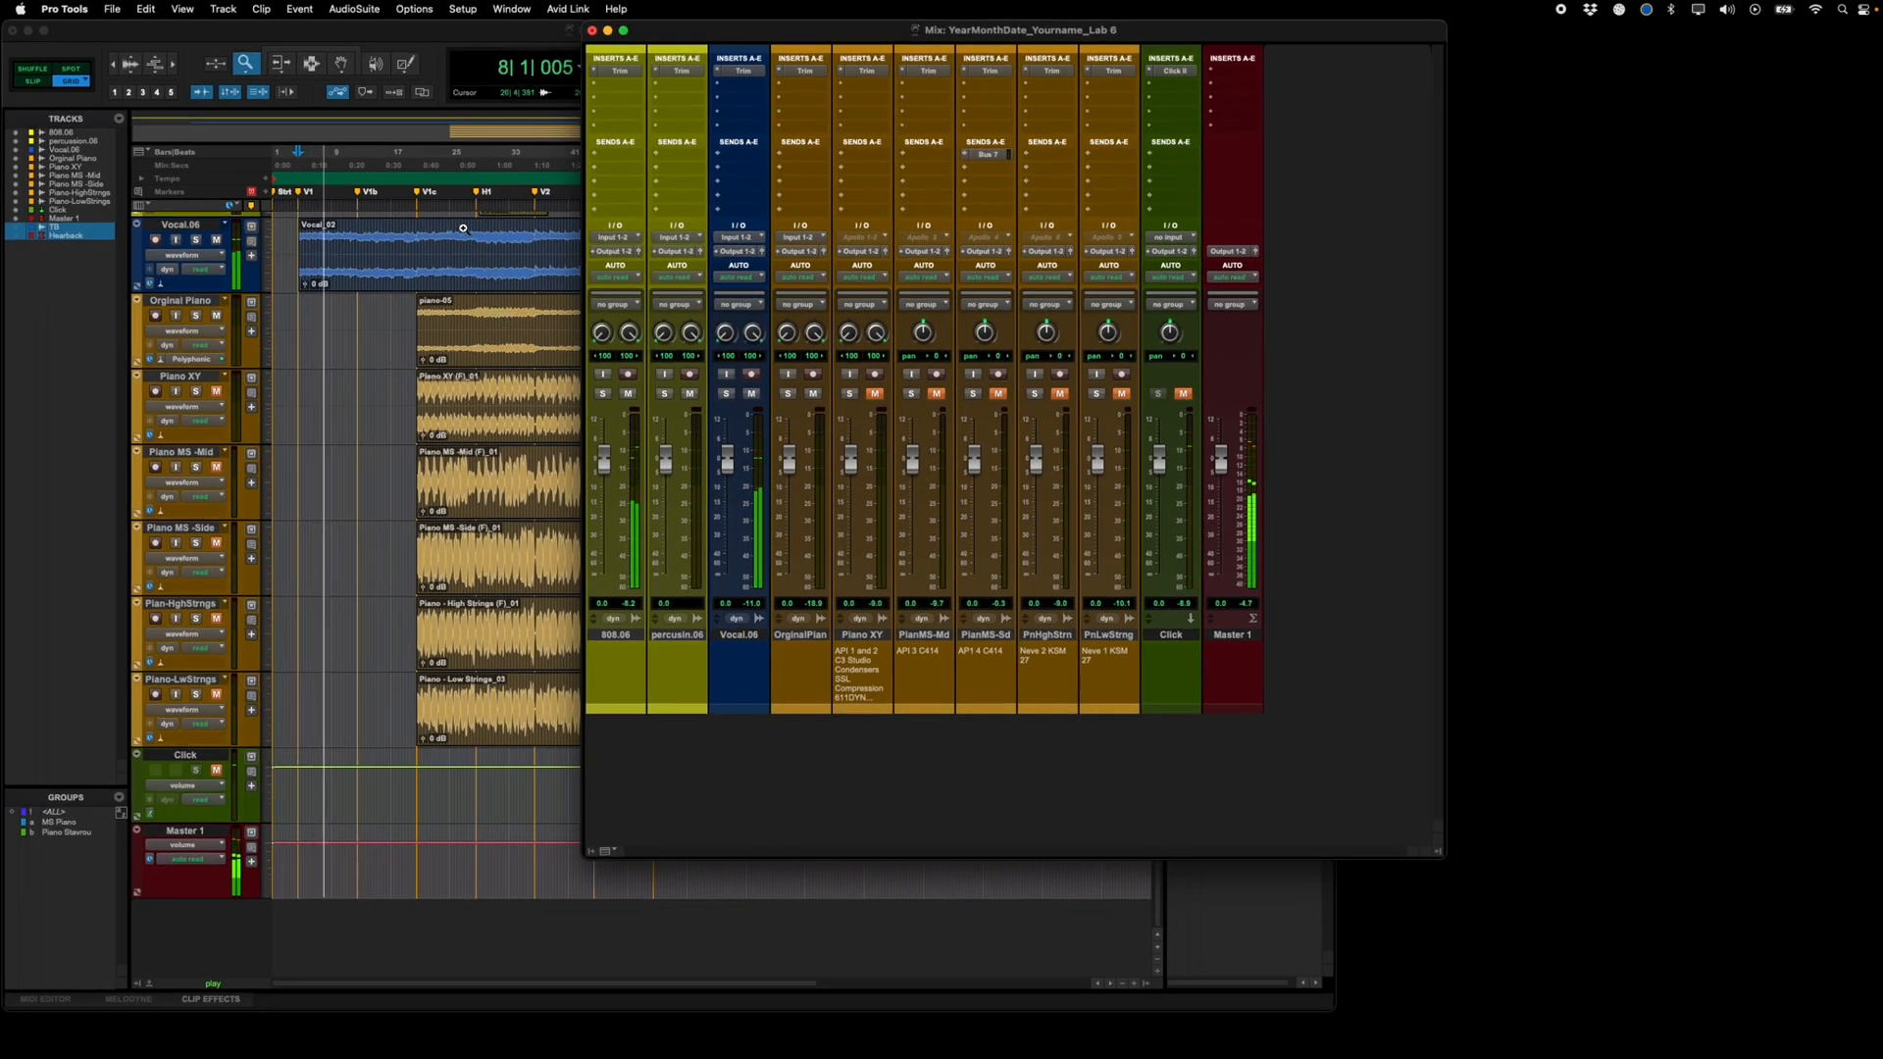
{"action": "key", "text": "space"}
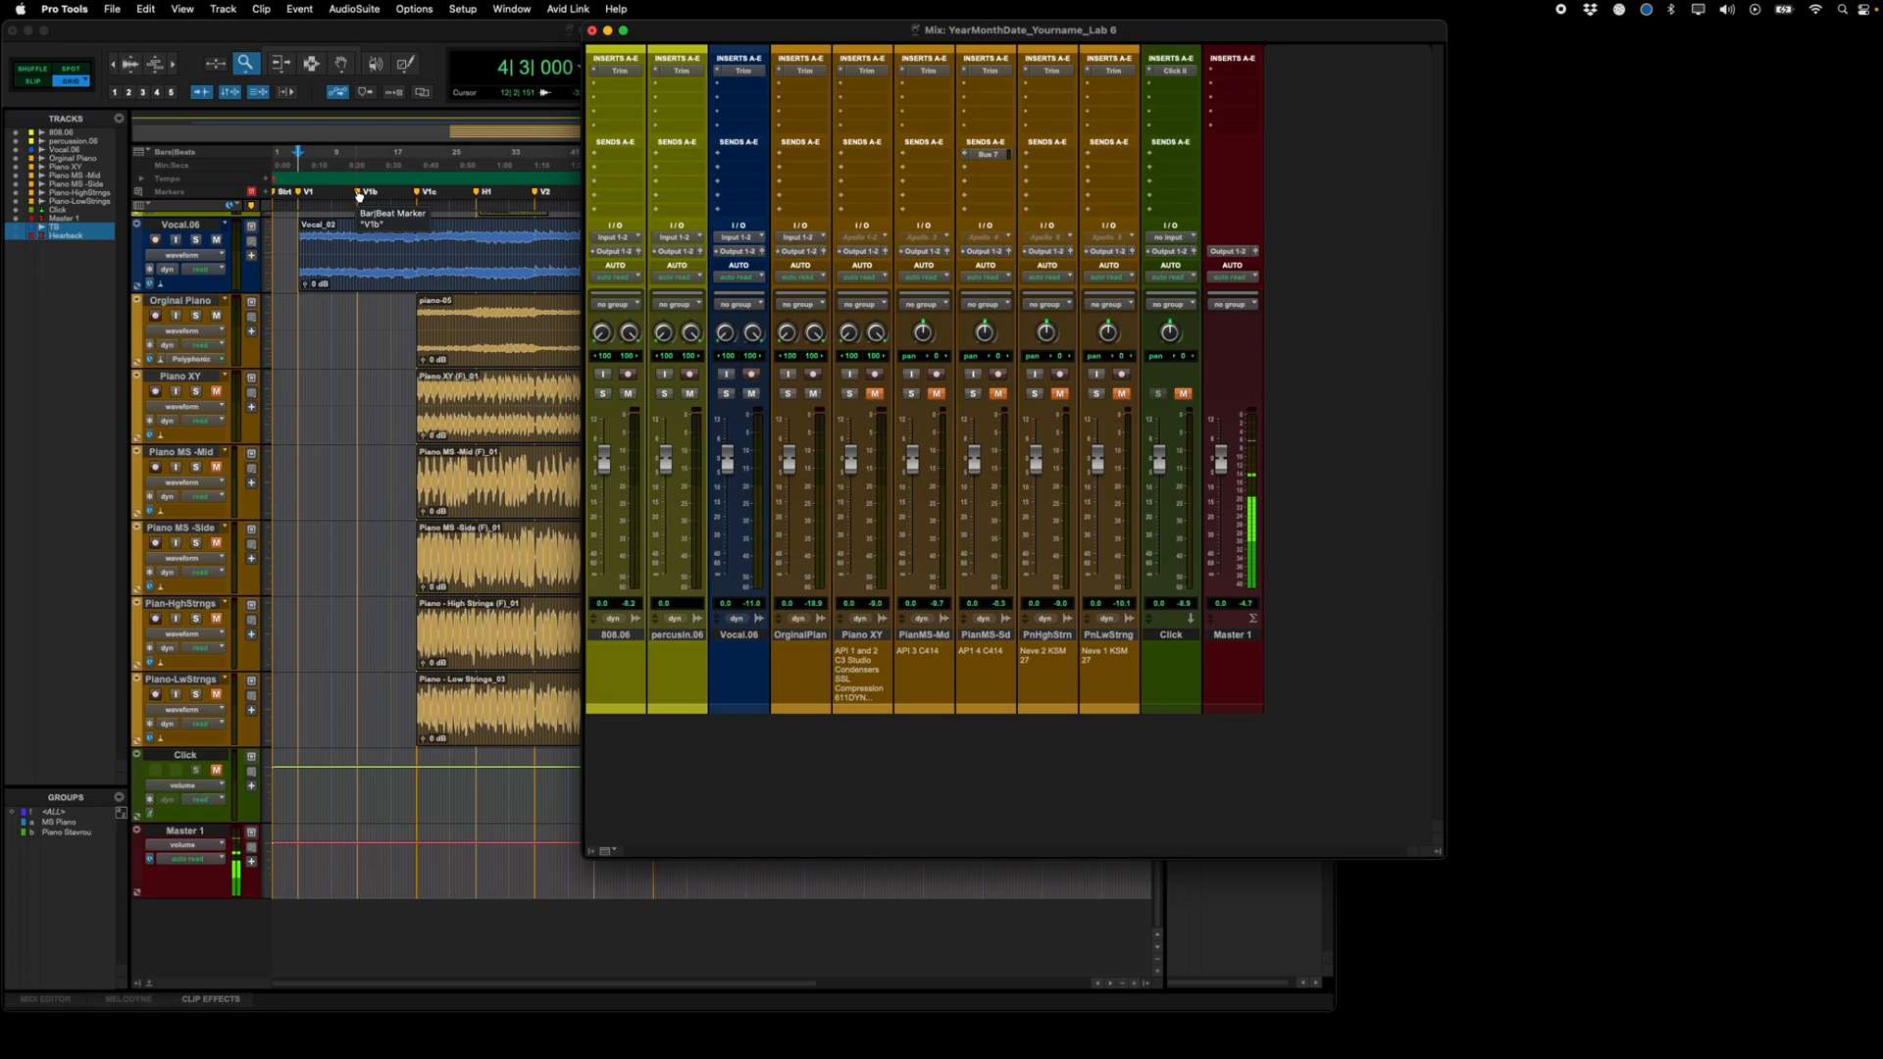
{"action": "left_click", "coordinate": [418, 193]}
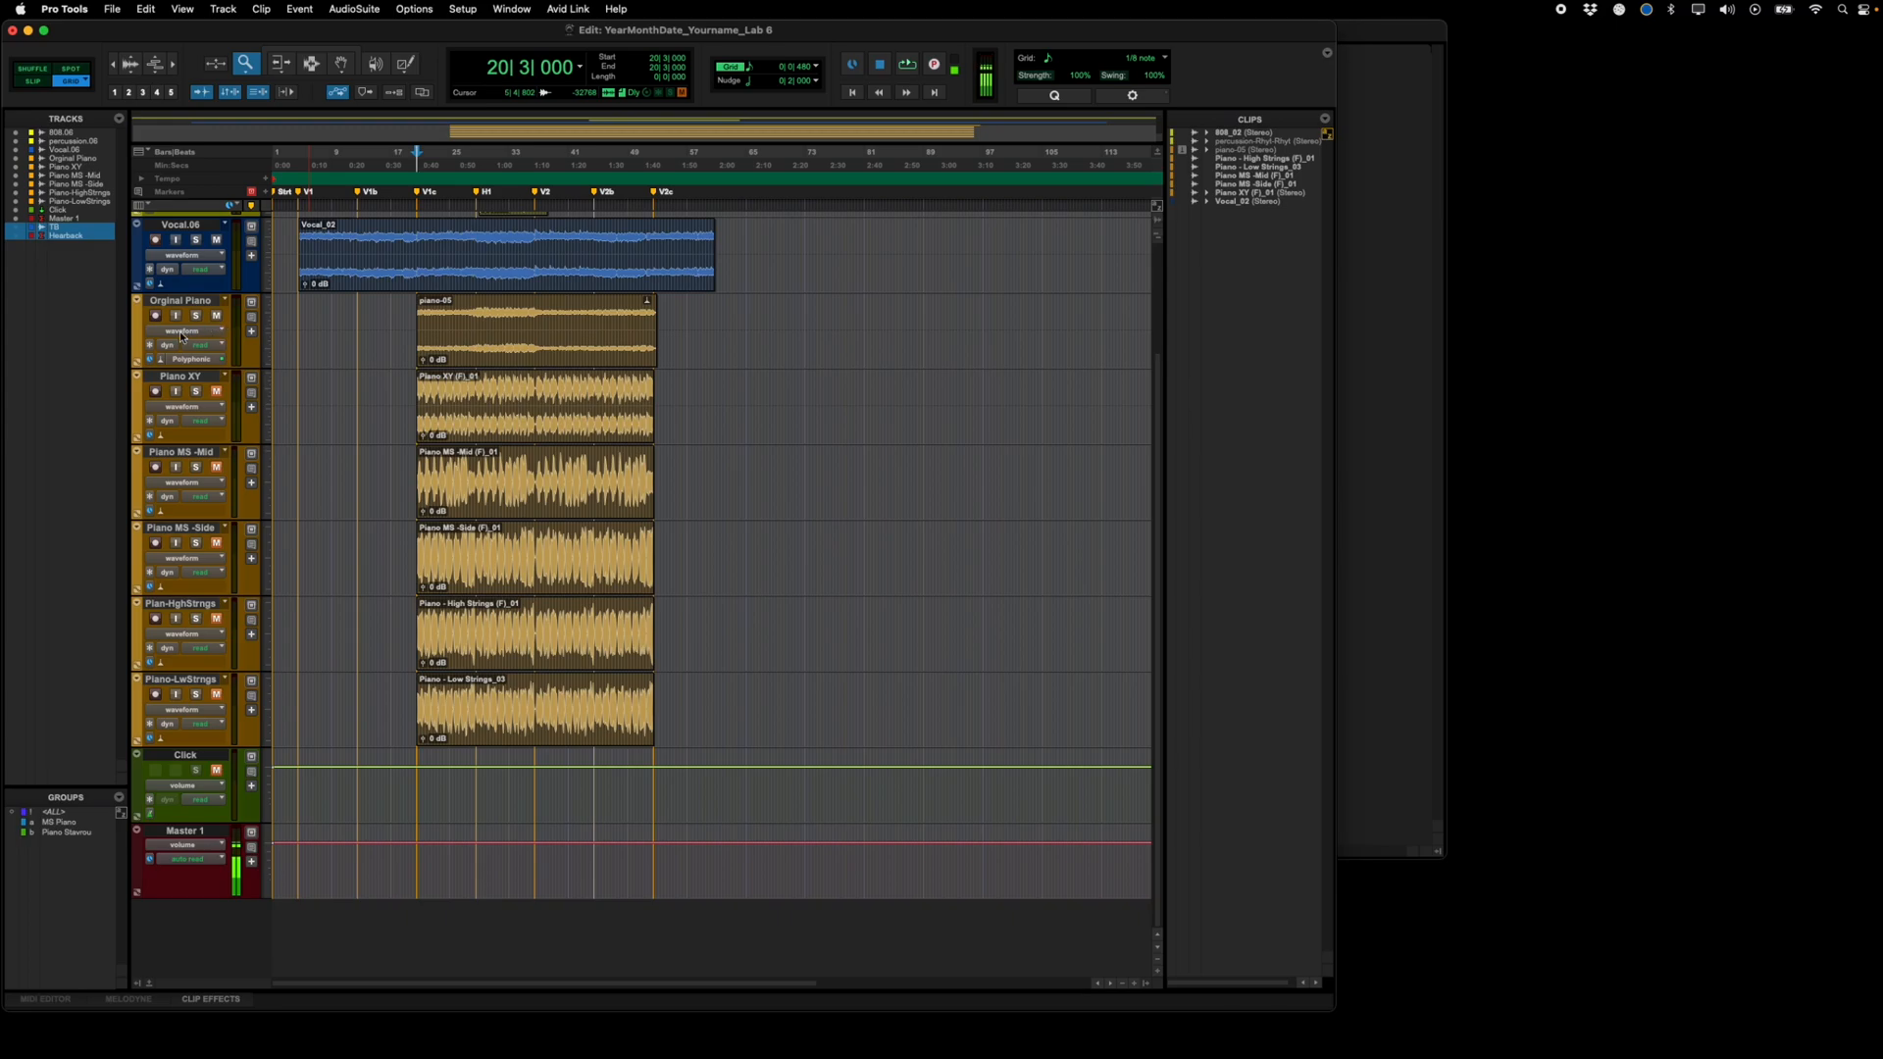
{"action": "key", "text": "space"}
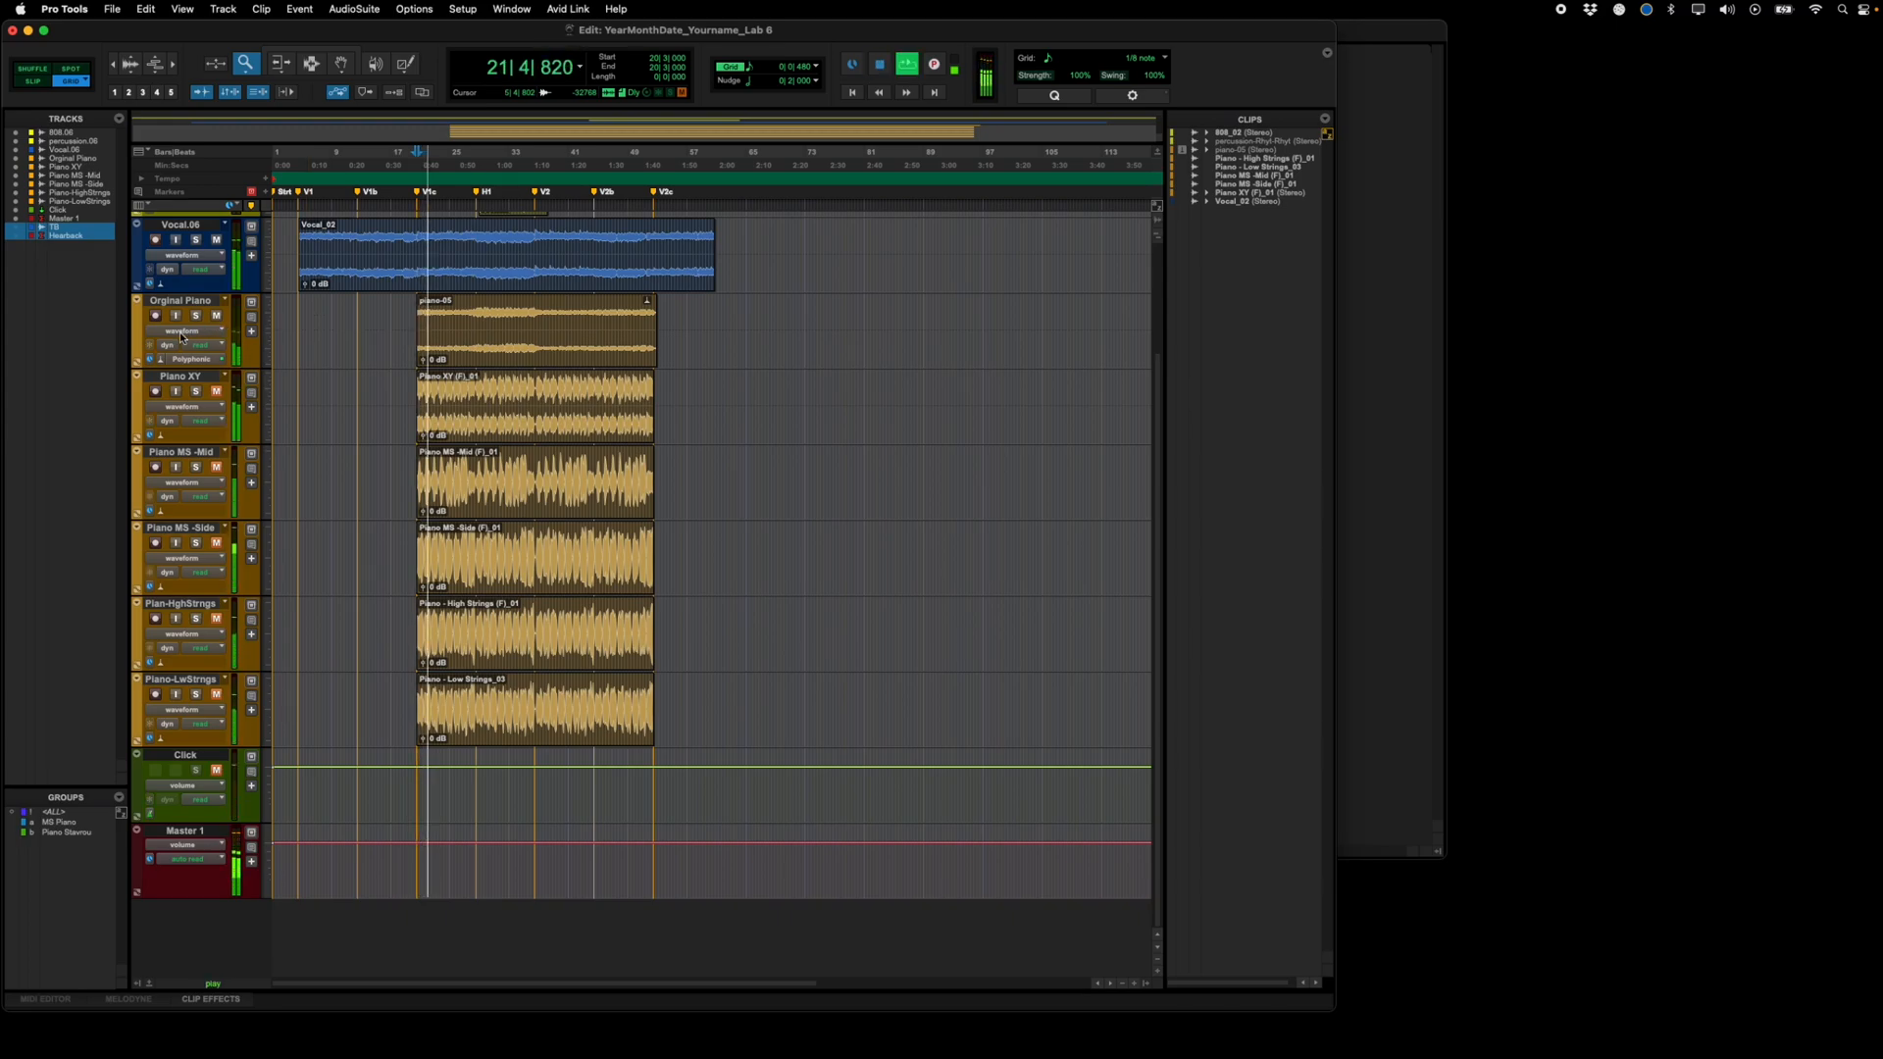
Step: Switch to Chrome and read the Session Info section on the Original Piano and XY recordings
{"action": "key", "text": "super+Tab"}
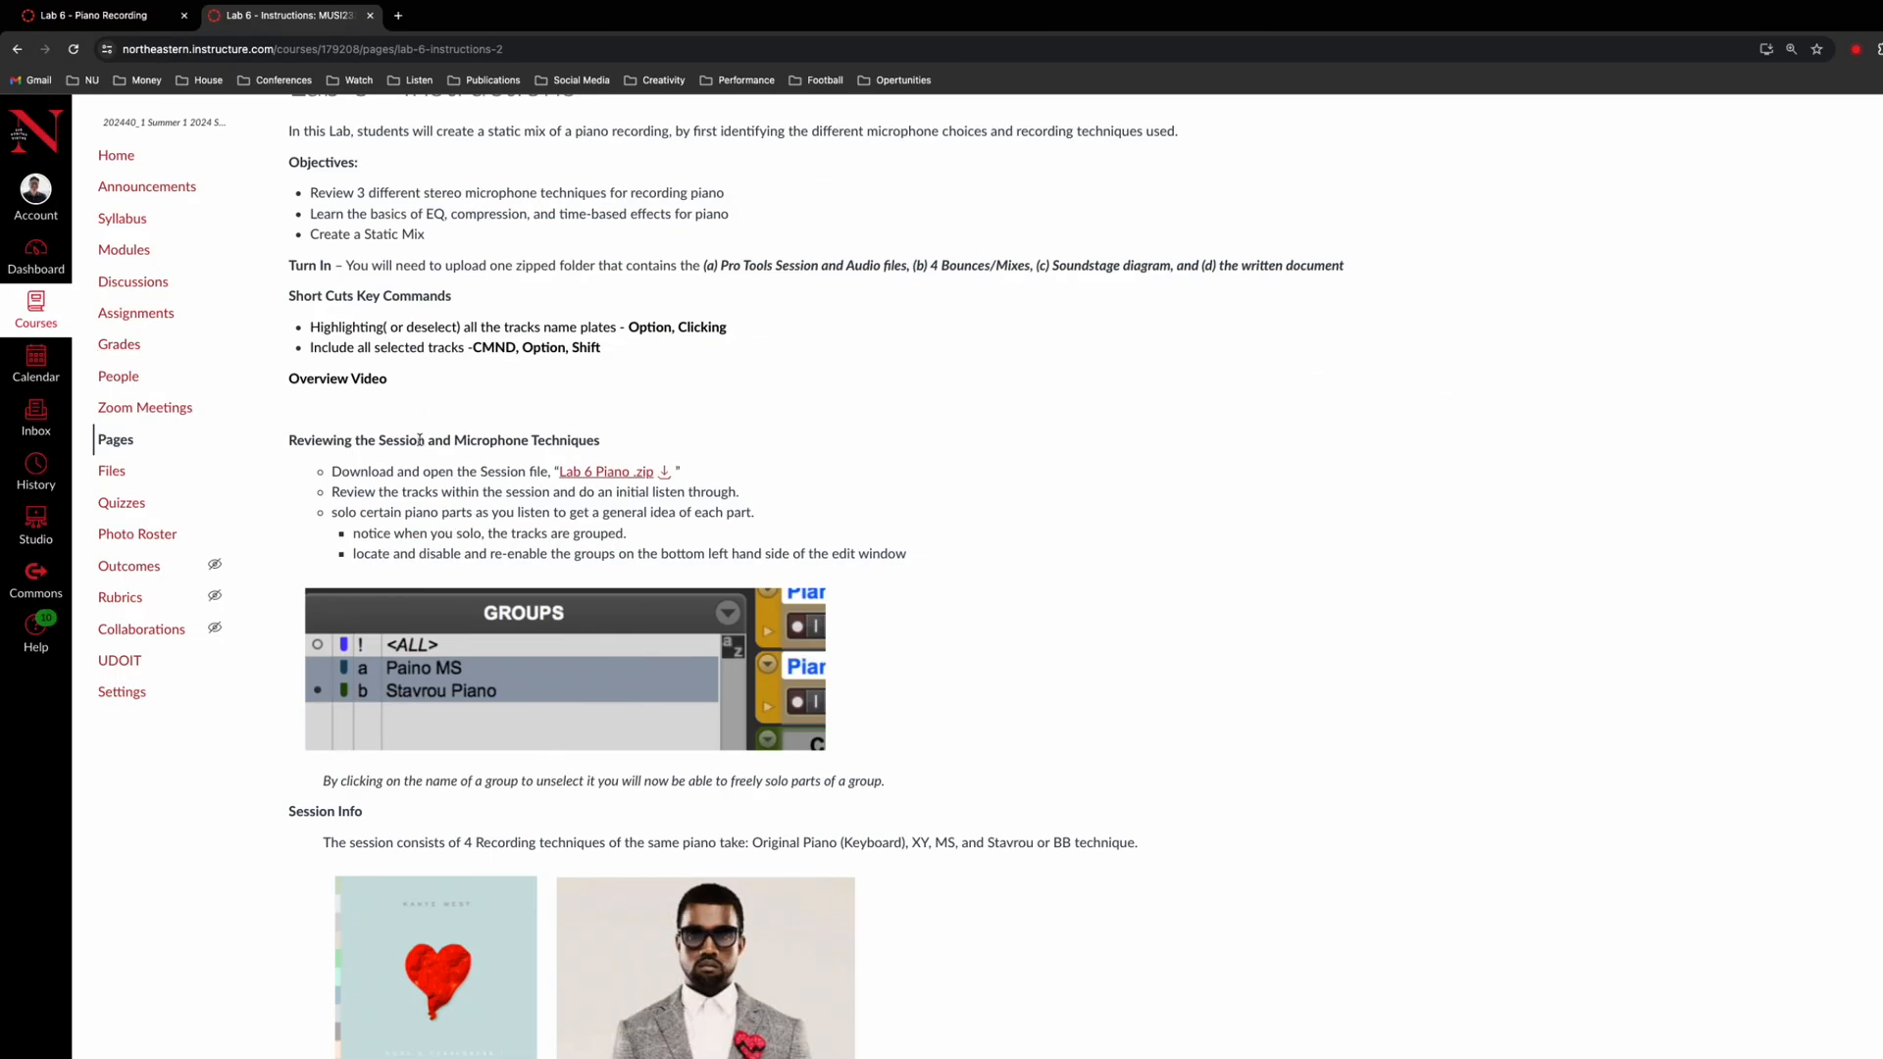
{"action": "scroll", "coordinate": [419, 438], "scroll_direction": "down", "scroll_amount": 5}
{"action": "scroll", "coordinate": [418, 438], "scroll_direction": "down", "scroll_amount": 8}
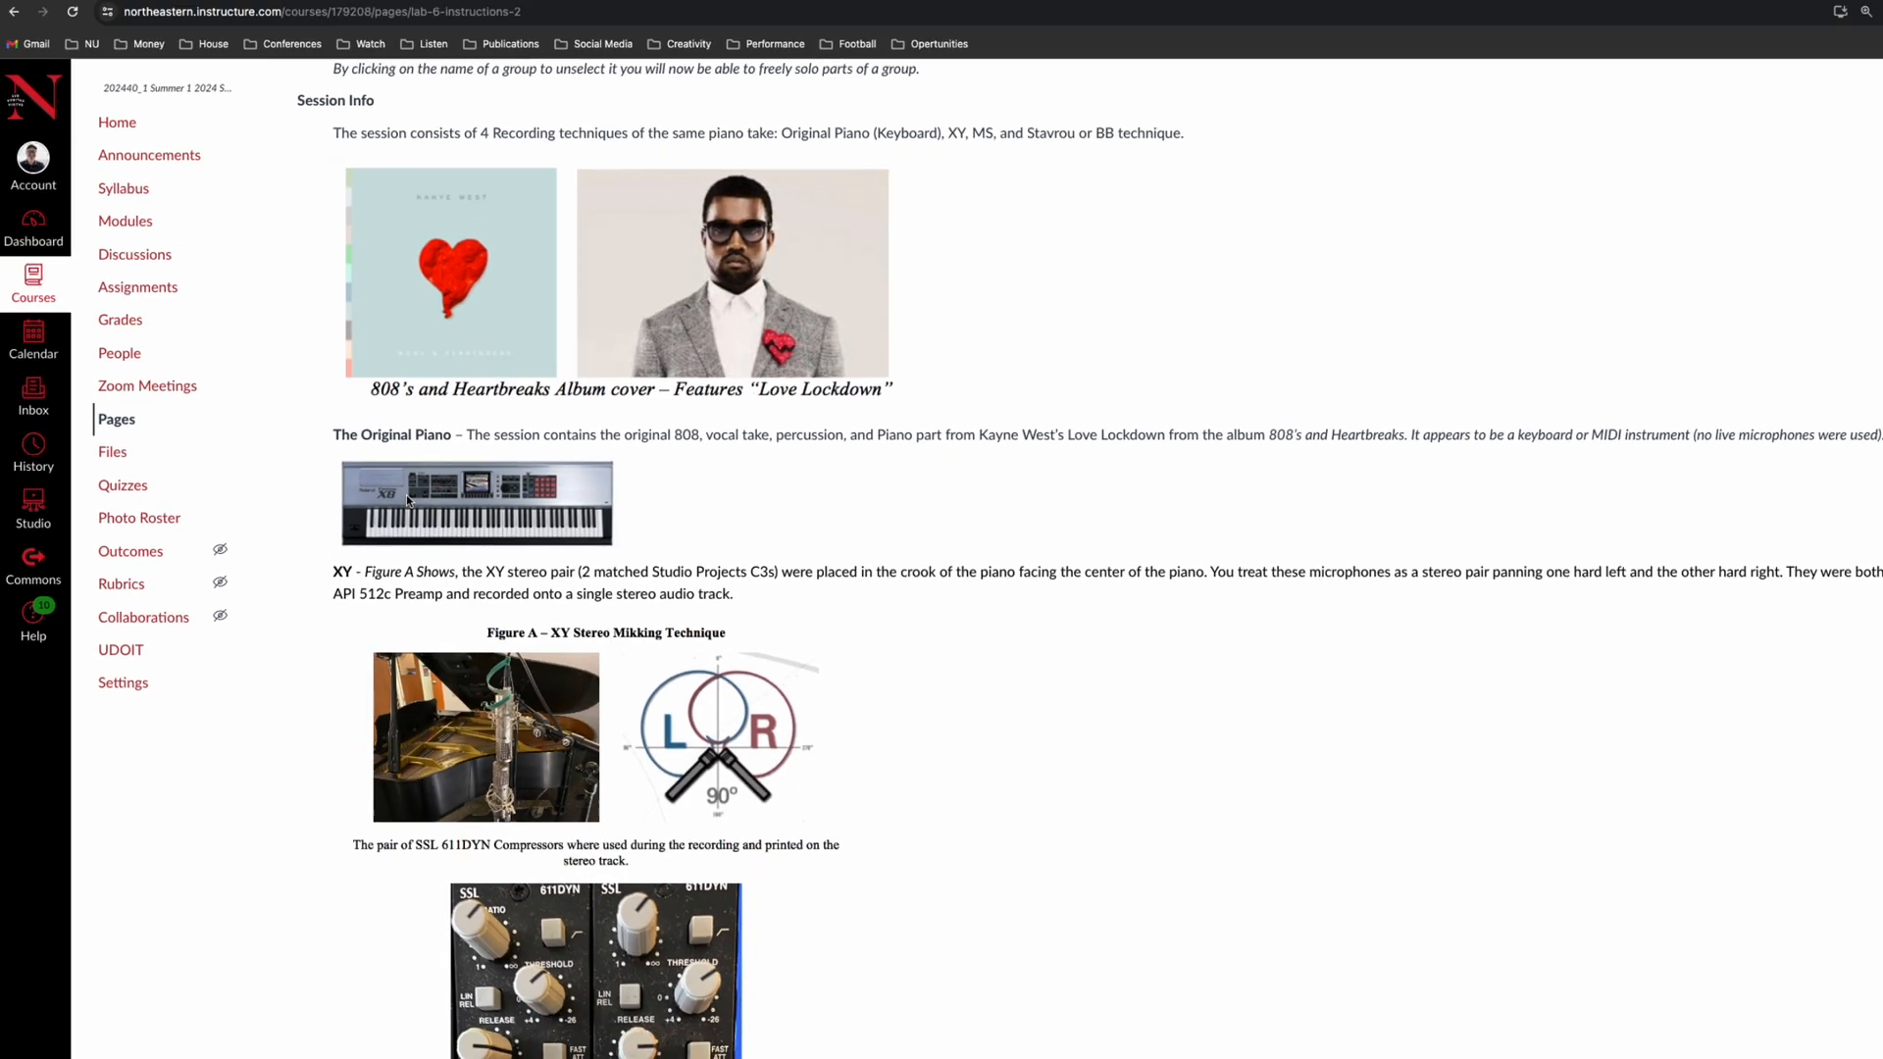
Step: Return to Pro Tools, make the Original Piano track taller, and zoom the timeline in horizontally
{"action": "key", "text": "super+Tab"}
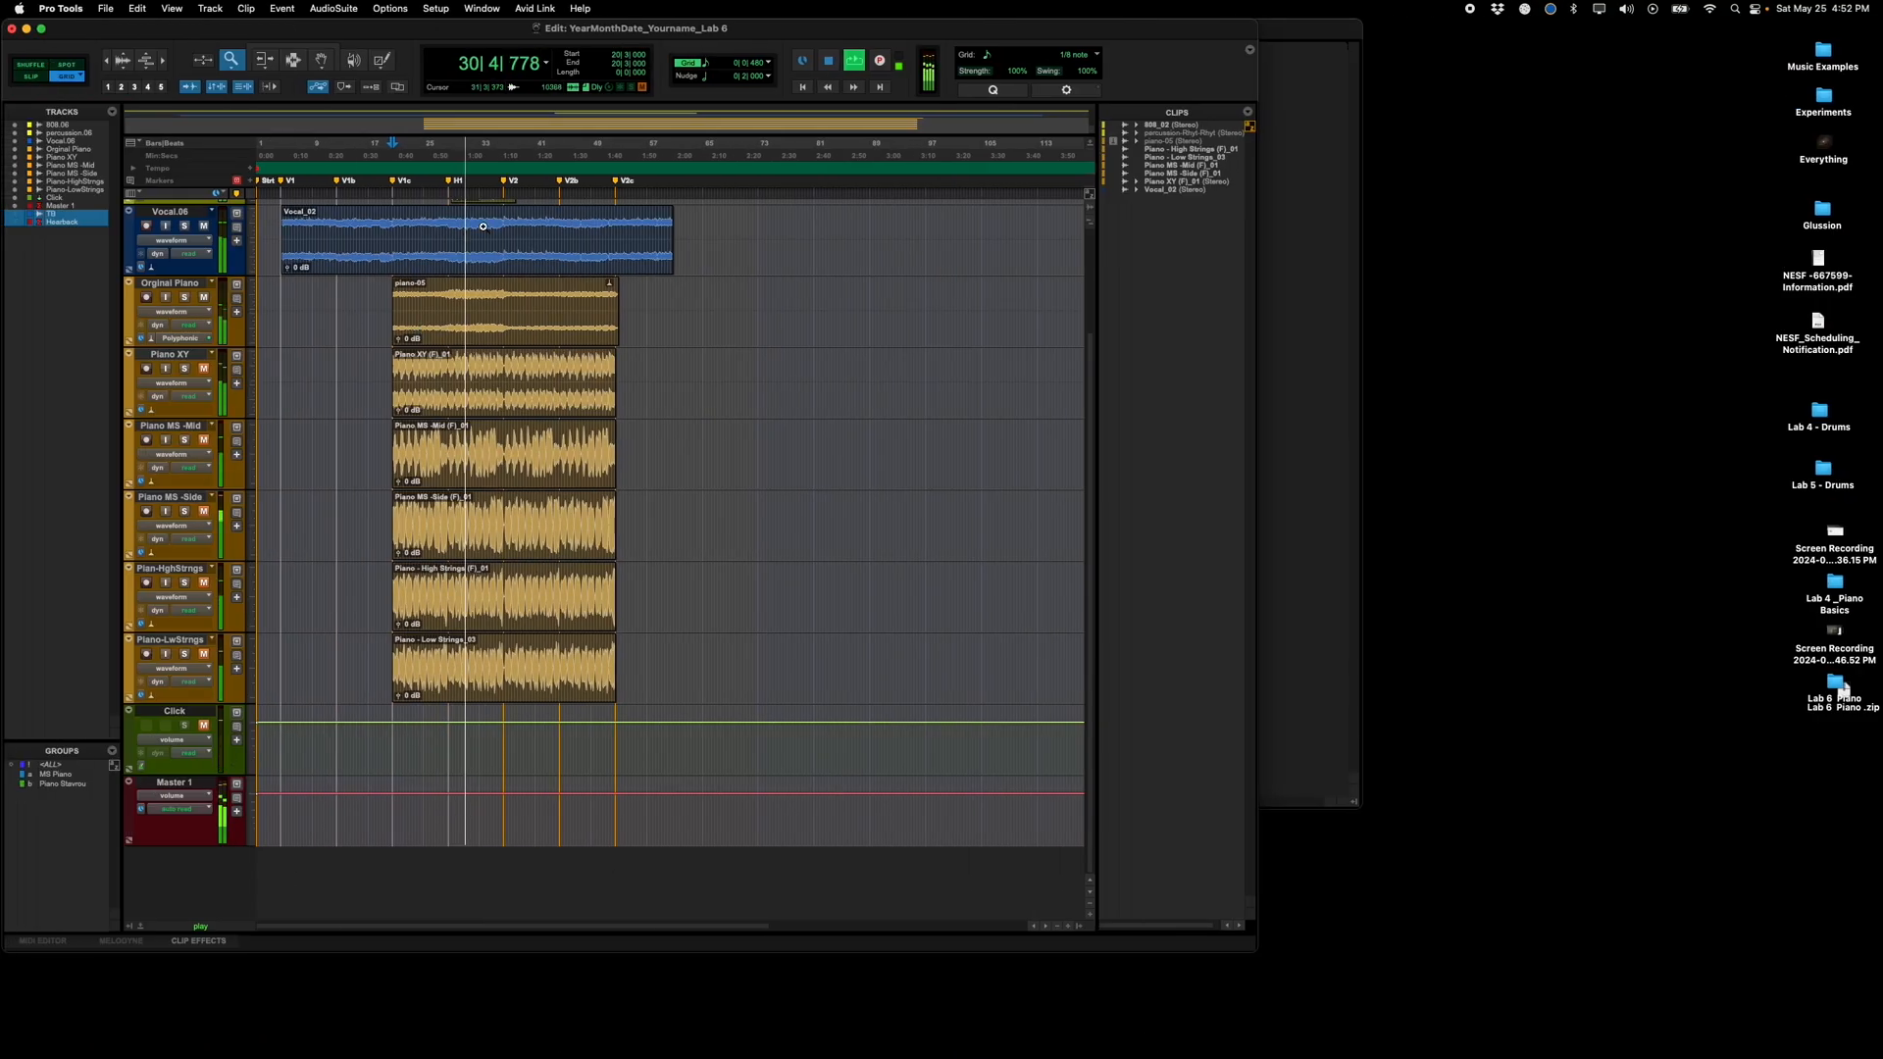
{"action": "left_click_drag", "start_coordinate": [206, 347], "coordinate": [214, 407]}
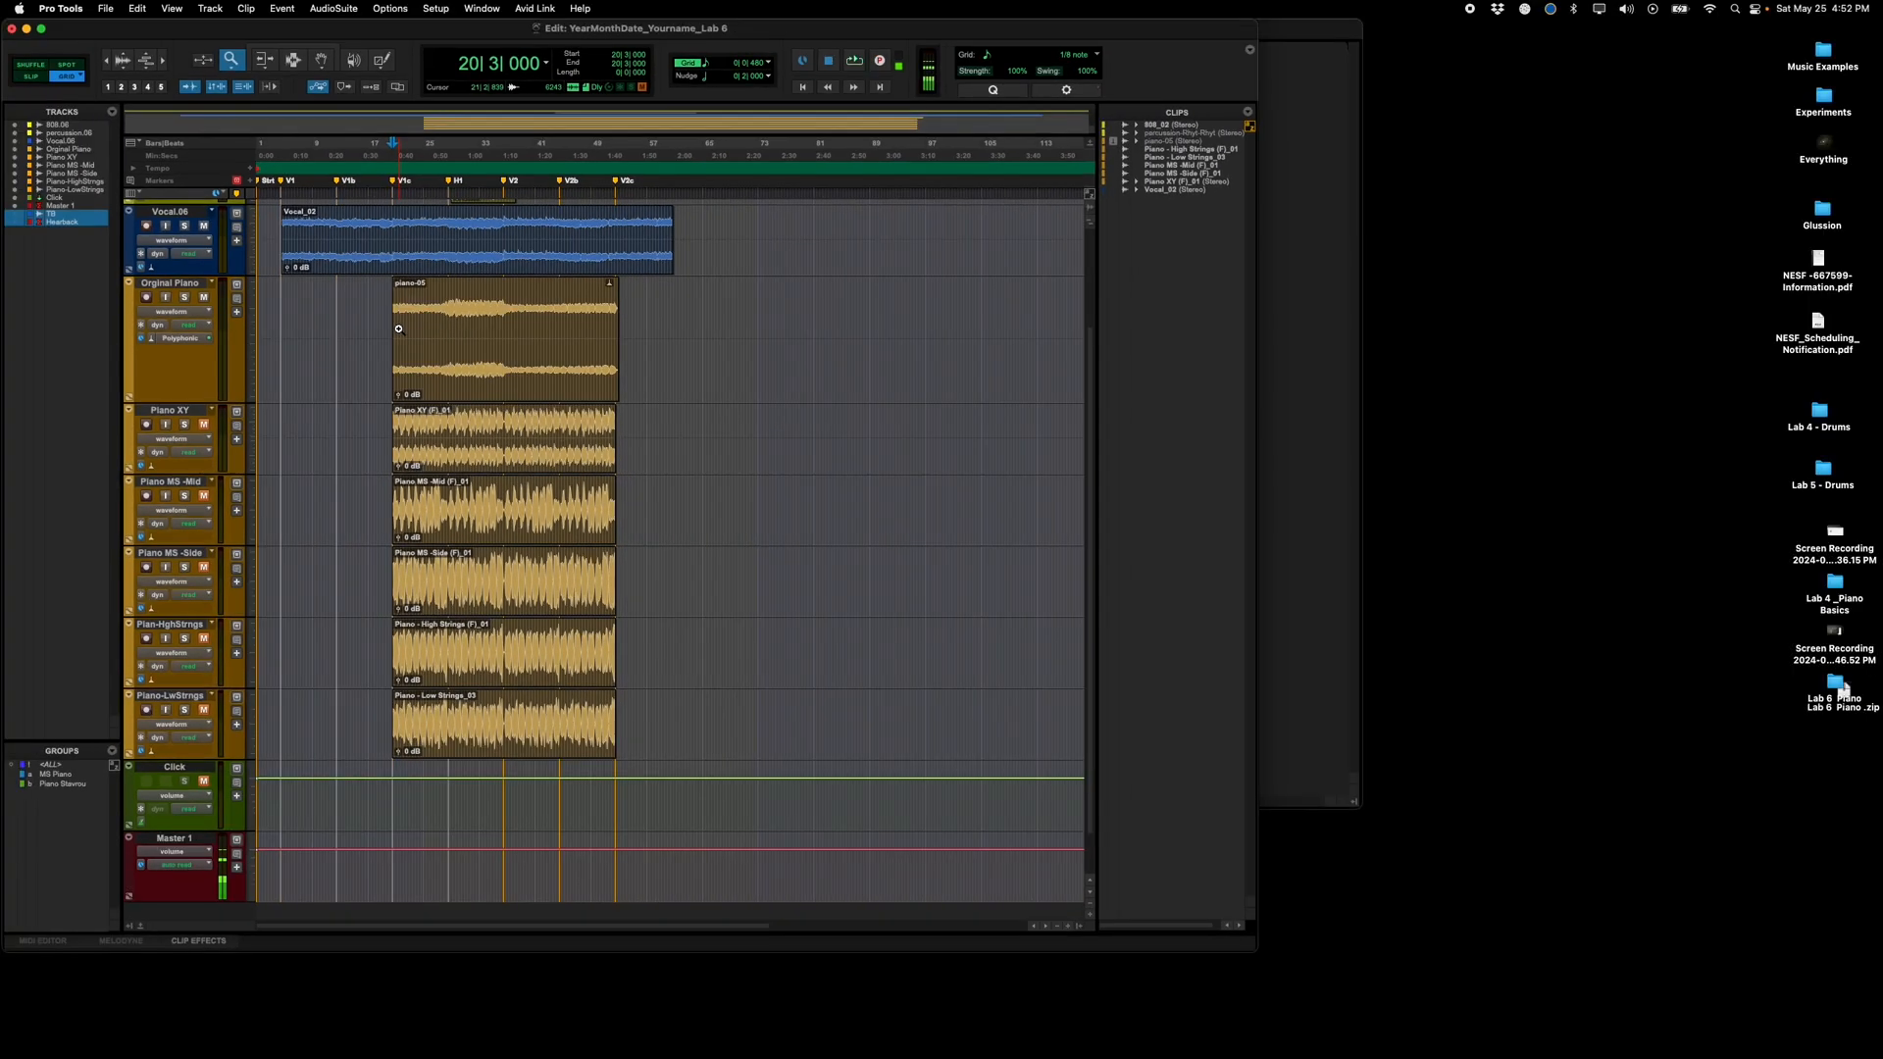
{"action": "left_click_drag", "start_coordinate": [686, 303], "coordinate": [98, 328]}
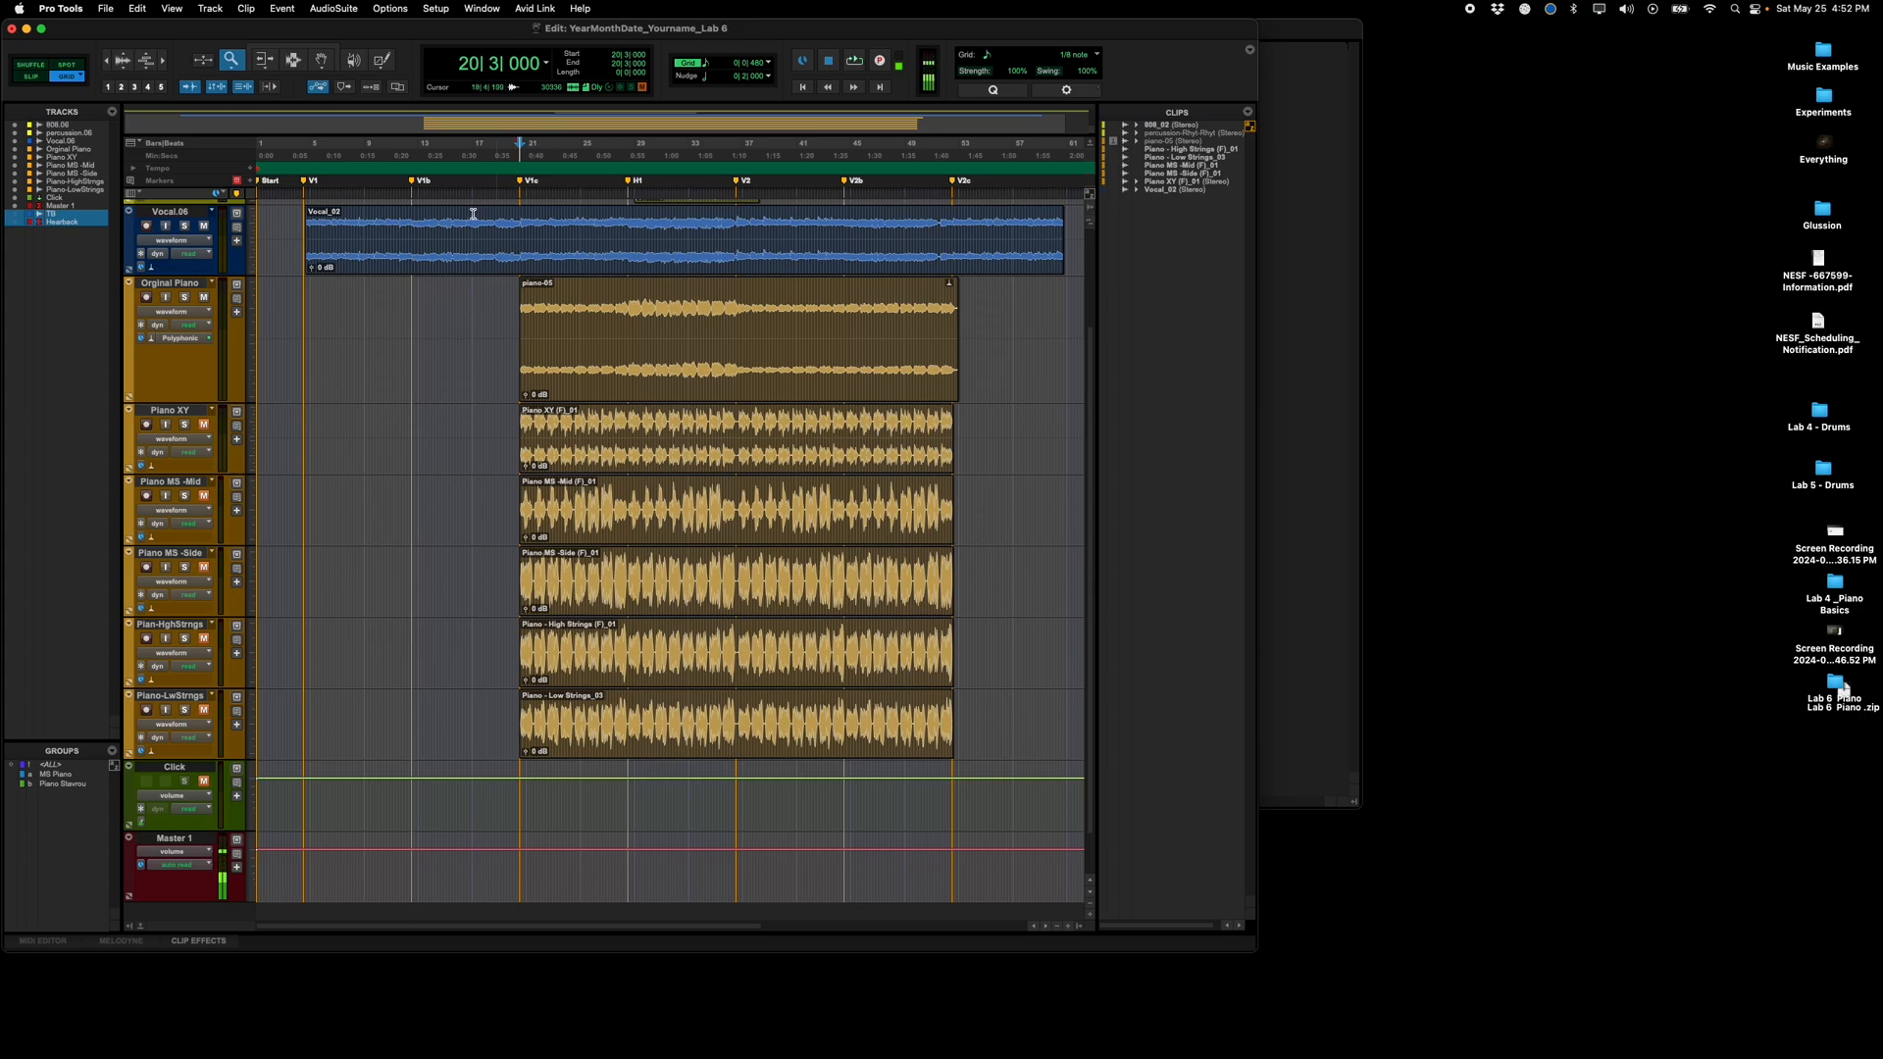
Step: Mute the Original Piano, unmute Piano XY, and audition the XY recording in the Mix window
{"action": "left_click", "coordinate": [186, 424]}
{"action": "left_click", "coordinate": [204, 422]}
{"action": "key", "text": "space"}
{"action": "key", "text": "super+equal"}
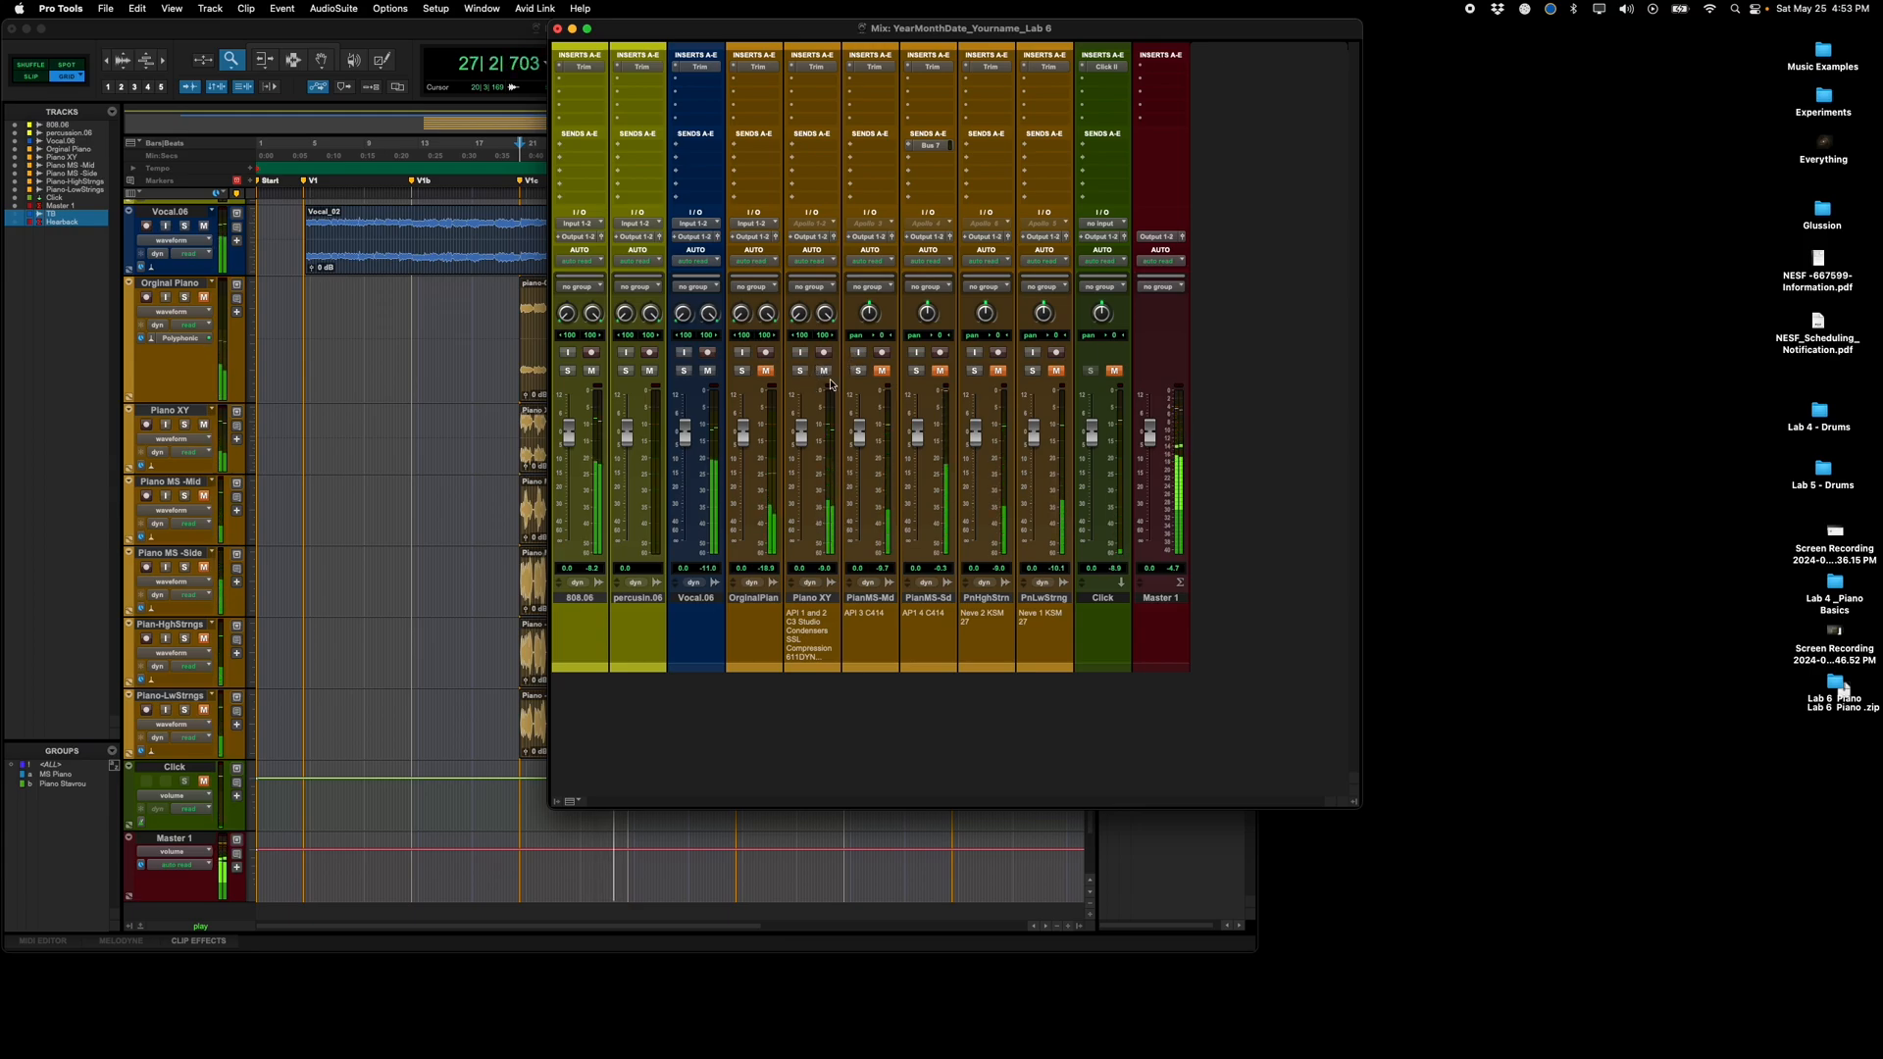
{"action": "key", "text": "space"}
Step: Mute Piano XY, unmute the Piano MS Mid and Side tracks, and audition the MS recording in the Mix window
{"action": "left_click", "coordinate": [203, 424]}
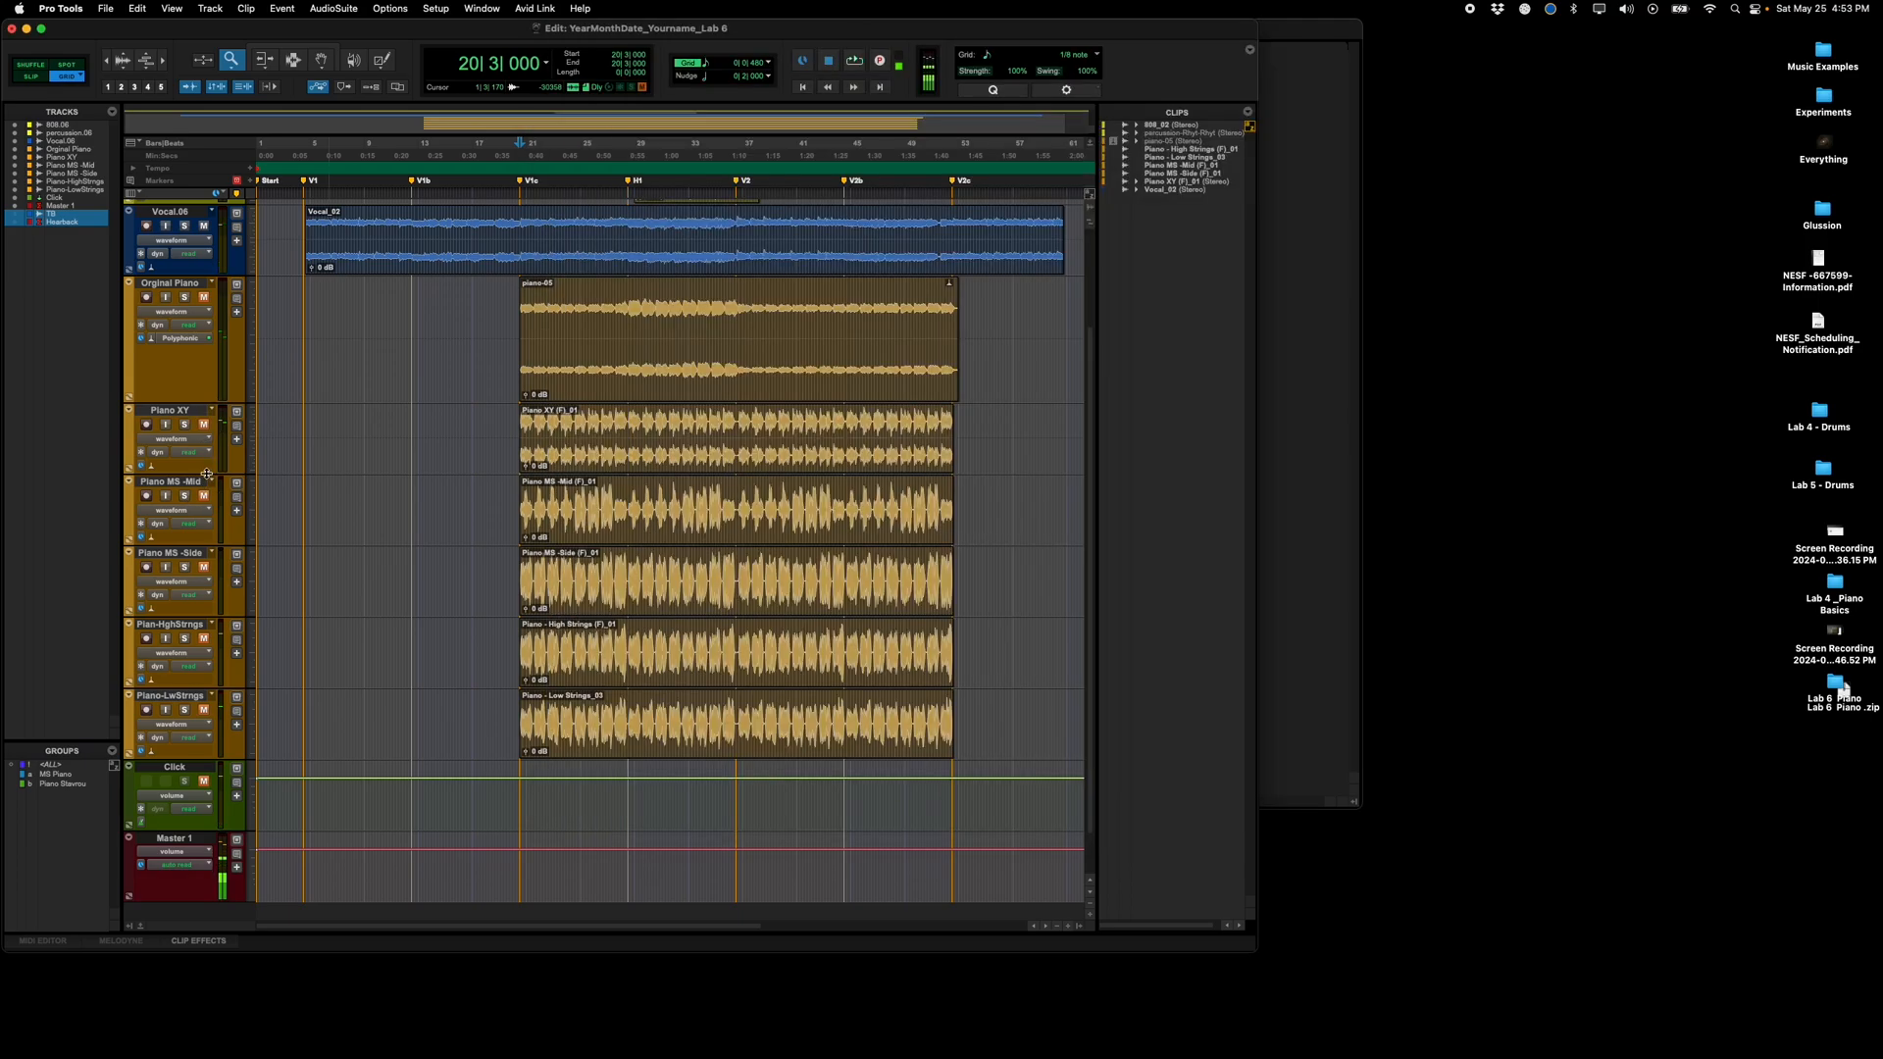
{"action": "left_click", "coordinate": [203, 496]}
{"action": "left_click", "coordinate": [202, 567]}
{"action": "key", "text": "super+equal"}
{"action": "key", "text": "space"}
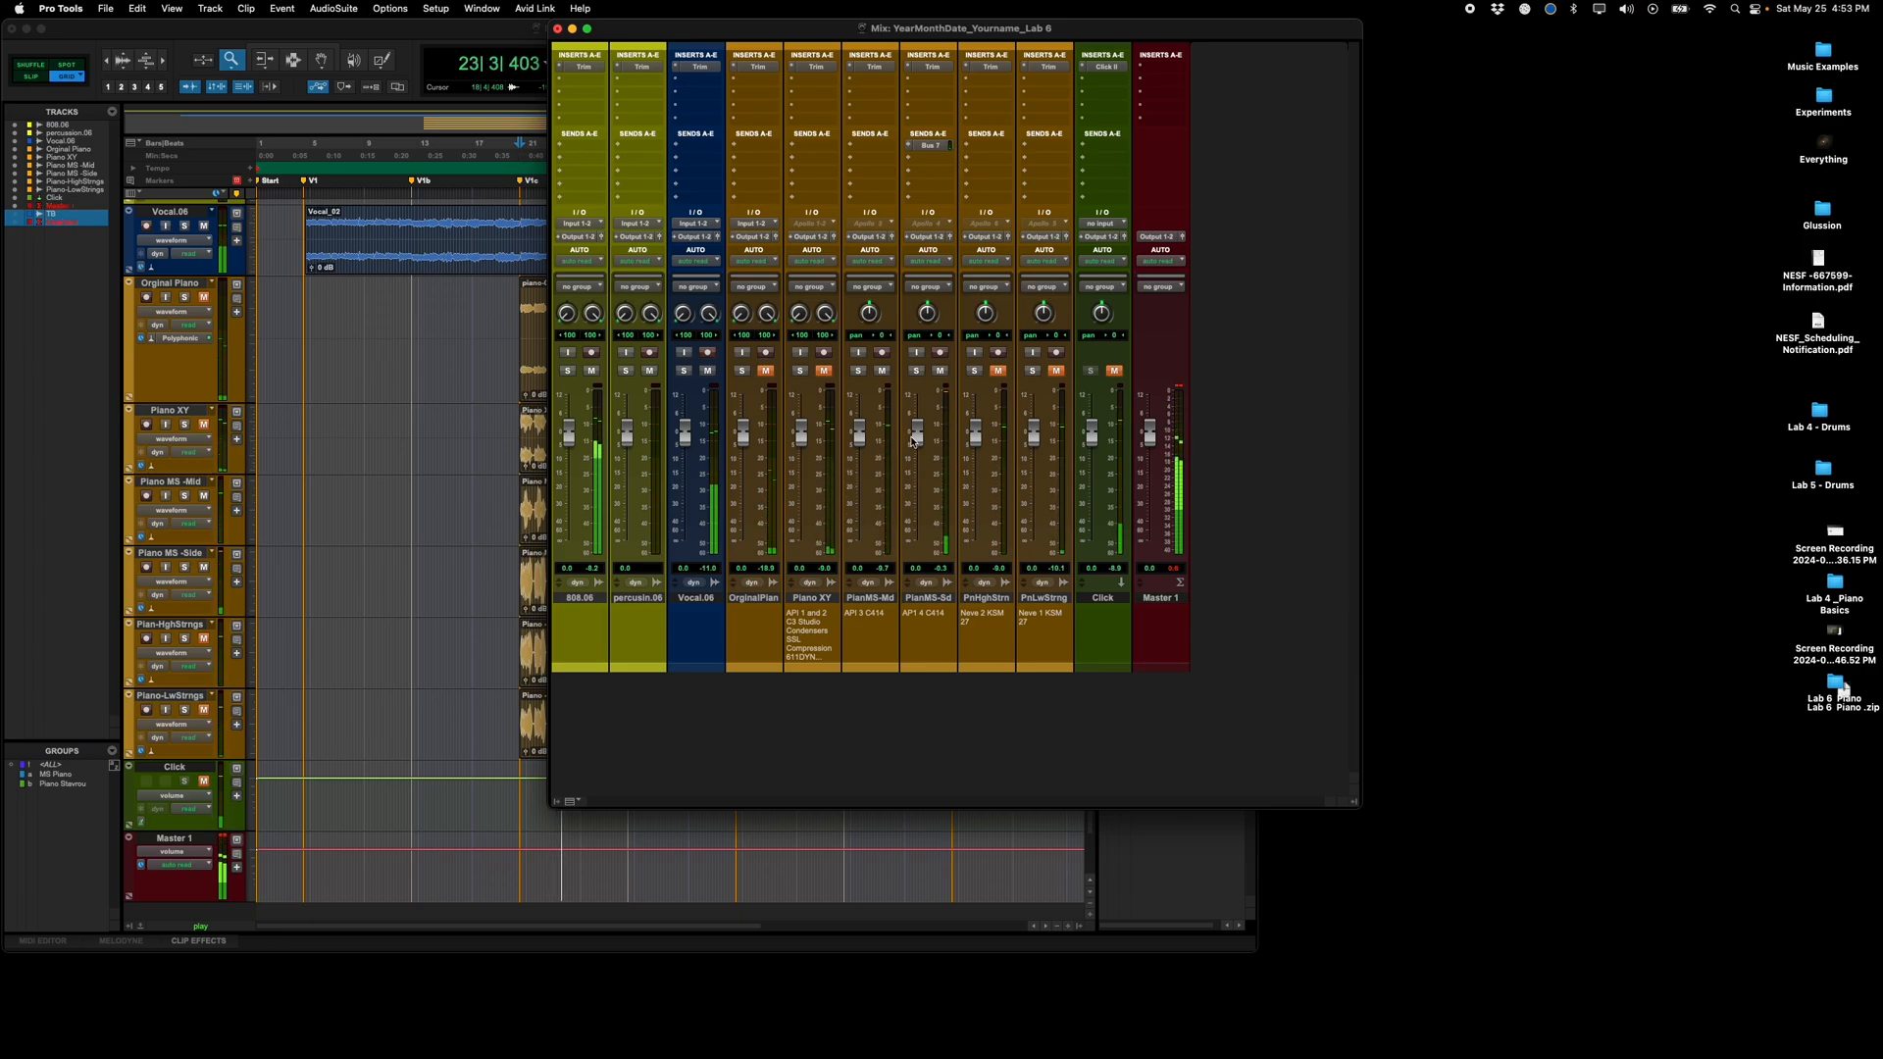
{"action": "key", "text": "space"}
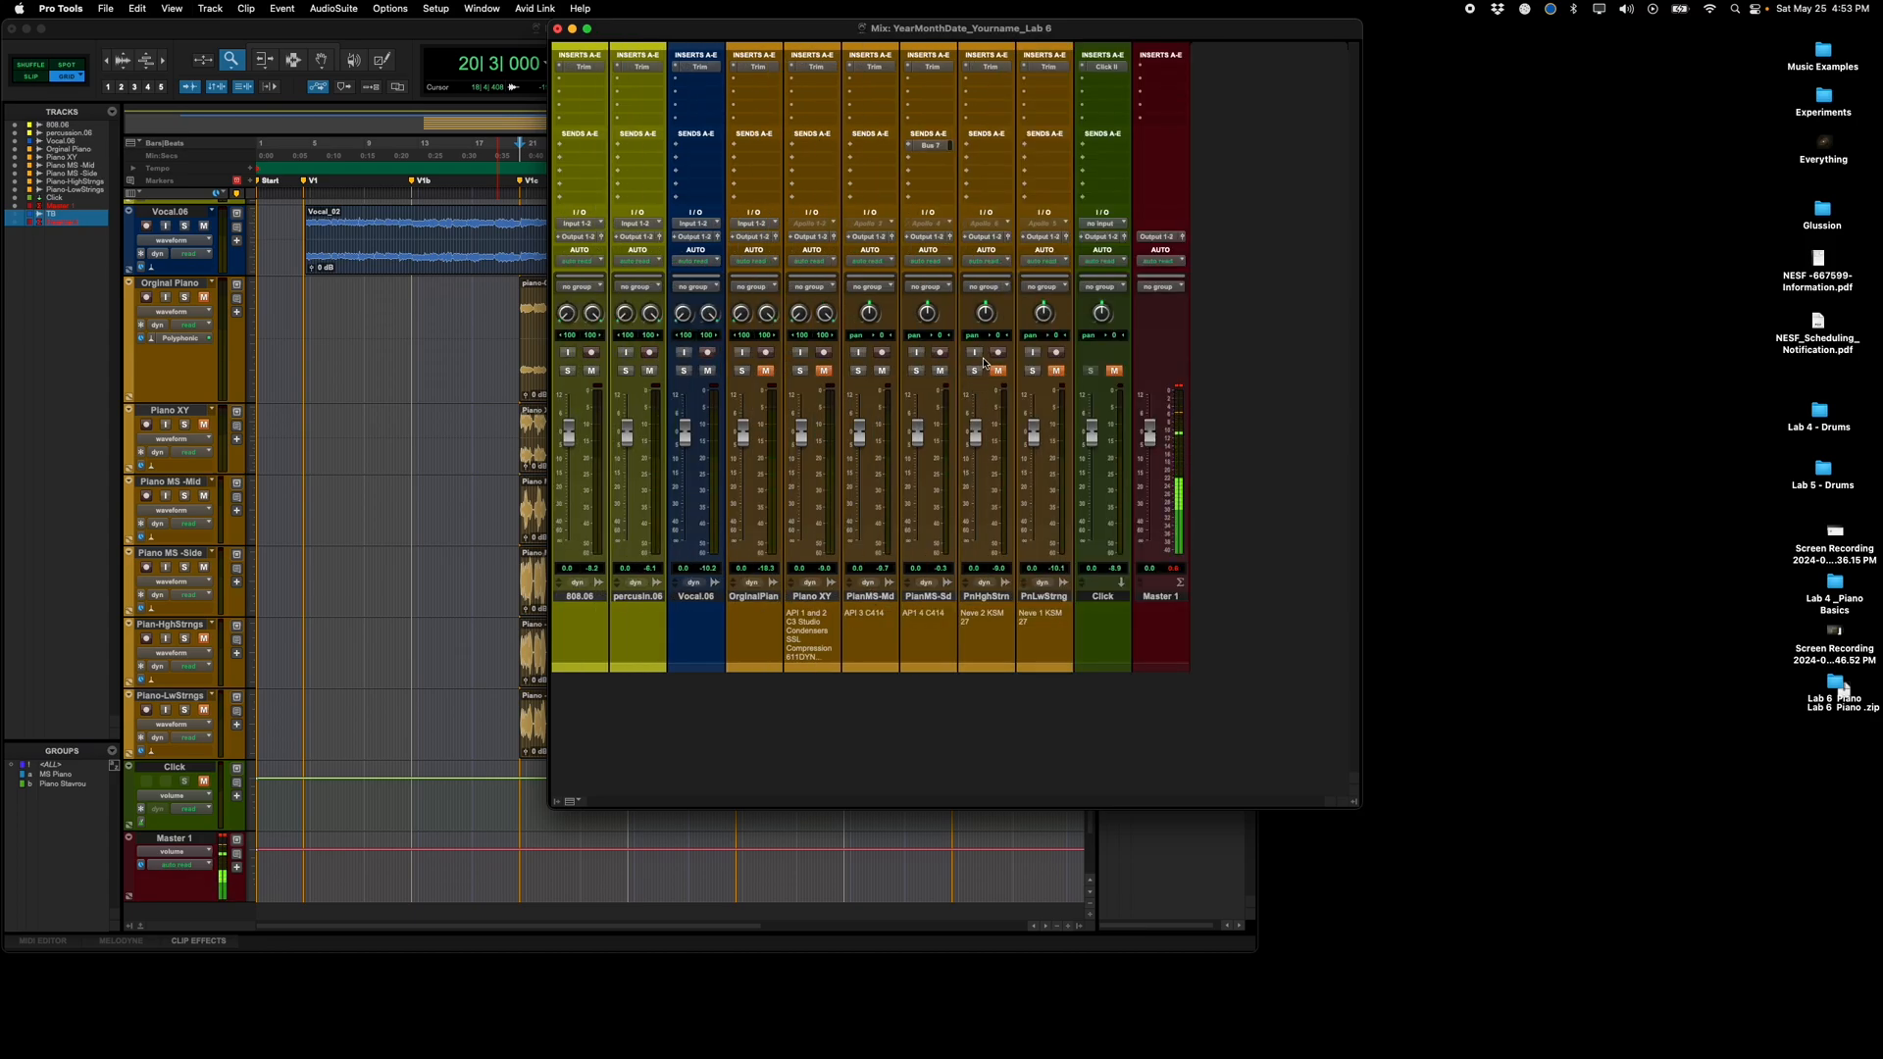
Step: Mute the Piano MS Mid and Side tracks and unmute the high-strings and low-strings piano tracks
{"action": "left_click", "coordinate": [939, 371]}
{"action": "left_click", "coordinate": [880, 371]}
{"action": "left_click", "coordinate": [998, 371]}
{"action": "left_click", "coordinate": [1056, 370]}
Step: Switch to Chrome and study the Stavrou/BB piano recording method with its photo and microphone placement diagrams
{"action": "key", "text": "super+Tab"}
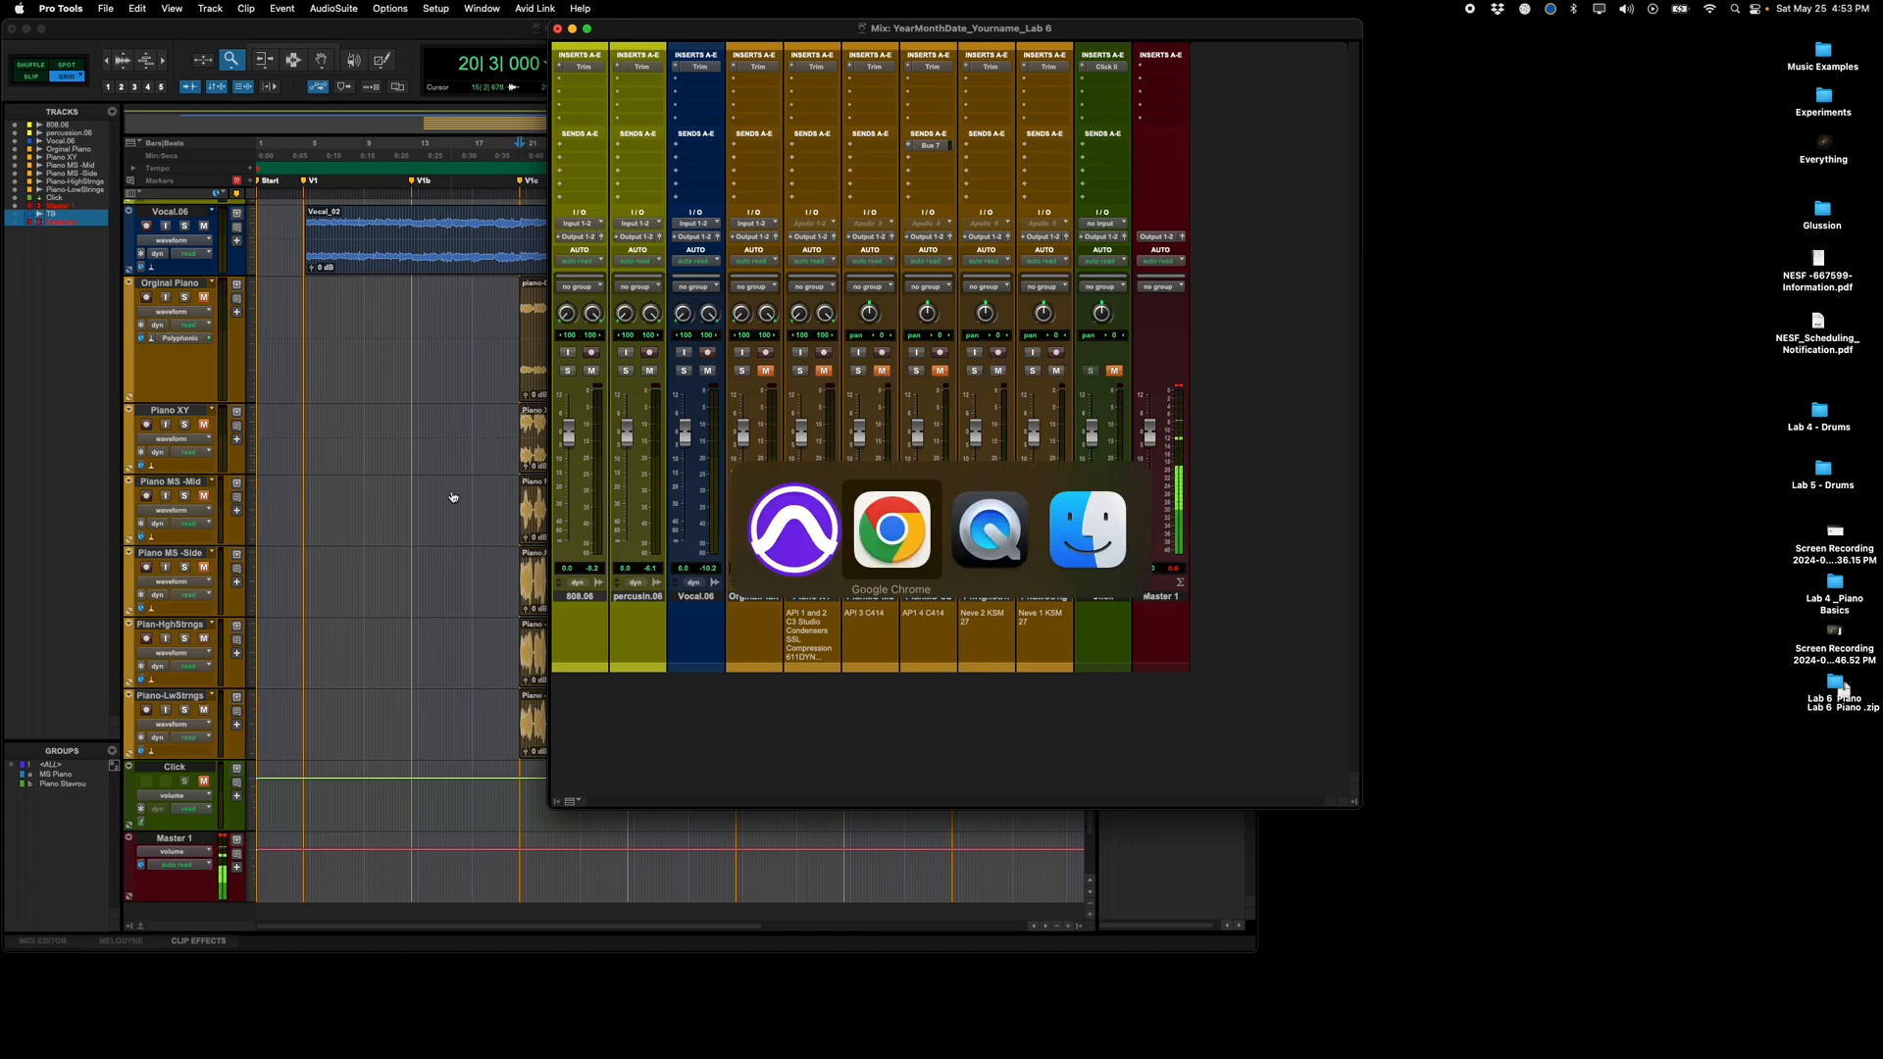
{"action": "scroll", "coordinate": [323, 598], "scroll_direction": "down", "scroll_amount": 10}
{"action": "scroll", "coordinate": [321, 598], "scroll_direction": "down", "scroll_amount": 10}
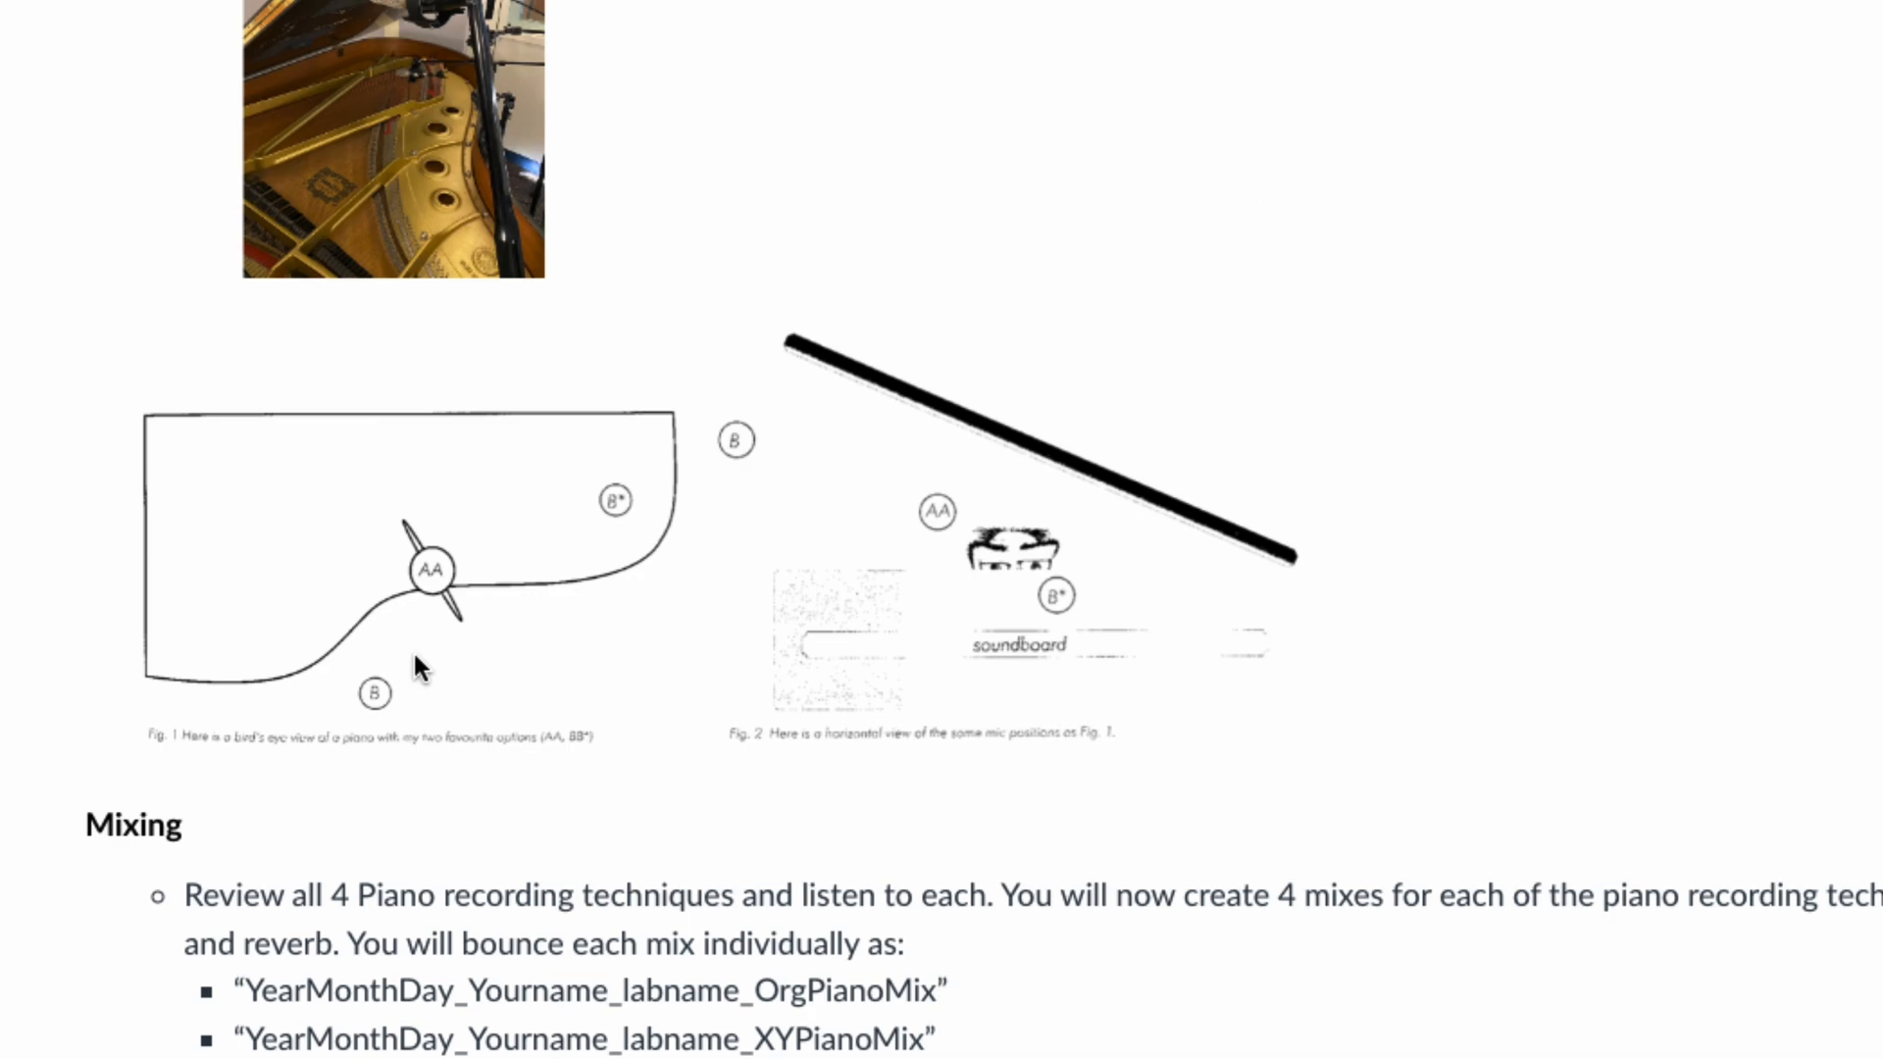
{"action": "scroll", "coordinate": [485, 176], "scroll_direction": "up", "scroll_amount": 2}
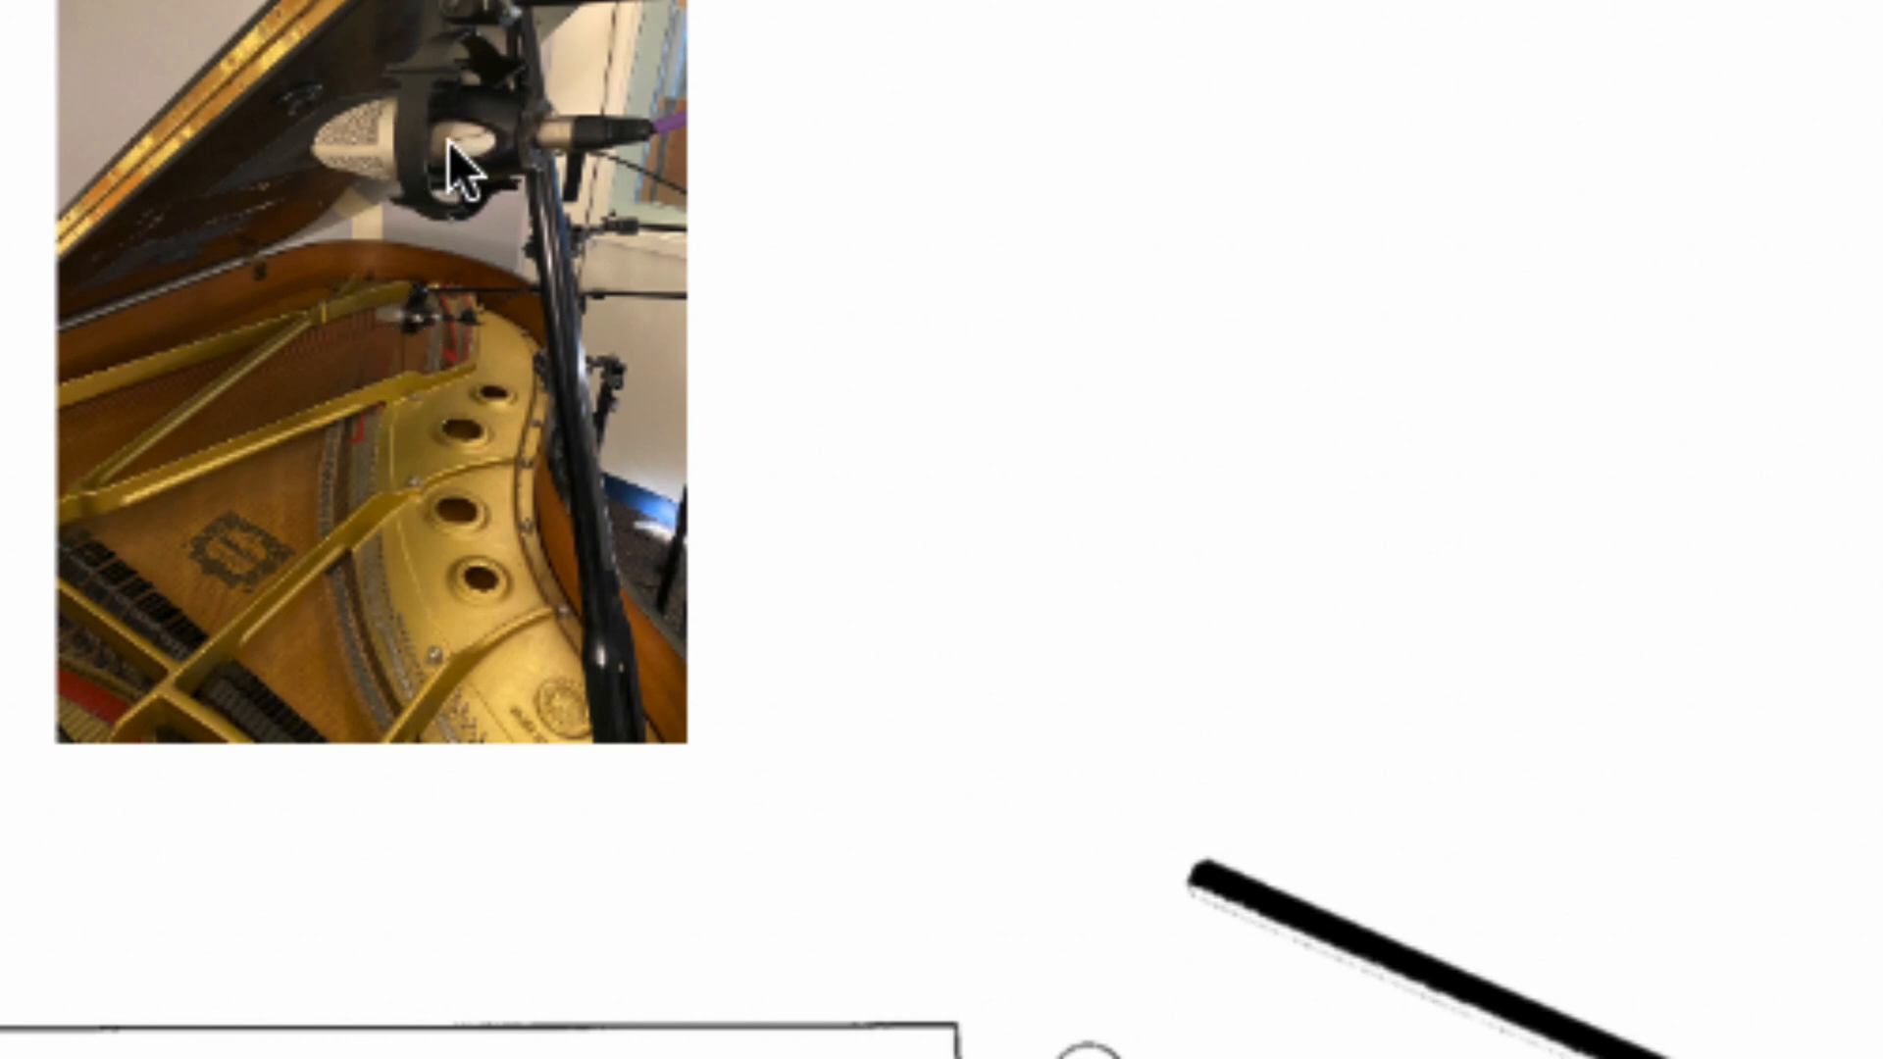
{"action": "scroll", "coordinate": [491, 30], "scroll_direction": "up", "scroll_amount": 5}
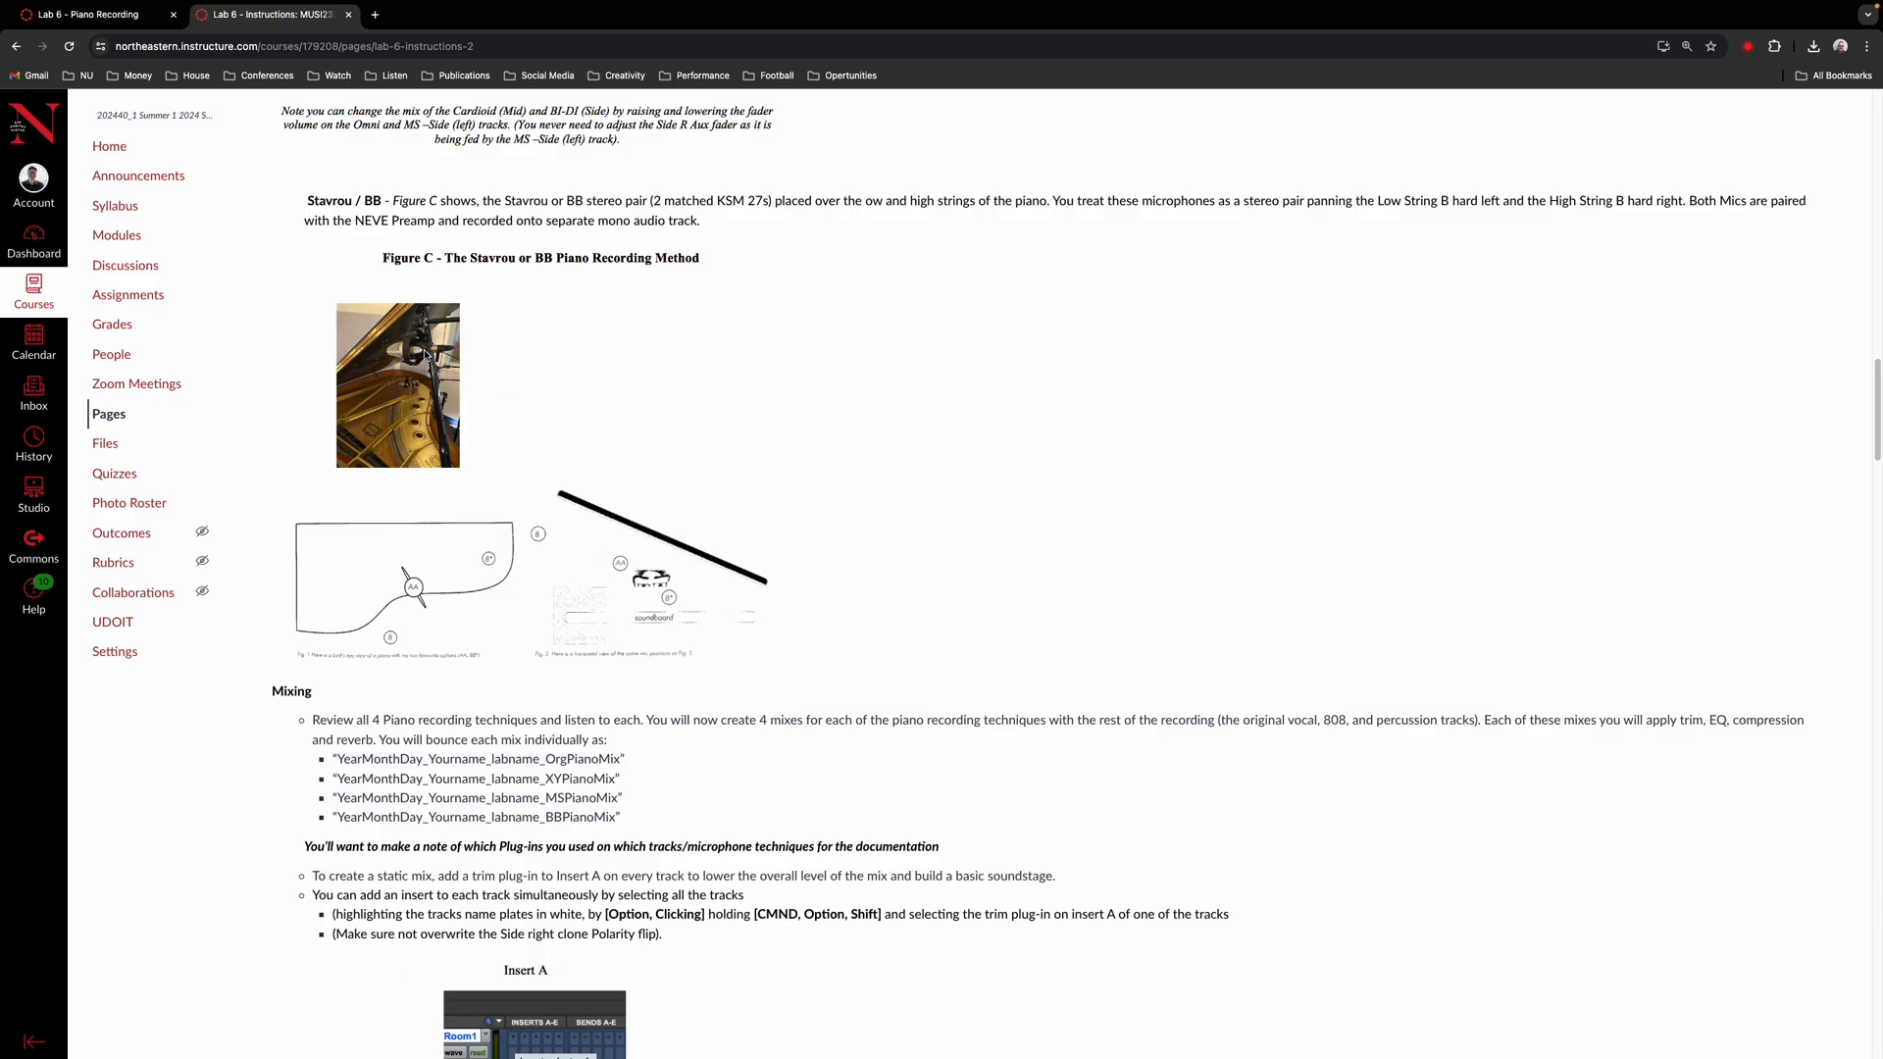
Step: Return to Pro Tools and toggle the mutes of the high-strings and low-strings piano tracks, leaving both unmuted
{"action": "key", "text": "super+Tab"}
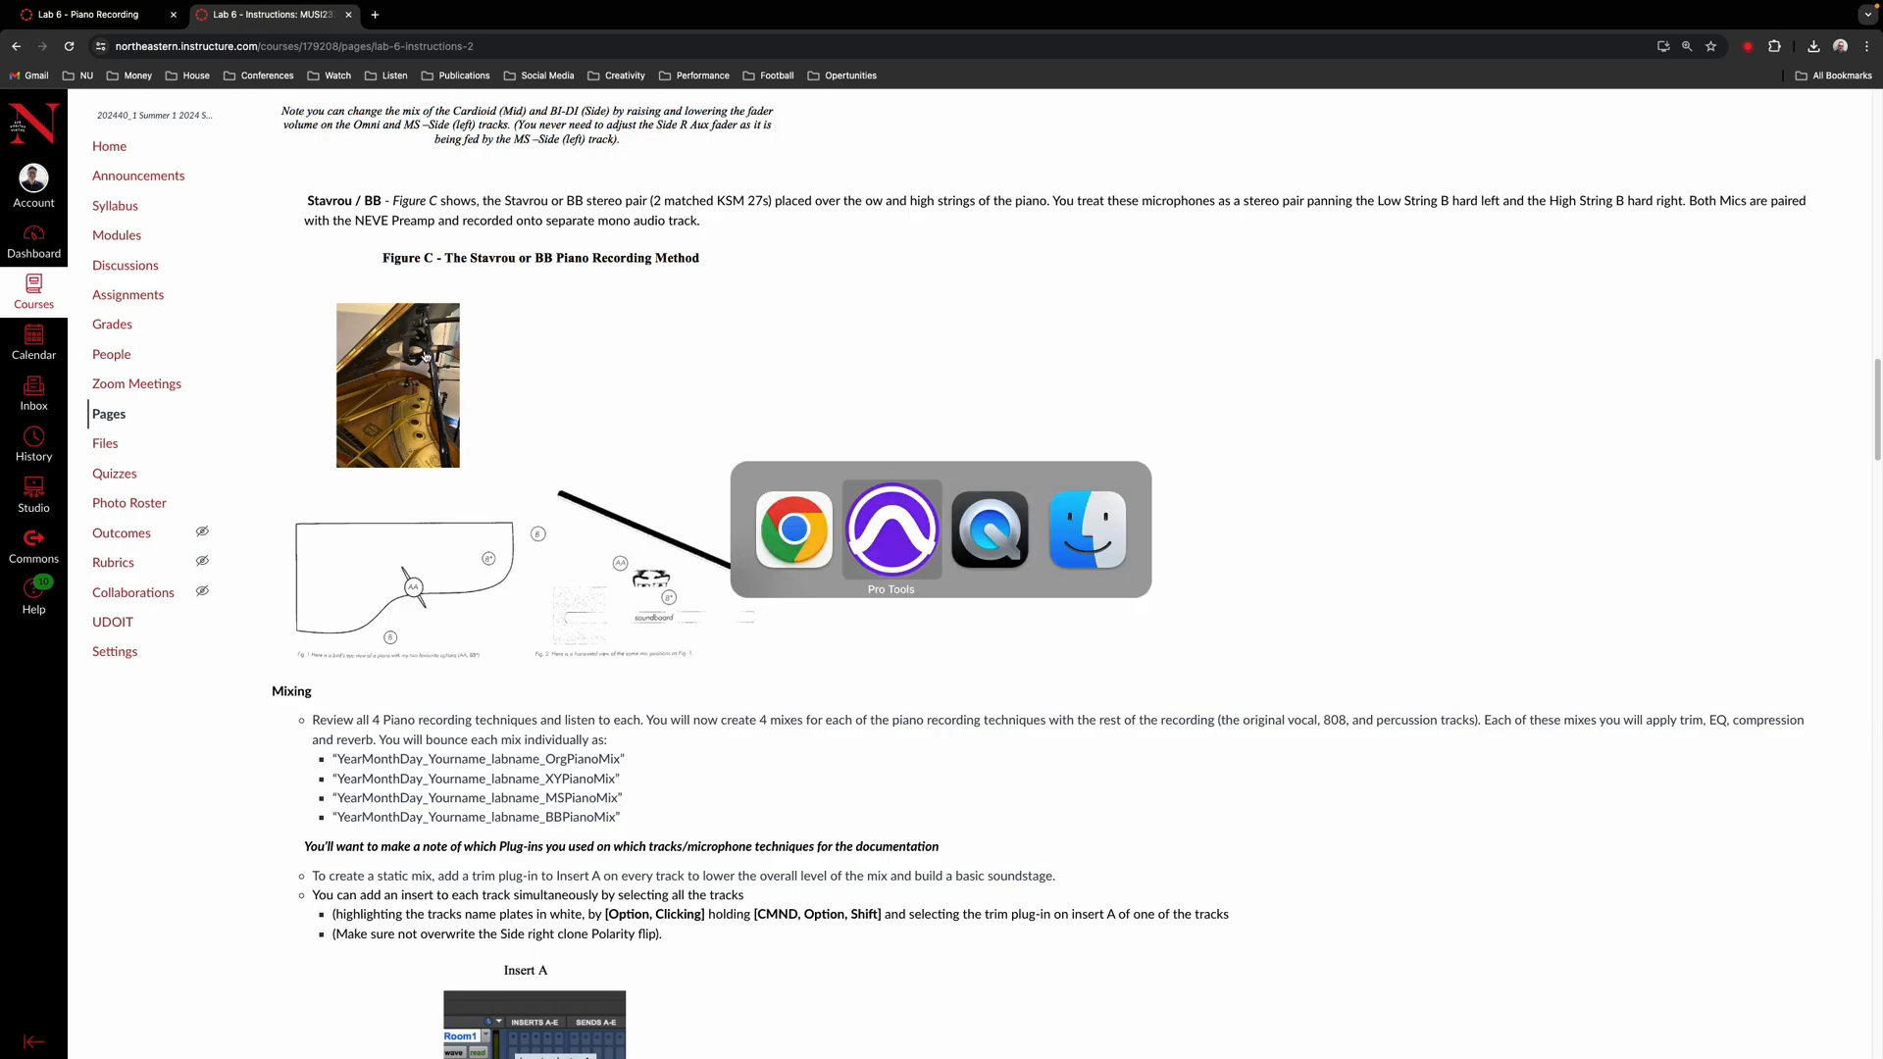
{"action": "key", "text": "super+Tab"}
{"action": "key", "text": "super+Tab"}
{"action": "key", "text": "super+Tab"}
{"action": "key", "text": "super+Tab"}
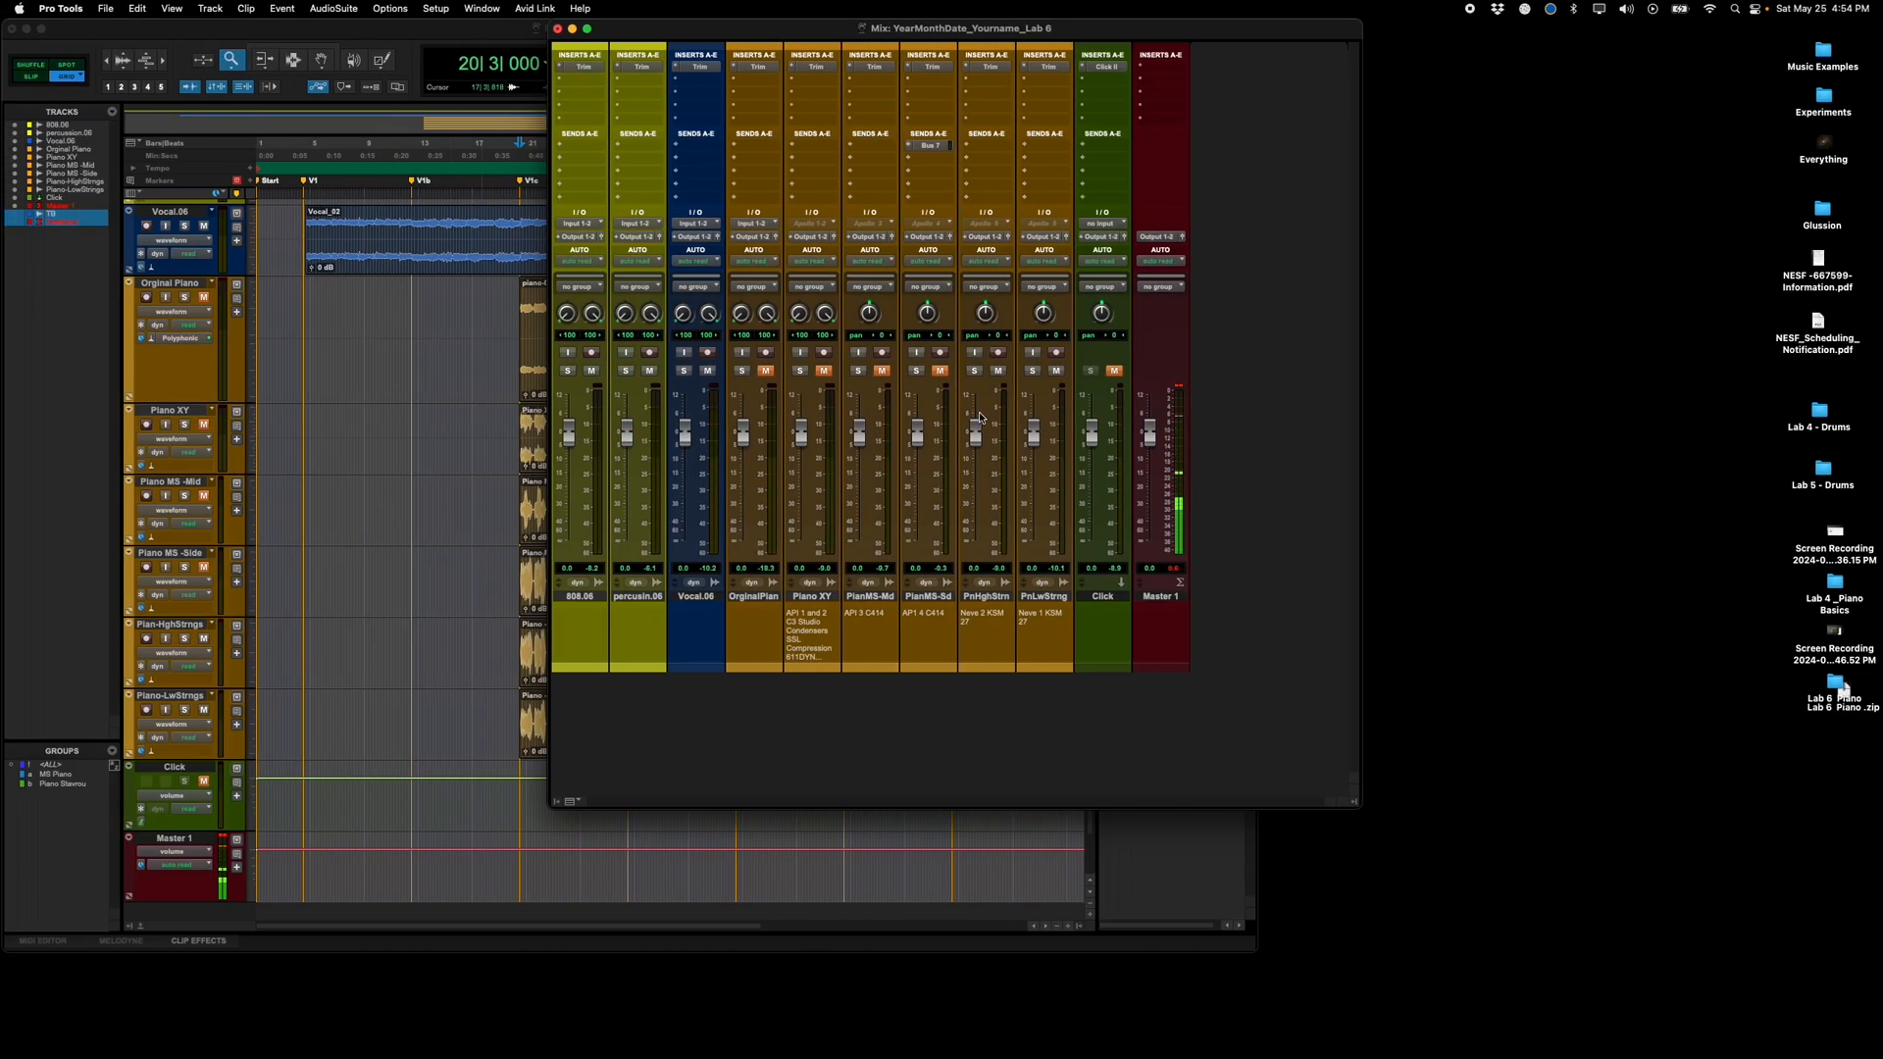
{"action": "left_click", "coordinate": [999, 375]}
{"action": "left_click", "coordinate": [1055, 371]}
{"action": "left_click", "coordinate": [998, 371]}
{"action": "left_click", "coordinate": [1056, 371]}
Step: Pan the high-strings and low-strings piano tracks to opposite sides of the stereo field during playback
{"action": "key", "text": "space"}
{"action": "left_click_drag", "start_coordinate": [985, 316], "coordinate": [971, 387]}
{"action": "left_click_drag", "start_coordinate": [1043, 314], "coordinate": [1042, 240]}
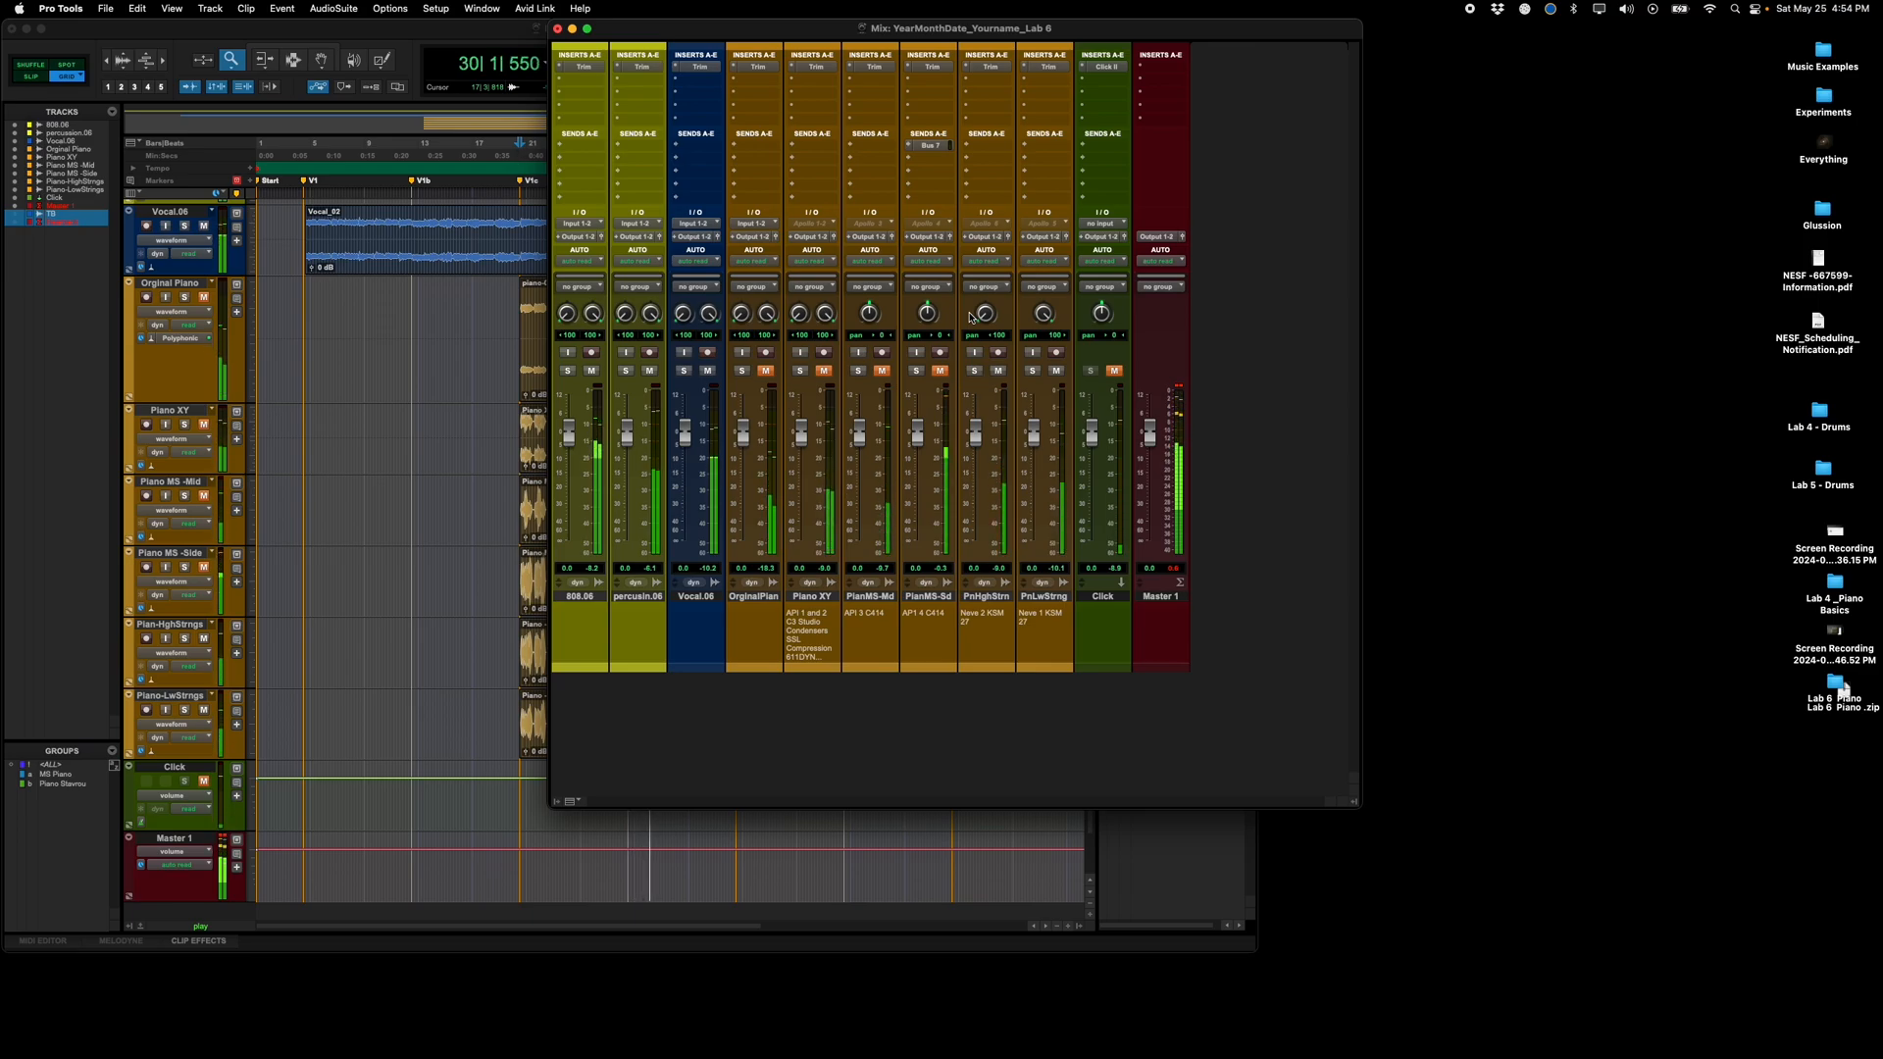
{"action": "key", "text": "space"}
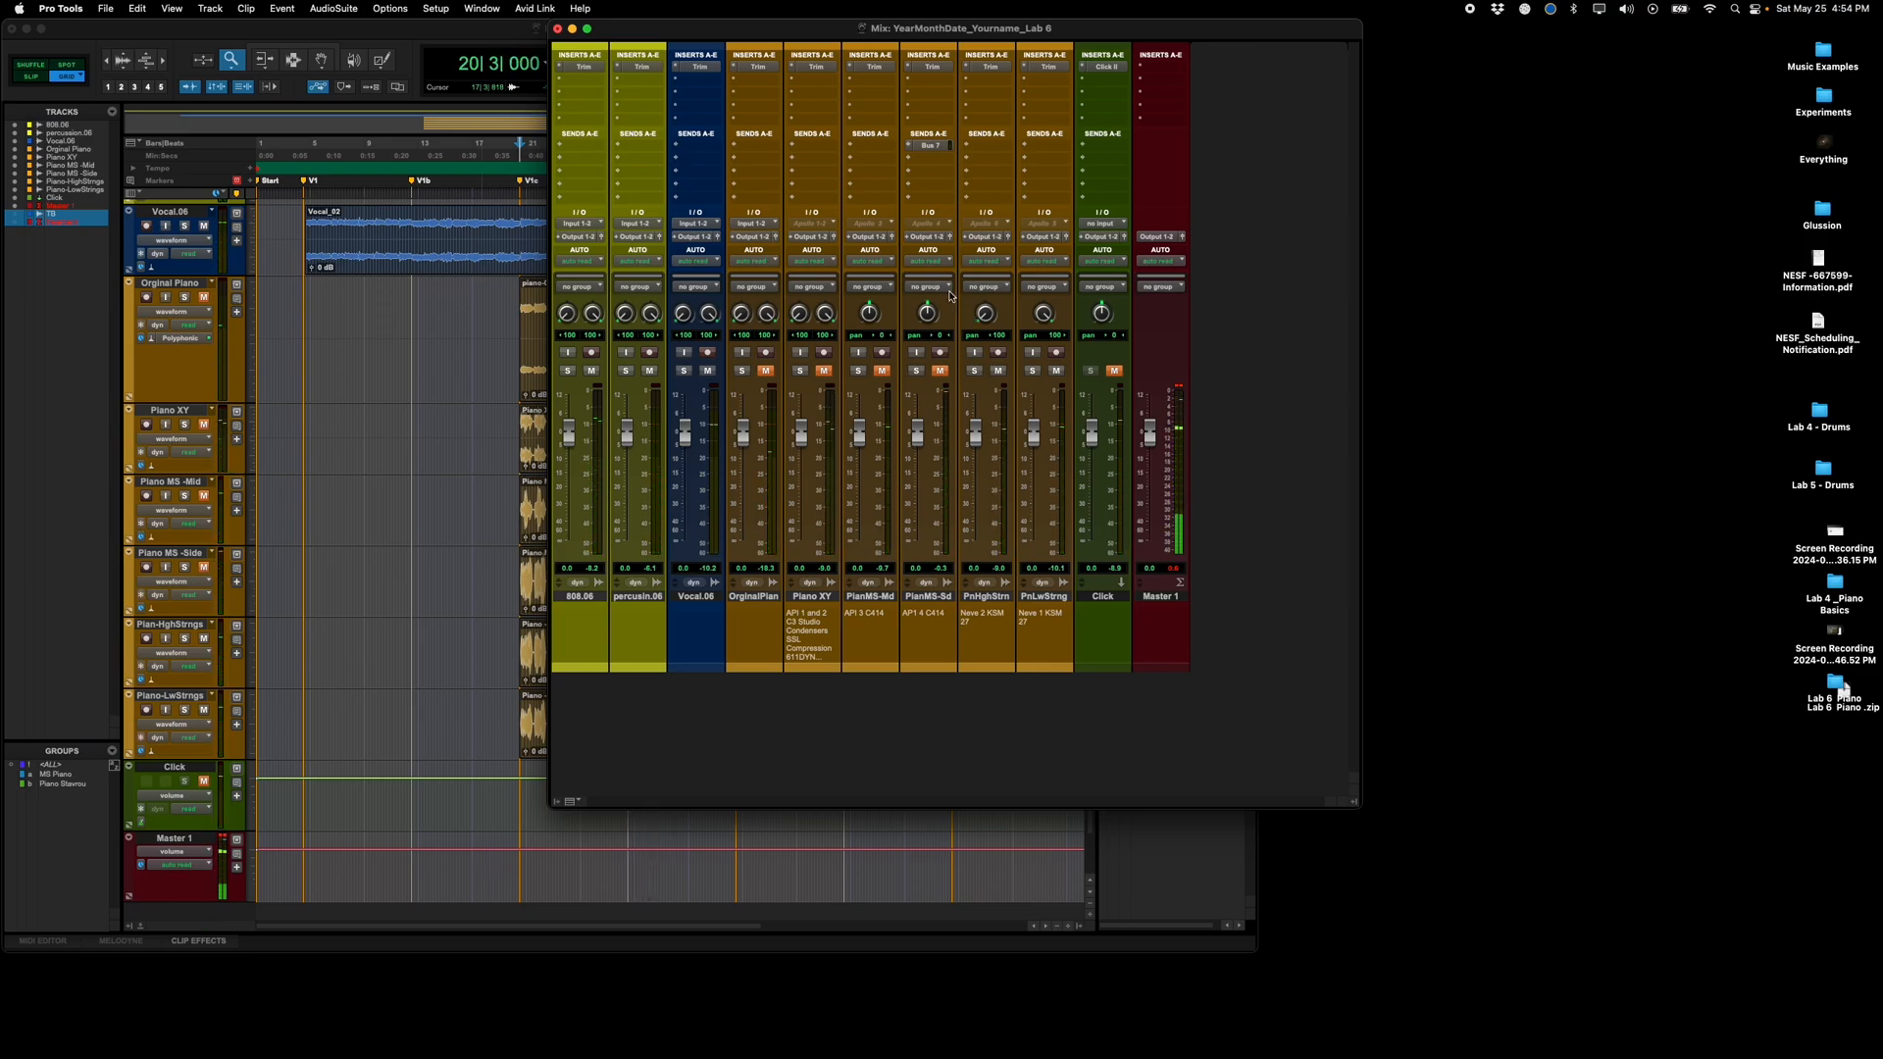
Step: Inspect the Trim plug-in settings on the piano, vocal, percussion and 808 tracks, and close the plug-in window
{"action": "left_click", "coordinate": [1050, 67]}
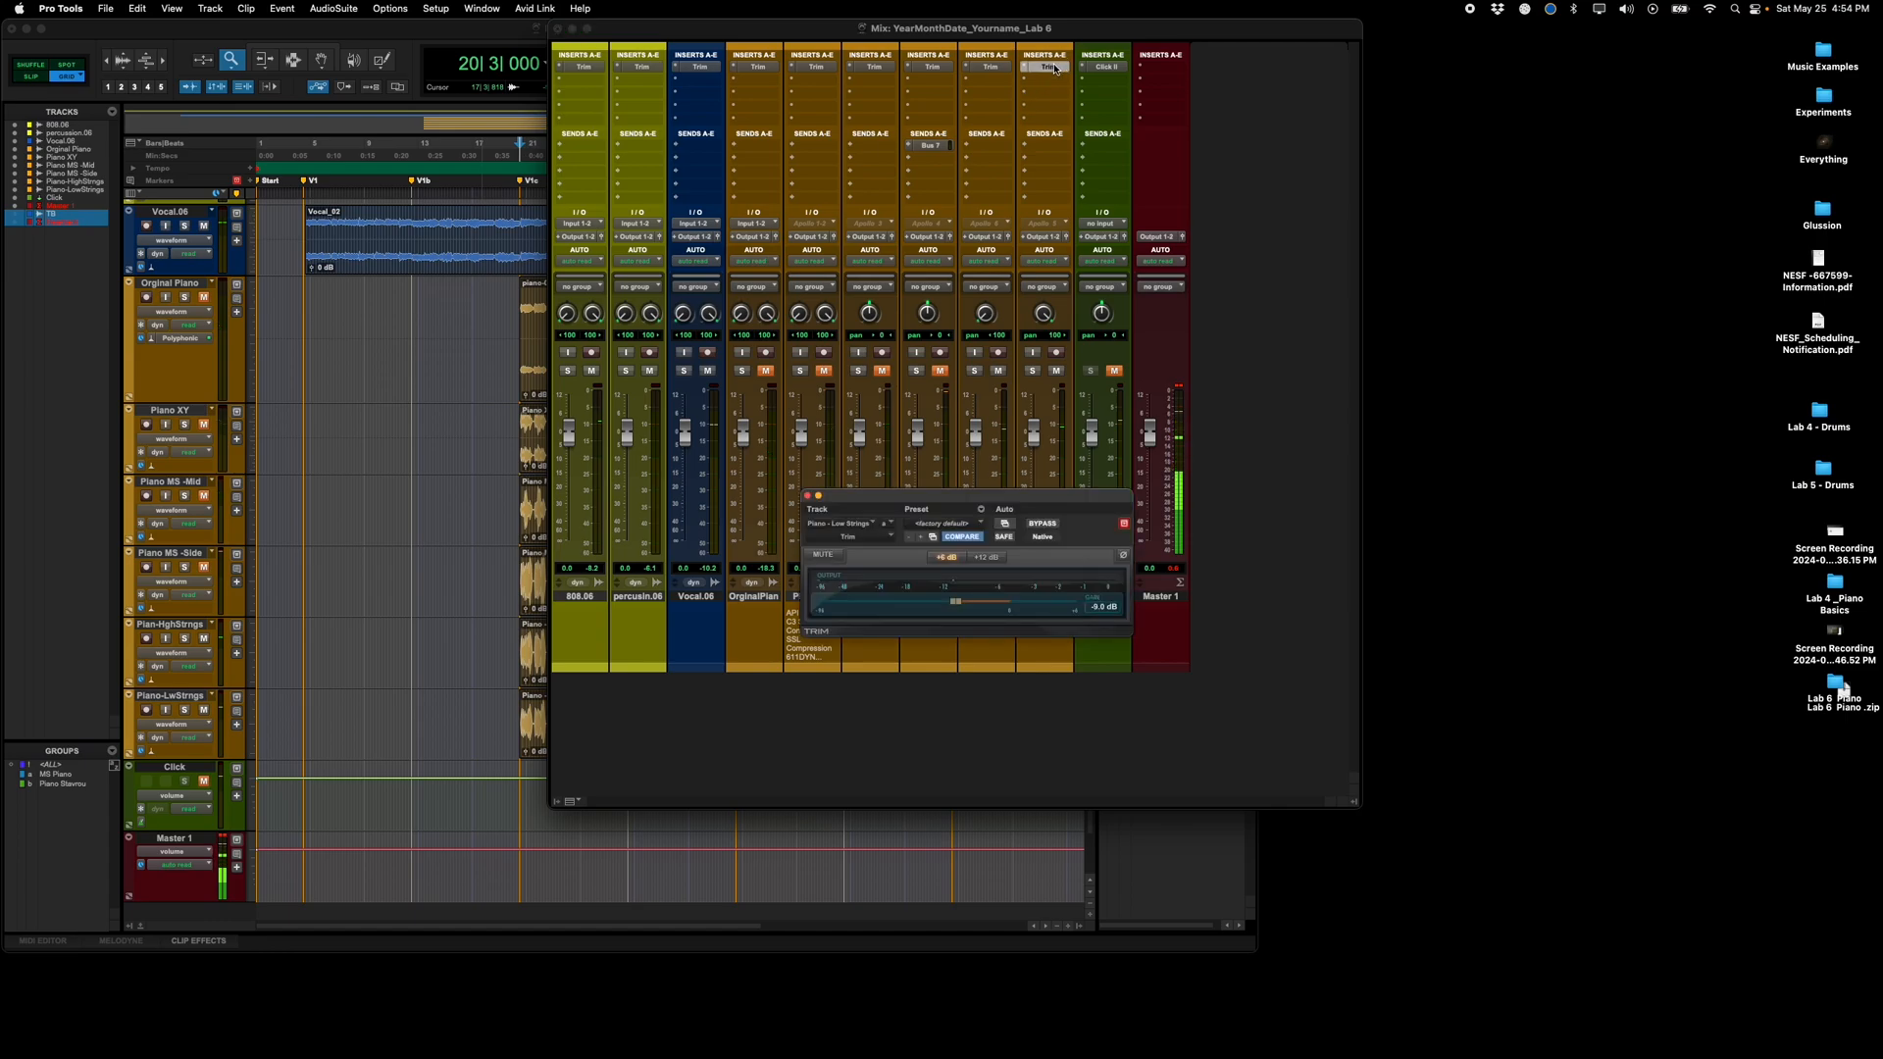
{"action": "left_click", "coordinate": [989, 67]}
{"action": "left_click", "coordinate": [937, 67]}
{"action": "left_click", "coordinate": [871, 67]}
{"action": "left_click", "coordinate": [818, 68]}
{"action": "left_click", "coordinate": [761, 69]}
{"action": "left_click", "coordinate": [696, 69]}
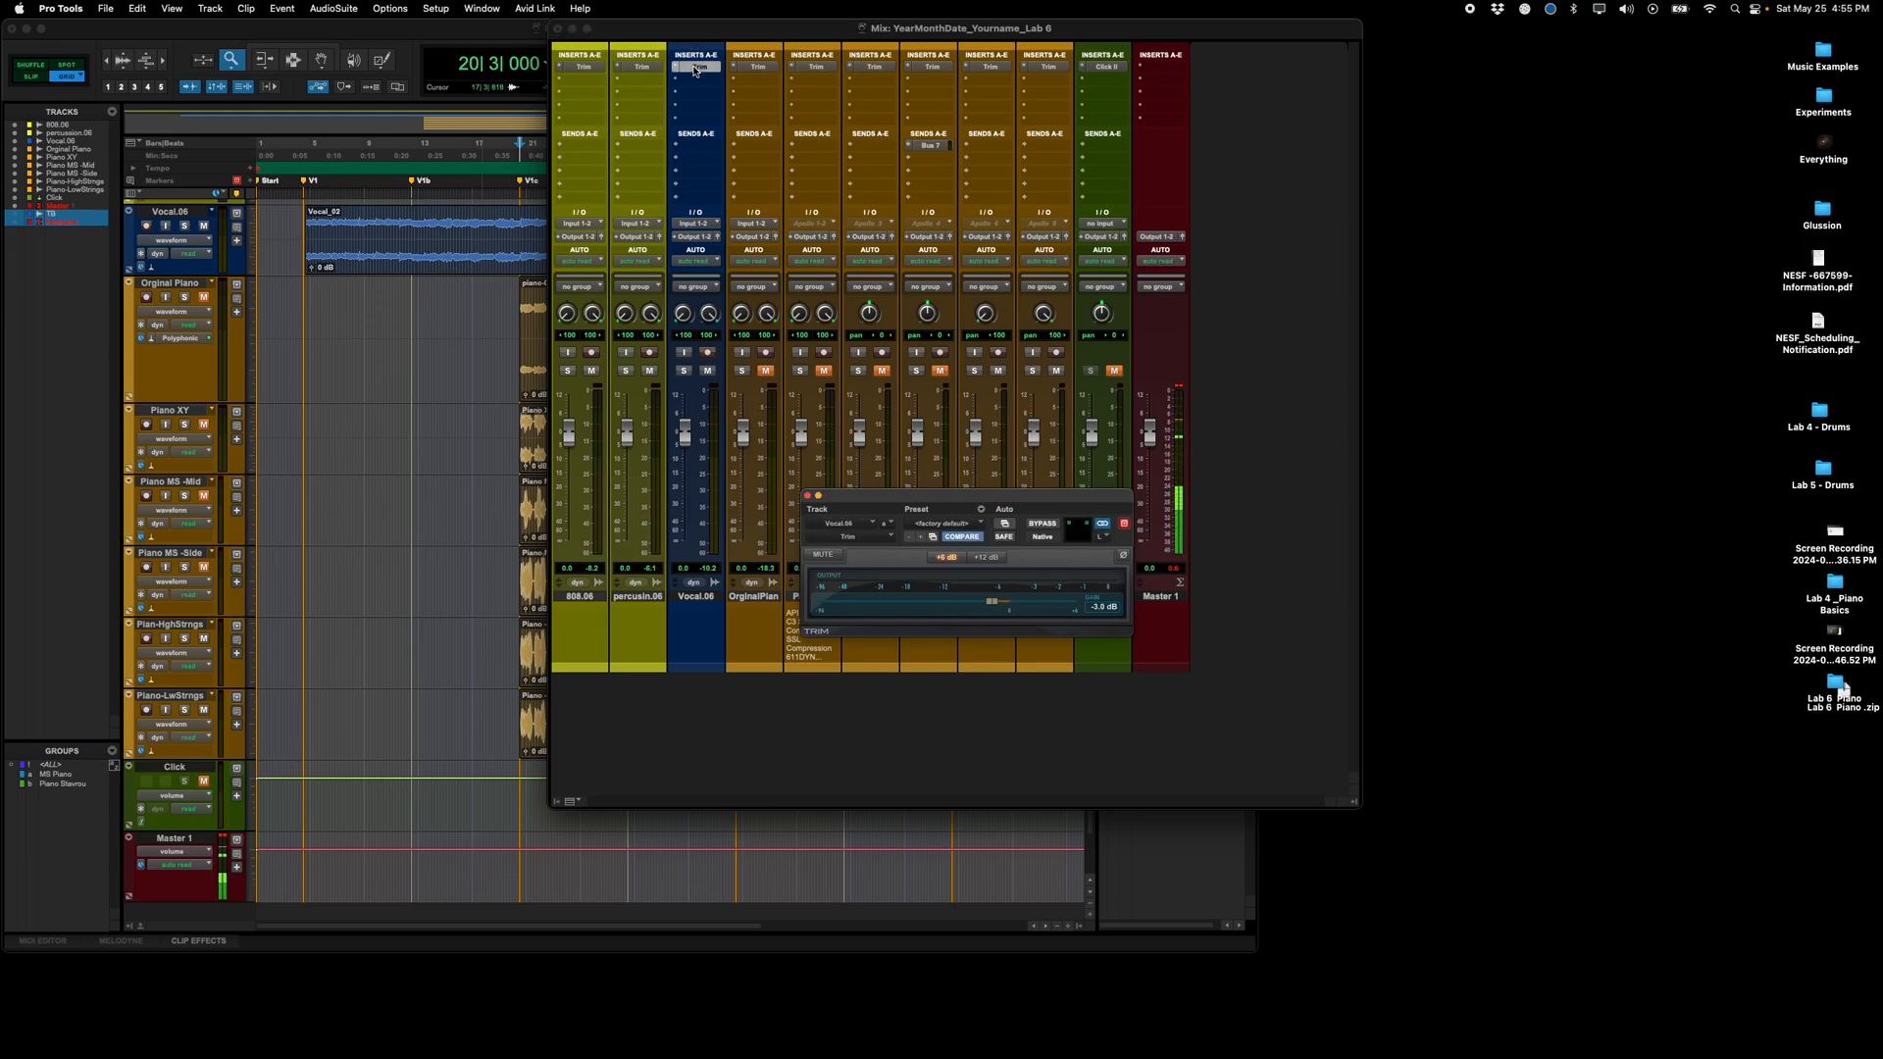
{"action": "left_click", "coordinate": [636, 69]}
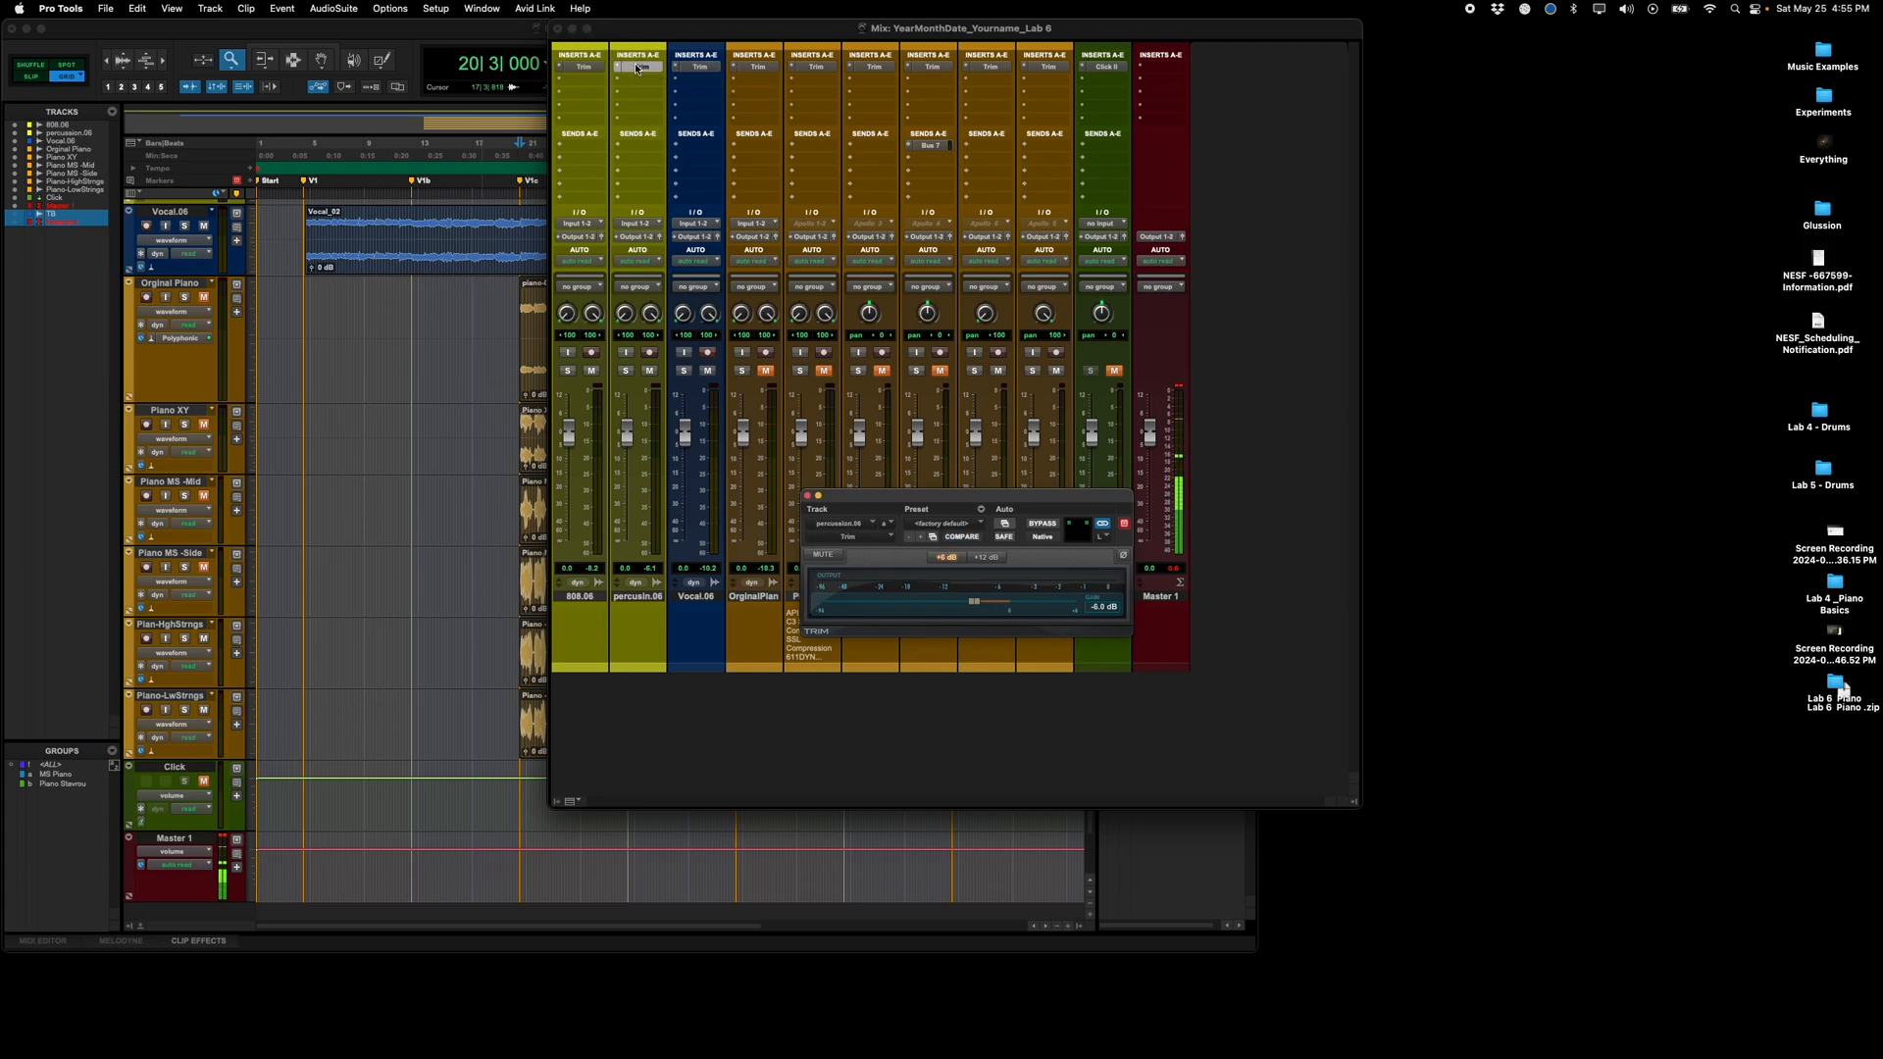
{"action": "left_click", "coordinate": [585, 68]}
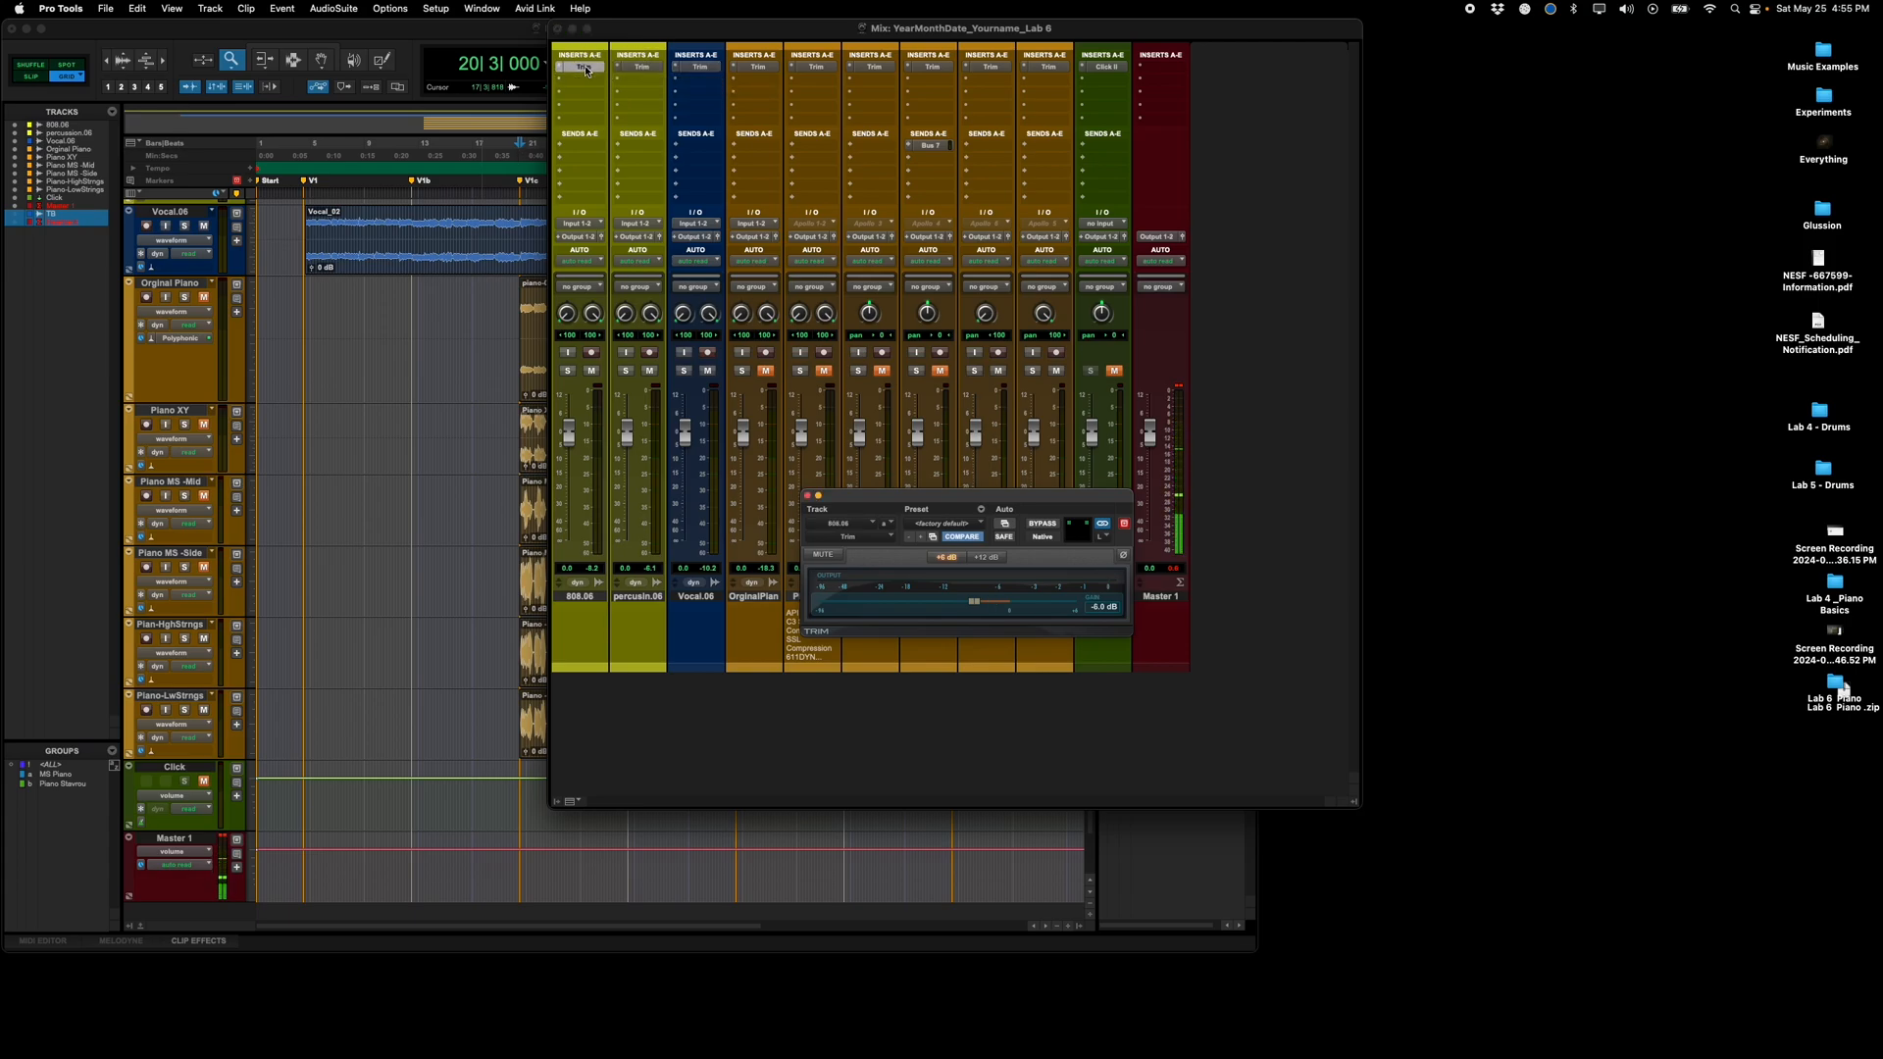
{"action": "left_click", "coordinate": [645, 69]}
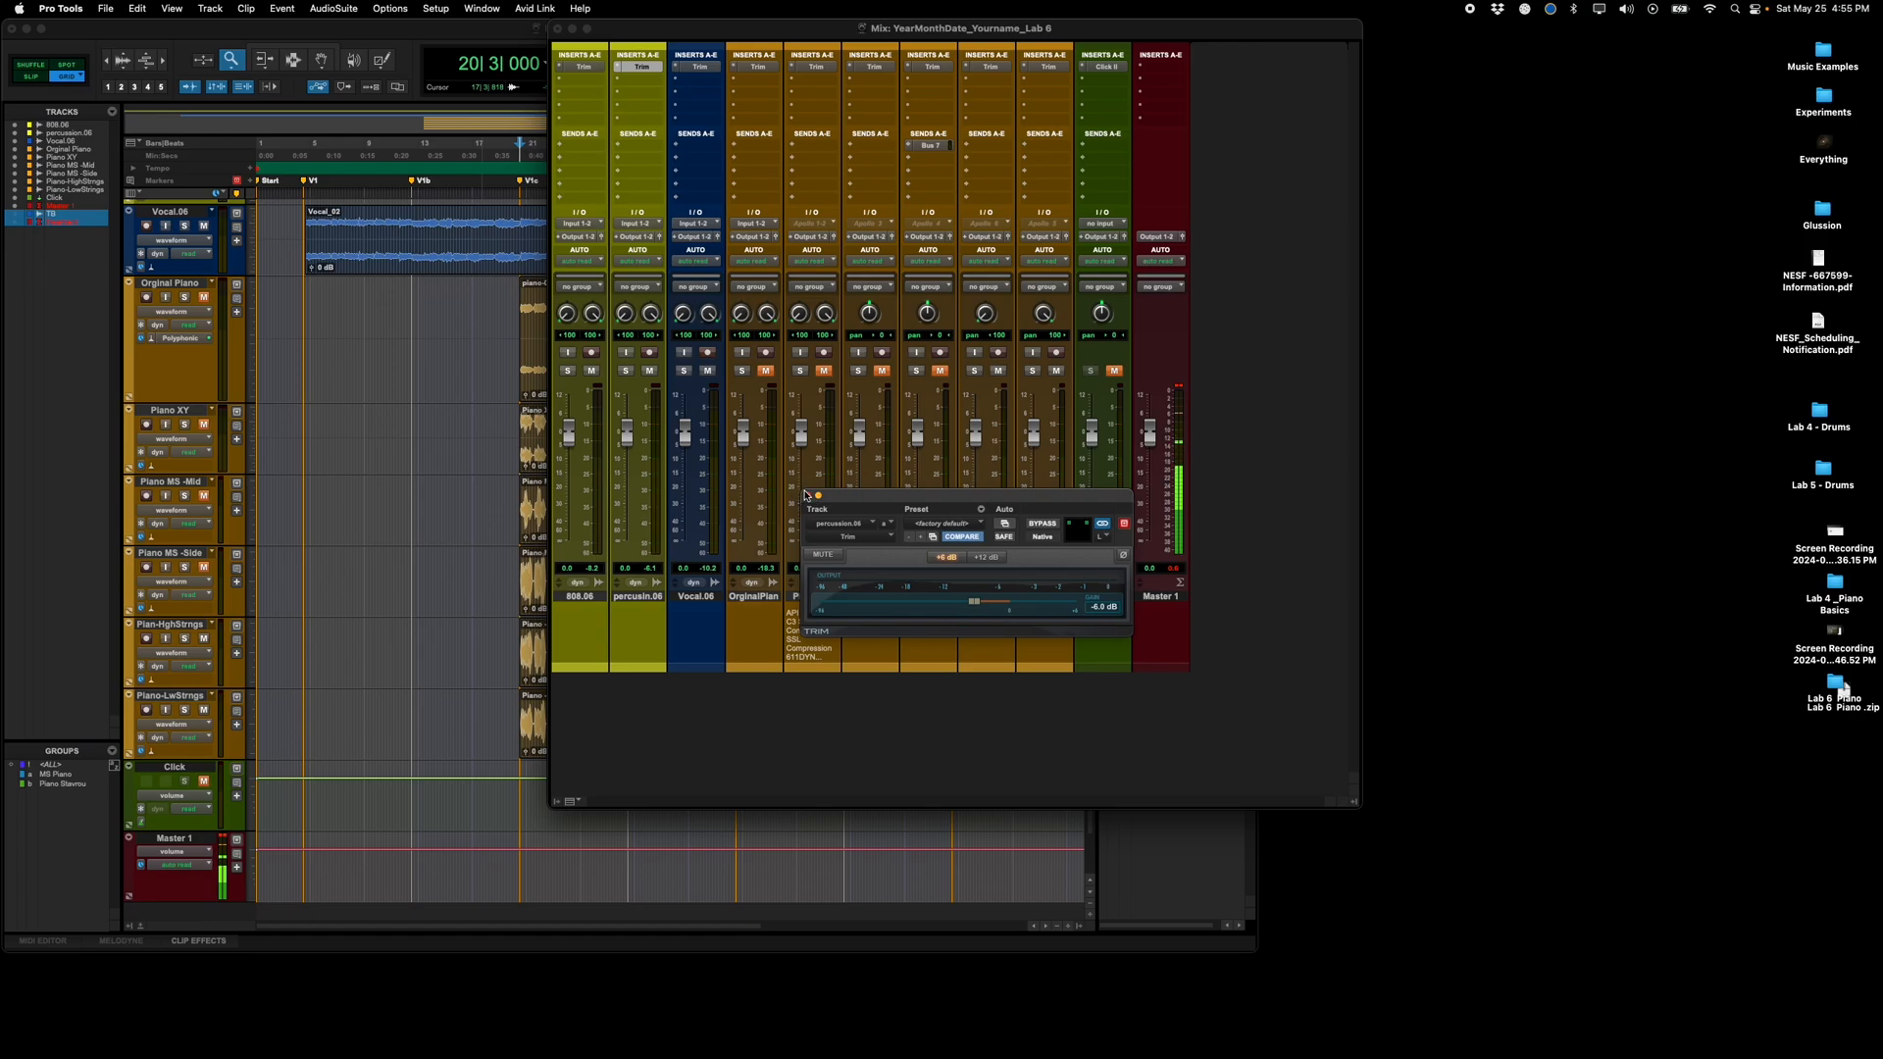
{"action": "left_click", "coordinate": [806, 496]}
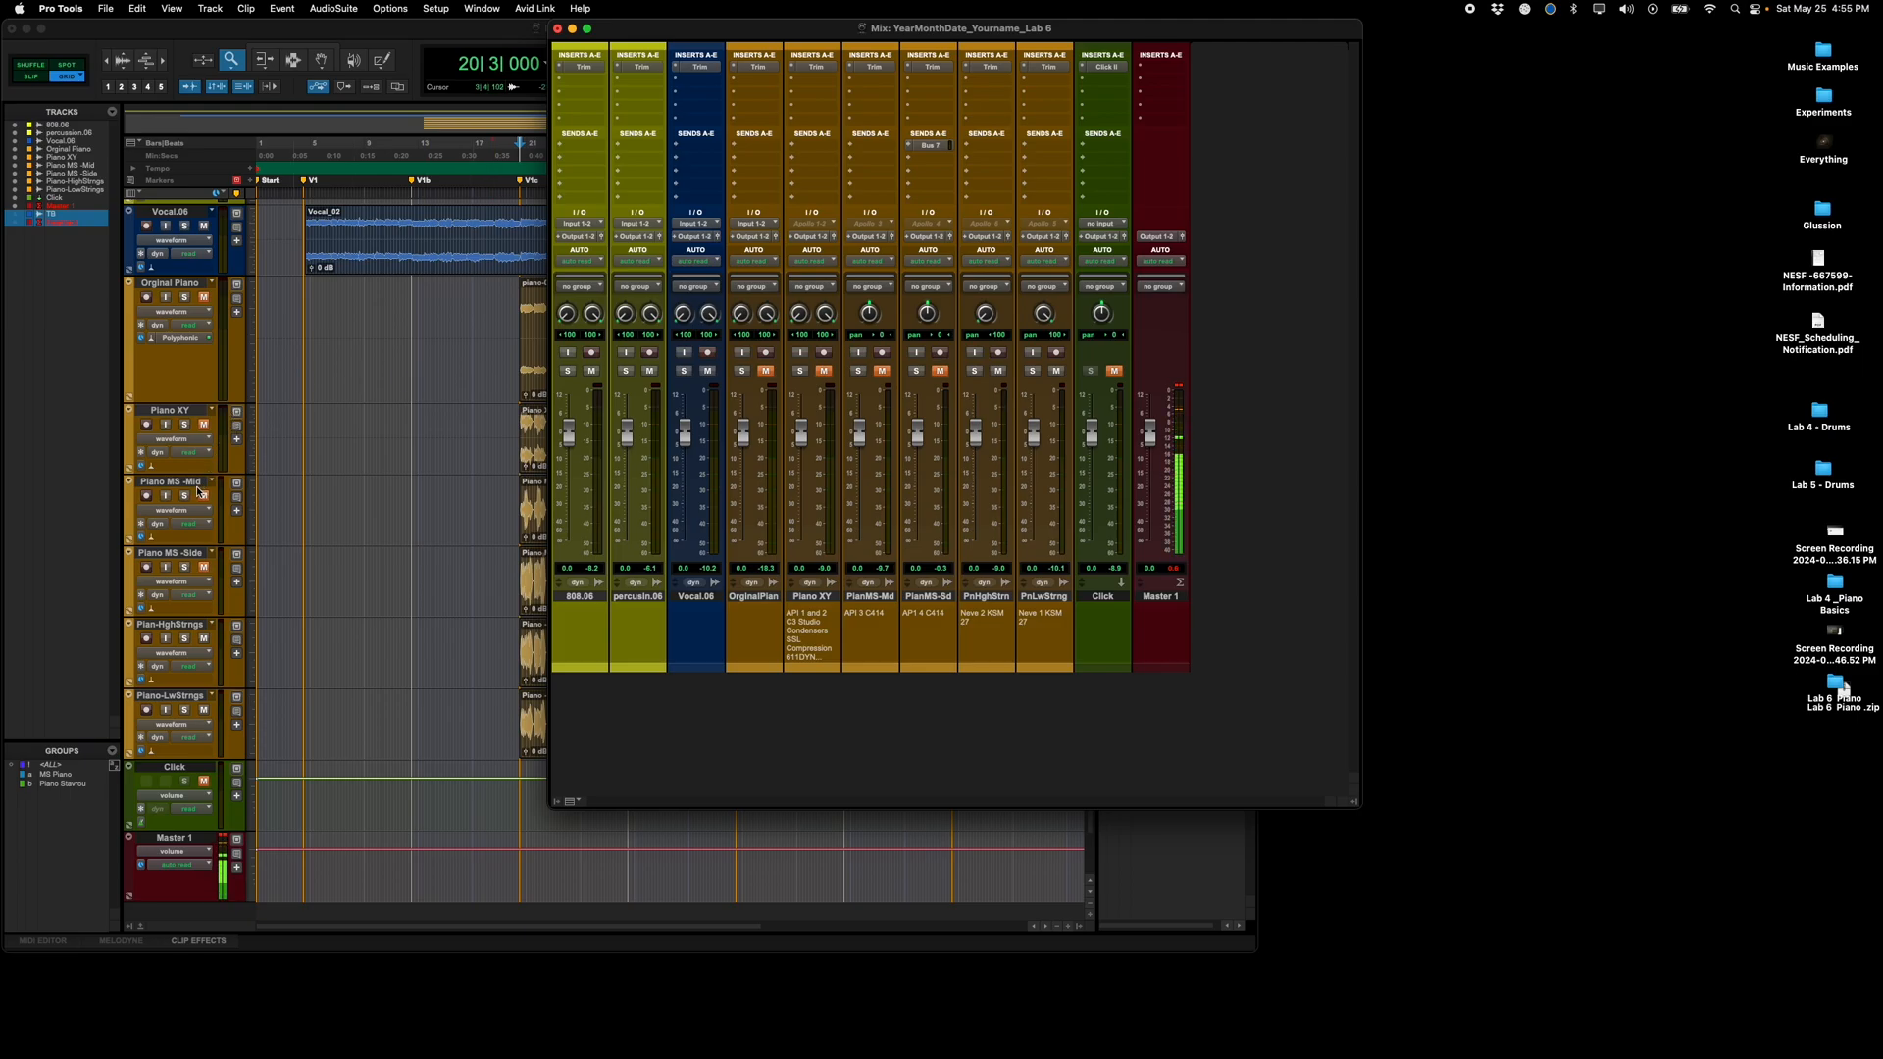
Step: Switch to Chrome and review the XY, MS and Stavrou/BB sections of the lab instructions, including the MS decoding steps
{"action": "key", "text": "super+Tab"}
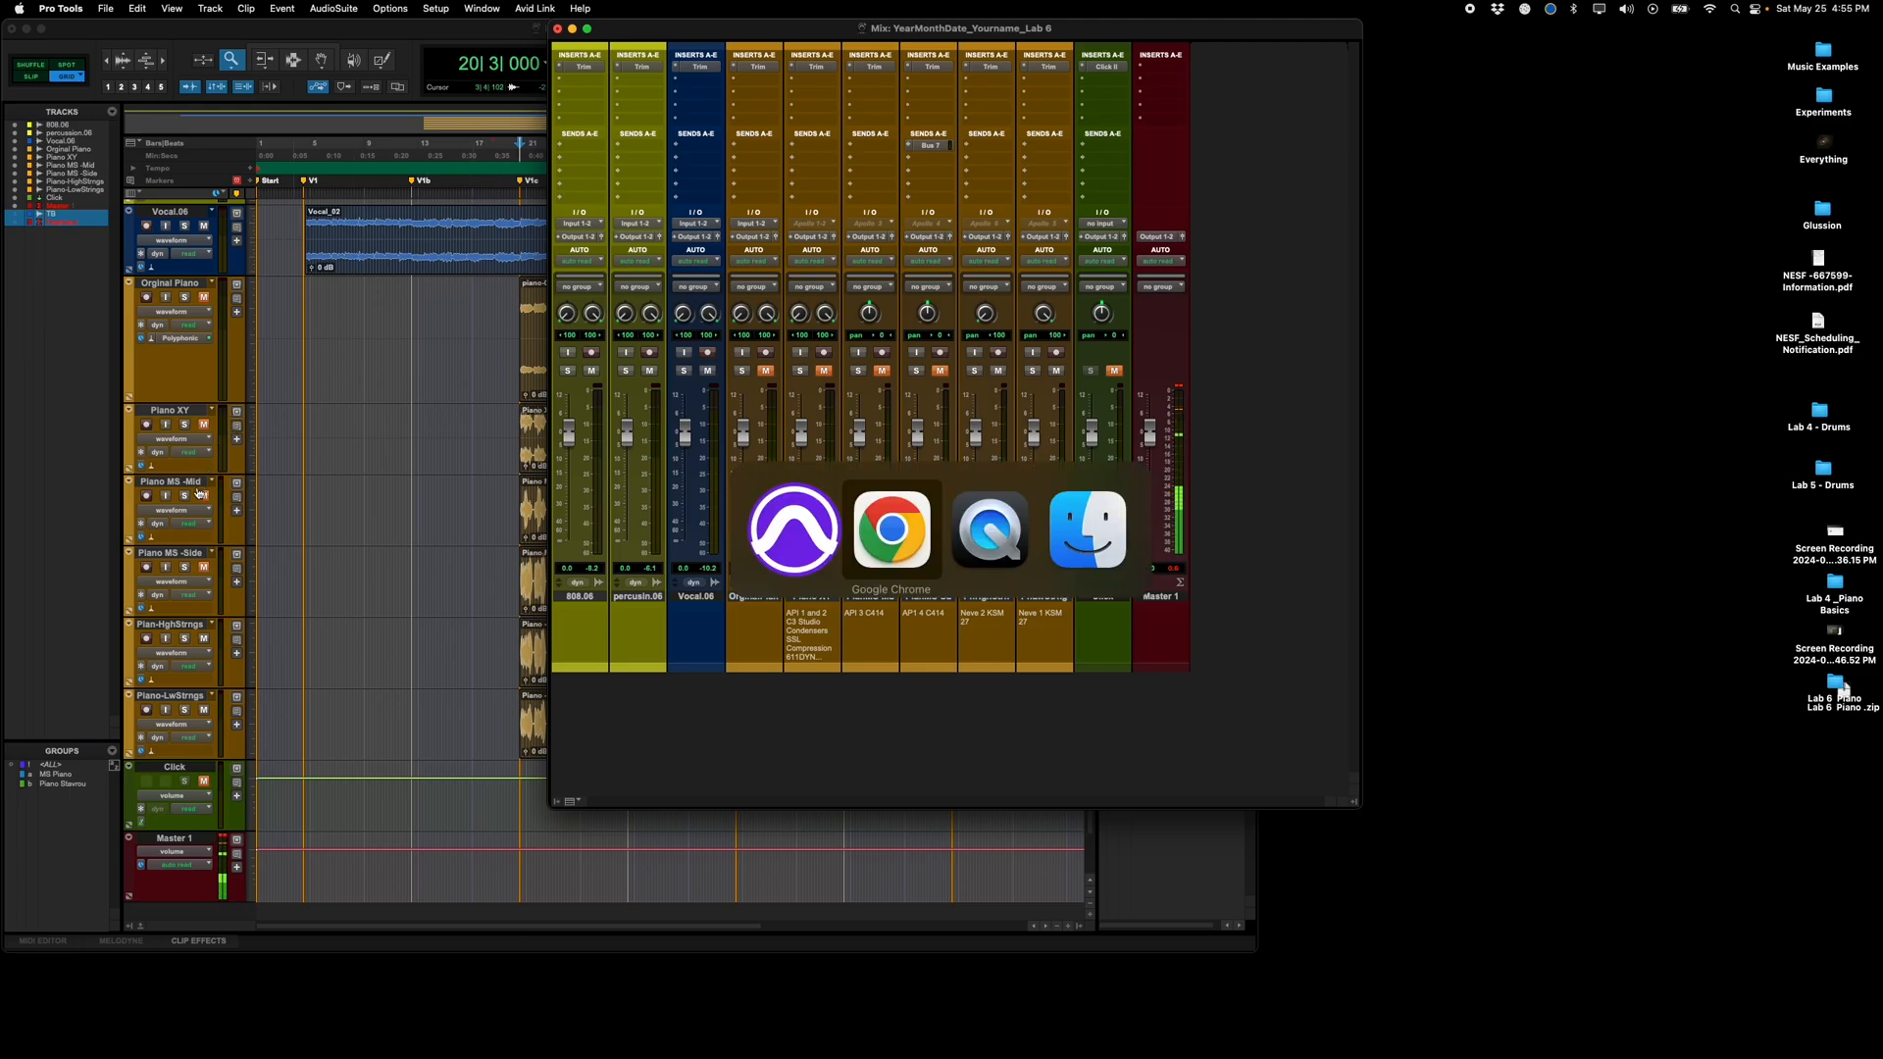
{"action": "scroll", "coordinate": [363, 428], "scroll_direction": "up", "scroll_amount": 15}
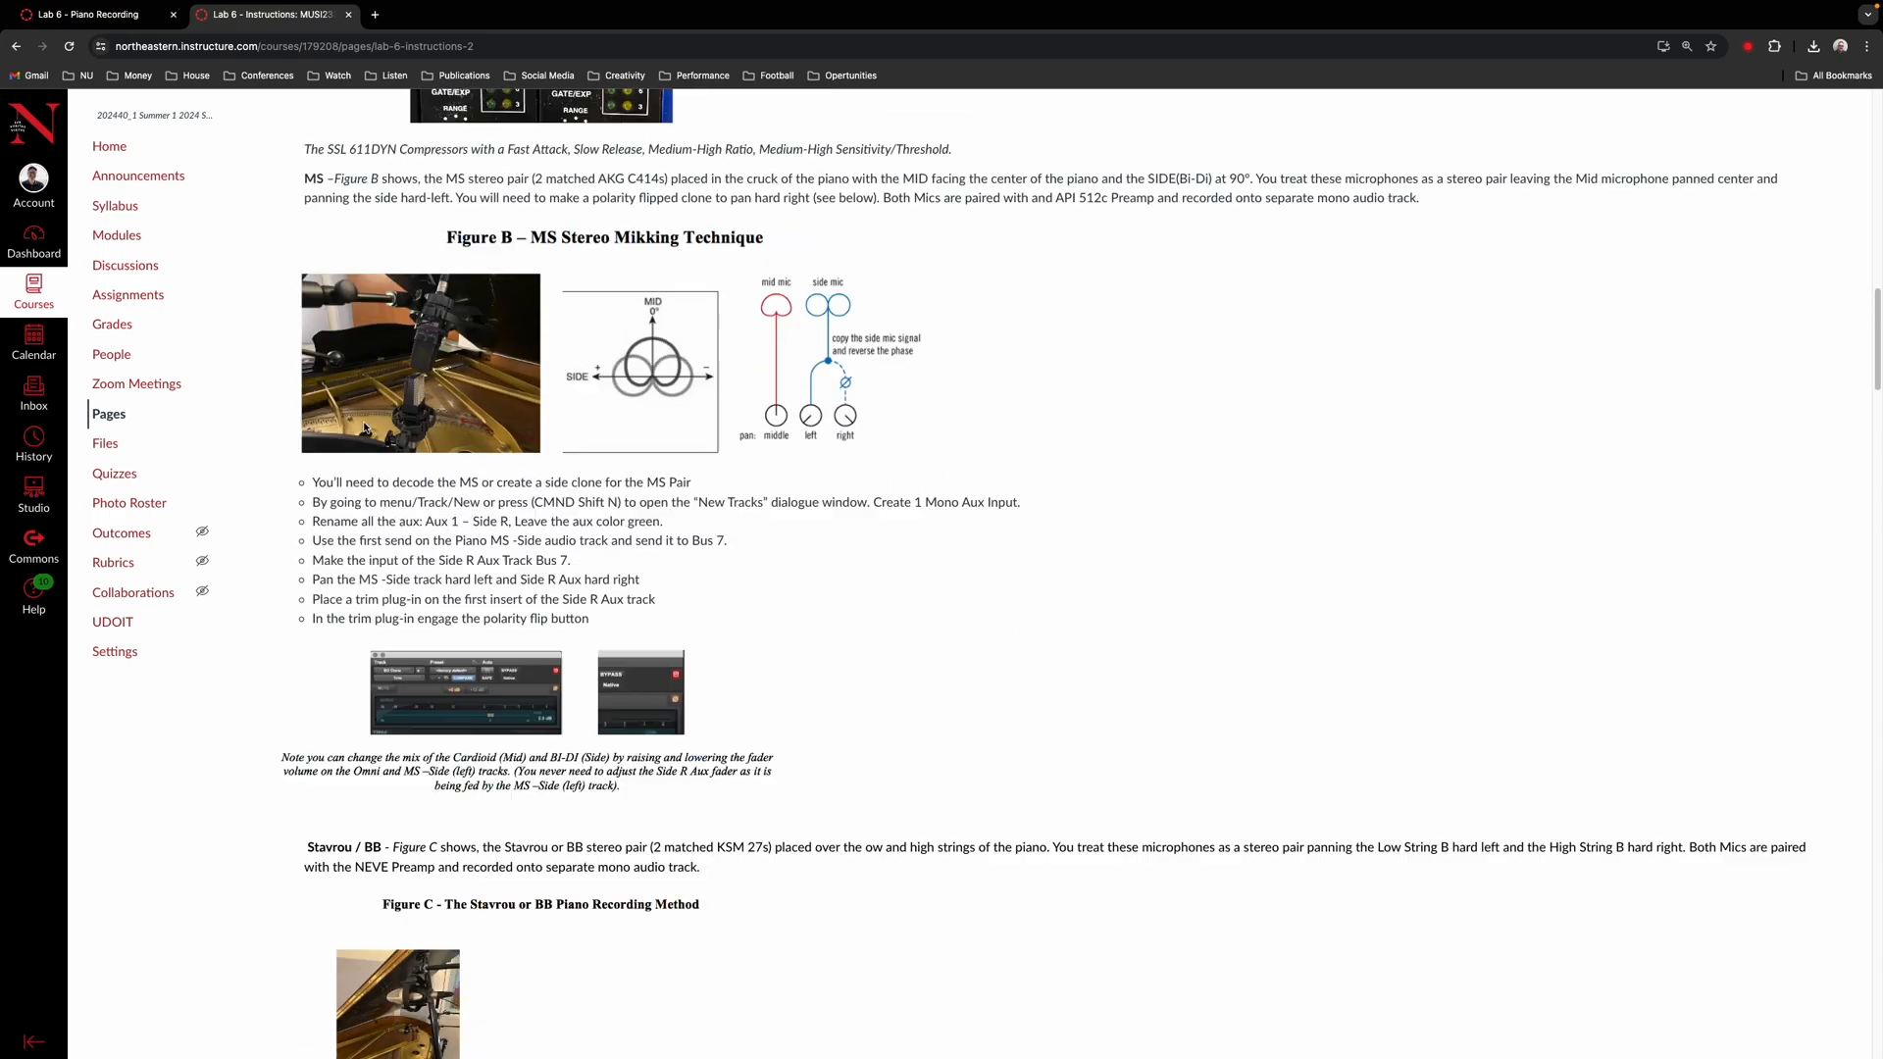
{"action": "scroll", "coordinate": [364, 428], "scroll_direction": "up", "scroll_amount": 3}
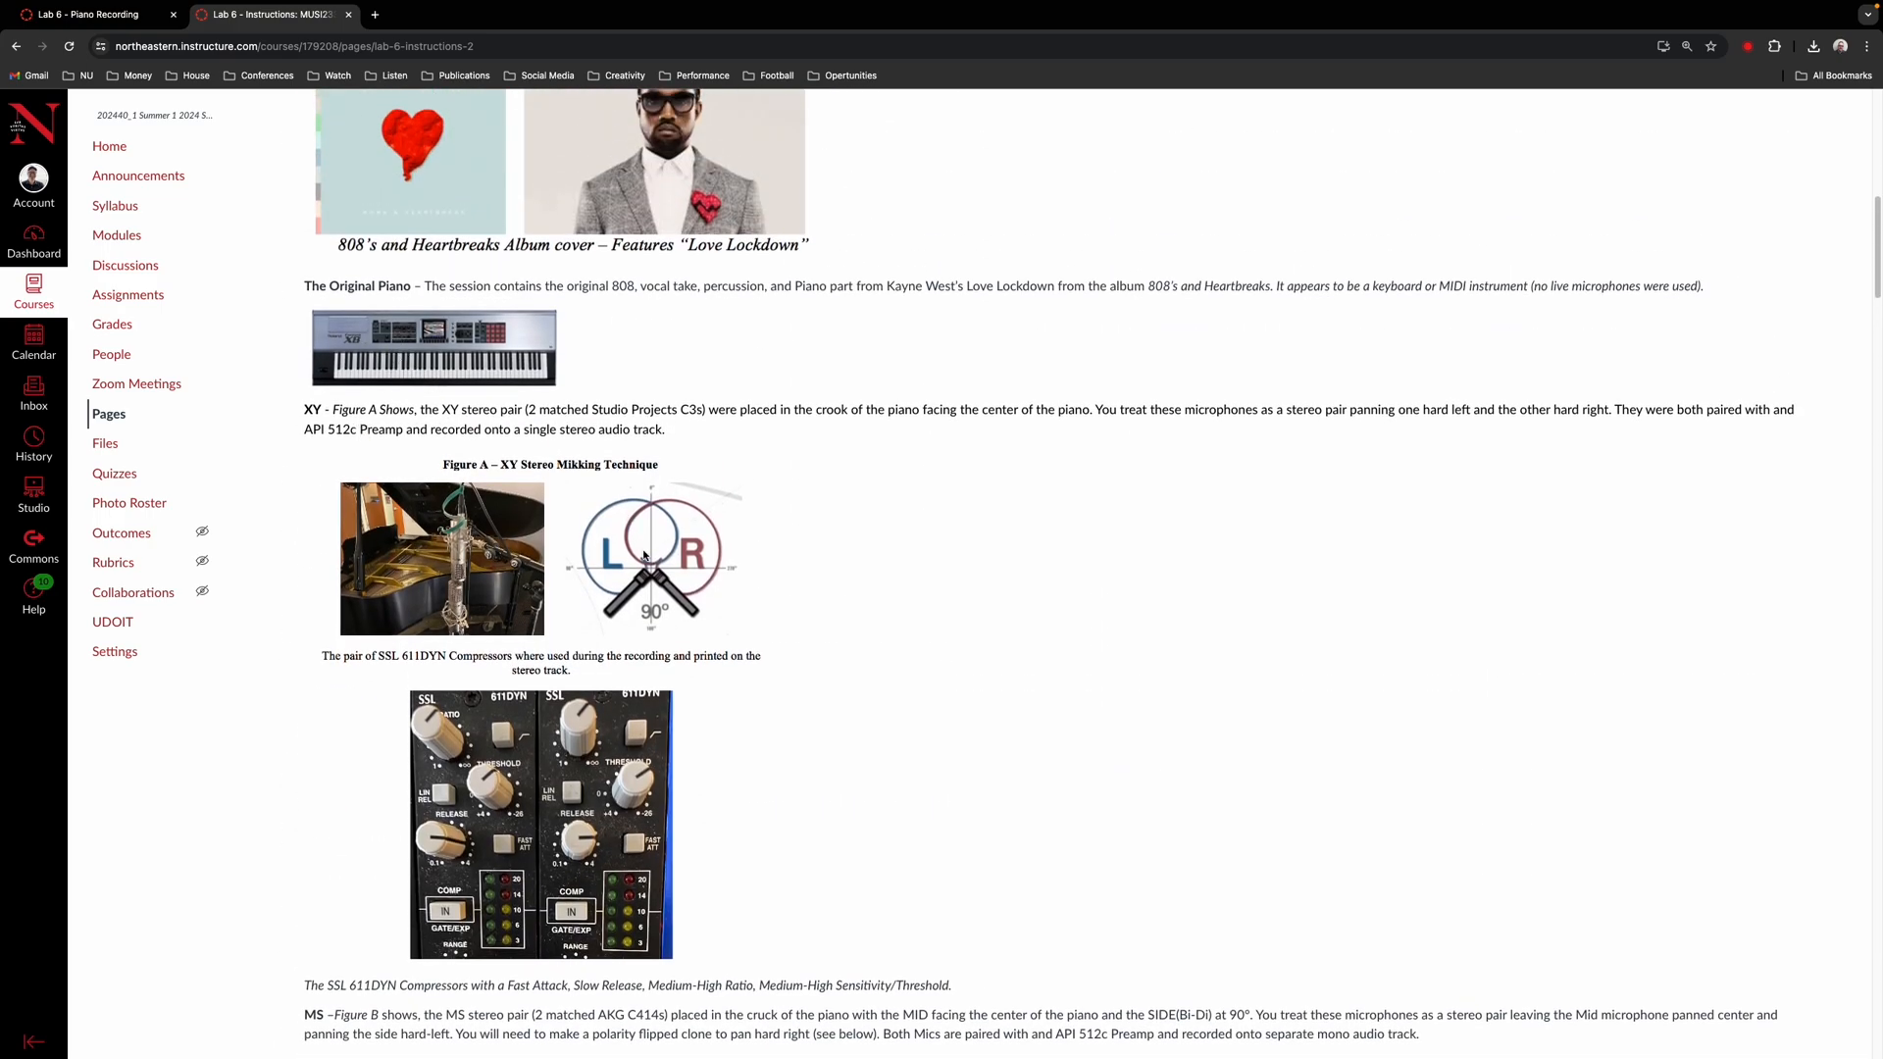
{"action": "scroll", "coordinate": [644, 555], "scroll_direction": "down", "scroll_amount": 3}
{"action": "scroll", "coordinate": [644, 555], "scroll_direction": "down", "scroll_amount": 2}
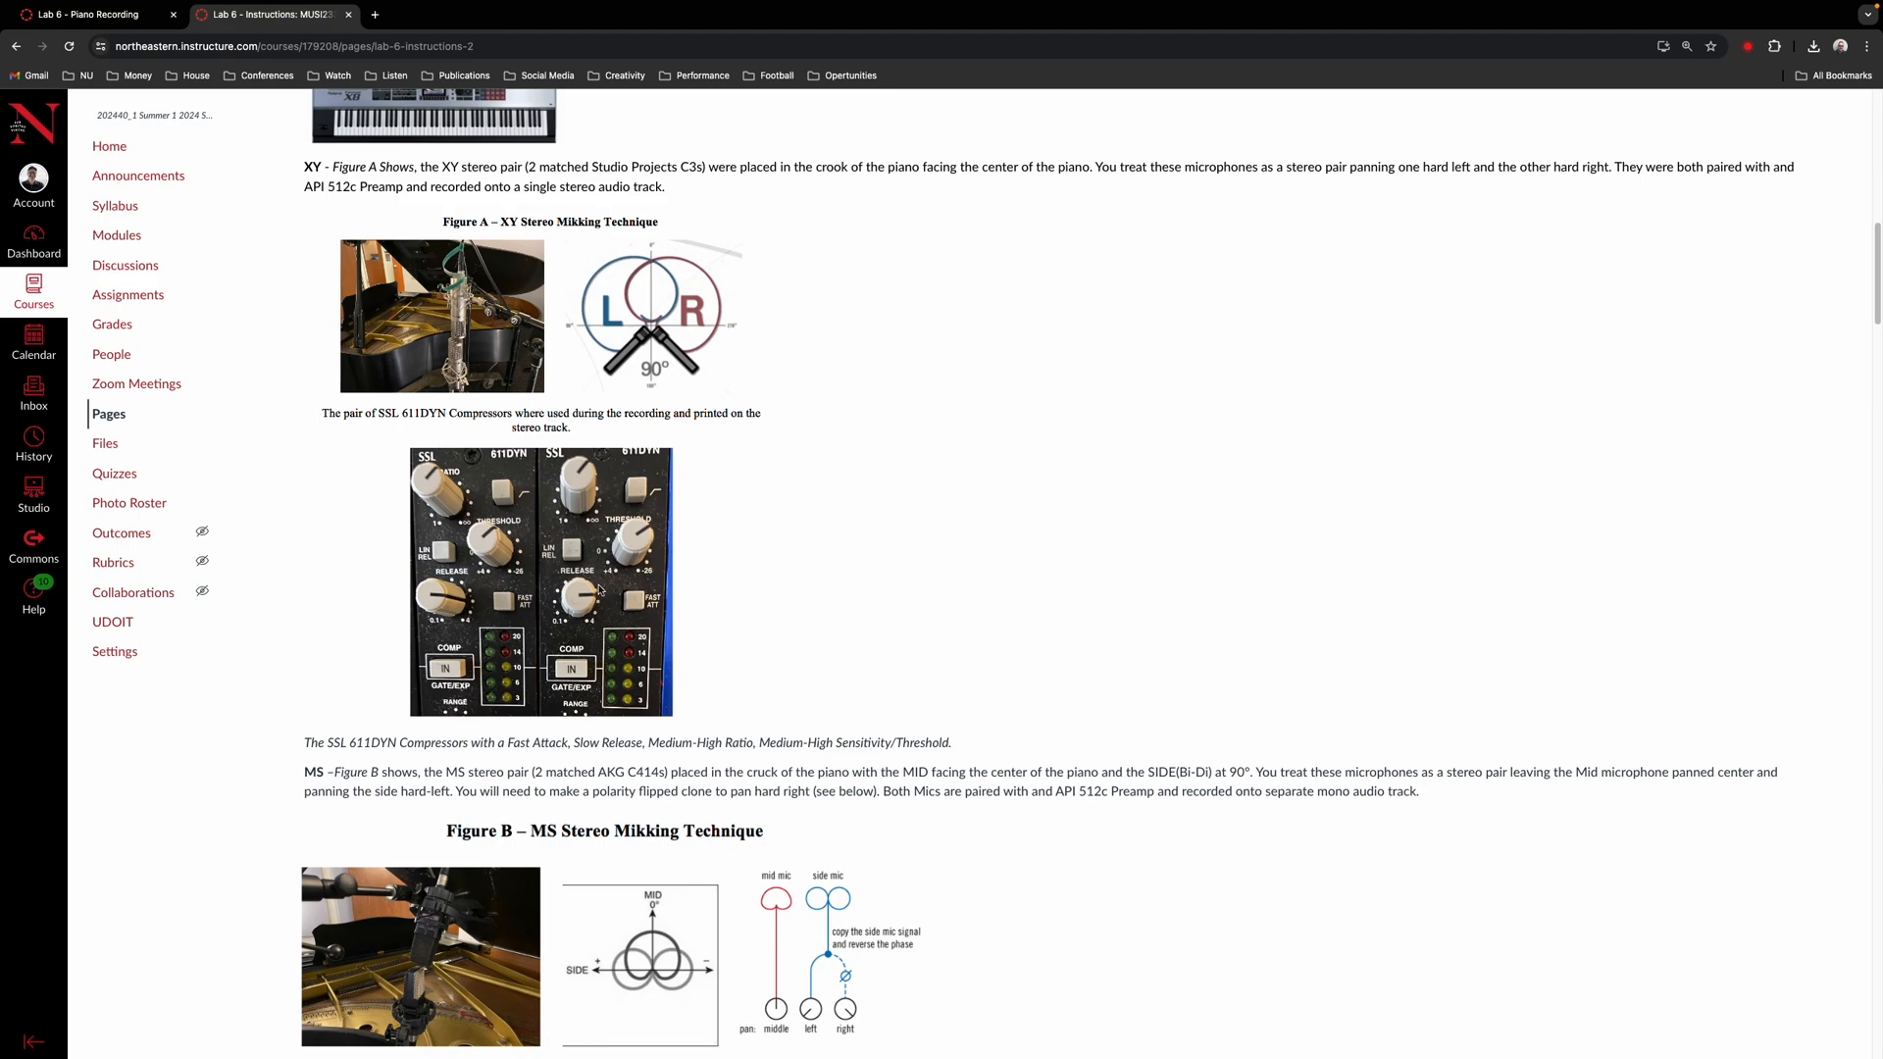
{"action": "scroll", "coordinate": [600, 588], "scroll_direction": "down", "scroll_amount": 3}
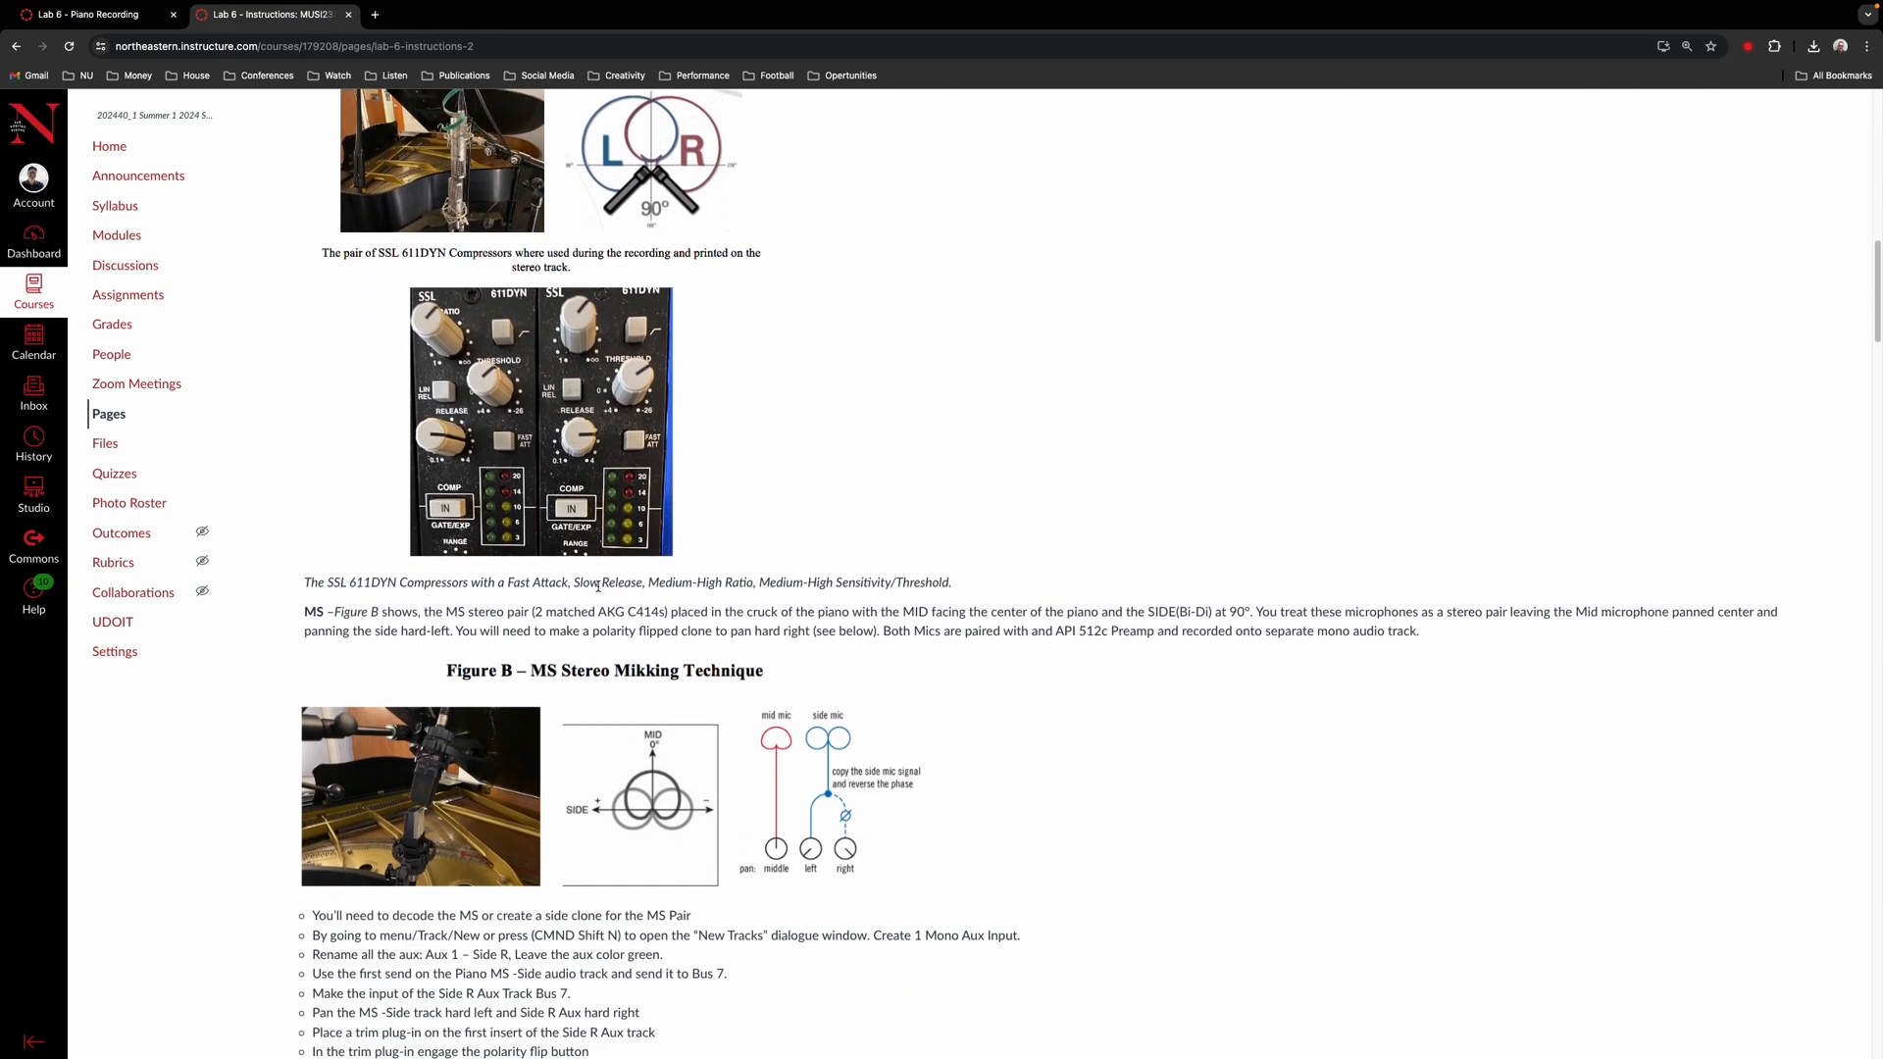
{"action": "scroll", "coordinate": [599, 586], "scroll_direction": "down", "scroll_amount": 1}
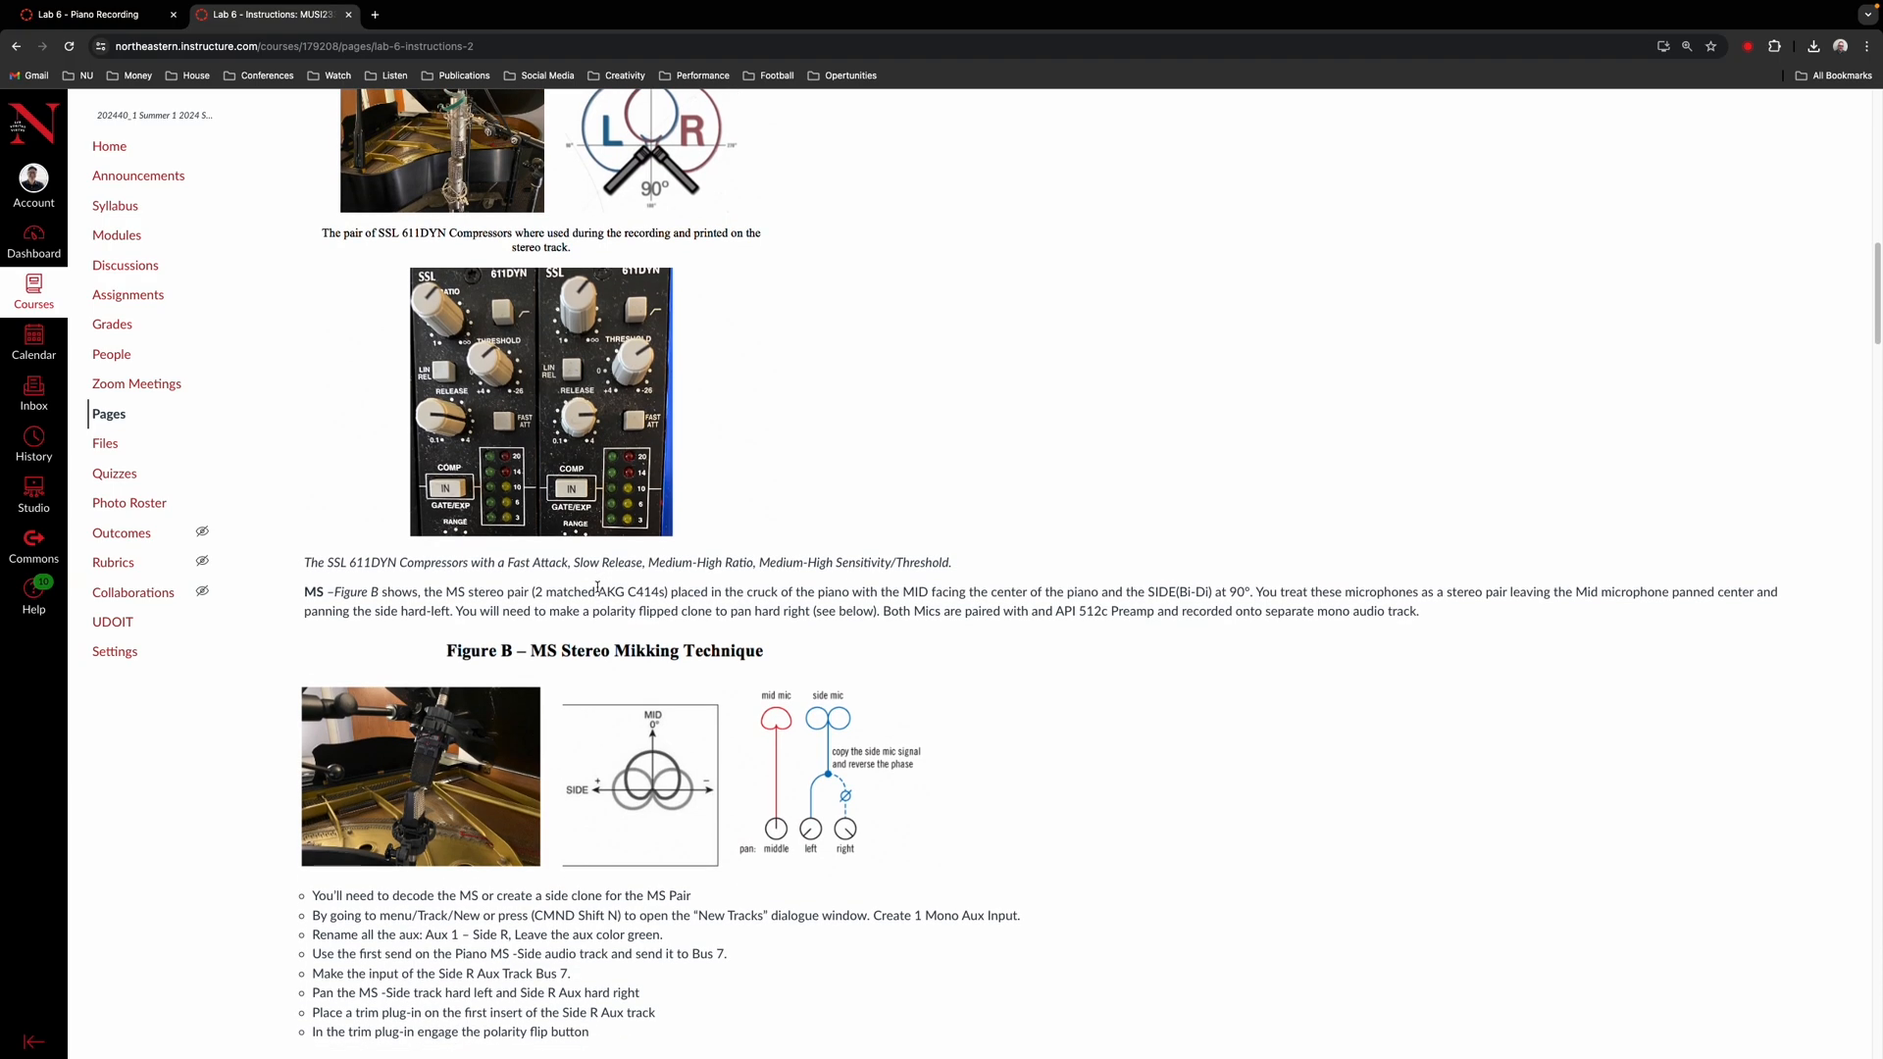
{"action": "scroll", "coordinate": [584, 456], "scroll_direction": "down", "scroll_amount": 5}
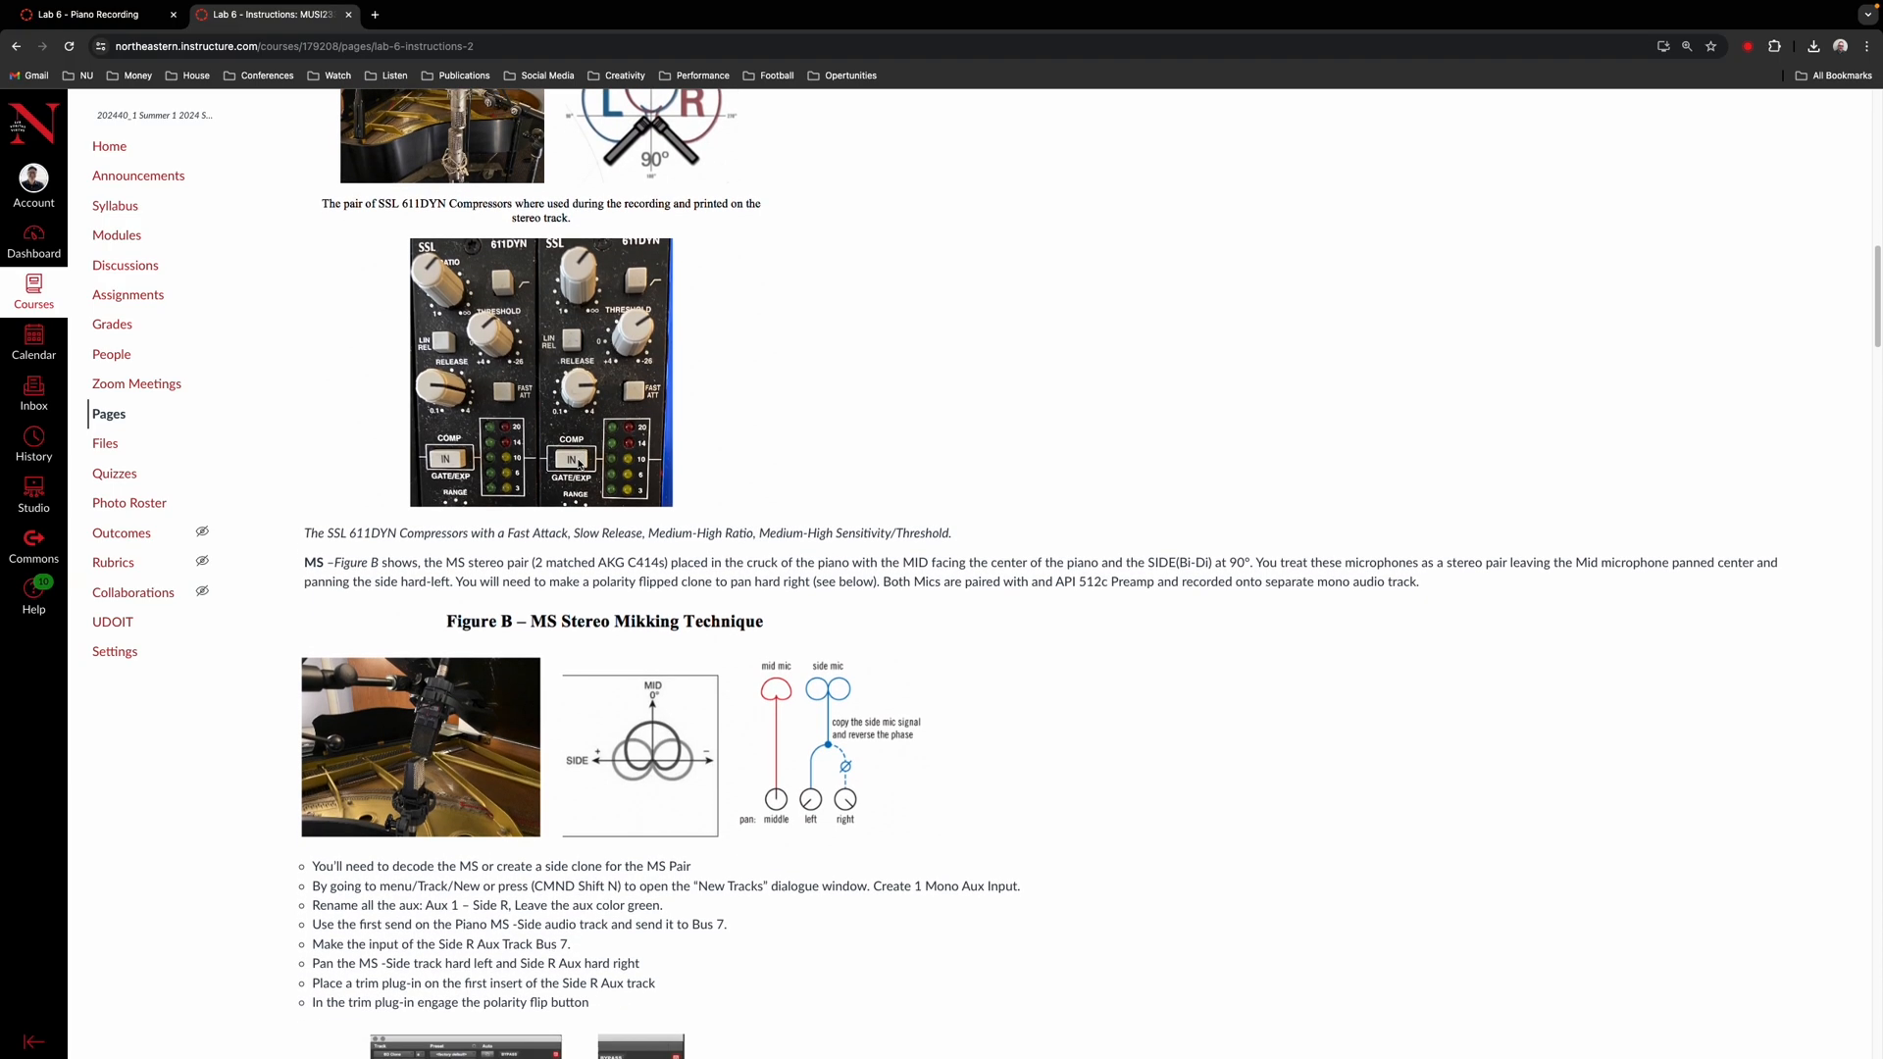
{"action": "scroll", "coordinate": [576, 468], "scroll_direction": "down", "scroll_amount": 1}
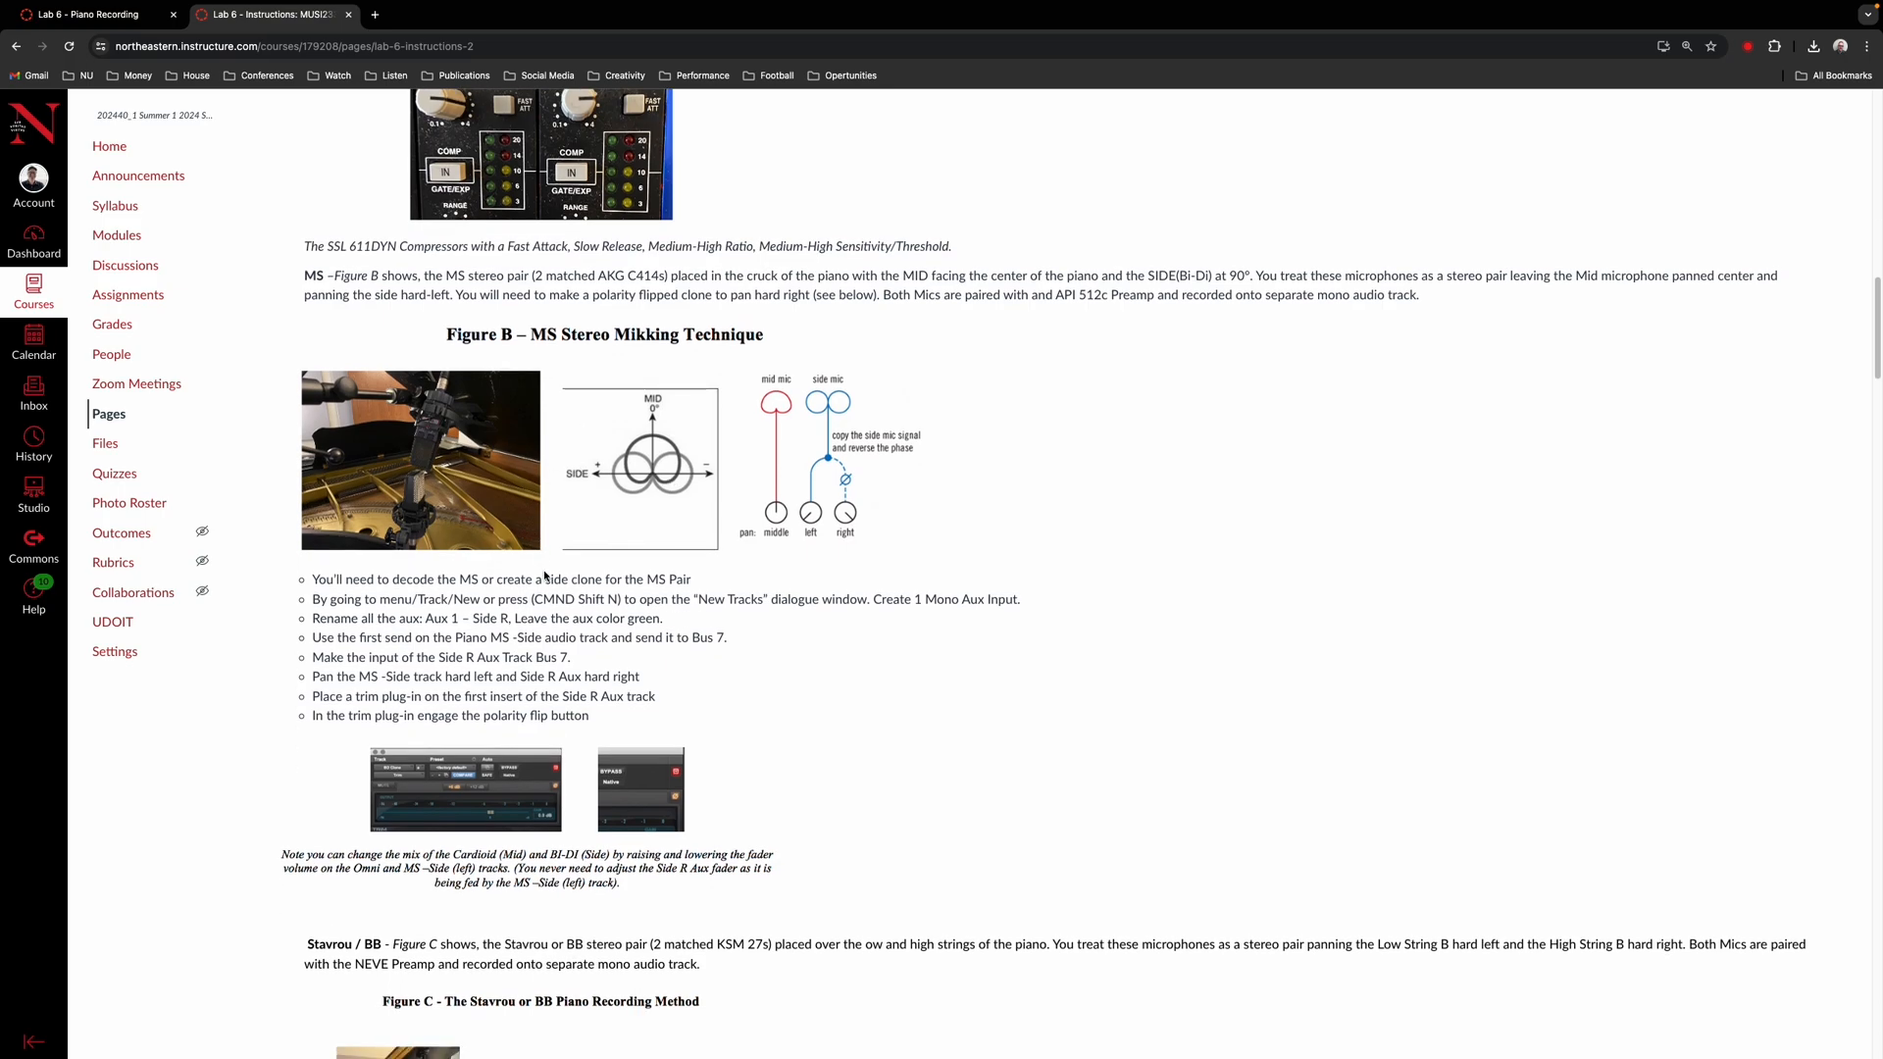
{"action": "scroll", "coordinate": [542, 568], "scroll_direction": "down", "scroll_amount": 5}
{"action": "scroll", "coordinate": [544, 573], "scroll_direction": "down", "scroll_amount": 8}
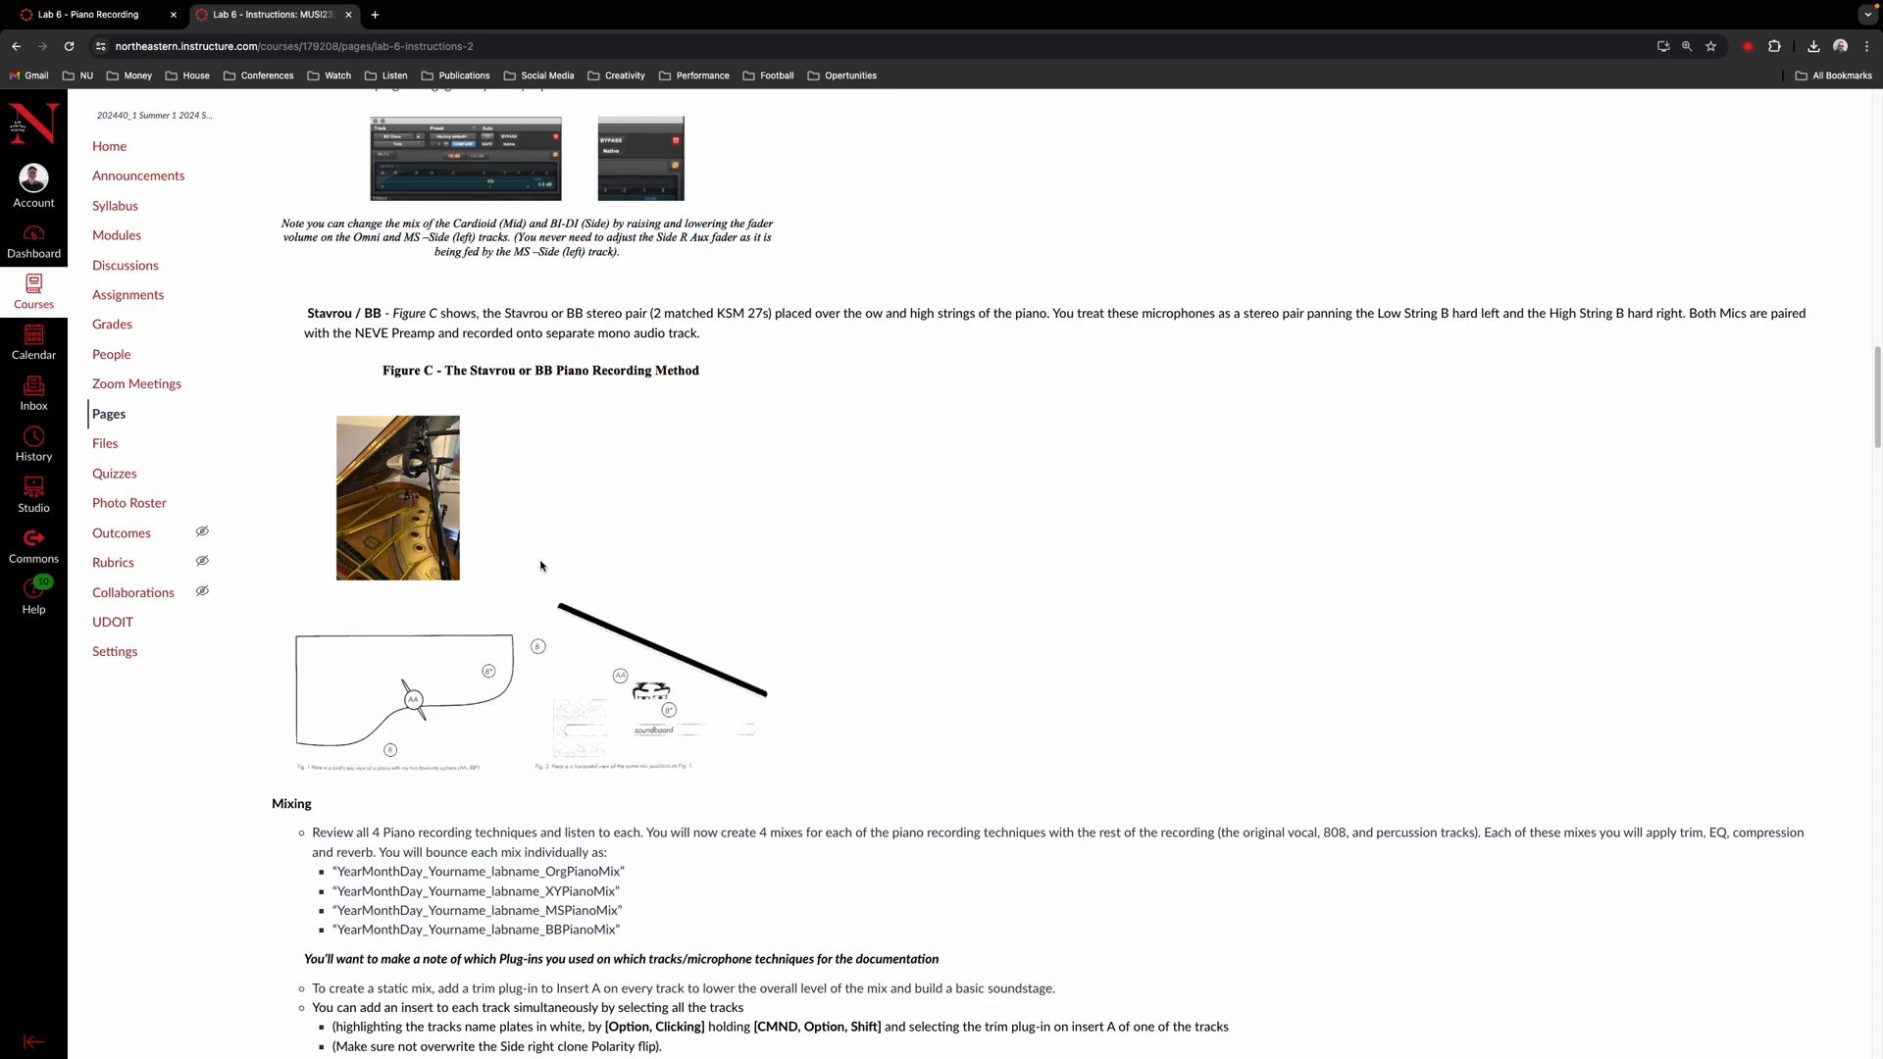
{"action": "scroll", "coordinate": [541, 567], "scroll_direction": "up", "scroll_amount": 1}
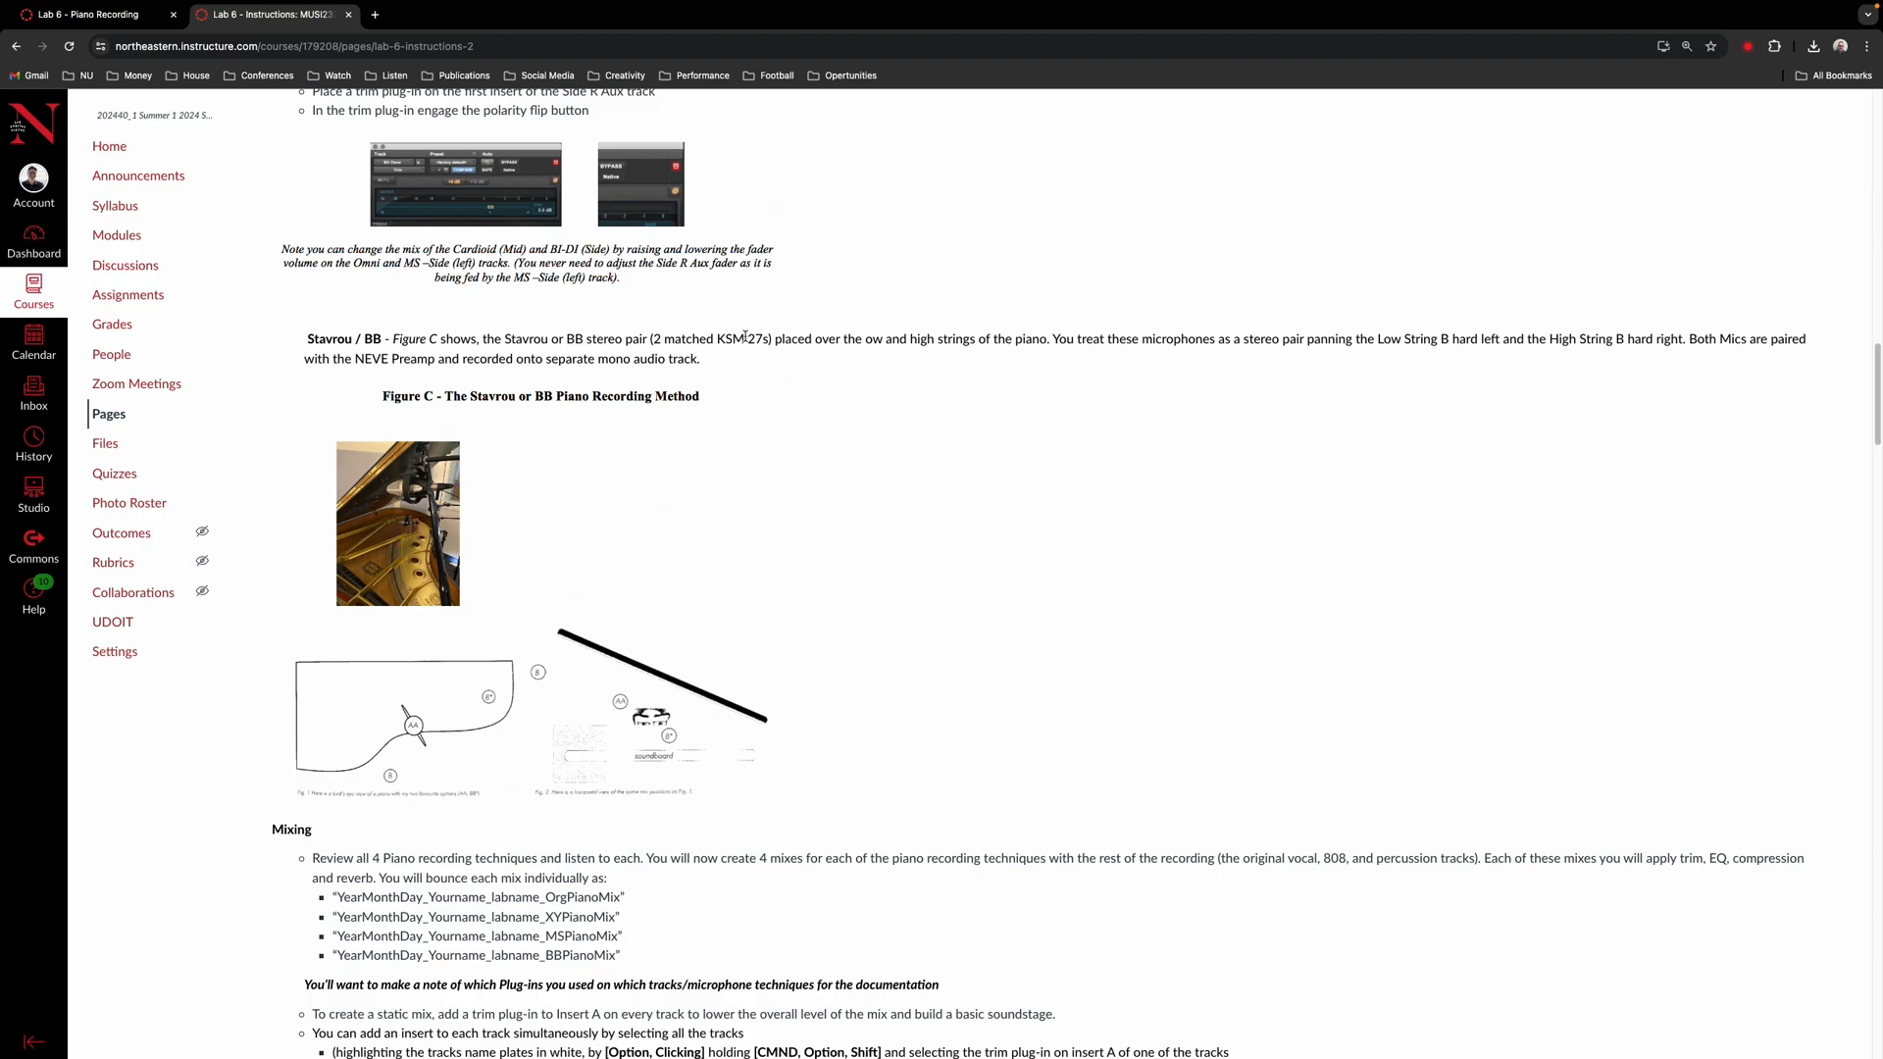
{"action": "scroll", "coordinate": [616, 540], "scroll_direction": "up", "scroll_amount": 5}
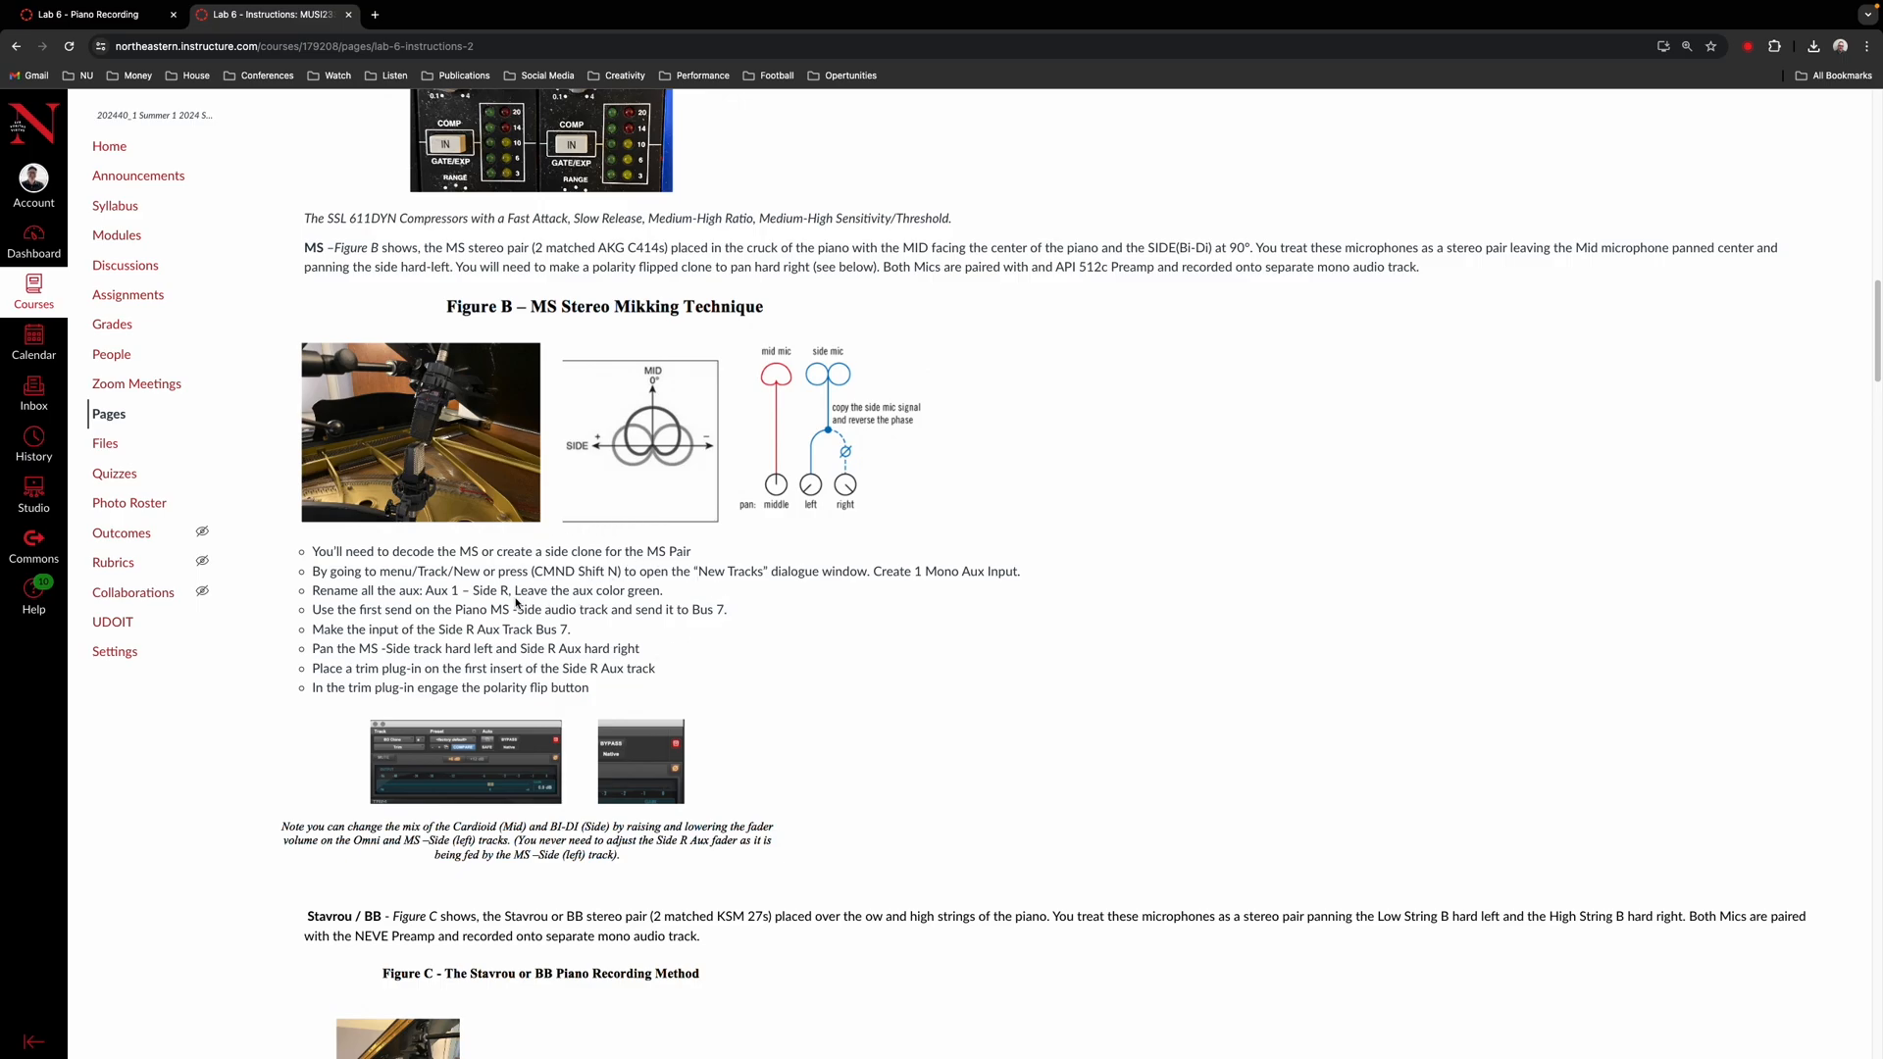
Step: Return to Pro Tools and play the session with Piano MS Mid unmuted and the high-strings and low-strings piano tracks muted
{"action": "key", "text": "super+Tab"}
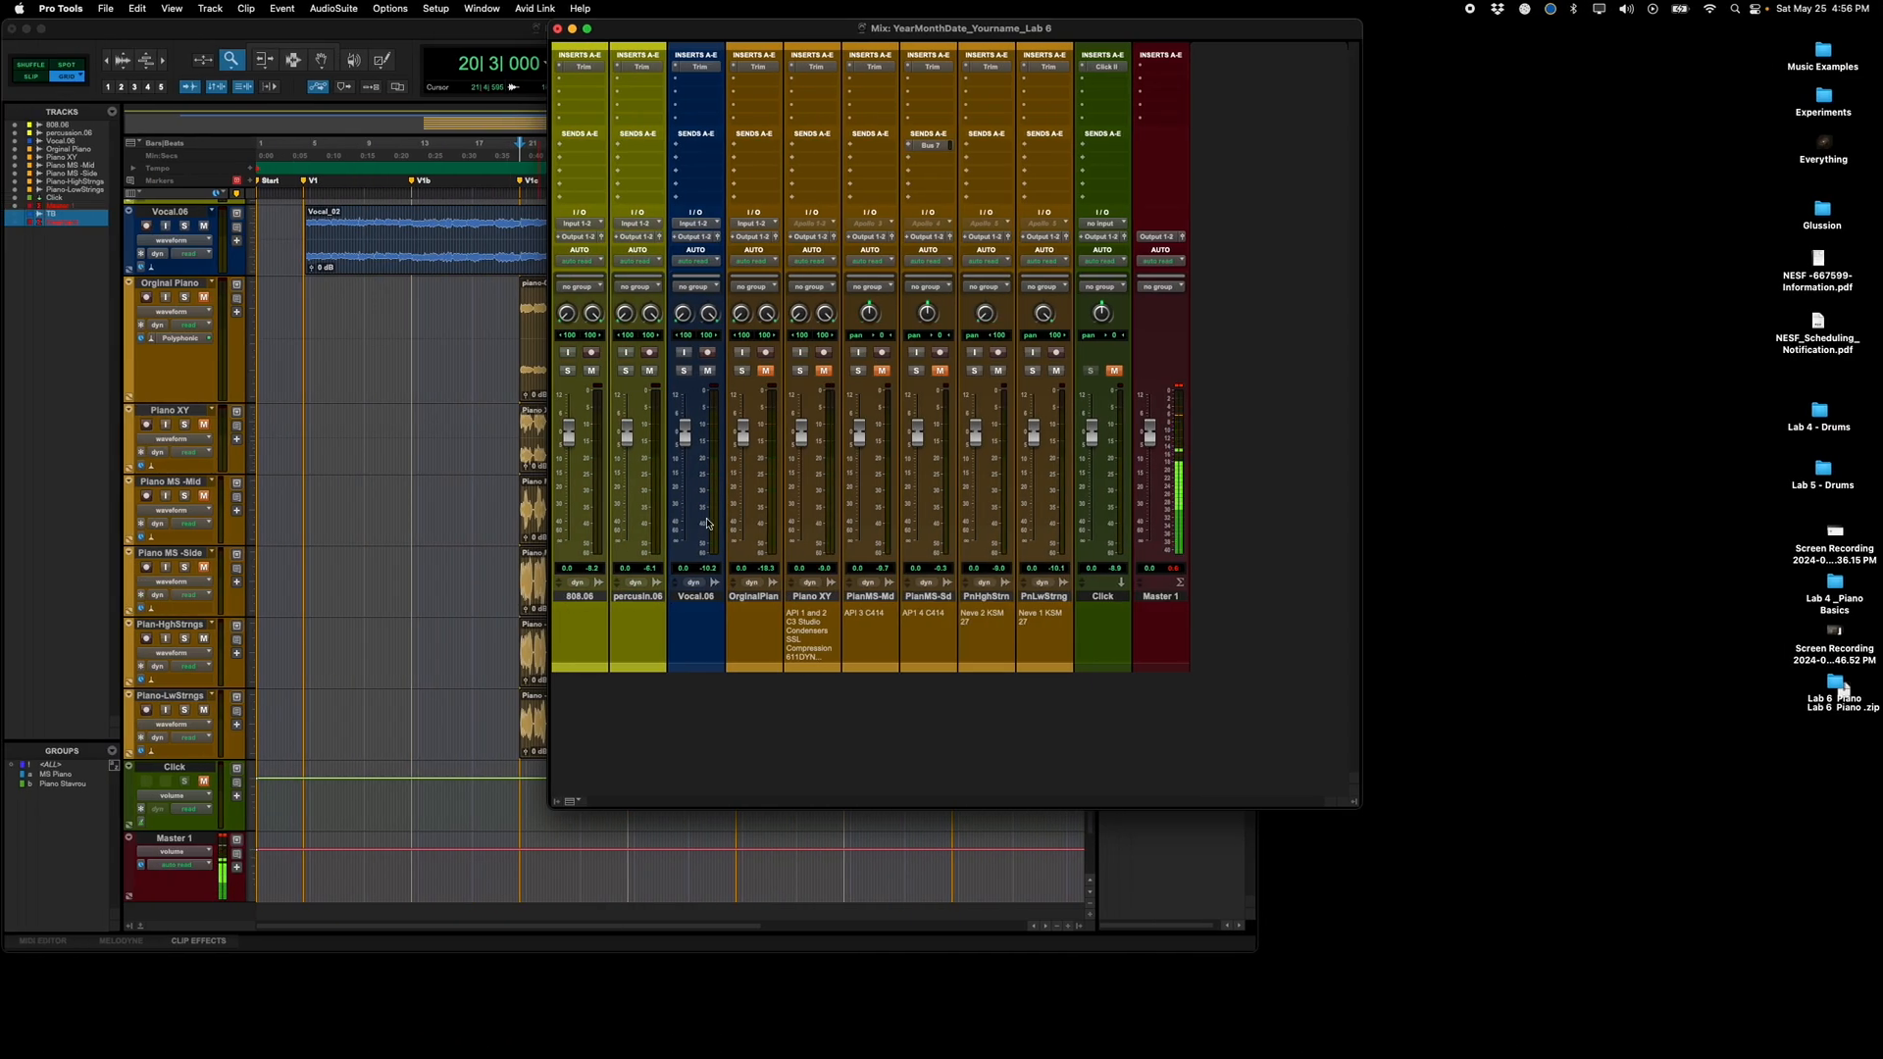
{"action": "left_click", "coordinate": [867, 597]}
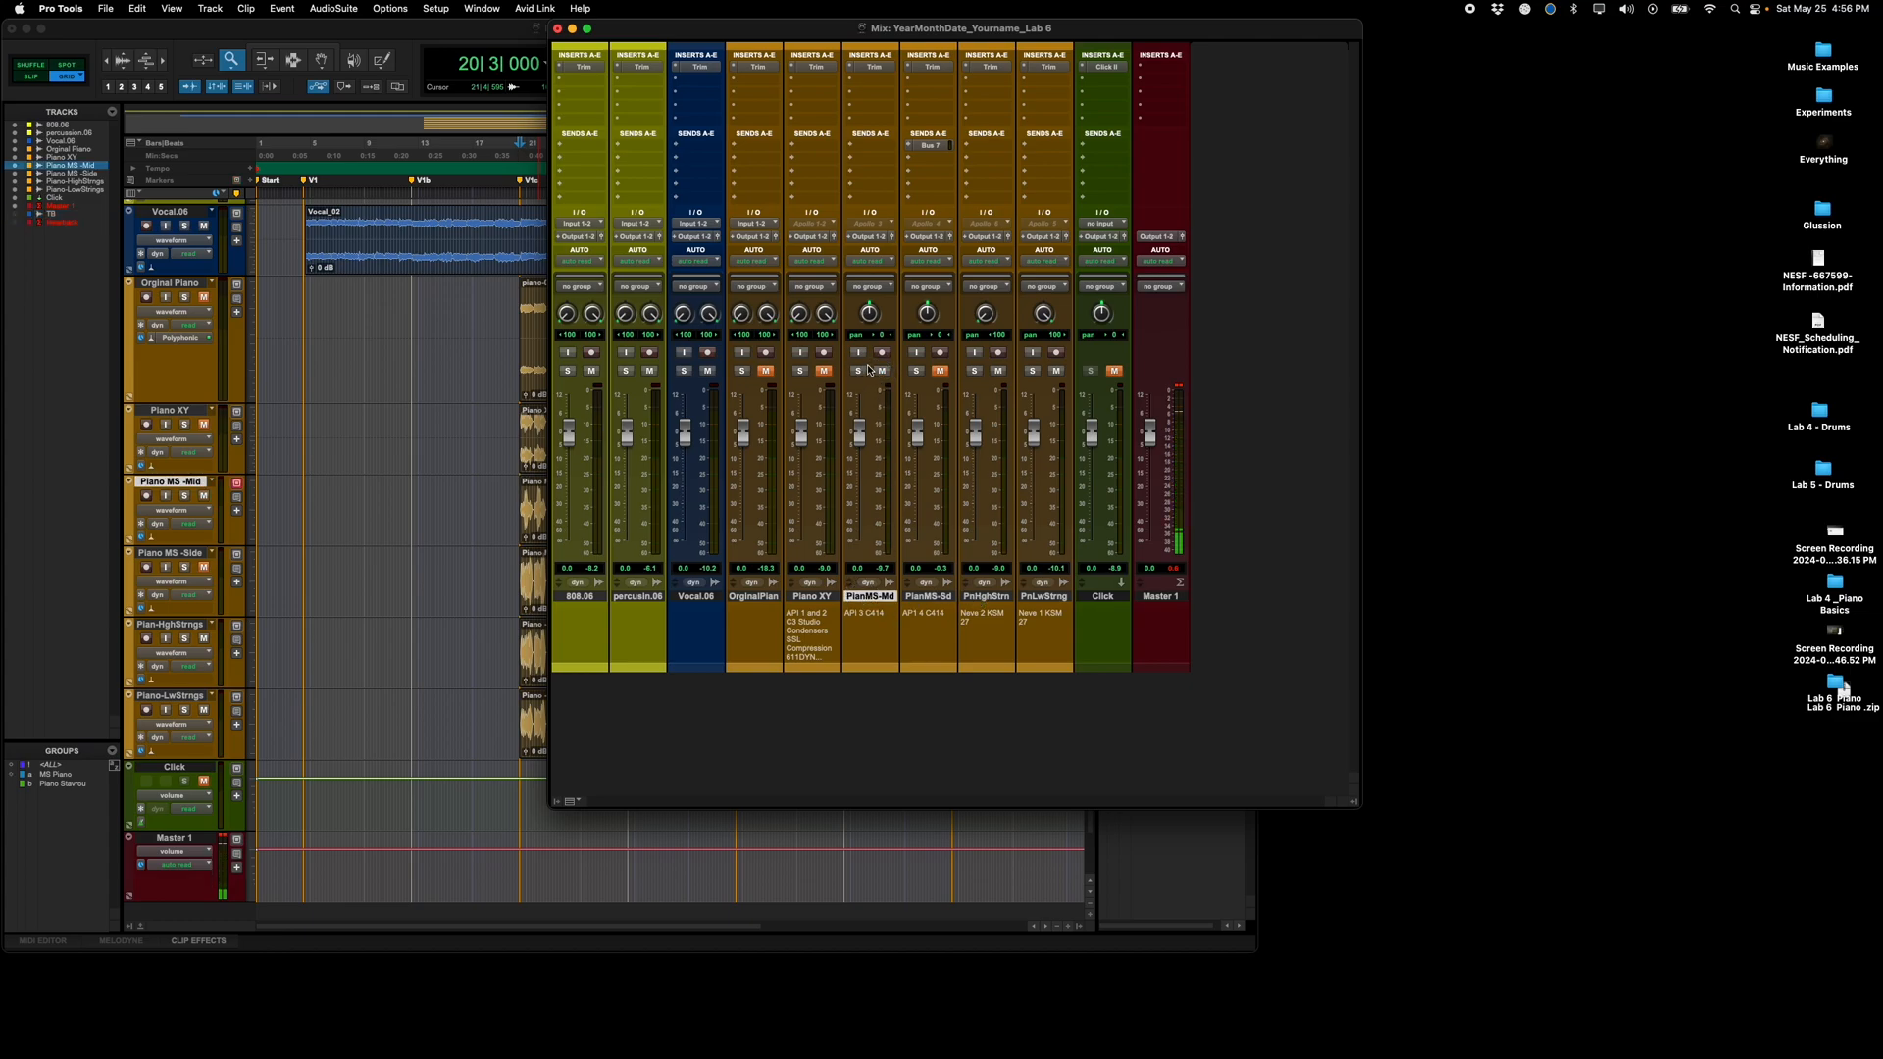
{"action": "left_click", "coordinate": [1057, 371]}
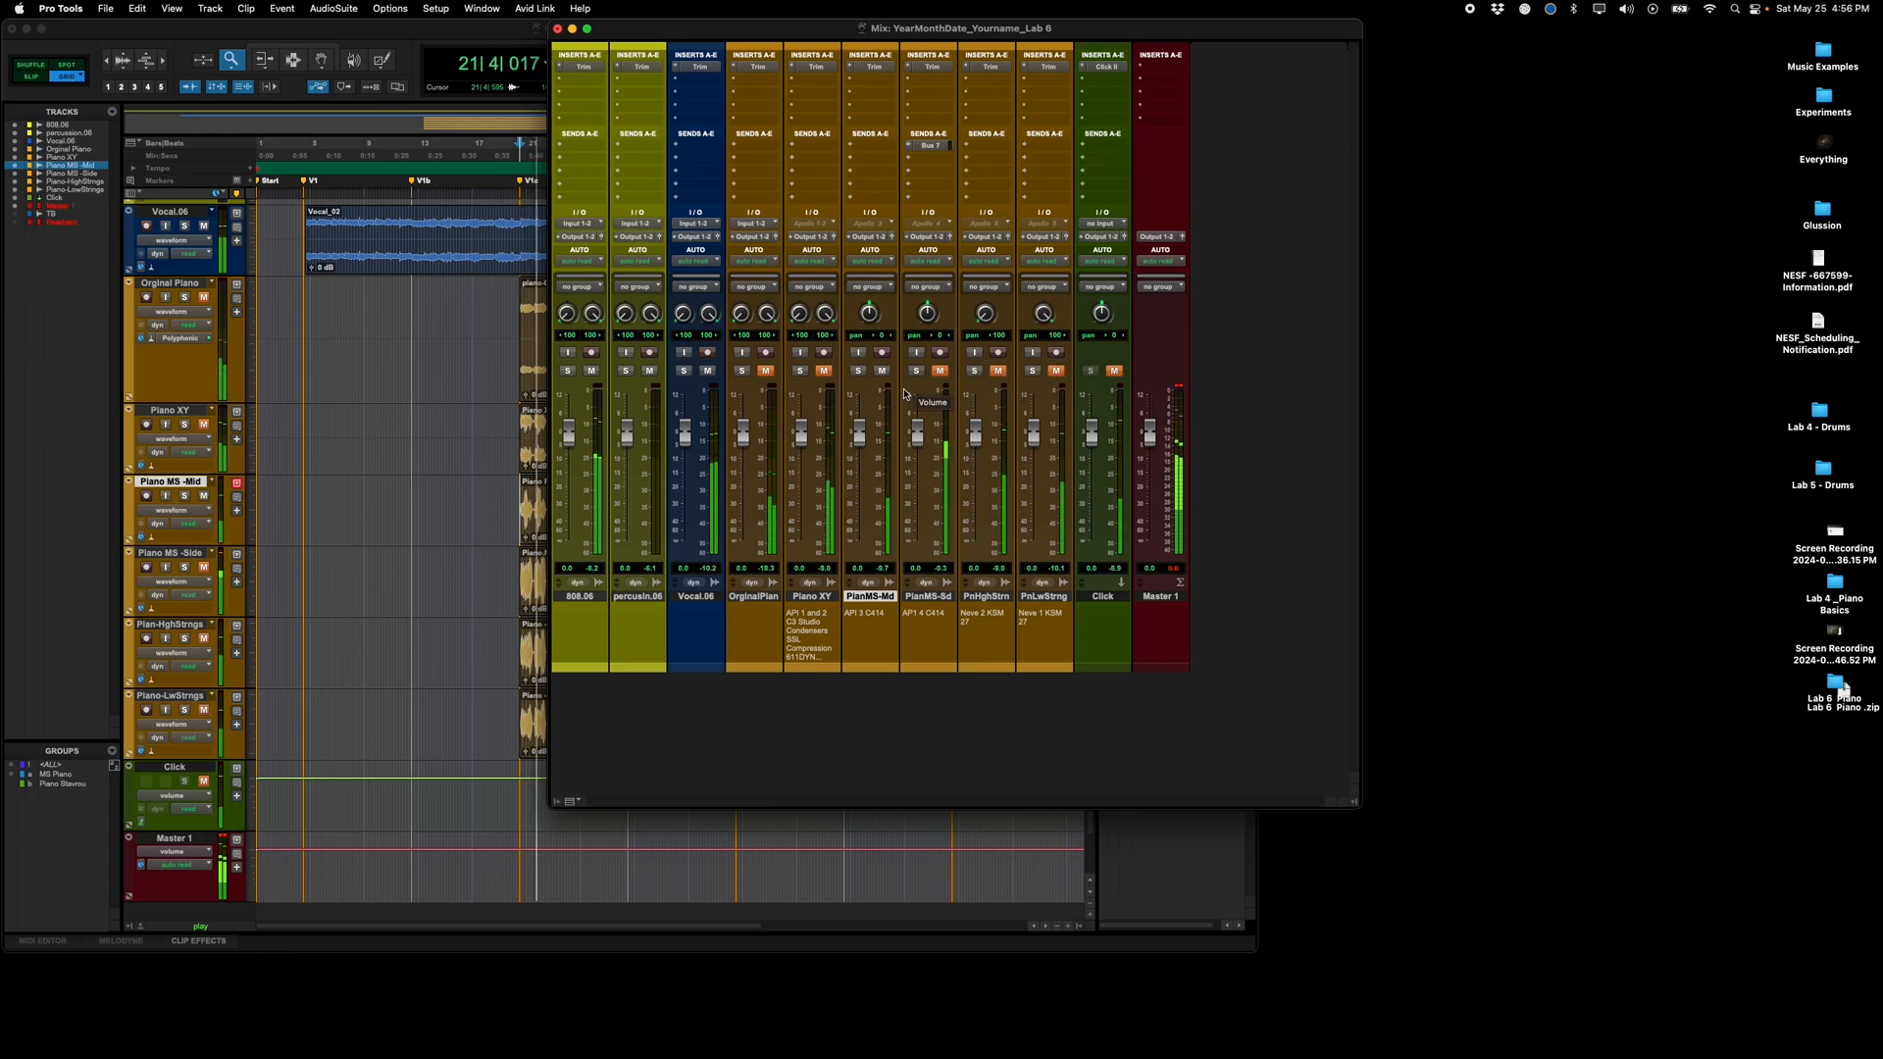
{"action": "key", "text": "space"}
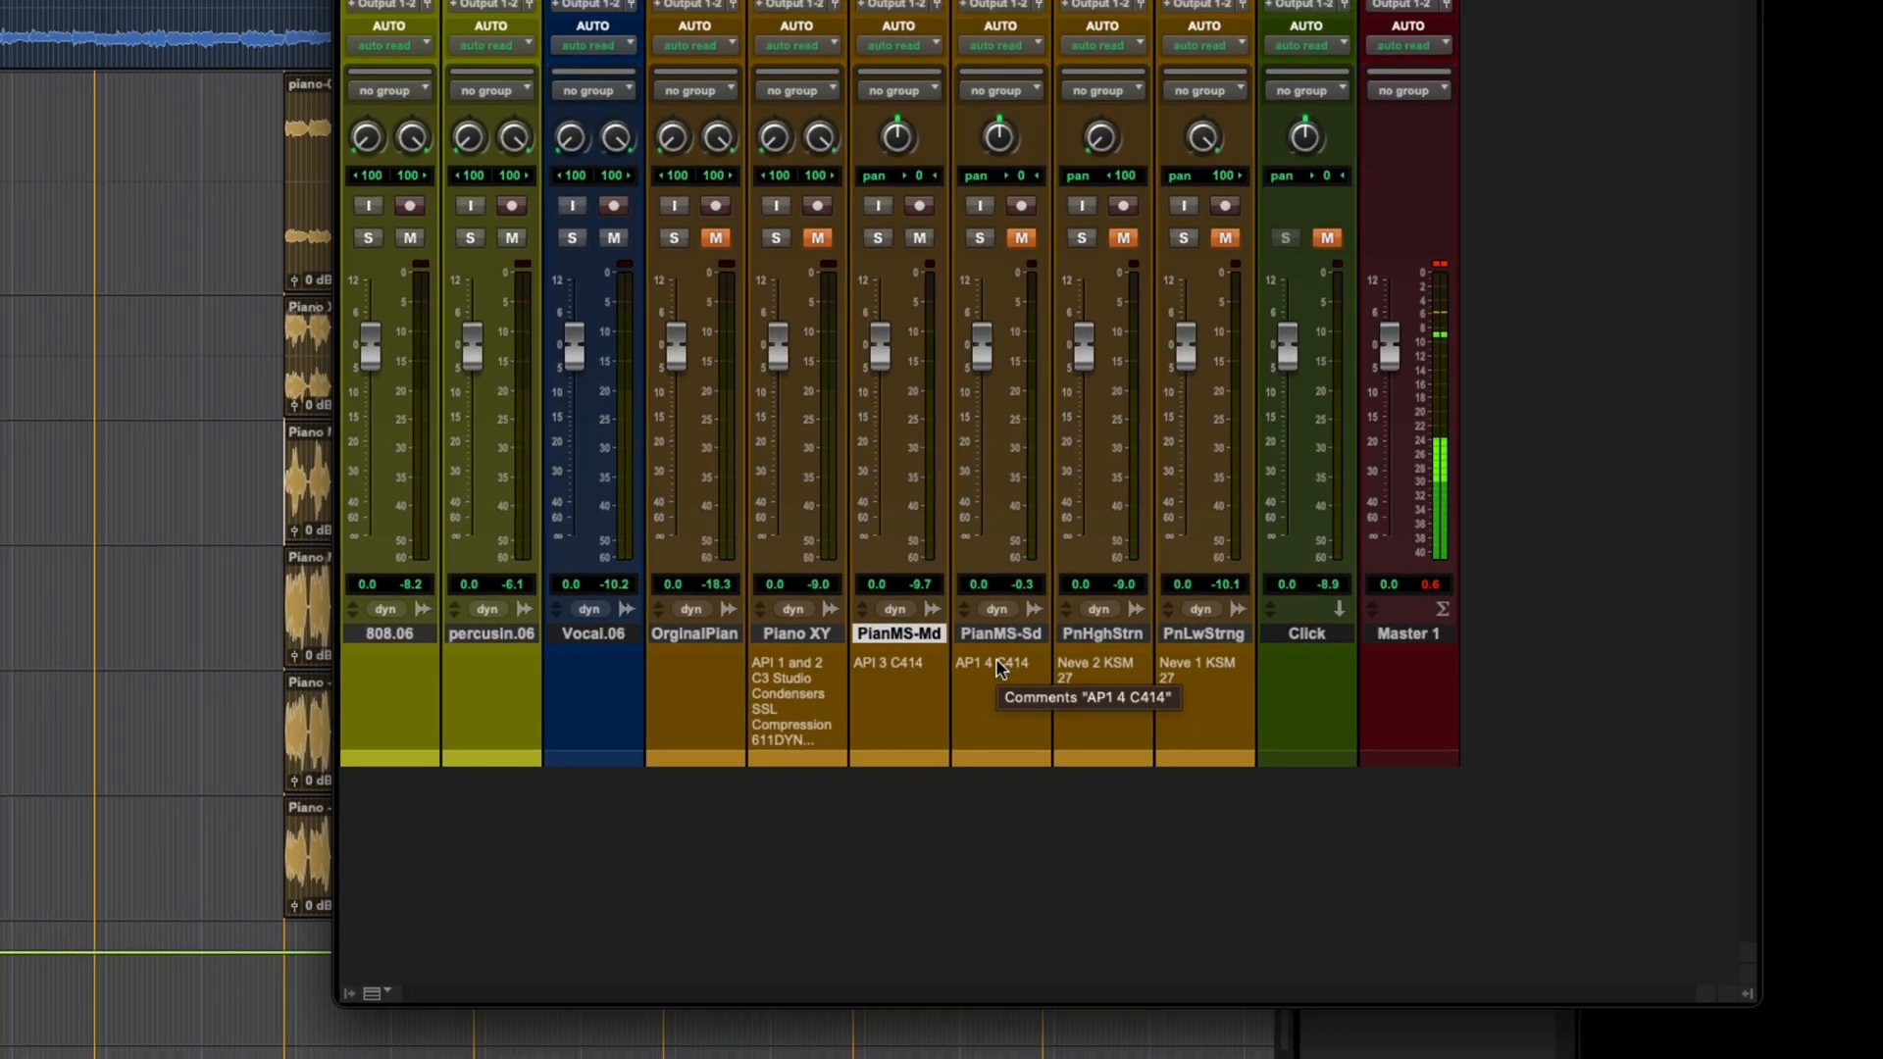
Step: Rename the Piano MS -Side track as Side Left
{"action": "double_click", "coordinate": [1030, 635]}
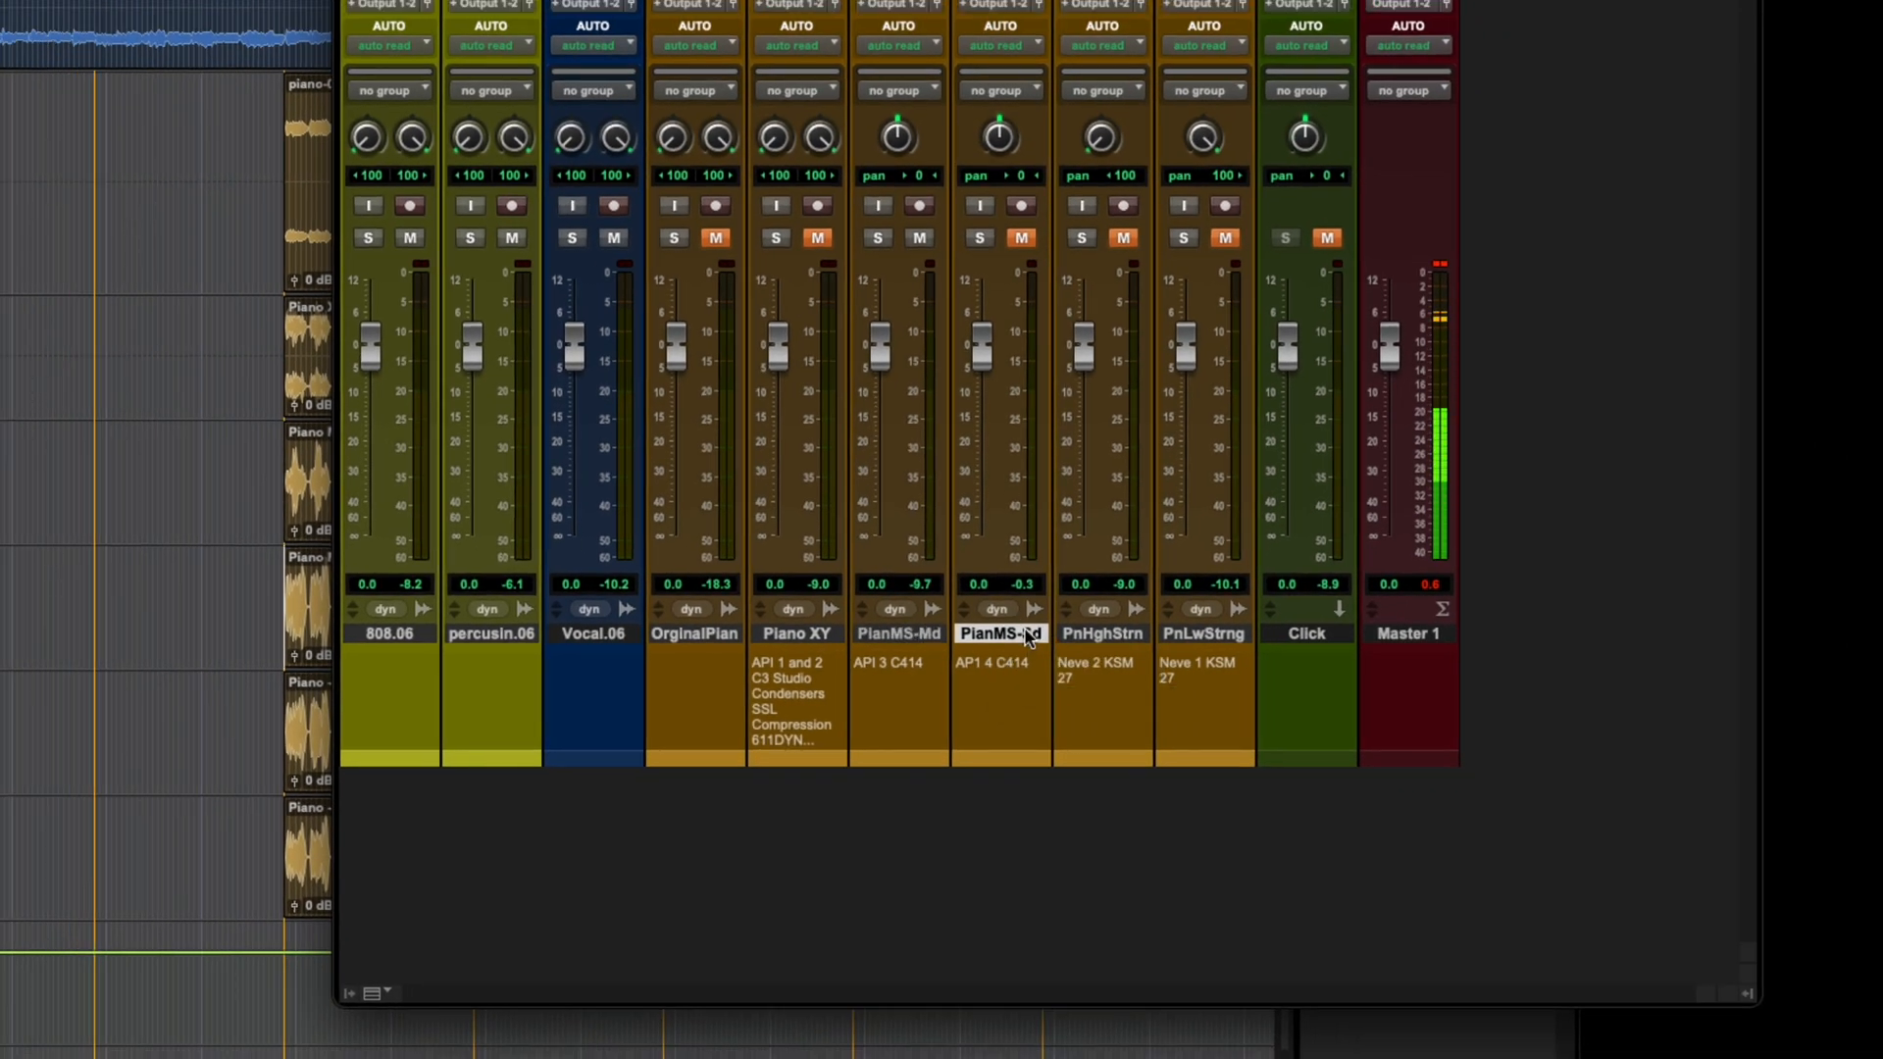
{"action": "left_click_drag", "start_coordinate": [964, 202], "coordinate": [798, 190]}
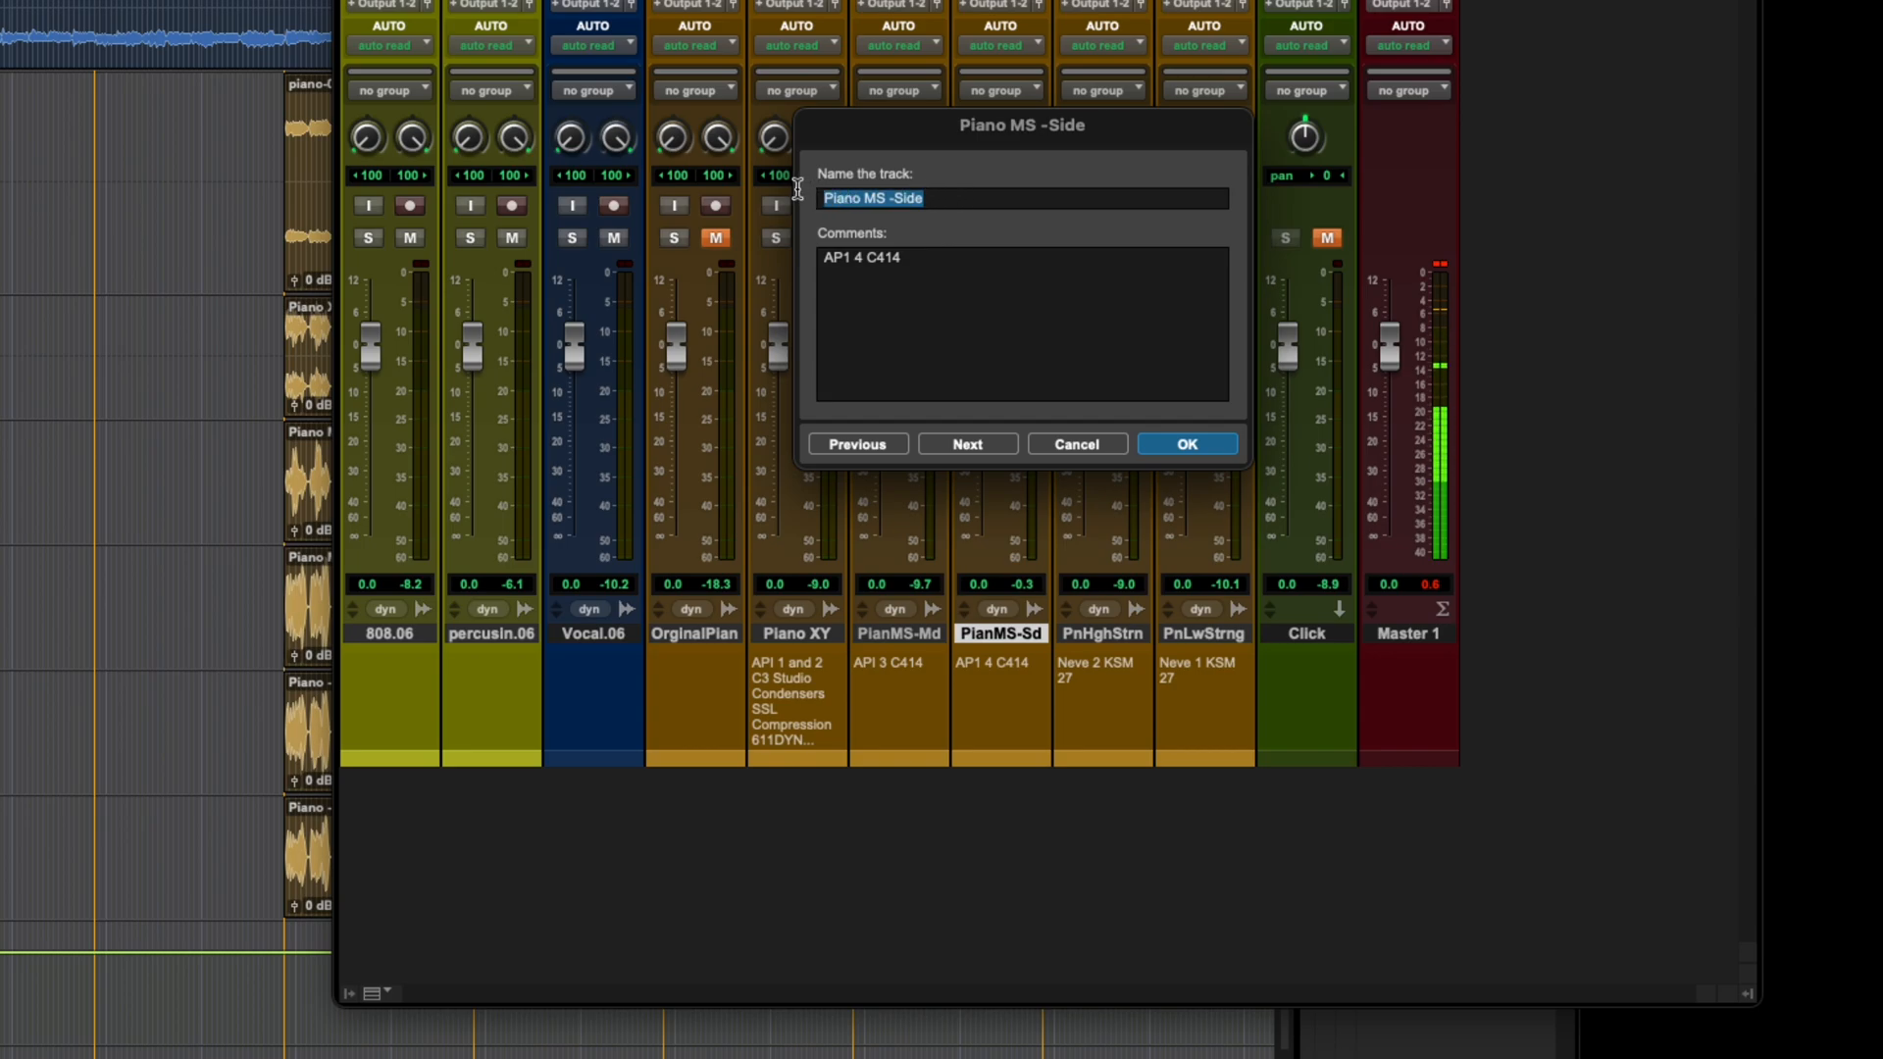
{"action": "type", "text": "M"}
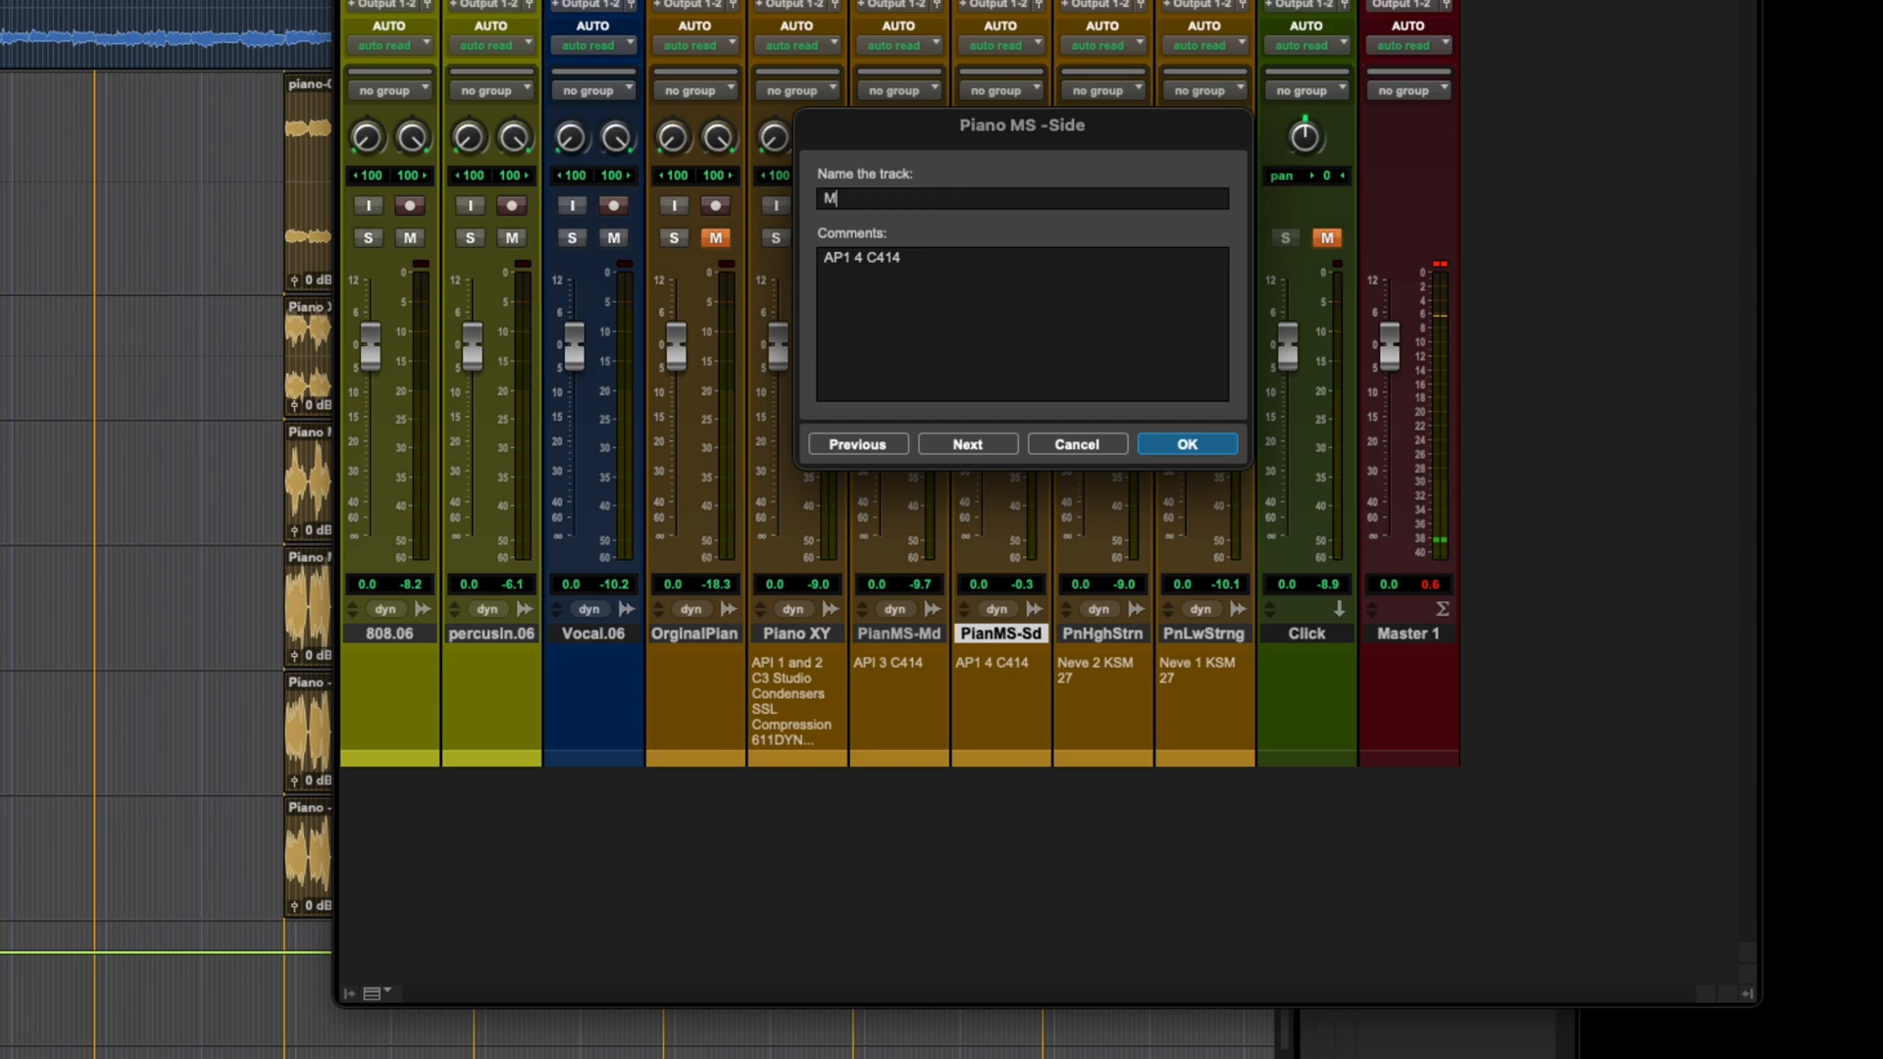
{"action": "type", "text": "S Left"}
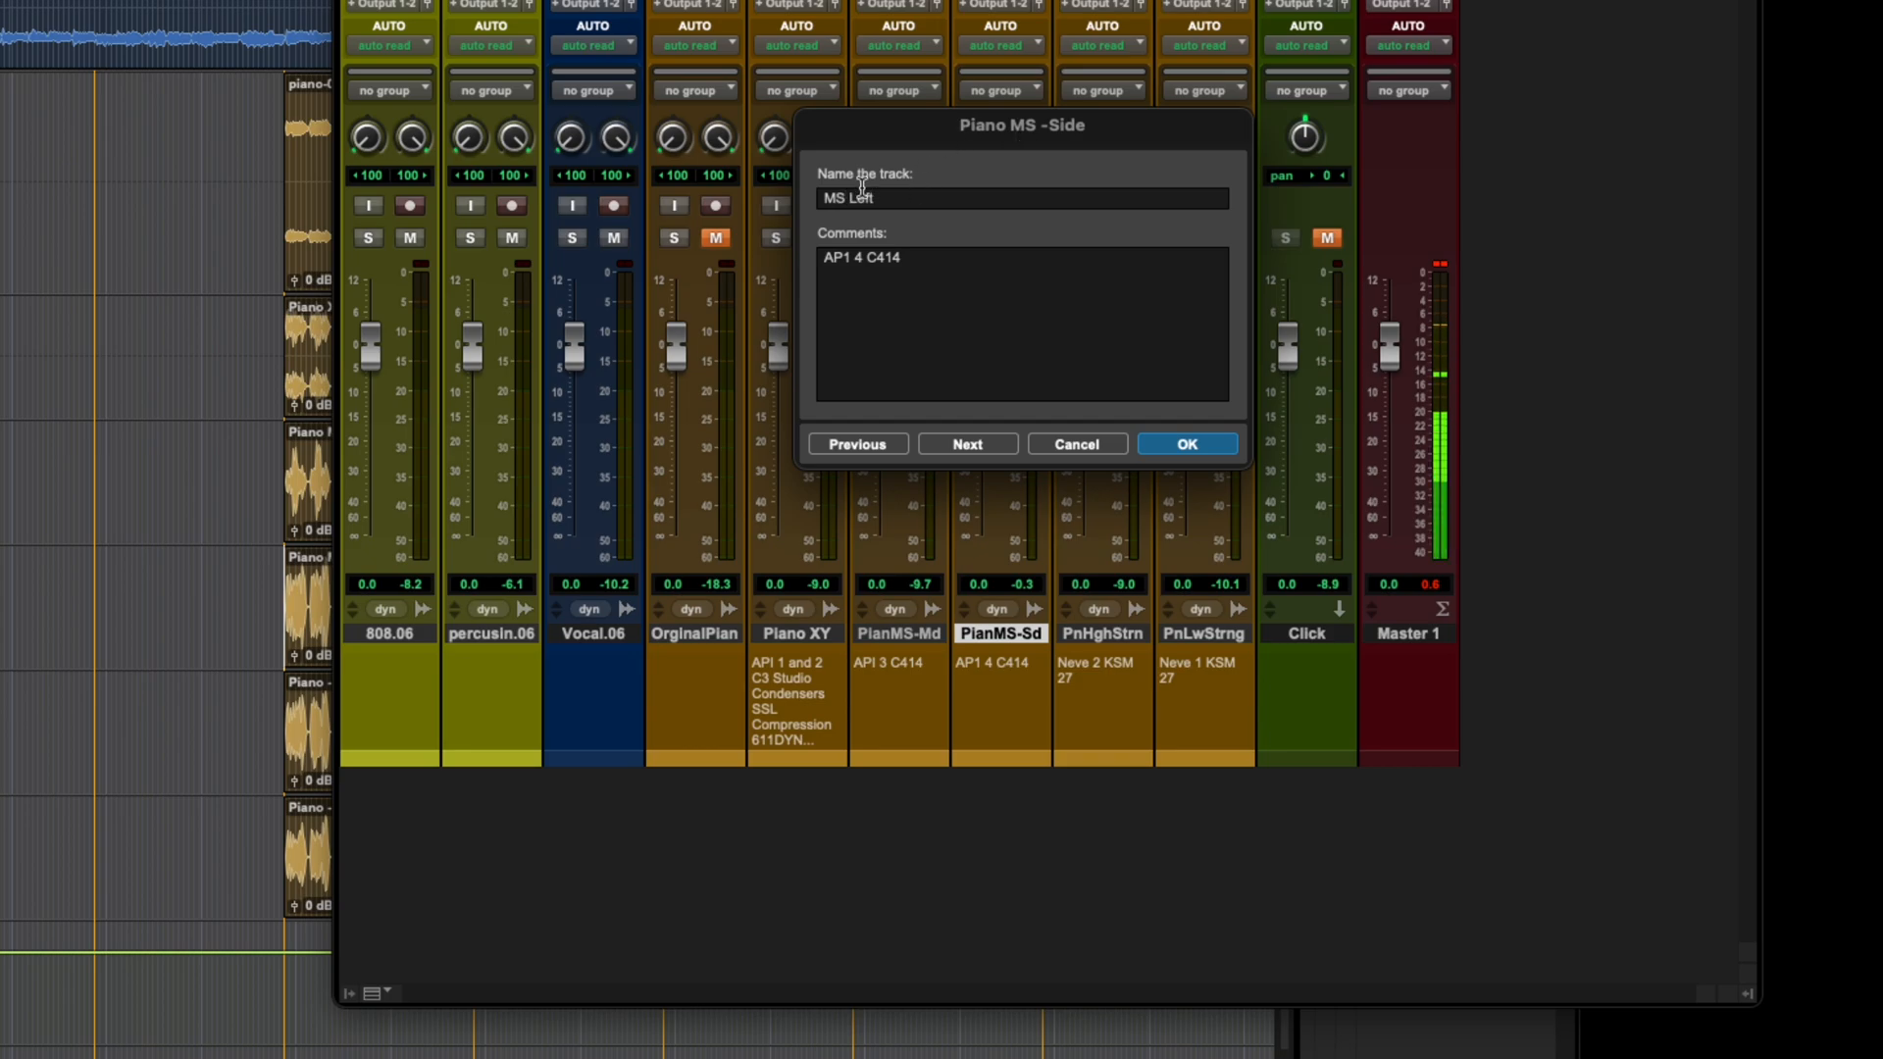
{"action": "left_click_drag", "start_coordinate": [846, 197], "coordinate": [770, 192]}
{"action": "type", "text": "Side"}
{"action": "left_click", "coordinate": [1216, 446]}
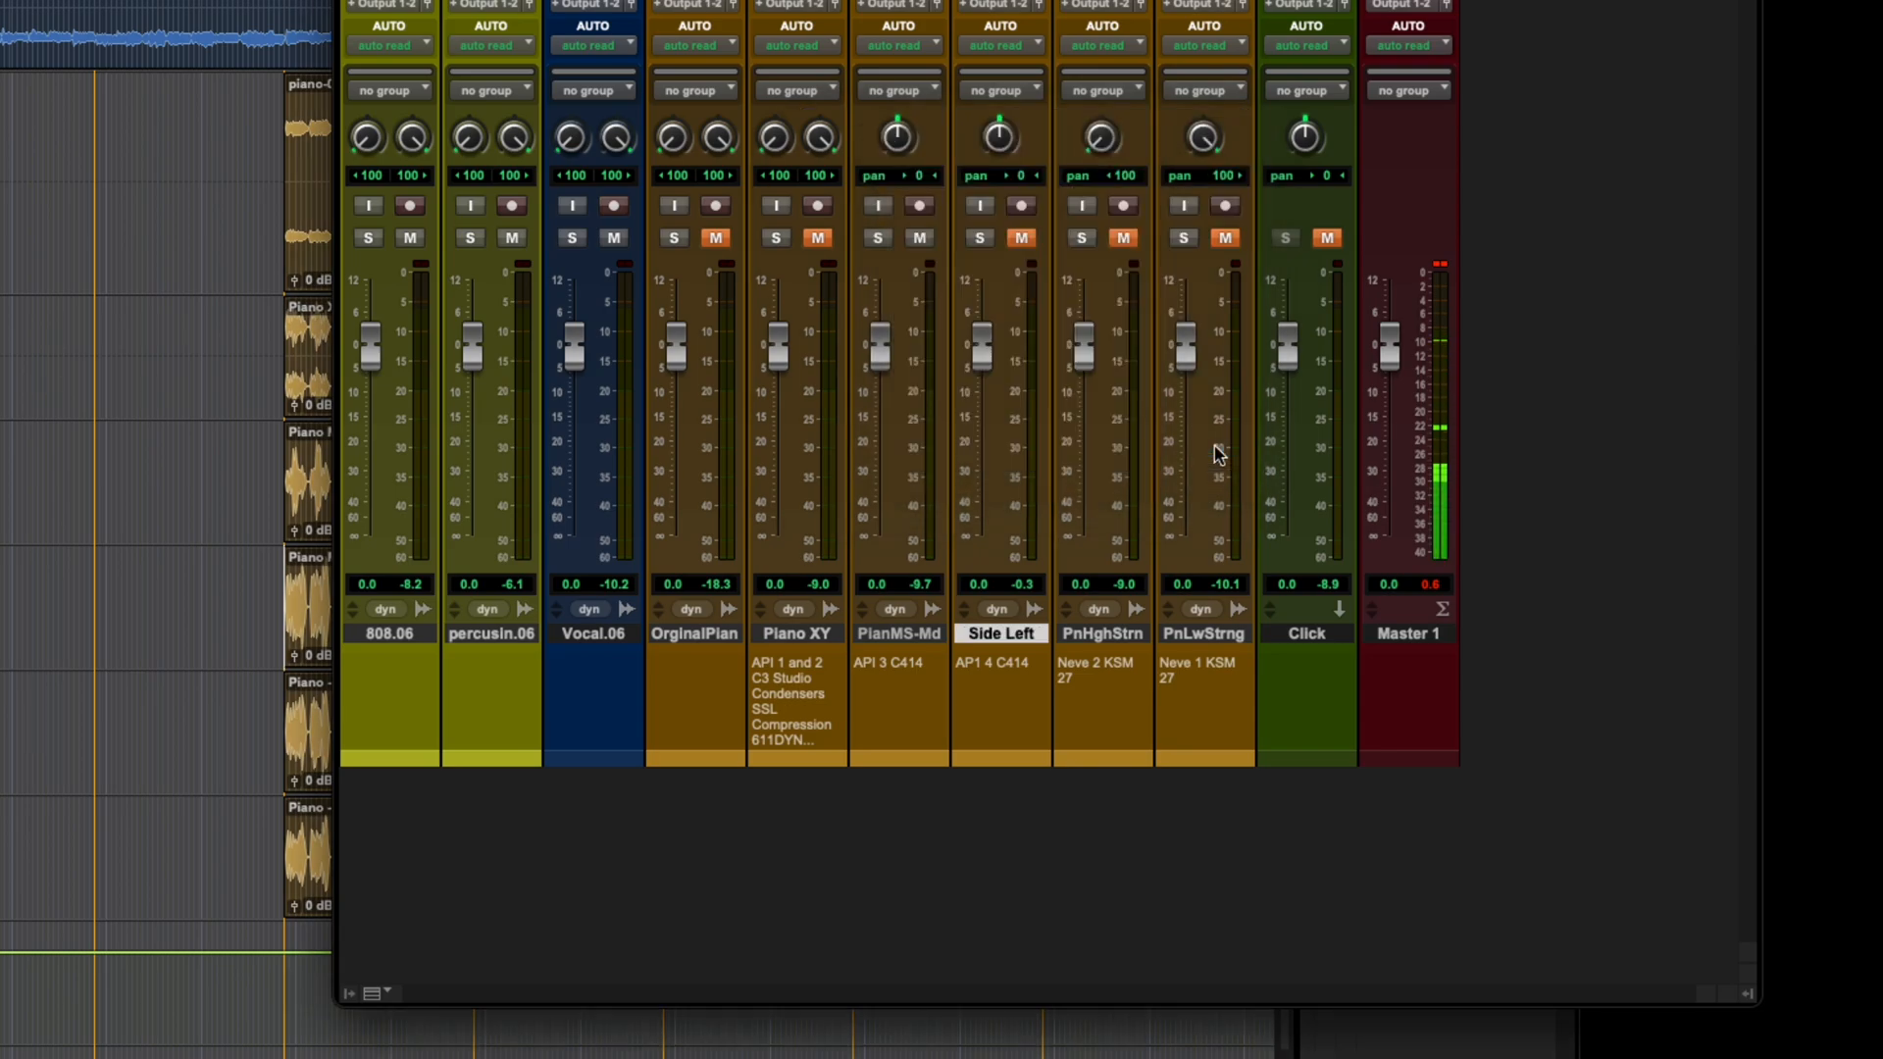
Step: Rename the Piano MS -Mid track as Mid
{"action": "double_click", "coordinate": [910, 635]}
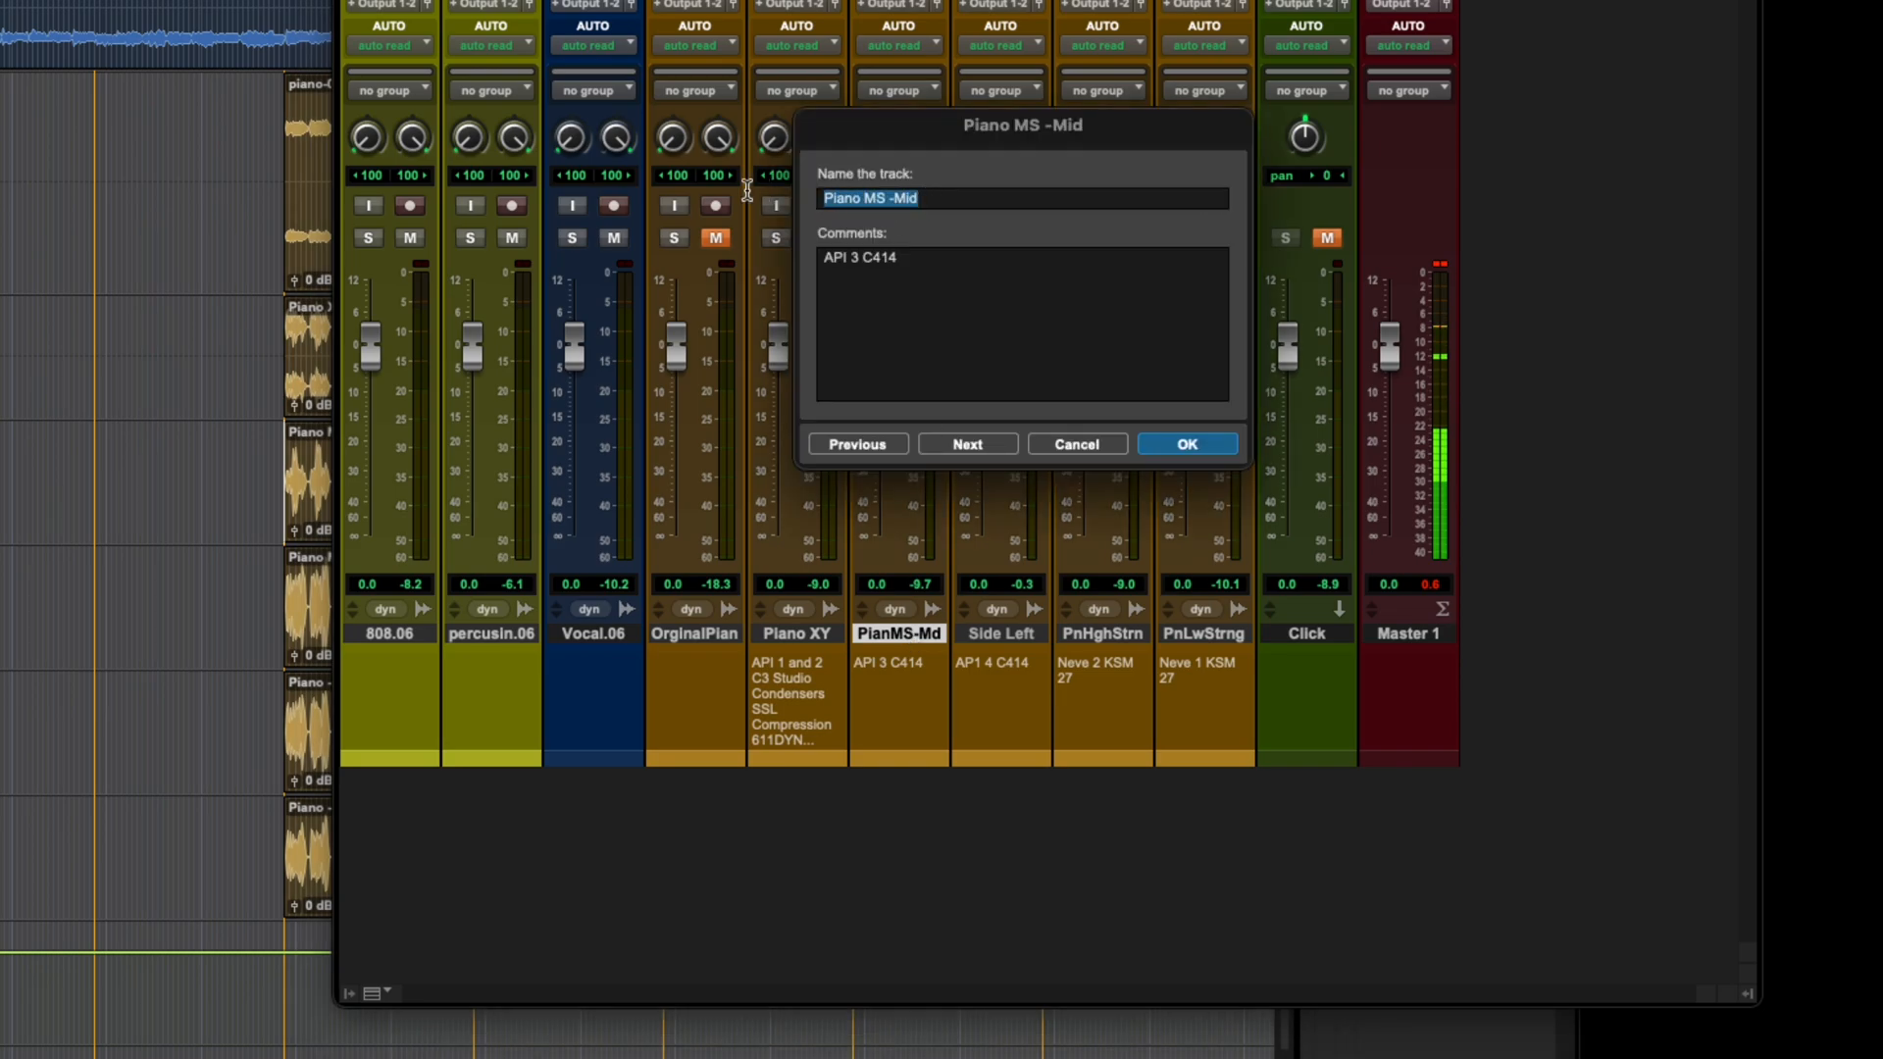
{"action": "type", "text": "Mid"}
{"action": "key", "text": "Return"}
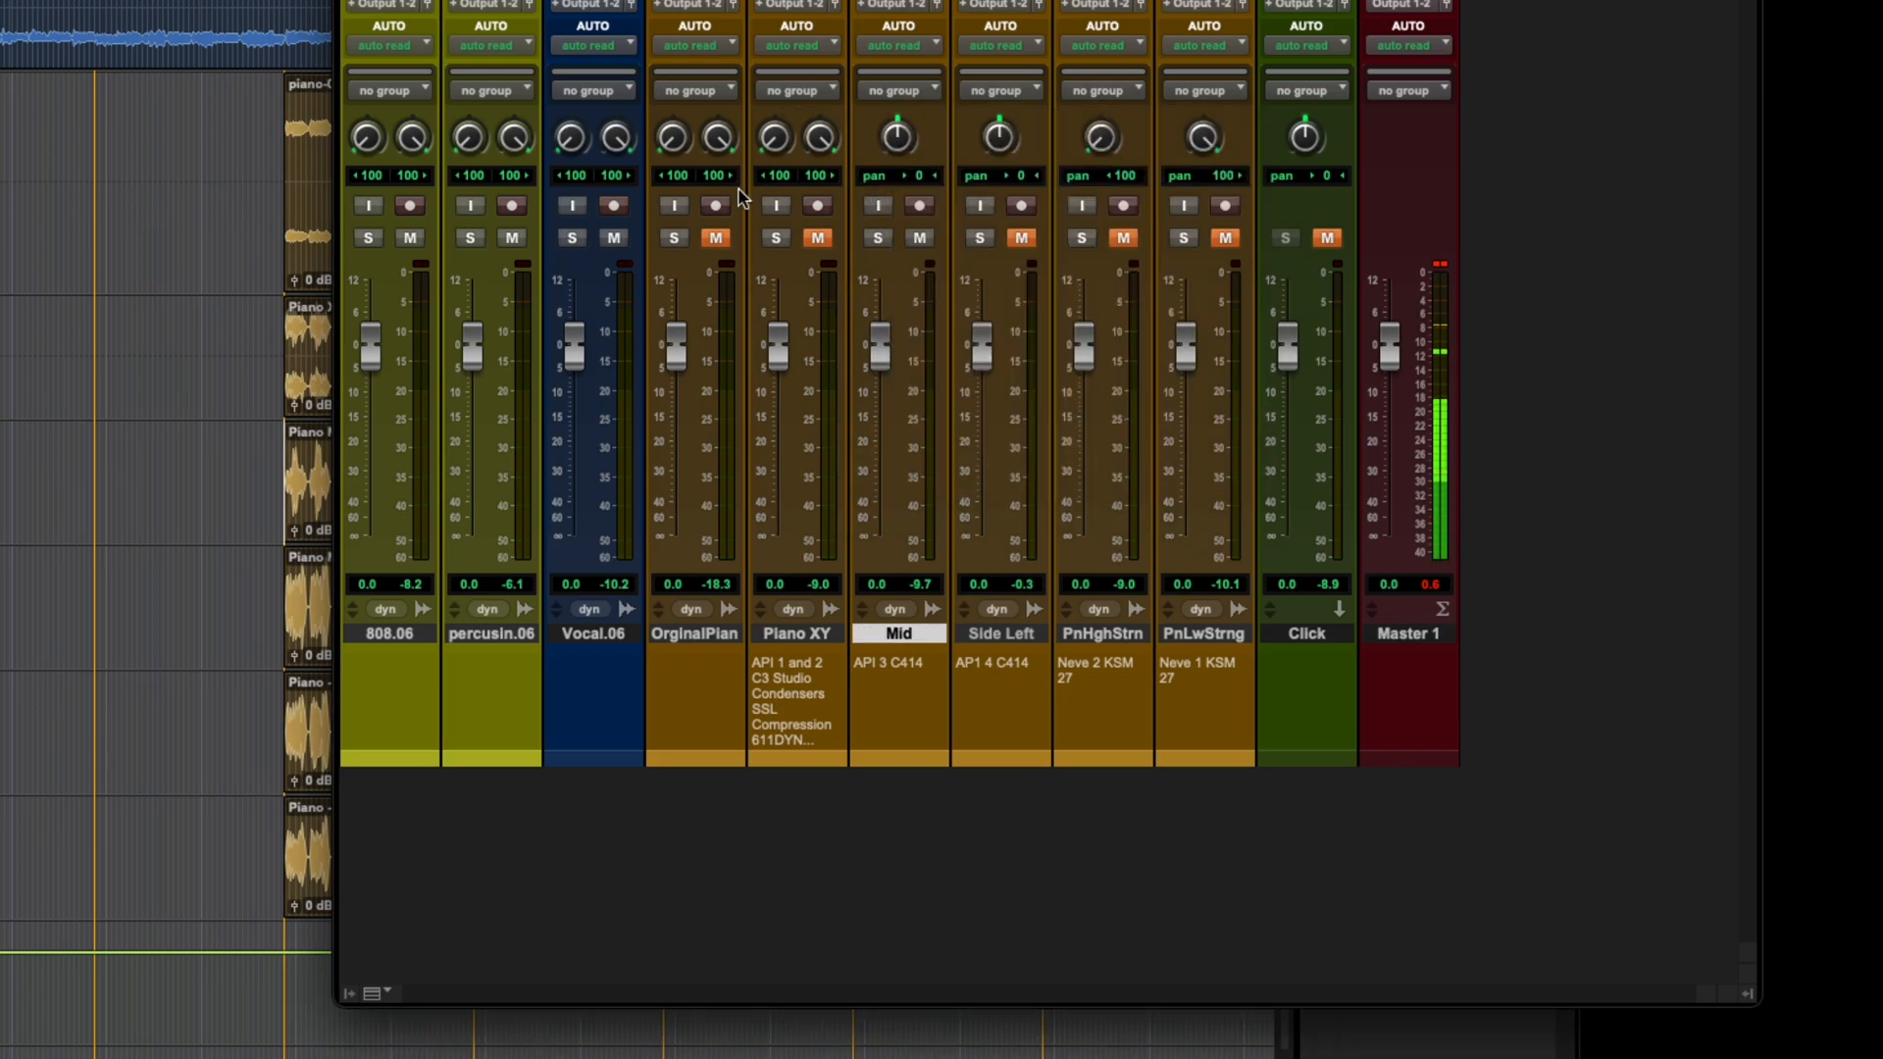
Step: Create one mono Aux Input track named Side Right directly after the Side Left track
{"action": "left_click", "coordinate": [1023, 638]}
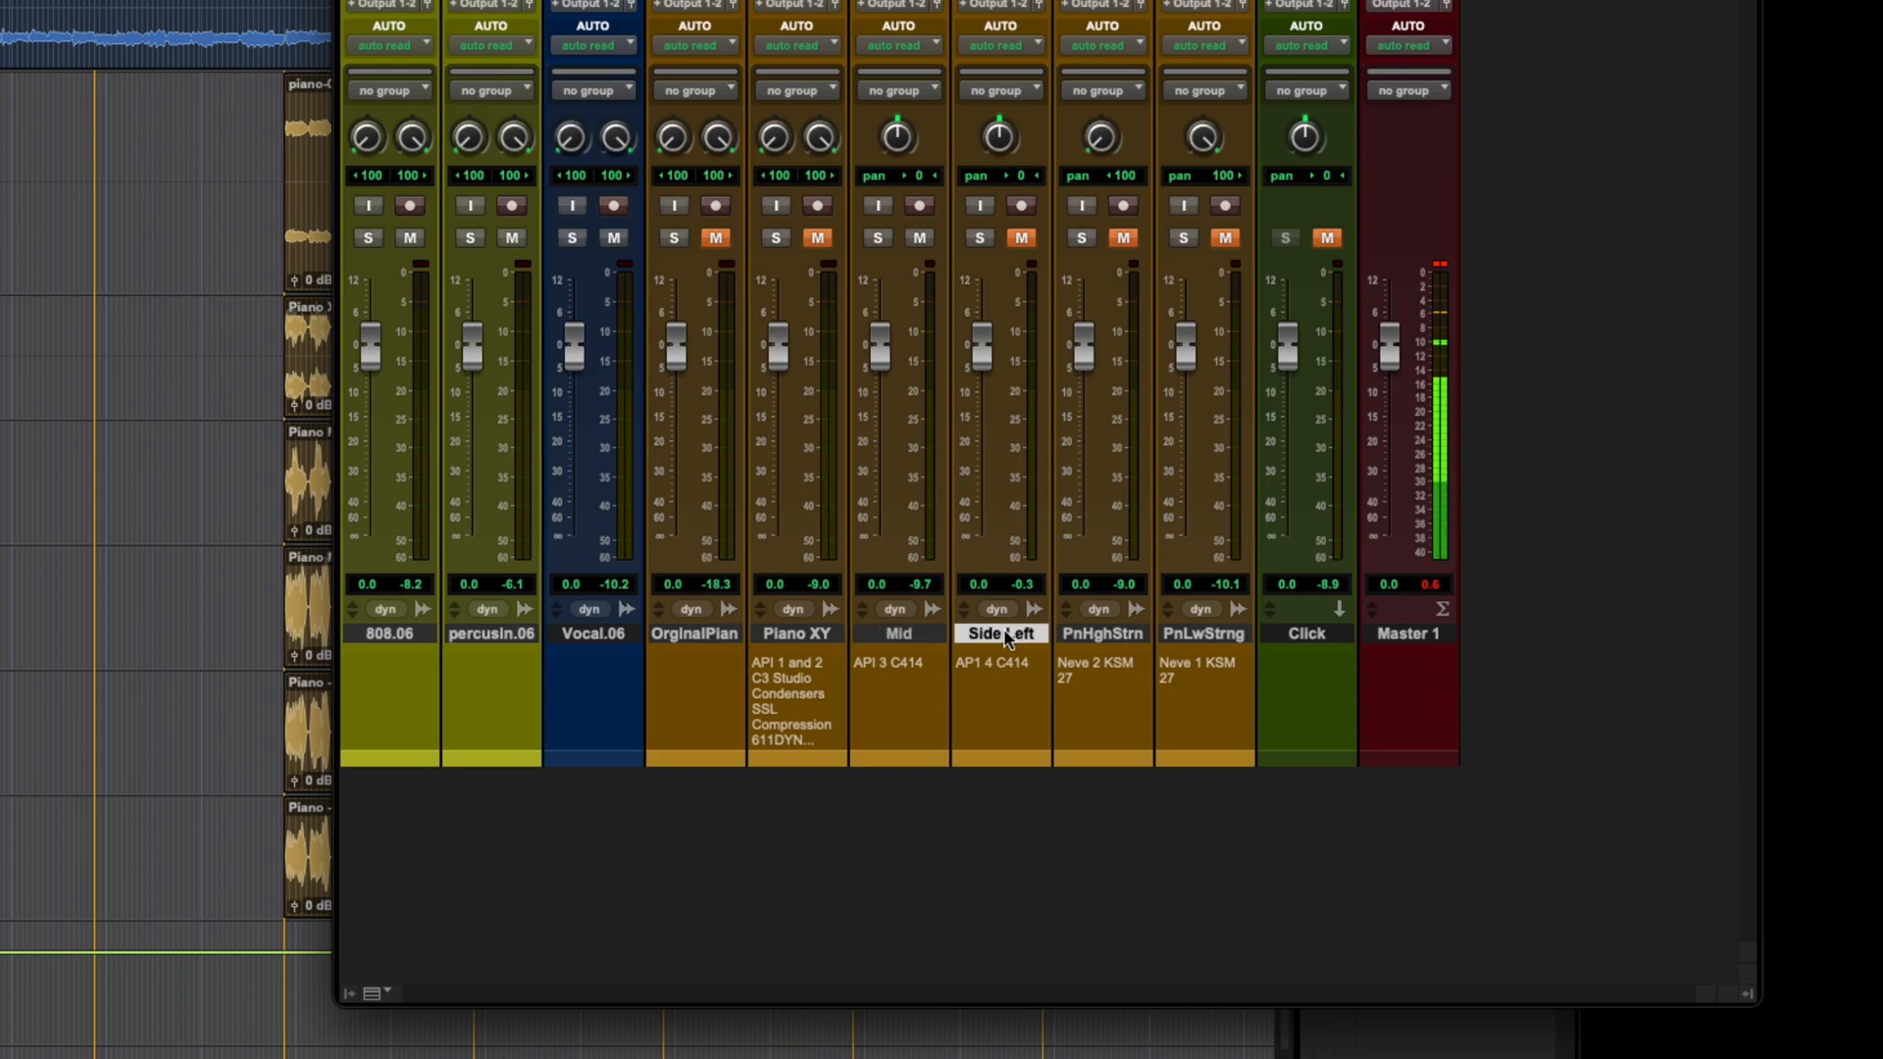
{"action": "key", "text": "shift+super+n"}
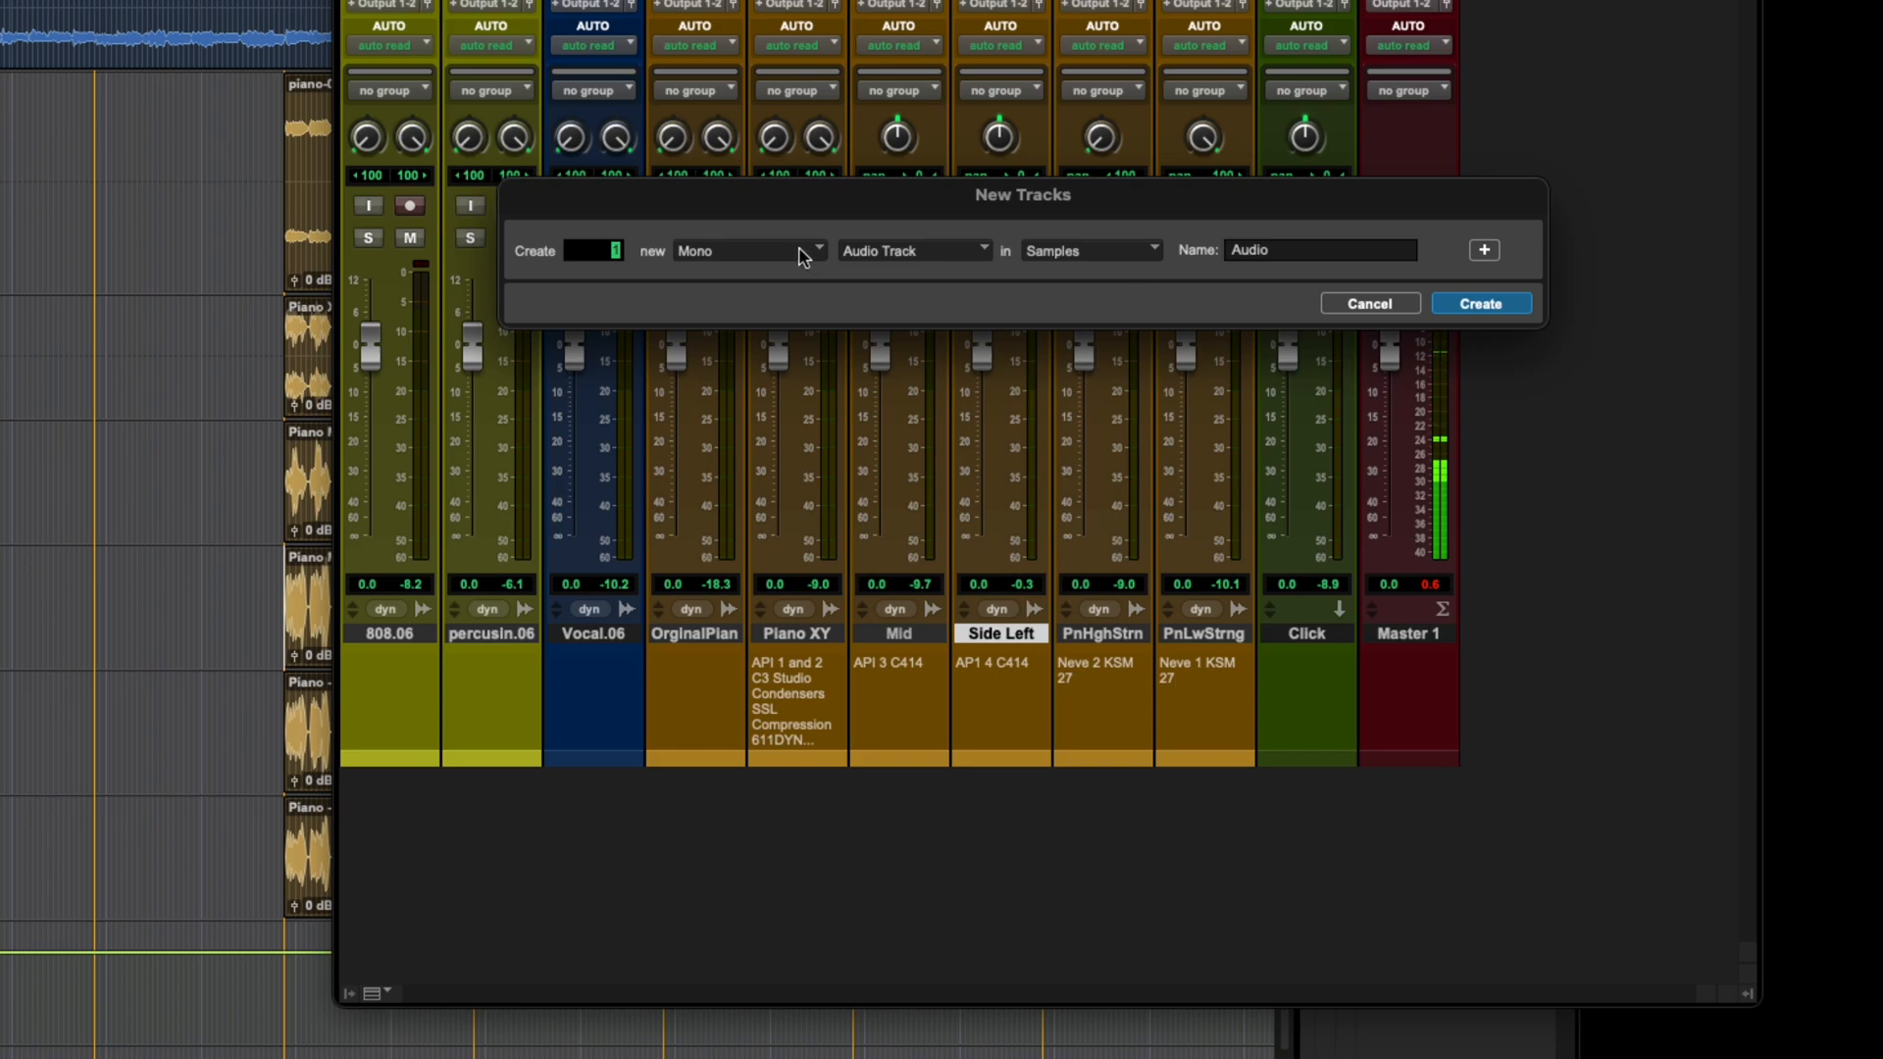
{"action": "left_click", "coordinate": [937, 253]}
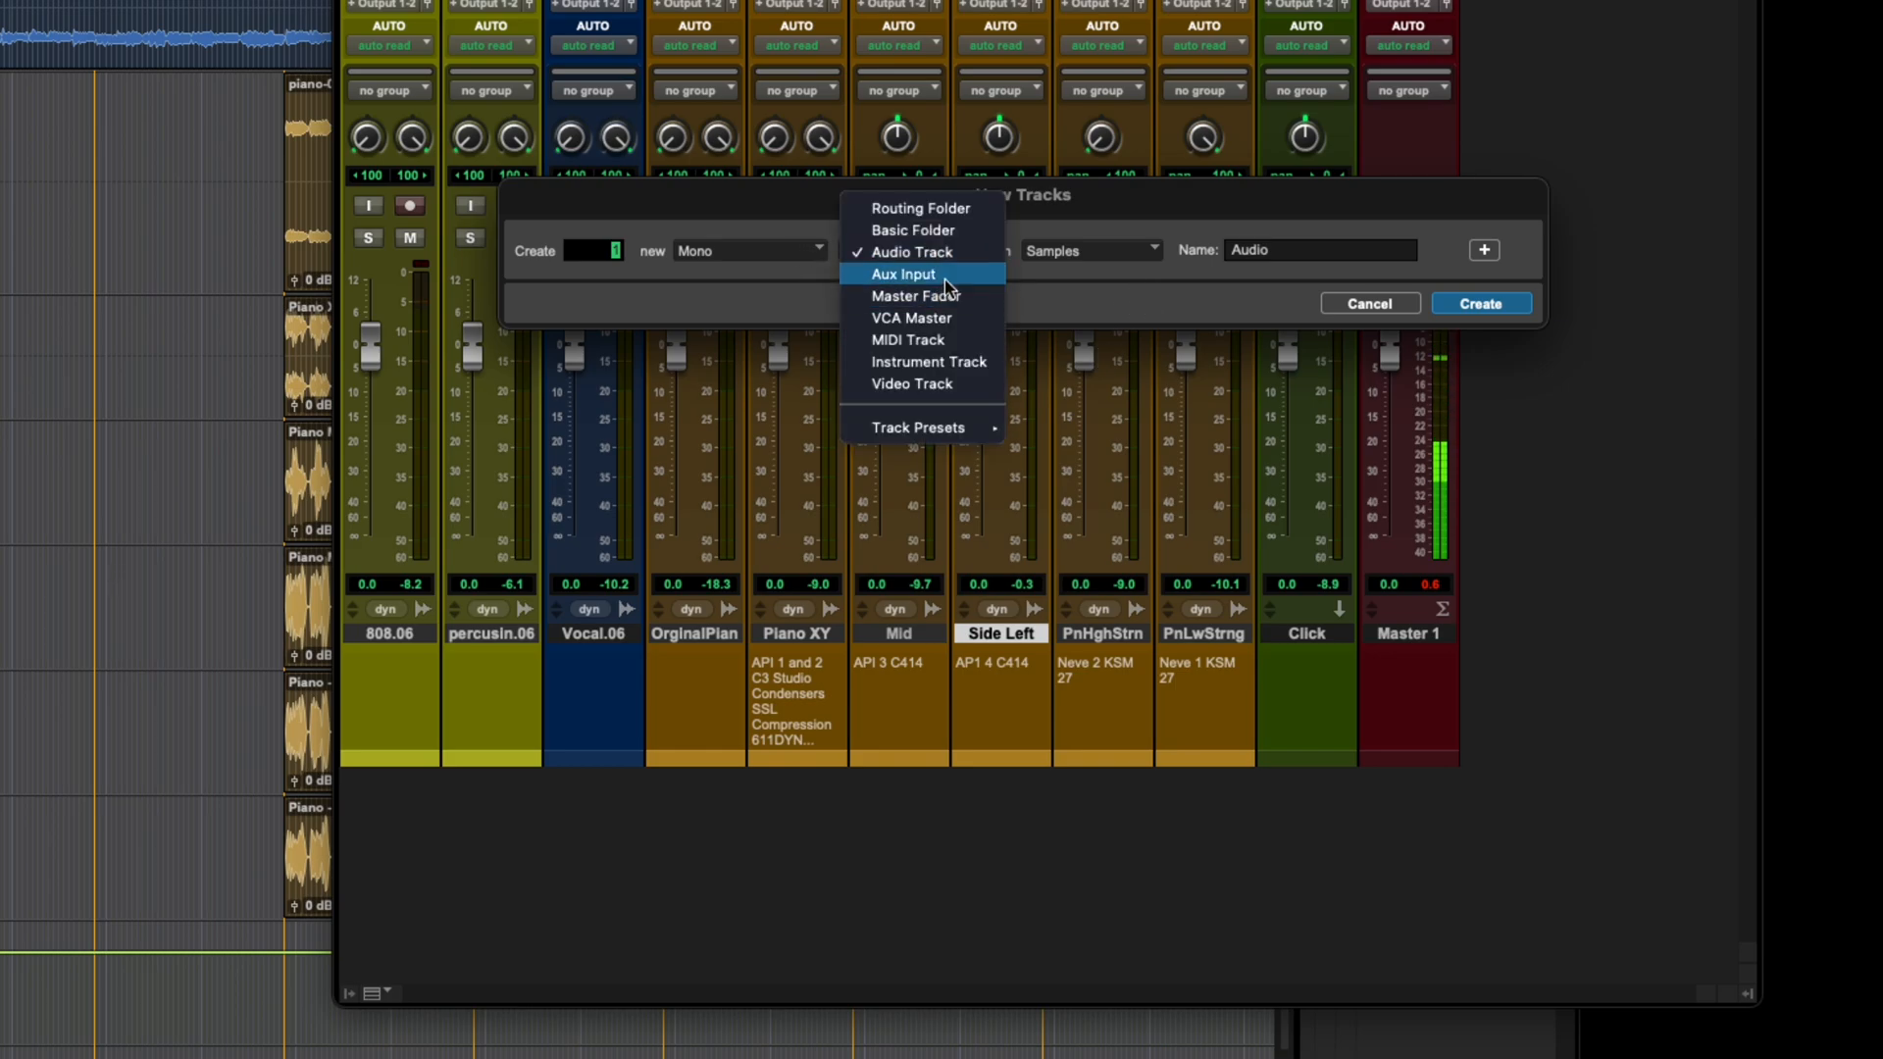
{"action": "left_click", "coordinate": [922, 274]}
{"action": "double_click", "coordinate": [1289, 250]}
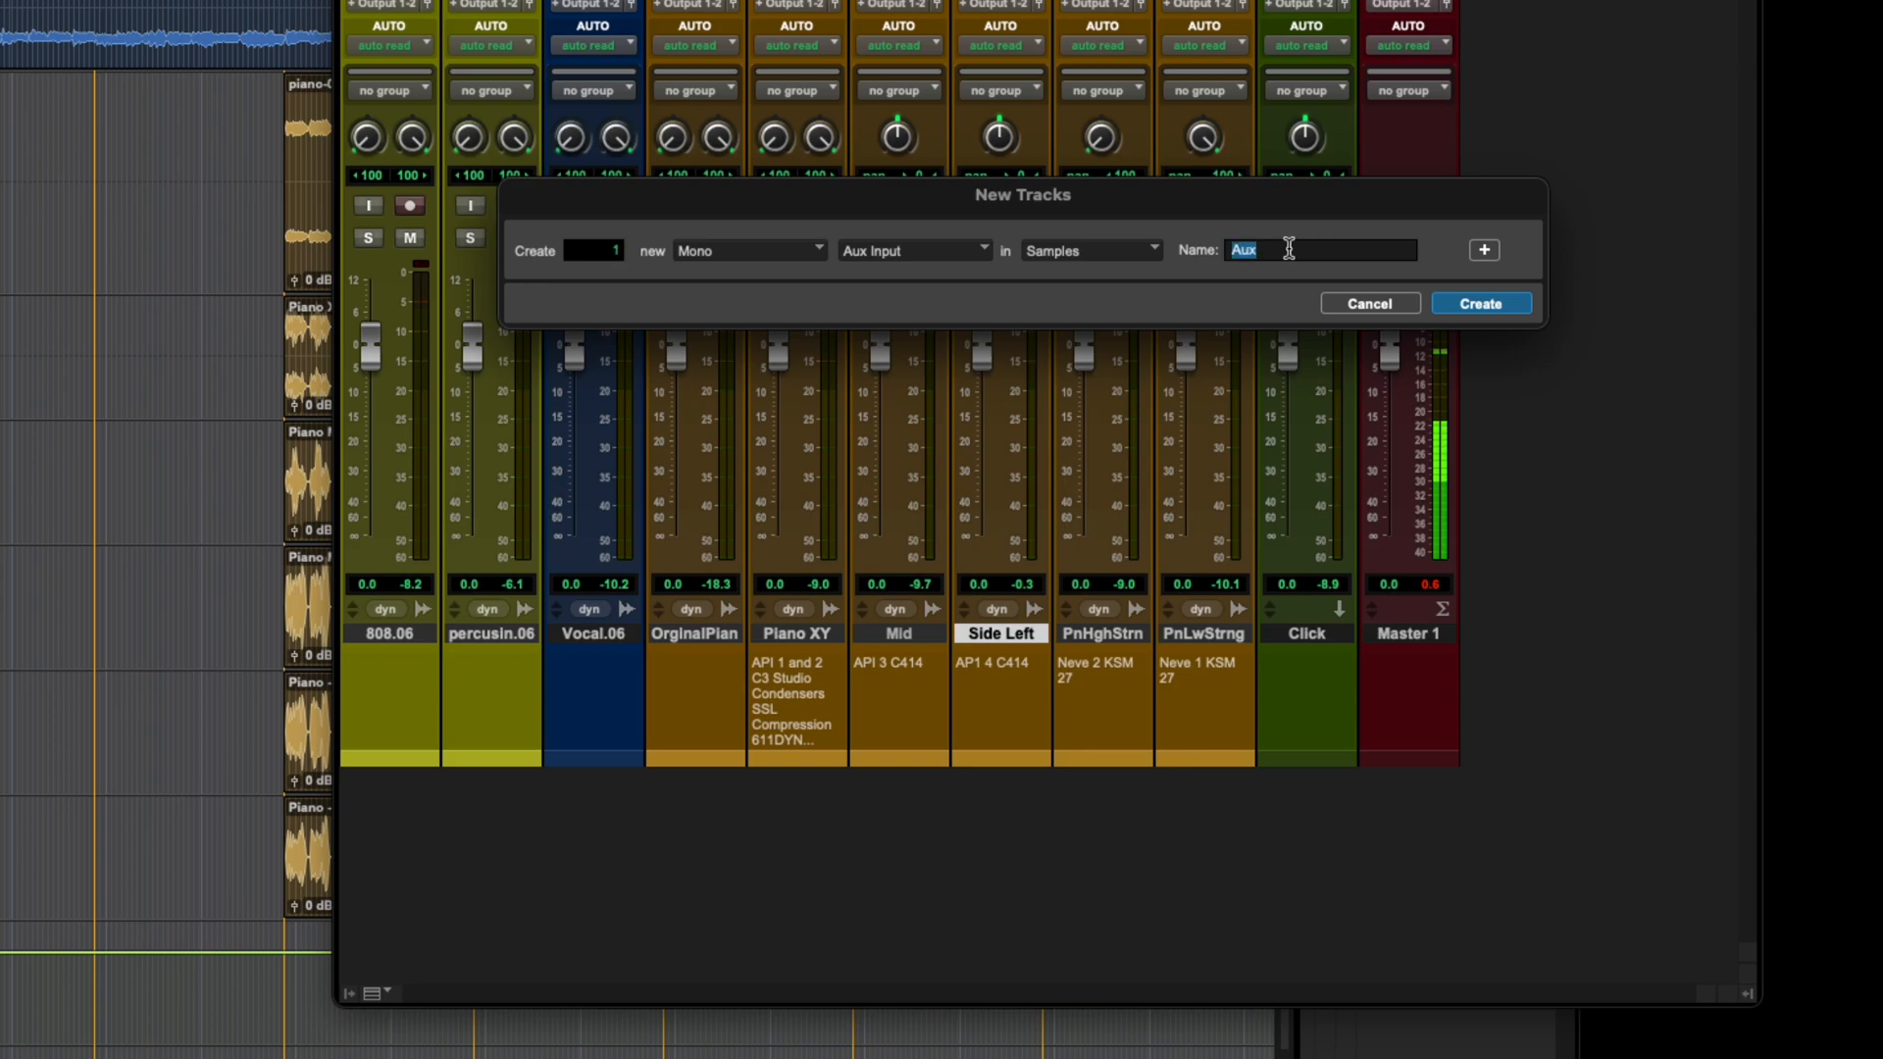
{"action": "type", "text": "Sid"}
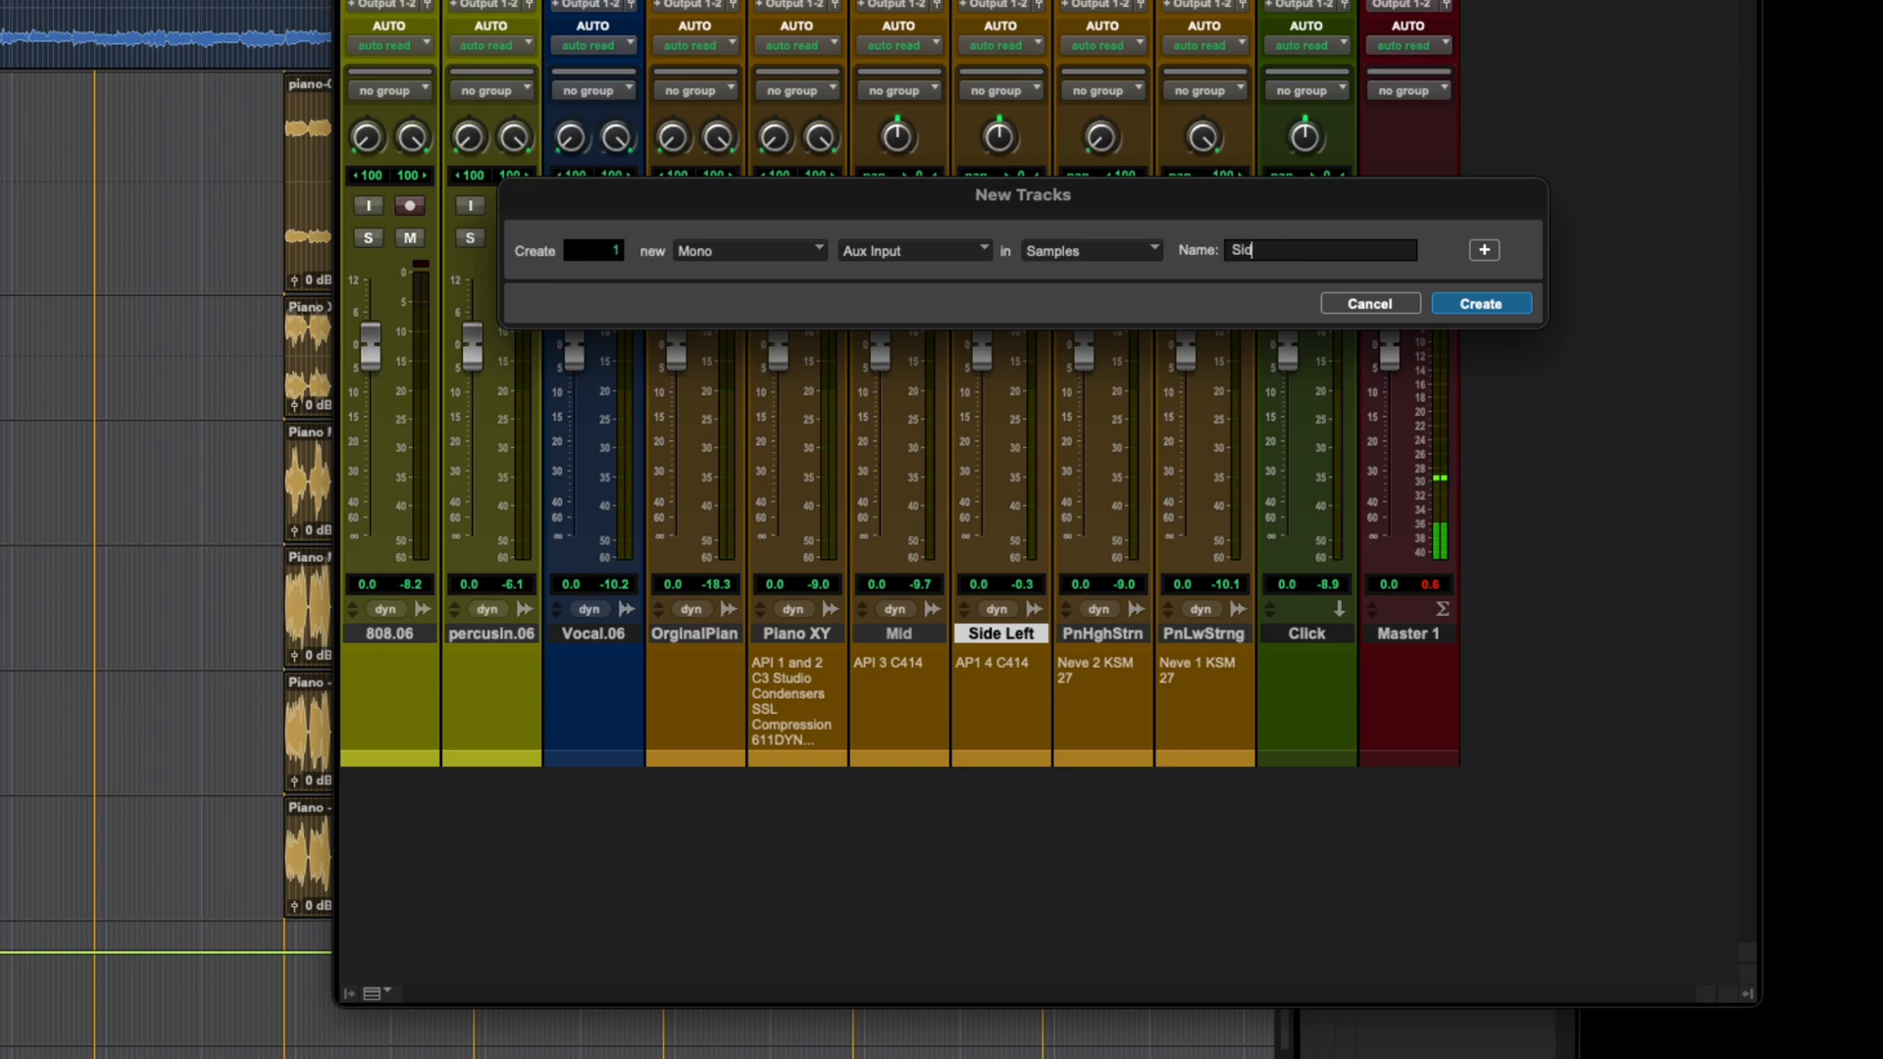
{"action": "type", "text": "e Righ"}
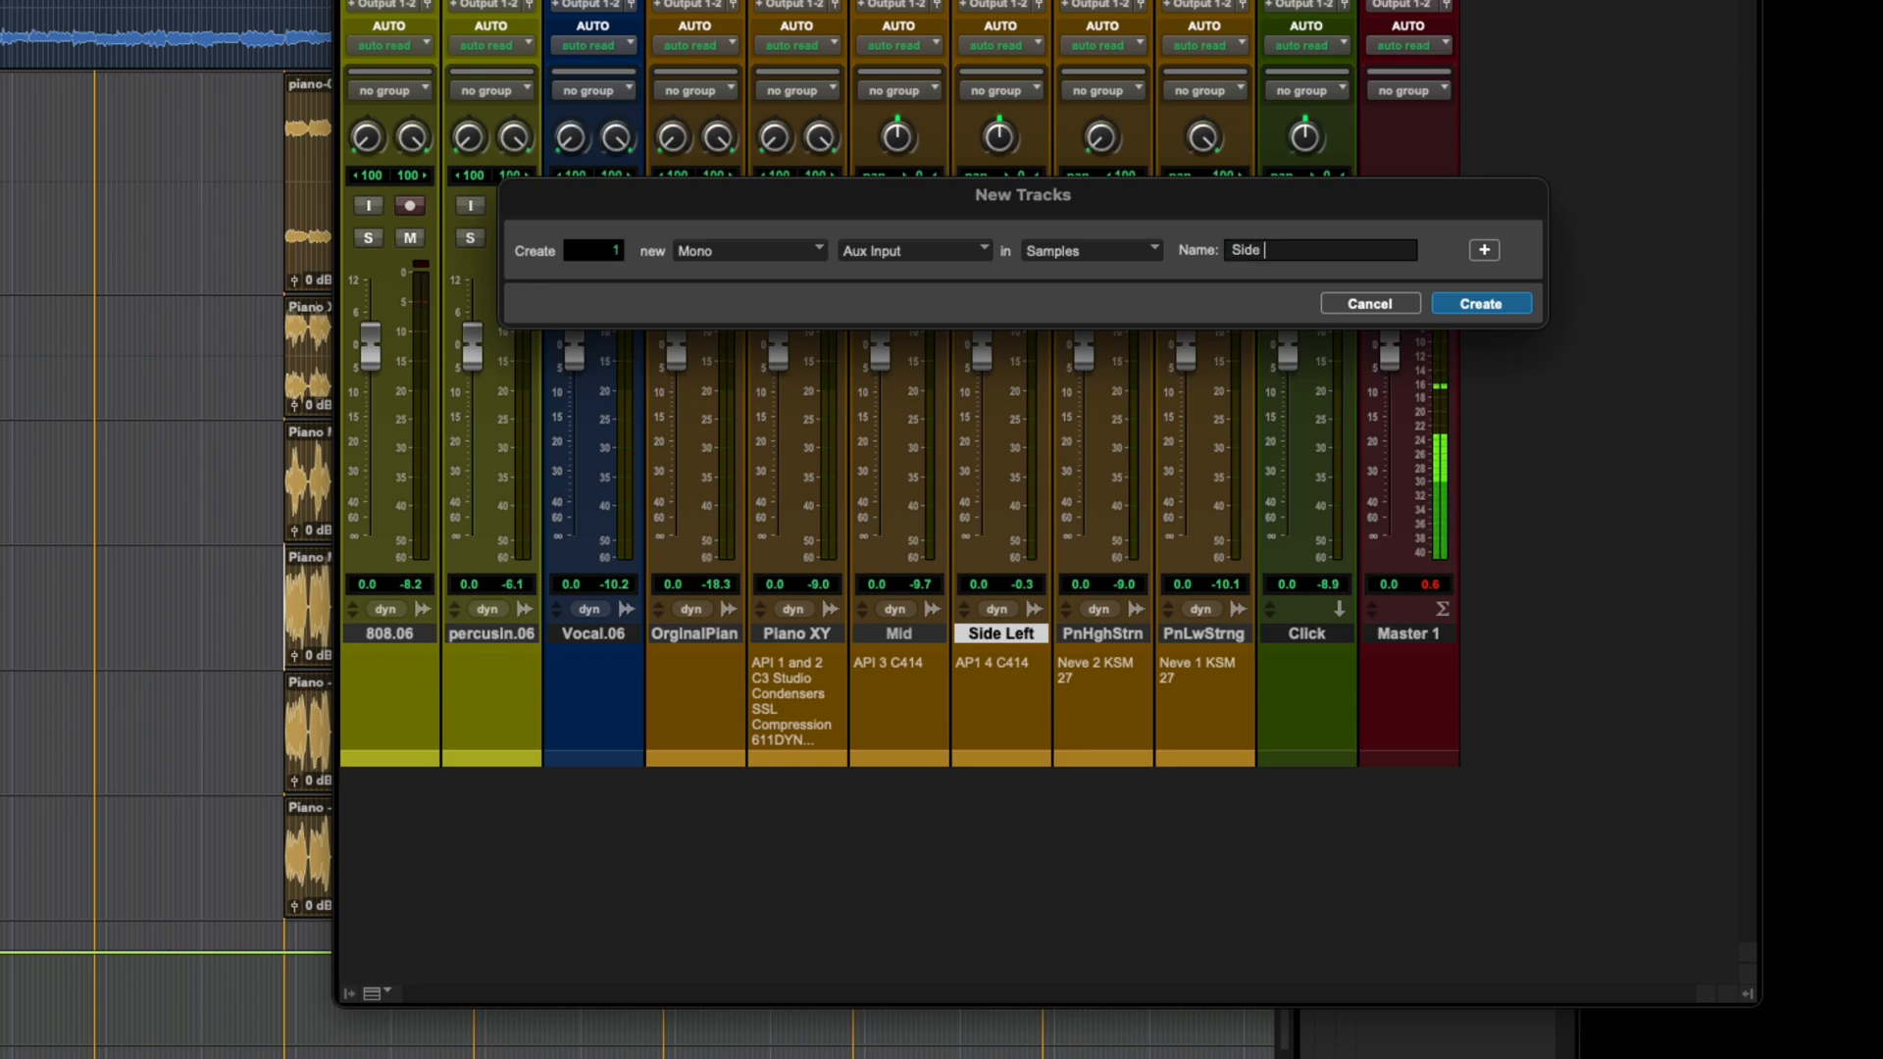
{"action": "type", "text": "t"}
{"action": "left_click", "coordinate": [1502, 308]}
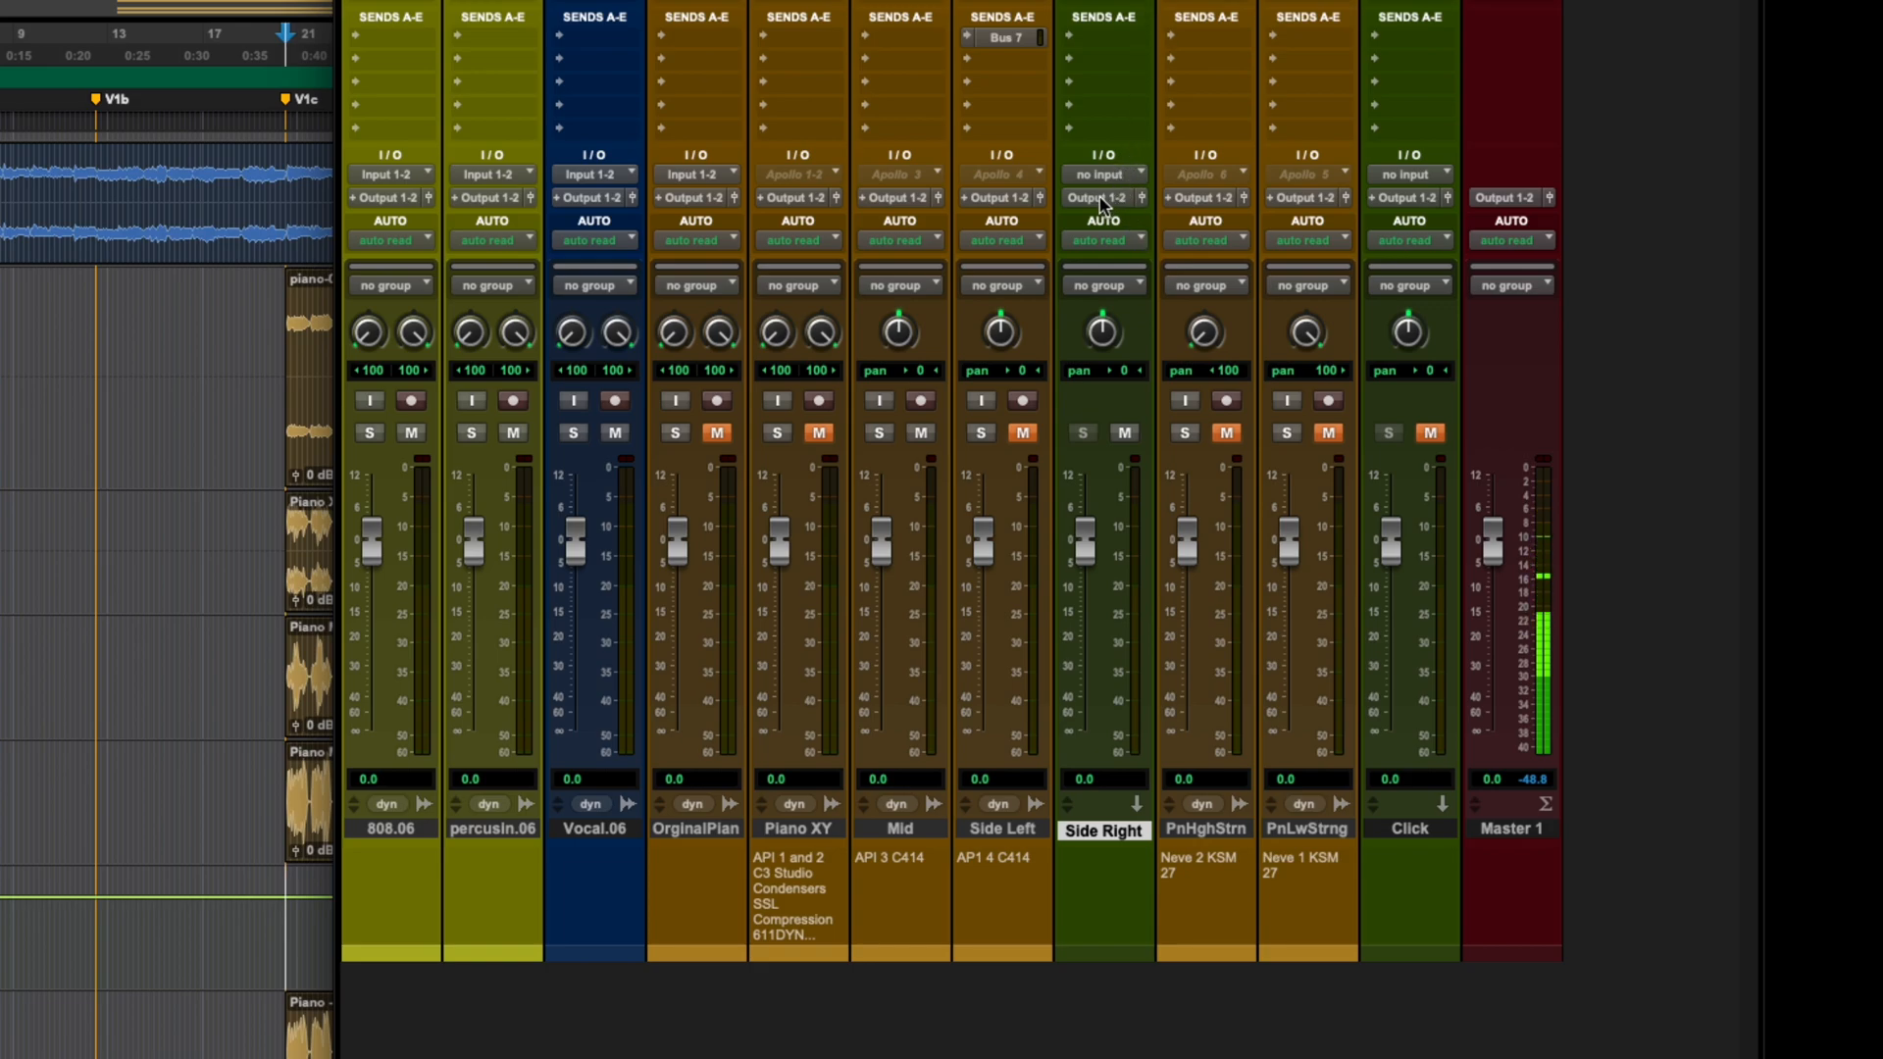
Step: Add Pro Tools Audio Bridge 2-A 1-2 (Stereo) as an additional output of the Side Right aux alongside Output 1-2
{"action": "left_click", "coordinate": [1103, 200]}
{"action": "mouse_move", "coordinate": [1103, 201]}
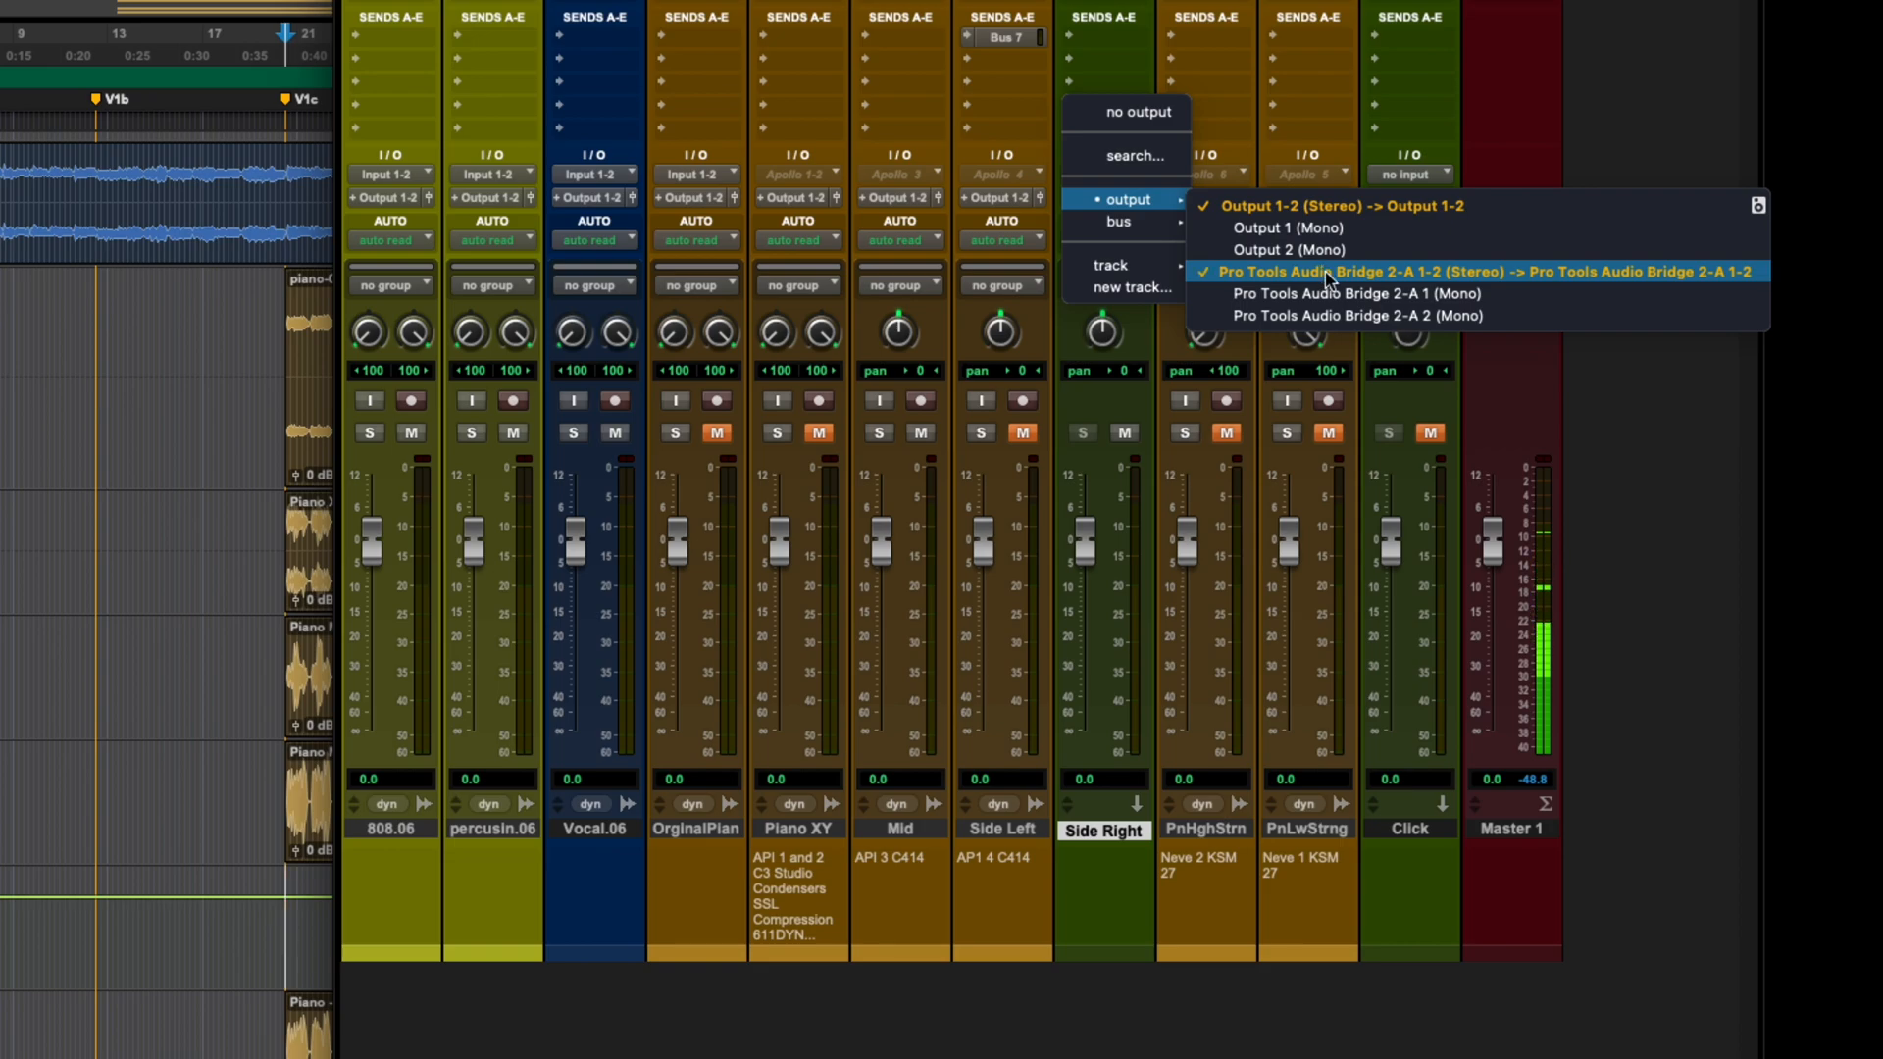
{"action": "left_click", "coordinate": [1324, 272], "text": "ctrl"}
{"action": "left_click", "coordinate": [1126, 412]}
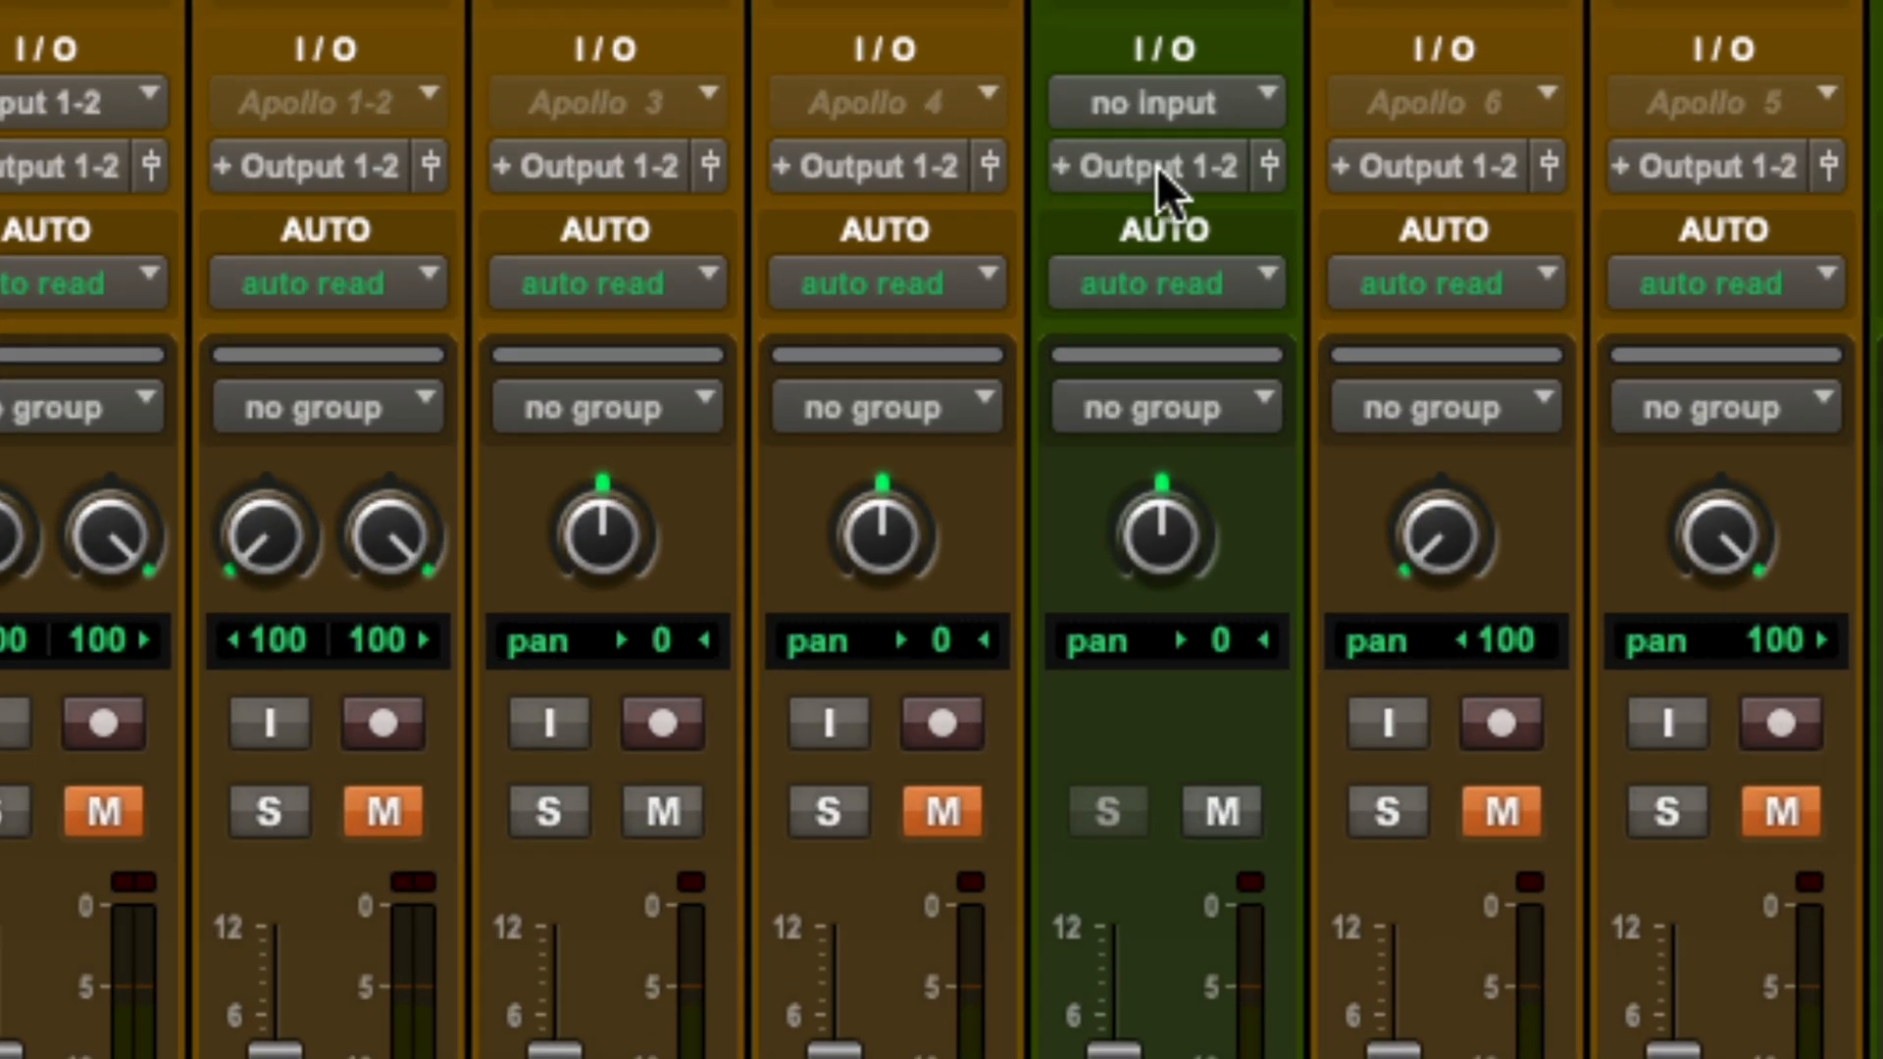
{"action": "mouse_move", "coordinate": [1174, 169]}
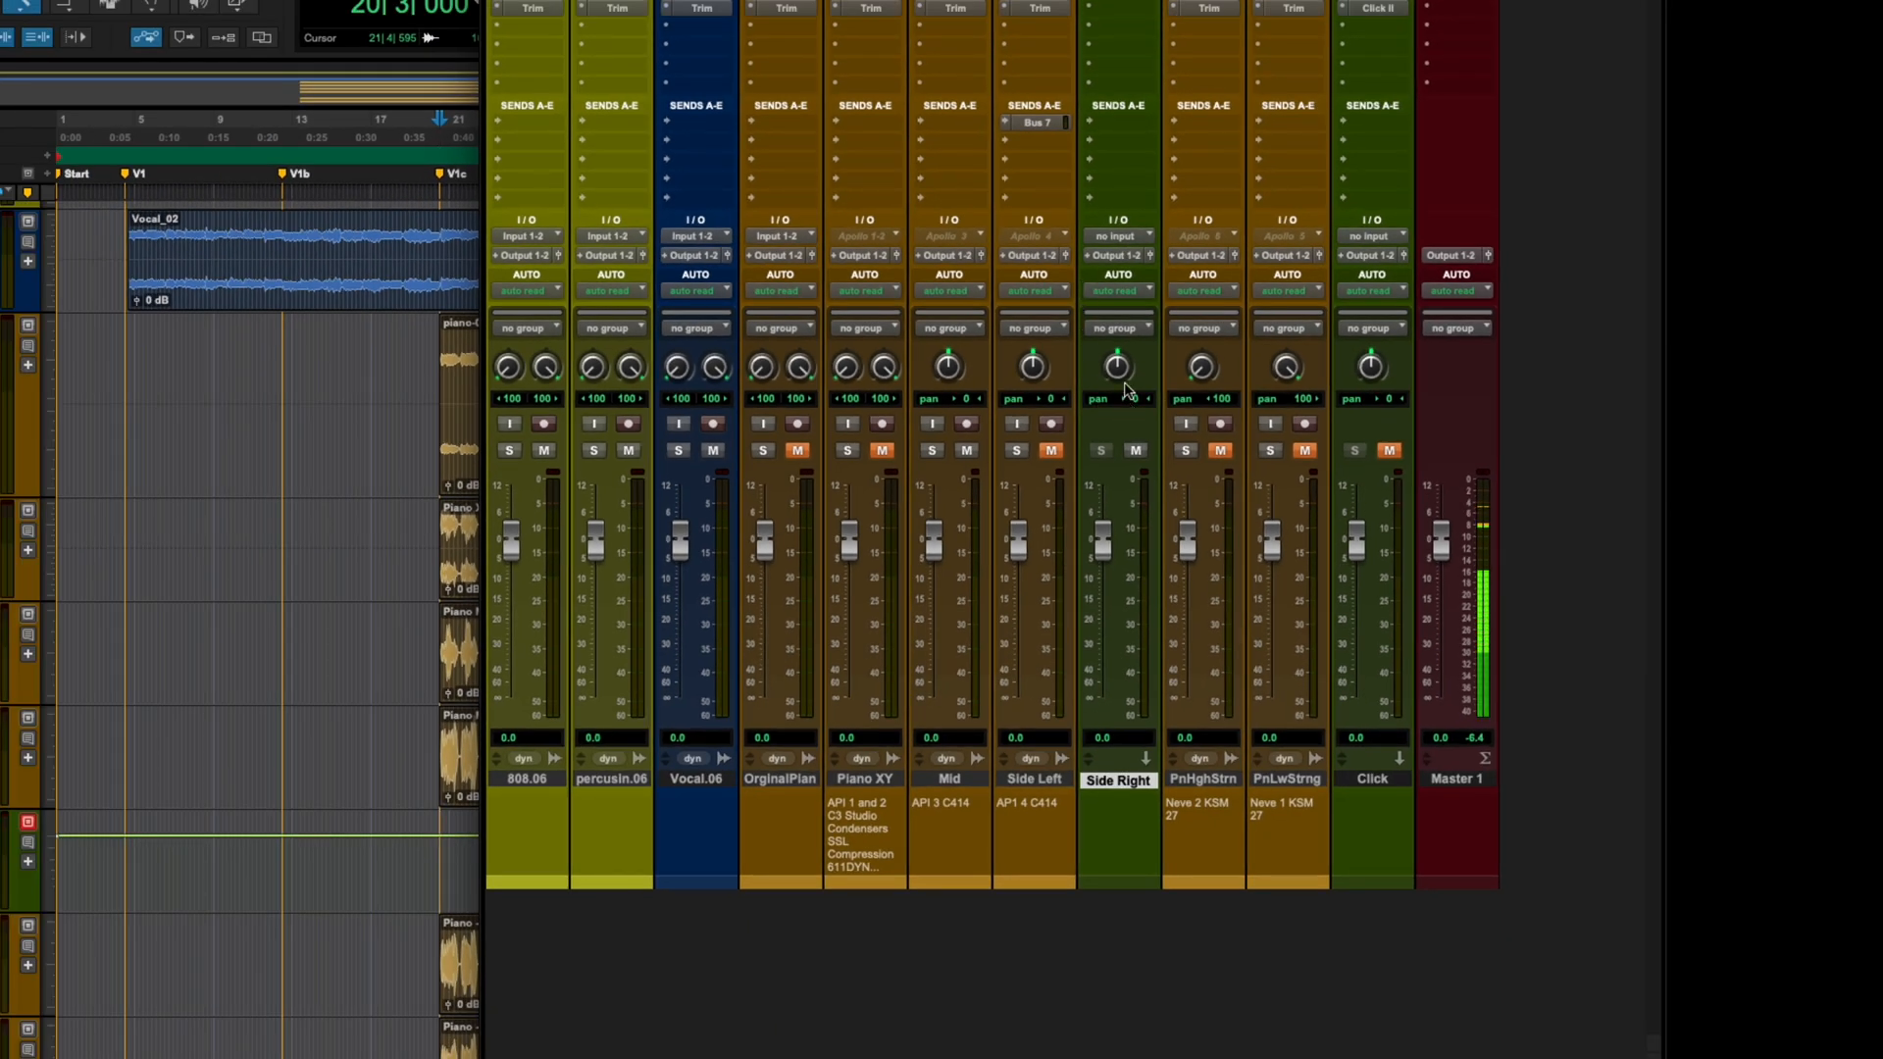
Step: Pan Side Left to 99 left and Side Right to 100 right, and set the Side Right aux input to Bus 7 (Mono)
{"action": "left_click_drag", "start_coordinate": [1036, 368], "coordinate": [1032, 500]}
{"action": "left_click_drag", "start_coordinate": [1114, 377], "coordinate": [1112, 239]}
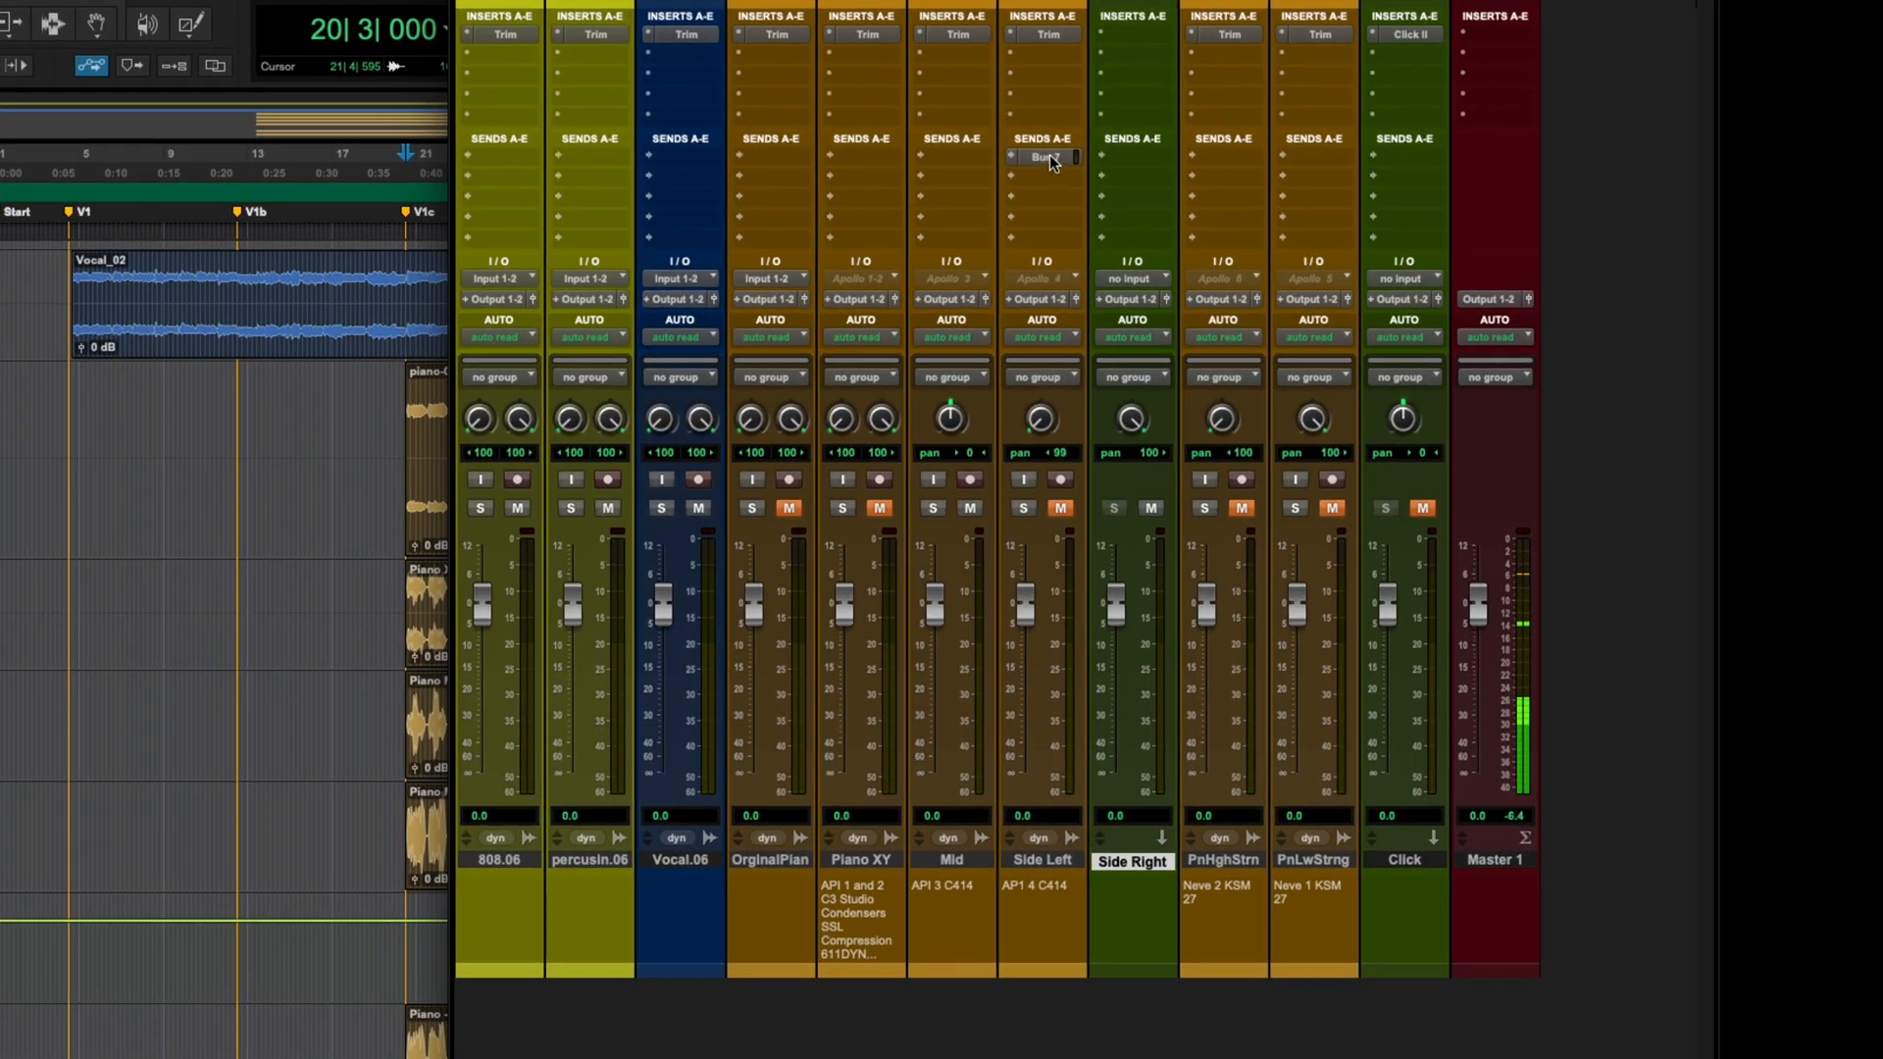
{"action": "left_click", "coordinate": [1049, 155]}
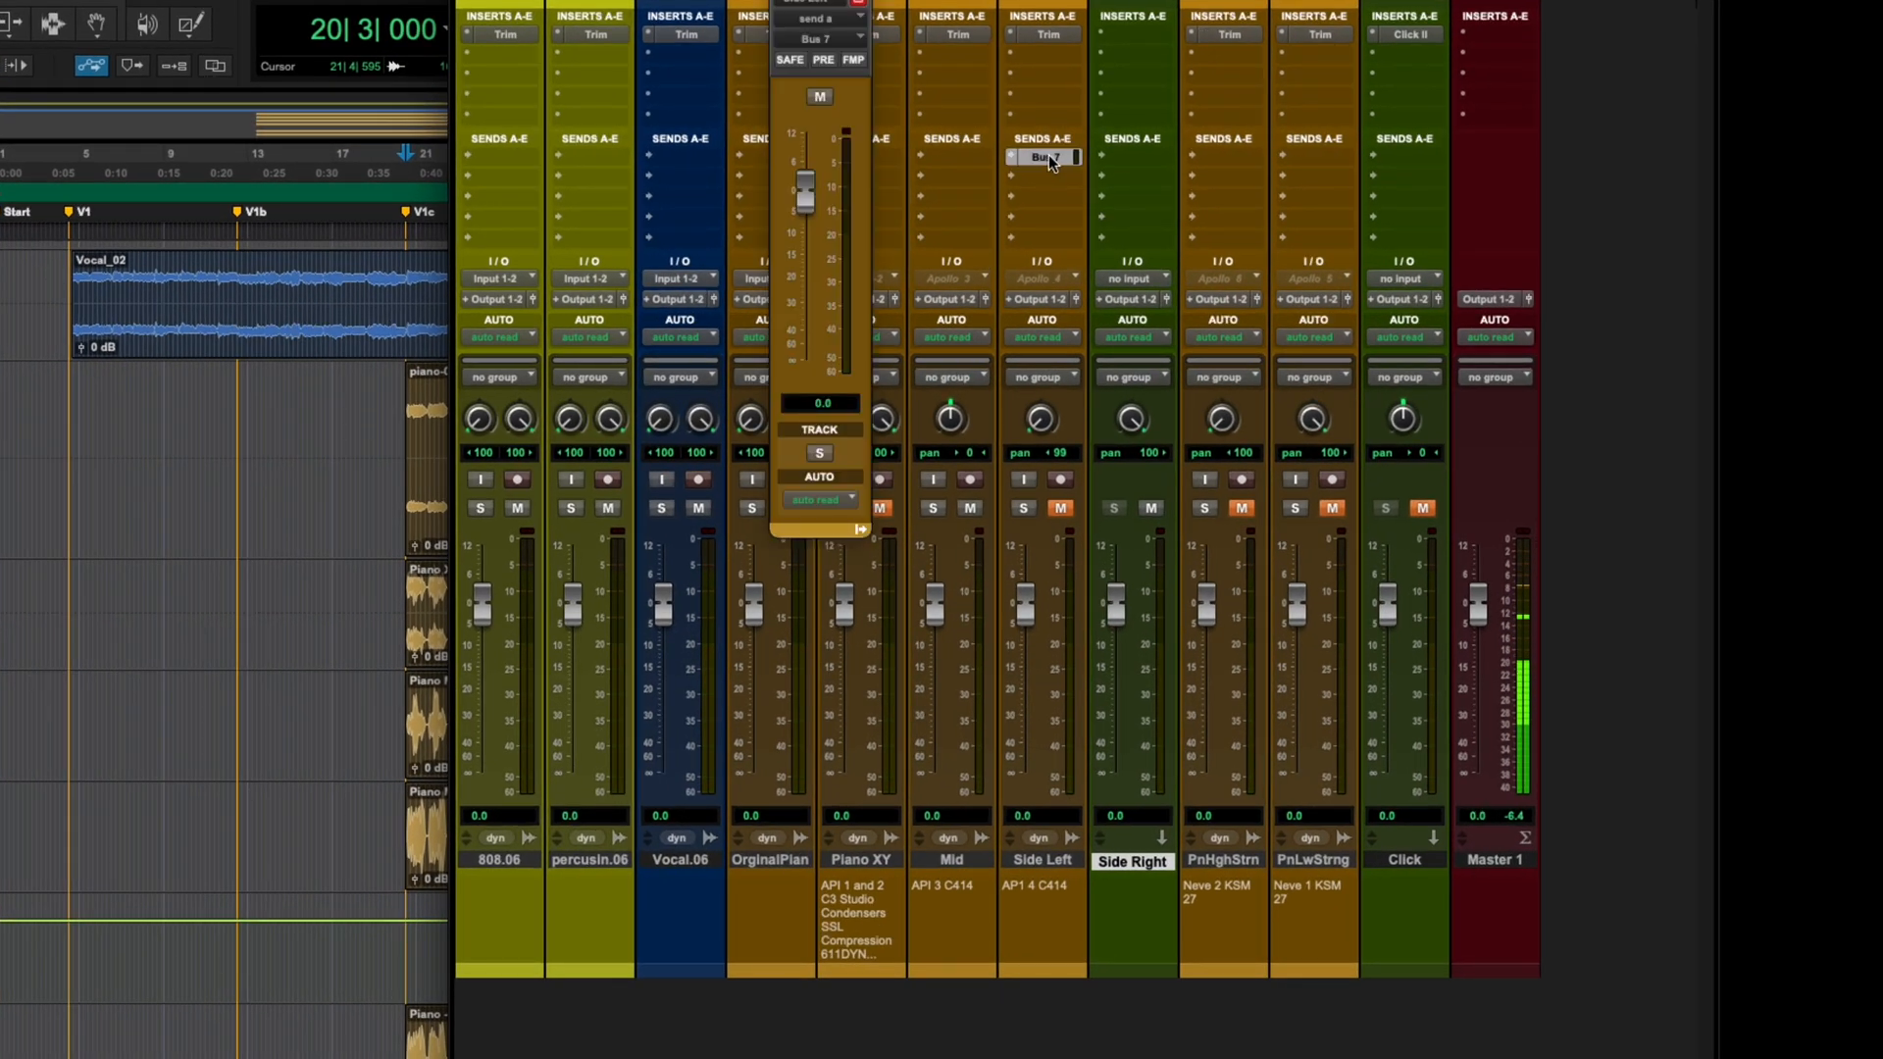
{"action": "left_click", "coordinate": [1132, 278]}
{"action": "mouse_move", "coordinate": [1149, 297]}
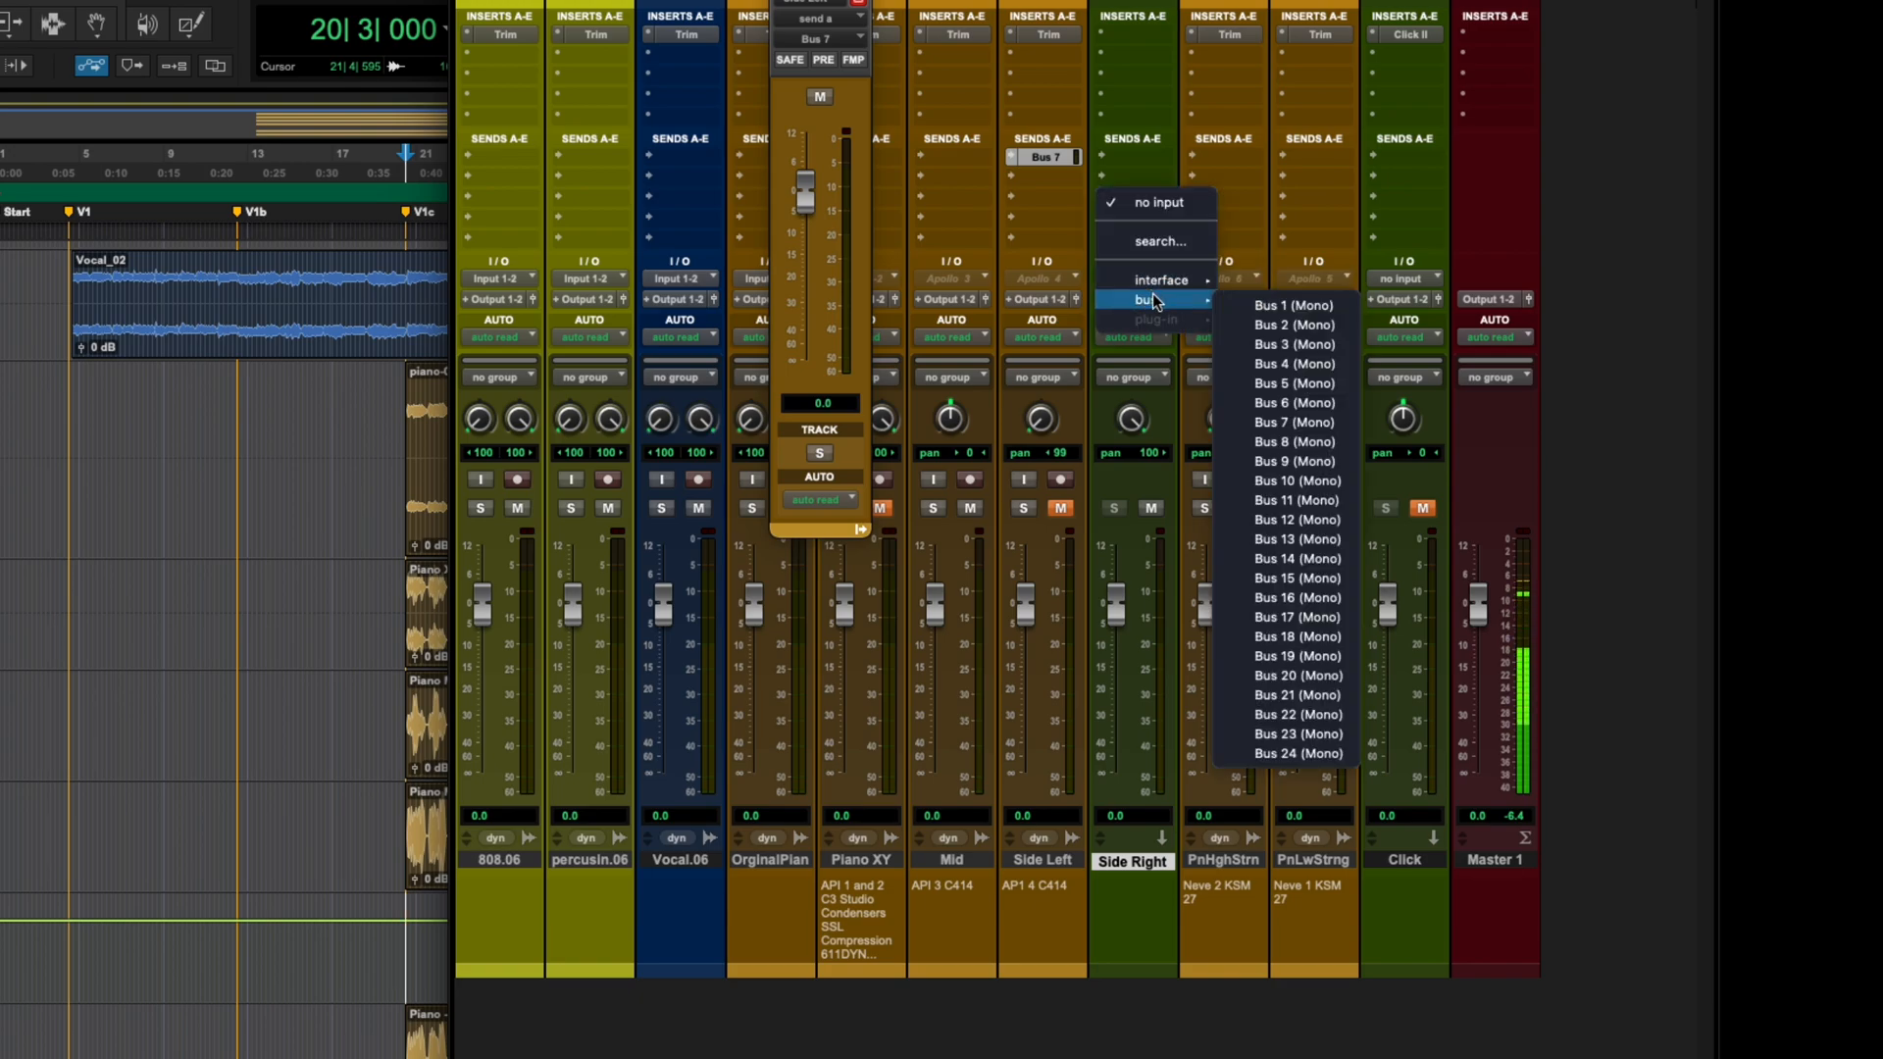
{"action": "left_click", "coordinate": [1314, 420]}
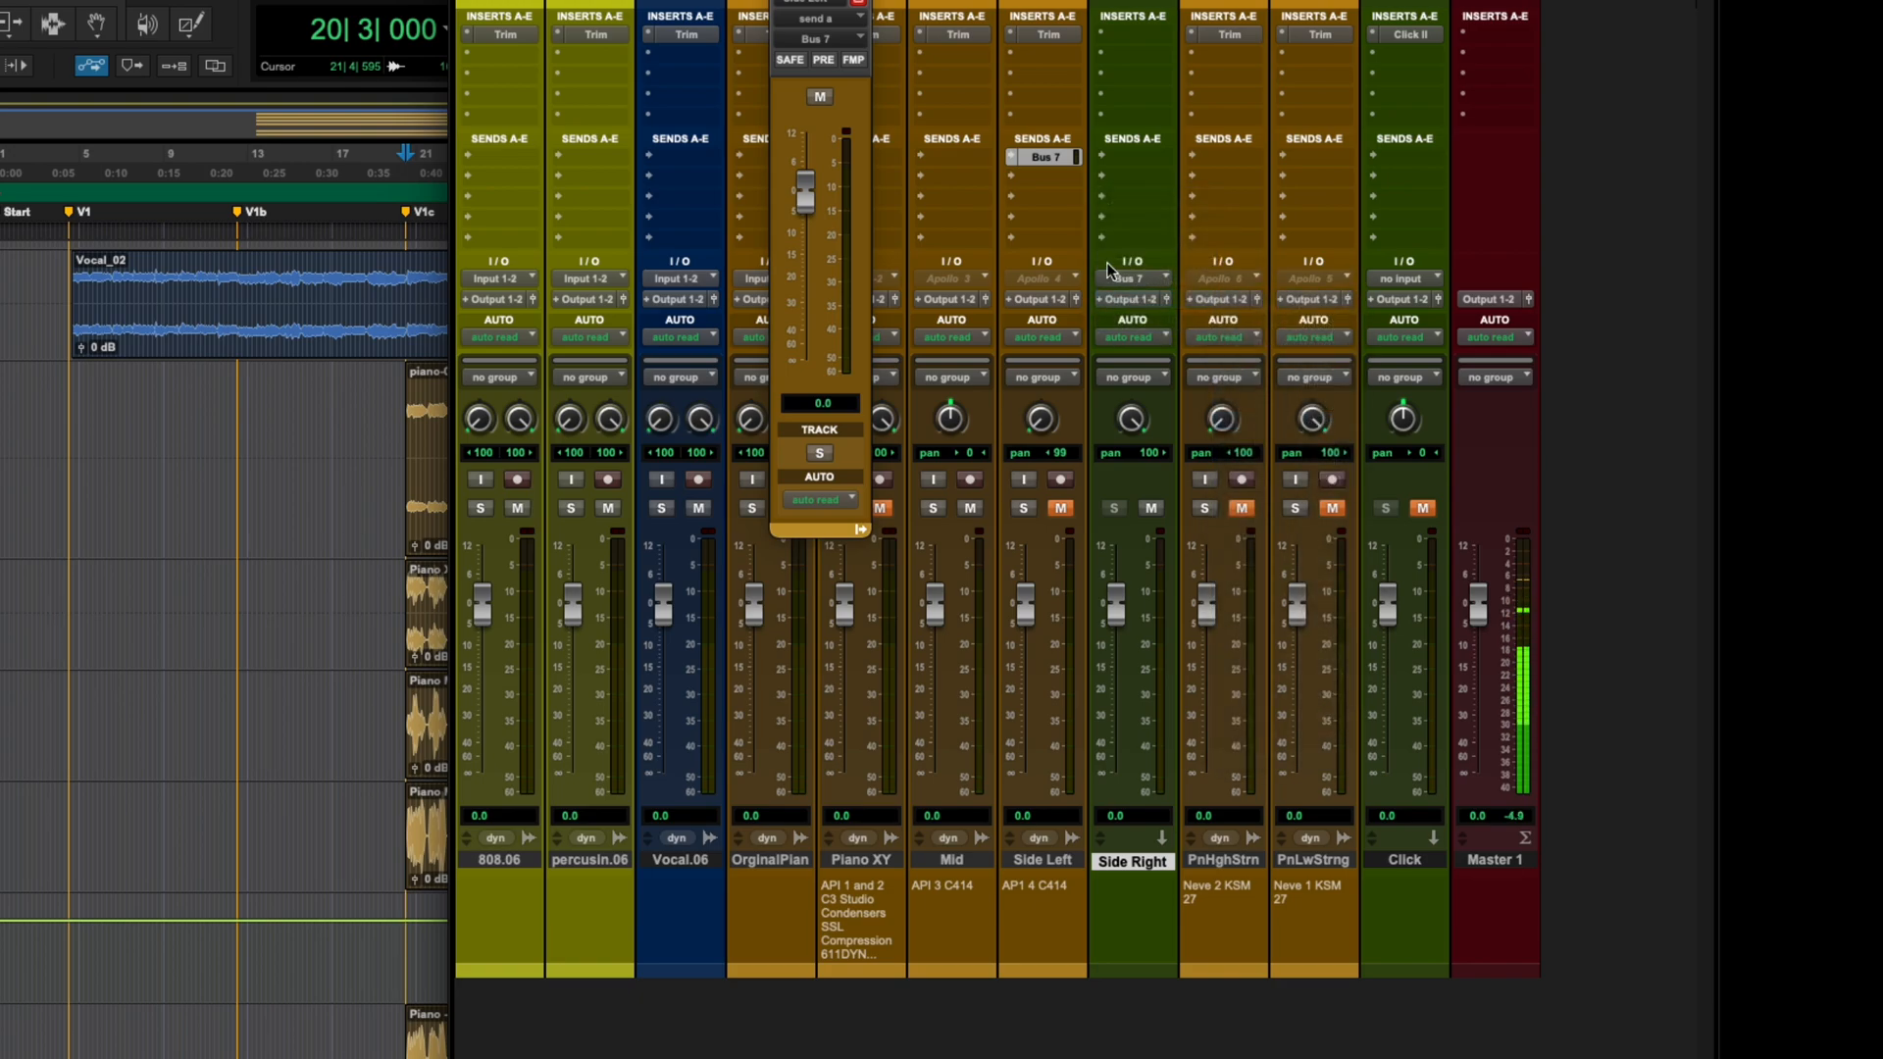
Step: Copy the Mid track's Trim plug-in with its -9.0 dB gain to the first insert of Side Left and Side Right
{"action": "left_click", "coordinate": [1048, 37]}
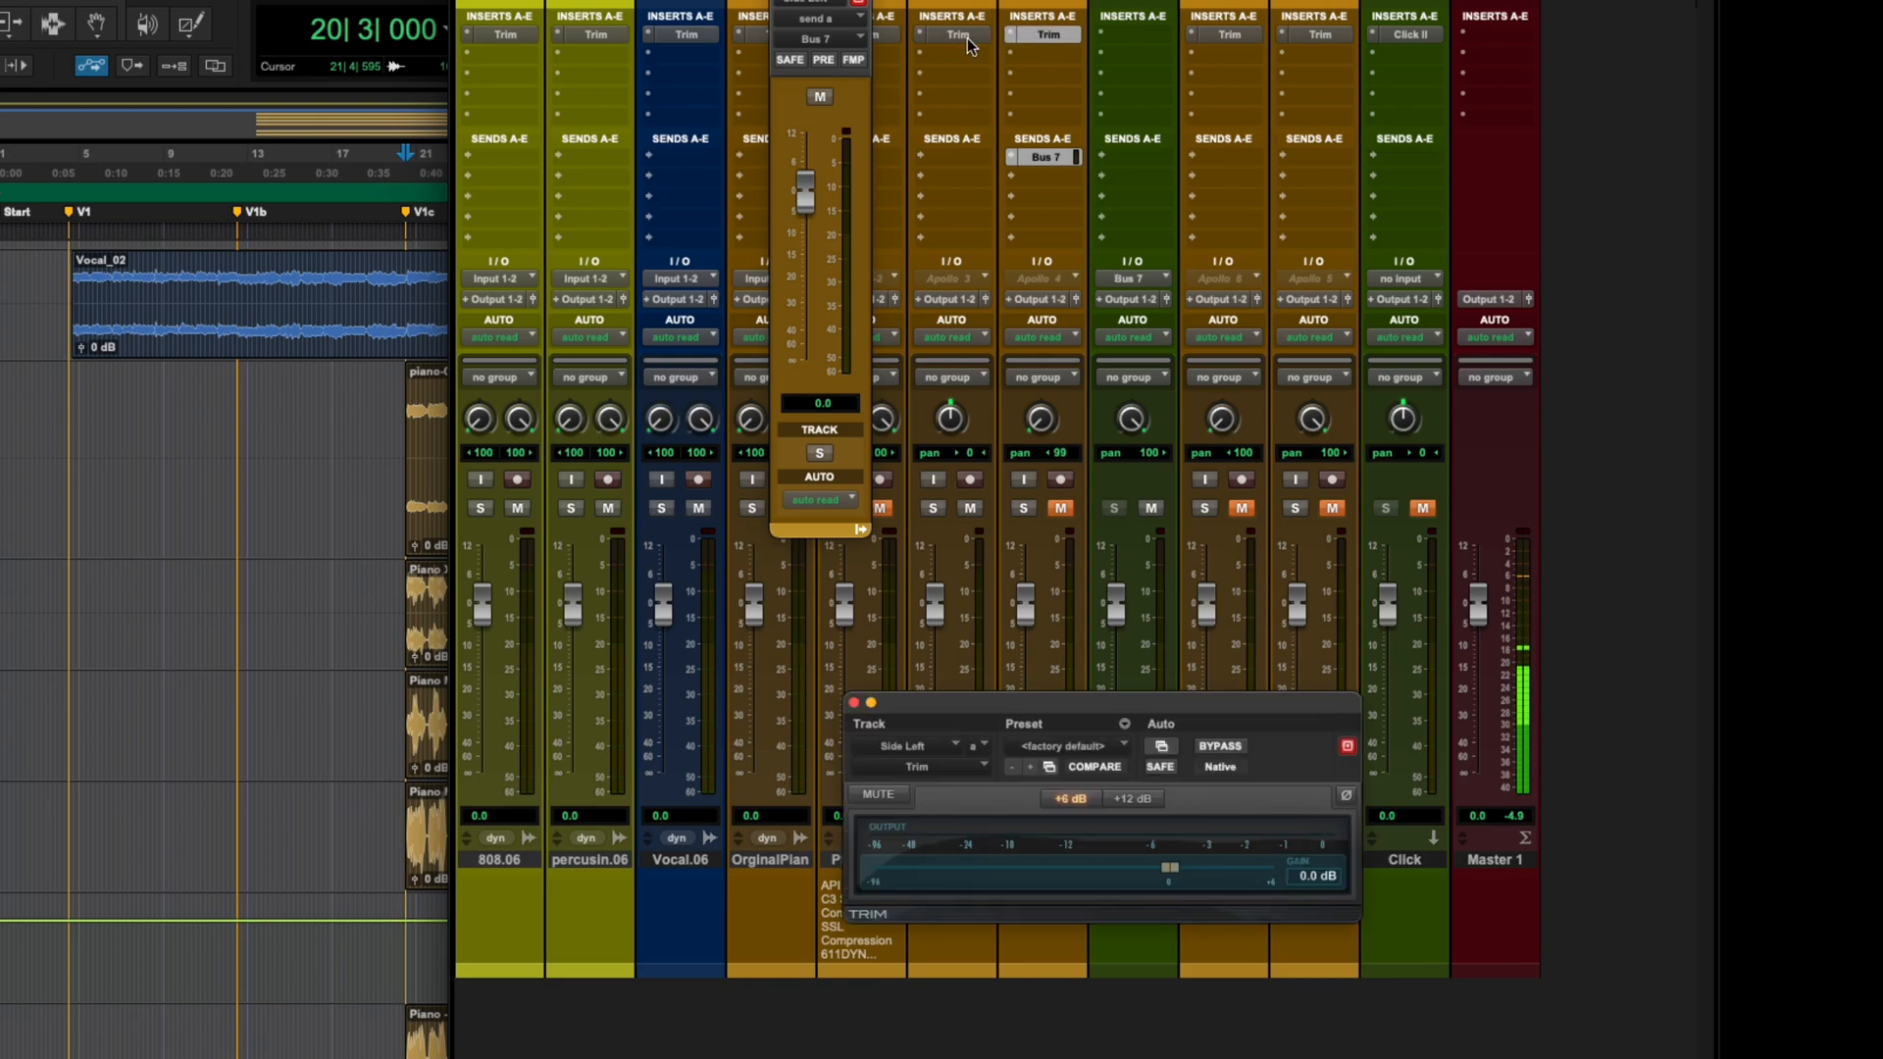
{"action": "left_click", "coordinate": [968, 37]}
{"action": "left_click", "coordinate": [1034, 37]}
{"action": "left_click", "coordinate": [971, 36]}
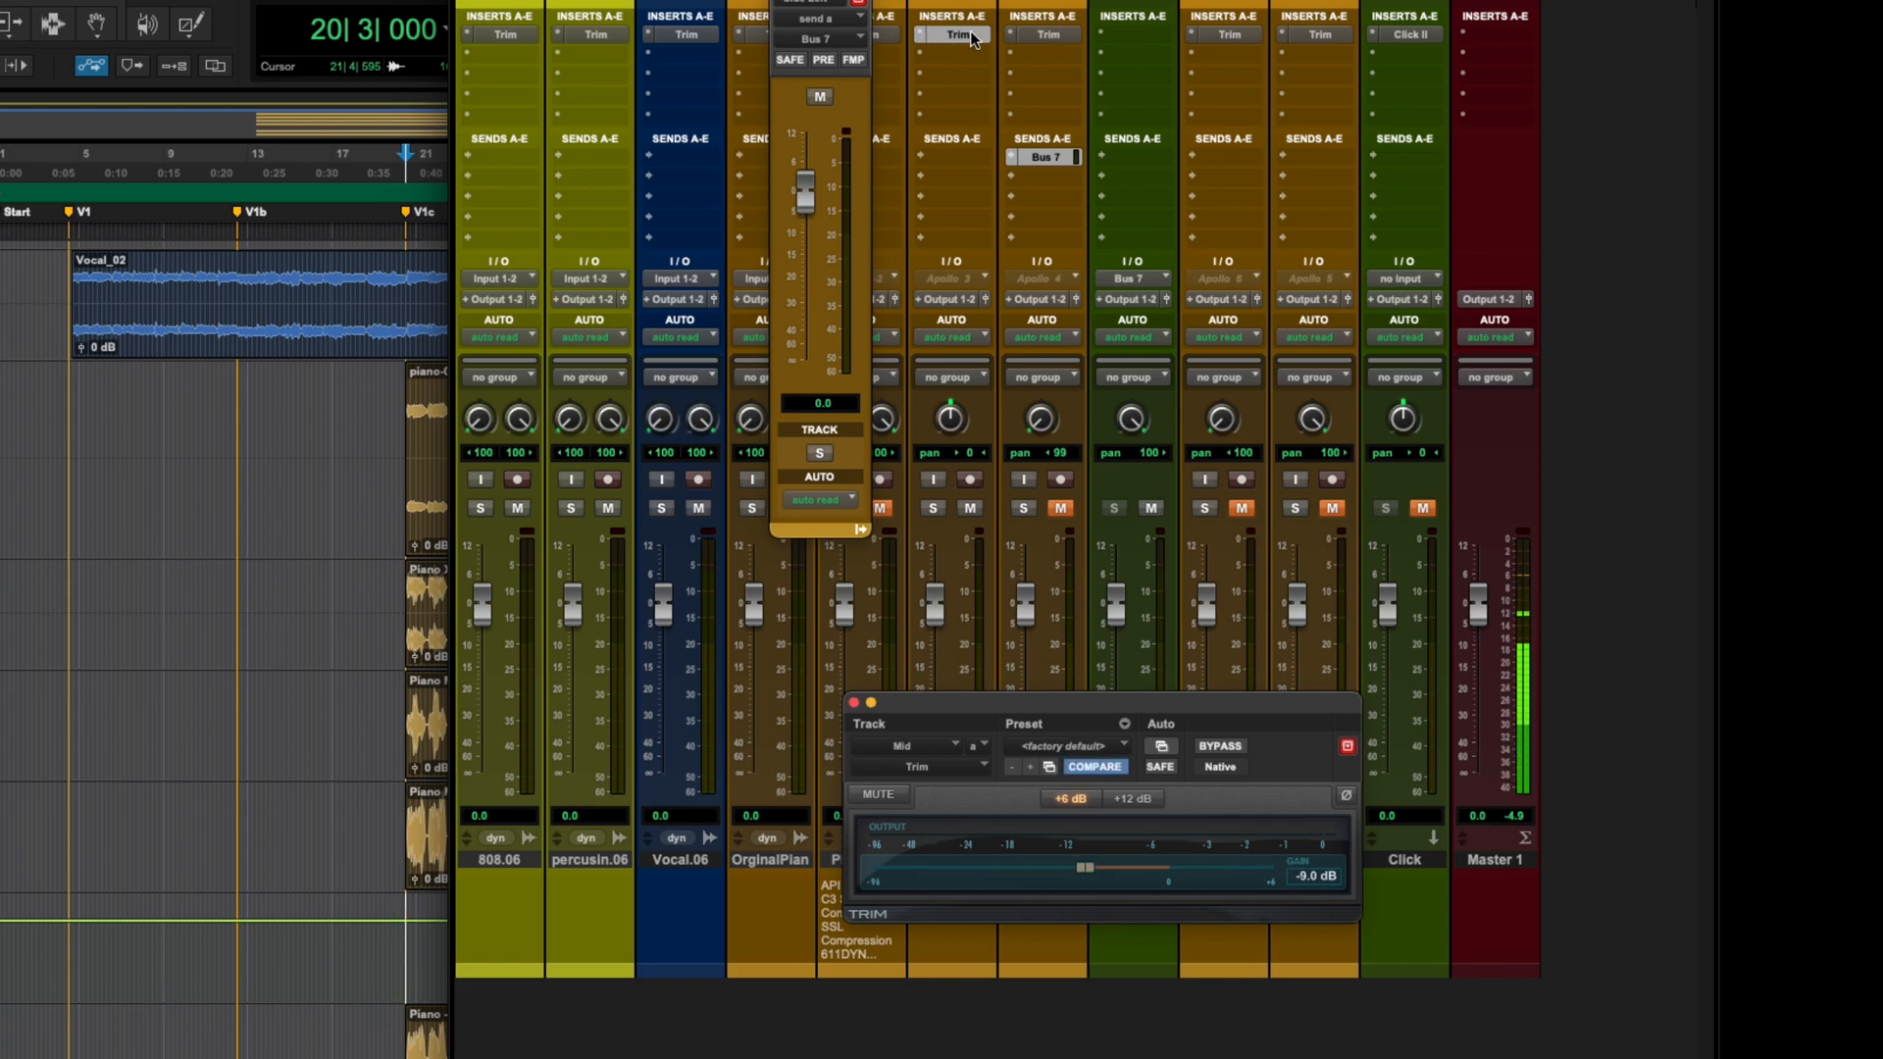
{"action": "left_click_drag", "start_coordinate": [967, 33], "coordinate": [1117, 40]}
{"action": "left_click", "coordinate": [1051, 40]}
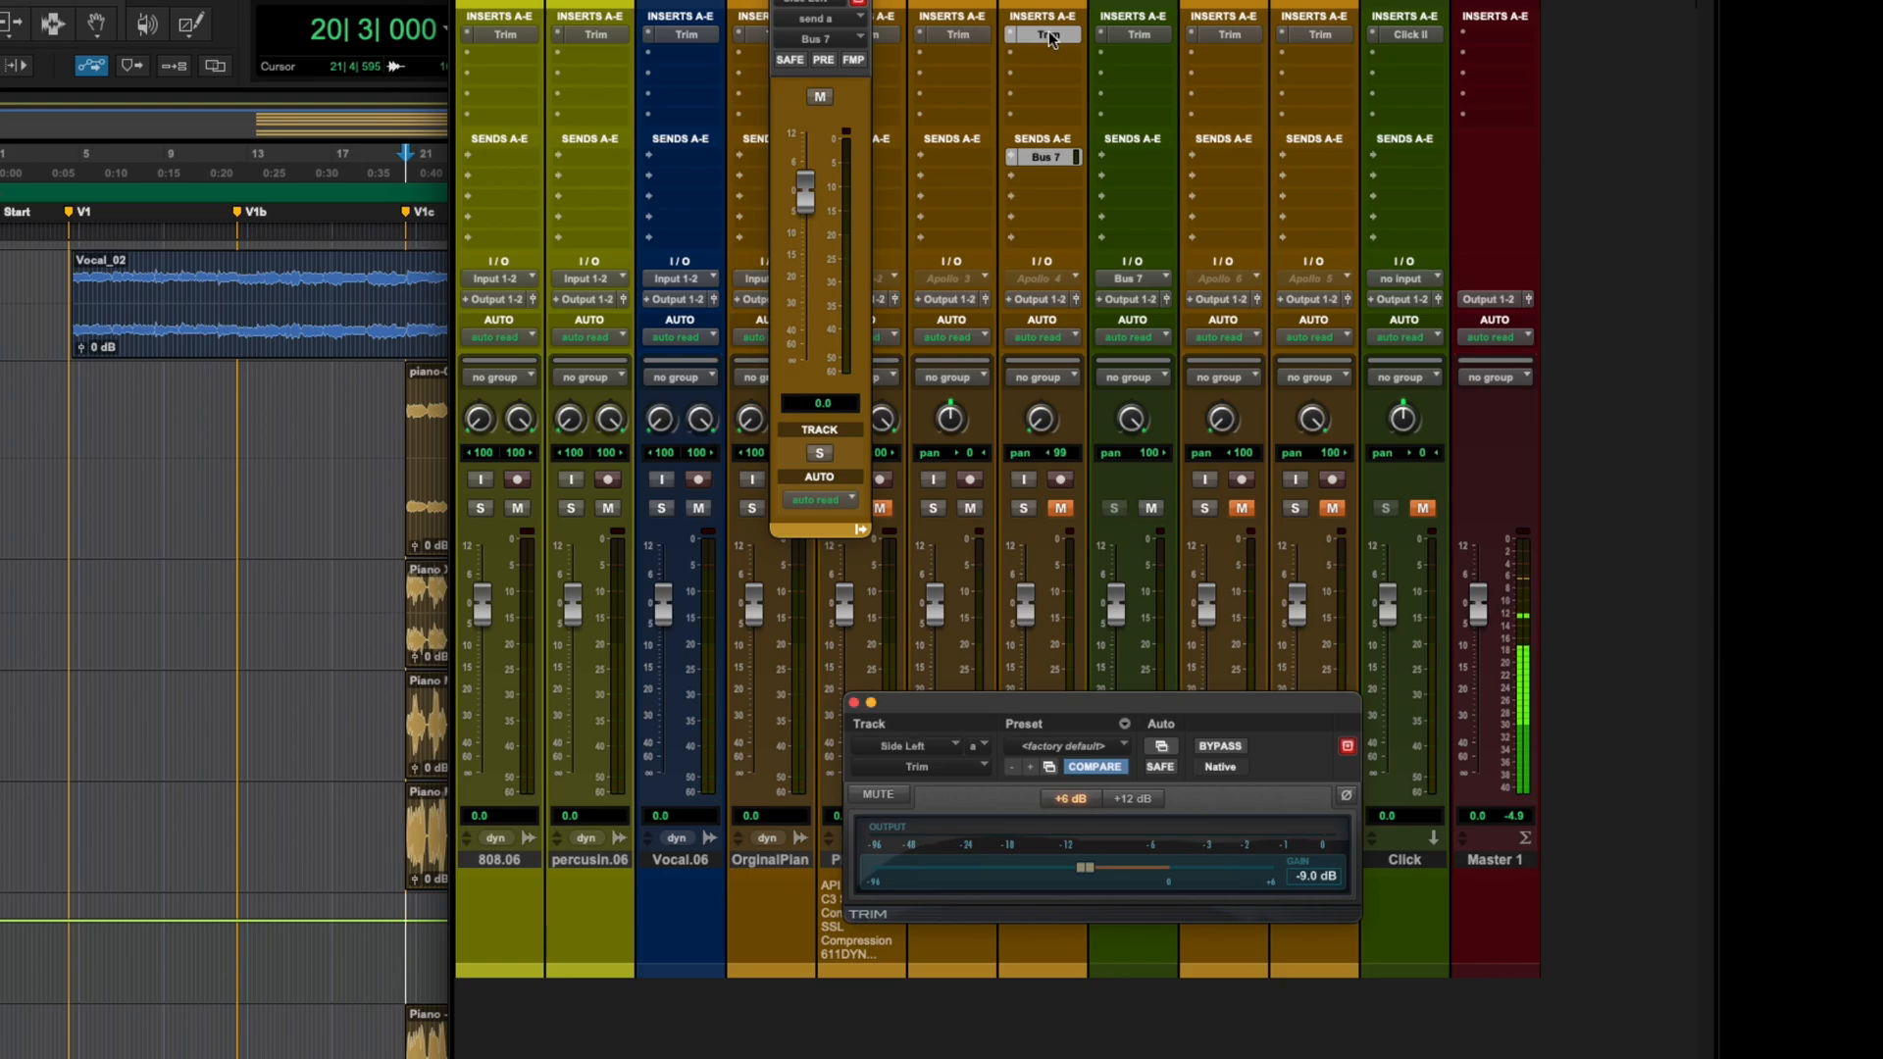
Step: Engage the polarity flip in the Side Right aux's Trim plug-in and close the plug-in window
{"action": "left_click", "coordinate": [1140, 36]}
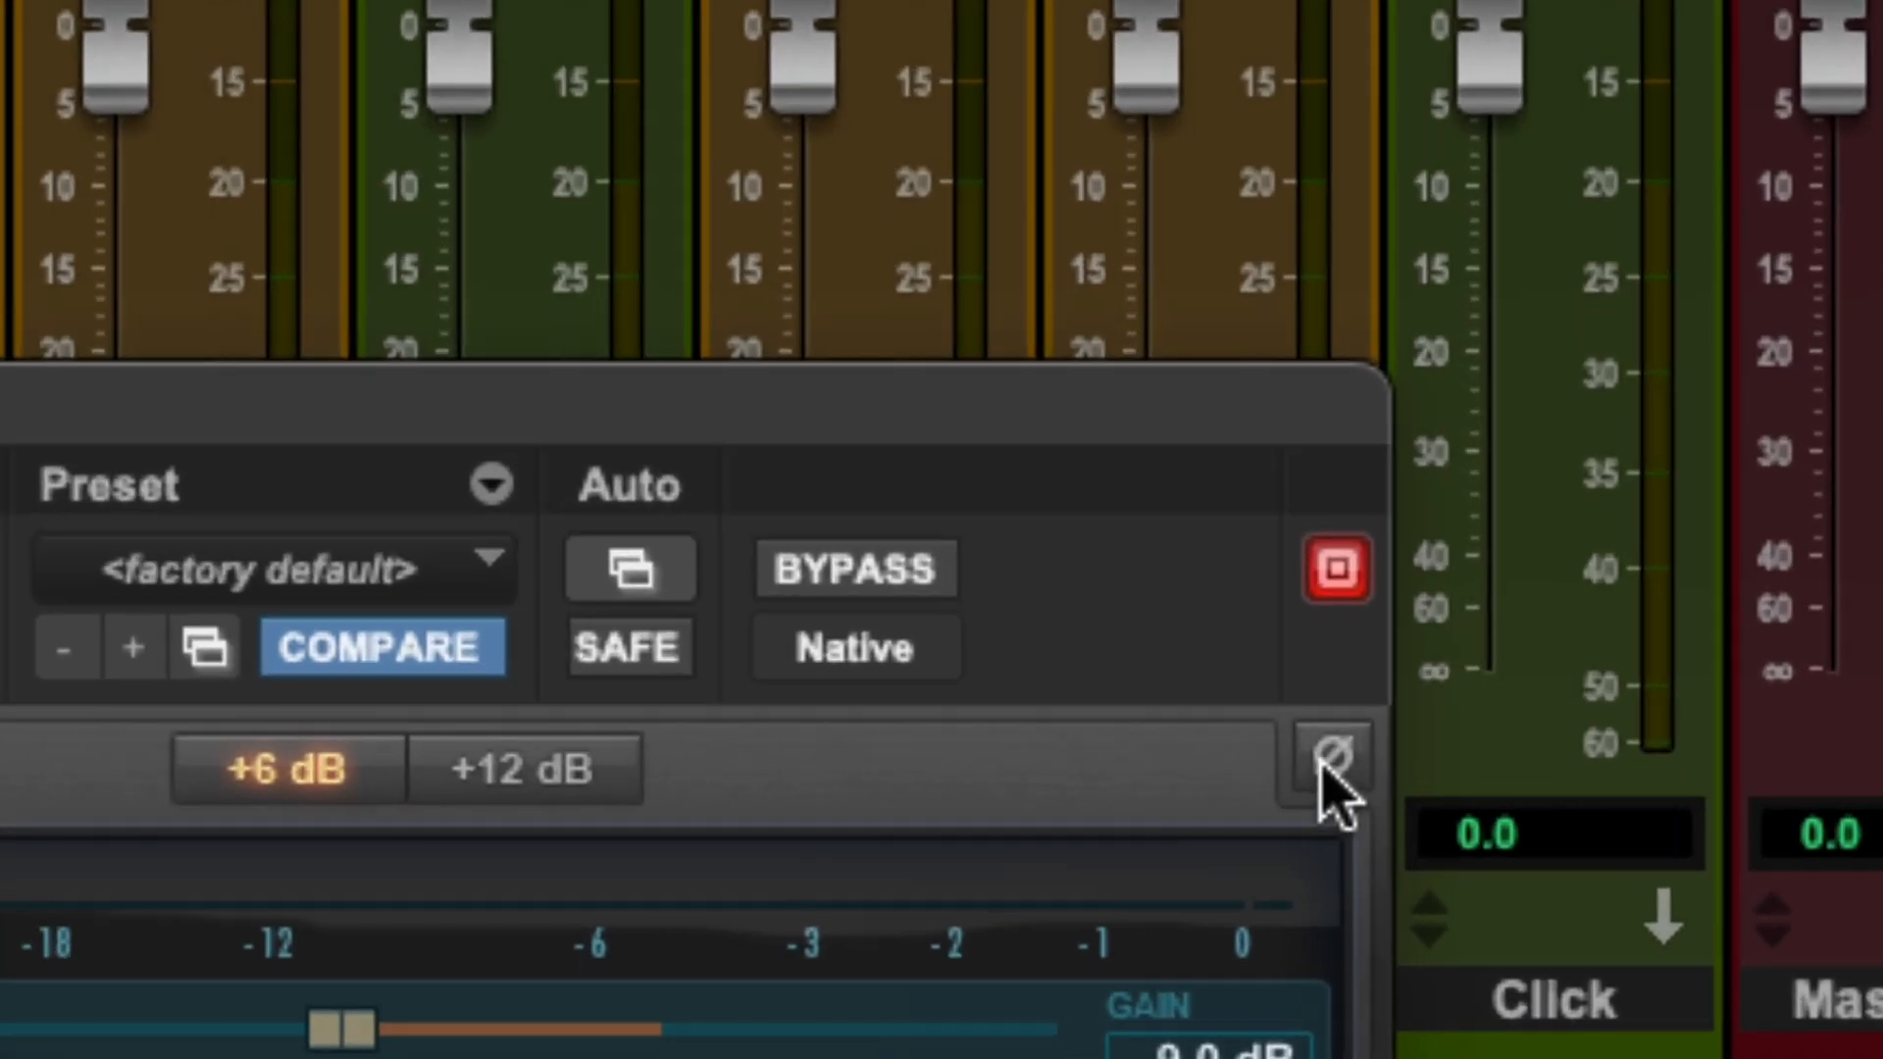
{"action": "left_click", "coordinate": [1333, 761]}
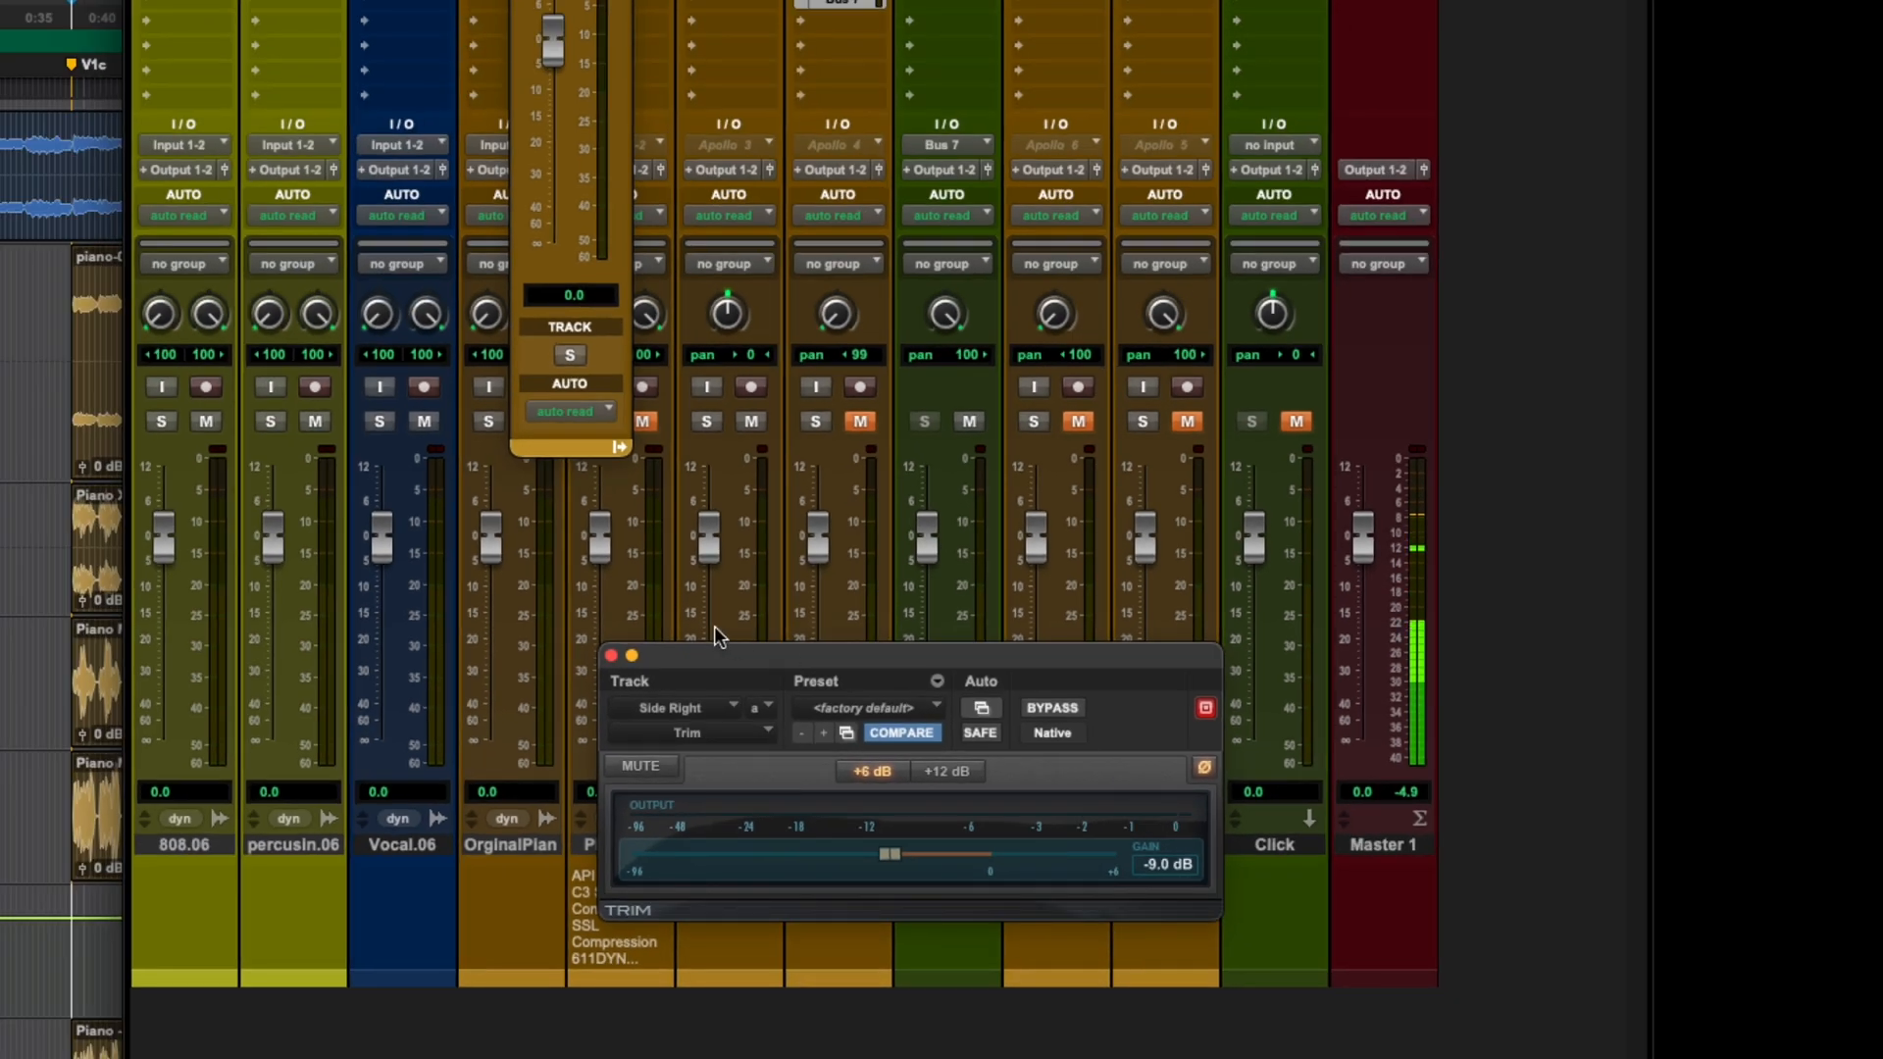
{"action": "left_click", "coordinate": [611, 656]}
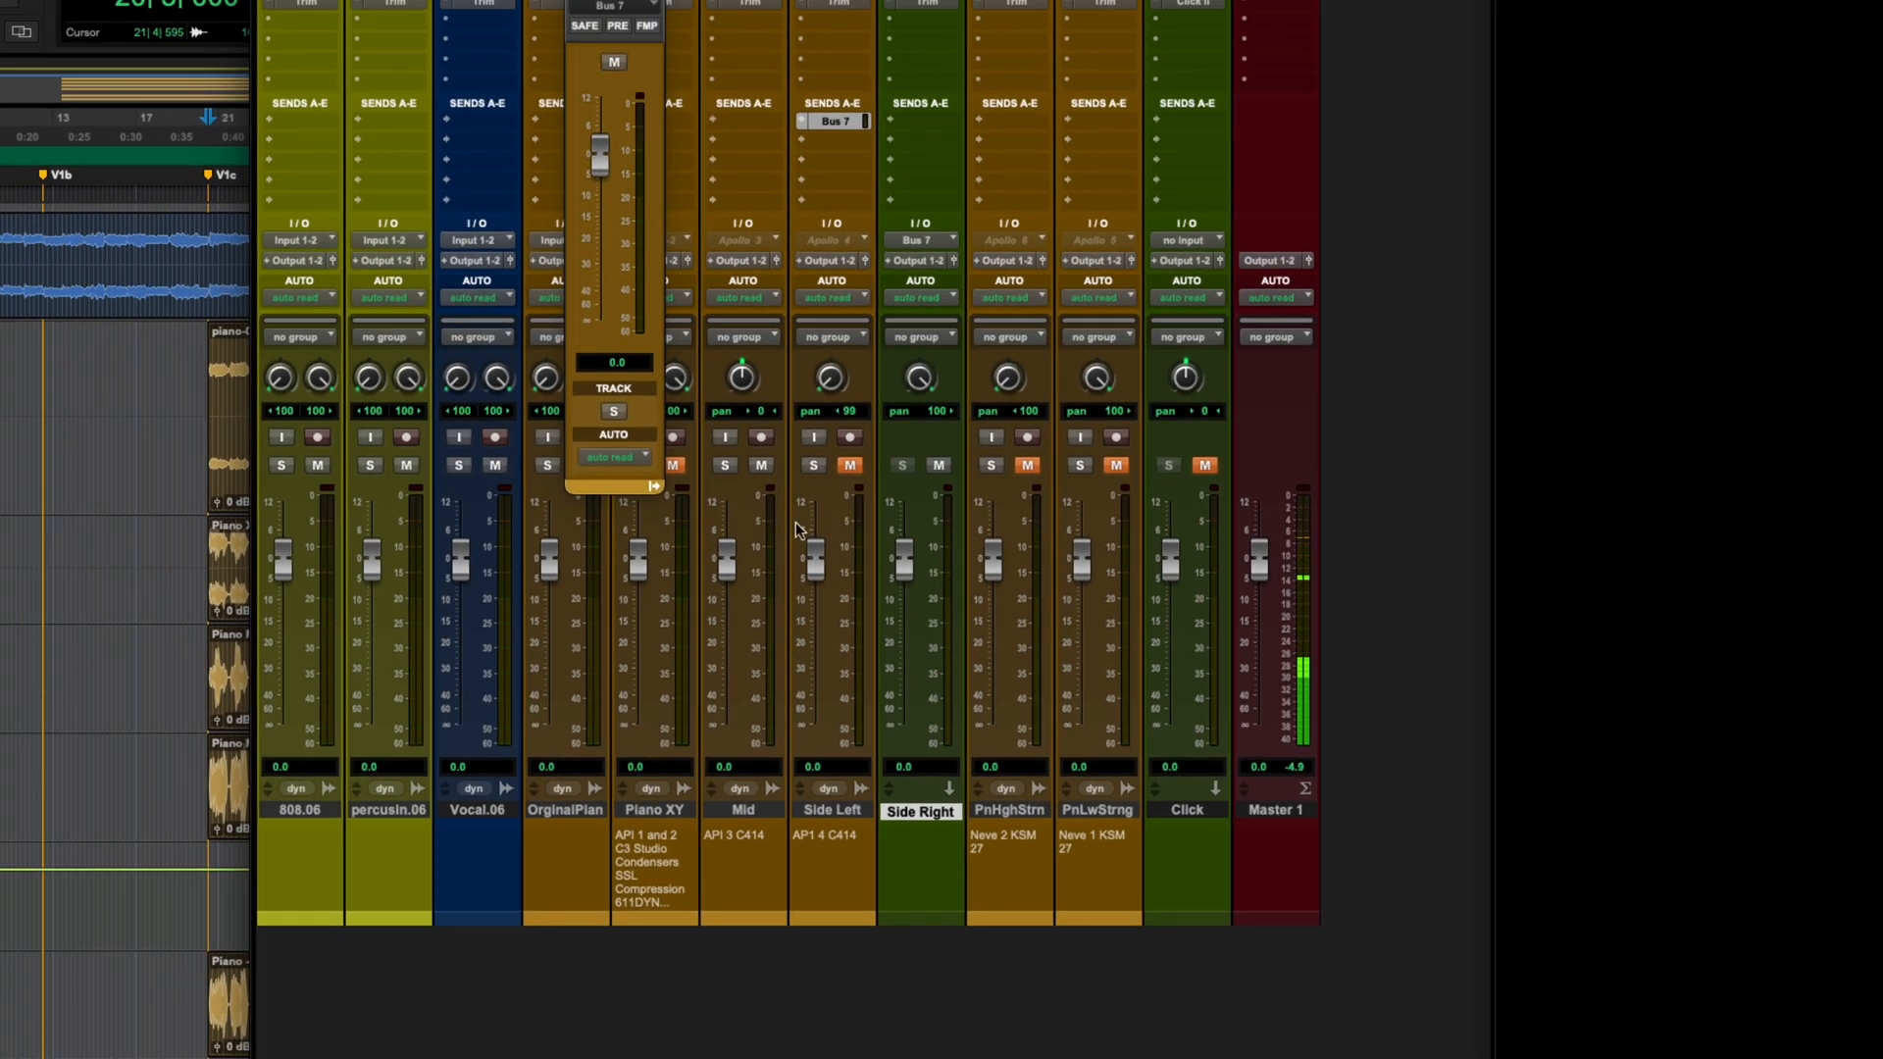
Step: Audition the MS piano with Side Left unmuted and soloed together with Mid, setting Side Left's volume to +0.7 dB
{"action": "left_click", "coordinate": [850, 465]}
{"action": "left_click", "coordinate": [849, 466]}
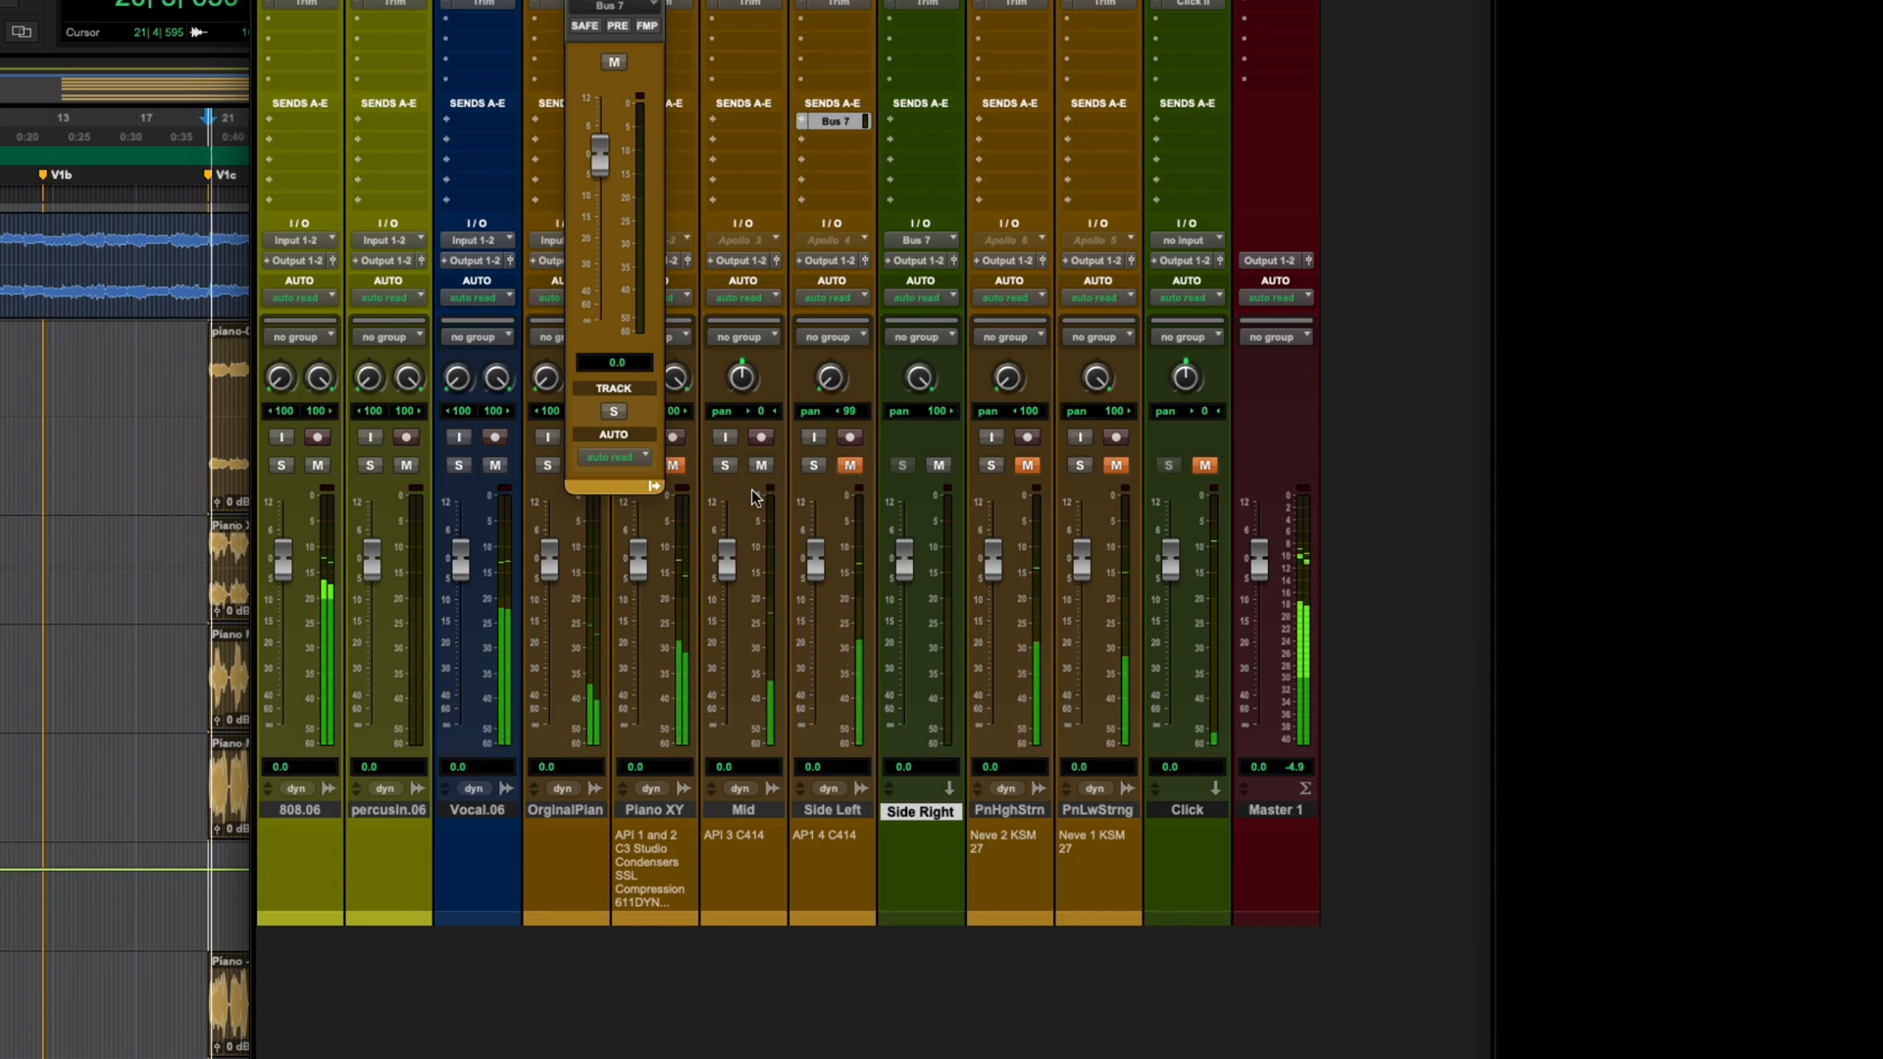
{"action": "left_click", "coordinate": [725, 465]}
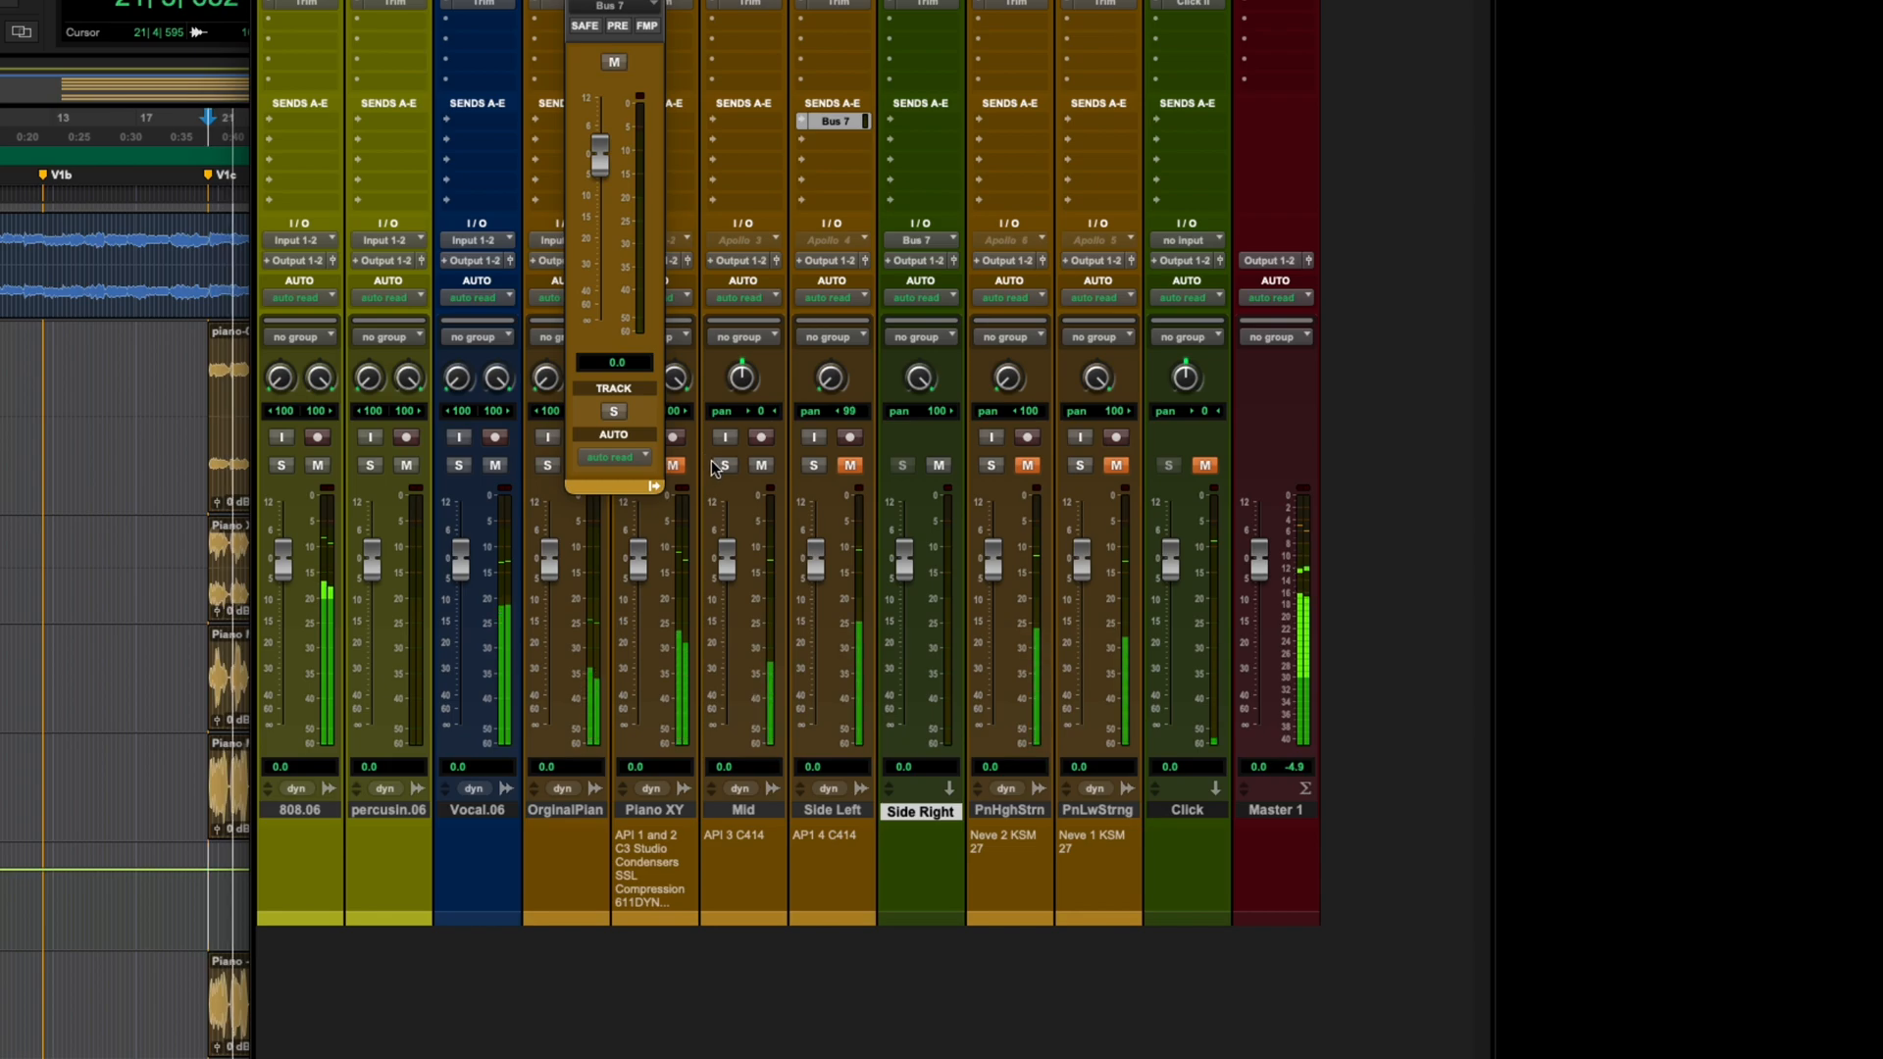
{"action": "left_click", "coordinate": [814, 465]}
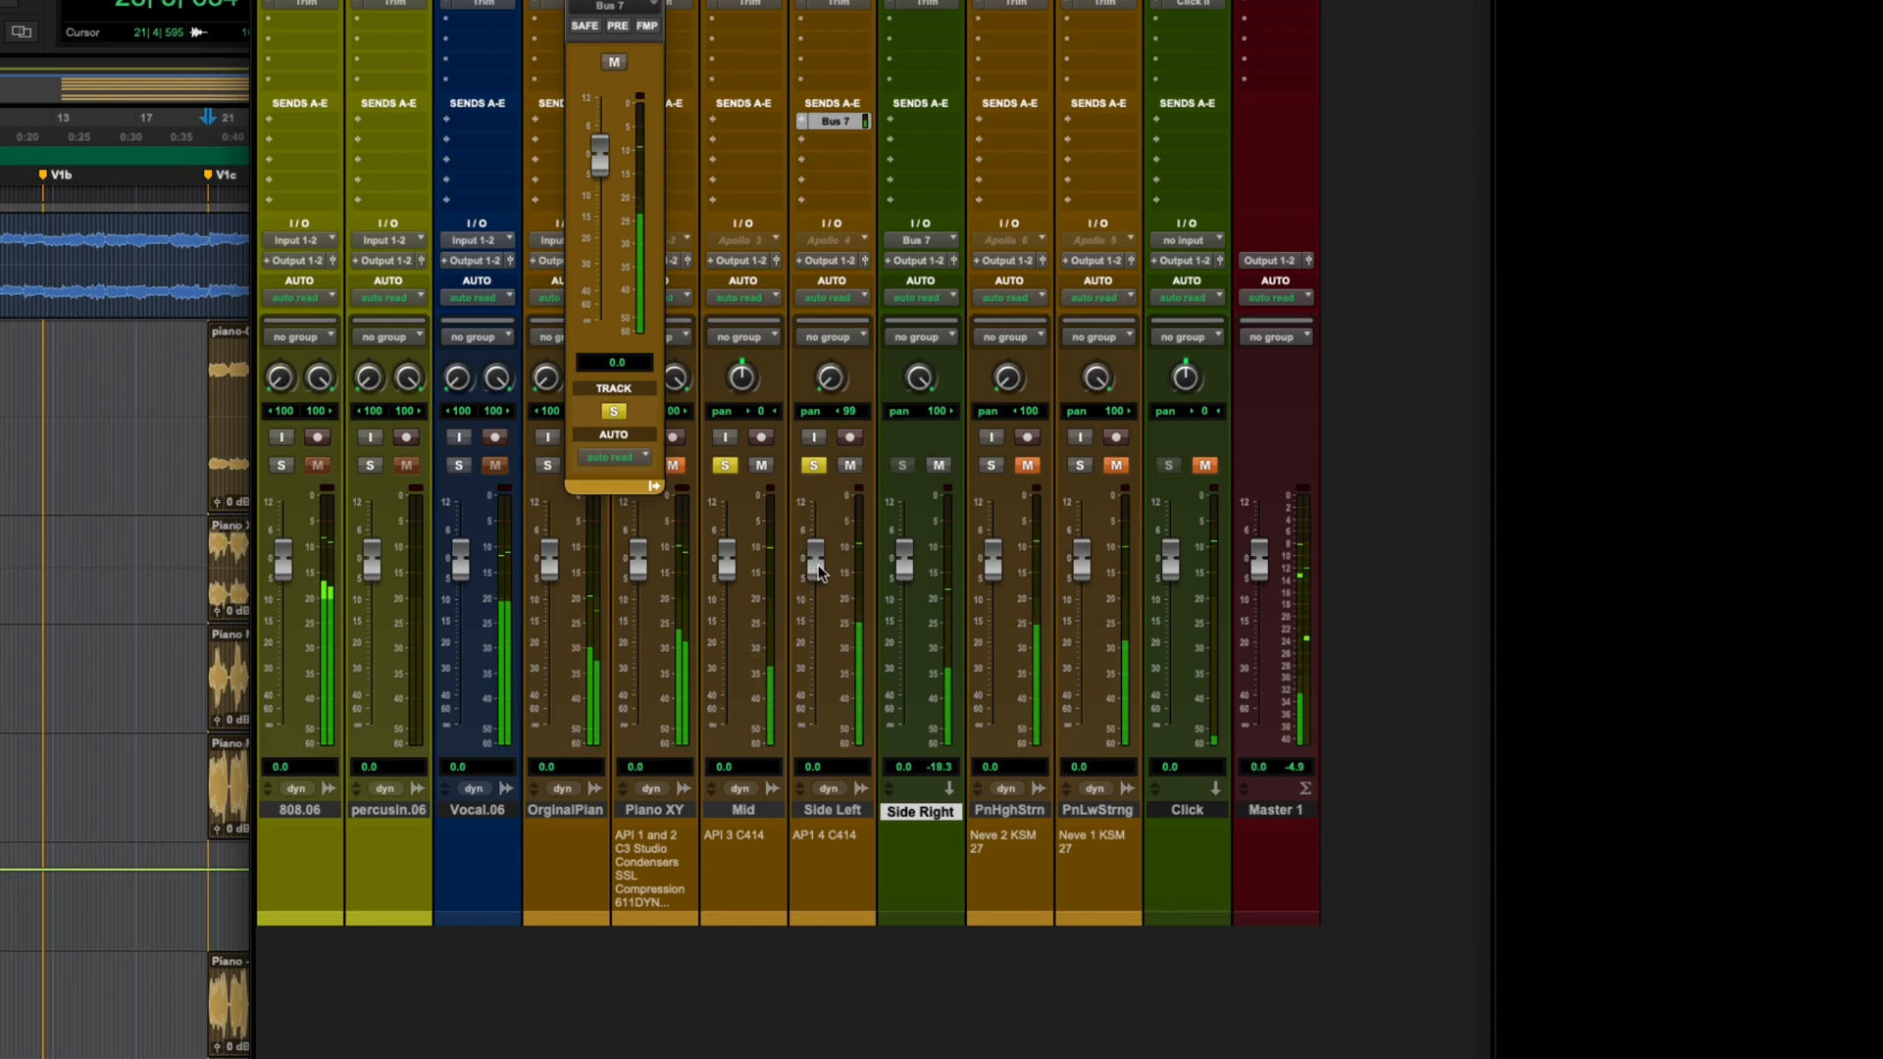
{"action": "mouse_move", "coordinate": [815, 565]}
{"action": "left_mouse_down"}
{"action": "mouse_move", "coordinate": [824, 752]}
{"action": "mouse_move", "coordinate": [839, 563]}
{"action": "left_mouse_up"}
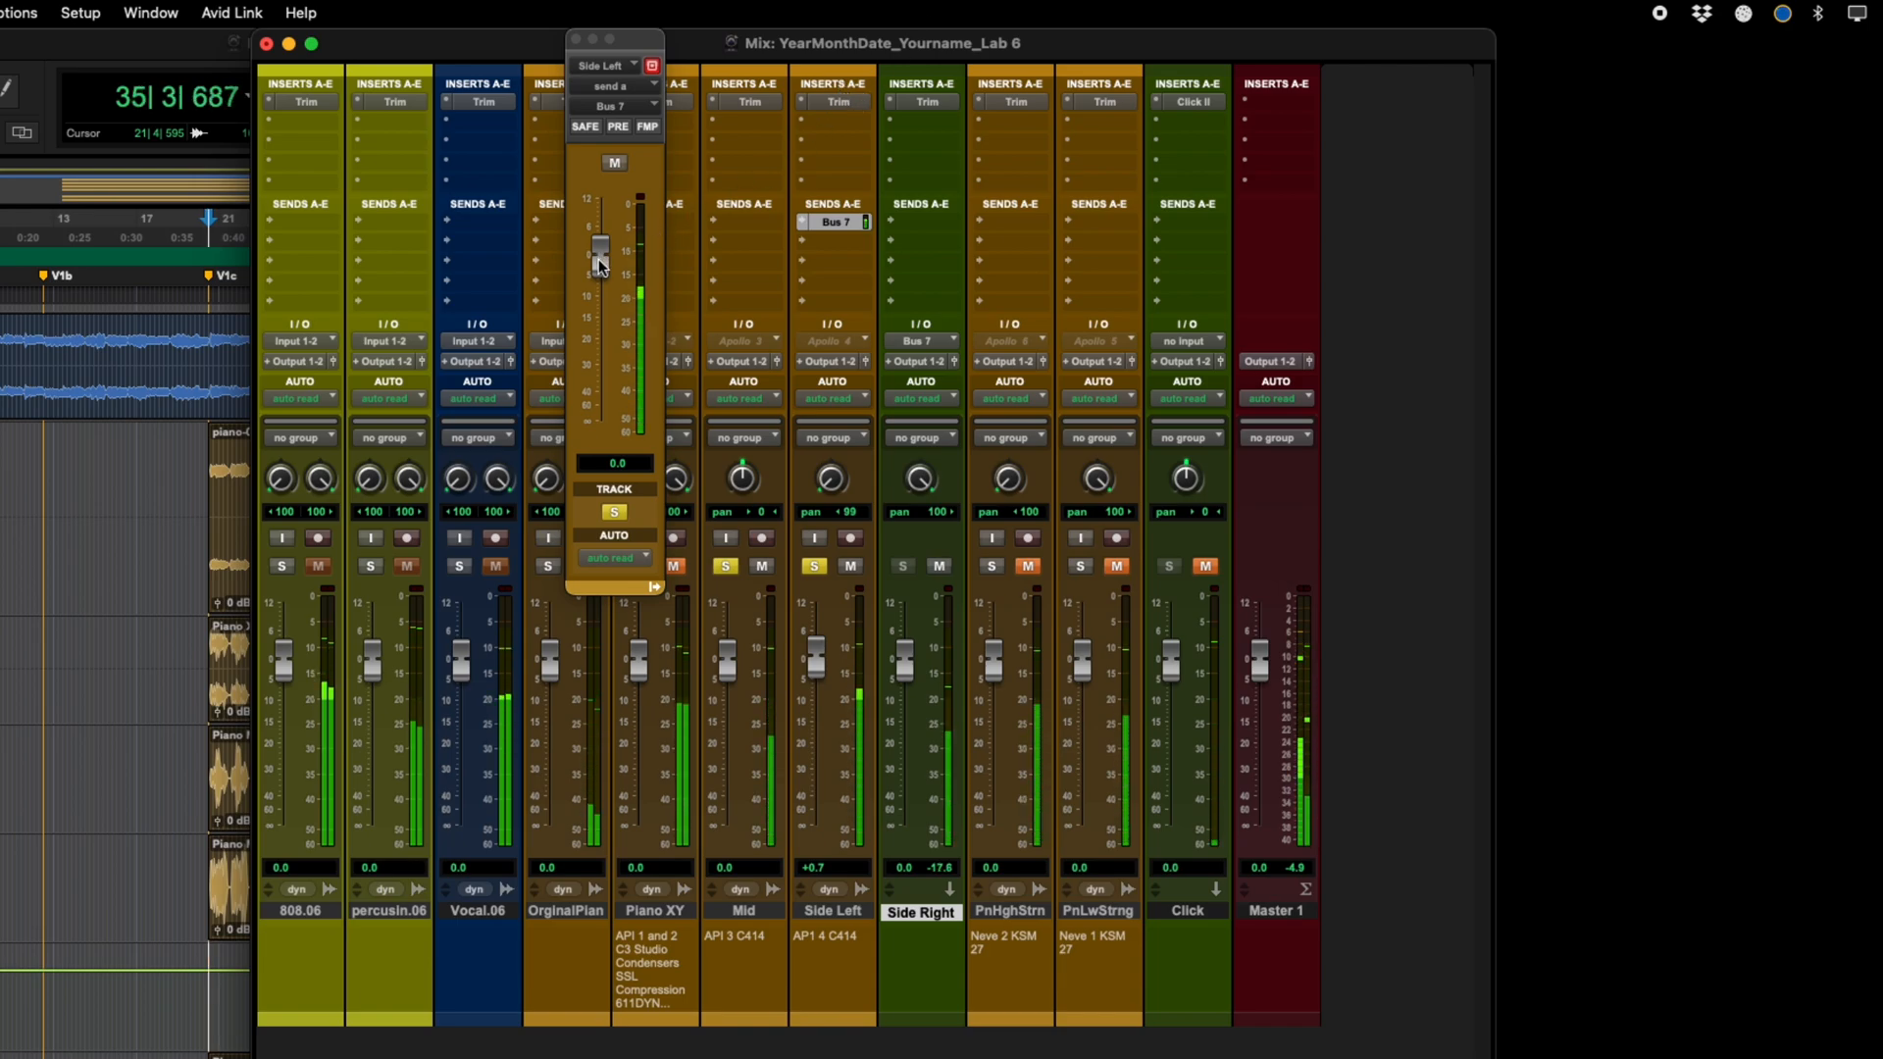
Step: Compare the MS piano playback with the polarity flip in the Side Right Trim plug-in off and on
{"action": "left_click", "coordinate": [845, 98]}
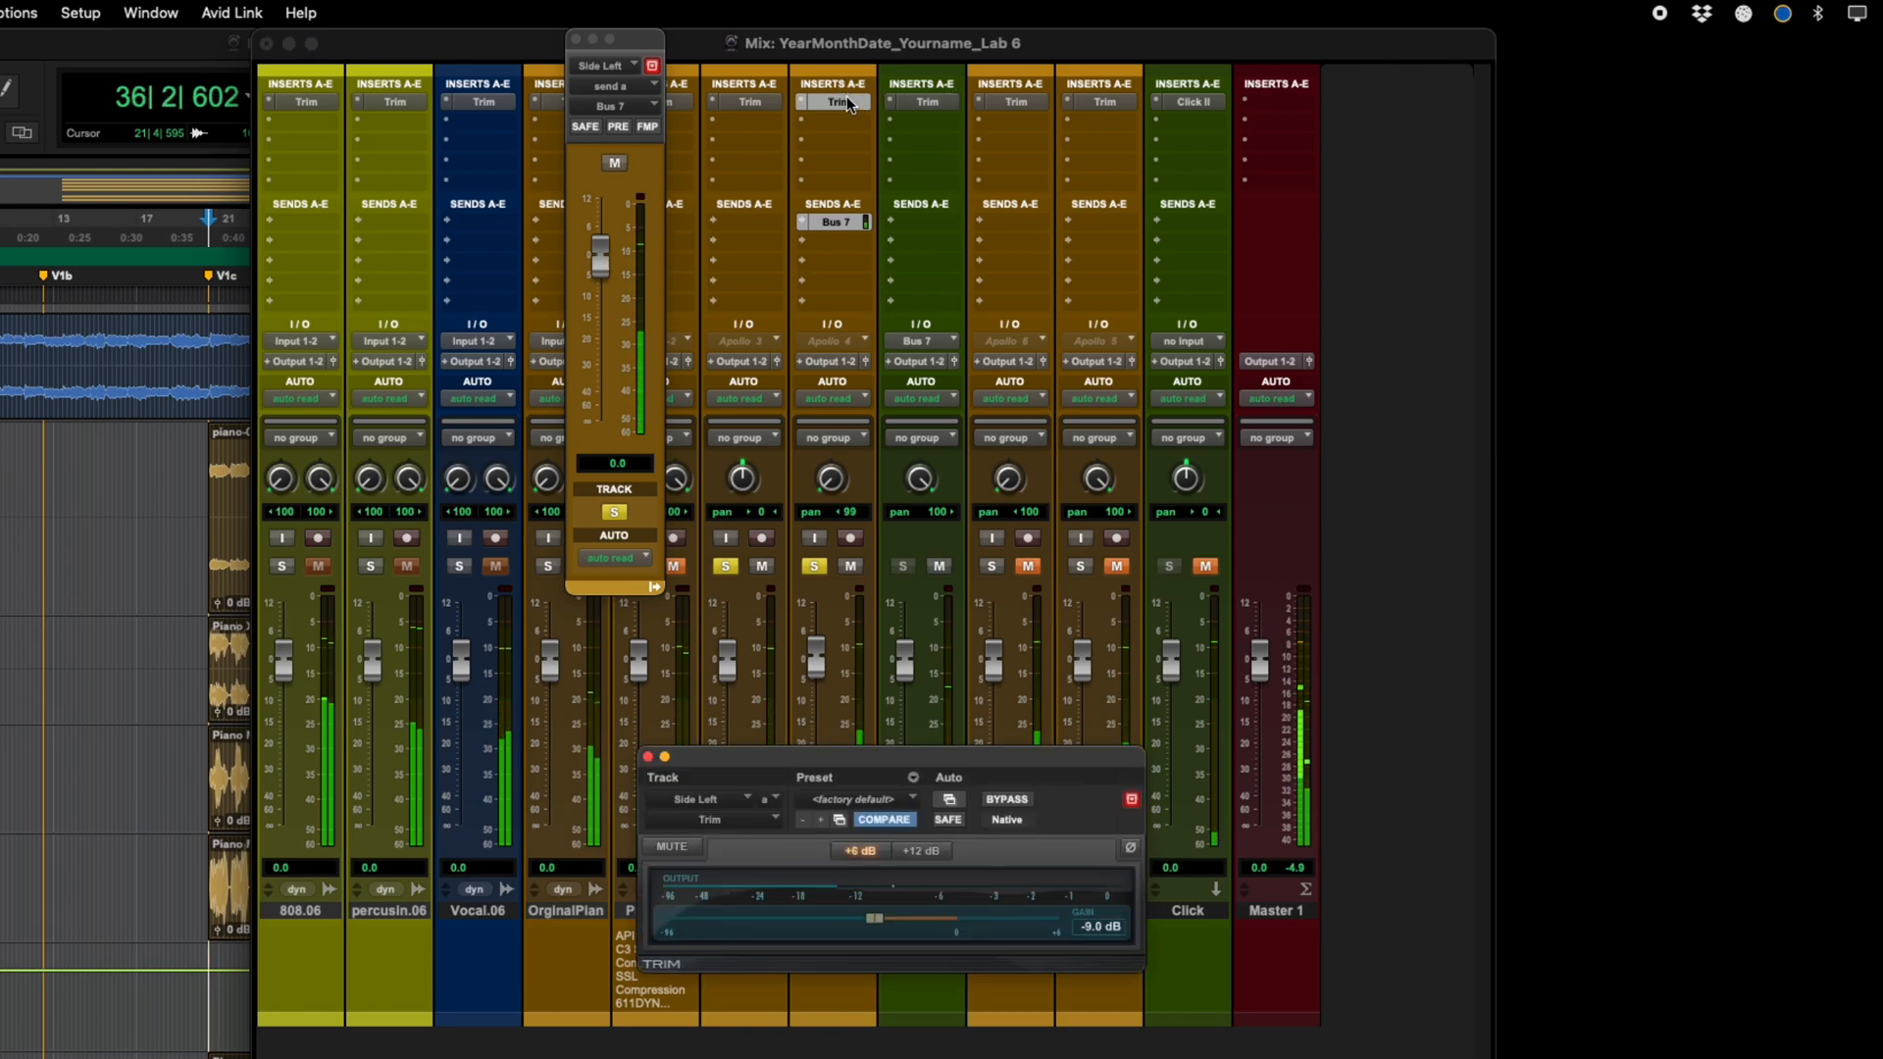
{"action": "left_click", "coordinate": [926, 99]}
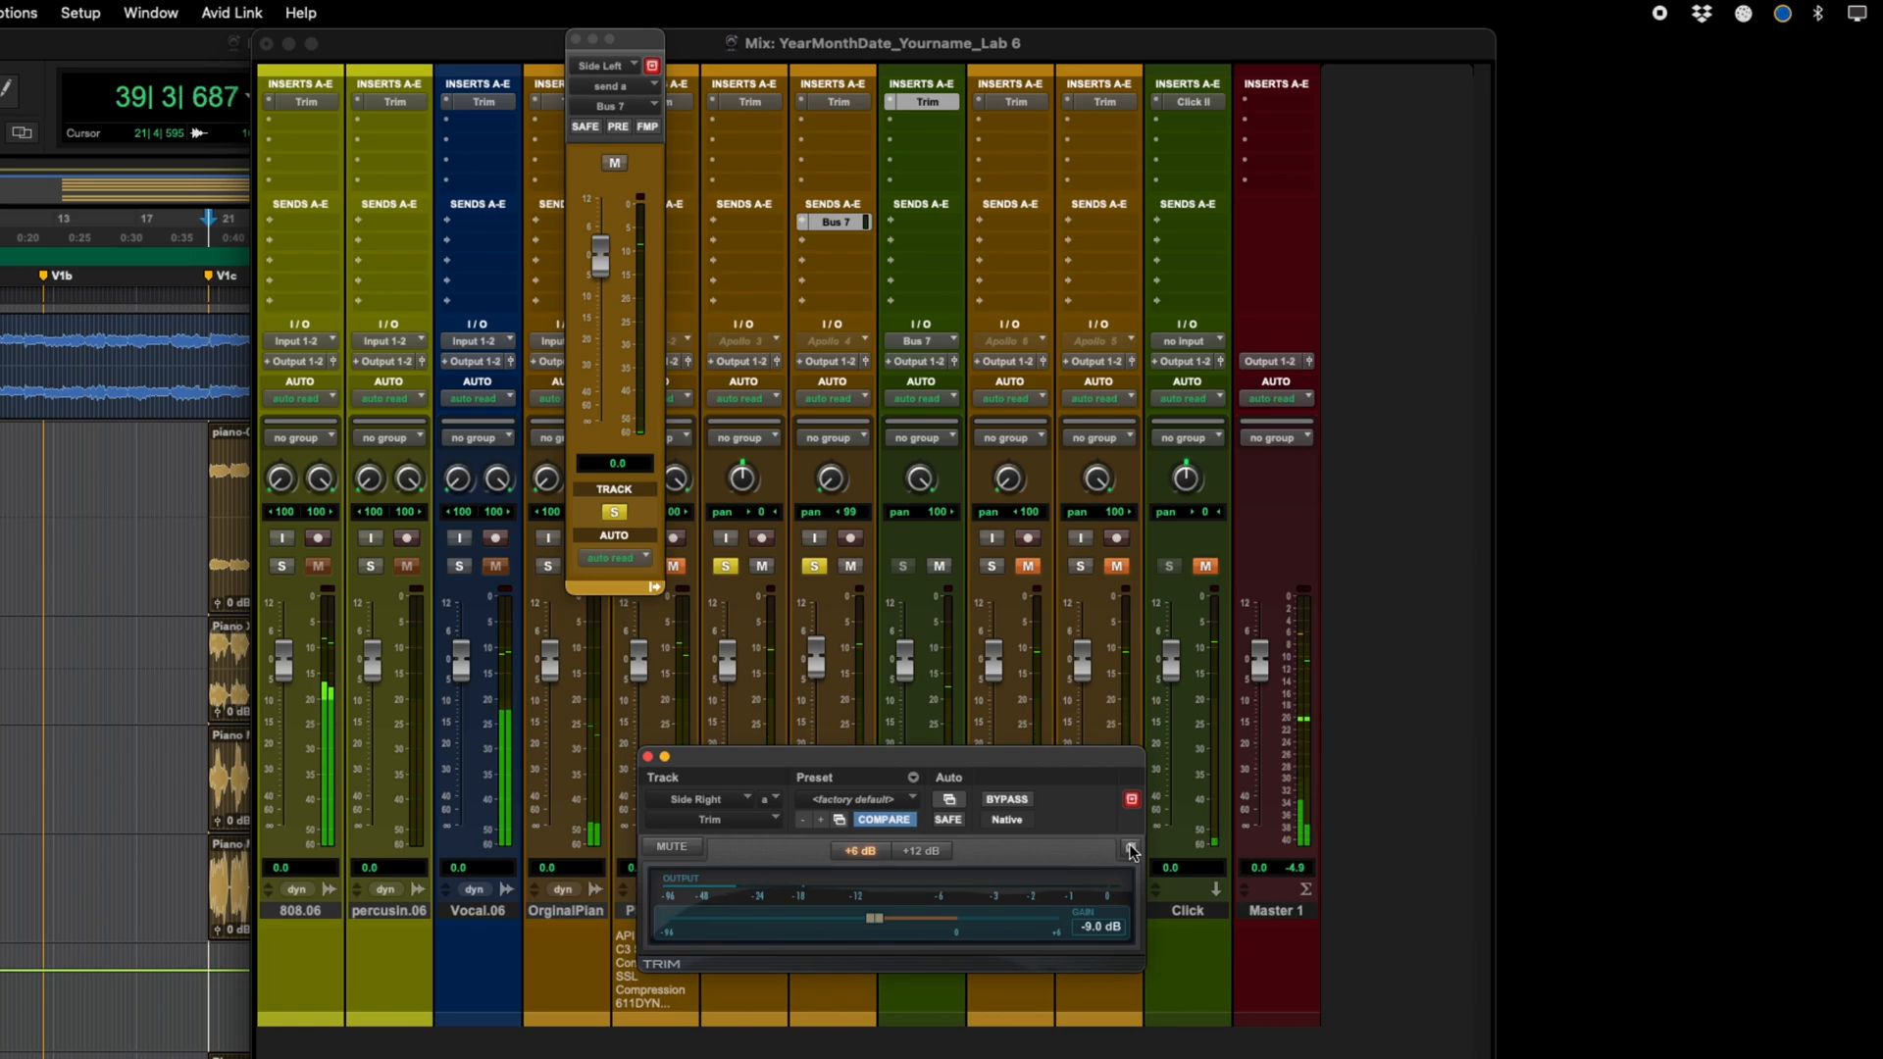
{"action": "key", "text": "space"}
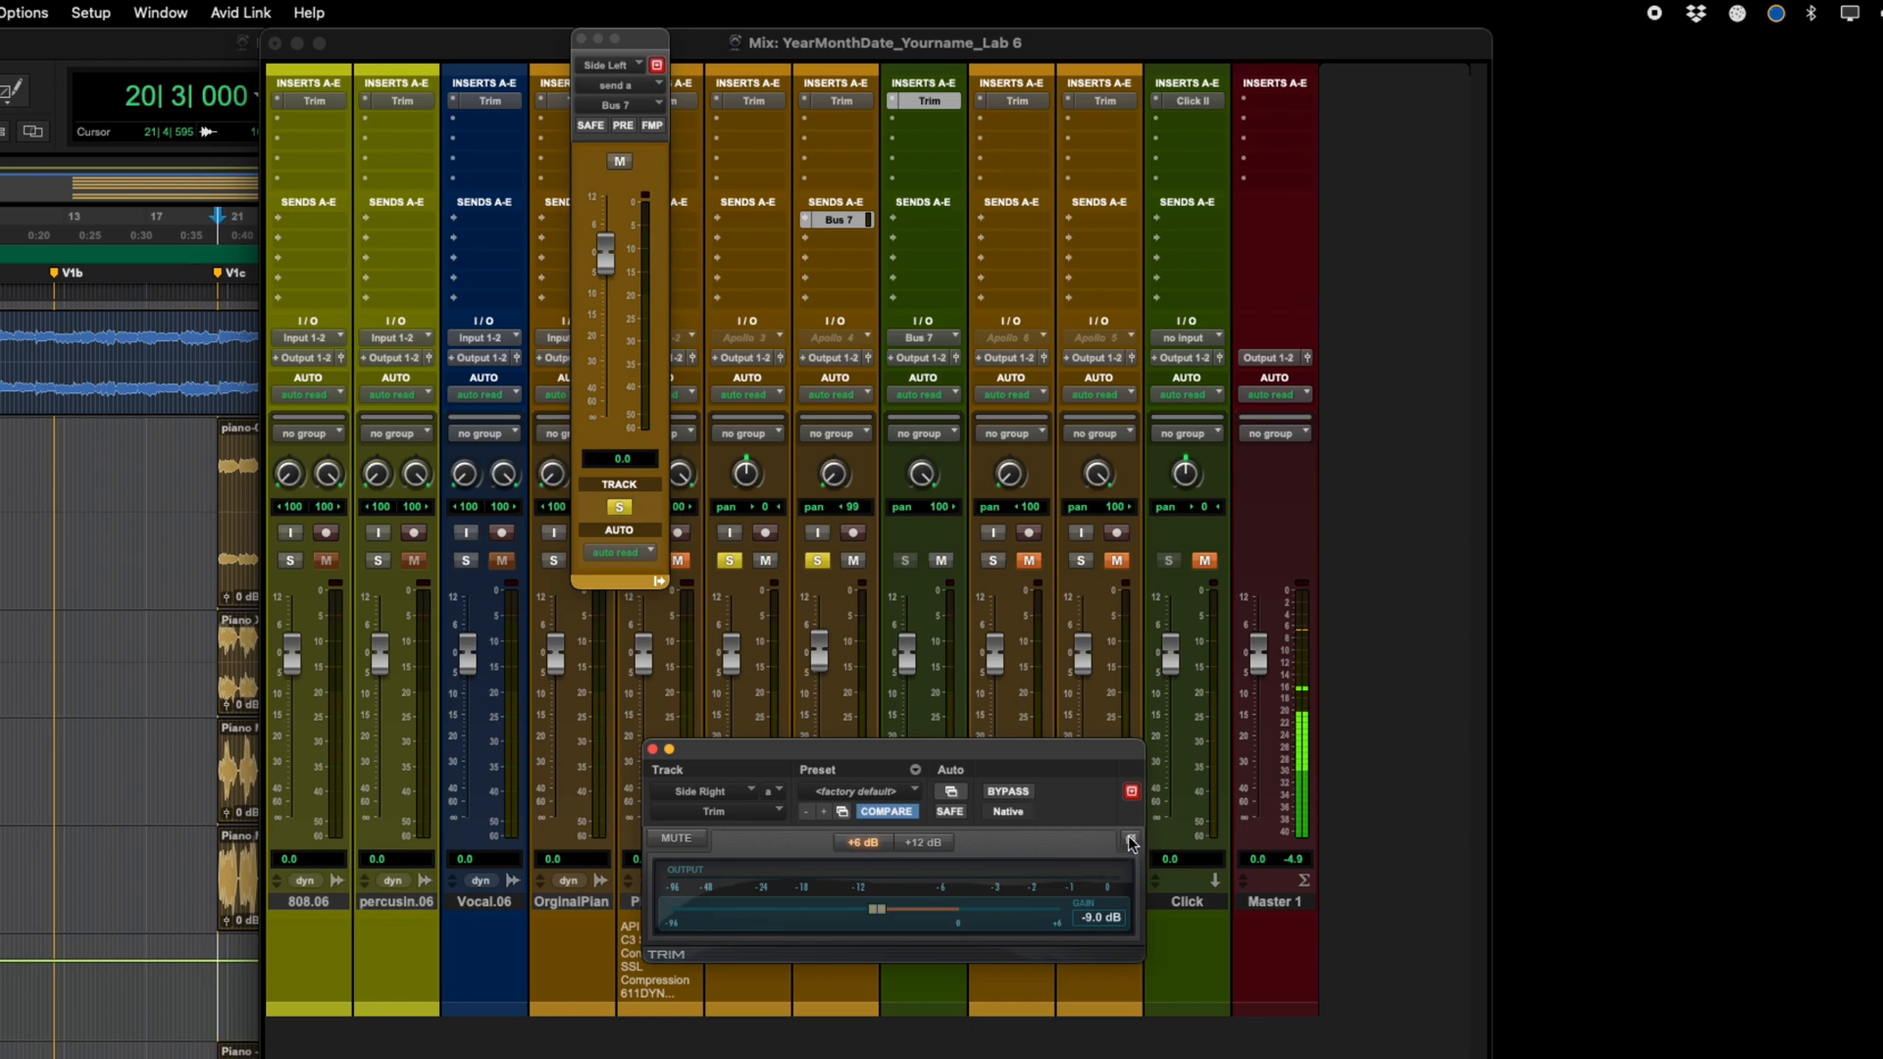
{"action": "key", "text": "space"}
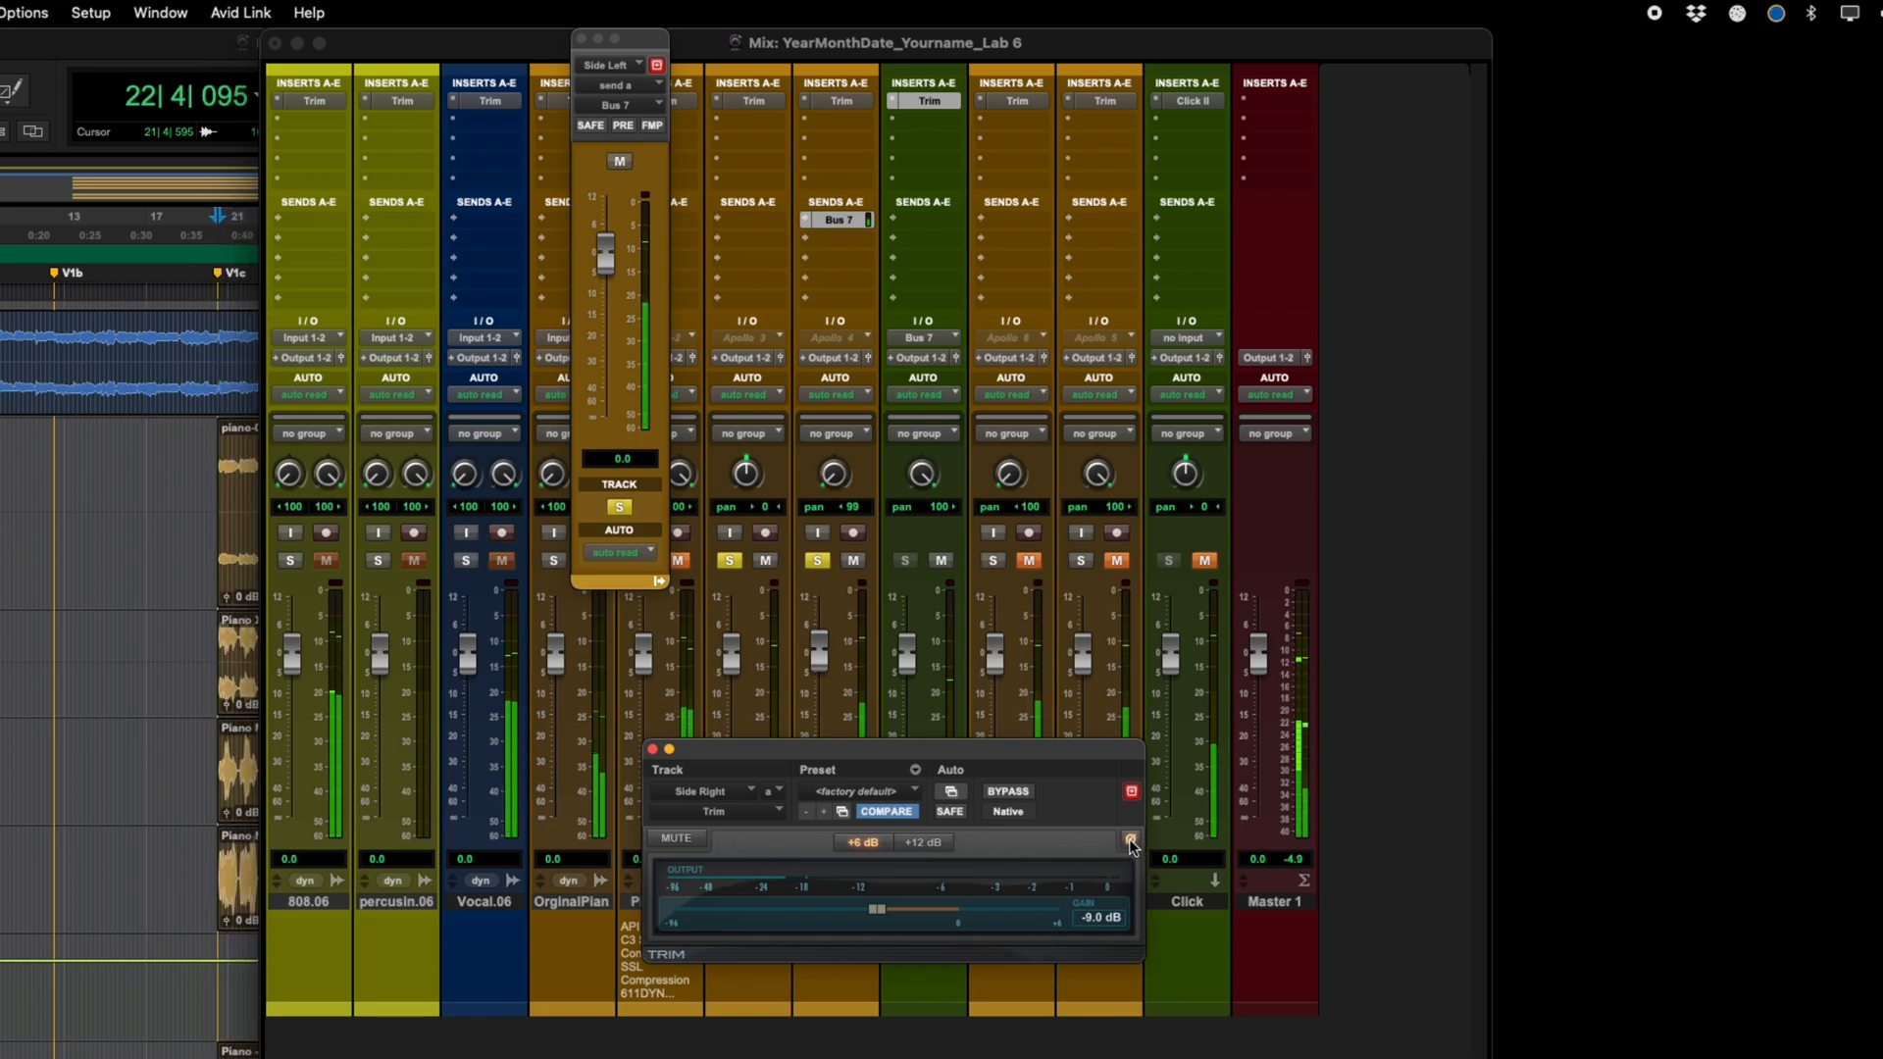
Step: Sweep Side Left's volume up and down to demonstrate the mid-side balance, close the Trim plug-in, and leave the volume at -1.7 dB
{"action": "left_click_drag", "start_coordinate": [819, 650], "coordinate": [824, 618]}
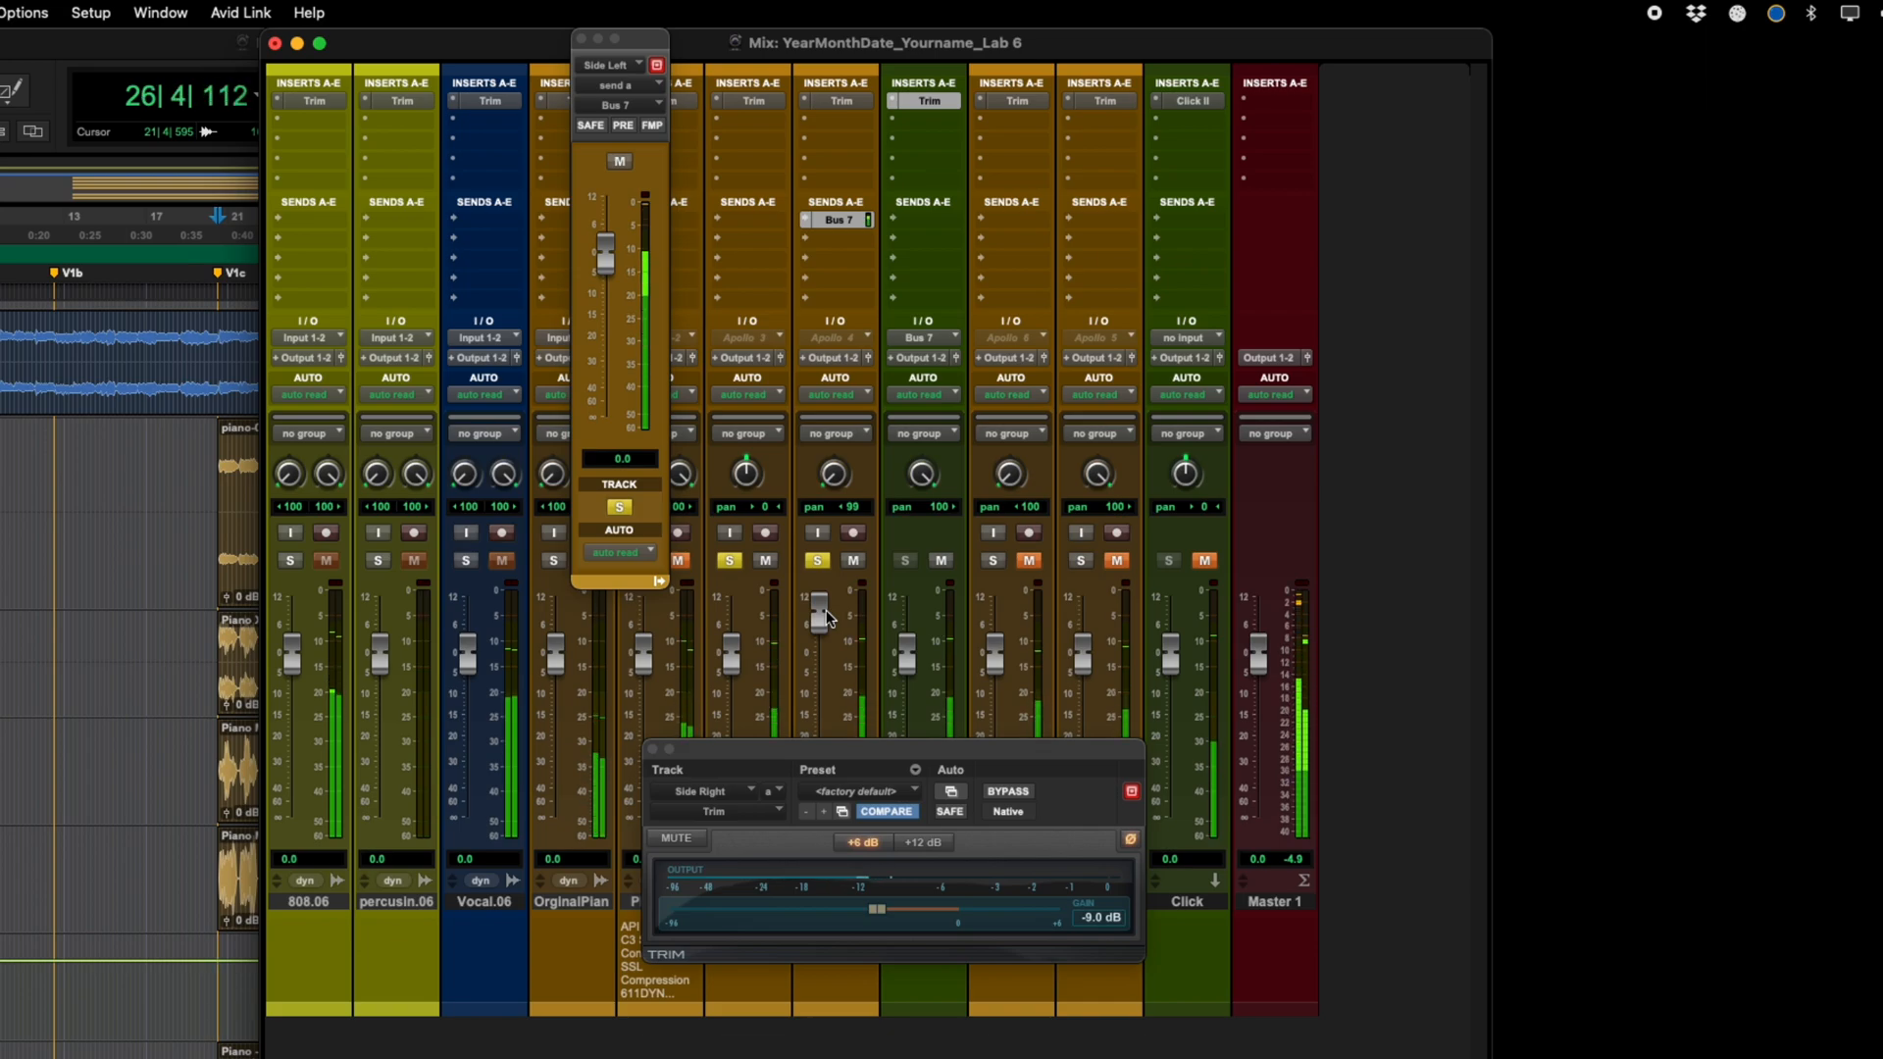
{"action": "left_click_drag", "start_coordinate": [827, 618], "coordinate": [822, 803]}
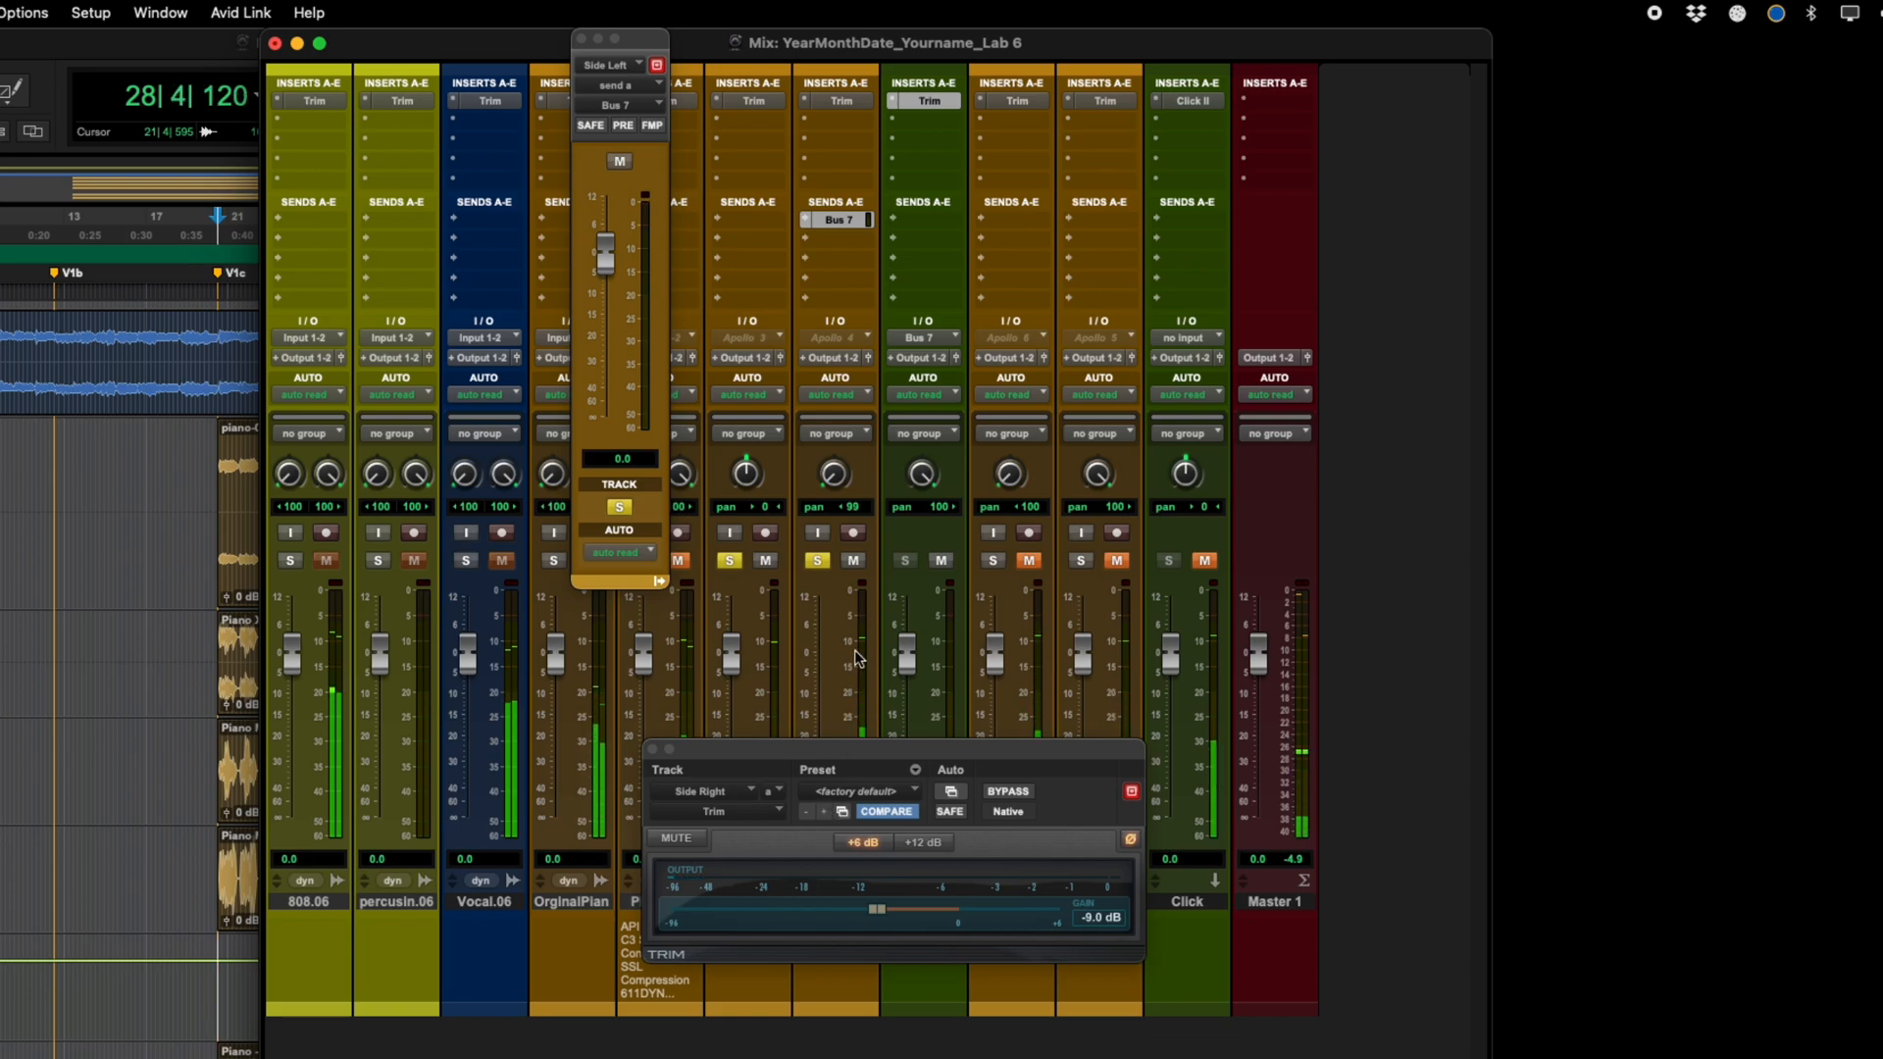
{"action": "key", "text": "space"}
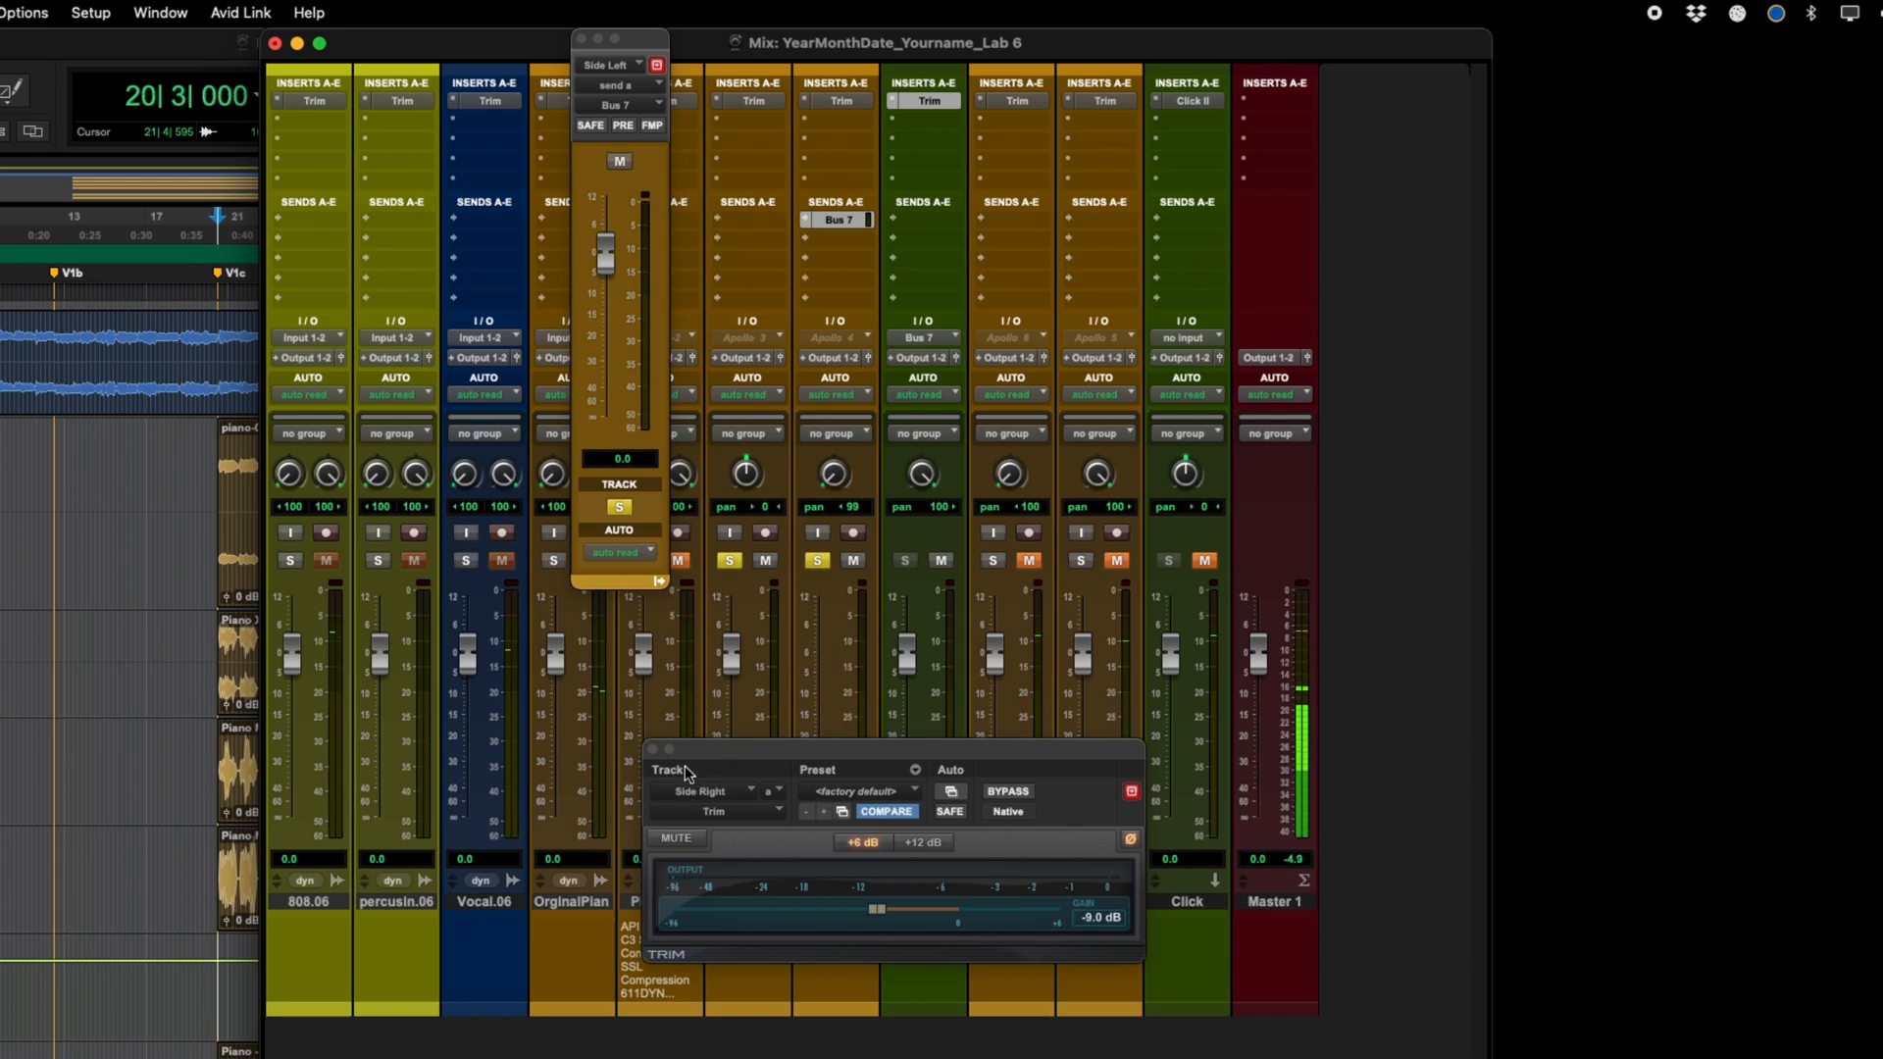
{"action": "left_click", "coordinate": [654, 750]}
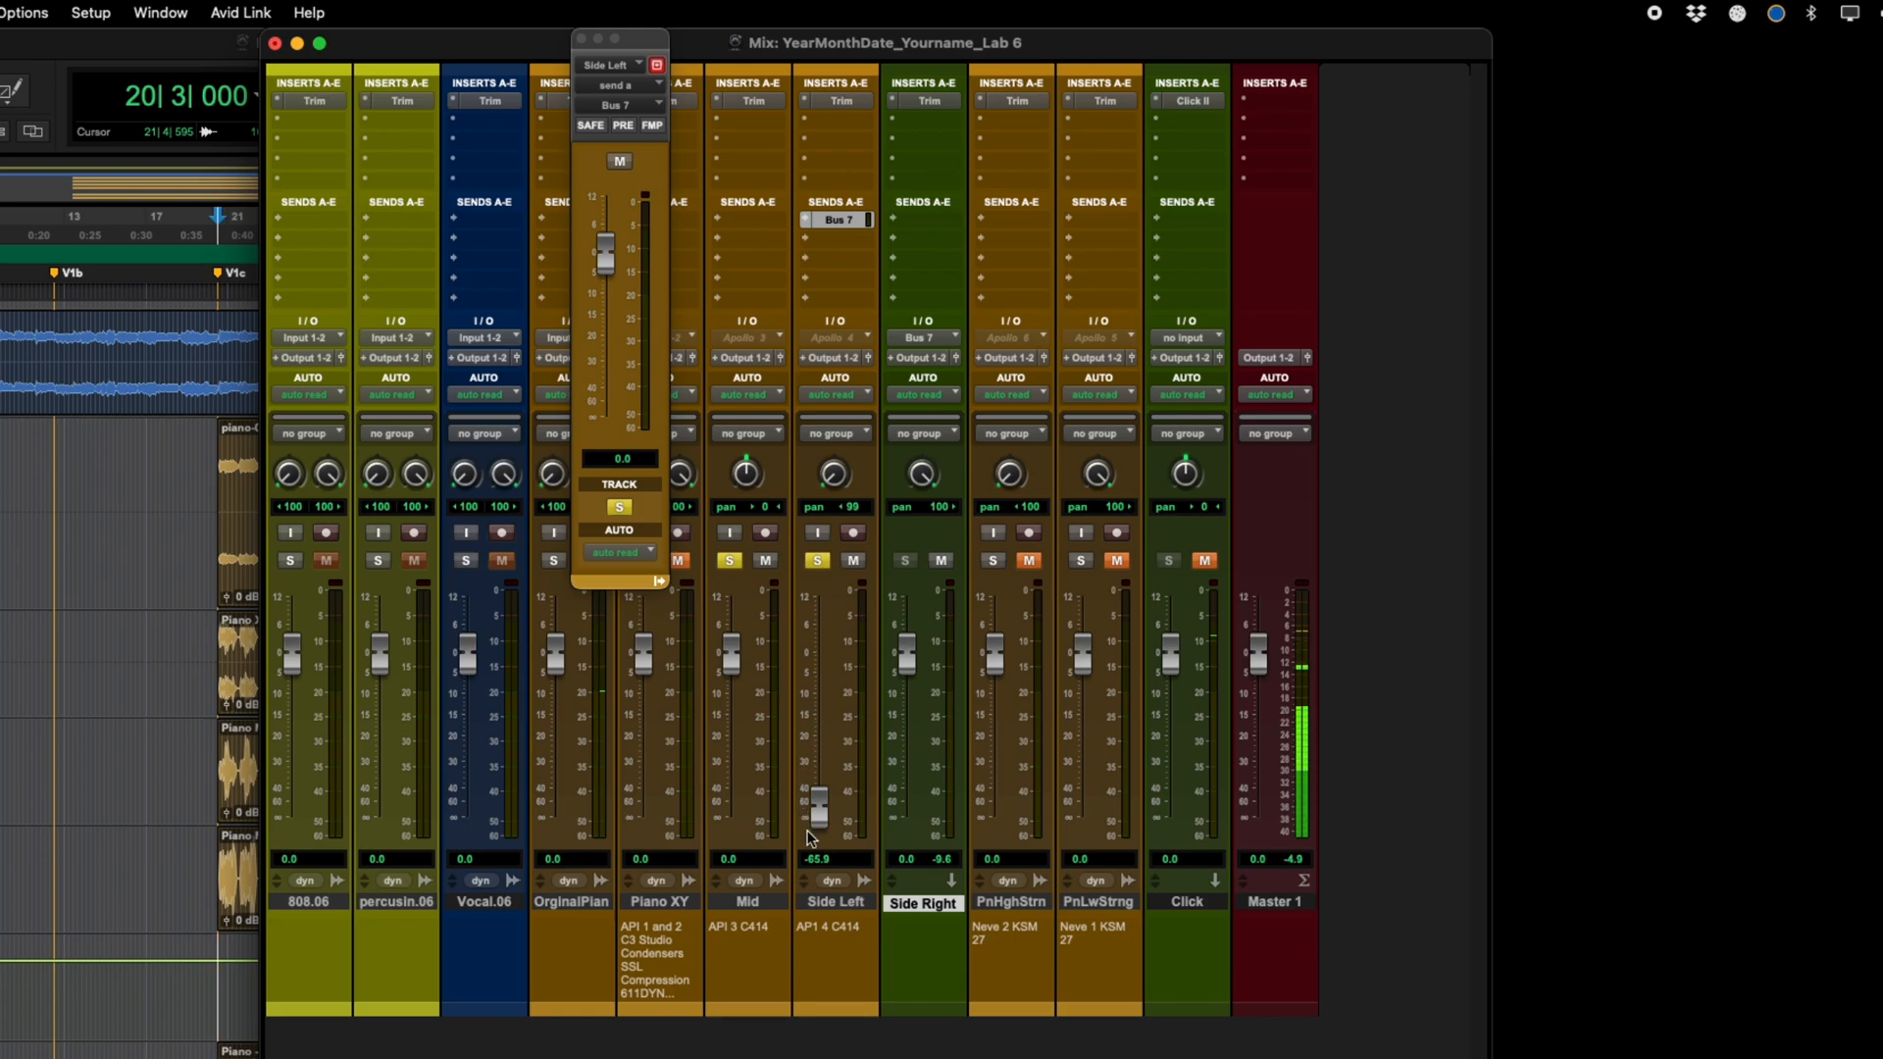
{"action": "left_click_drag", "start_coordinate": [824, 816], "coordinate": [830, 625]}
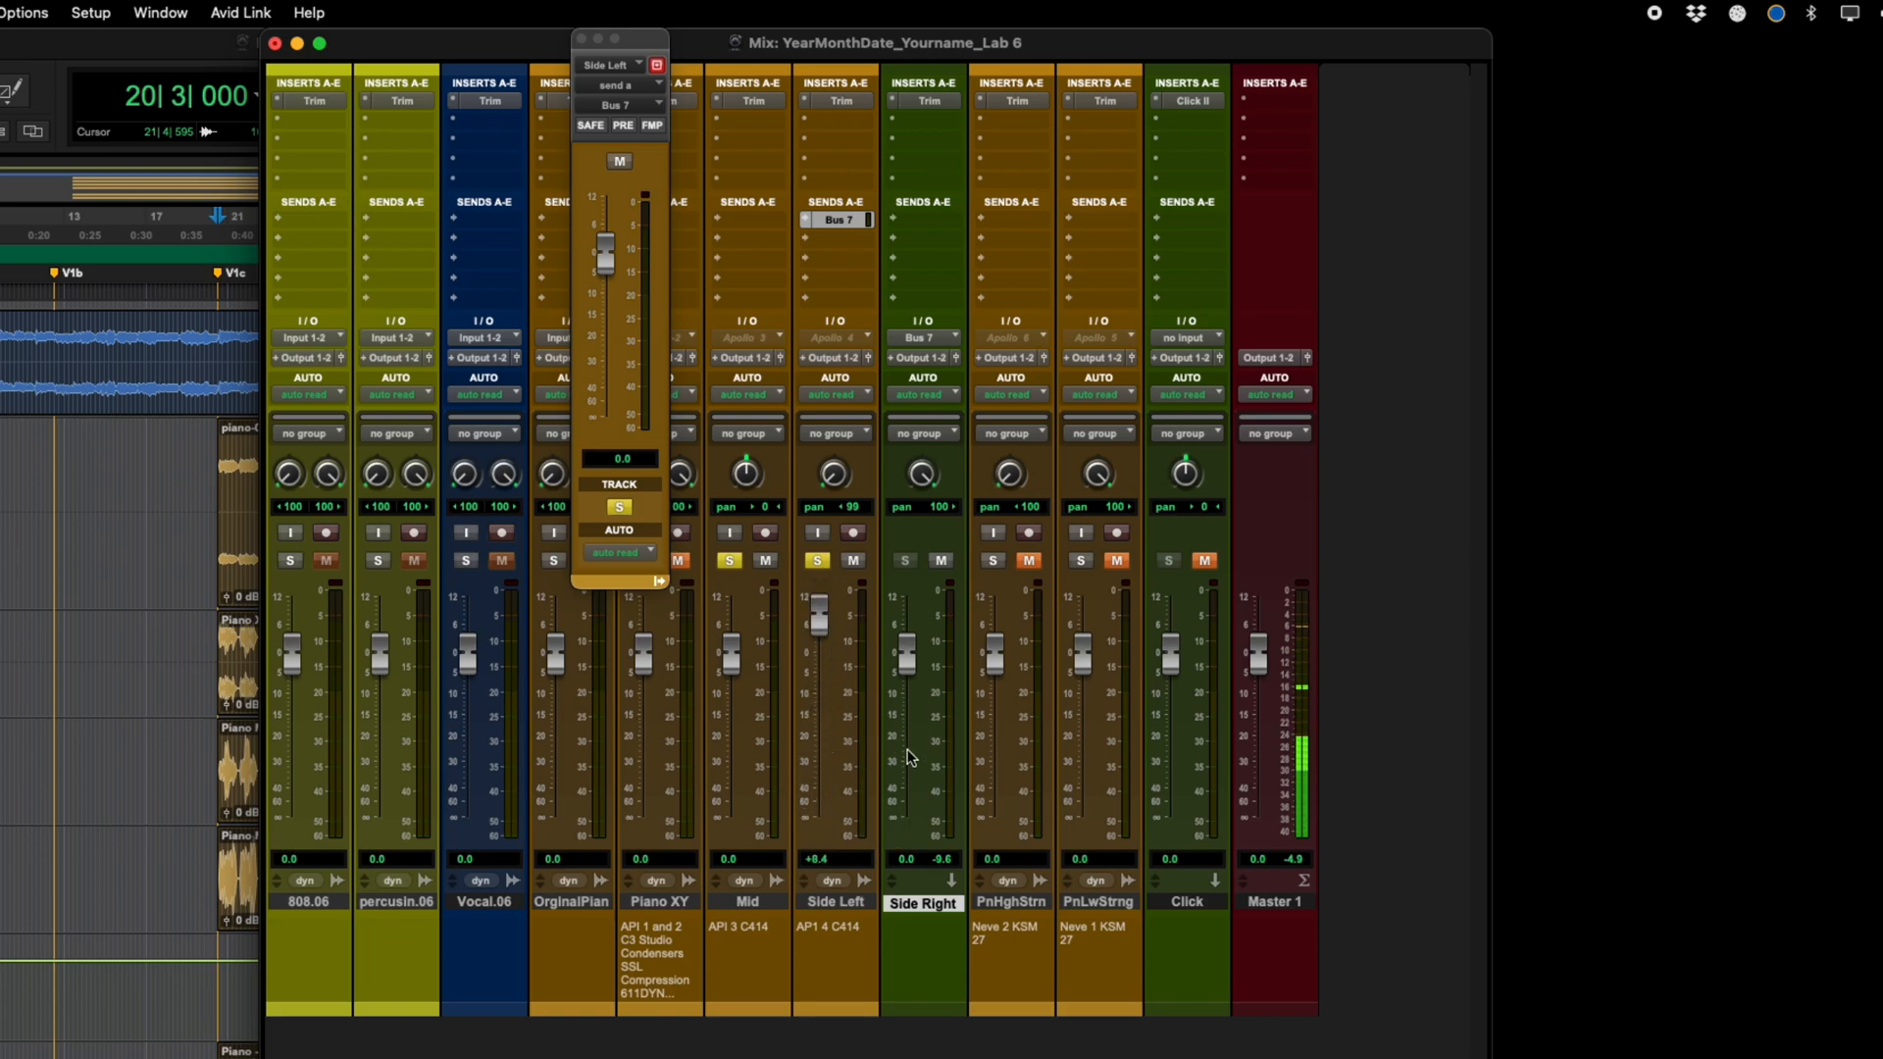
{"action": "left_click_drag", "start_coordinate": [824, 620], "coordinate": [827, 667]}
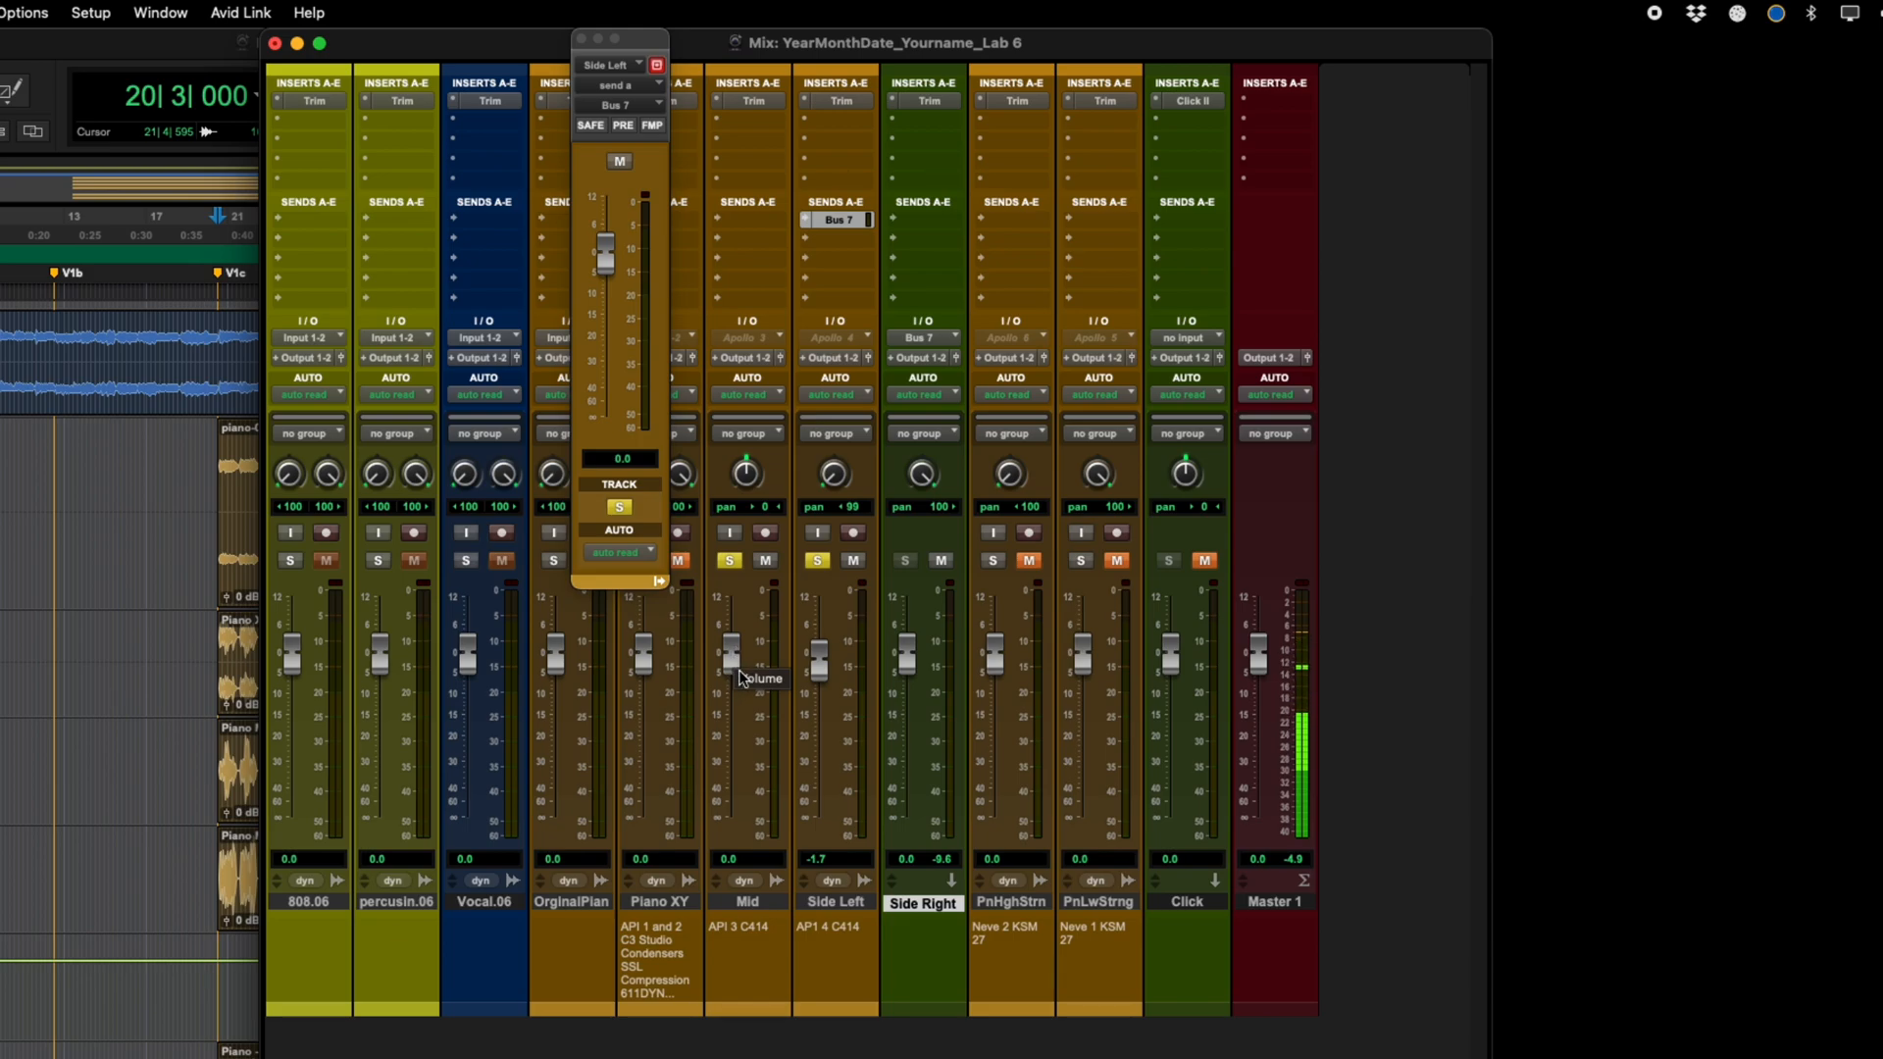
Step: Clear the solos on Side Left and Mid, and mute the Mid, Side Left and Side Right tracks
{"action": "left_click", "coordinate": [819, 562]}
{"action": "left_click", "coordinate": [729, 560]}
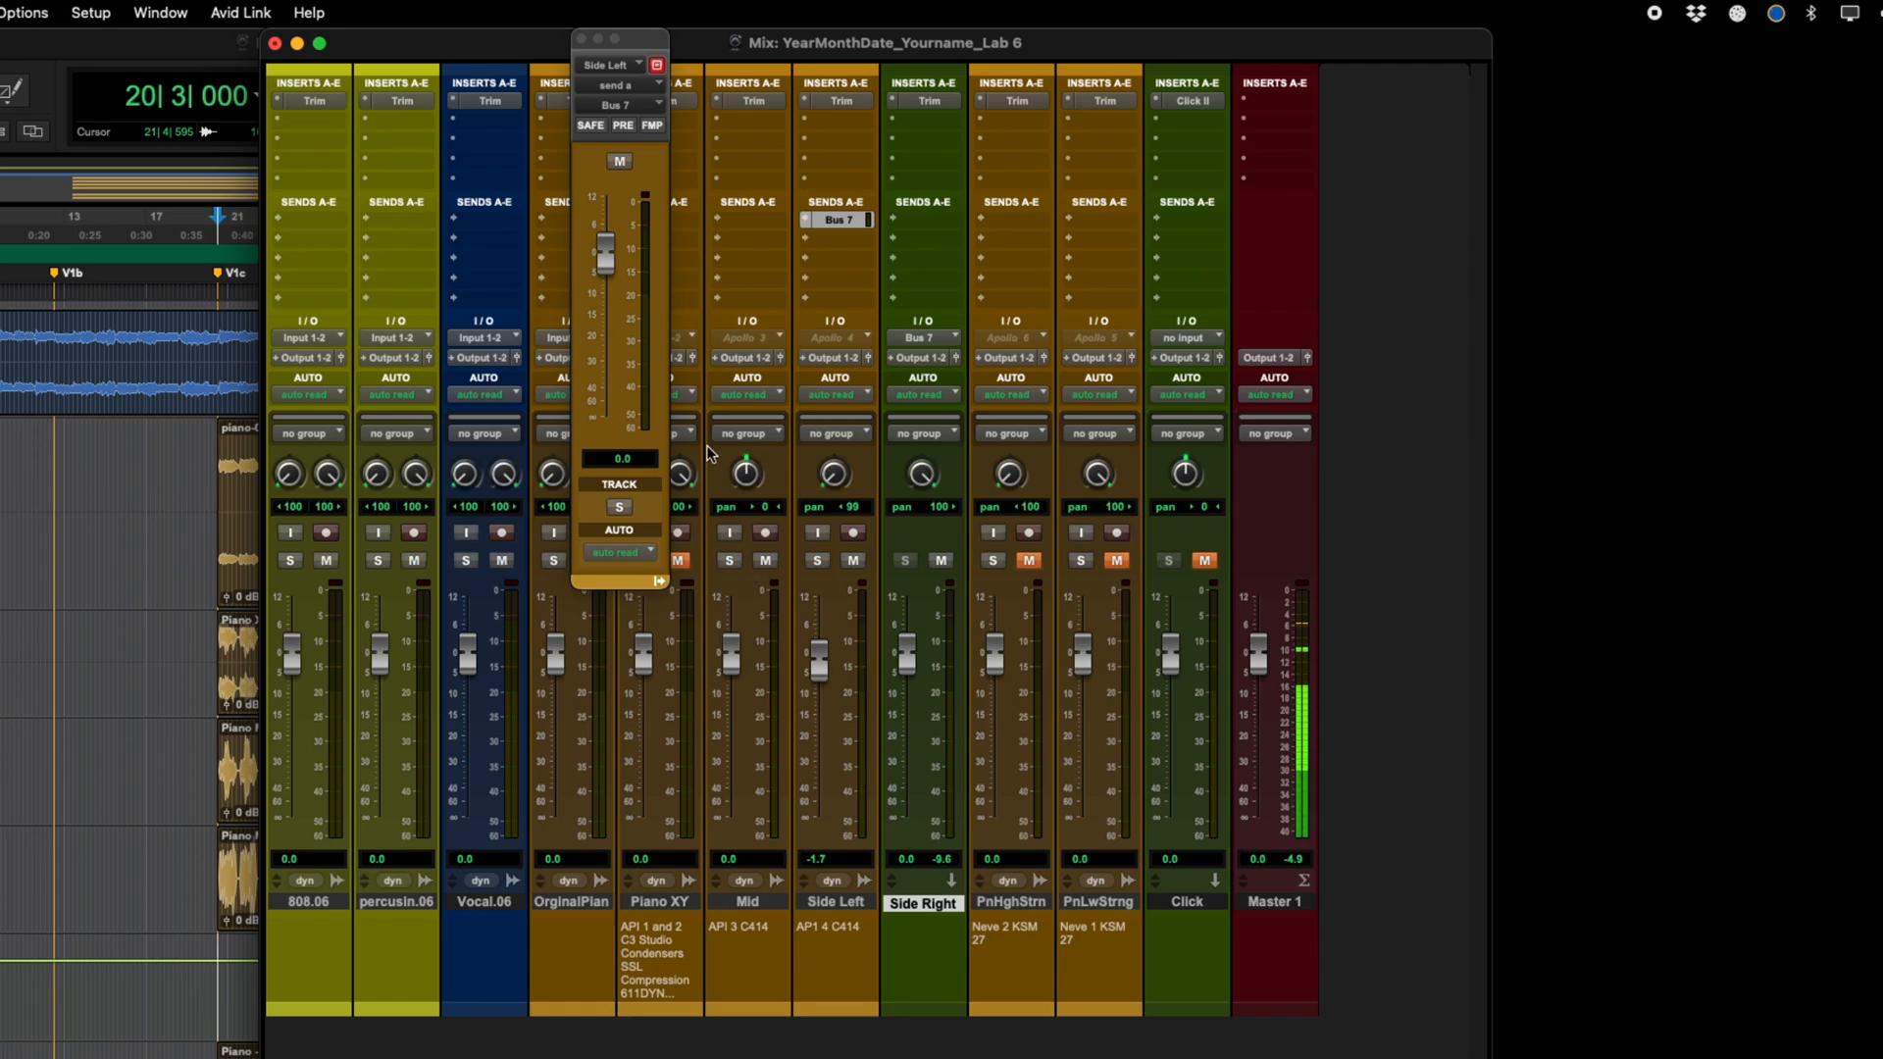
{"action": "left_click", "coordinate": [579, 40]}
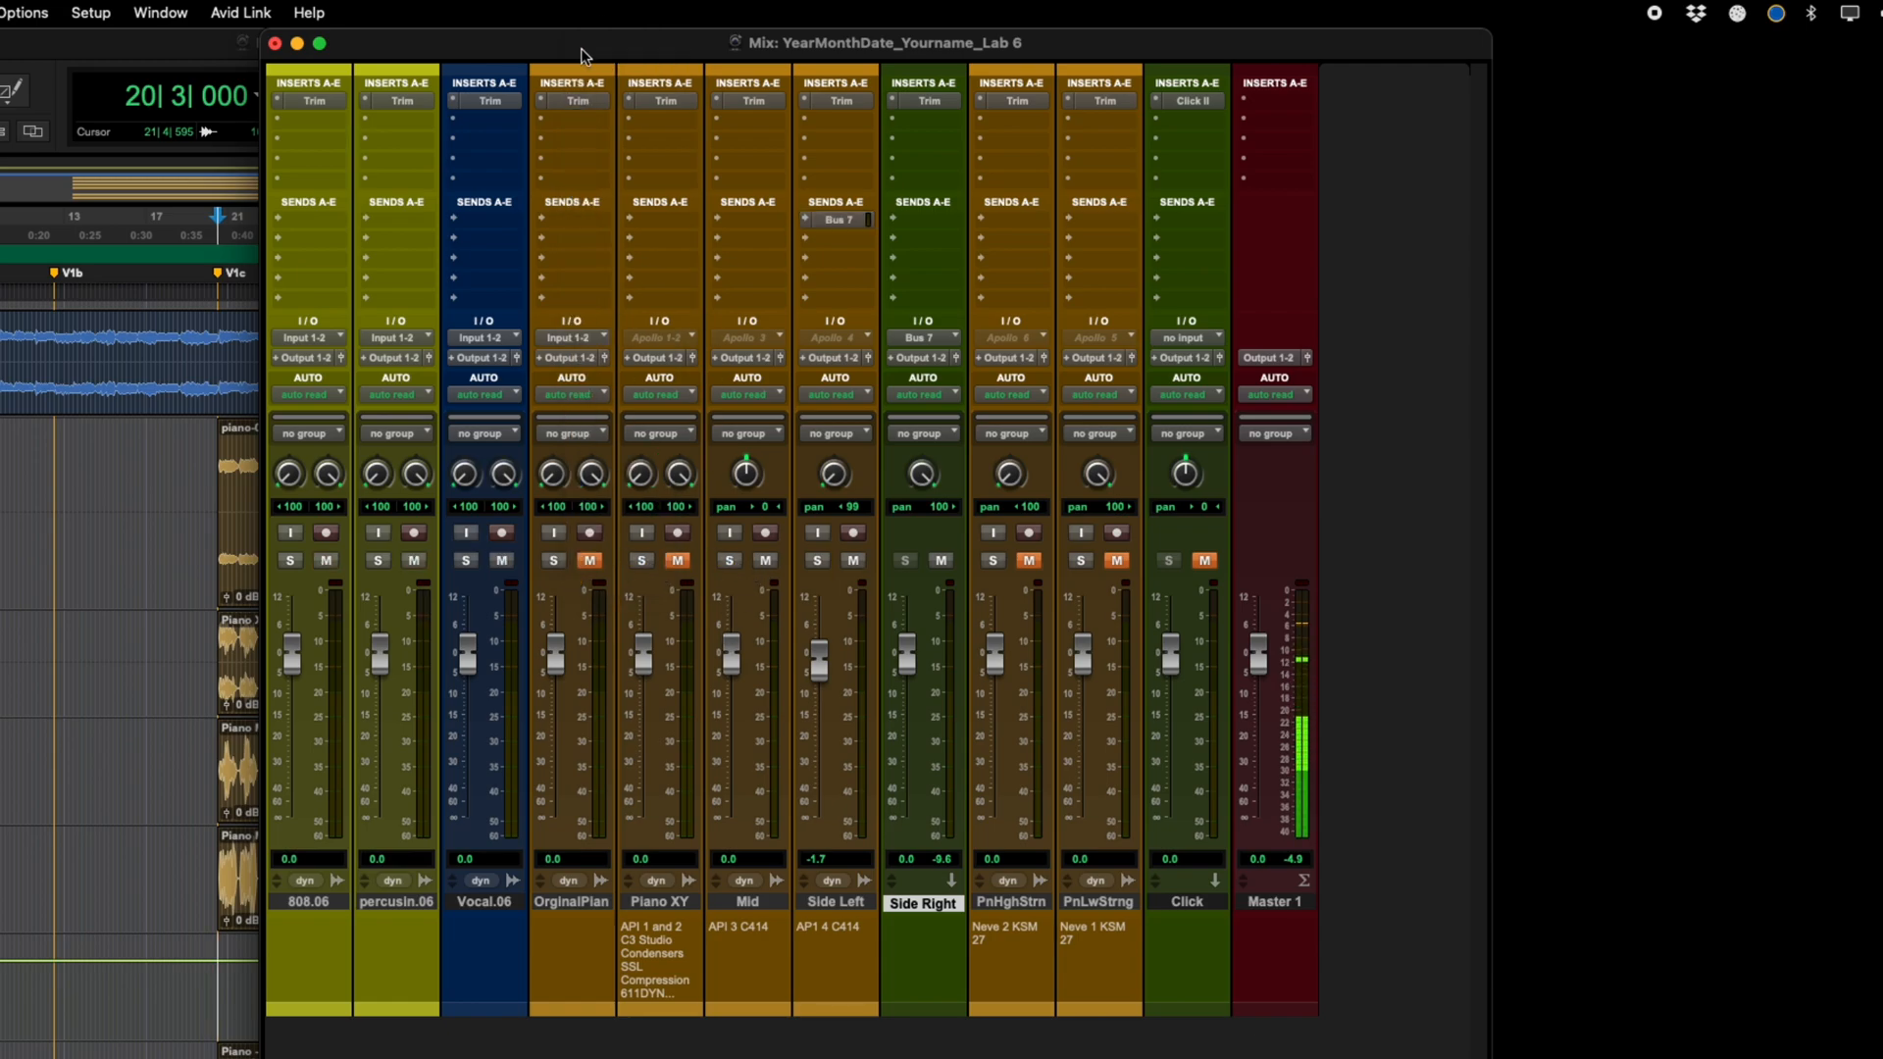
{"action": "left_click", "coordinate": [679, 561]}
{"action": "left_click", "coordinate": [854, 563]}
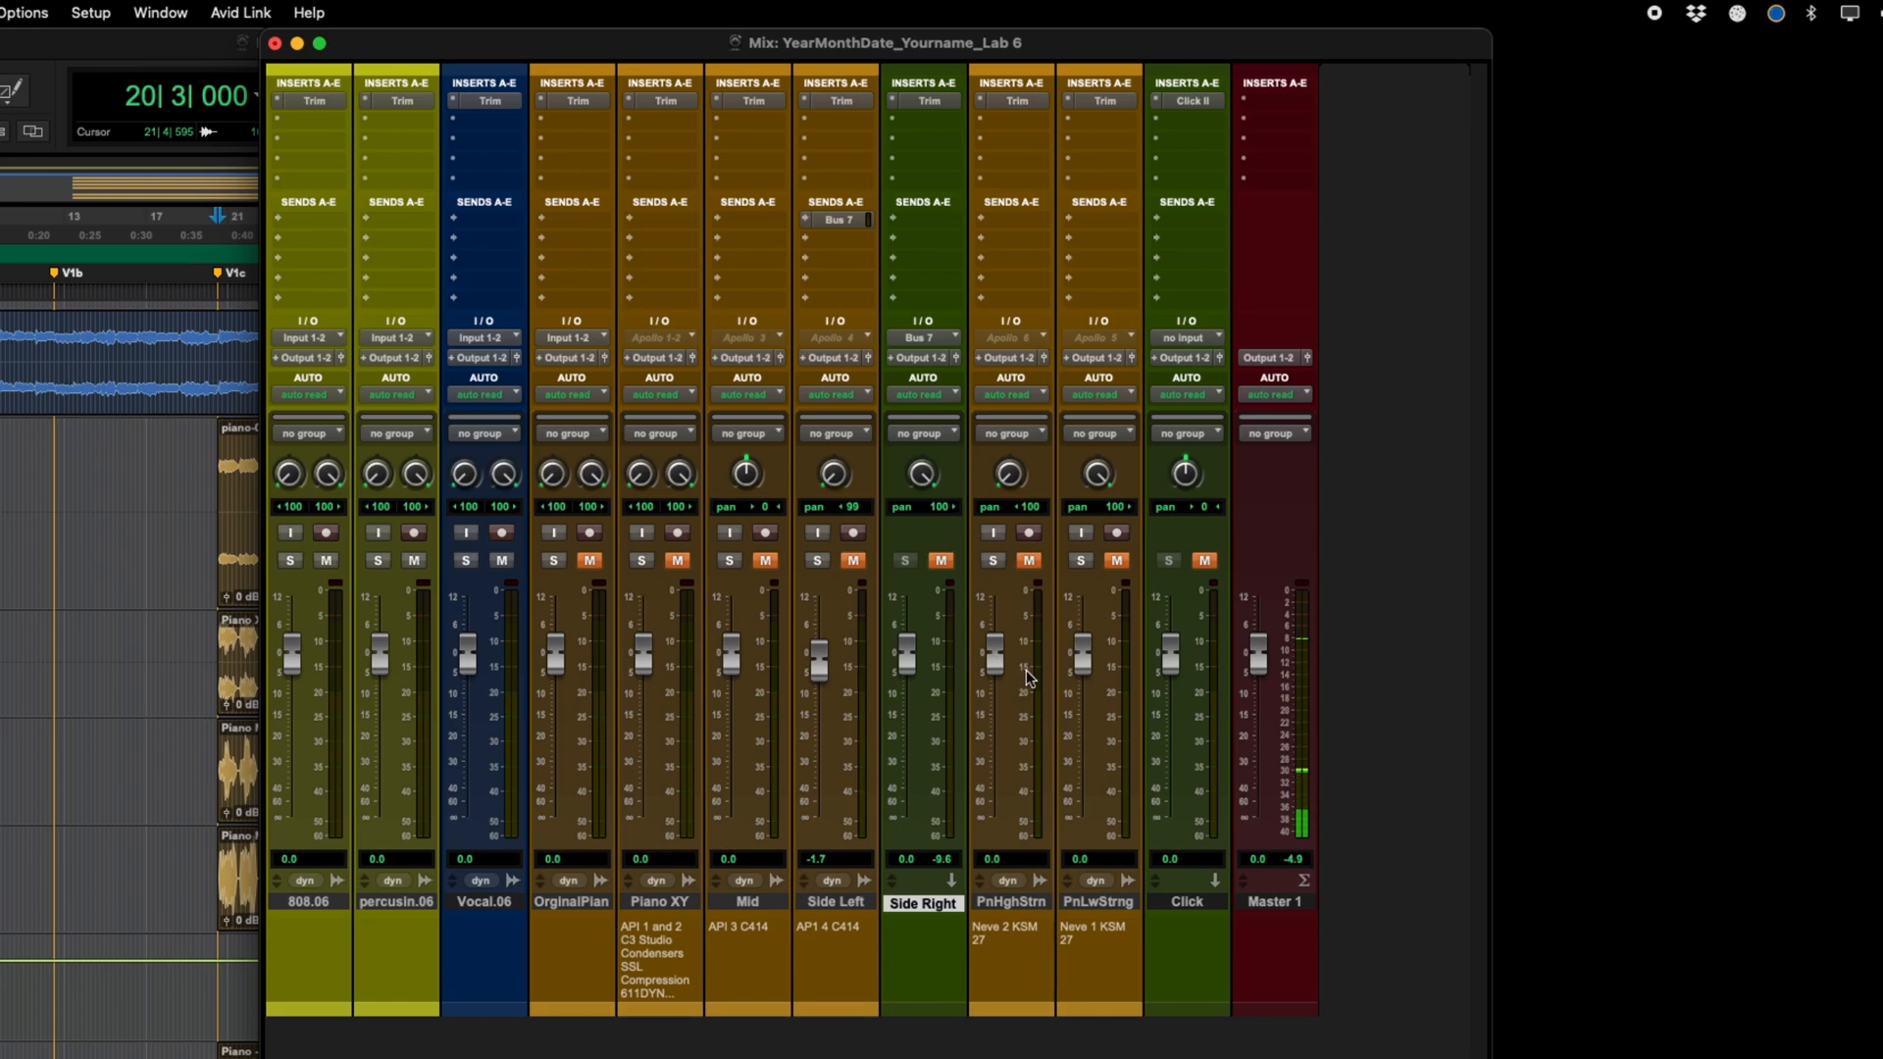
Step: Switch to the Lab 6 instructions in the browser and review the Mixing section on the four piano mixes and static mix
{"action": "key", "text": "super+equal"}
{"action": "key", "text": "super+equal"}
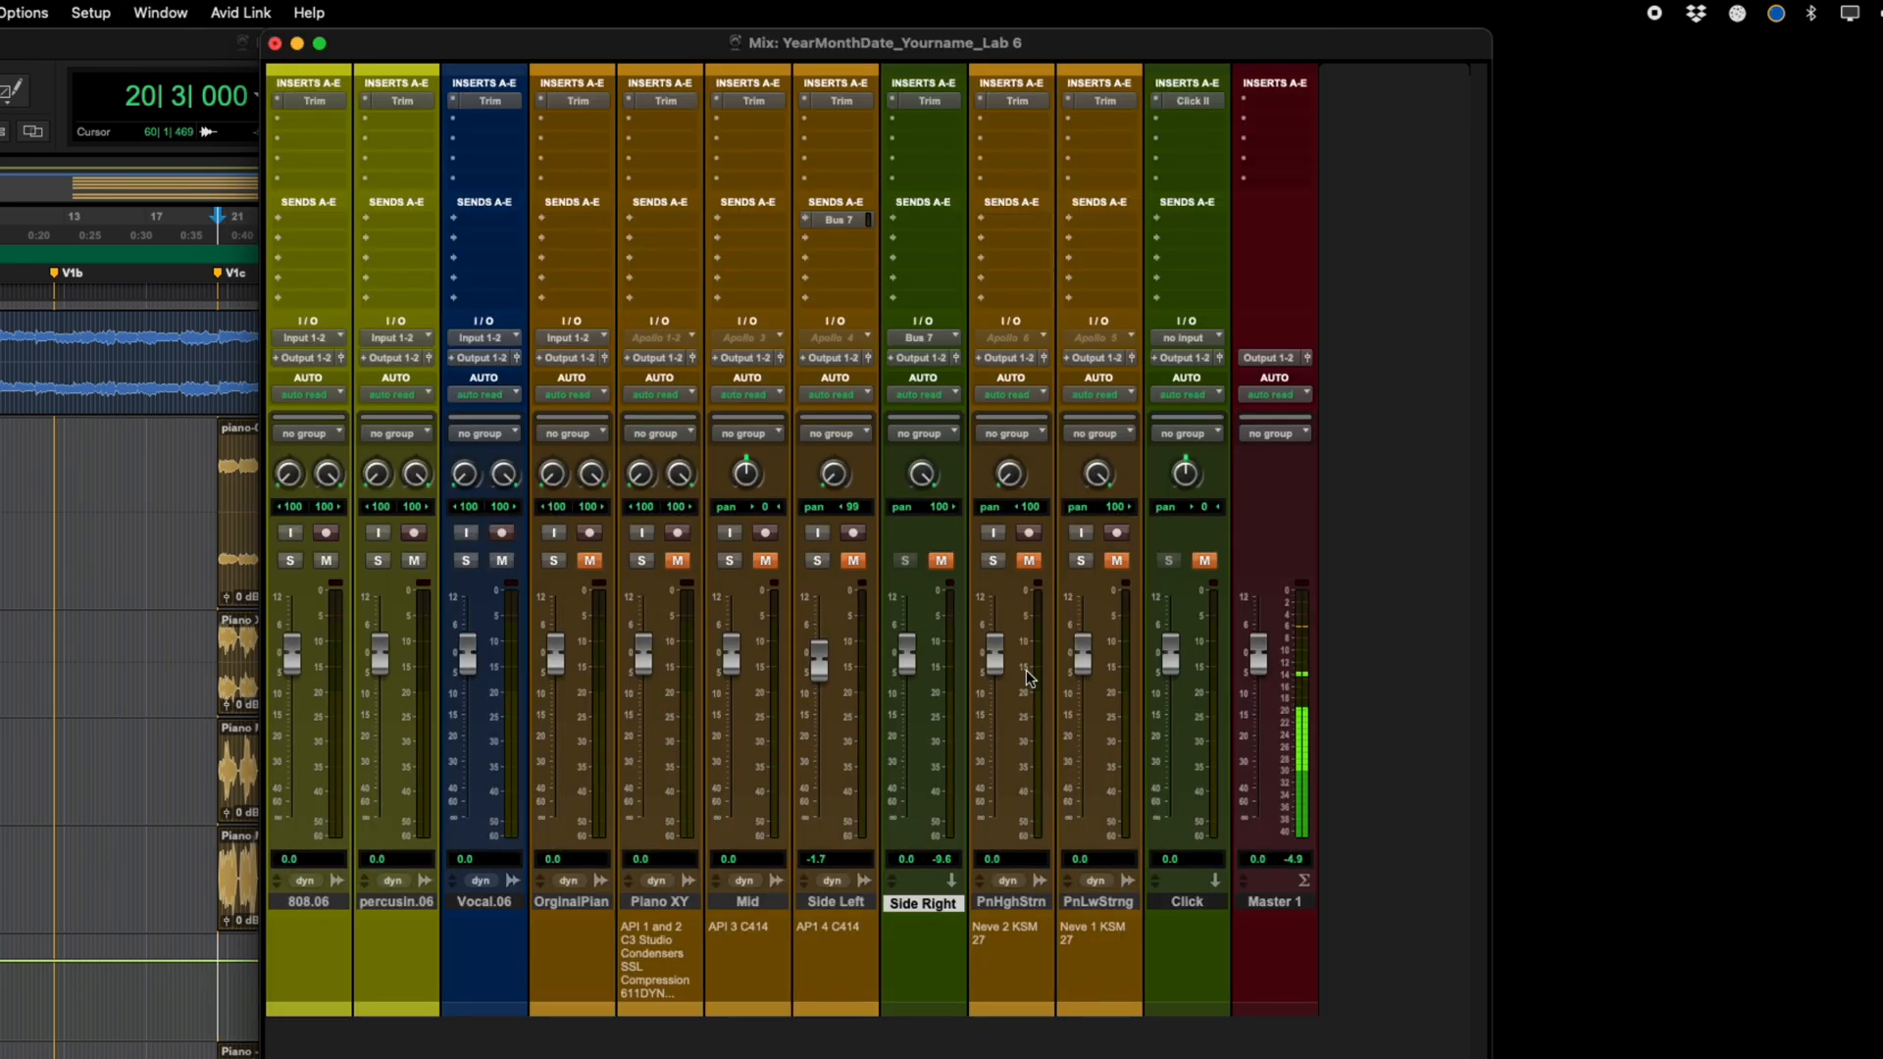
{"action": "key", "text": "super+Tab"}
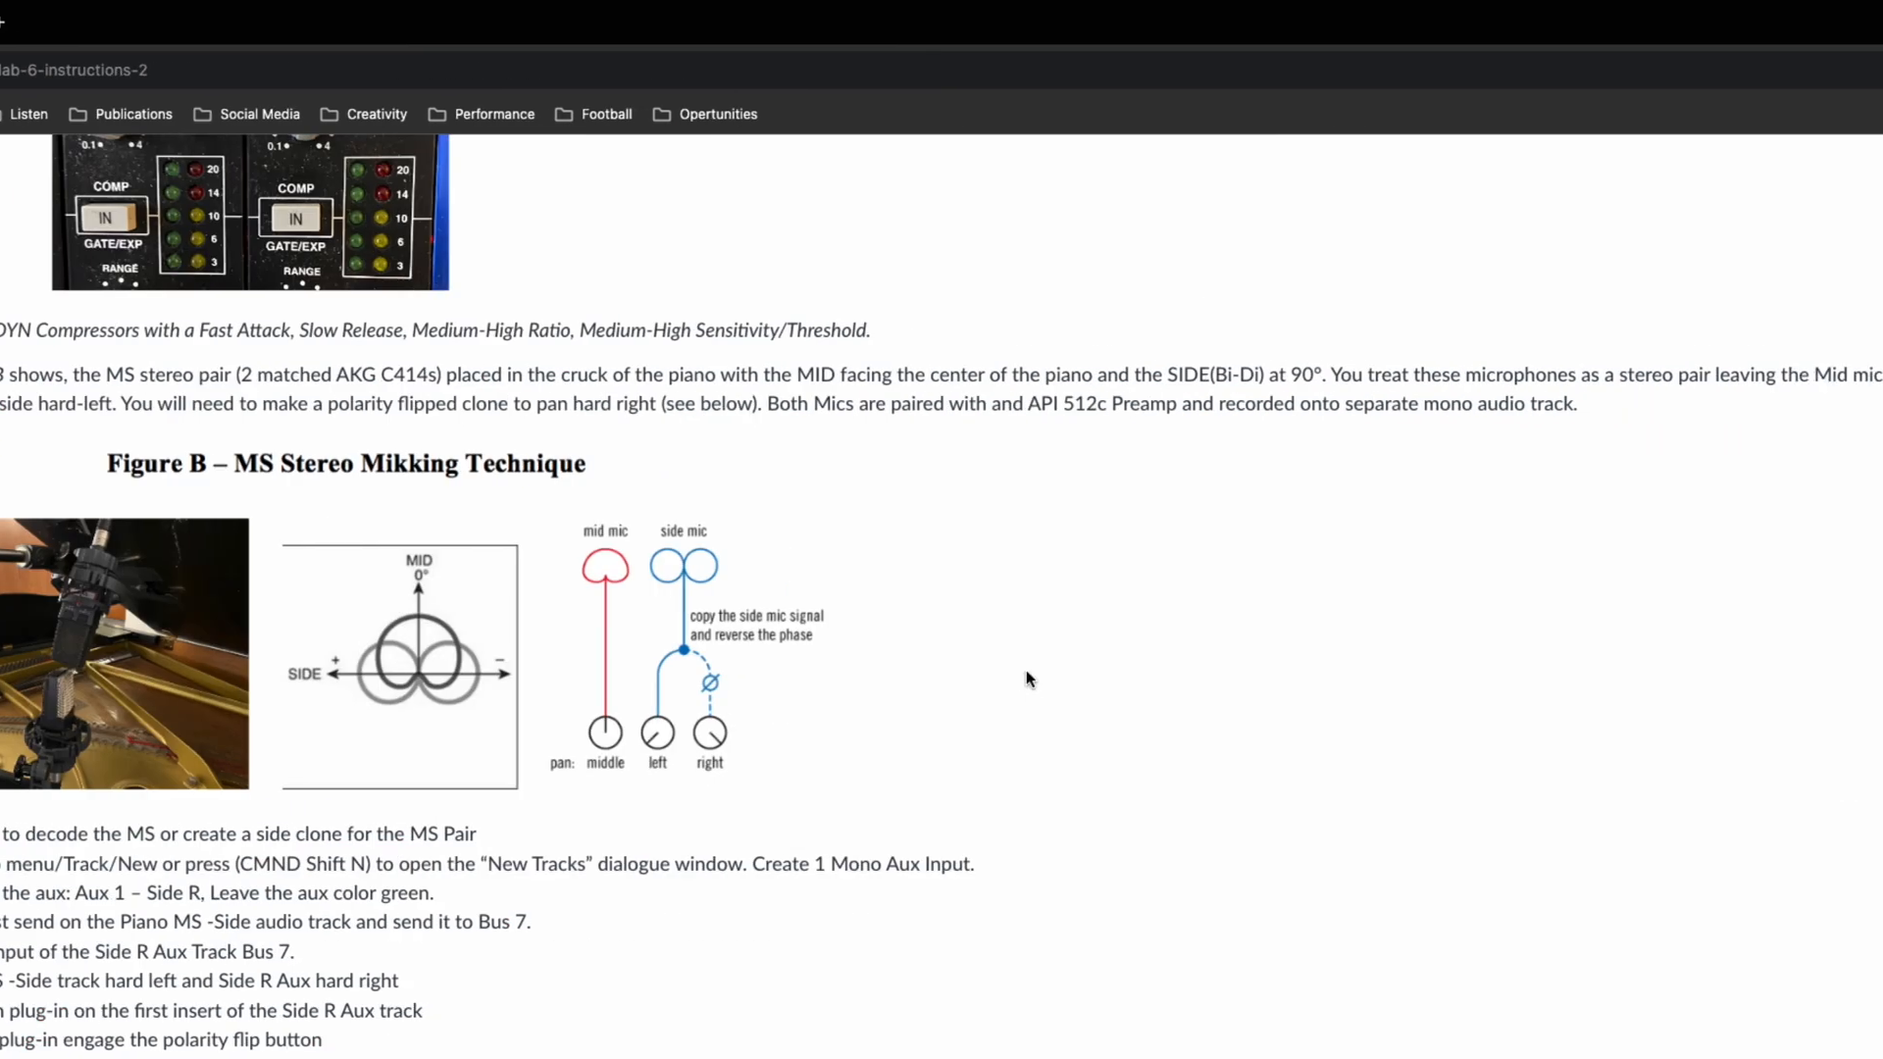
{"action": "scroll", "coordinate": [224, 753], "scroll_direction": "down", "scroll_amount": 5}
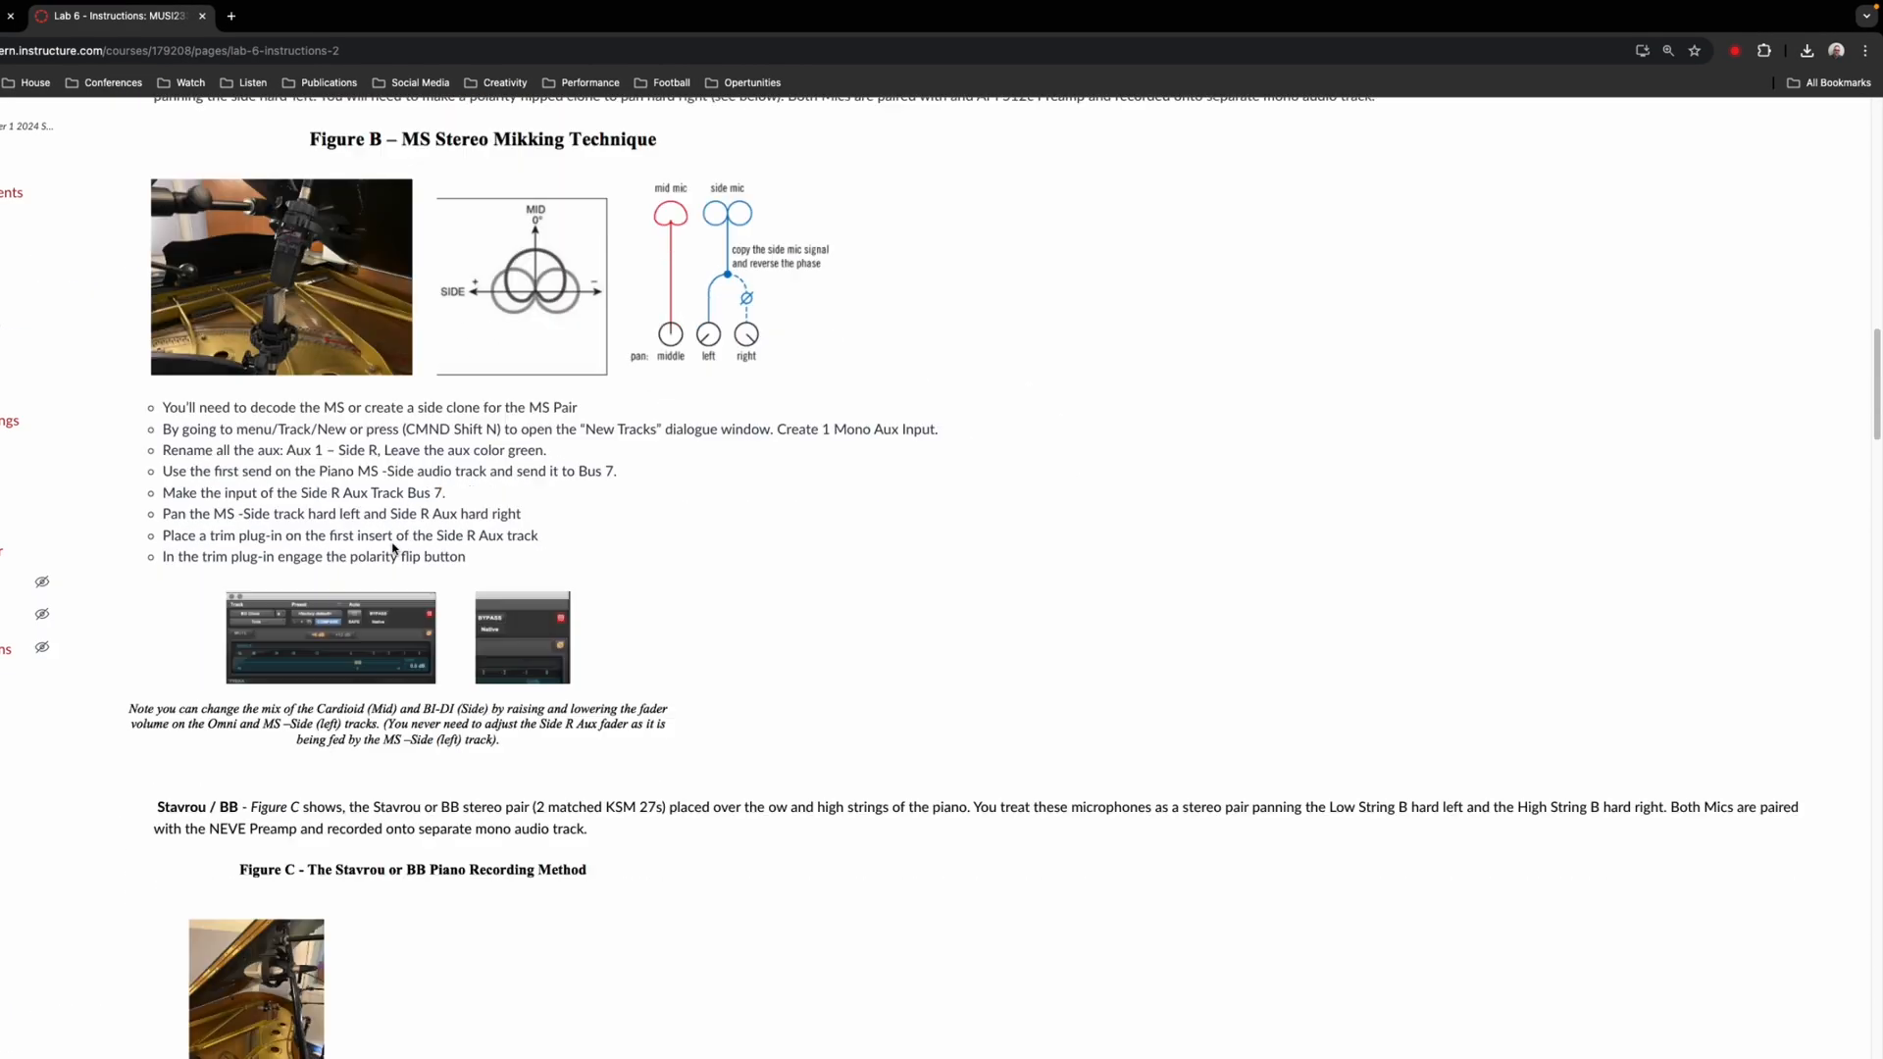
{"action": "scroll", "coordinate": [393, 544], "scroll_direction": "down", "scroll_amount": 8}
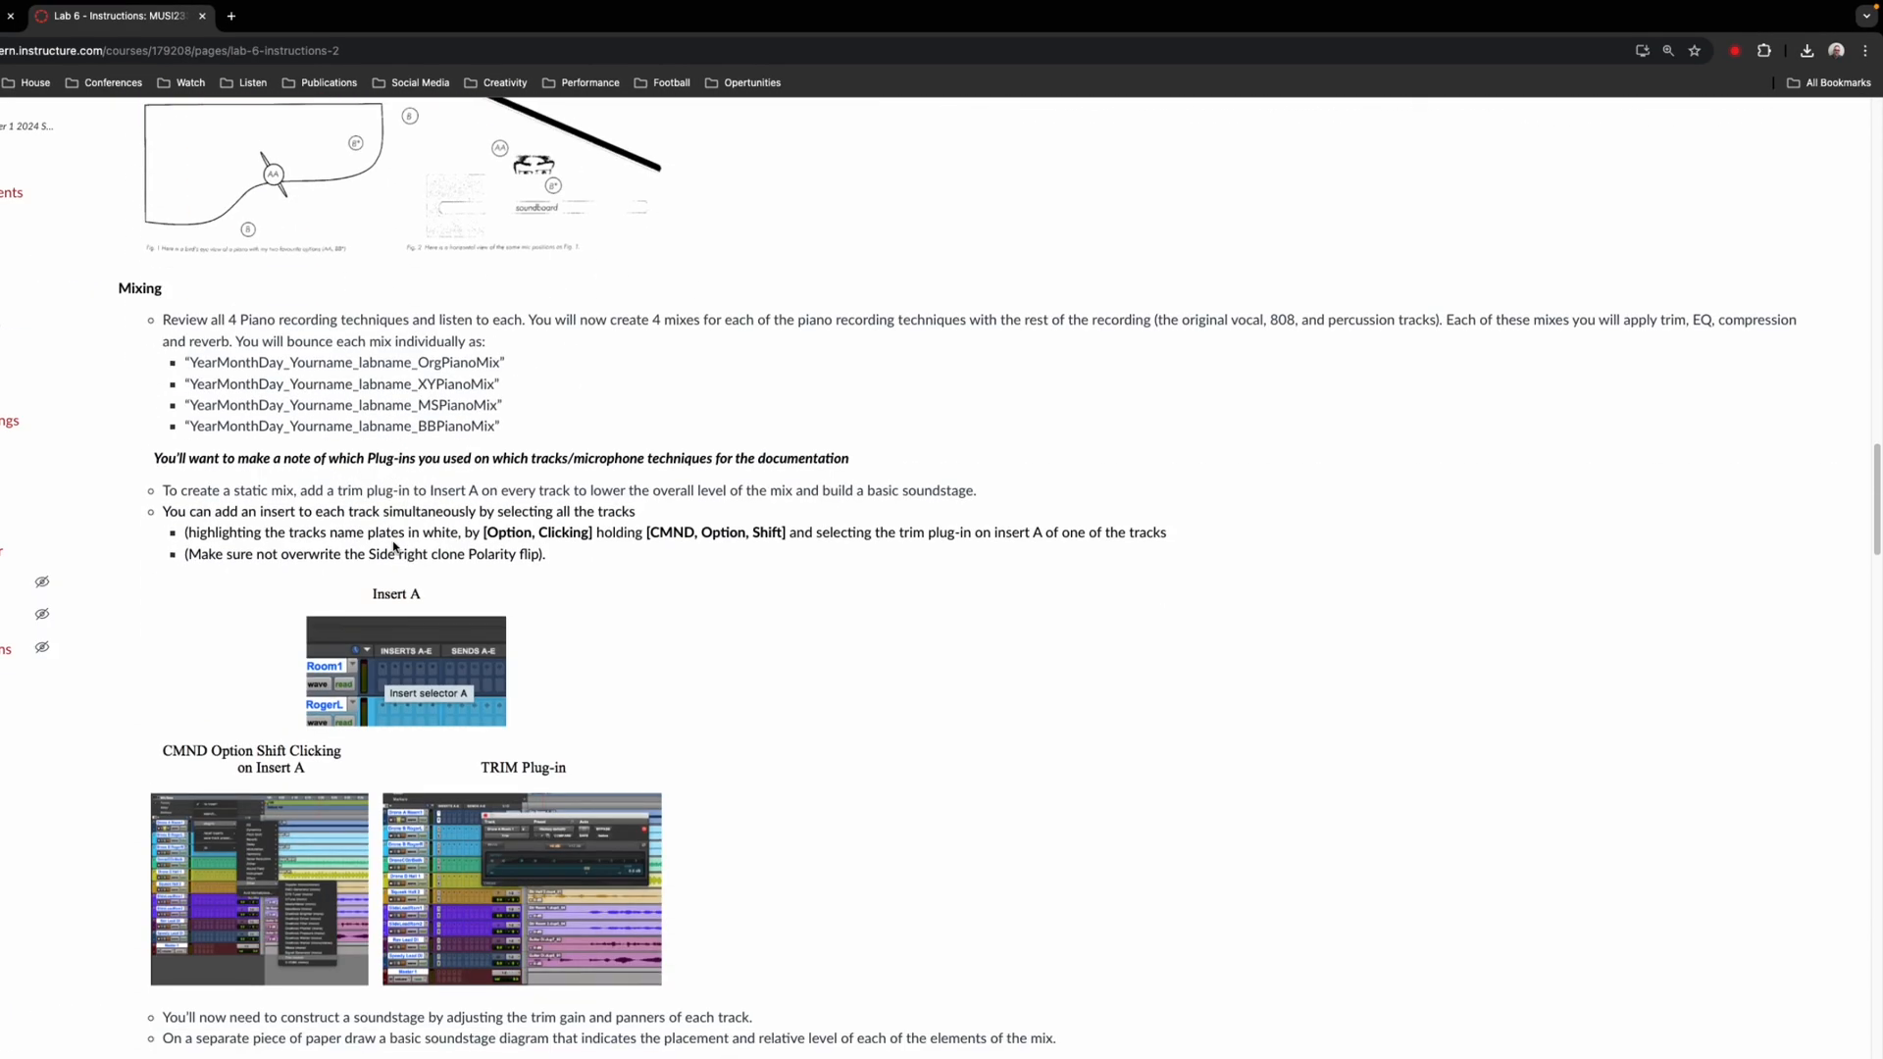
{"action": "scroll", "coordinate": [344, 345], "scroll_direction": "up", "scroll_amount": 1}
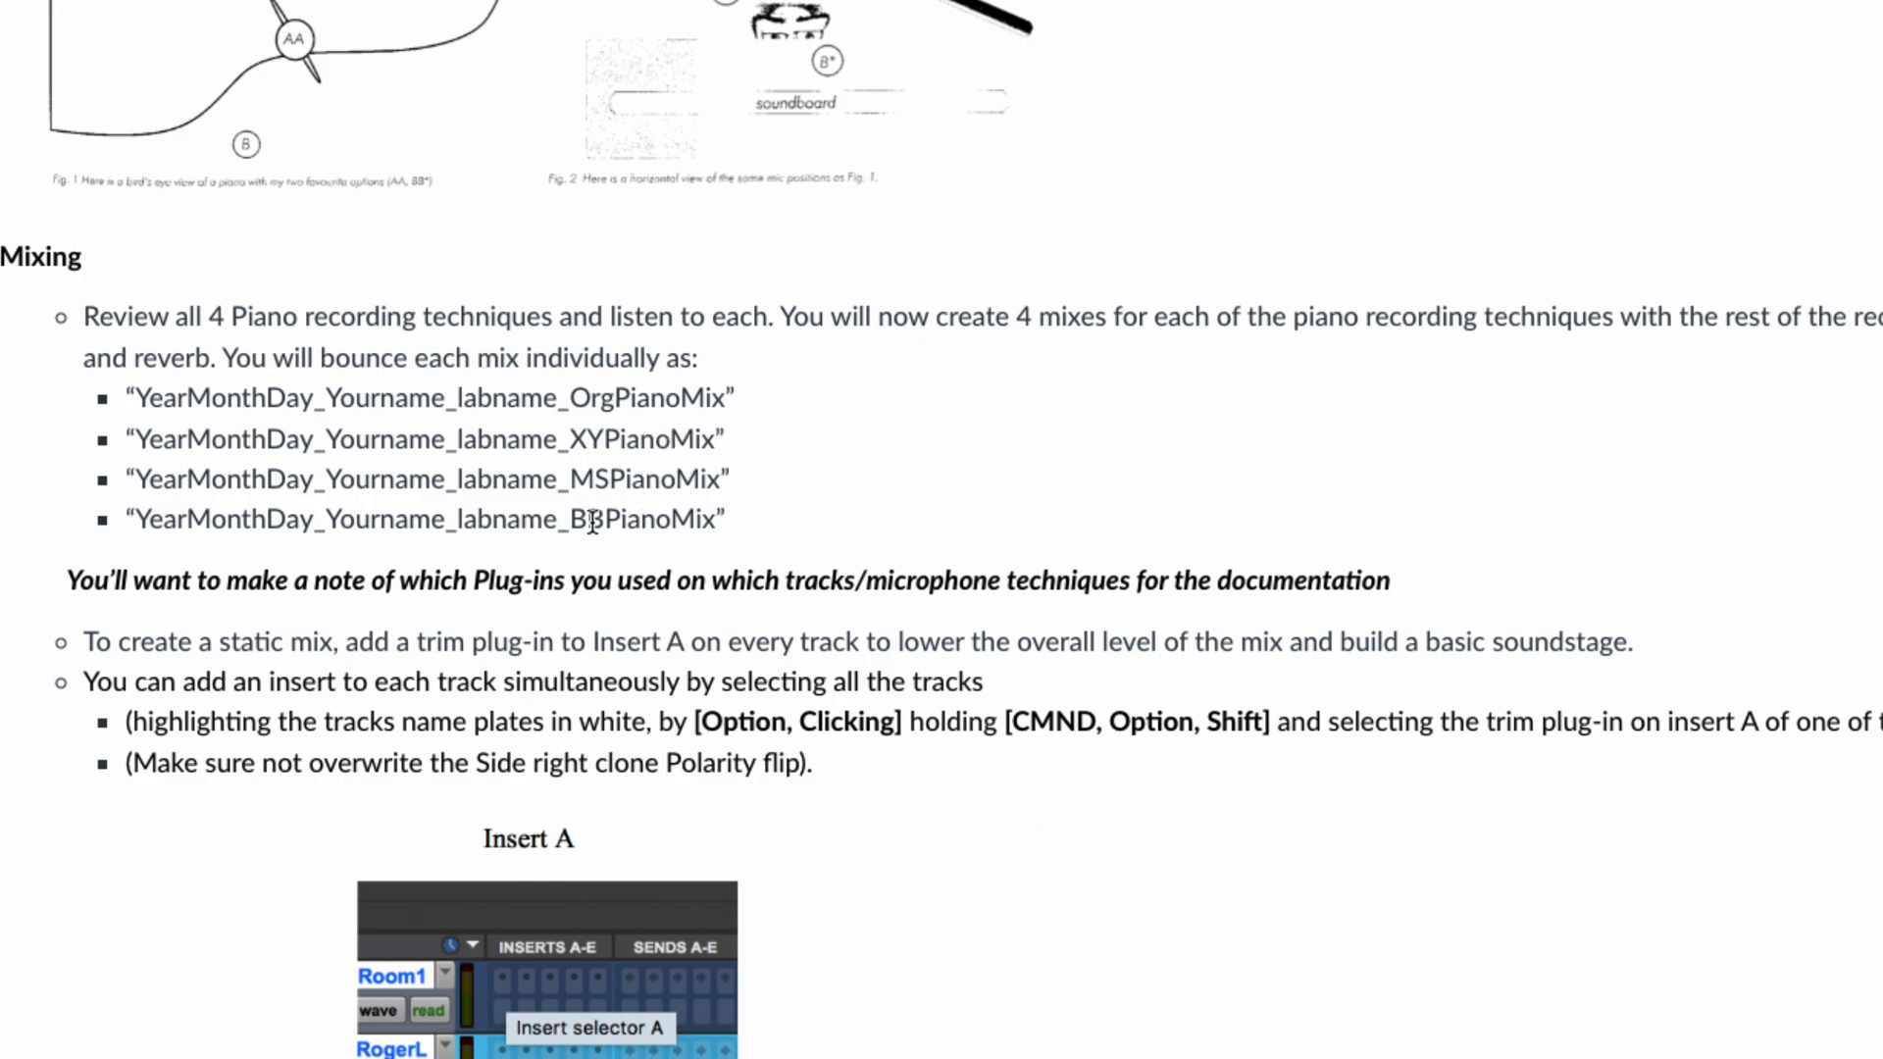
Step: Read the static mix instructions on adding a Trim plug-in to Insert A of every track
{"action": "scroll", "coordinate": [593, 523], "scroll_direction": "down", "scroll_amount": 2}
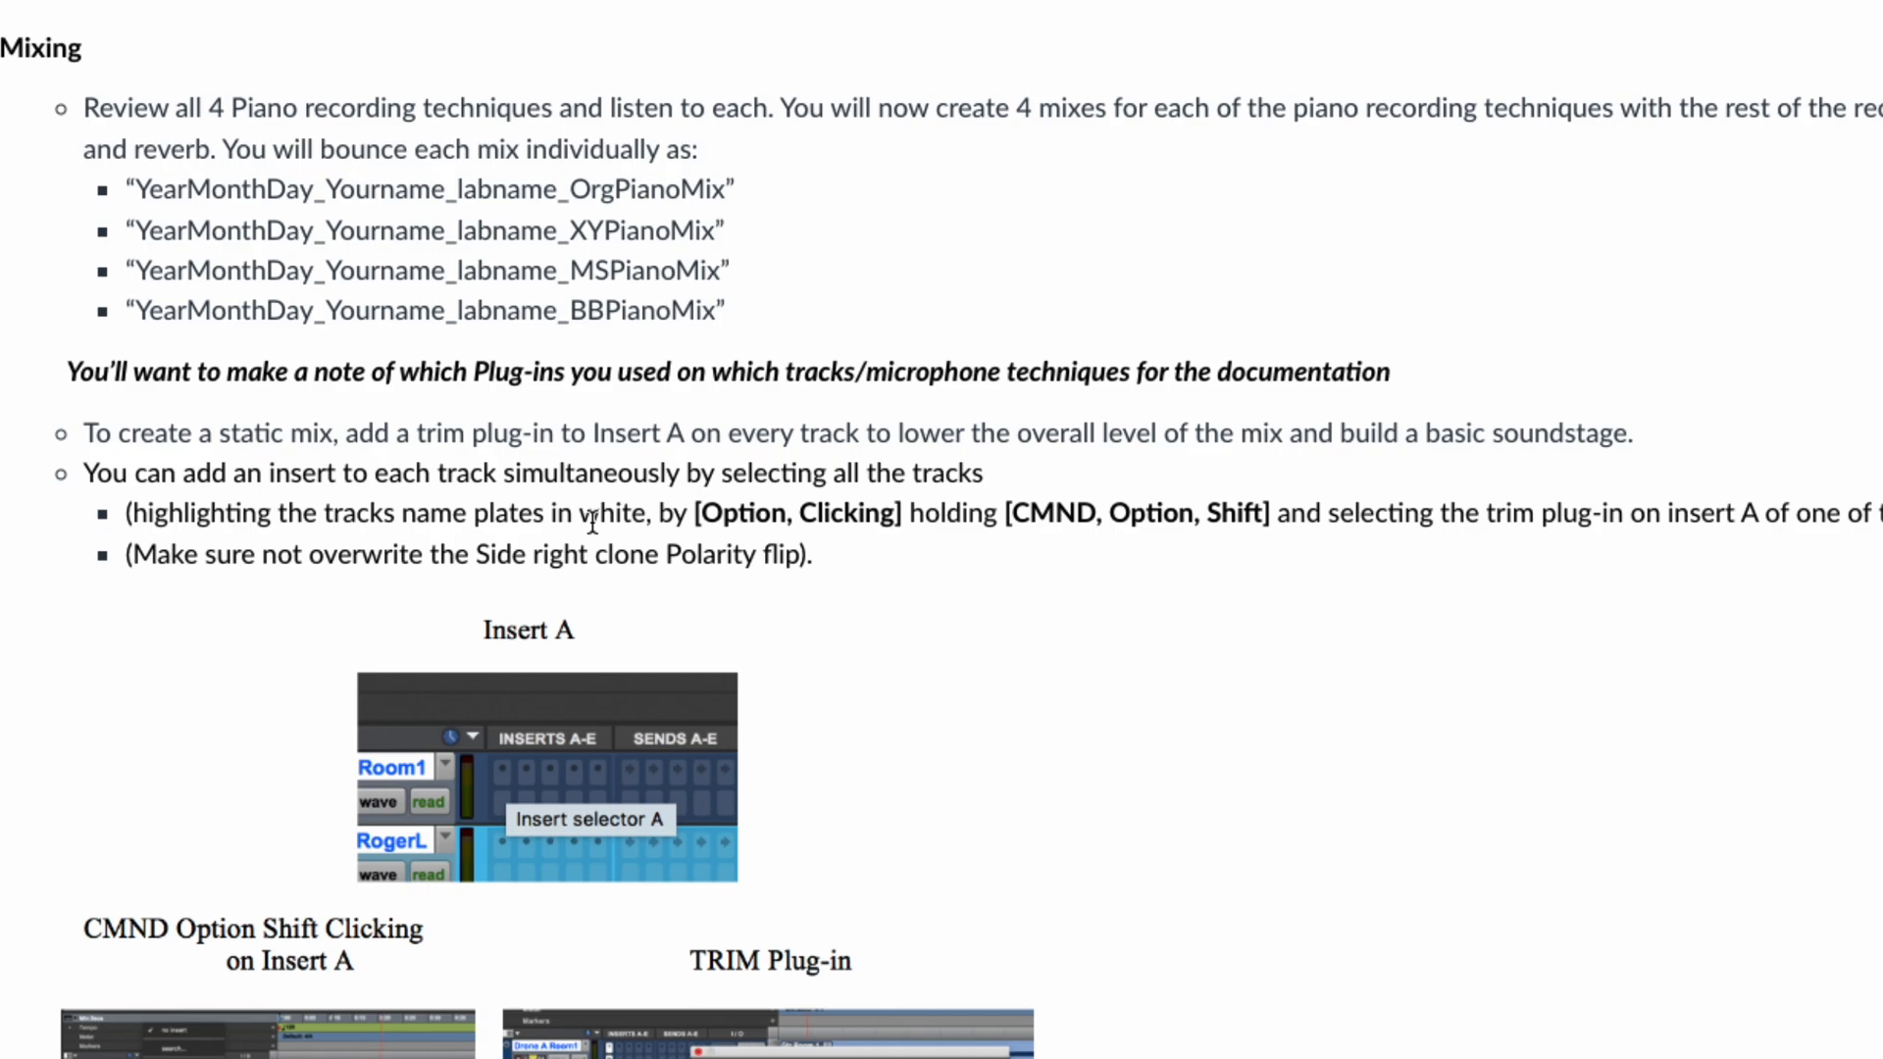
{"action": "scroll", "coordinate": [592, 523], "scroll_direction": "down", "scroll_amount": 1}
{"action": "scroll", "coordinate": [592, 523], "scroll_direction": "down", "scroll_amount": 1}
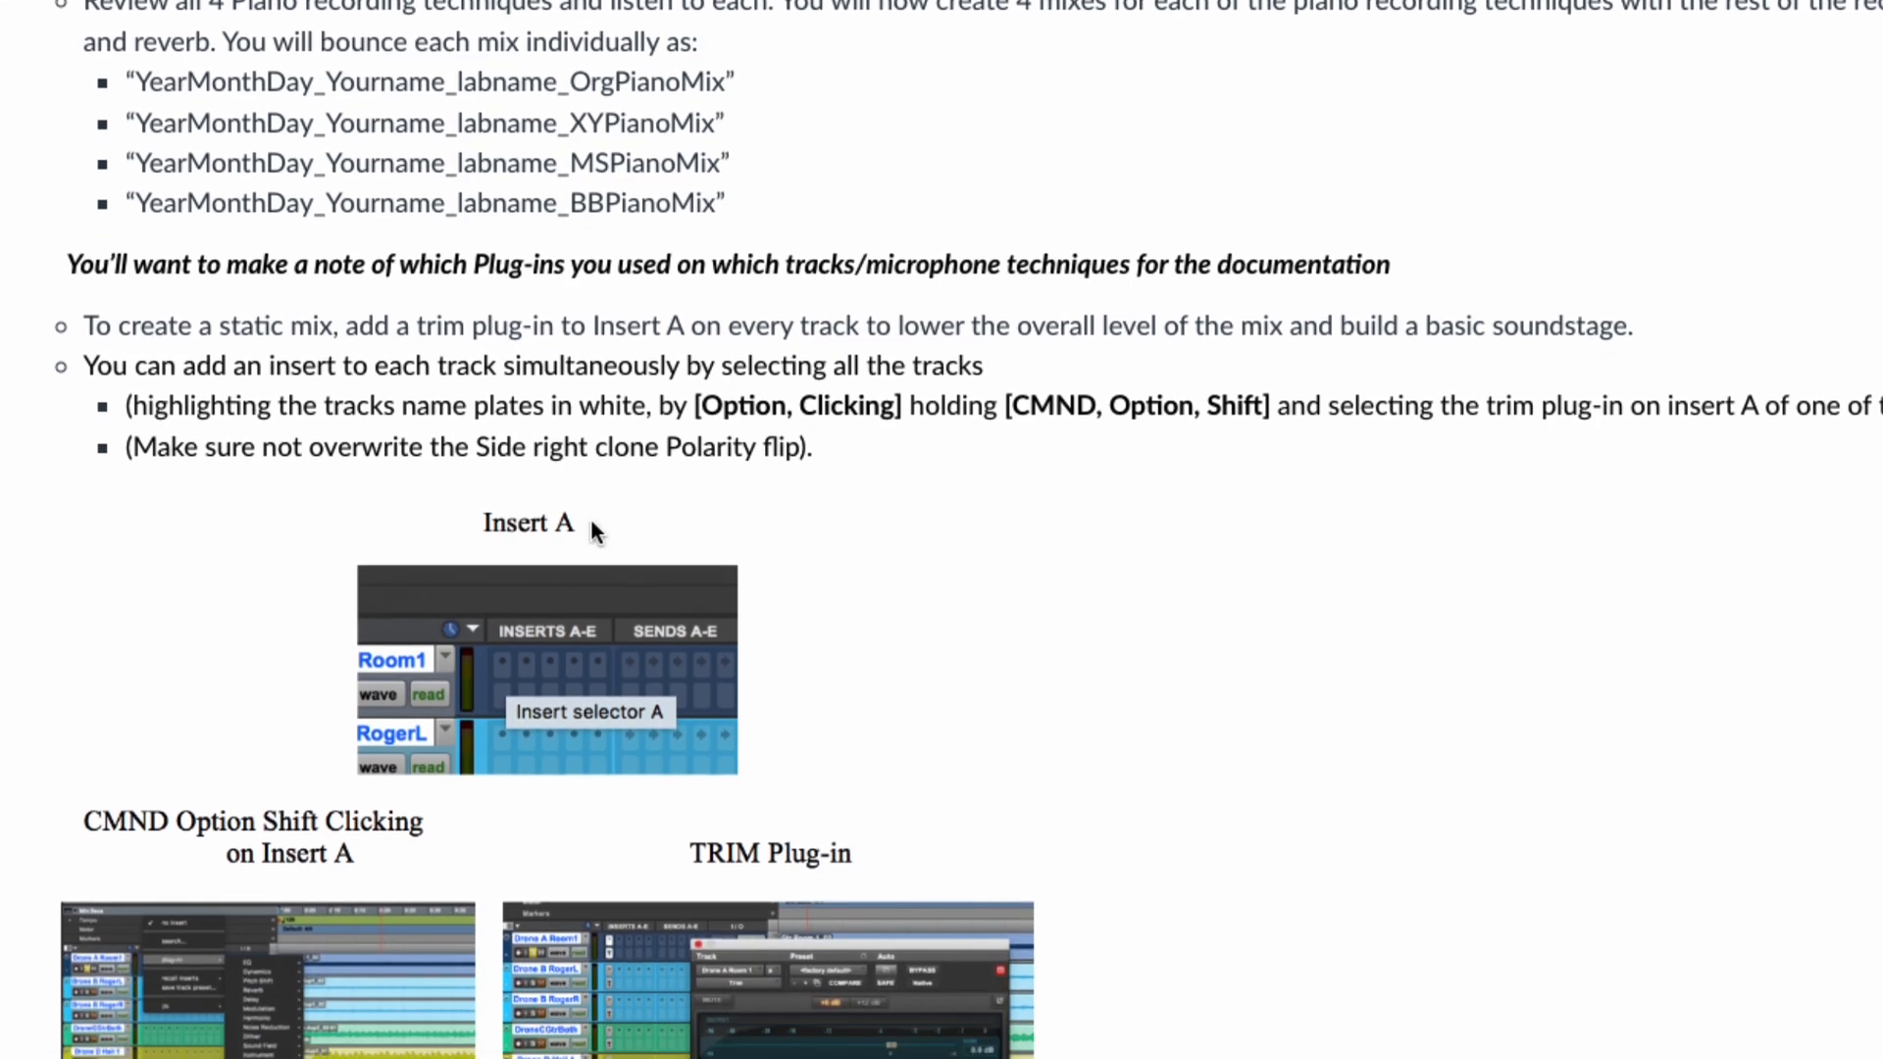
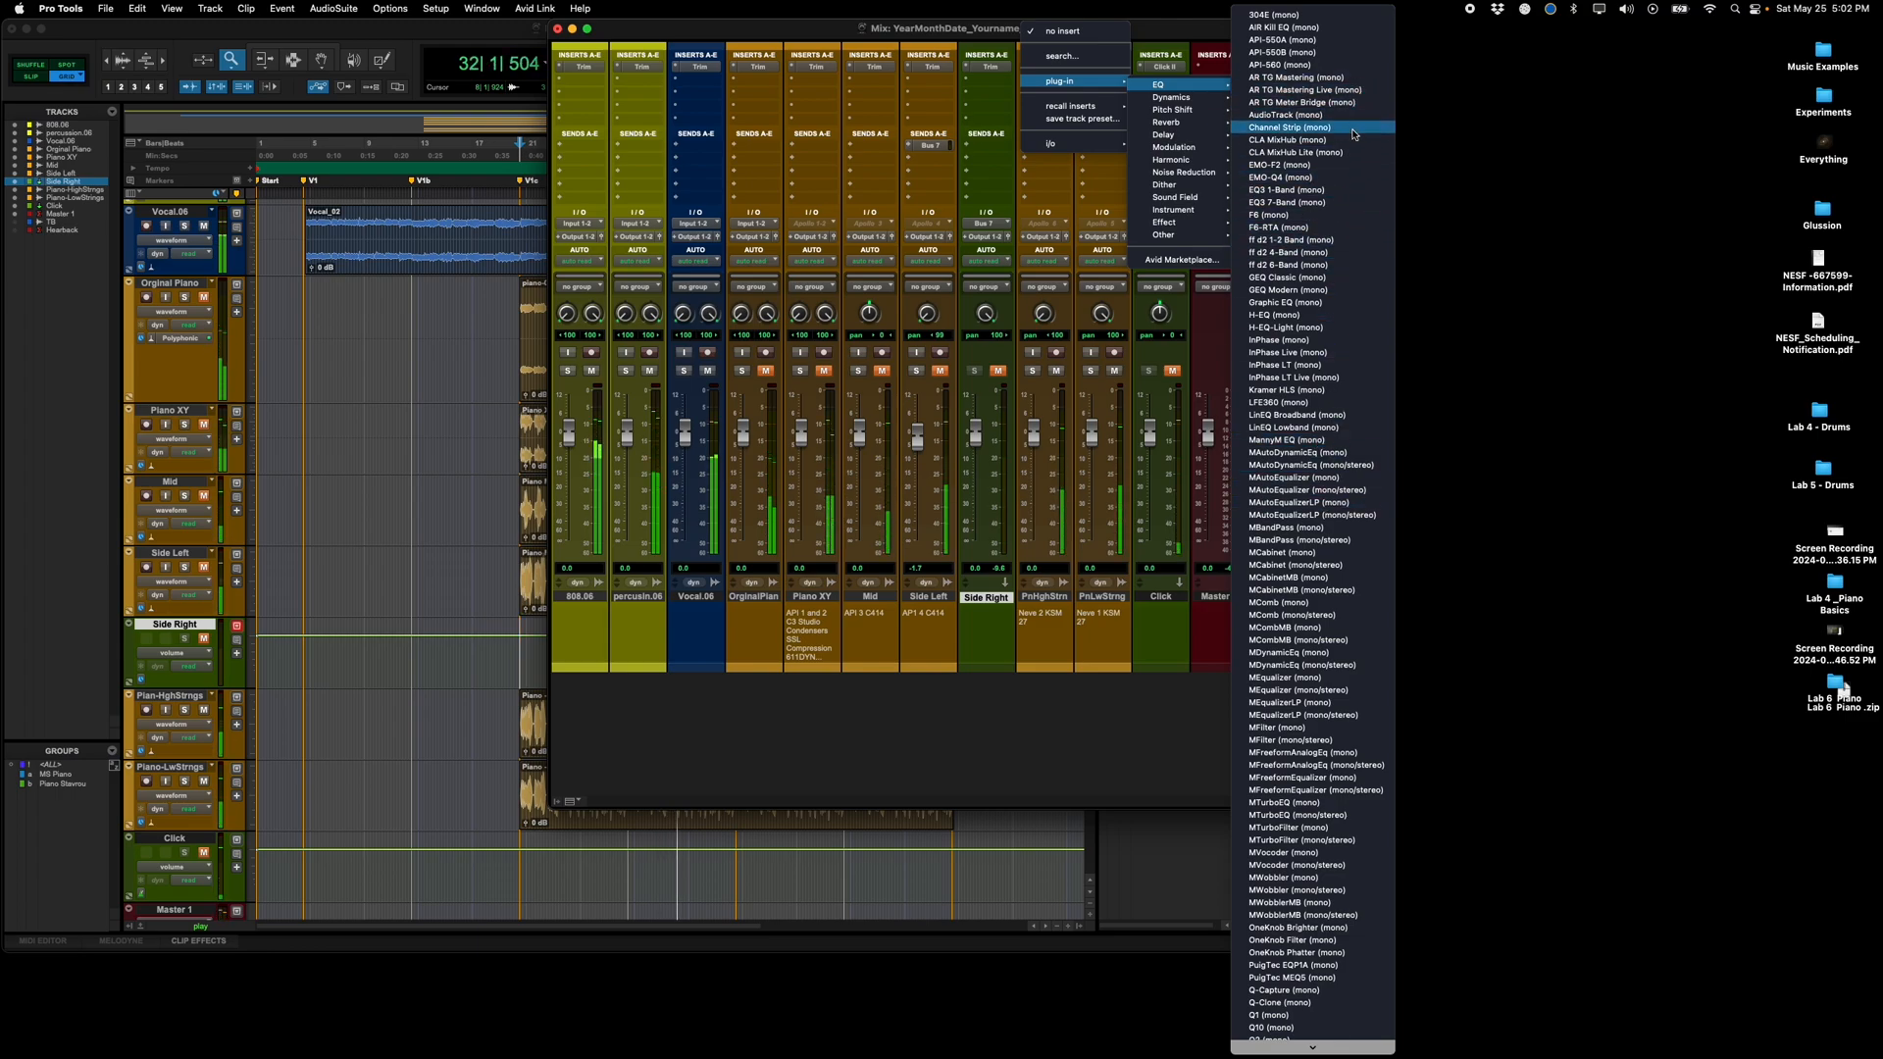
Step: Insert an EQ3 7-Band on the piano high strings track, solo the track, and enable a 24 dB/oct high-pass filter
{"action": "left_click", "coordinate": [1359, 202]}
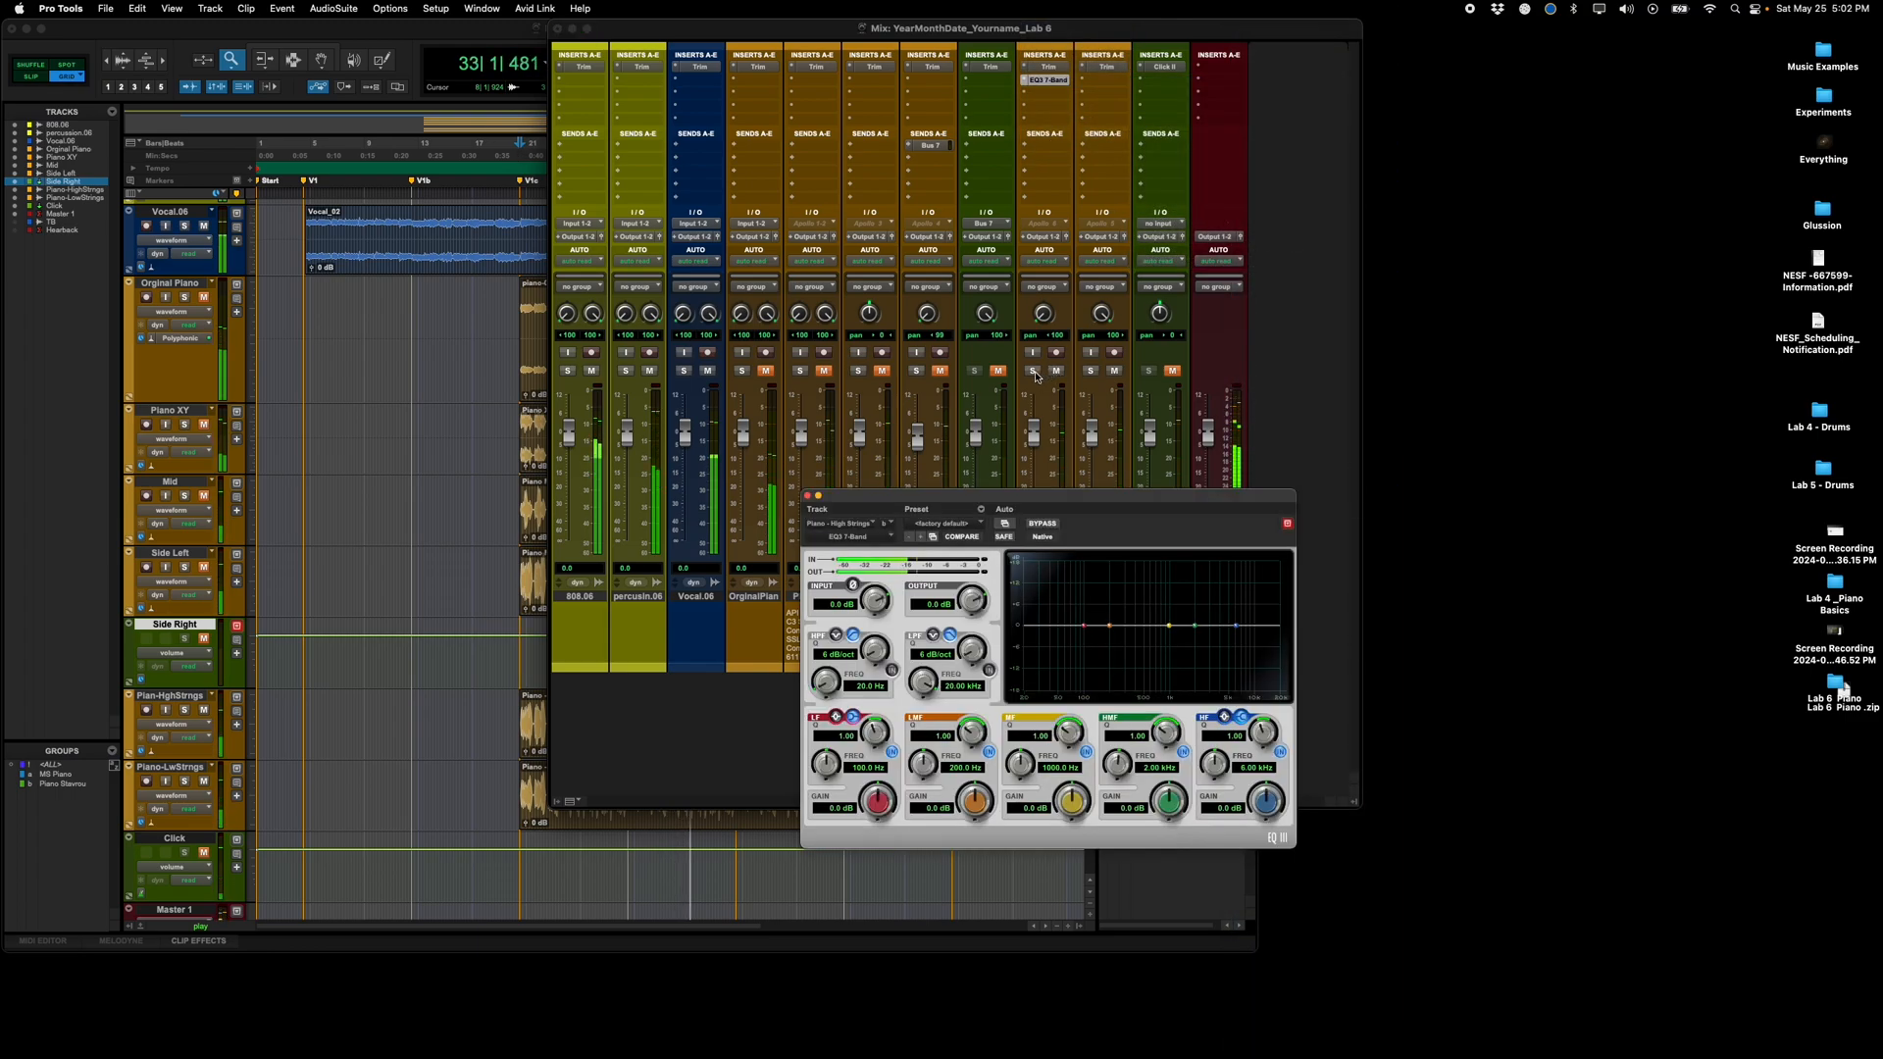
{"action": "left_click", "coordinate": [1033, 370]}
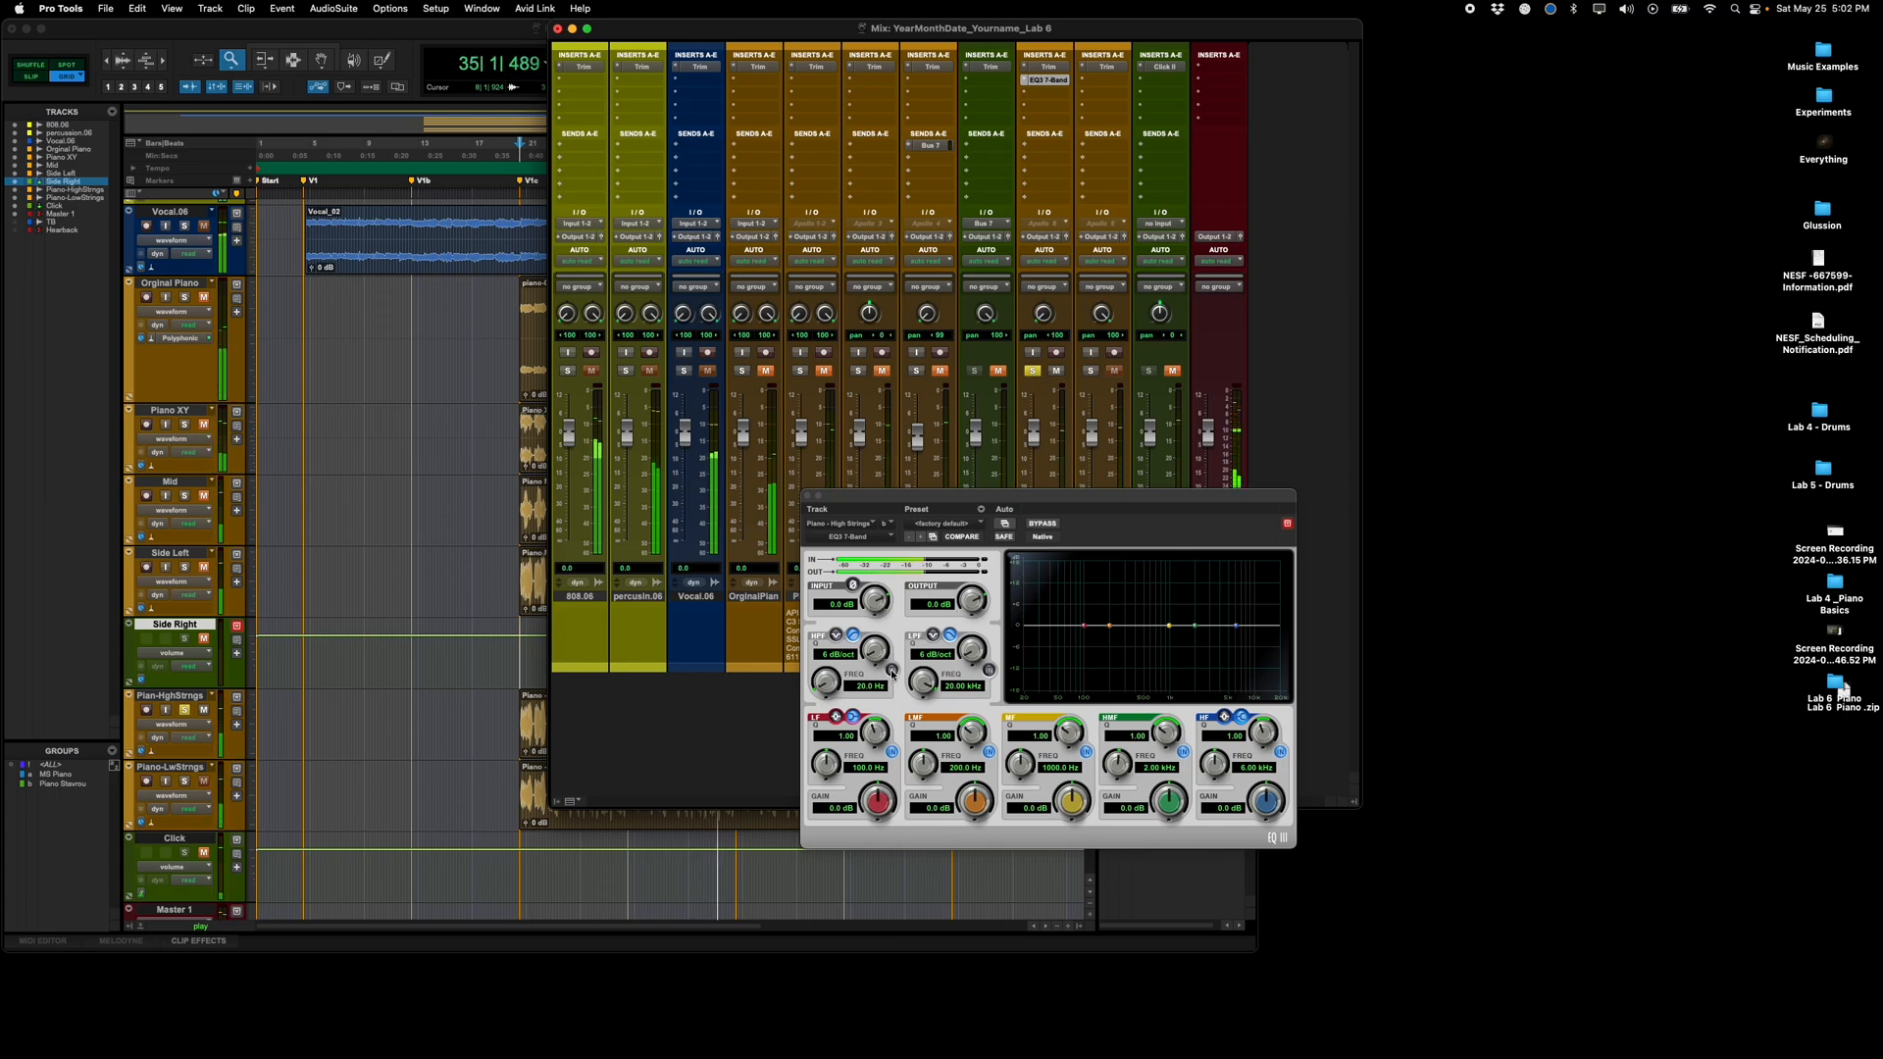
{"action": "left_click", "coordinate": [892, 670]}
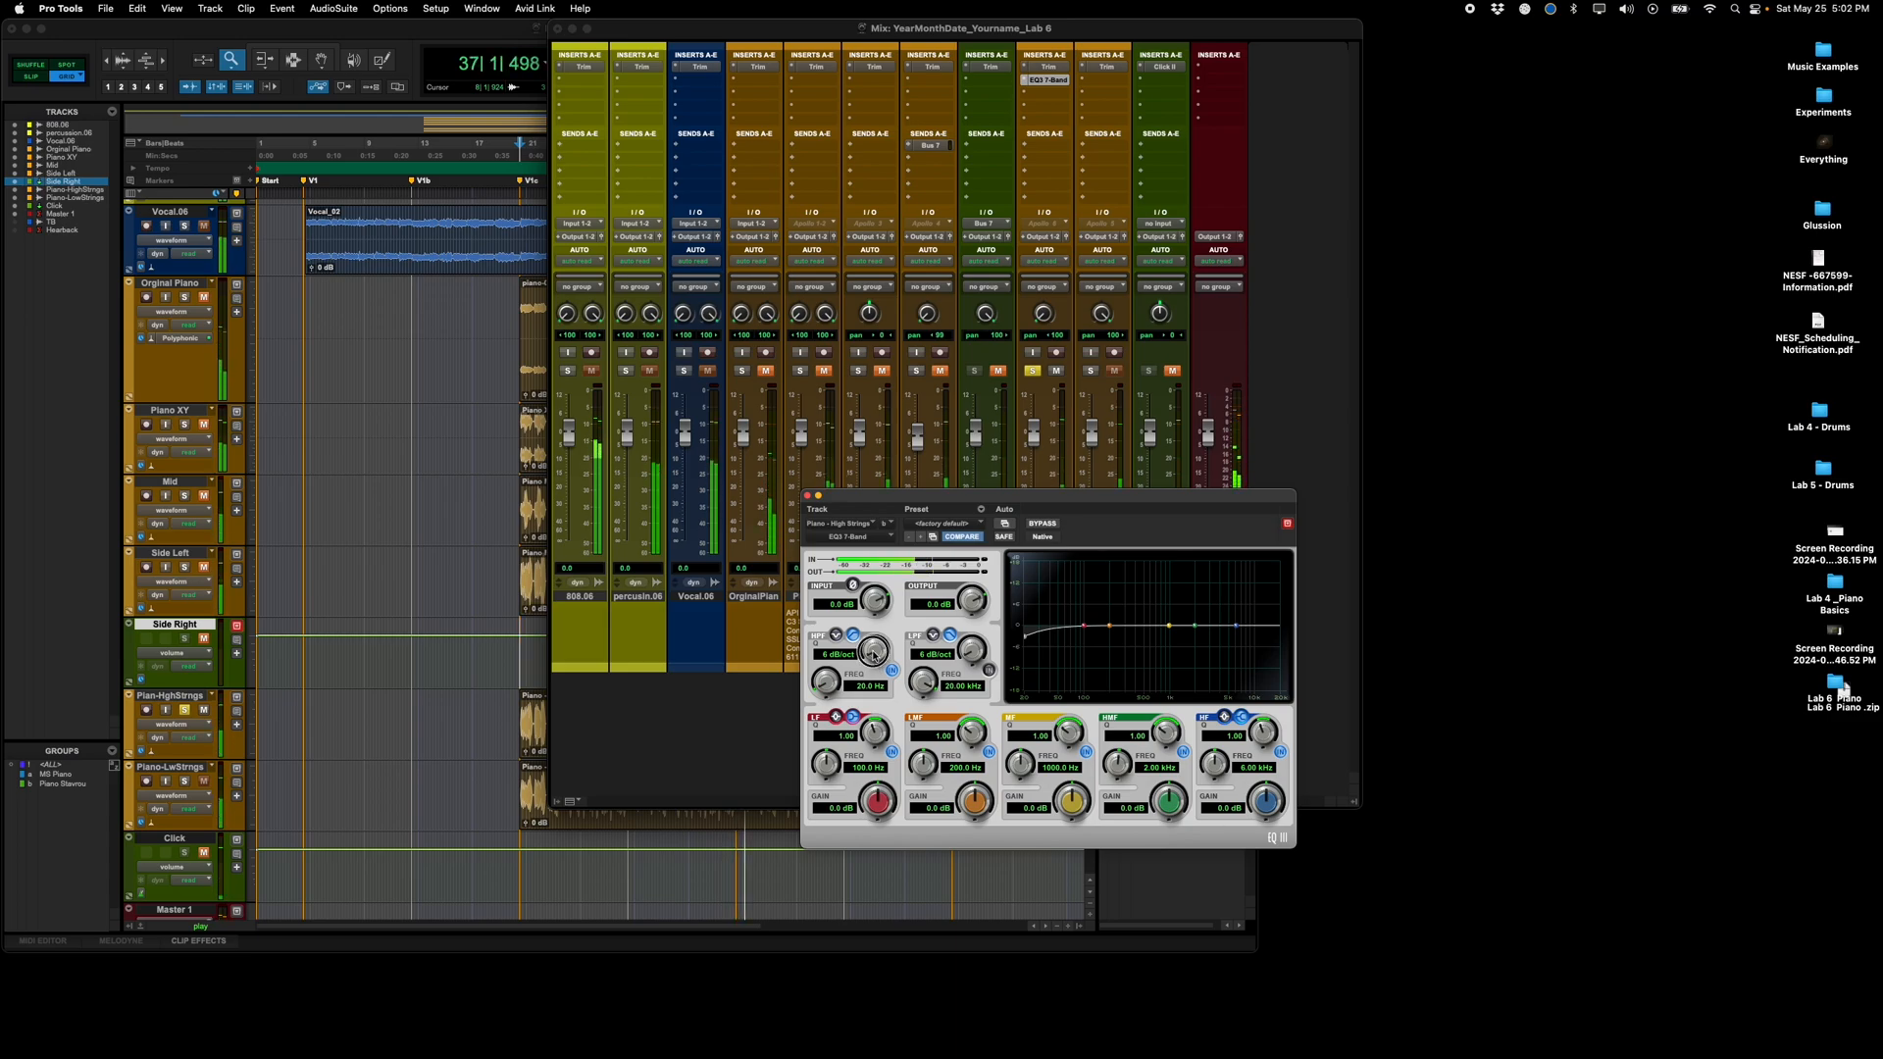
{"action": "left_click_drag", "start_coordinate": [874, 652], "coordinate": [871, 556]}
{"action": "left_click_drag", "start_coordinate": [828, 680], "coordinate": [835, 622]}
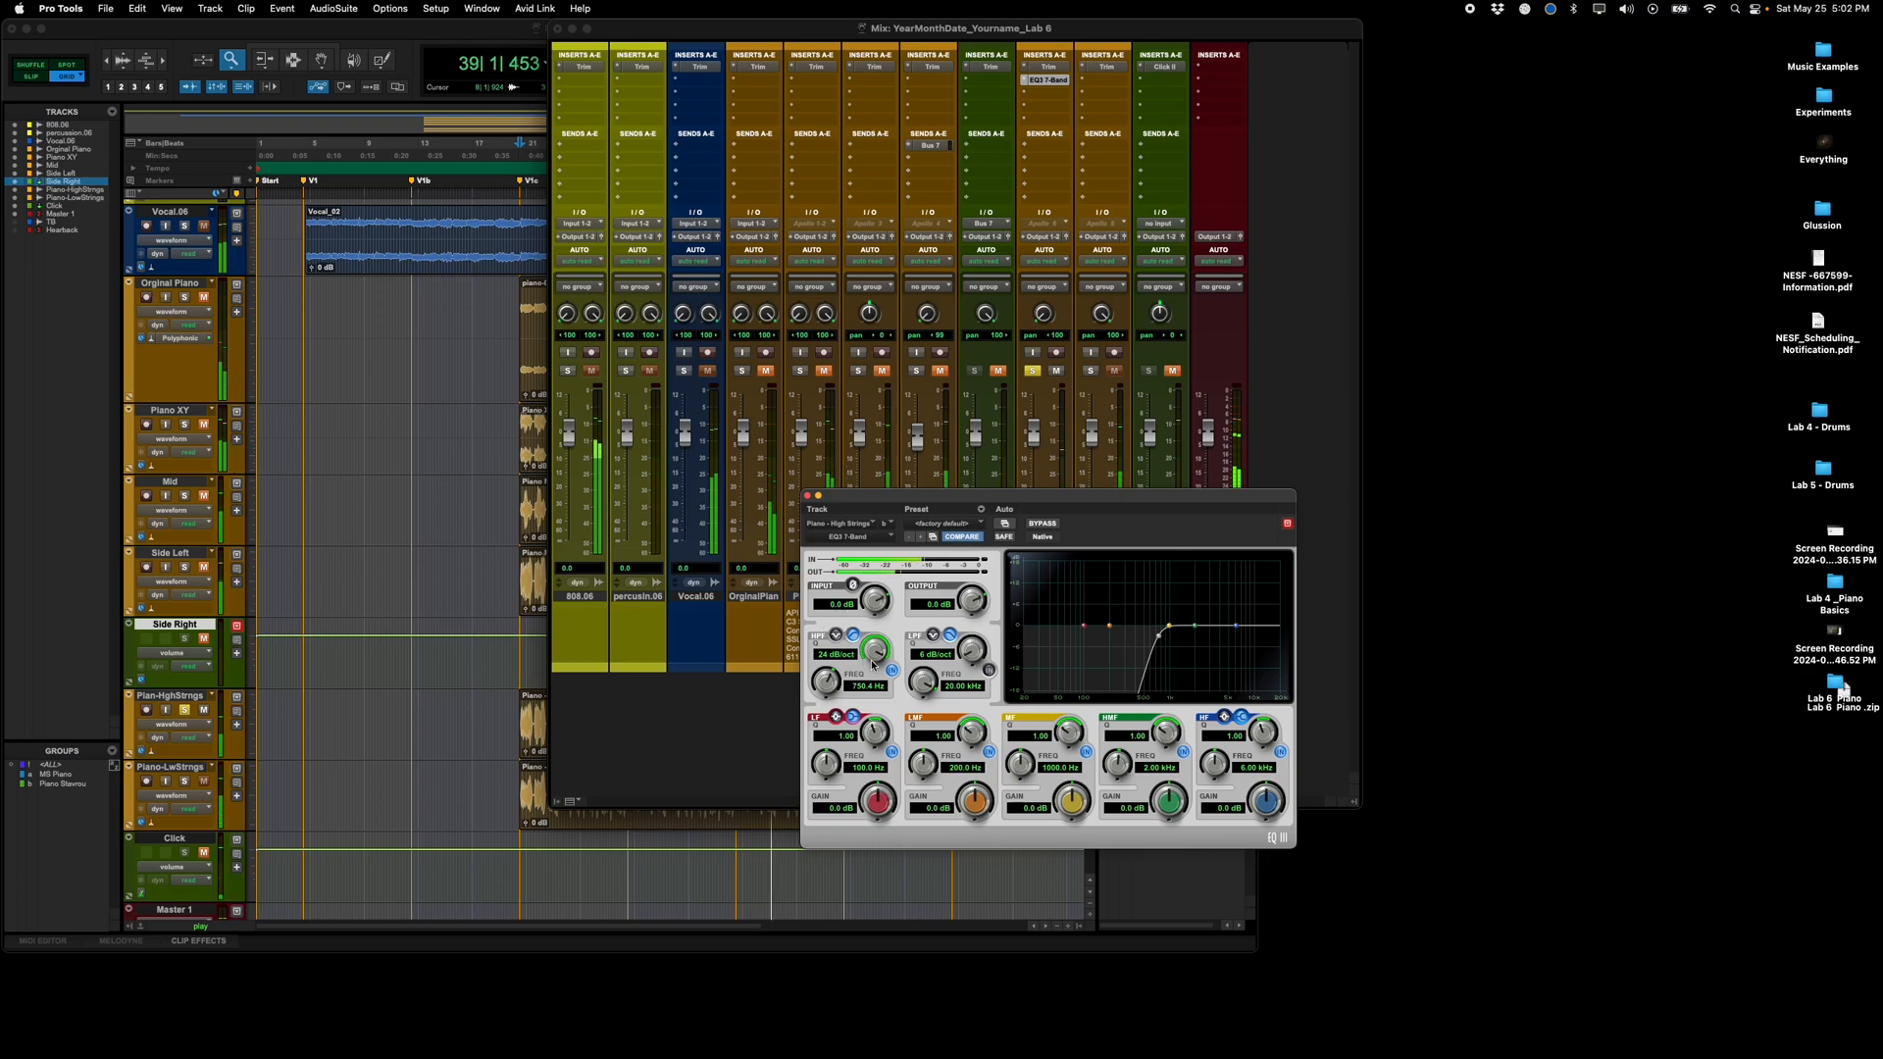
Step: Set the high-pass filter frequency on the high strings EQ to 200 Hz
{"action": "left_click", "coordinate": [866, 687]}
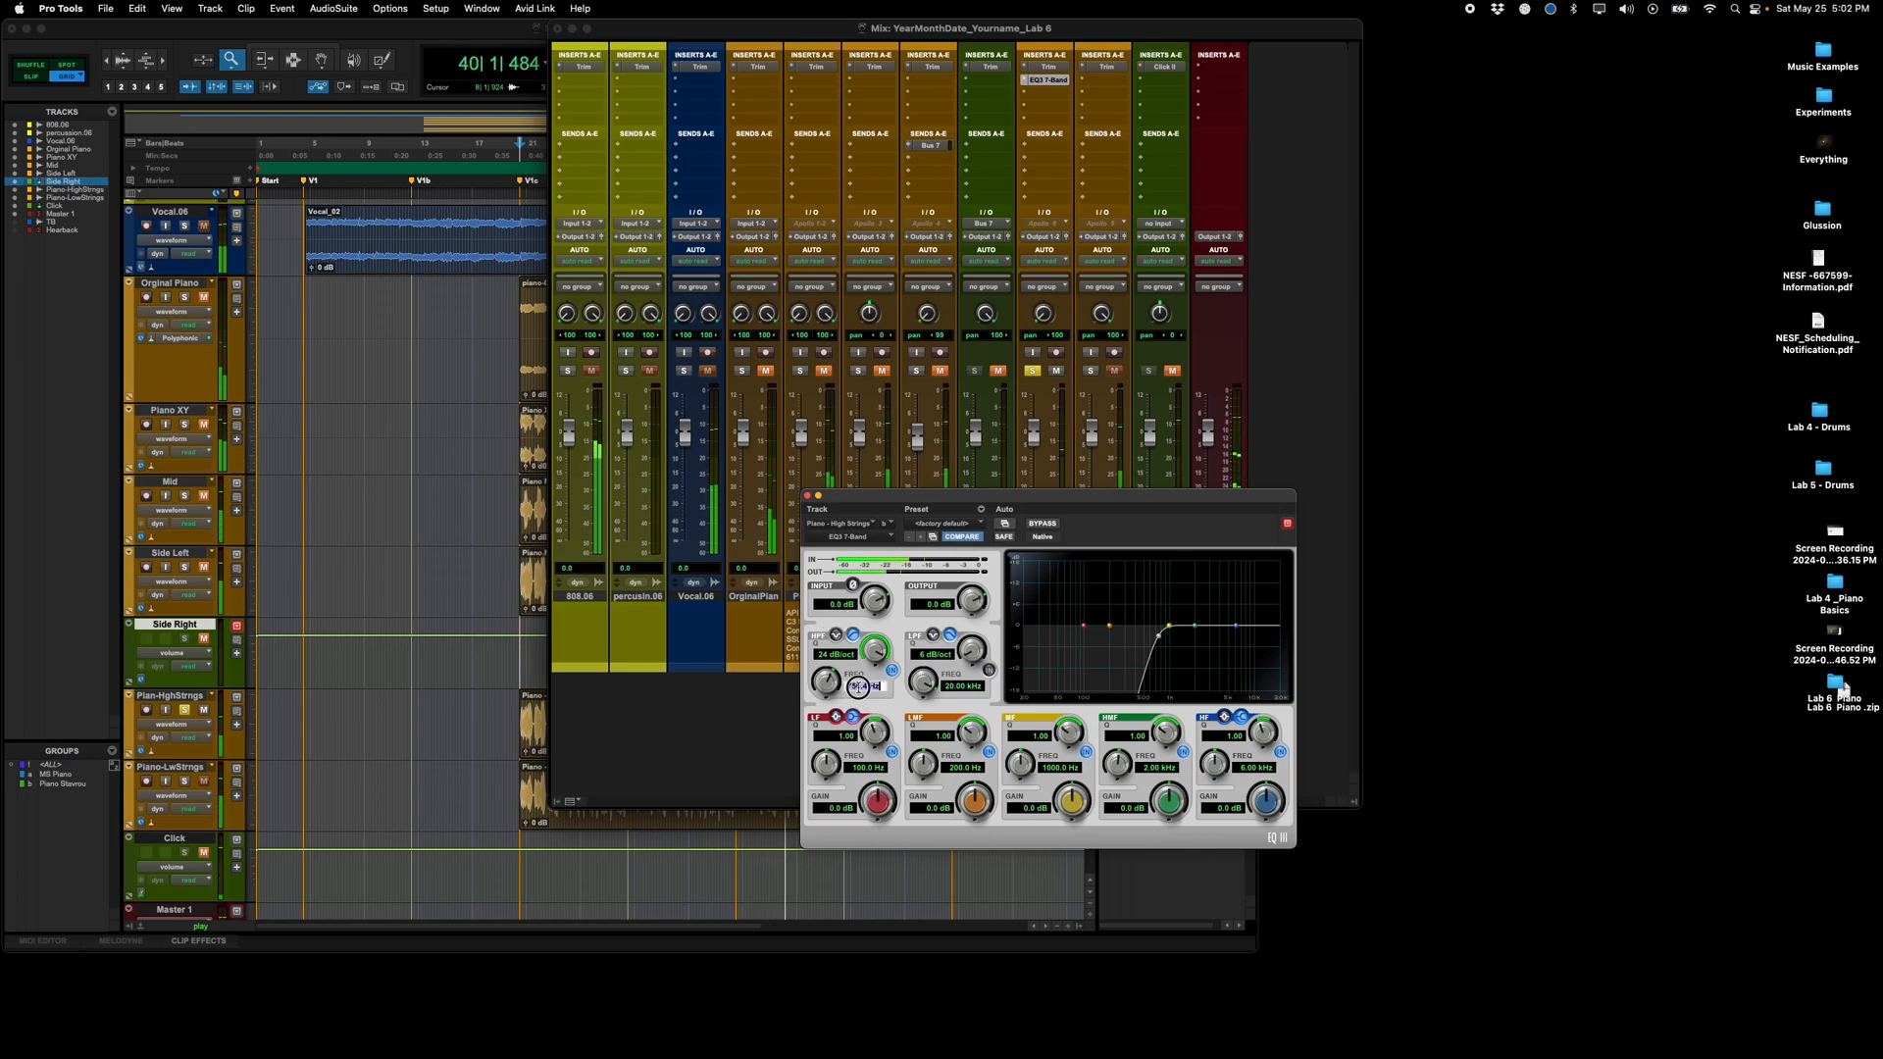
{"action": "type", "text": "2"}
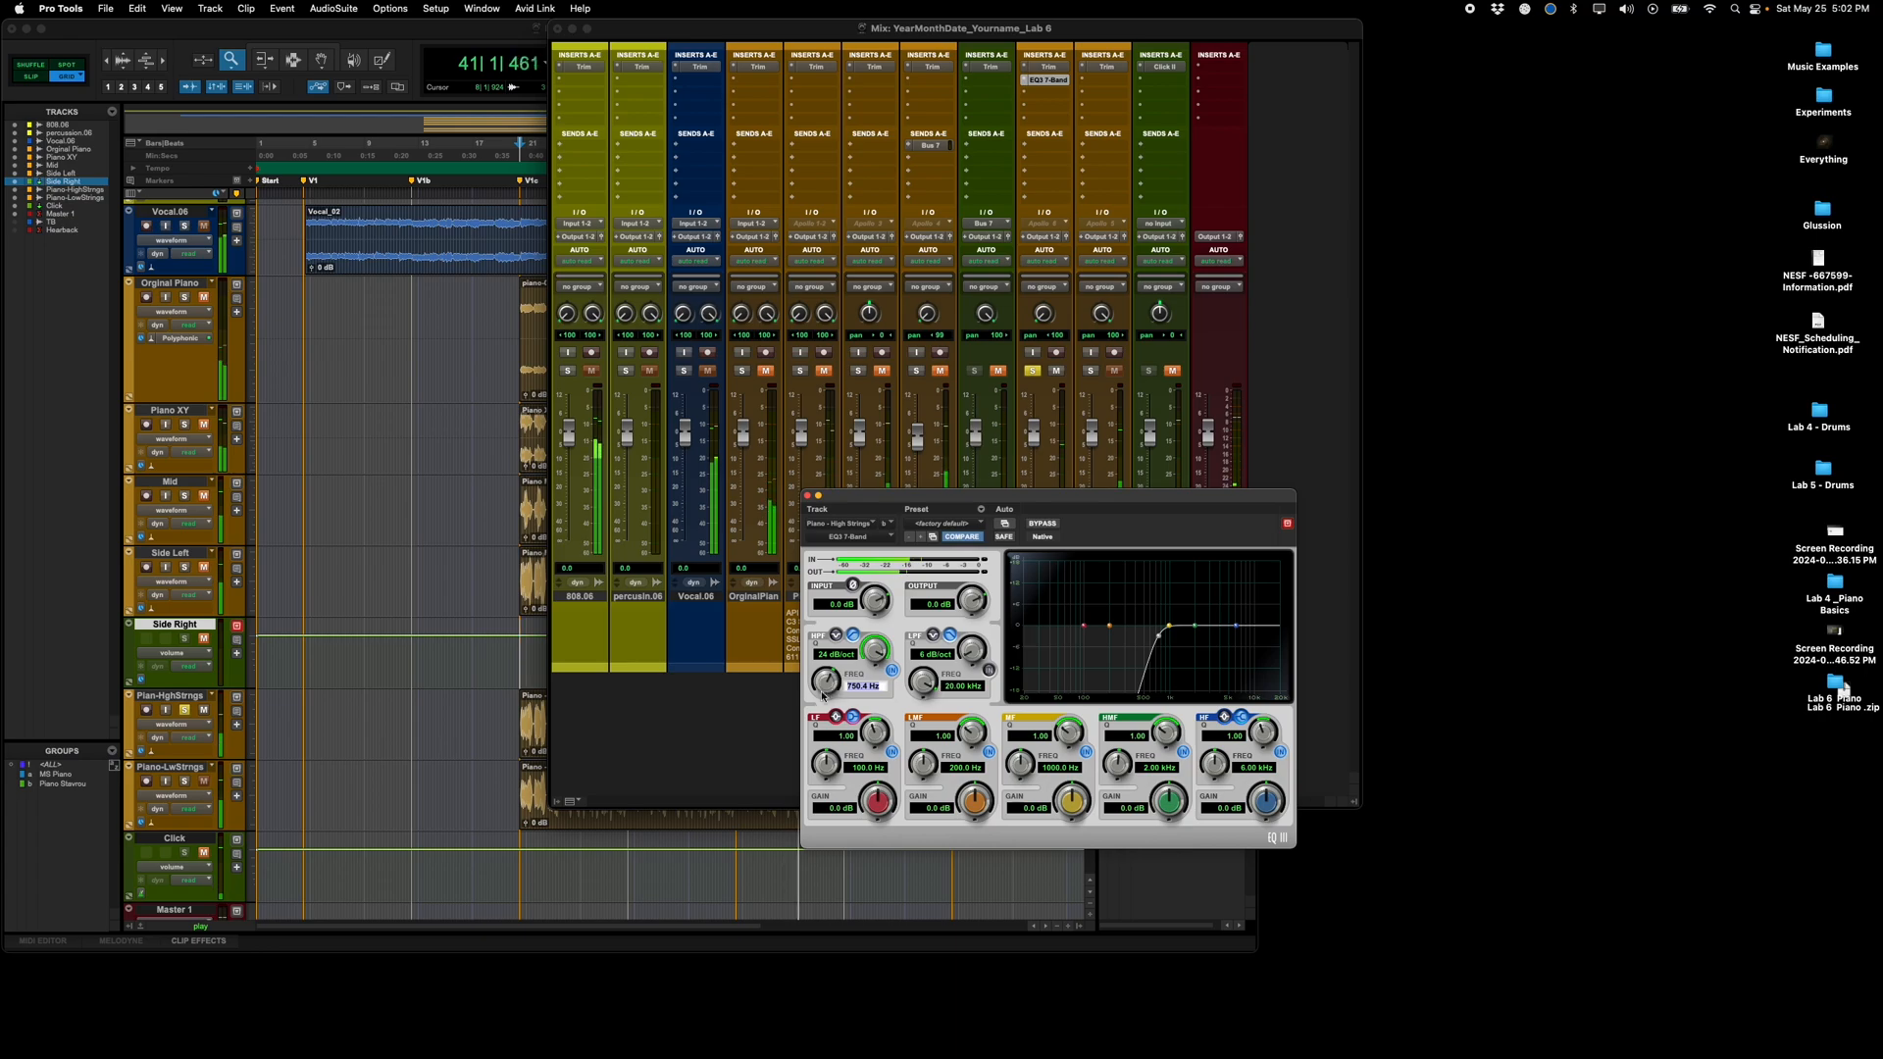
{"action": "type", "text": "00"}
{"action": "key", "text": "Return"}
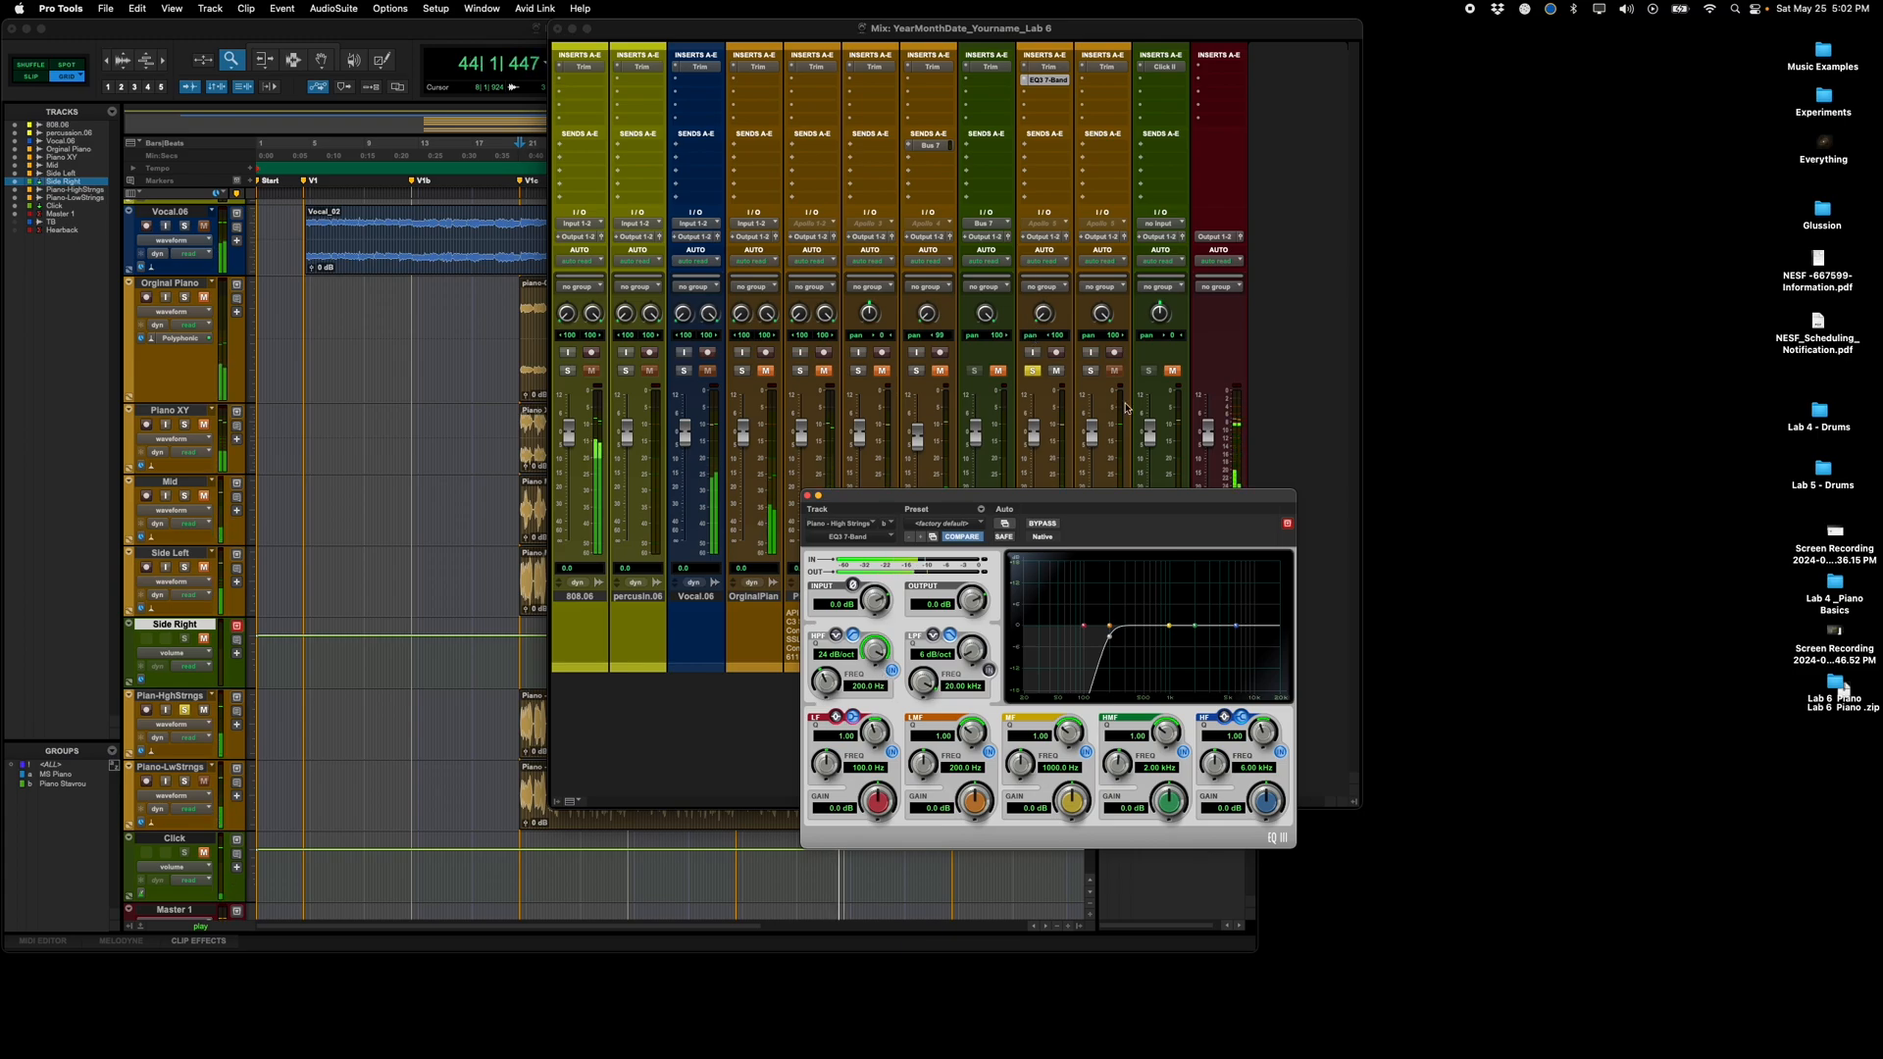
Step: Copy the high strings EQ3 7-Band to Insert B of the piano low strings track and clear the solos on both tracks
{"action": "left_click", "coordinate": [1092, 371]}
{"action": "left_click_drag", "start_coordinate": [1048, 80], "coordinate": [1099, 82]}
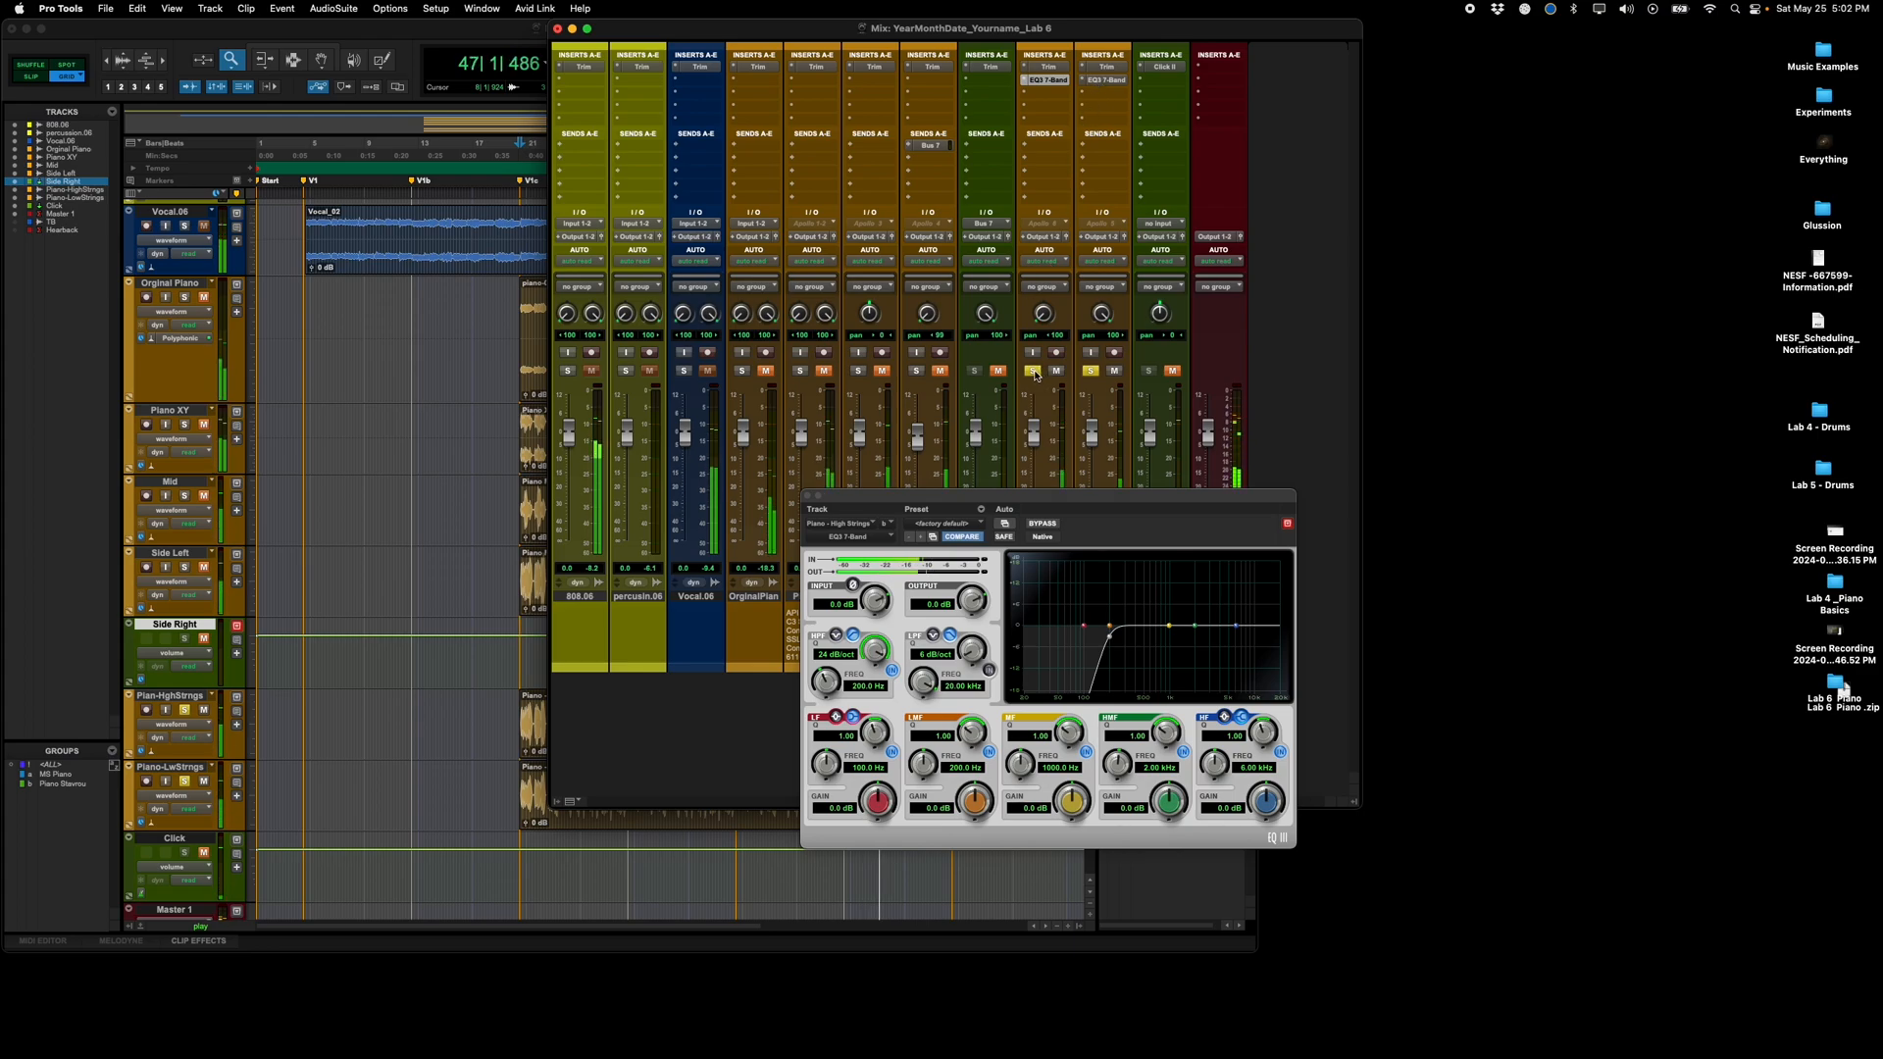
{"action": "left_click", "coordinate": [1034, 371]}
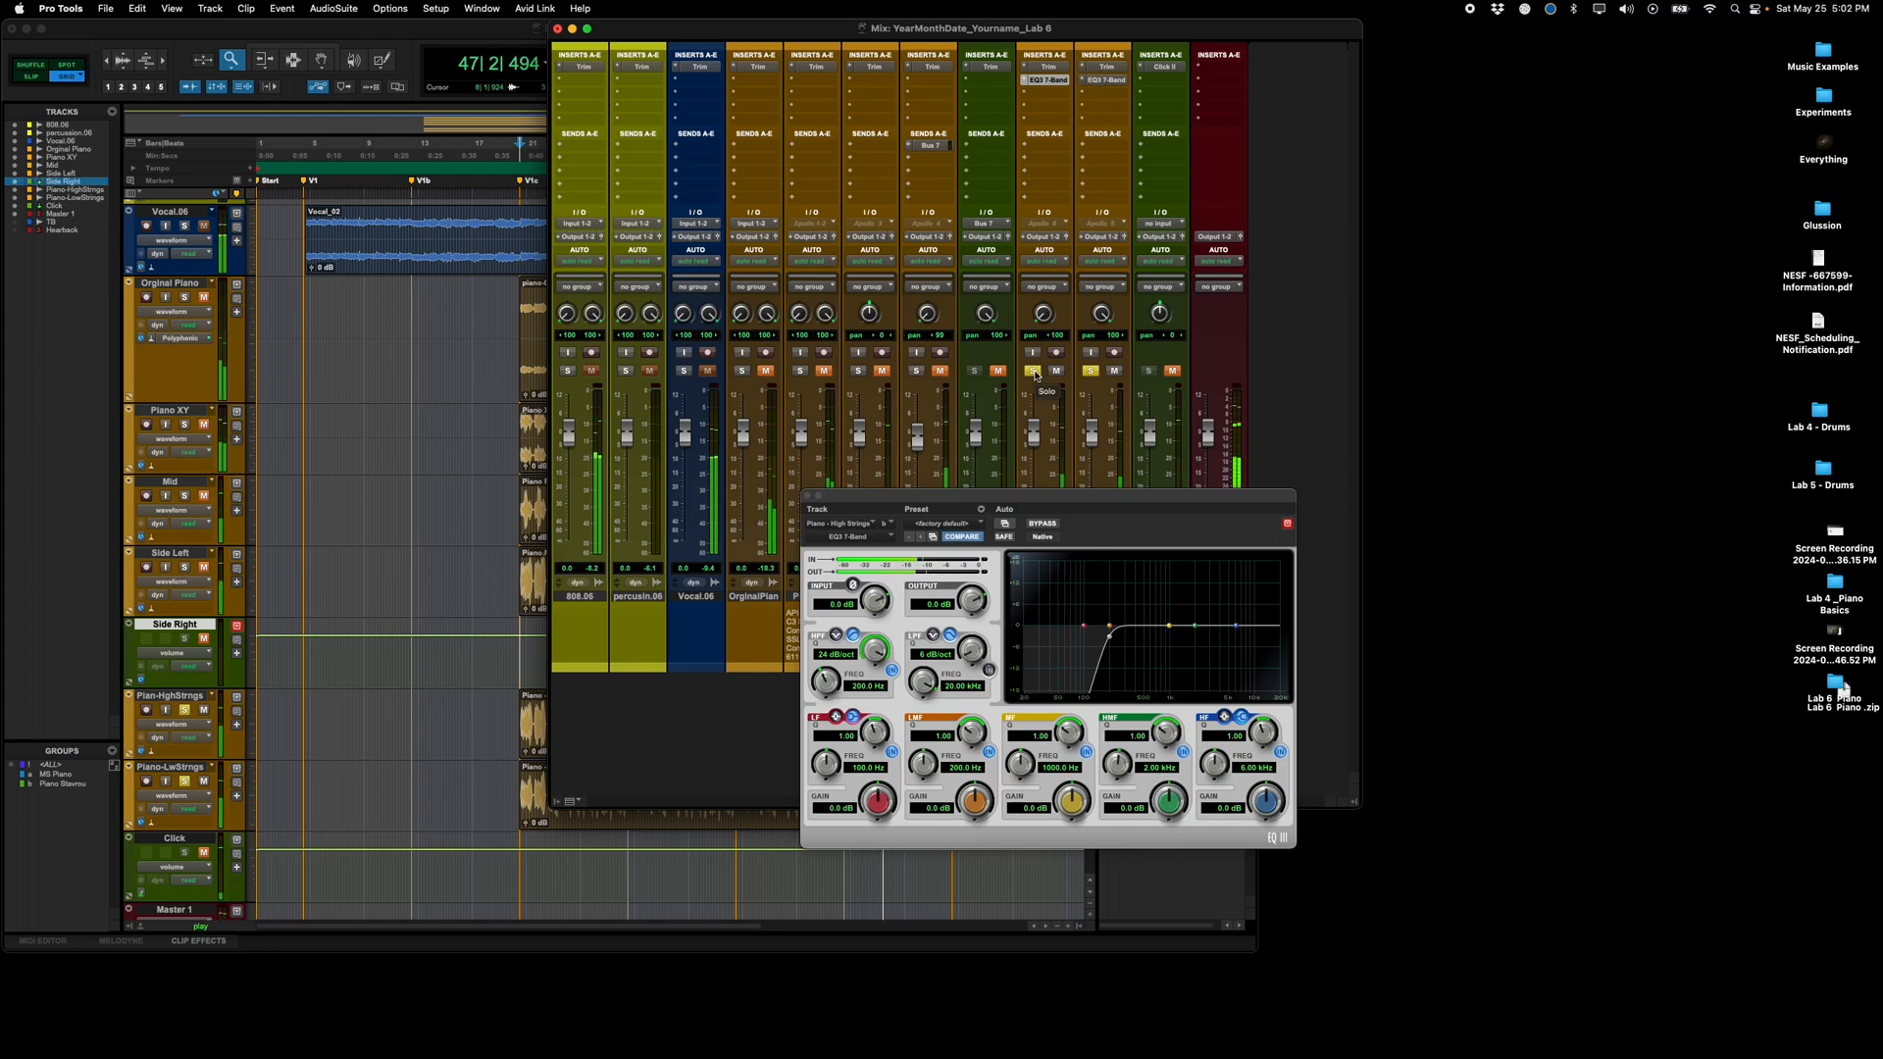
{"action": "left_click", "coordinate": [1091, 371]}
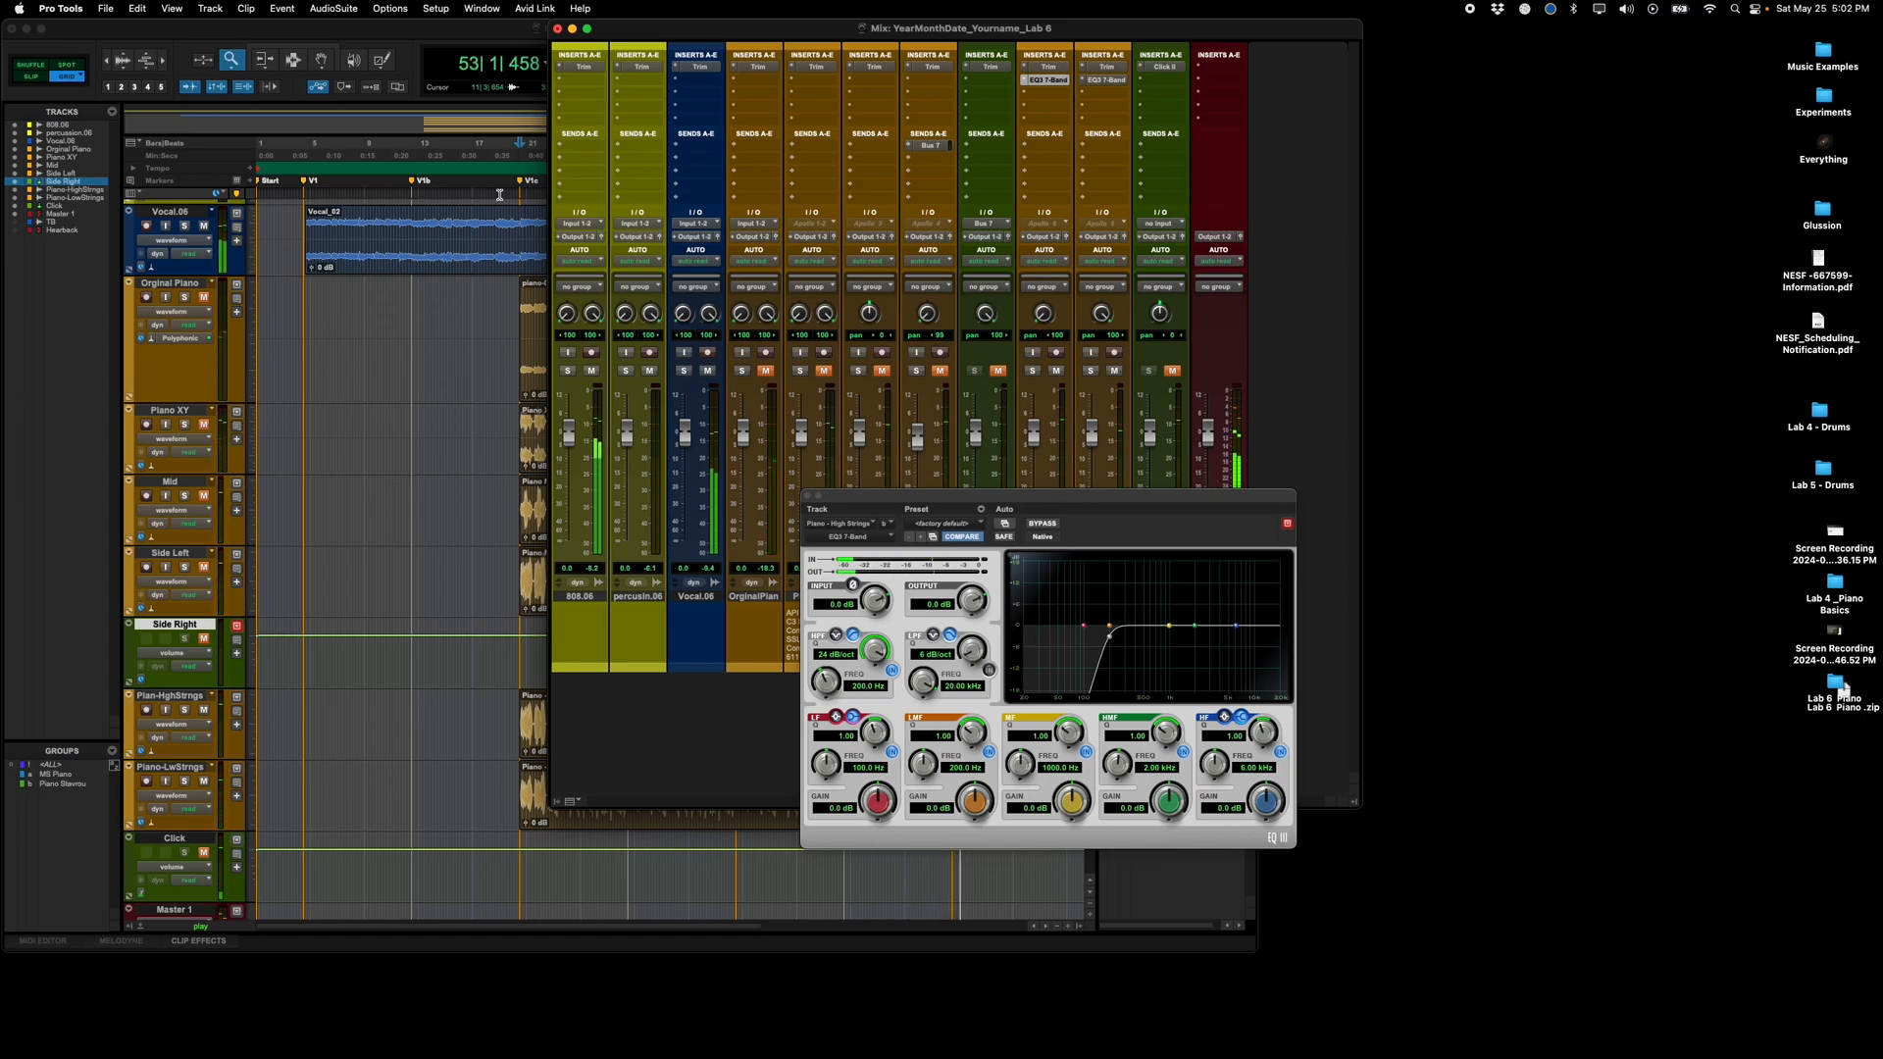
Step: Select about bars 29 to 37 across all tracks in the Edit window, where the percussion plays, and start playback of that section
{"action": "key", "text": "space"}
{"action": "key", "text": "super+equal"}
{"action": "key", "text": "space"}
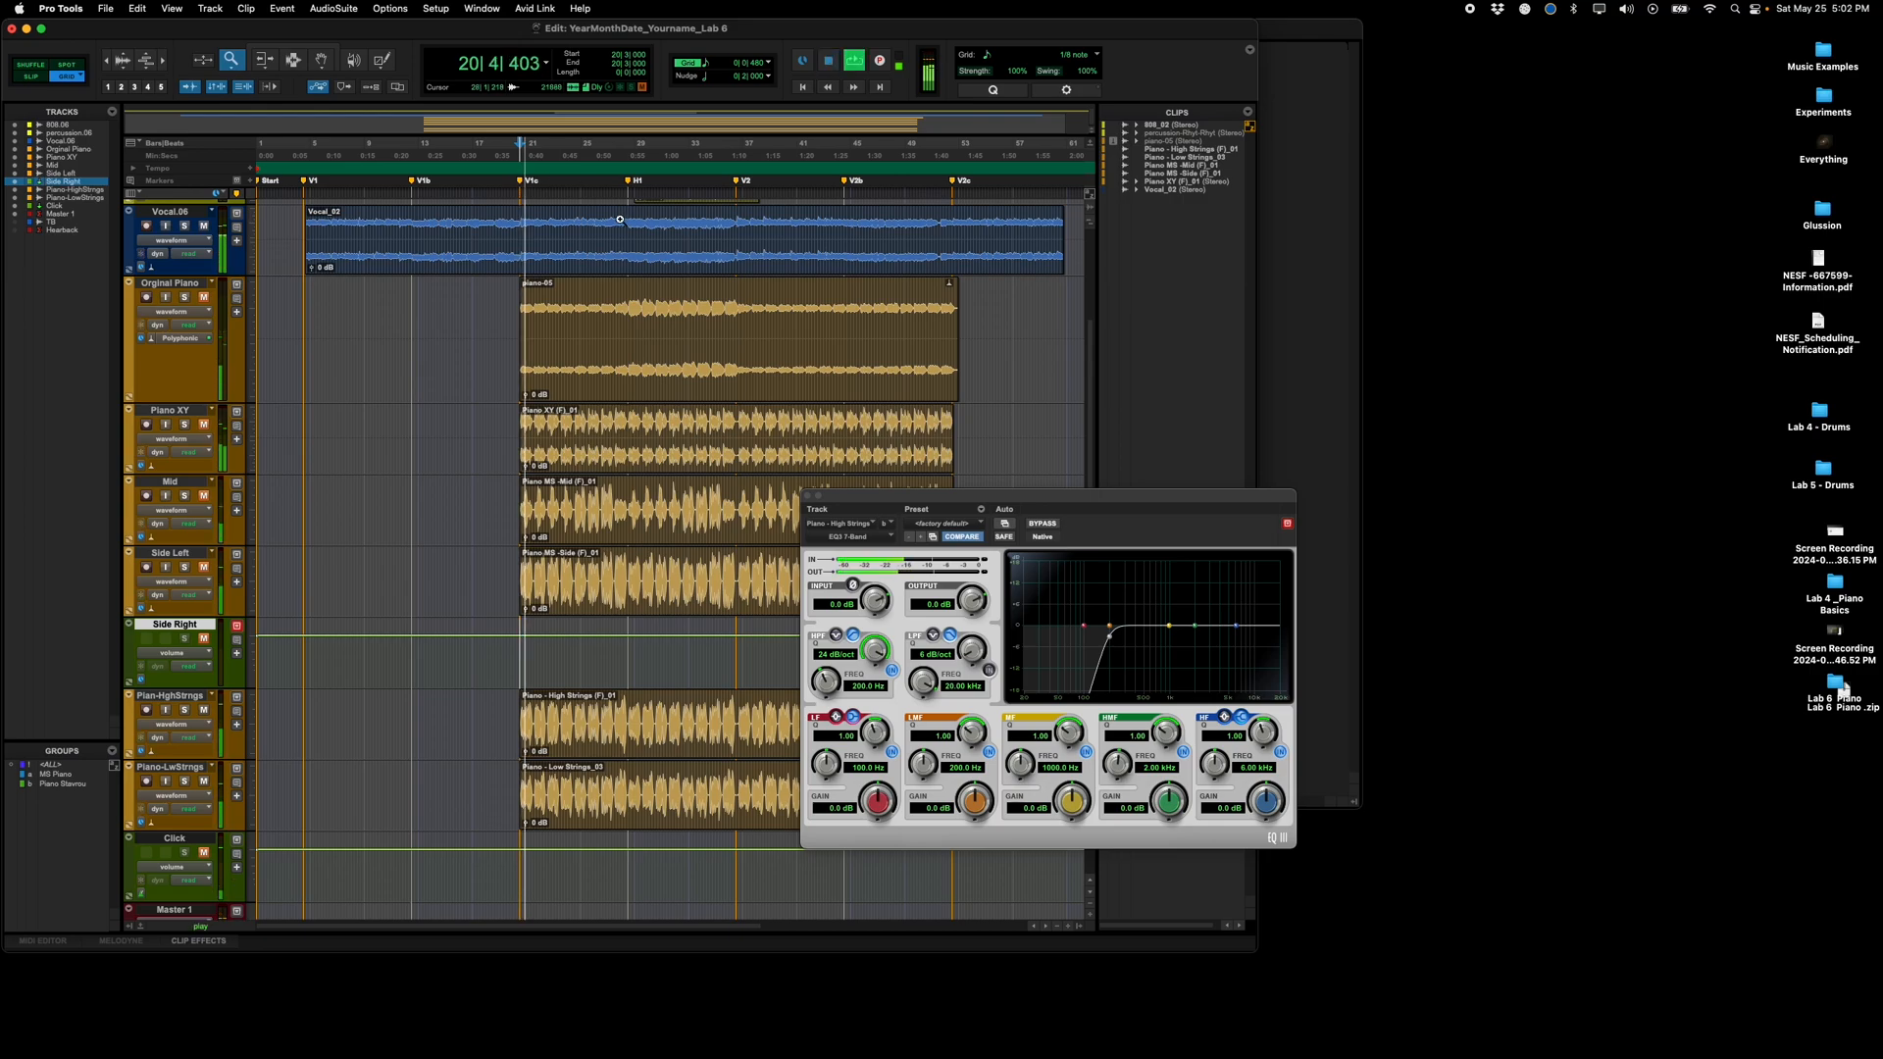
{"action": "key", "text": "space"}
{"action": "key", "text": "space"}
{"action": "scroll", "coordinate": [643, 279], "scroll_direction": "up", "scroll_amount": 4}
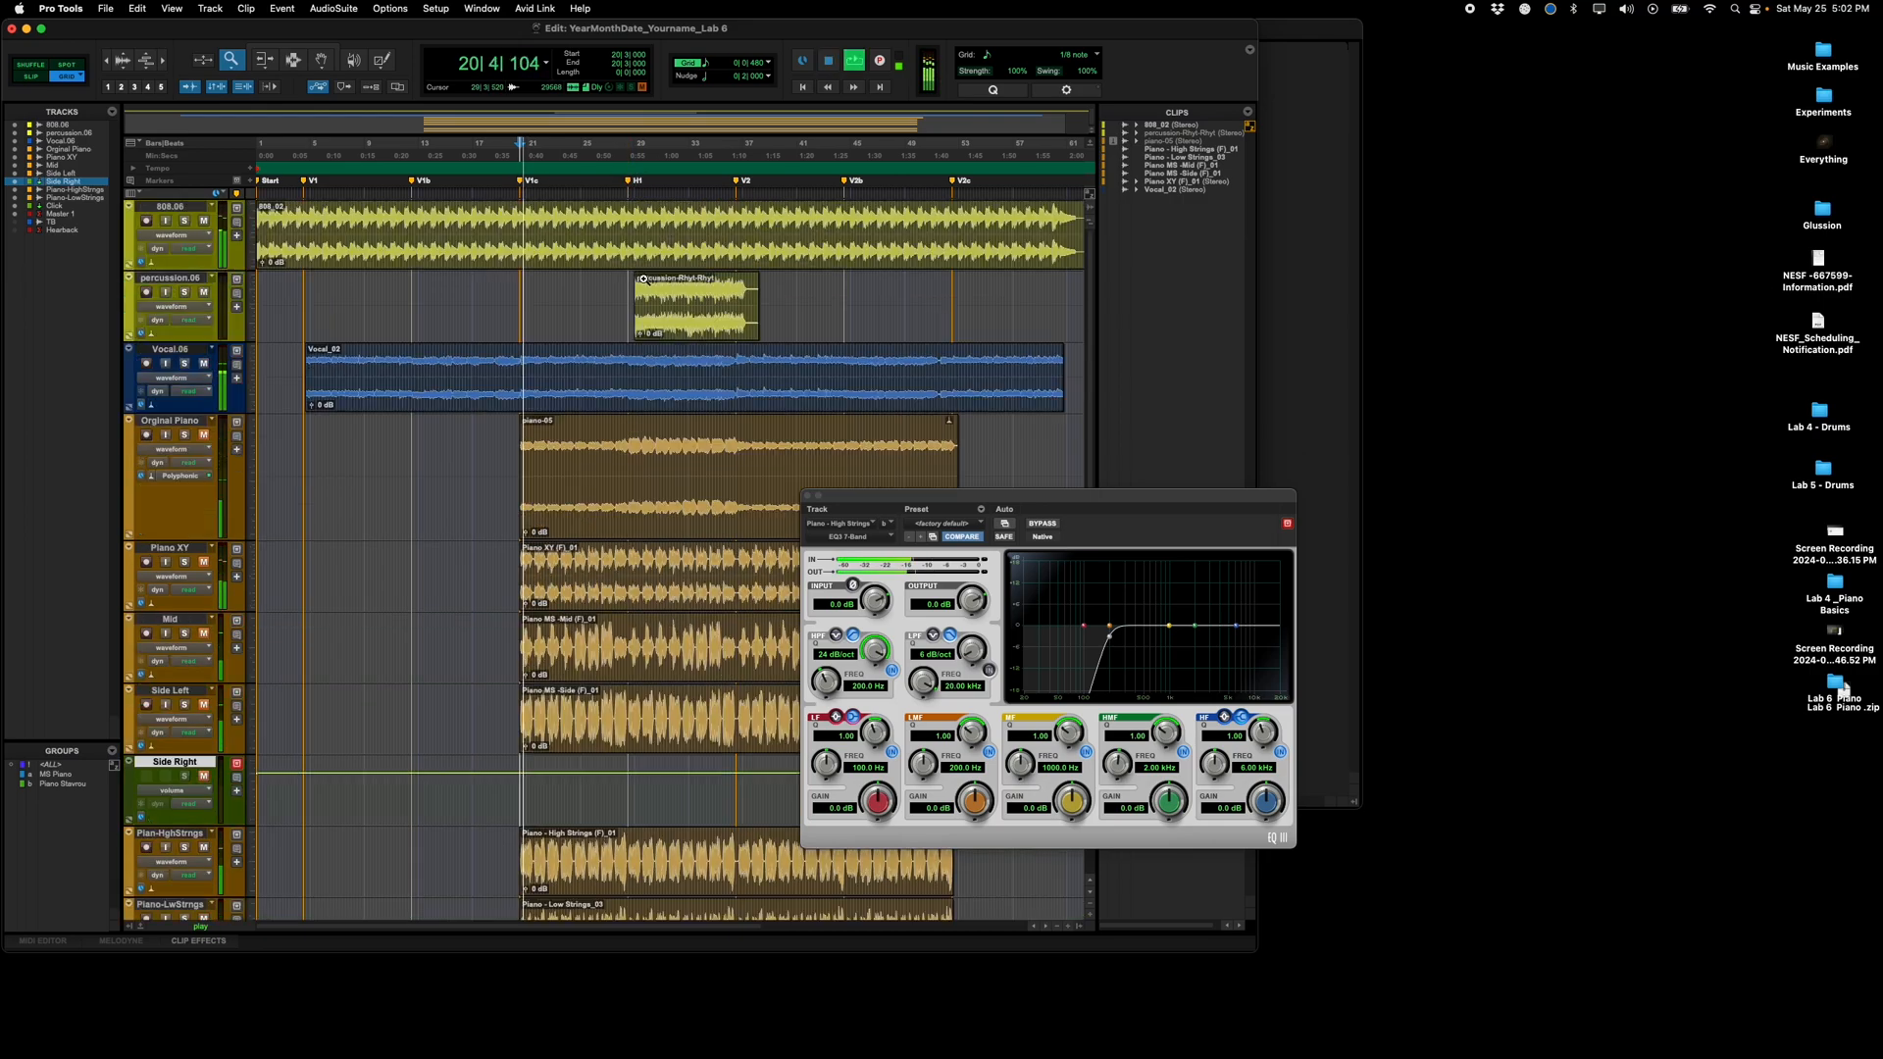
{"action": "key", "text": "space"}
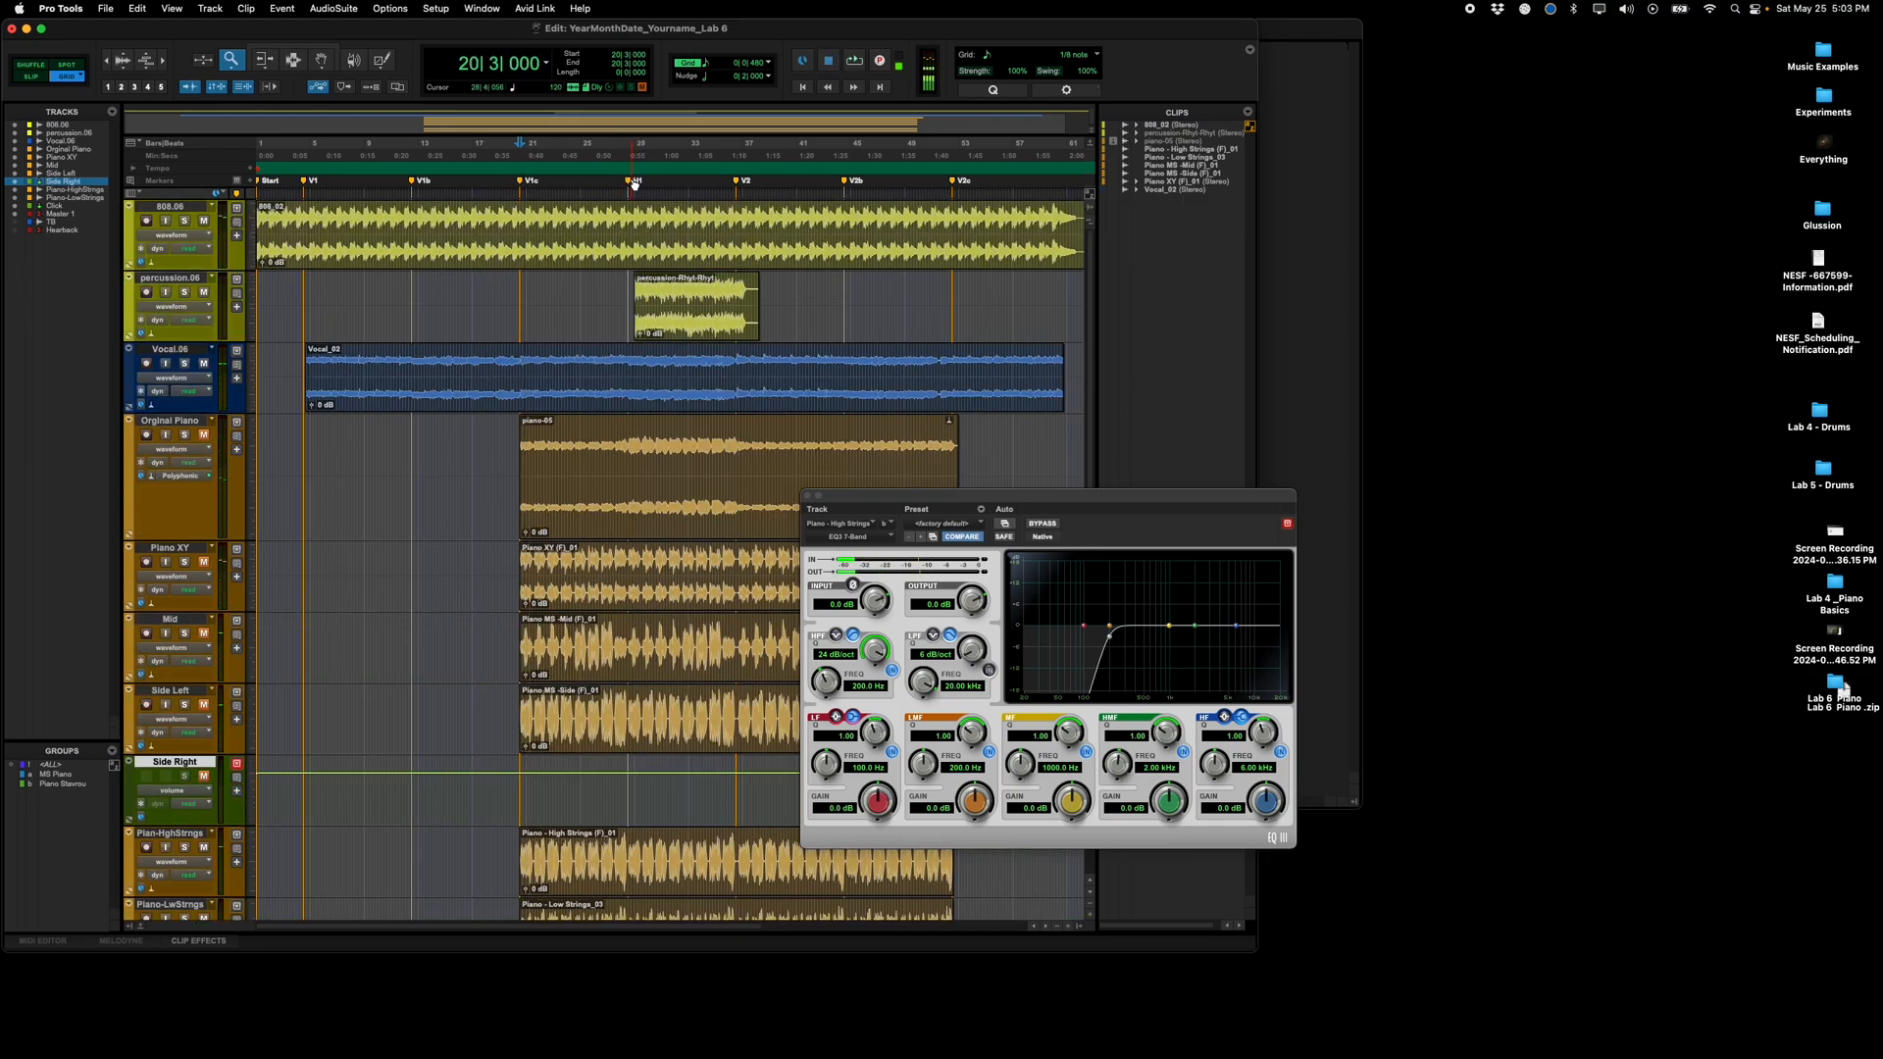
{"action": "left_click", "coordinate": [629, 182]}
{"action": "left_click_drag", "start_coordinate": [634, 147], "coordinate": [738, 159]}
{"action": "key", "text": "space"}
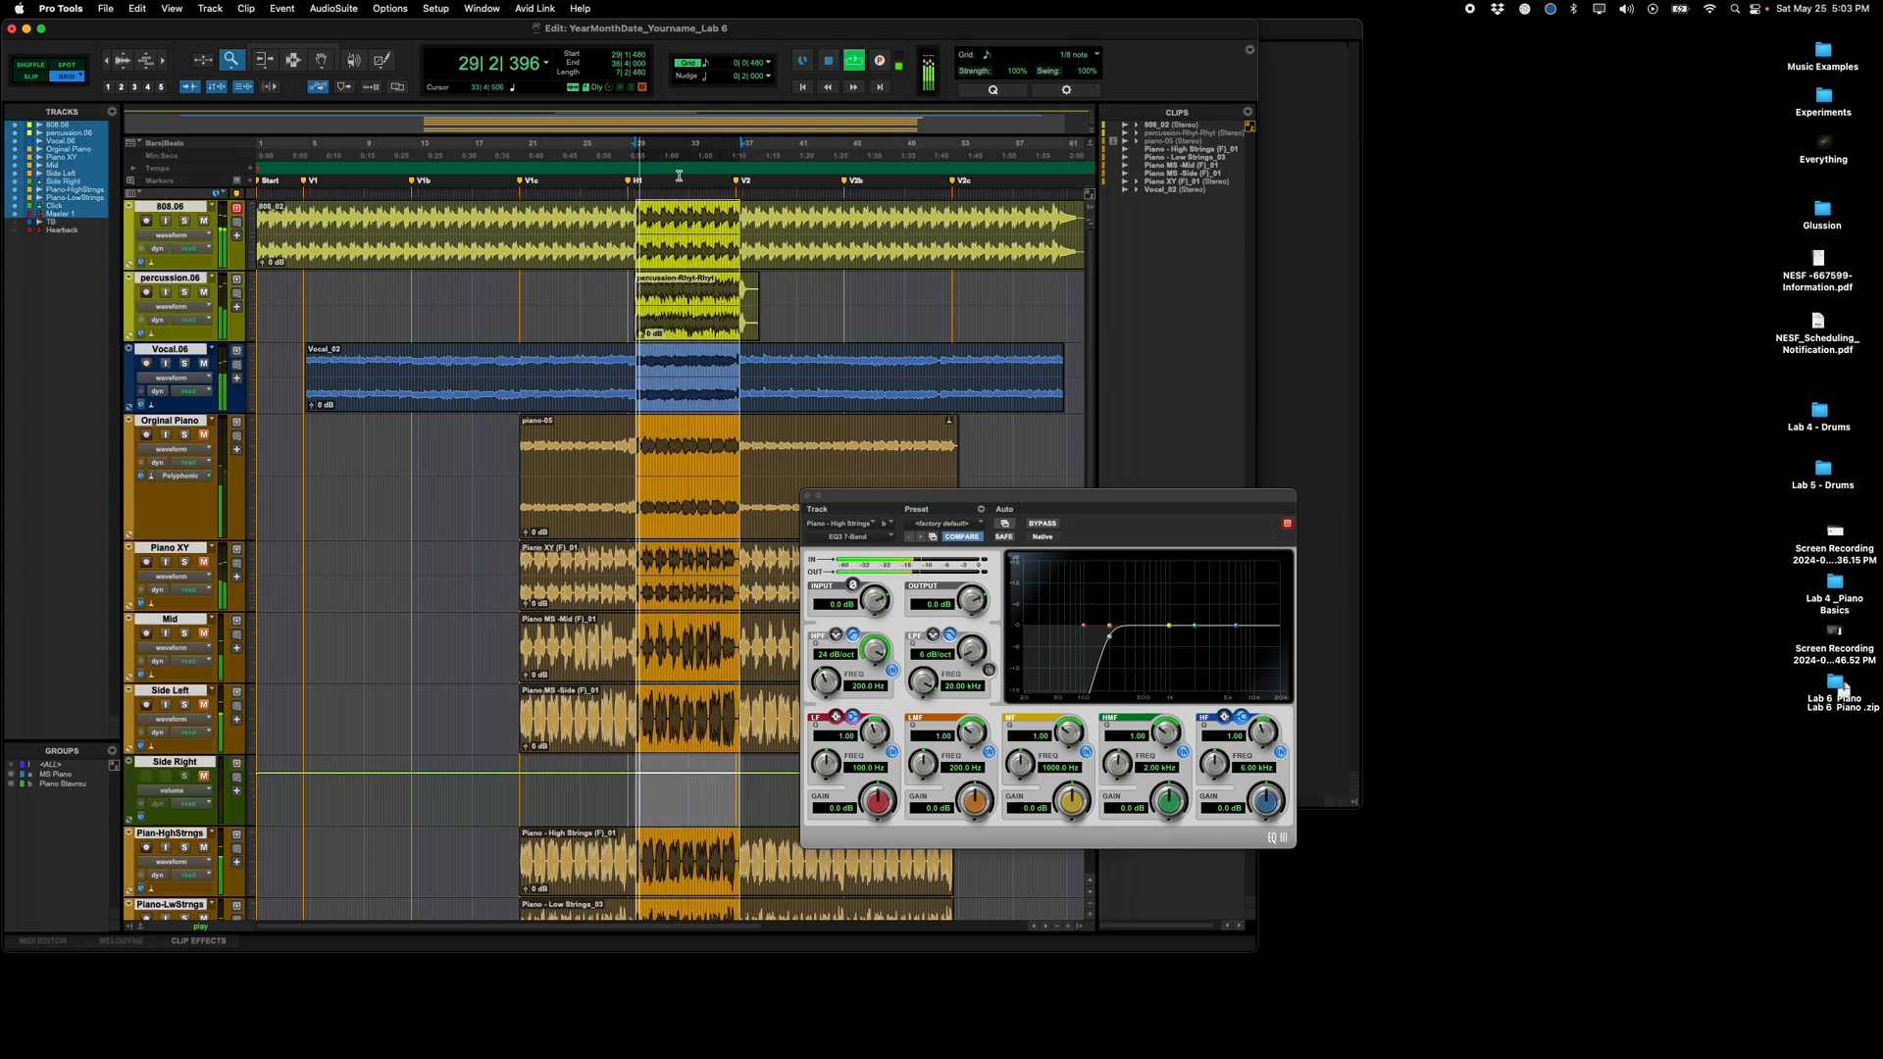
Step: Check the compression section of the Lab 6 instructions in the browser, return to Pro Tools, and close the EQ window
{"action": "key", "text": "super+Tab"}
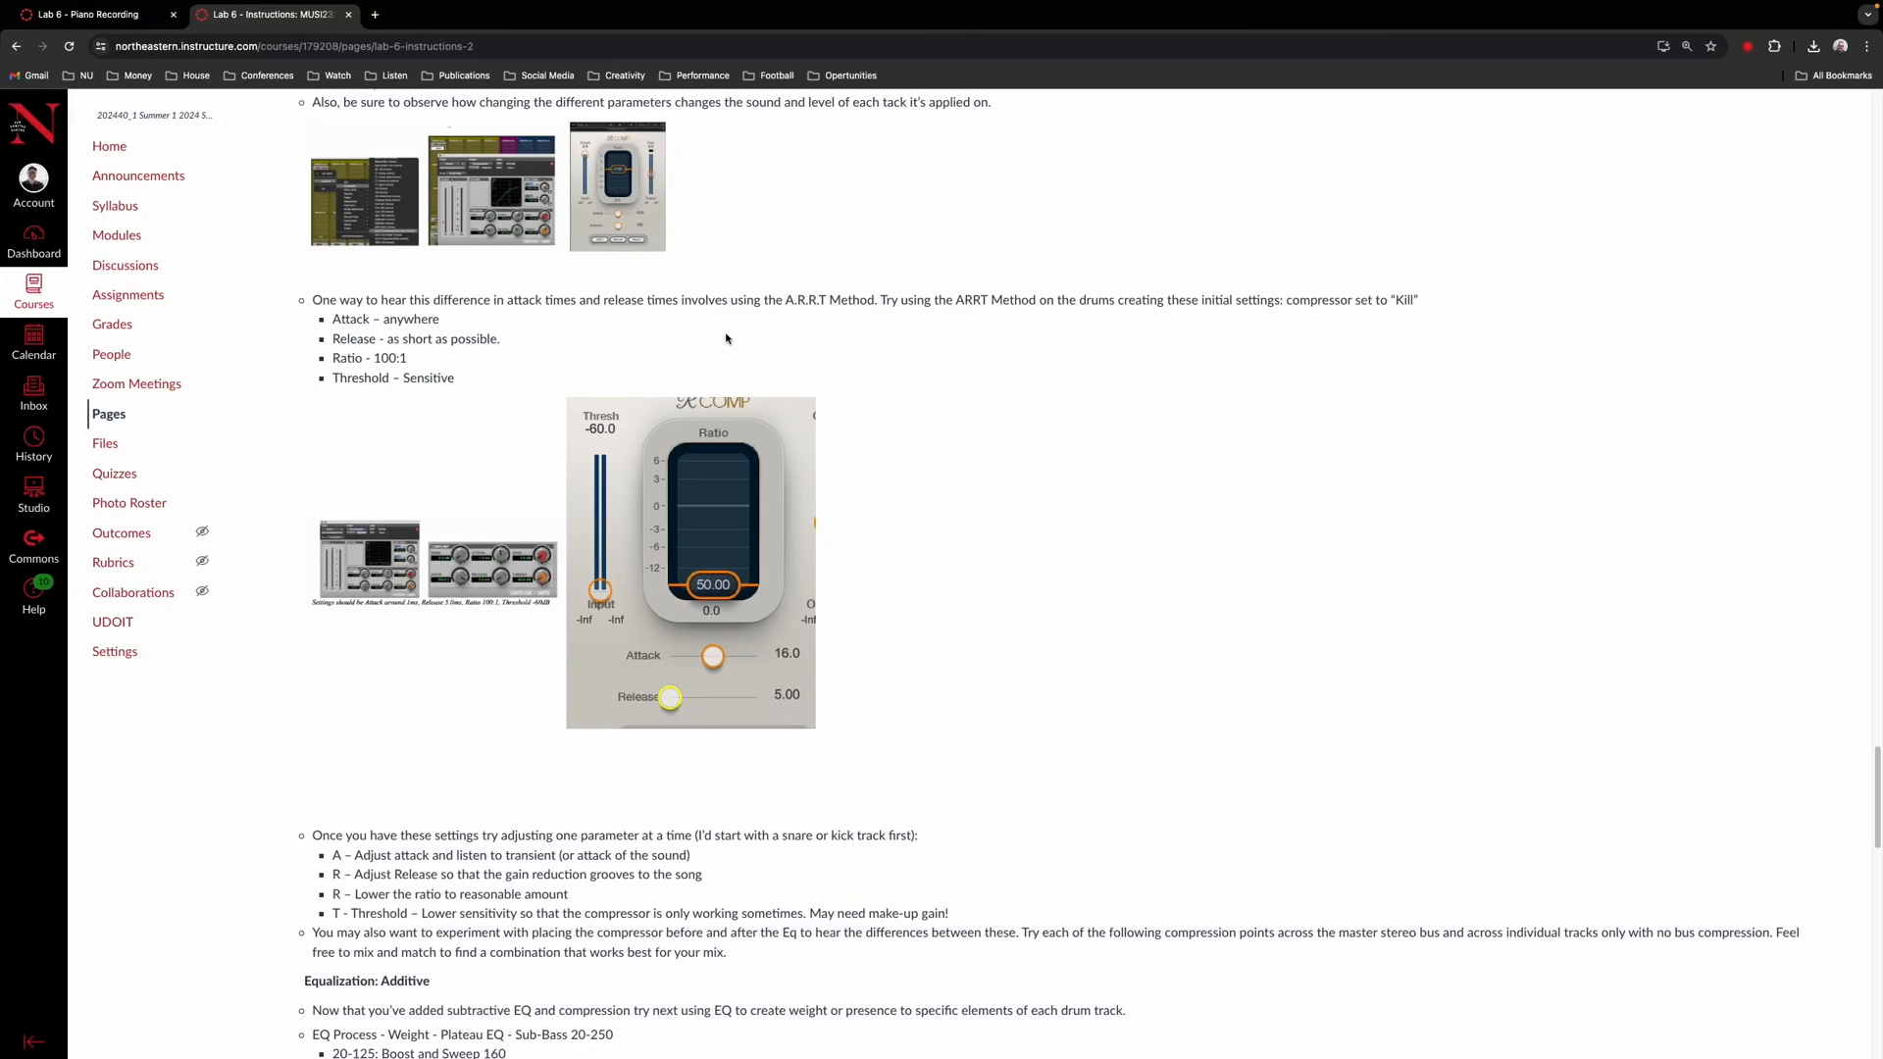
{"action": "key", "text": "super+Tab"}
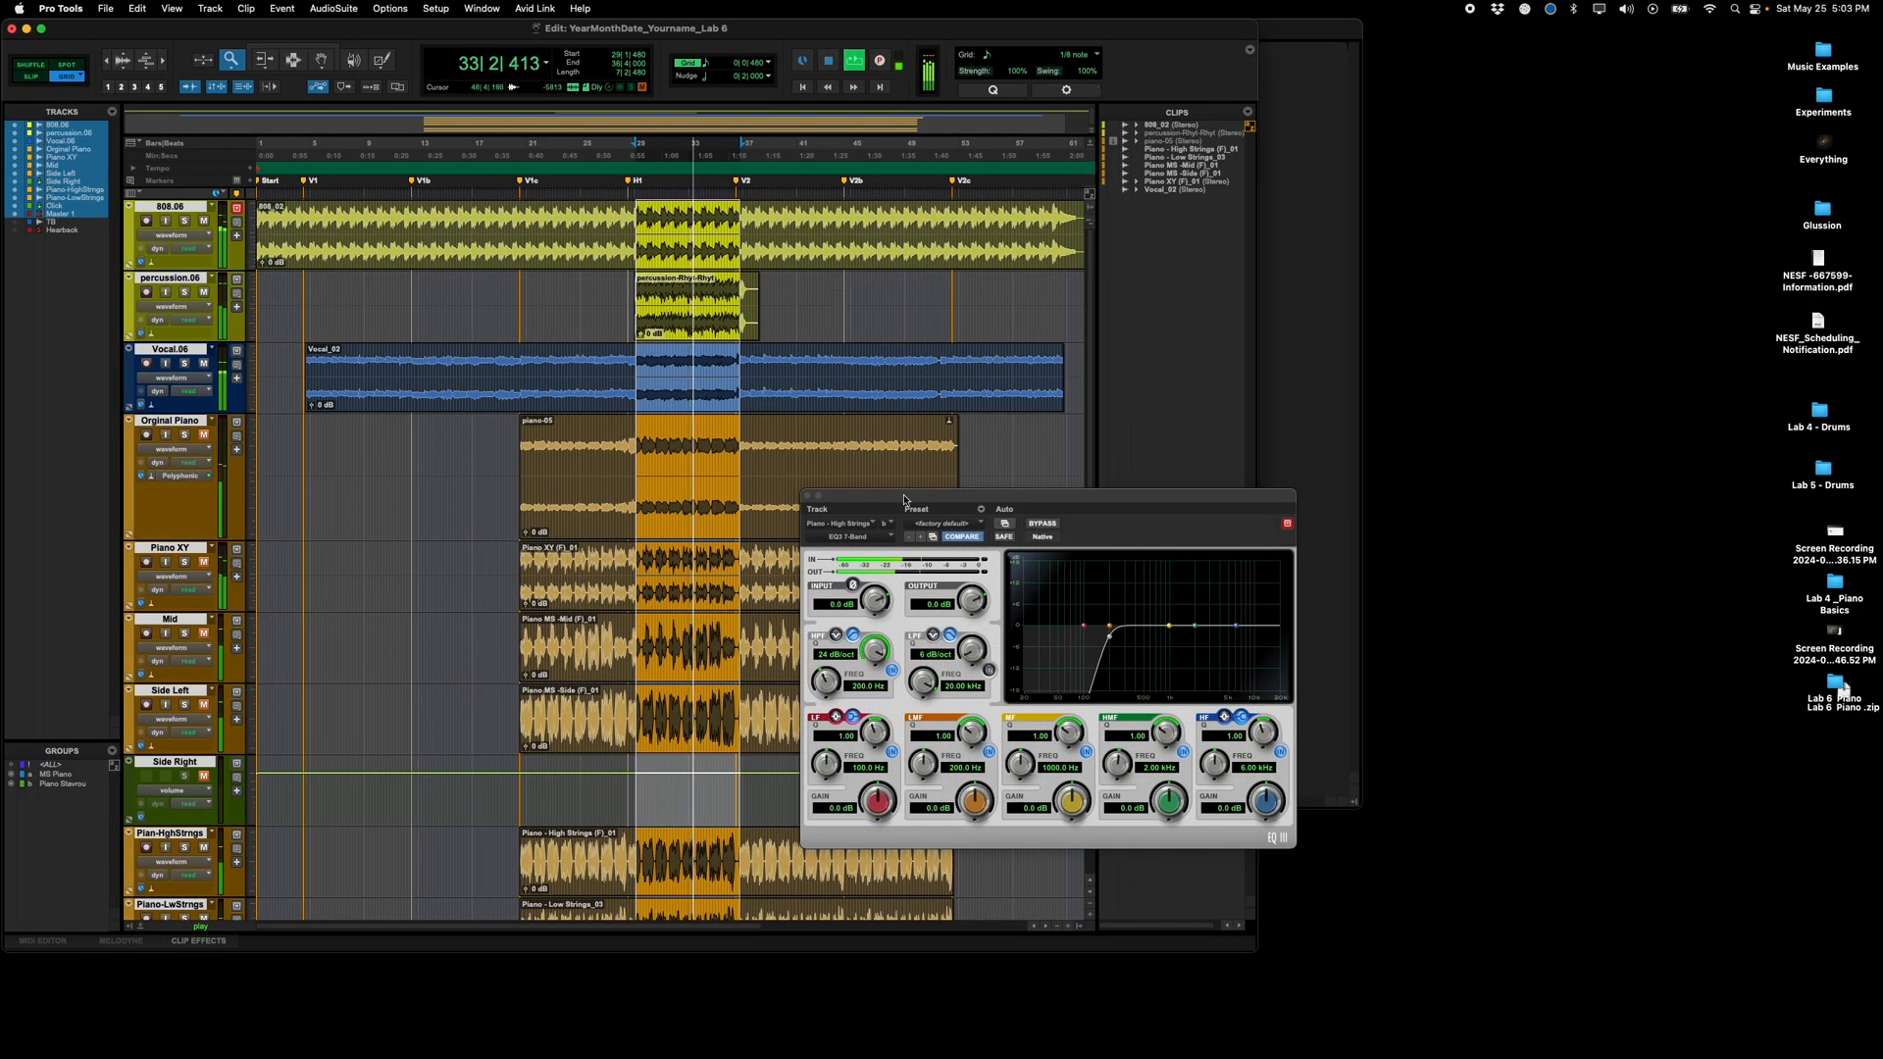
{"action": "left_click", "coordinate": [808, 496]}
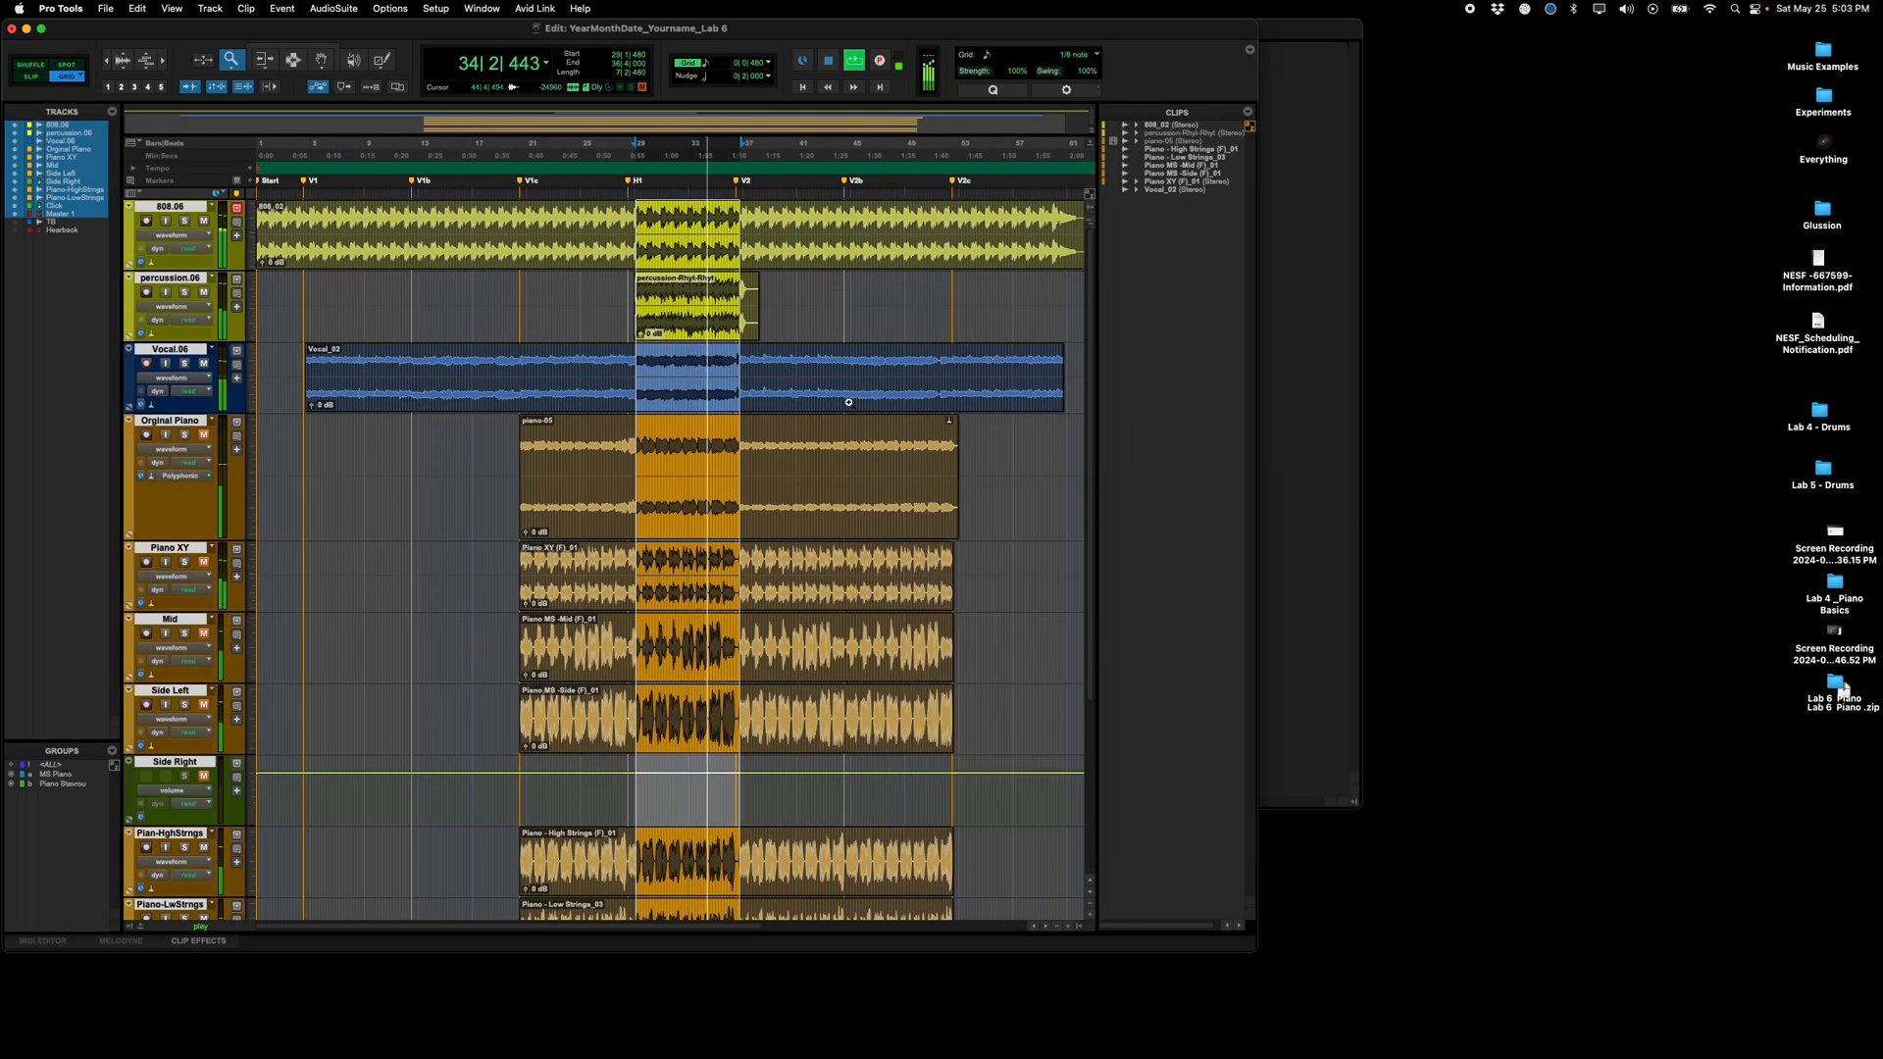
Step: Solo the piano high strings and low strings tracks in the Mix window and open the high strings EQ3 7-Band
{"action": "key", "text": "super+="}
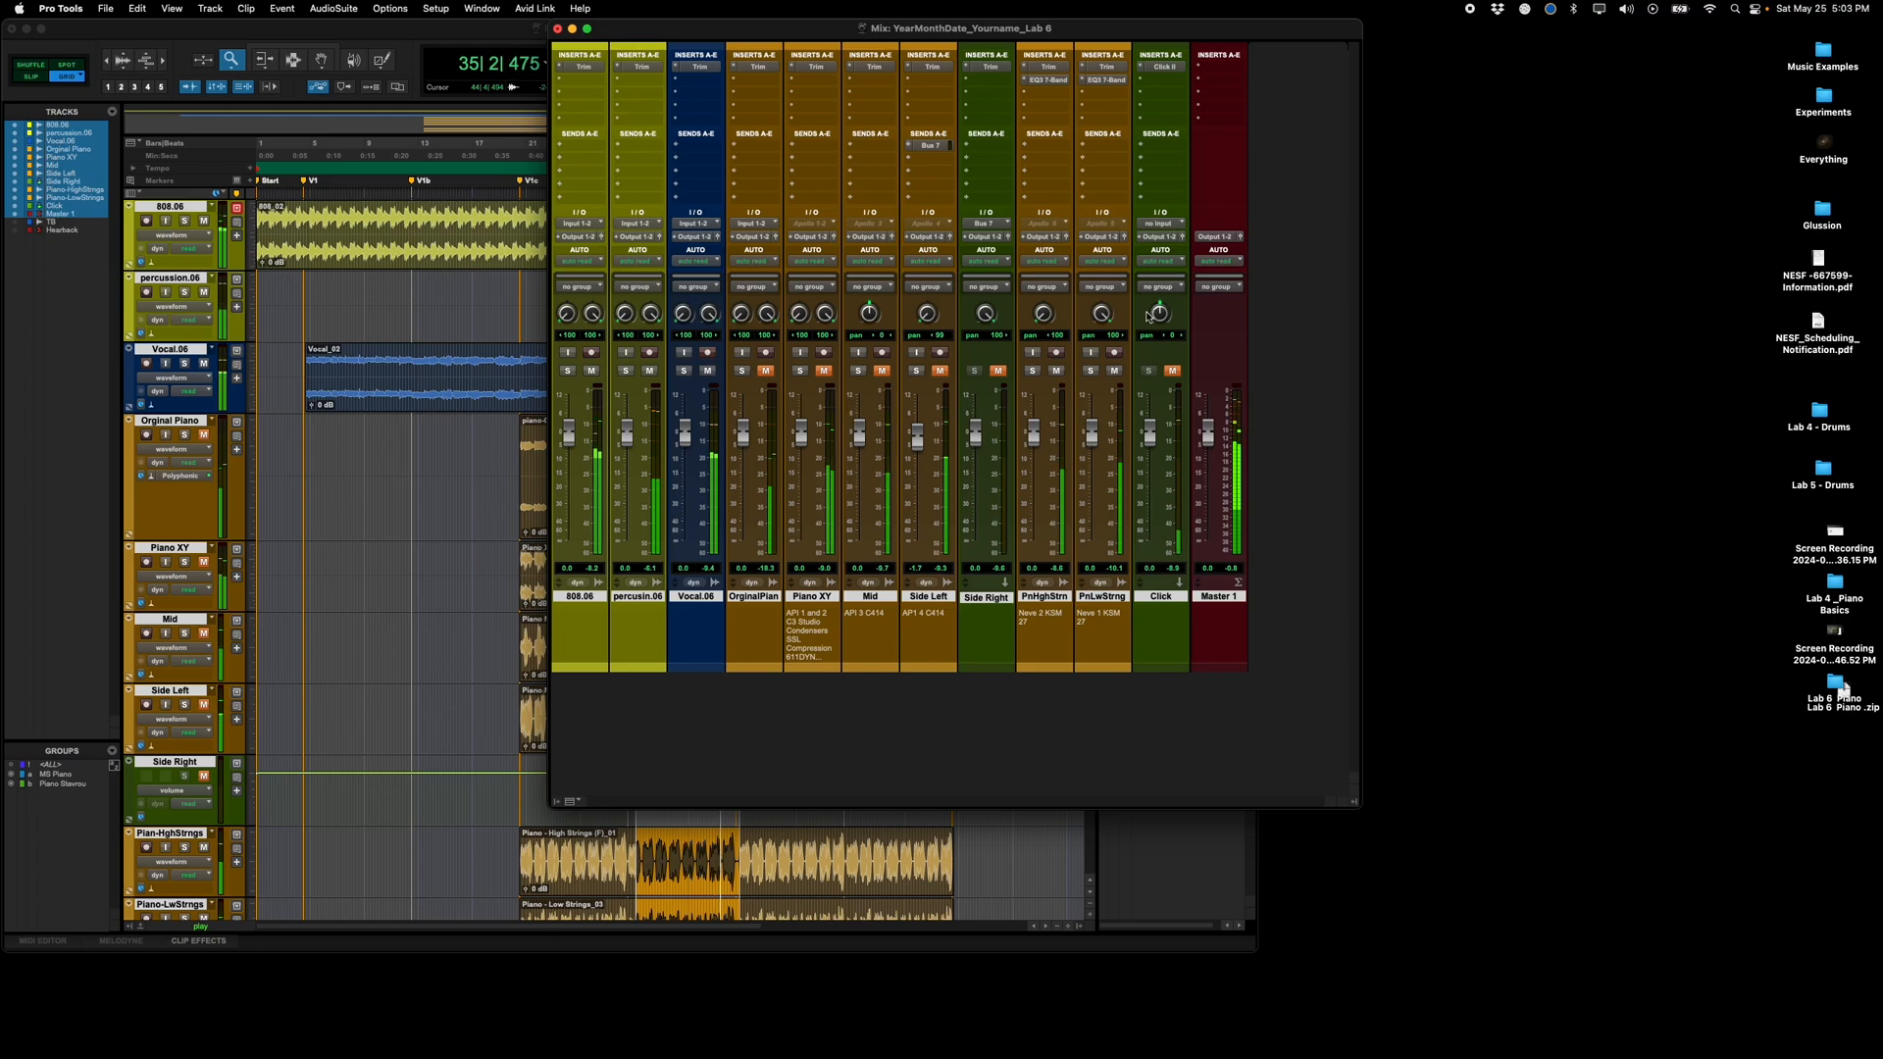
{"action": "left_click", "coordinate": [1033, 370]}
{"action": "left_click", "coordinate": [1090, 371]}
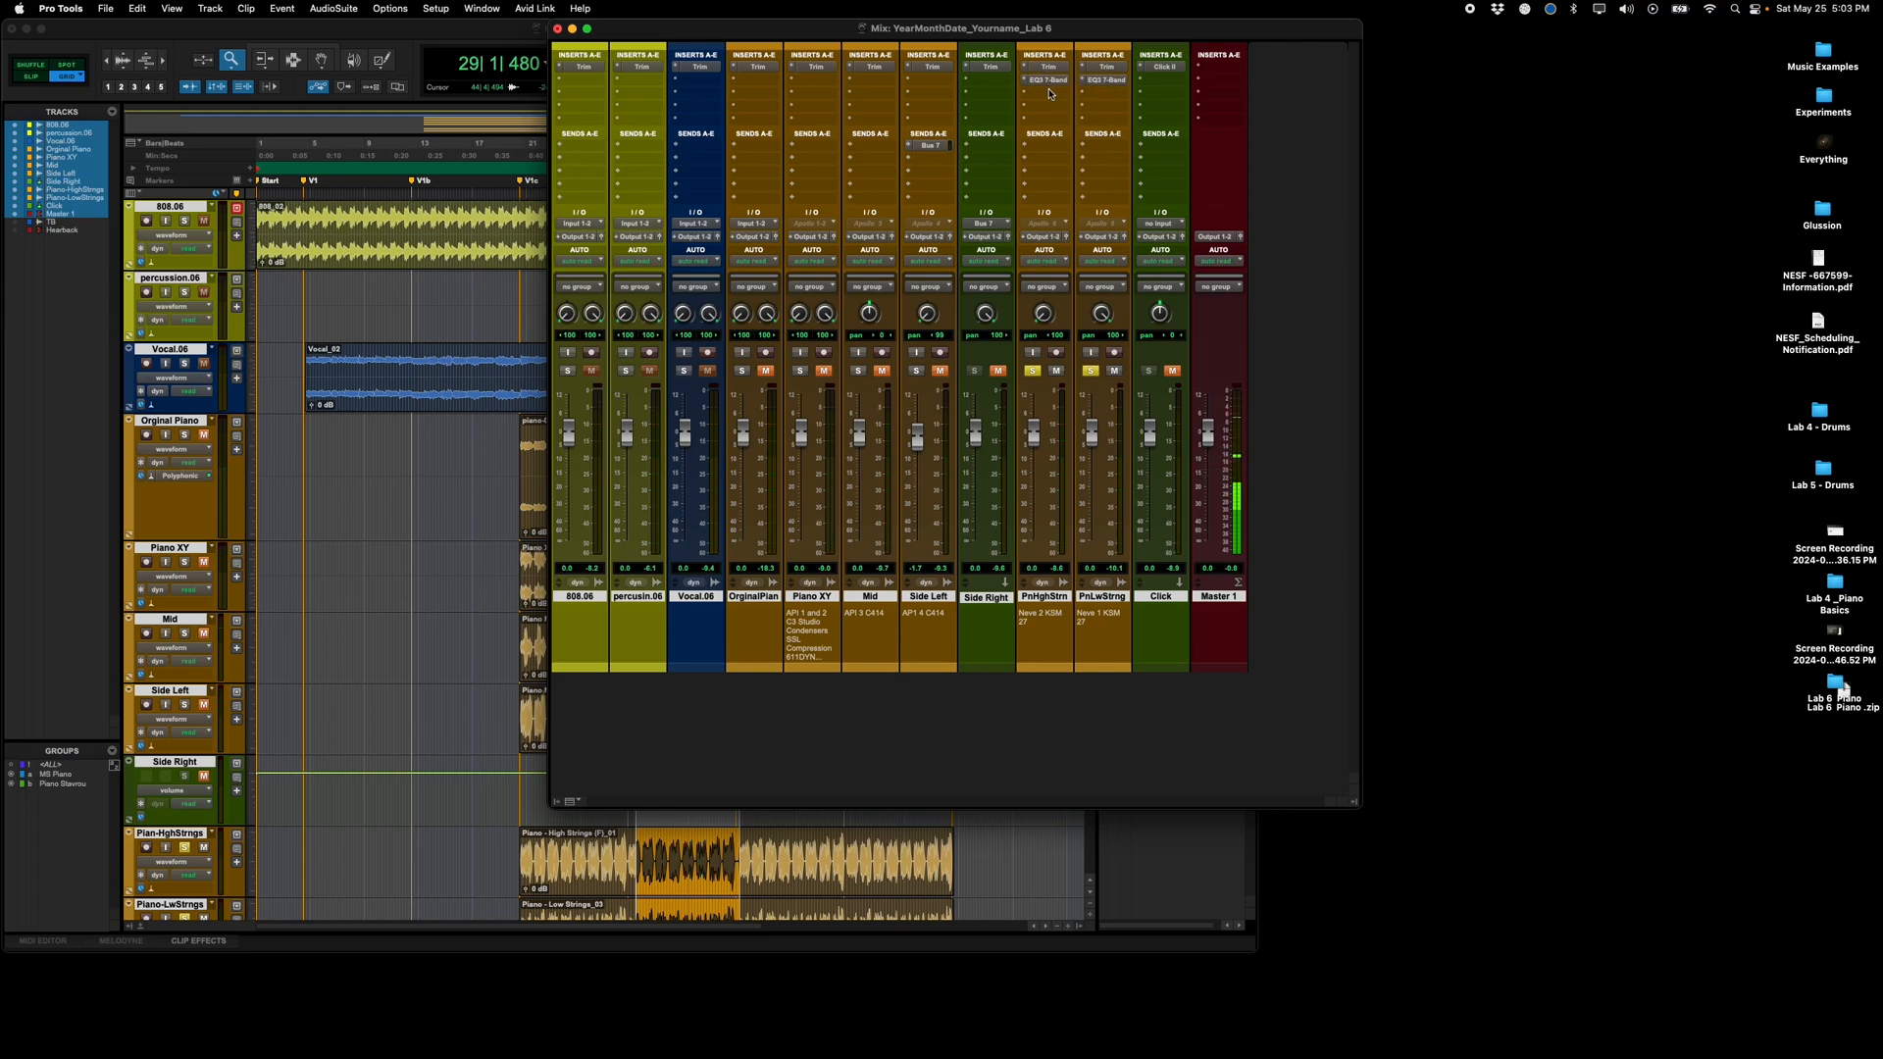
{"action": "left_click", "coordinate": [1052, 82]}
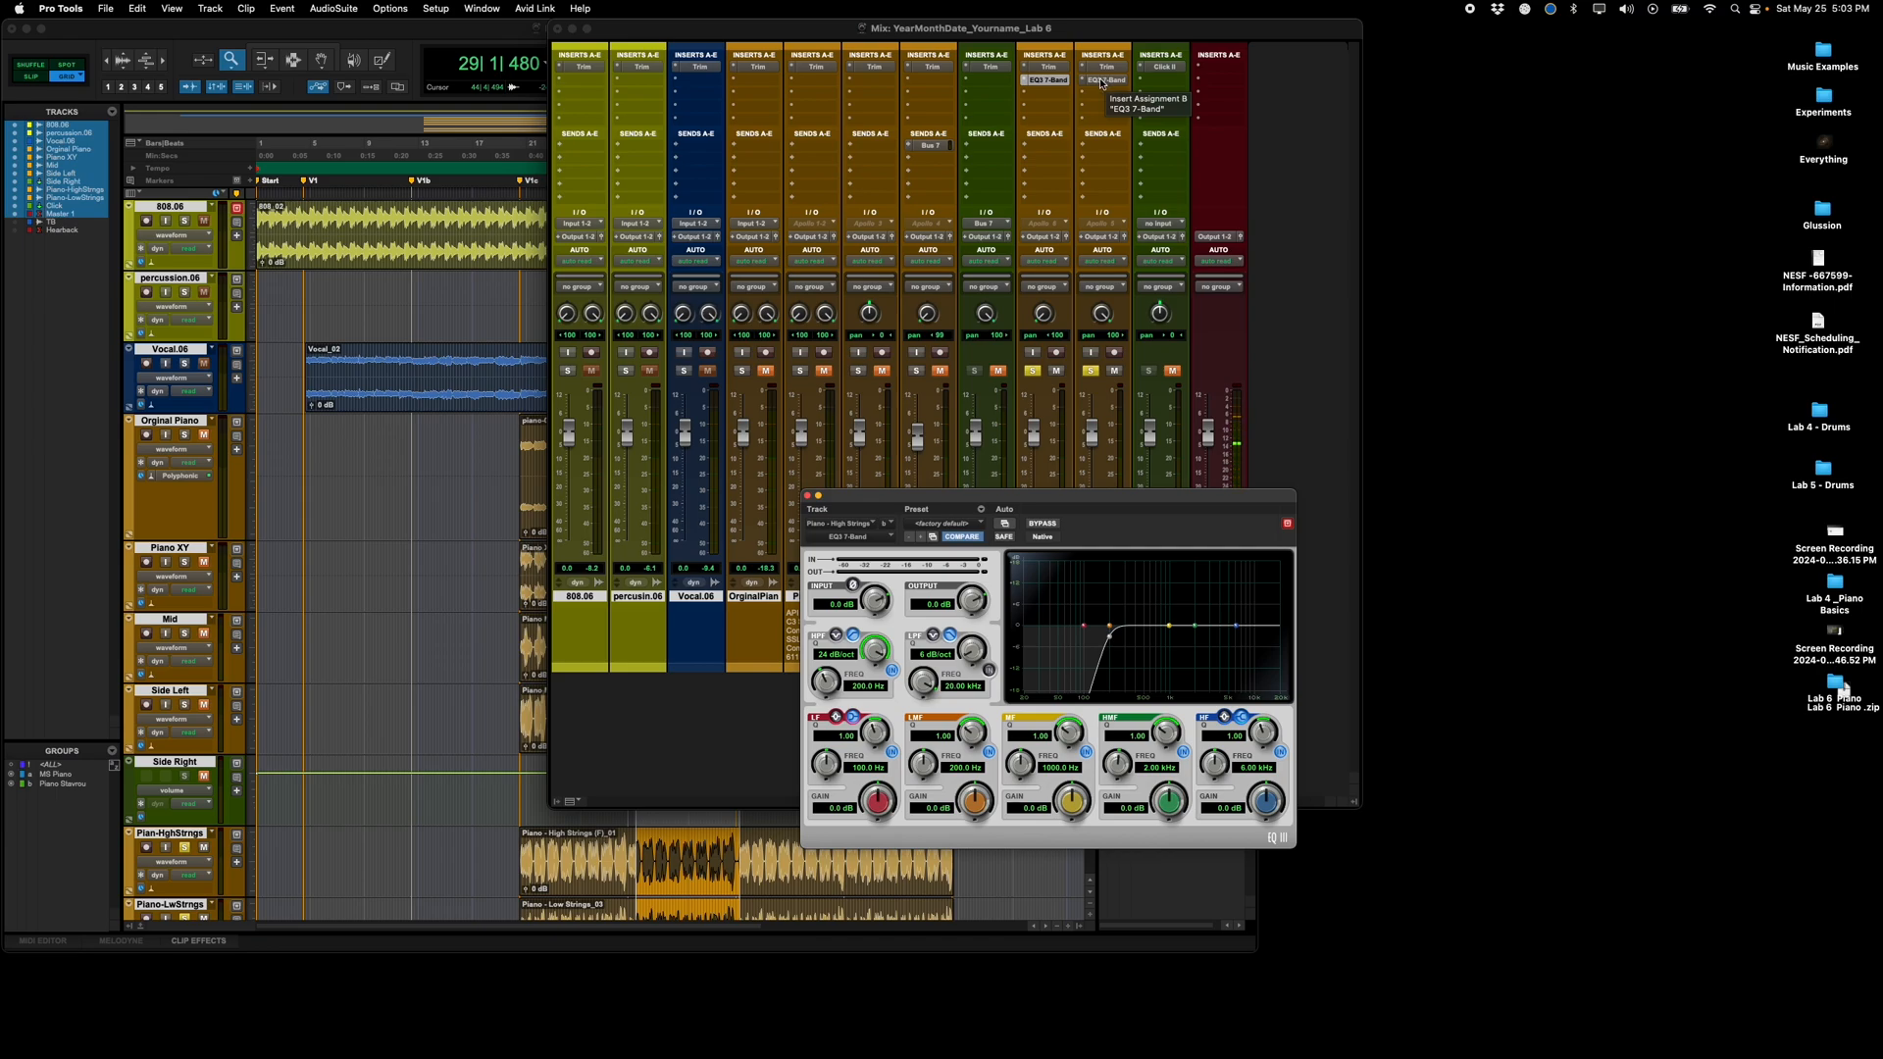
Step: Insert a BF-76 compressor on Insert C of the piano high strings track
{"action": "left_click", "coordinate": [1062, 96]}
{"action": "mouse_move", "coordinate": [1089, 95]}
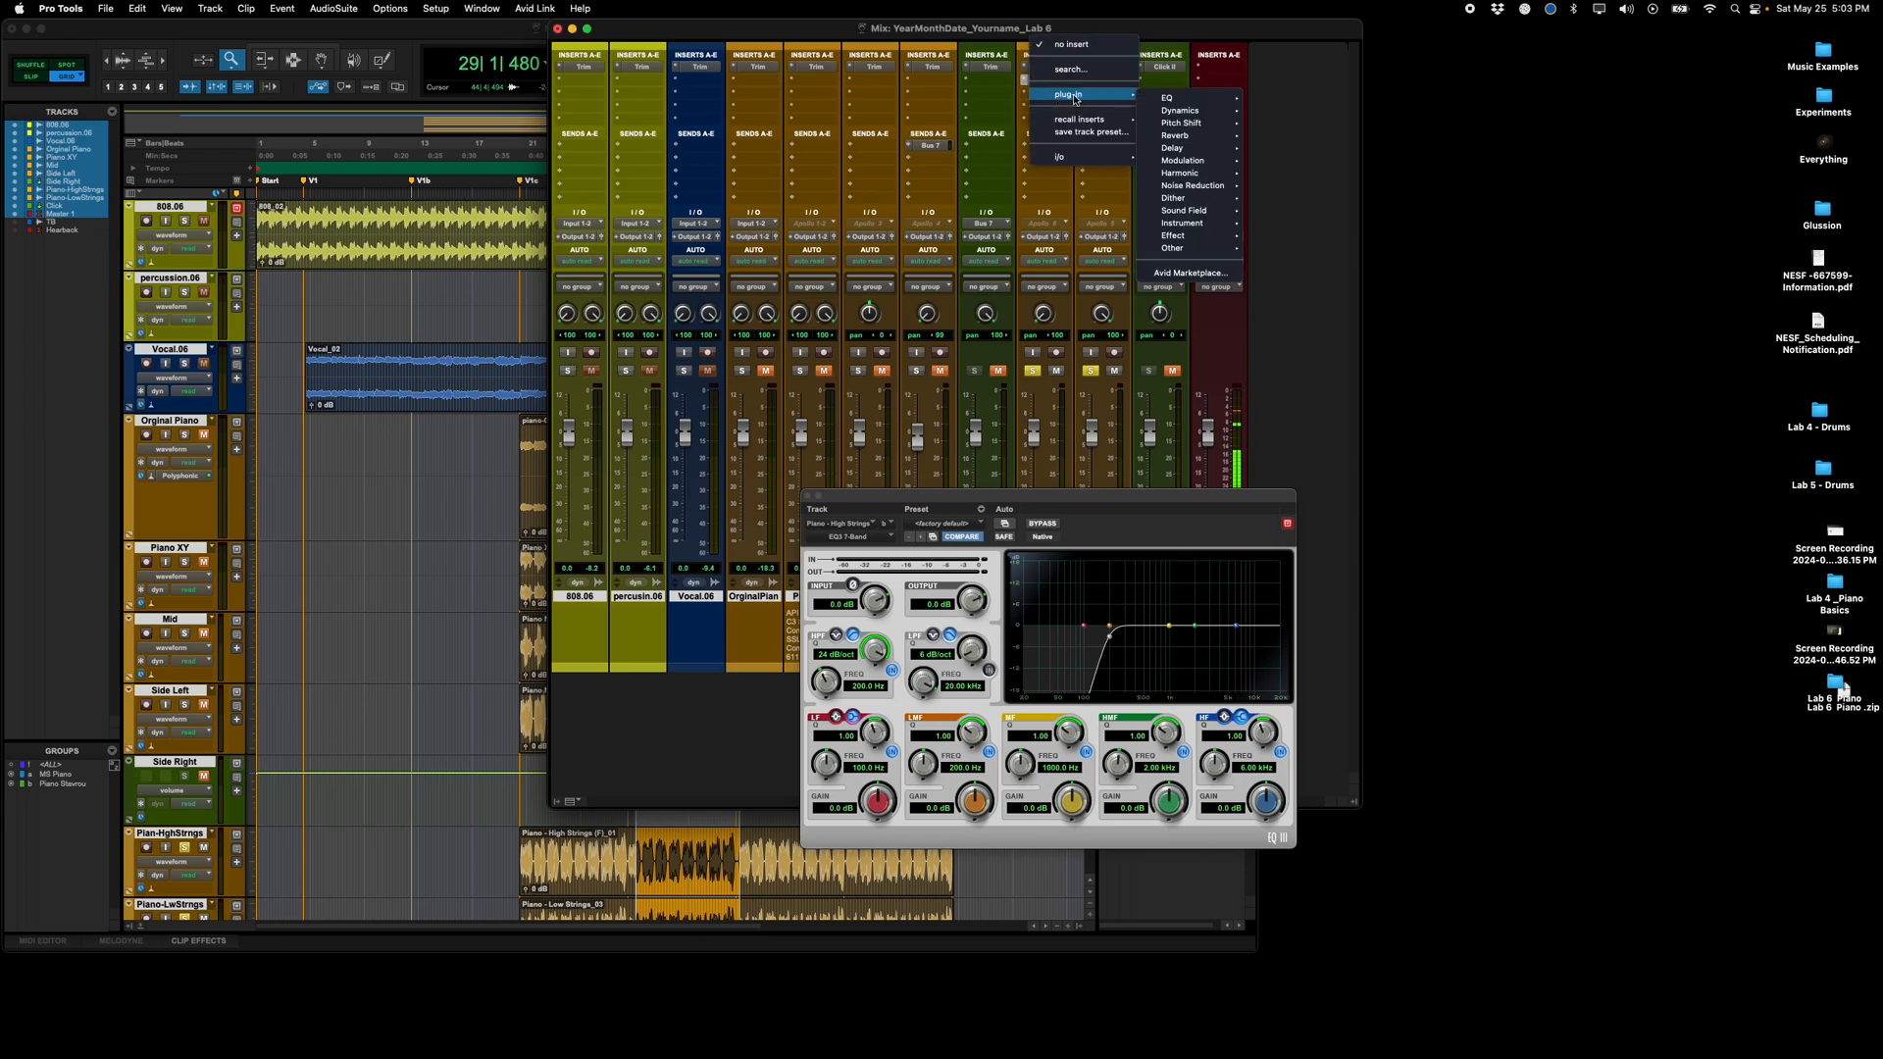
{"action": "mouse_move", "coordinate": [1179, 109]}
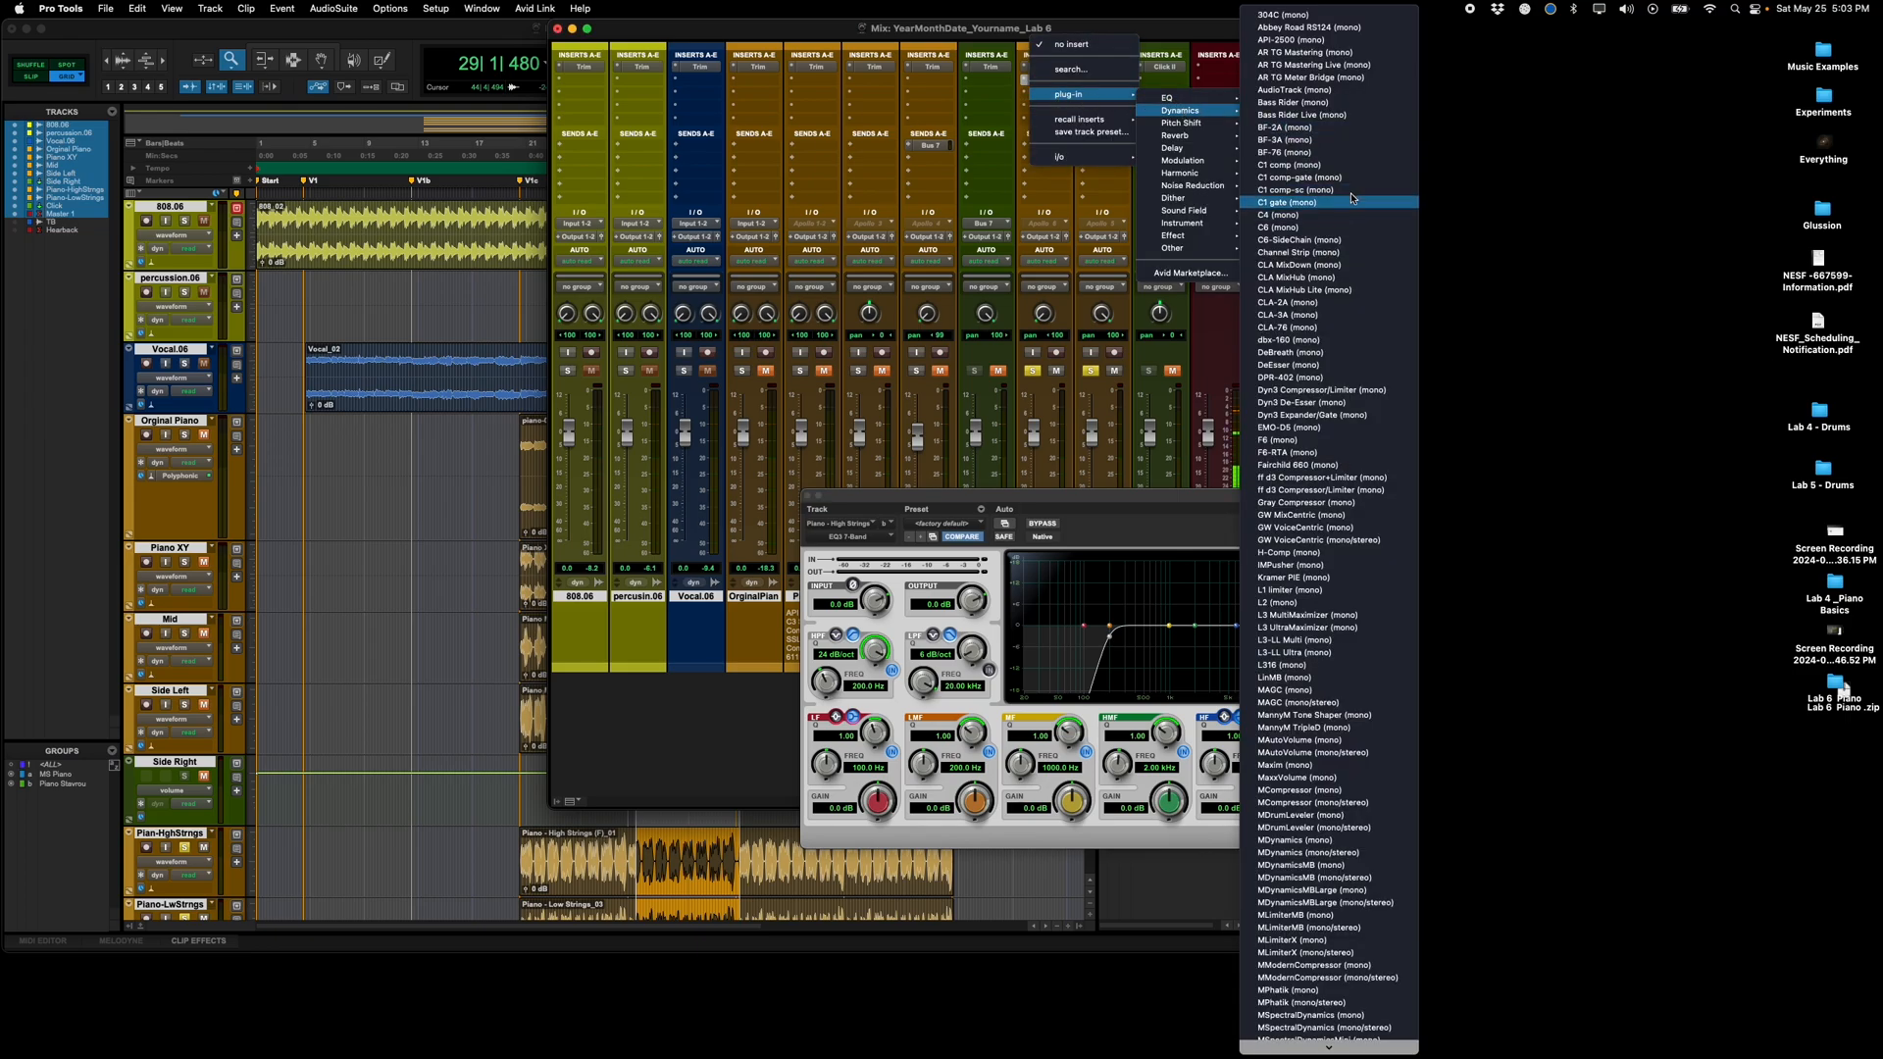
{"action": "left_click", "coordinate": [1344, 153]}
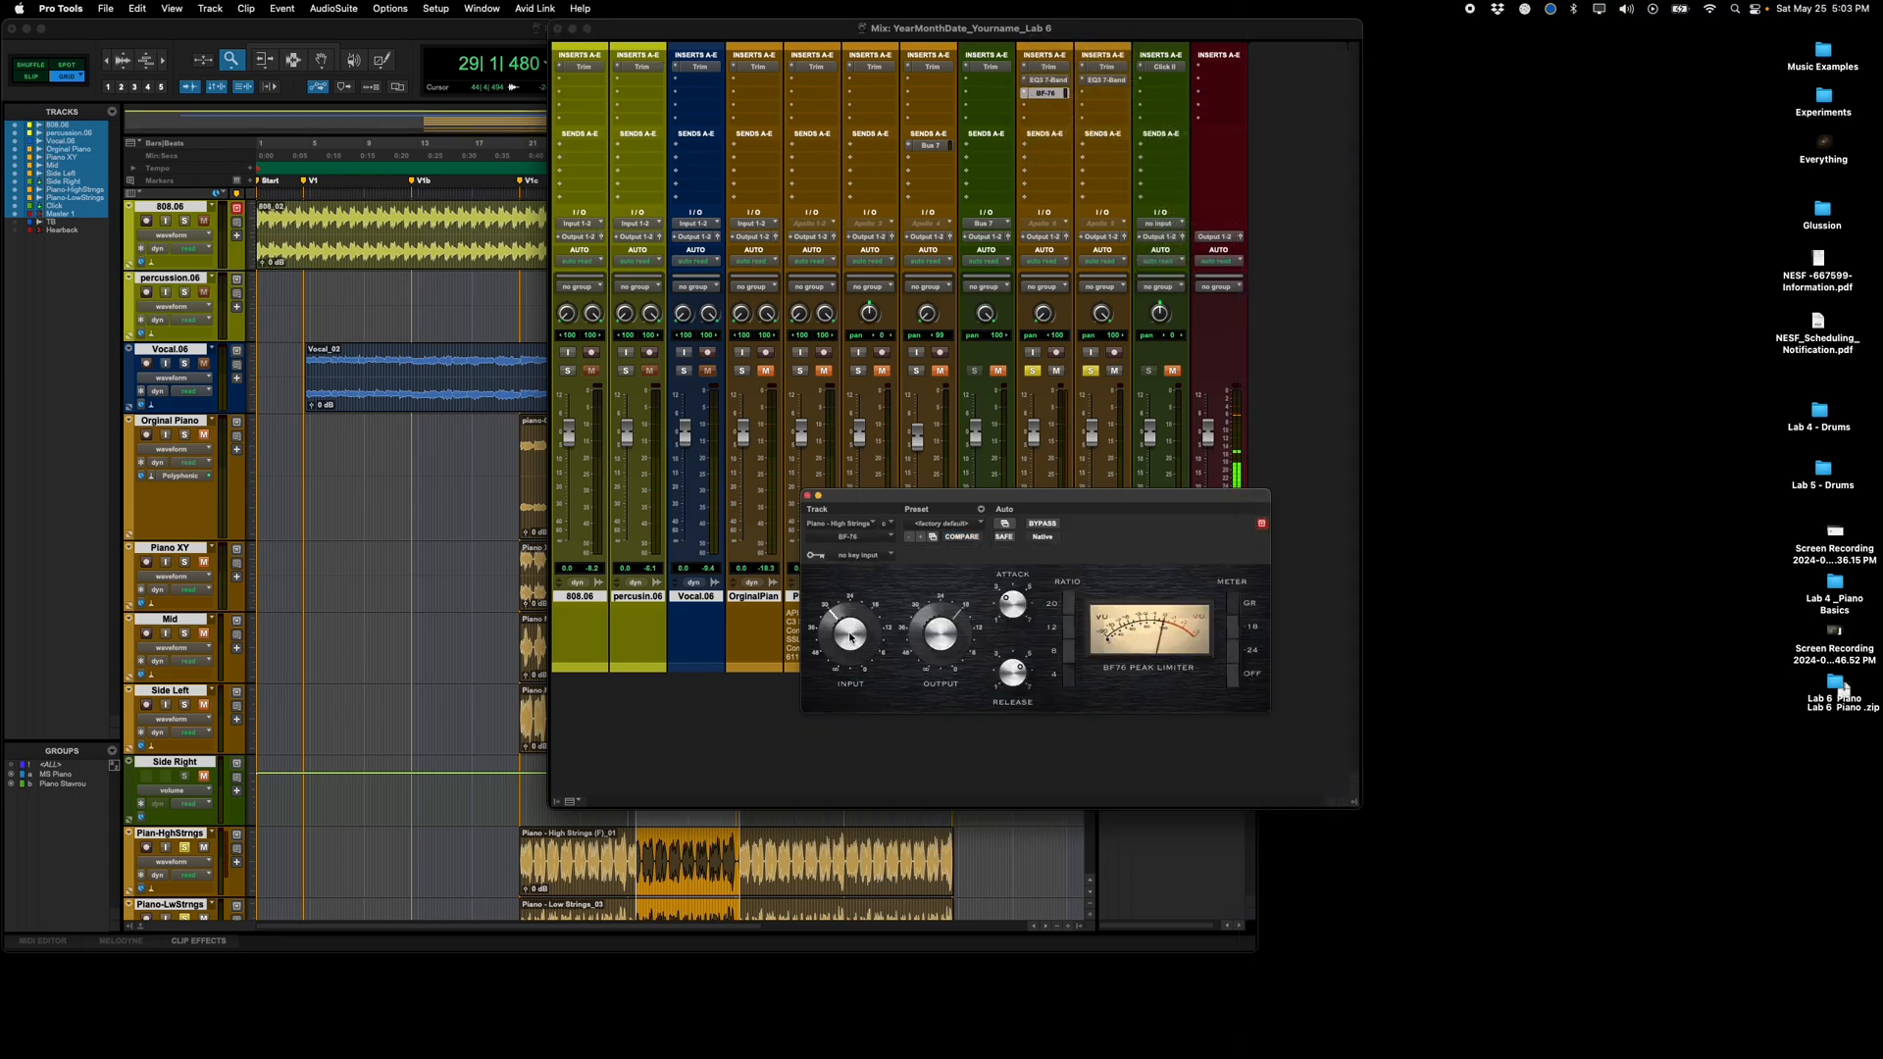
Step: Raise the BF-76 input and lower its output while playing only the high strings track soloed
{"action": "left_click_drag", "start_coordinate": [850, 637], "coordinate": [852, 606]}
{"action": "left_click", "coordinate": [1092, 372]}
{"action": "key", "text": "space"}
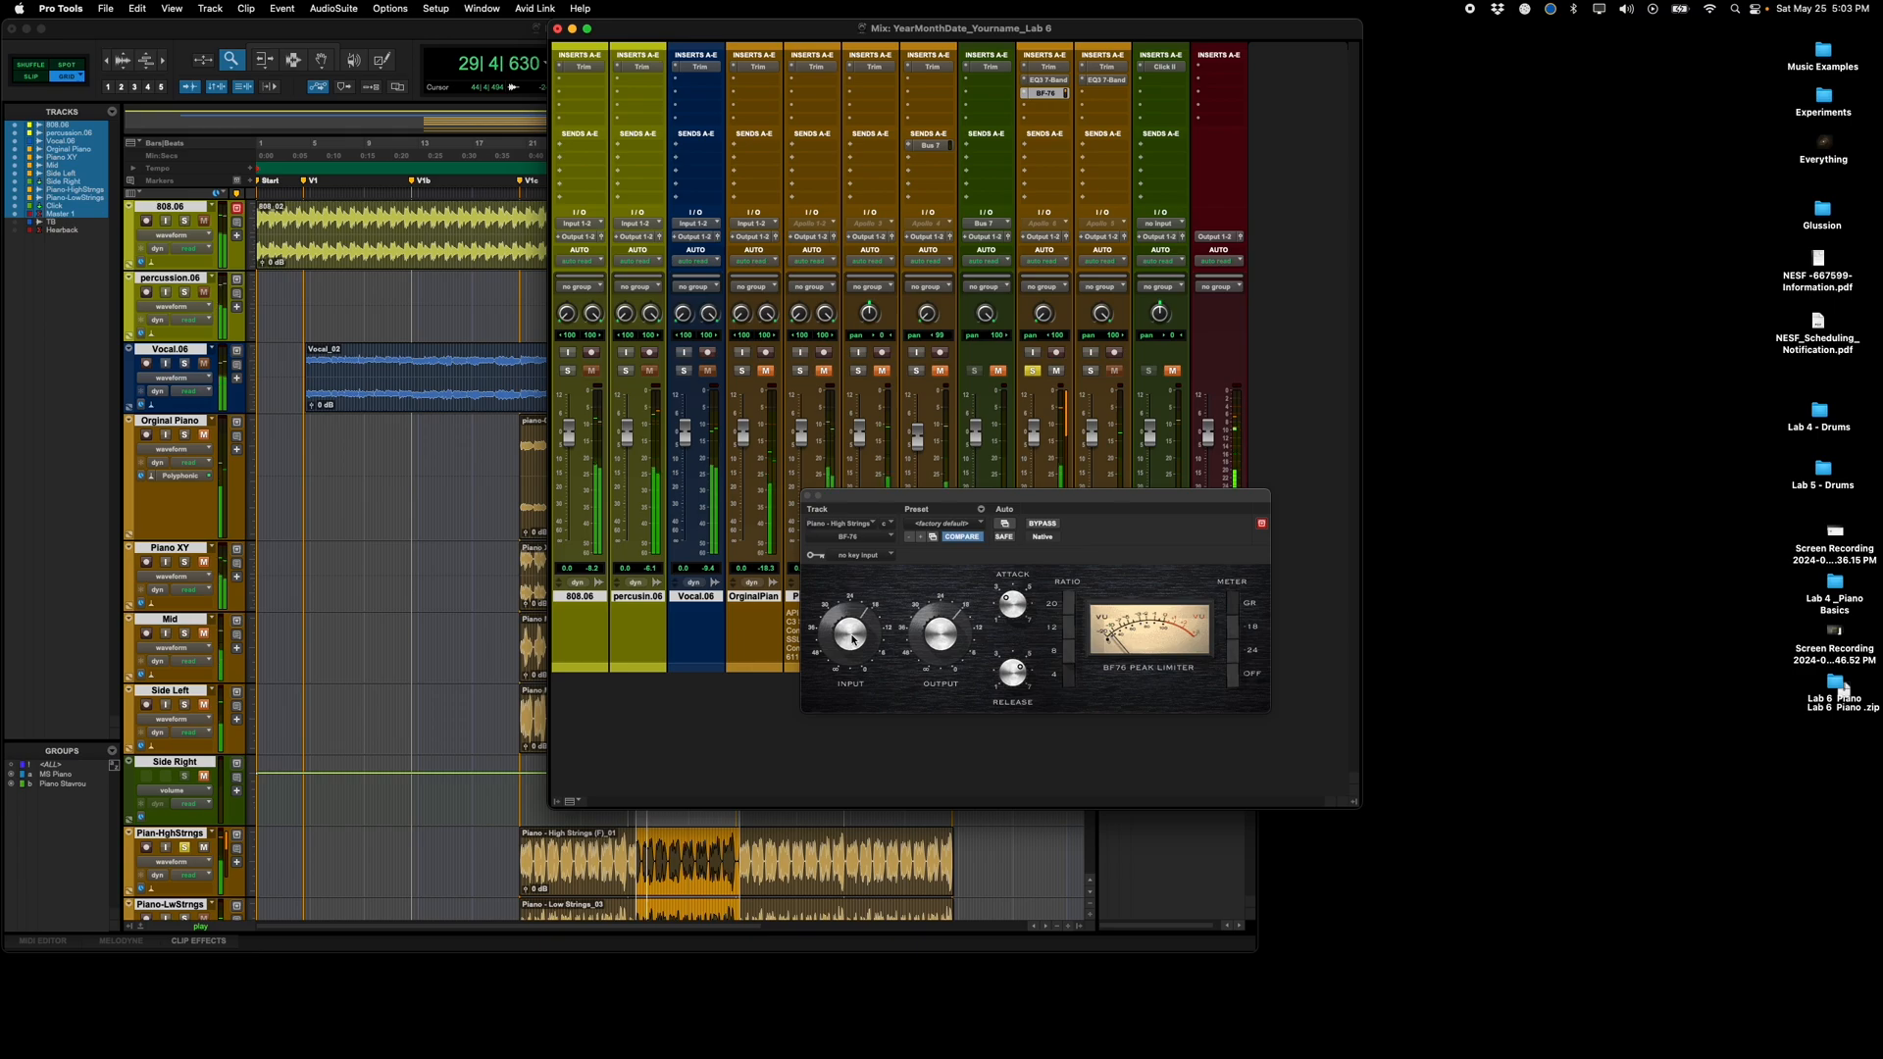
{"action": "left_click", "coordinate": [941, 645]}
{"action": "left_click_drag", "start_coordinate": [940, 644], "coordinate": [936, 659]}
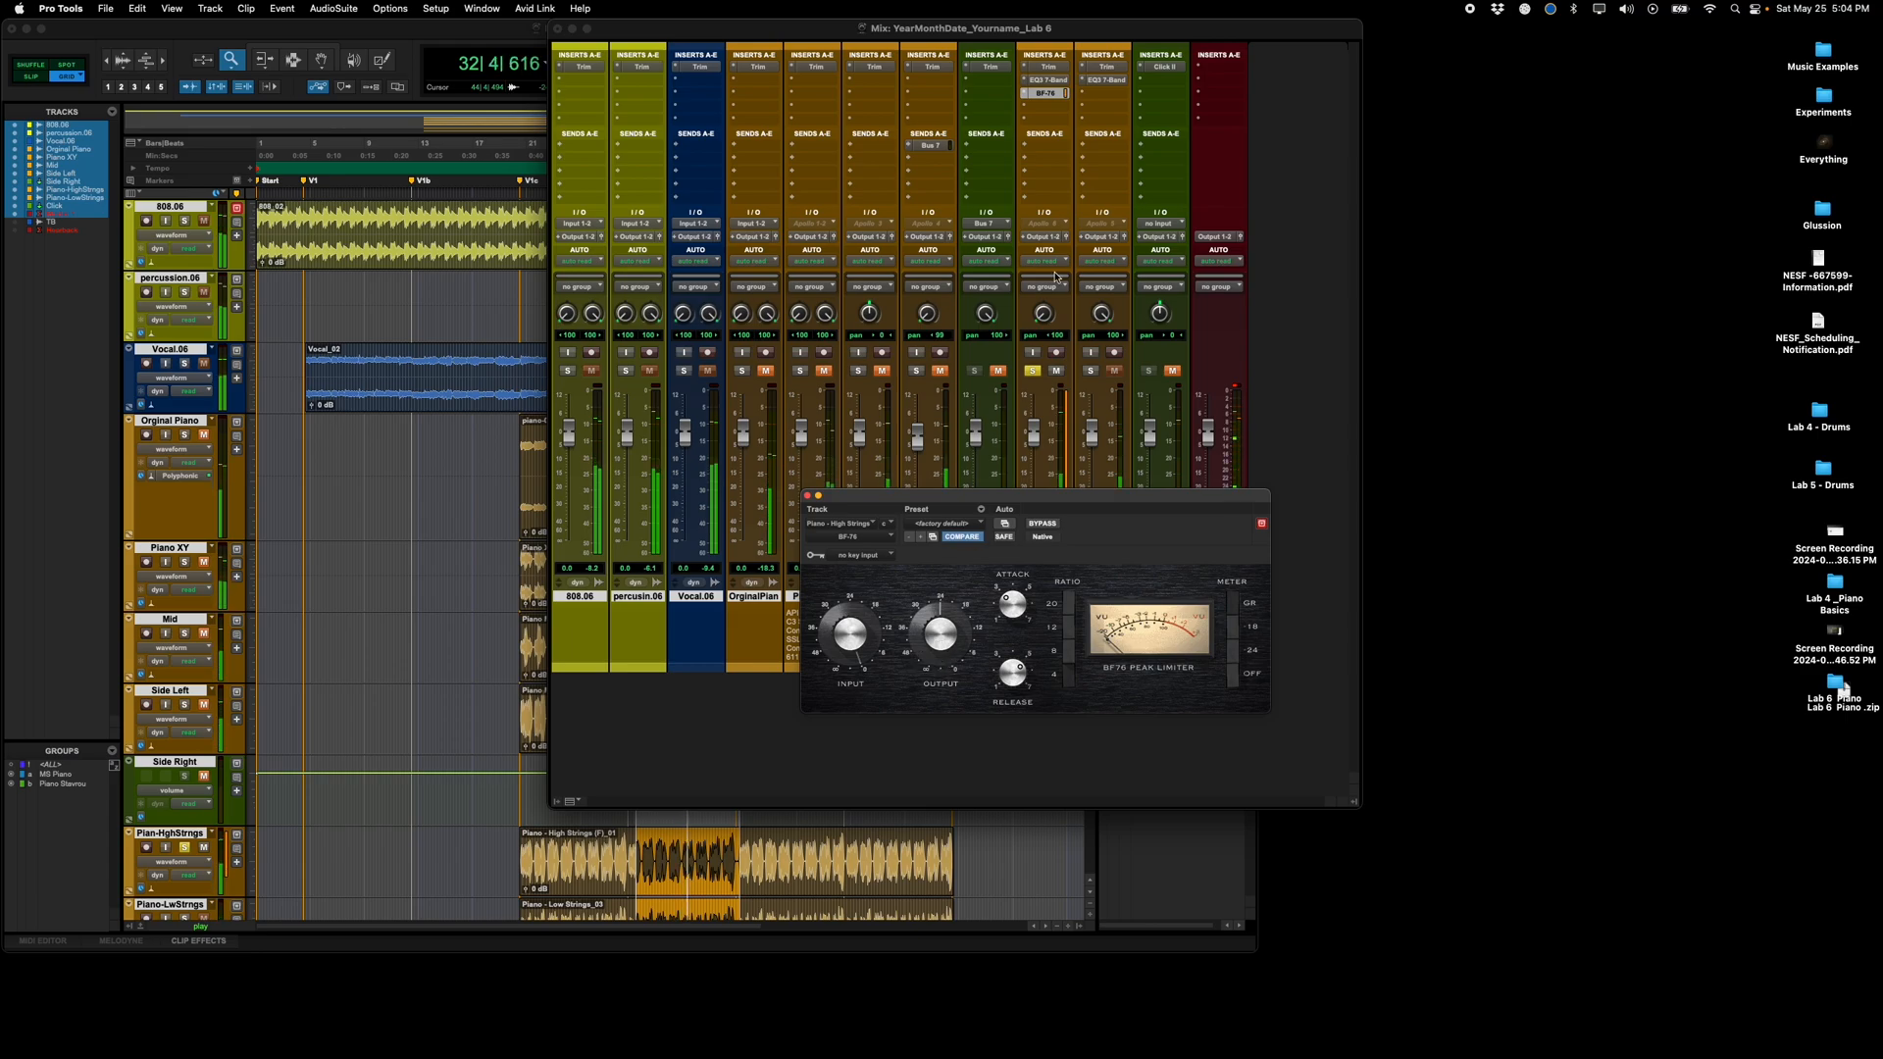
Step: Clear the high strings solo and copy its BF-76 to Insert C of the piano low strings track
{"action": "left_click", "coordinate": [1034, 371]}
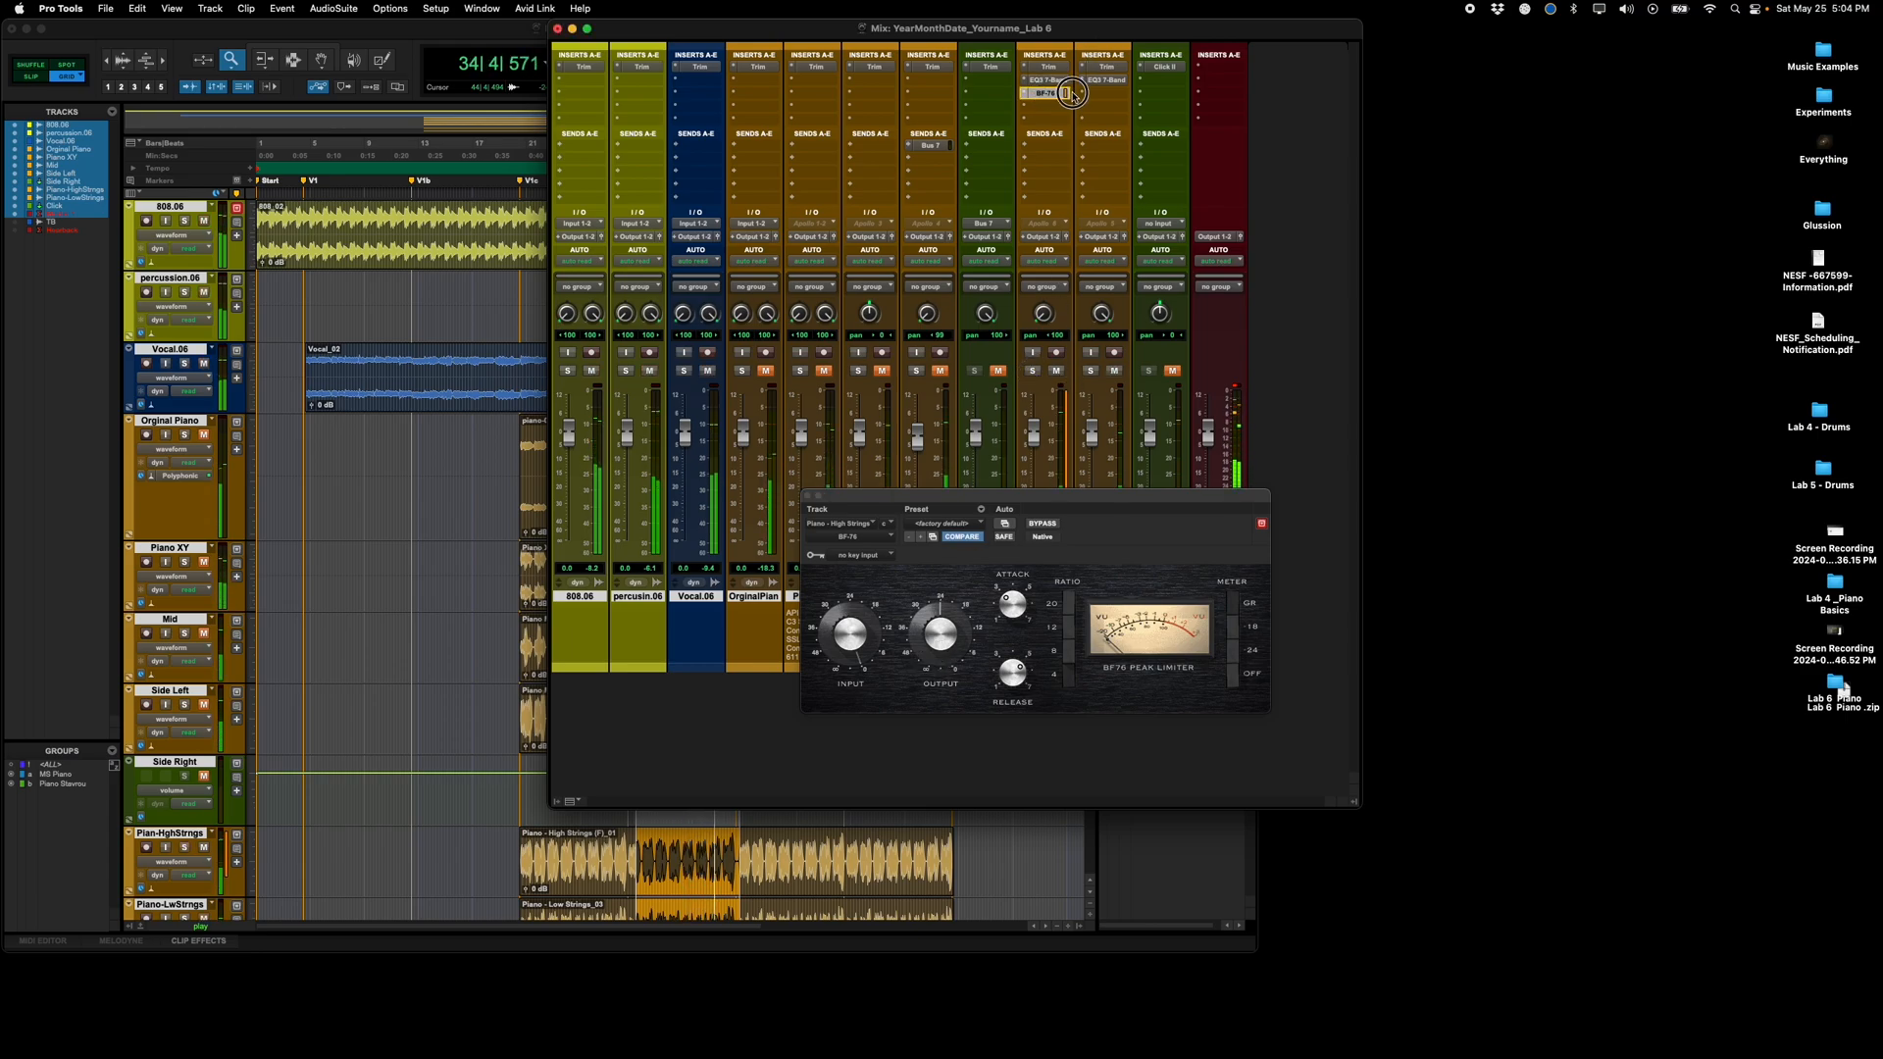
{"action": "left_click_drag", "start_coordinate": [1117, 97], "coordinate": [1108, 94]}
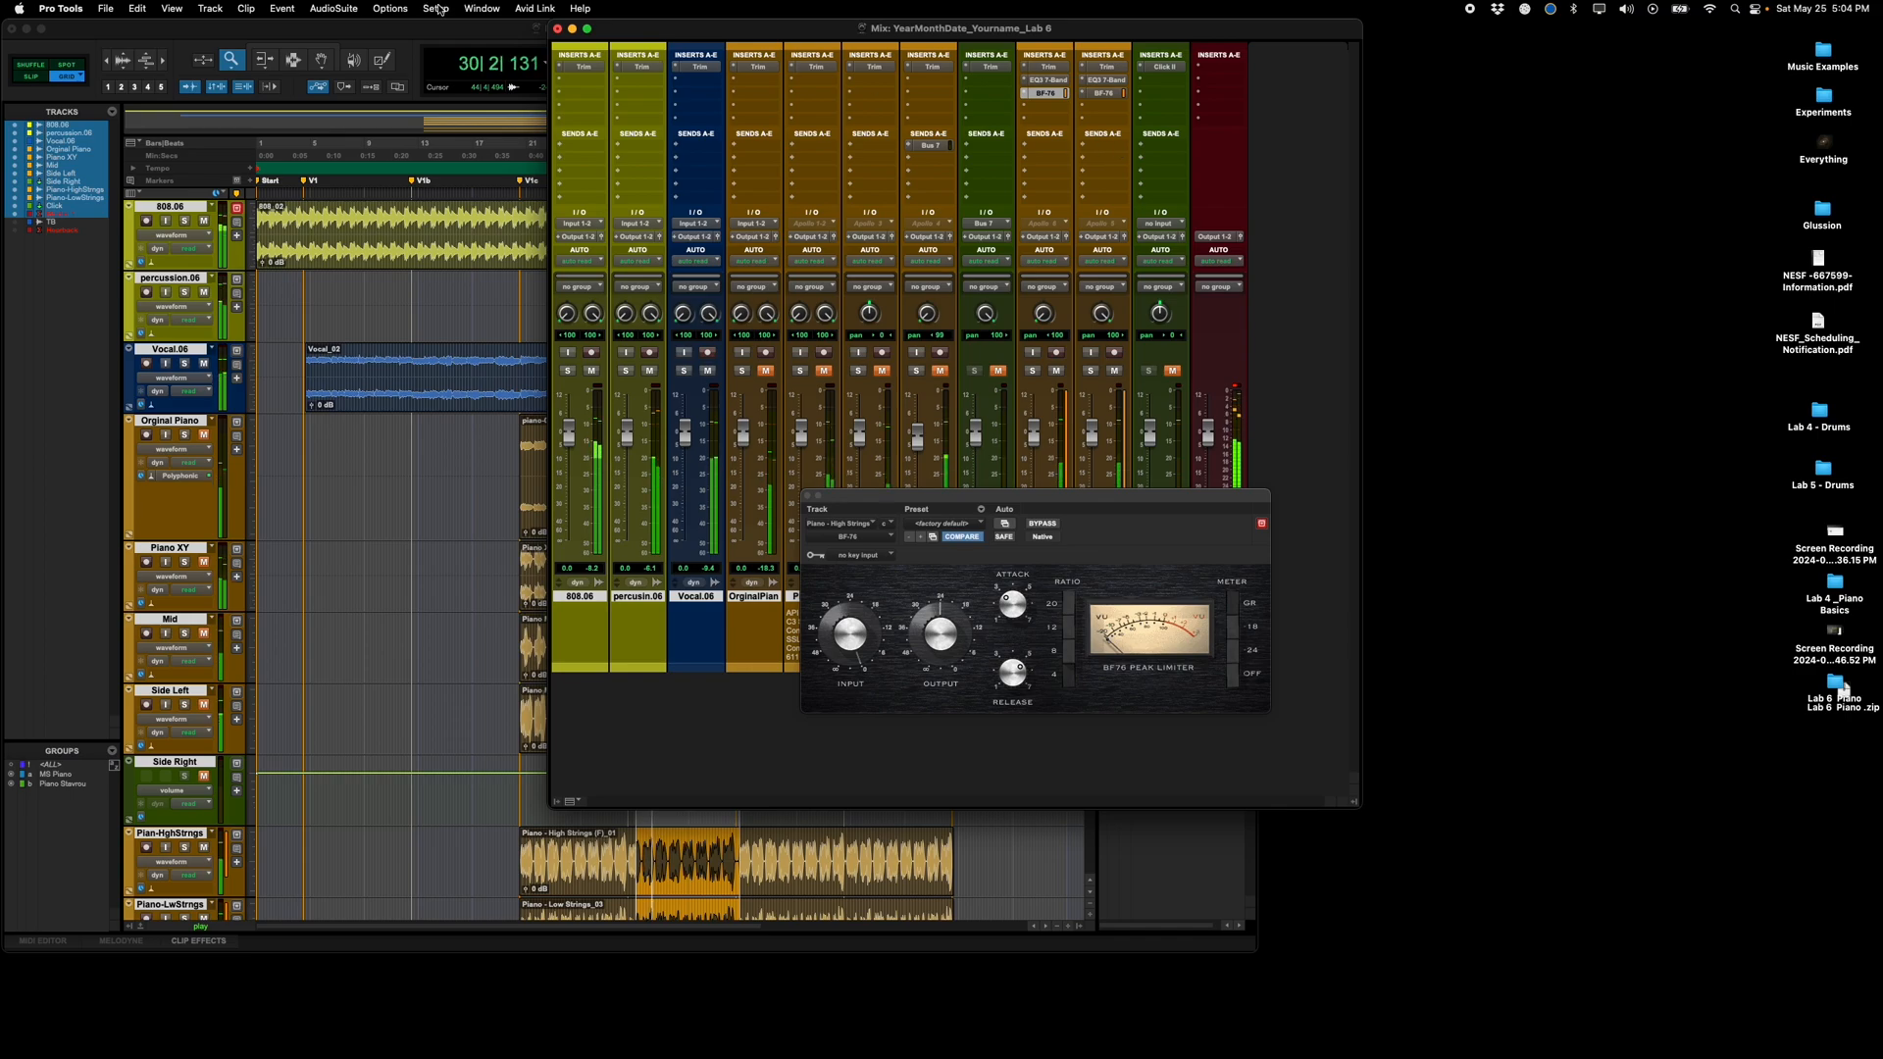
{"action": "left_click", "coordinate": [481, 8]}
{"action": "mouse_move", "coordinate": [405, 8]}
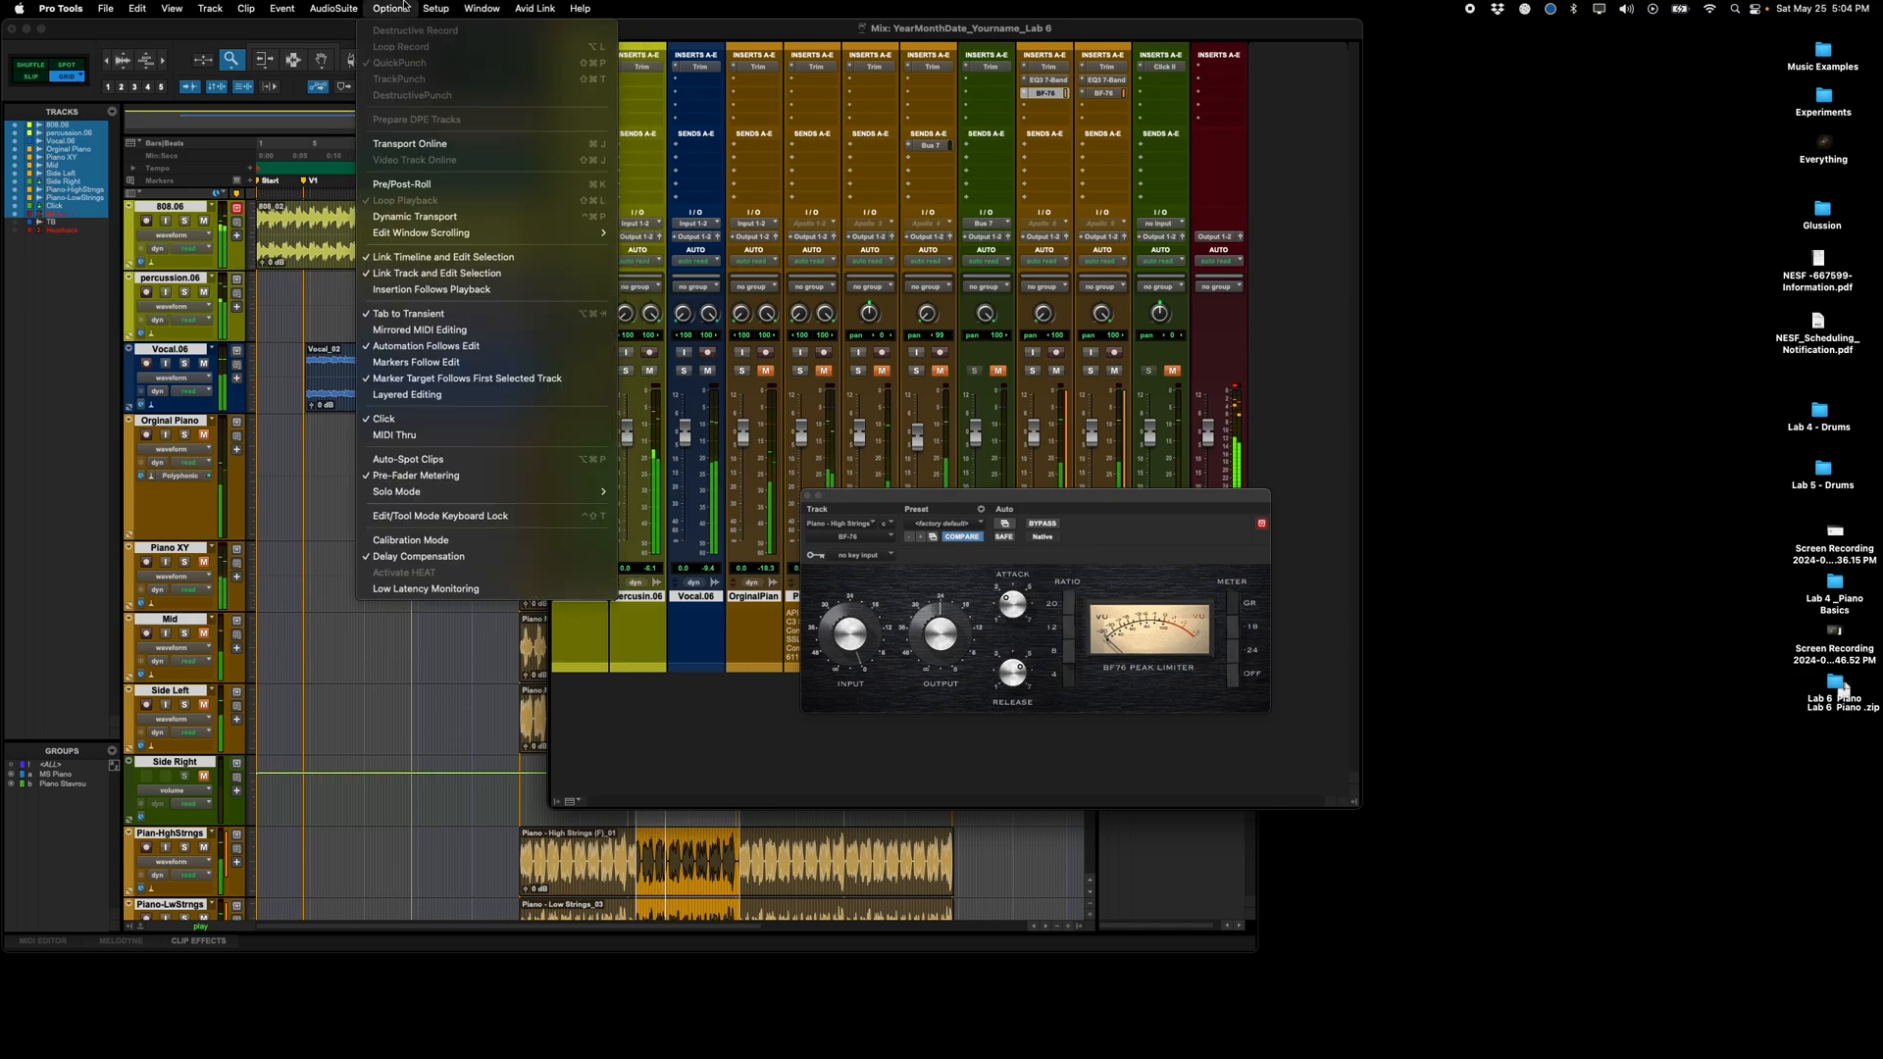
{"action": "left_click", "coordinate": [903, 43]}
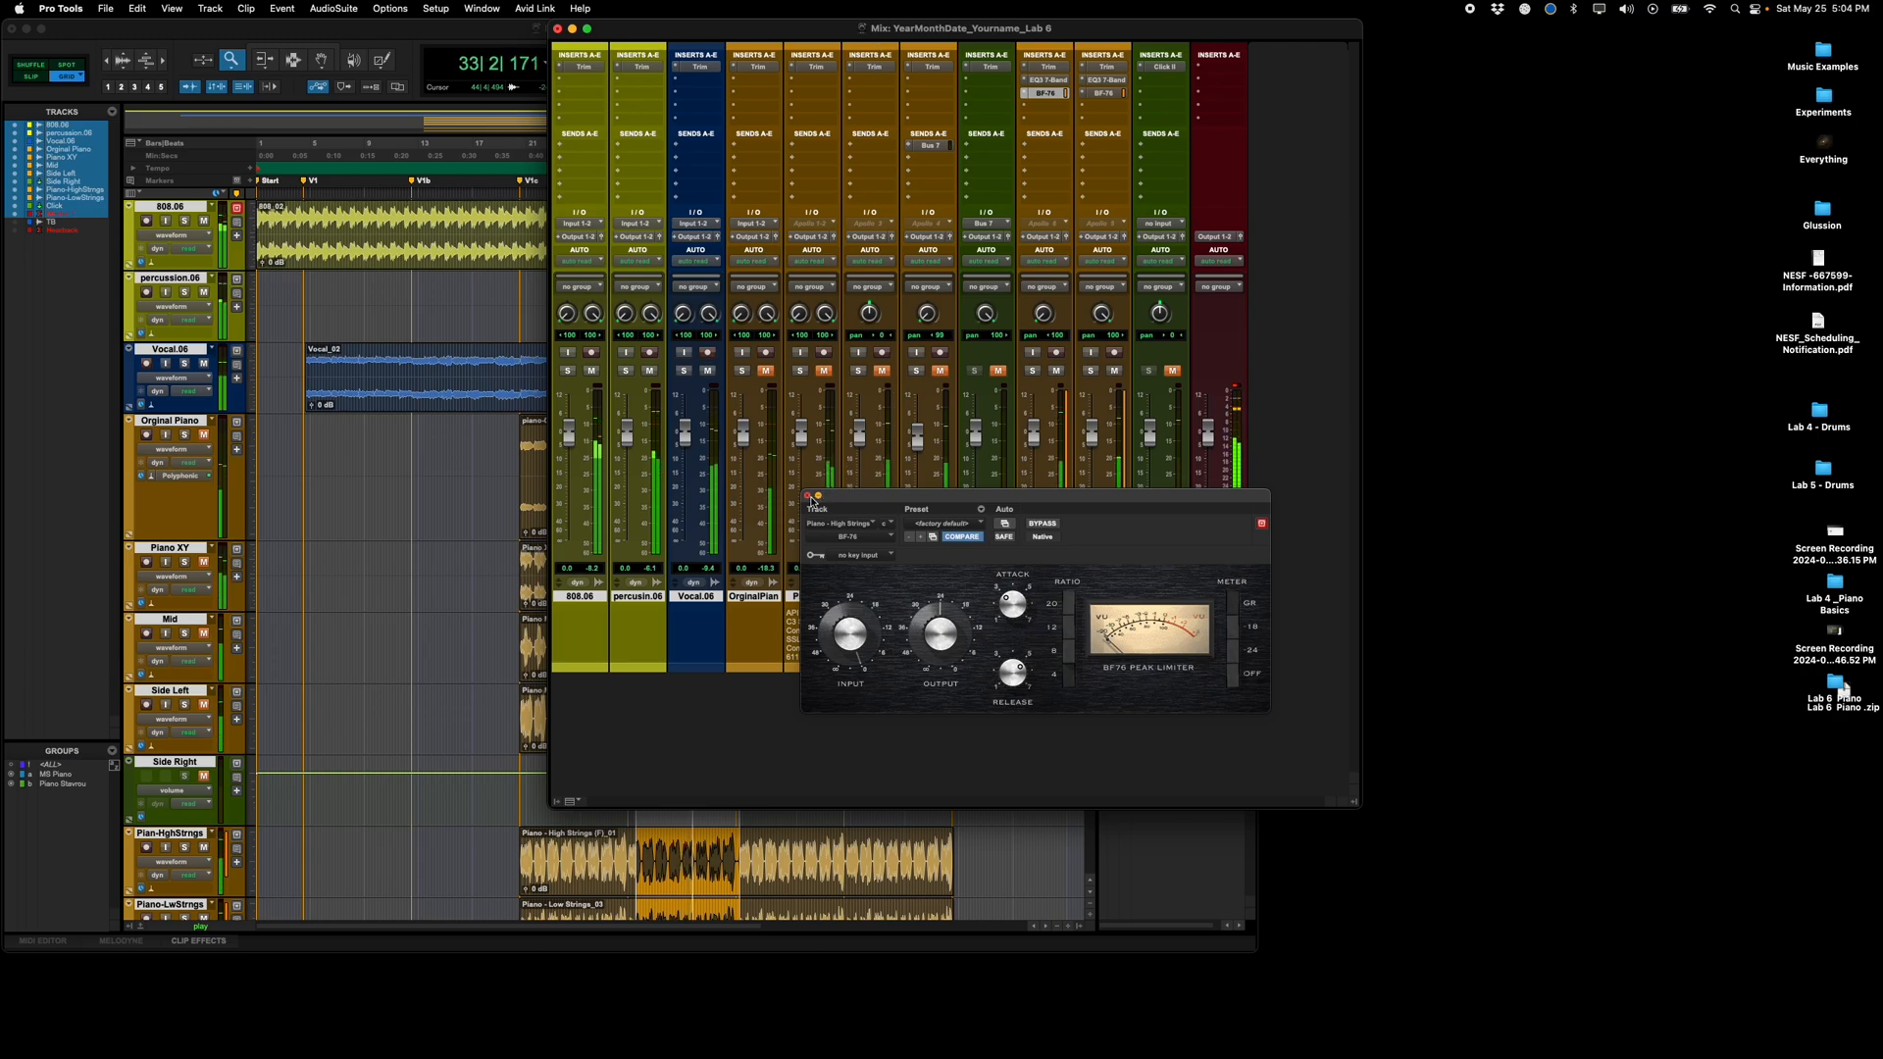
Step: Close the BF-76 and, with the piano high strings soloed and playing, cut its Insert B EQ3 mid band 3.2 dB around 450 Hz
{"action": "left_click", "coordinate": [808, 497]}
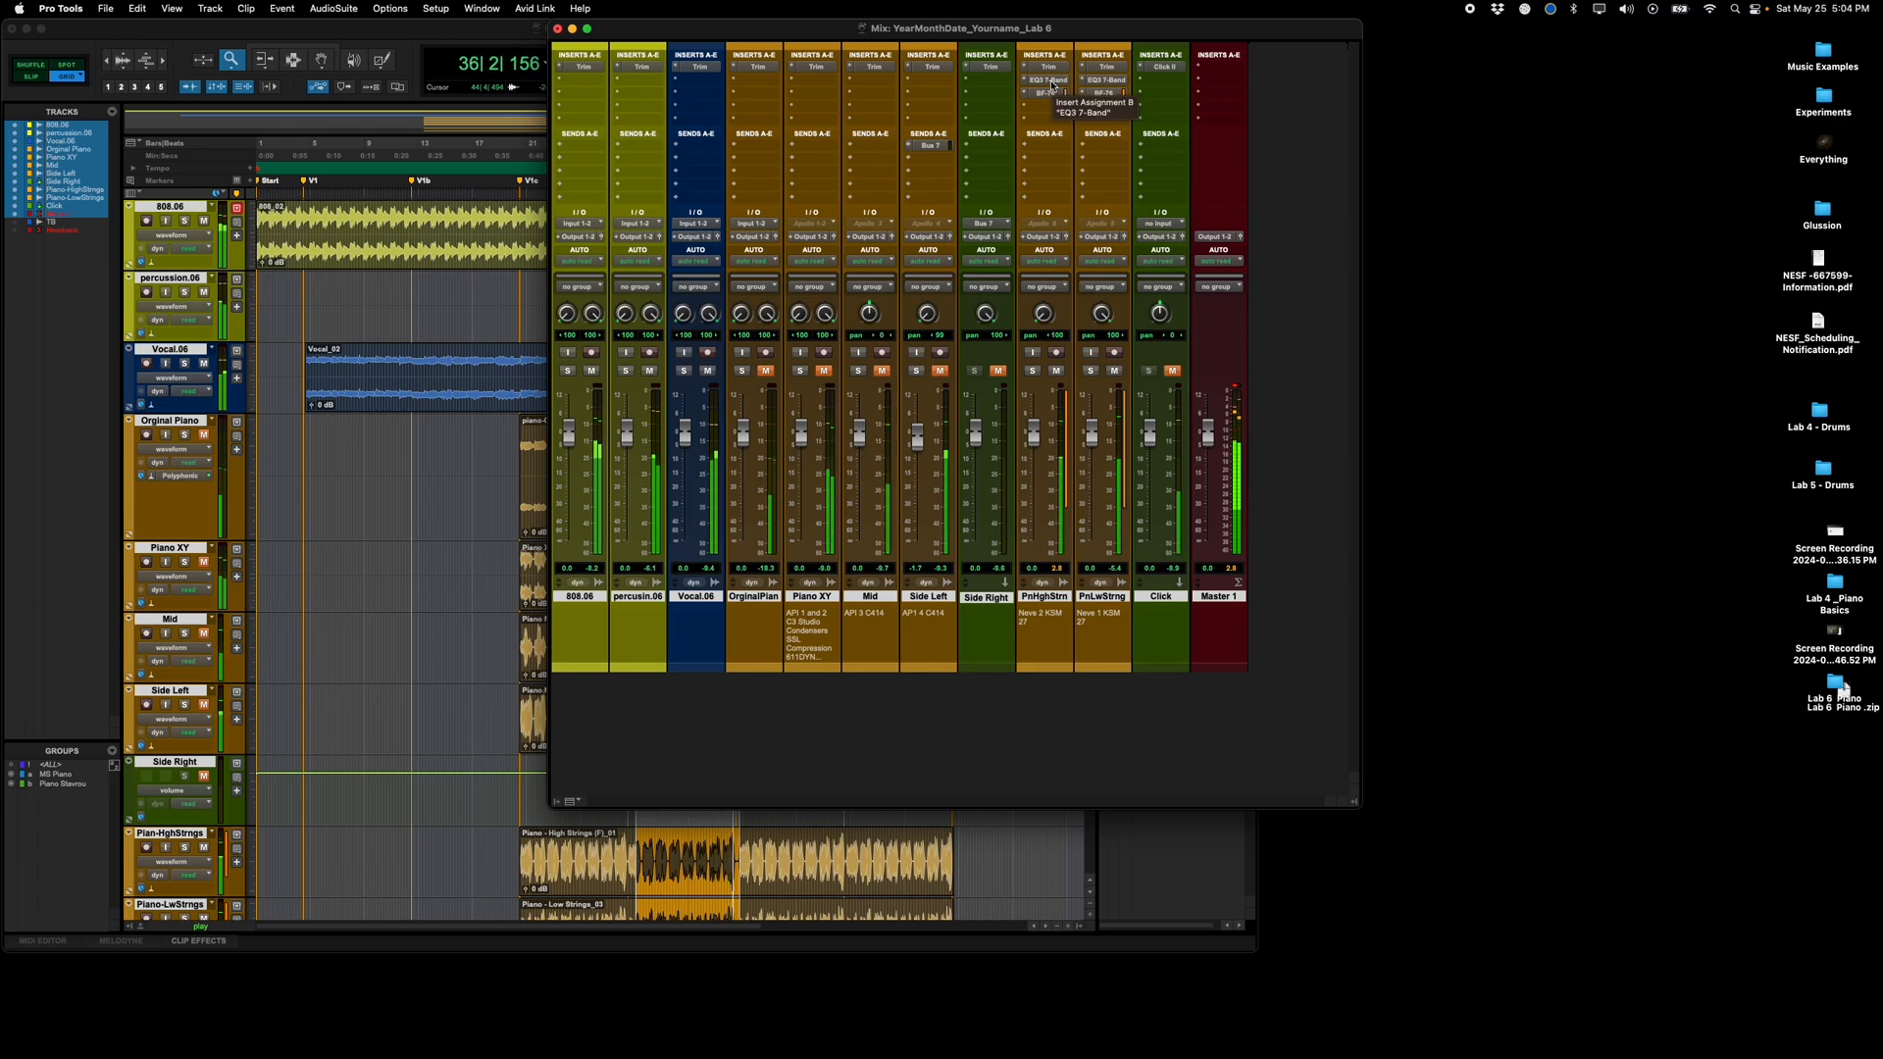
{"action": "key", "text": "space"}
{"action": "left_click", "coordinate": [1052, 81]}
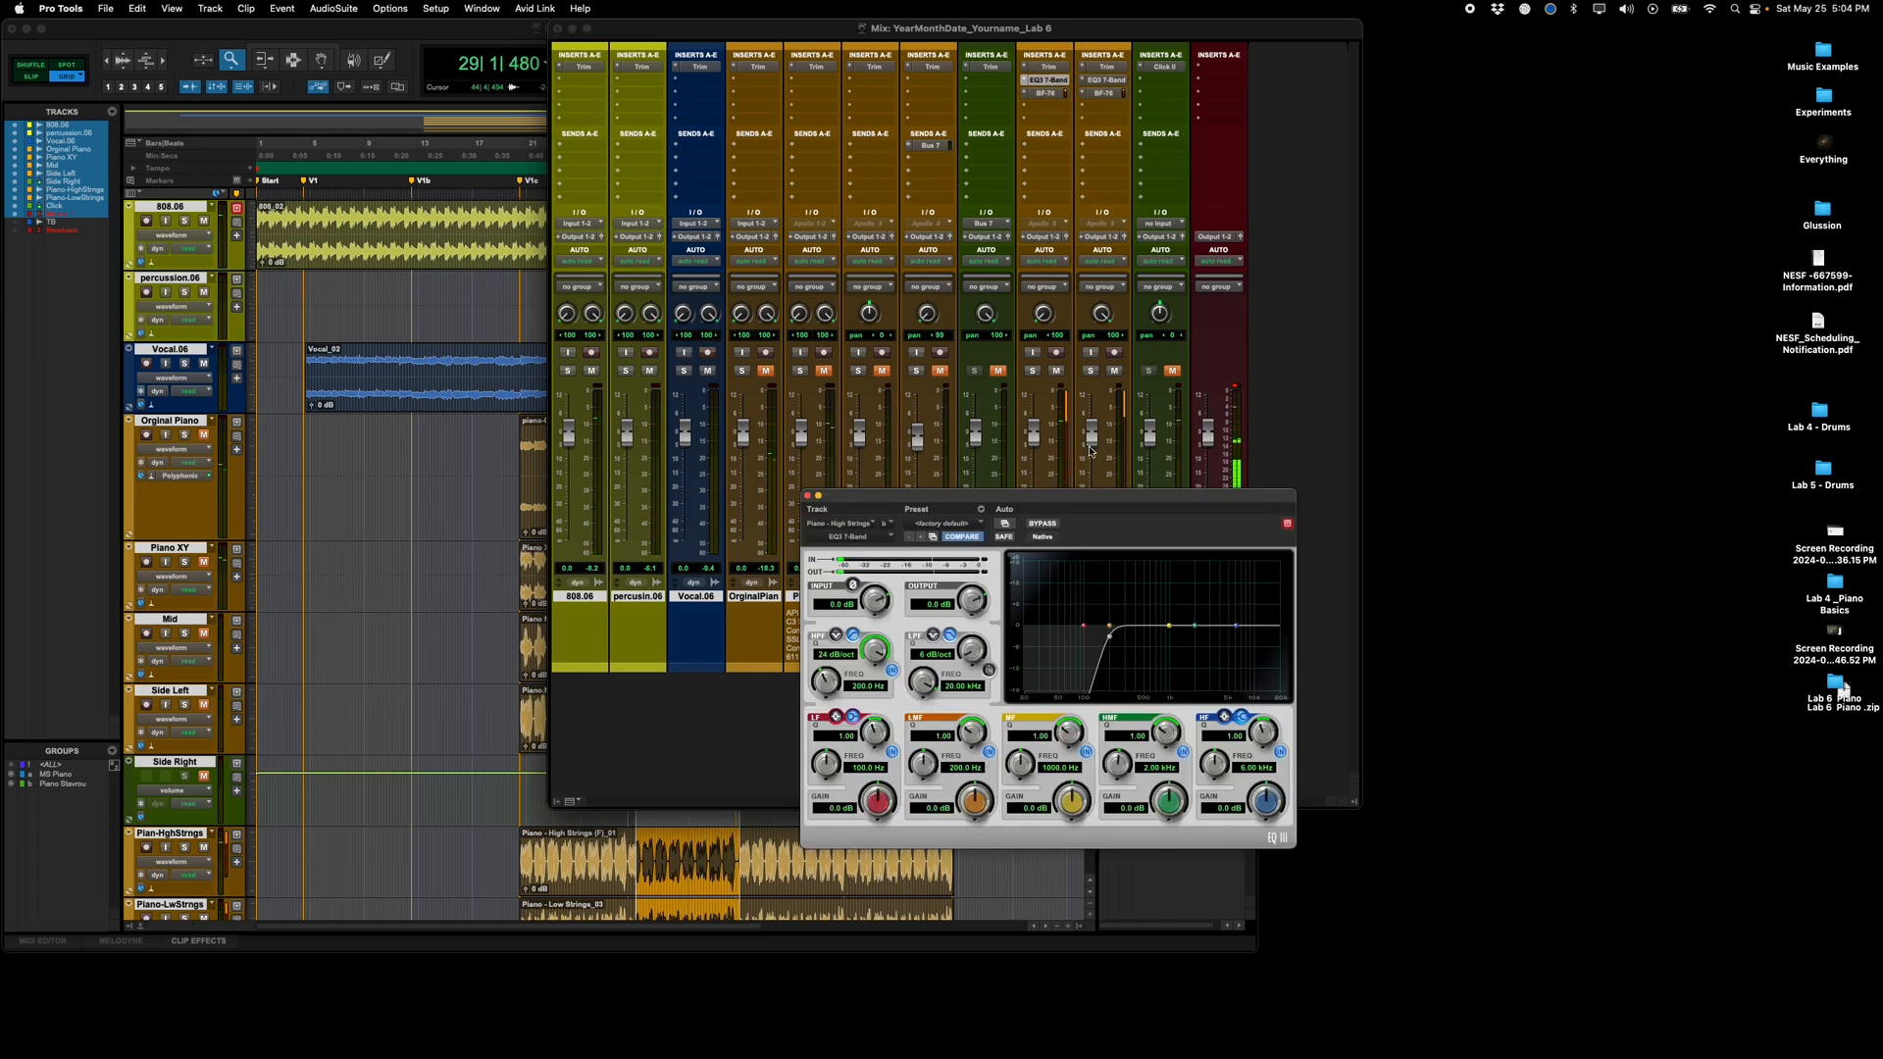
{"action": "left_click", "coordinate": [1034, 371]}
{"action": "key", "text": "space"}
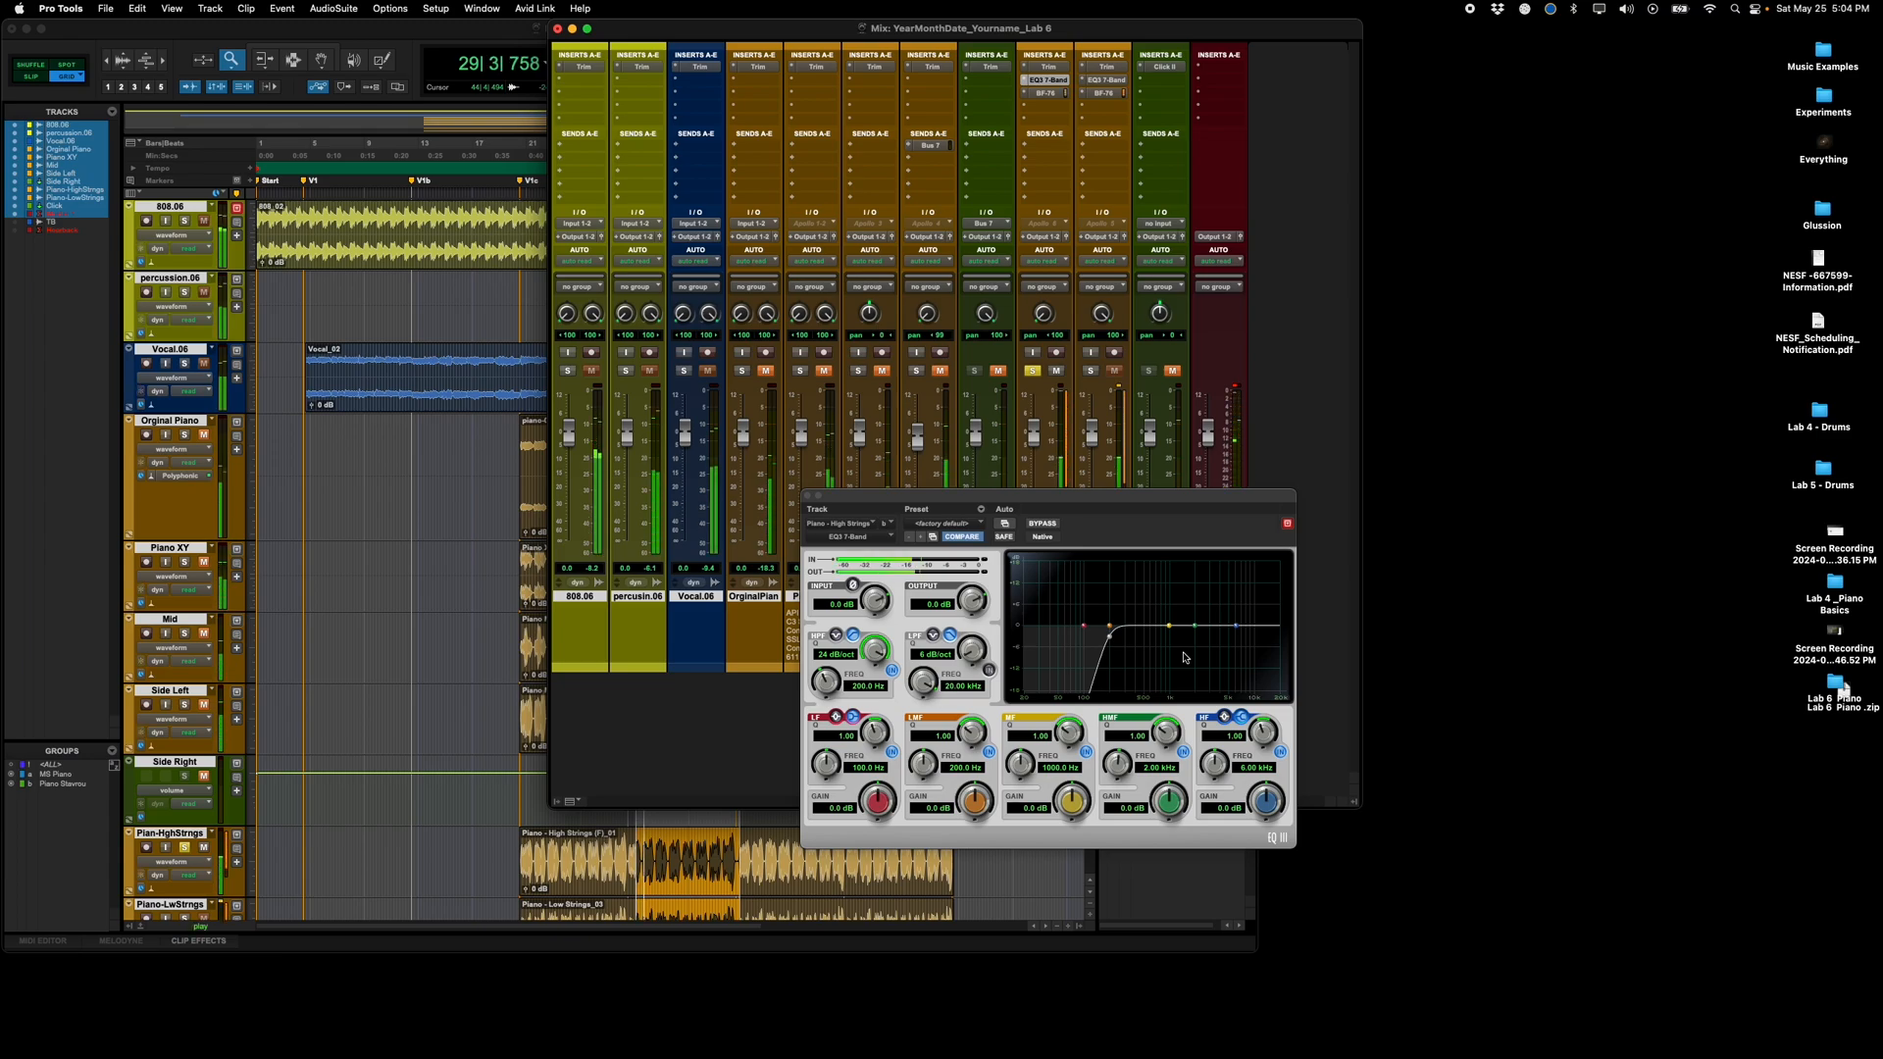
{"action": "mouse_move", "coordinate": [1170, 625]}
{"action": "left_mouse_down"}
{"action": "mouse_move", "coordinate": [1118, 629]}
{"action": "mouse_move", "coordinate": [1164, 633]}
{"action": "mouse_move", "coordinate": [1143, 639]}
{"action": "left_mouse_up"}
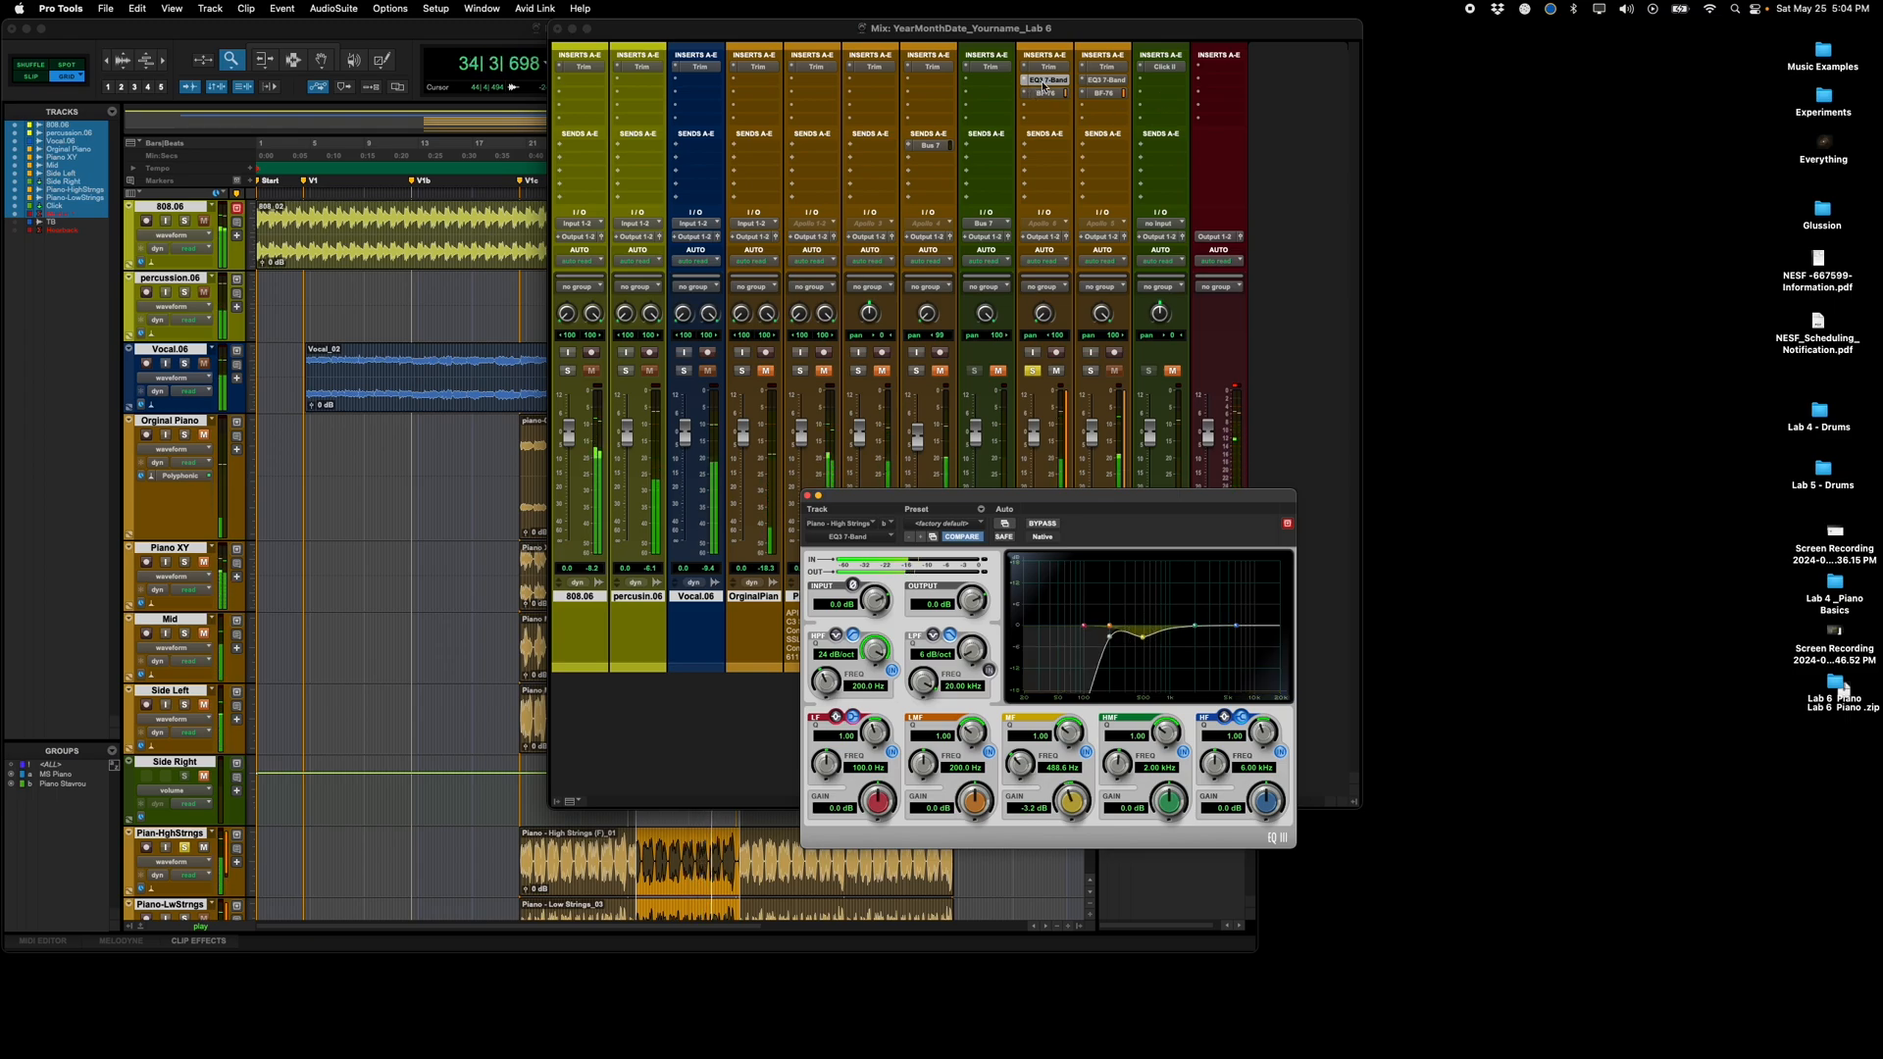
Step: Copy the high strings Insert B EQ3 7-Band to the low strings track, audition both soloed, and clear the solos
{"action": "left_click", "coordinate": [1097, 78]}
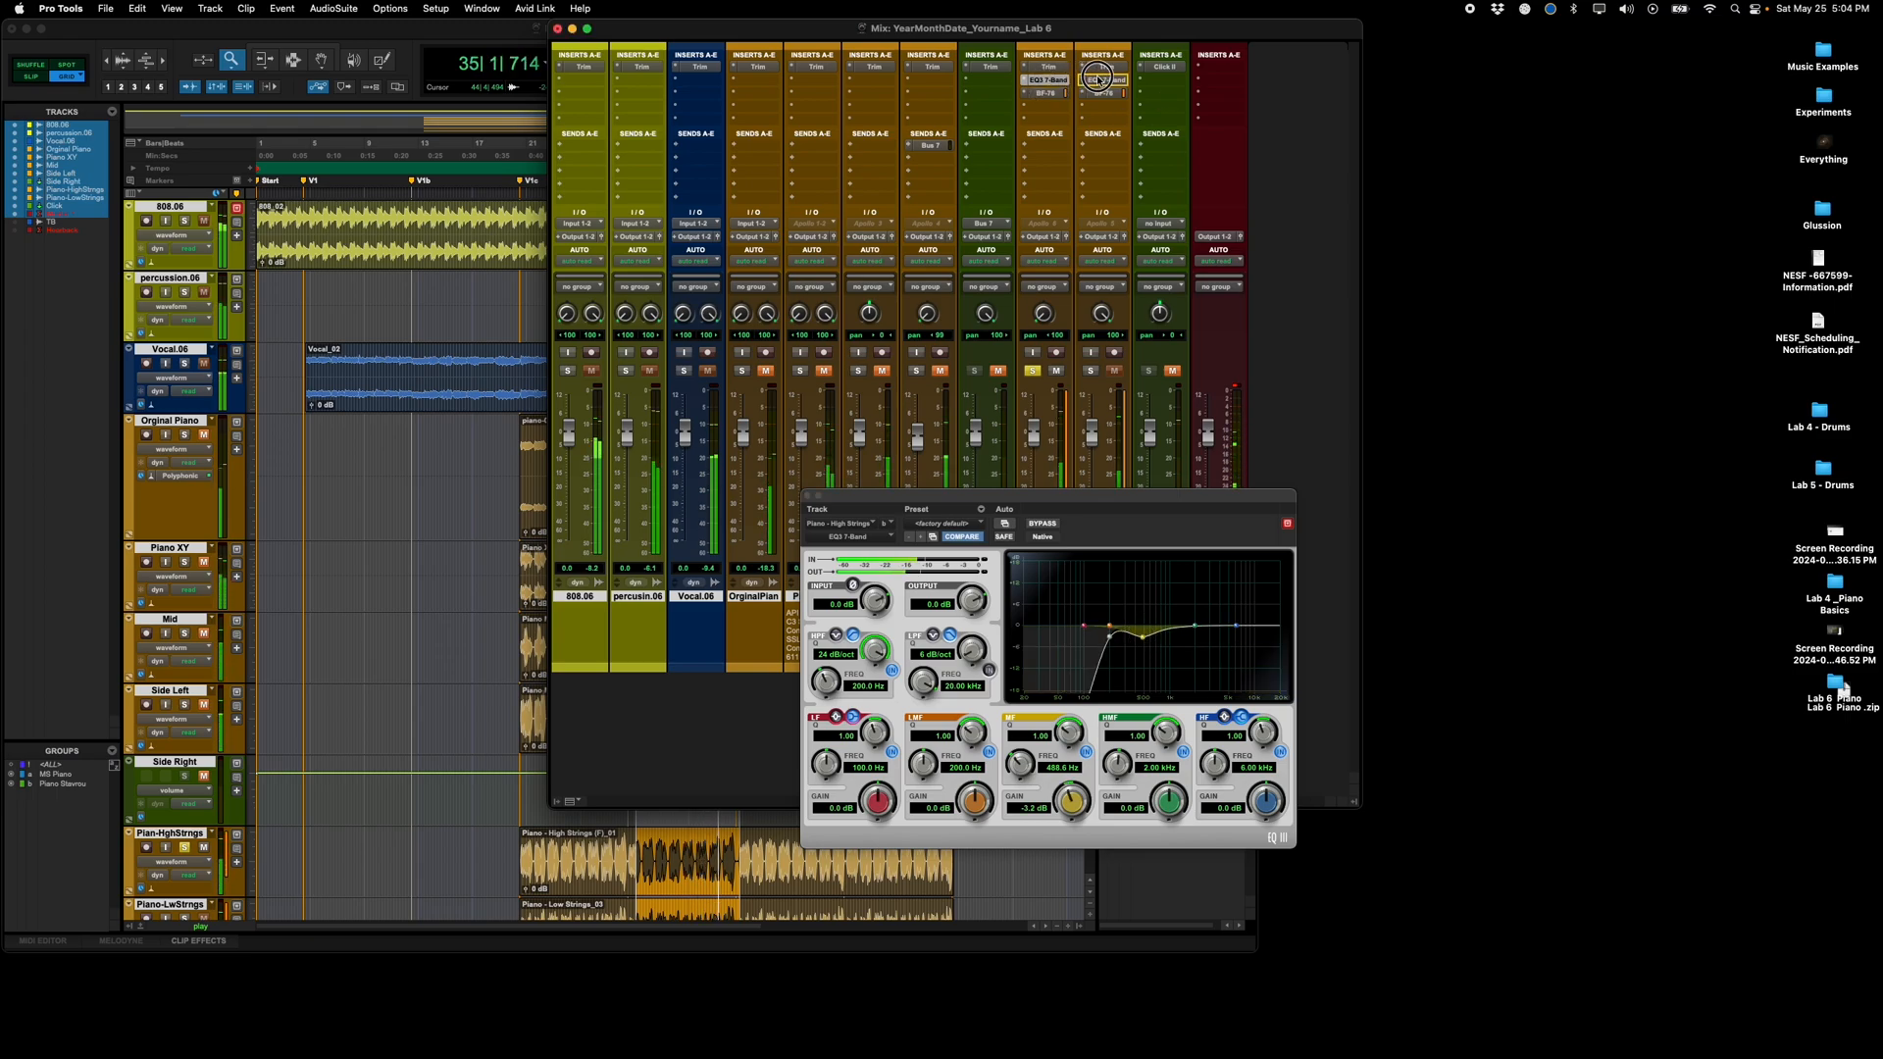
{"action": "left_click", "coordinate": [1093, 370]}
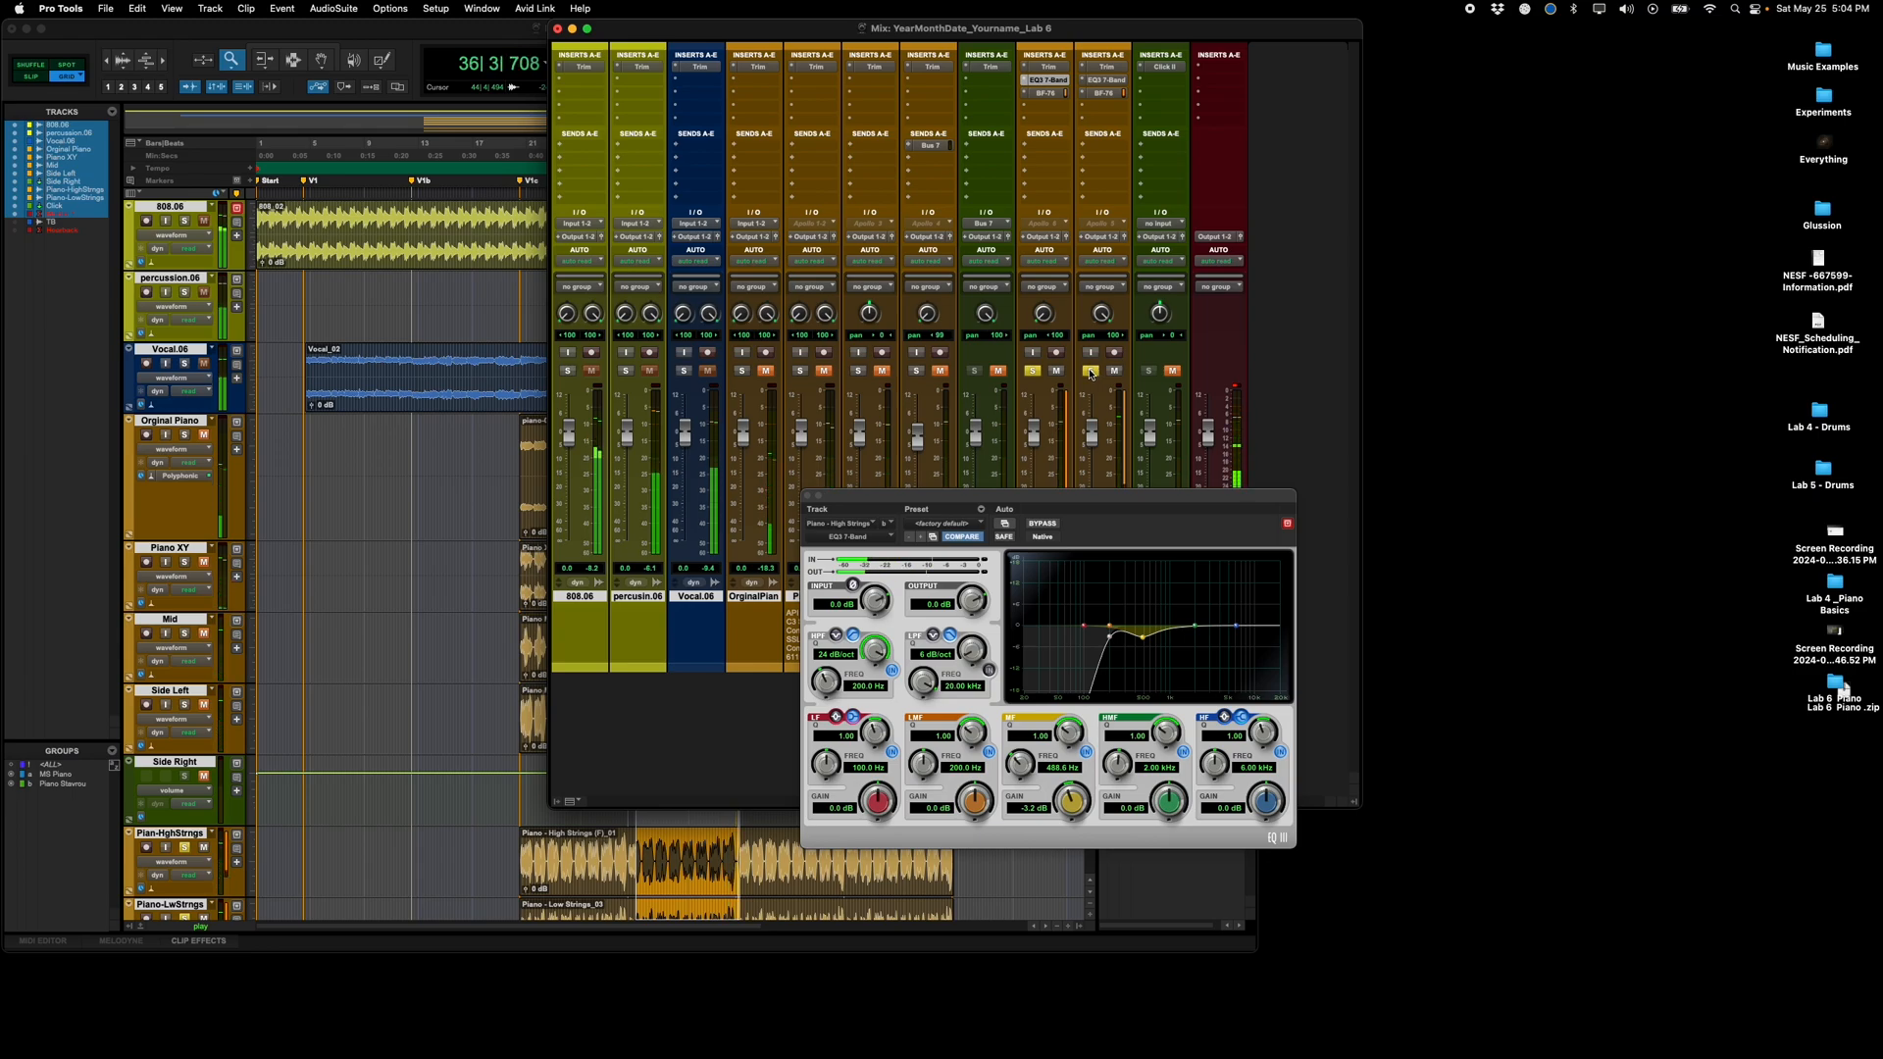
{"action": "left_click", "coordinate": [1092, 372]}
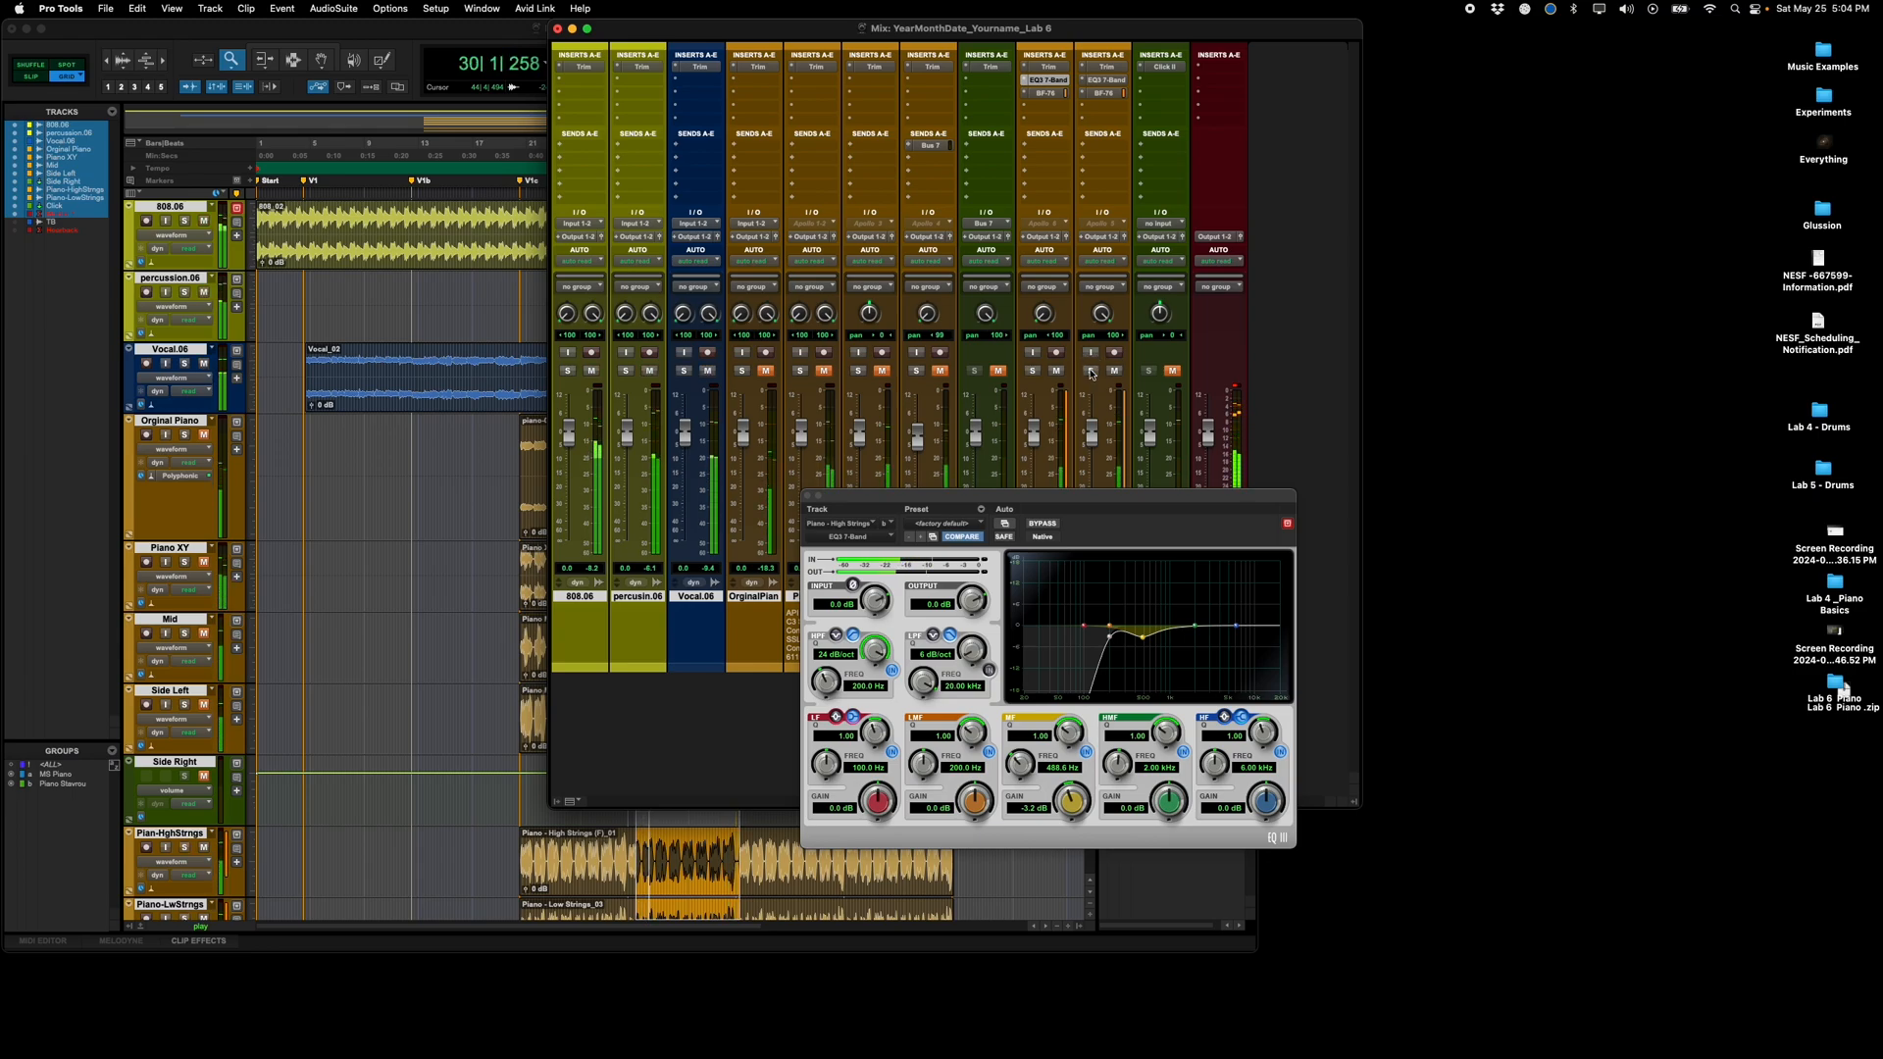
{"action": "left_click", "coordinate": [820, 496]}
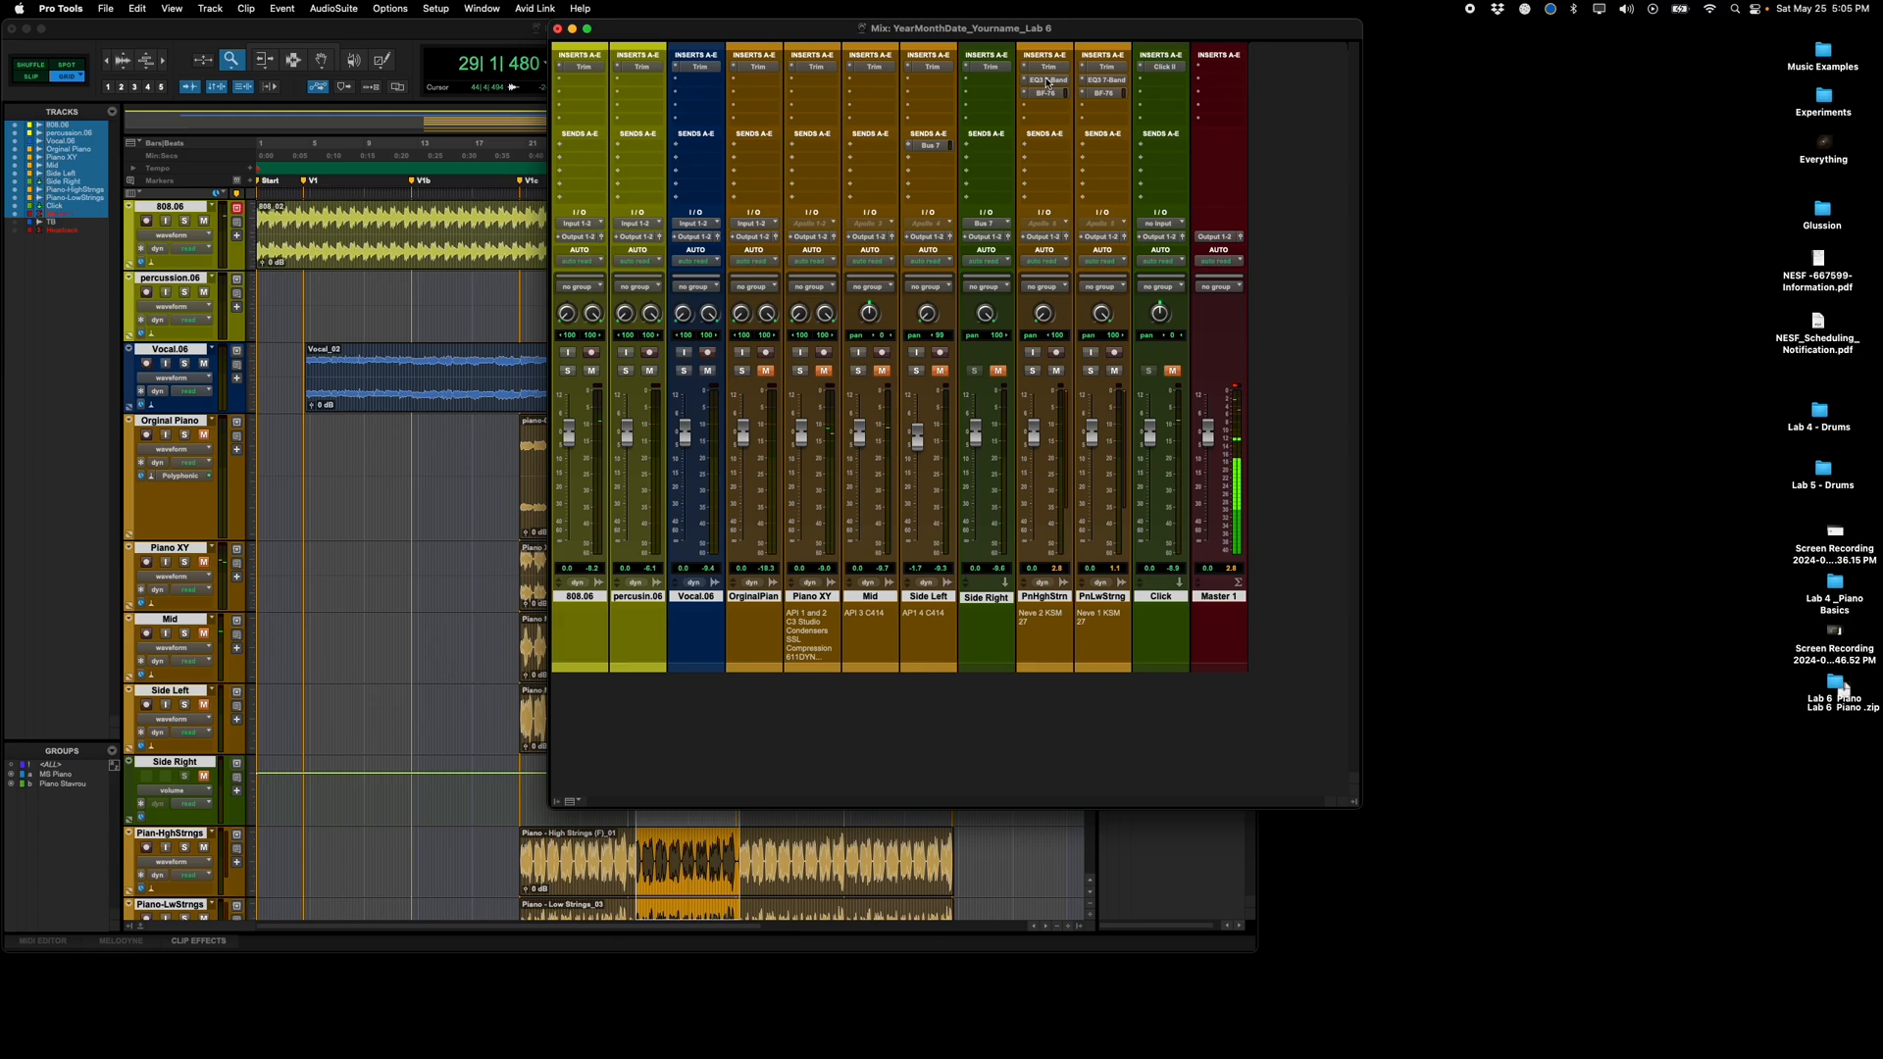
Step: Duplicate the high strings EQ3 7-Band from Insert B to Insert D, solo the track, and open the copy
{"action": "left_click_drag", "start_coordinate": [1047, 82], "coordinate": [1047, 108]}
{"action": "left_click", "coordinate": [1034, 371]}
{"action": "left_click", "coordinate": [1041, 107]}
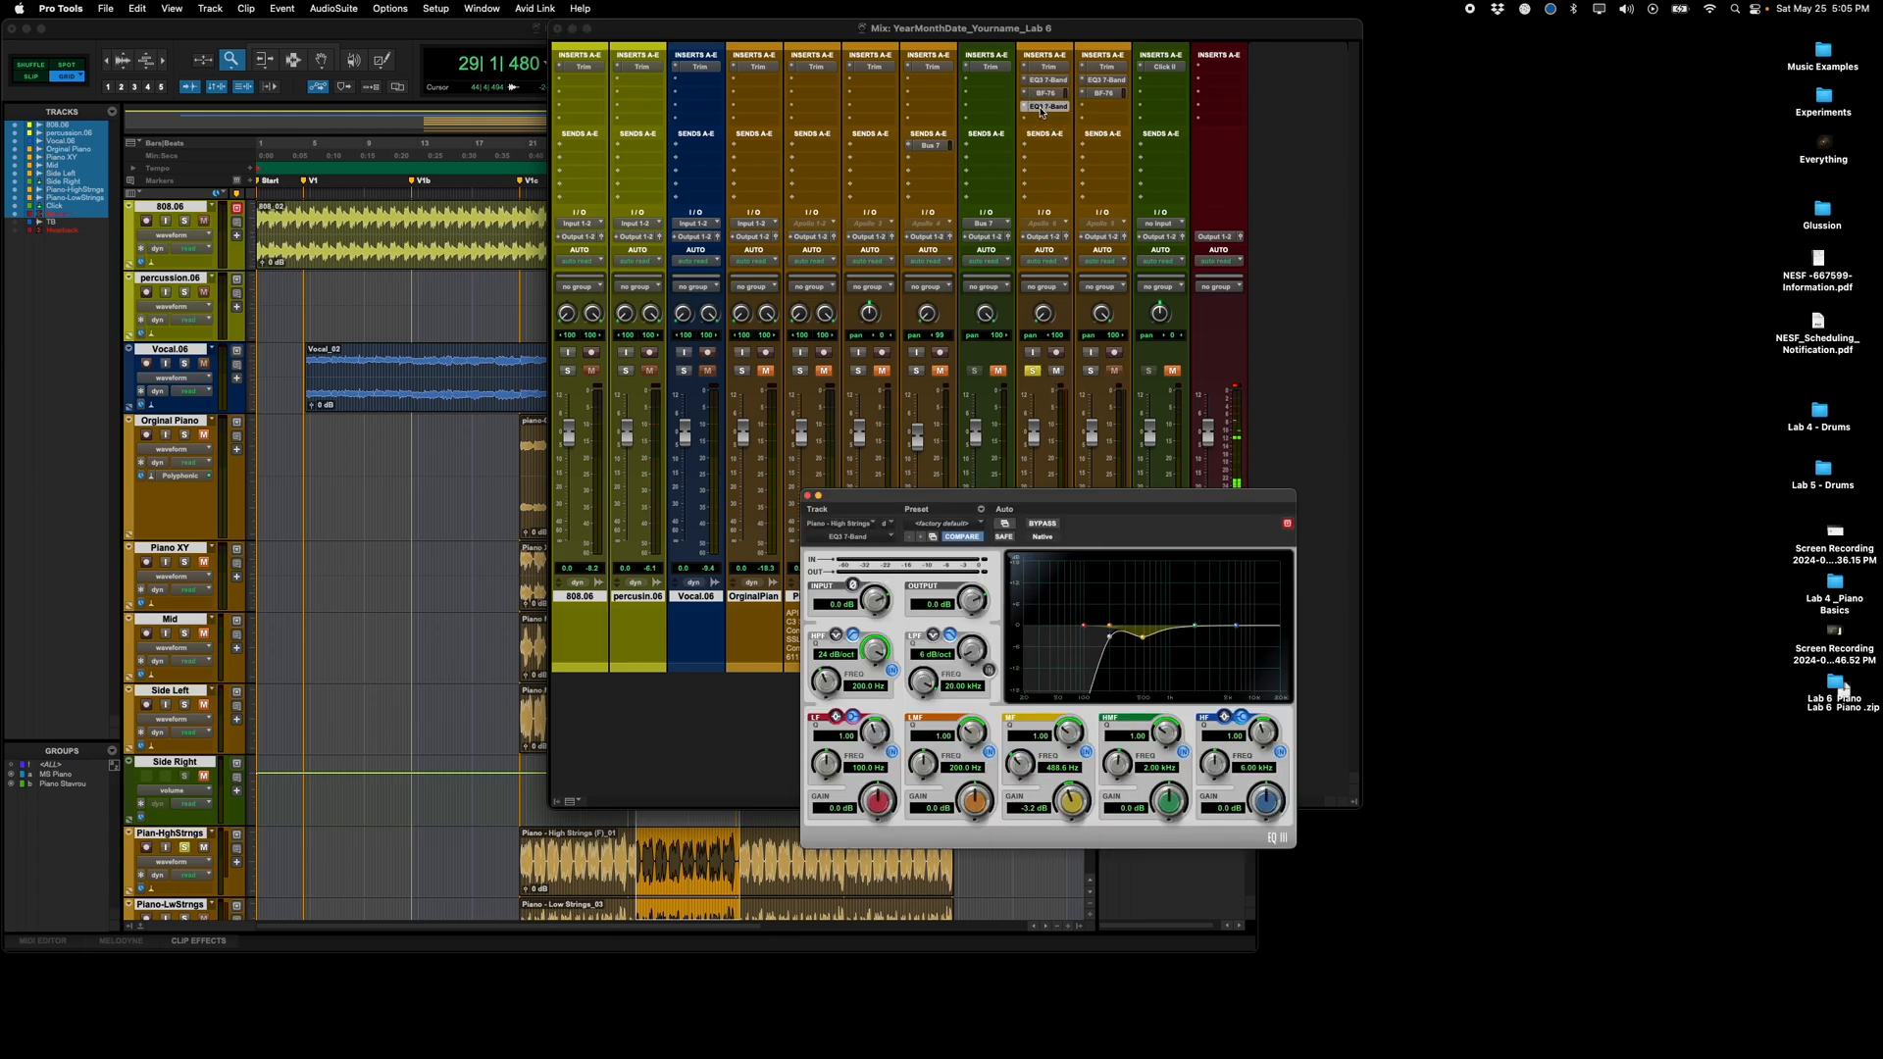
Step: Lower the Insert D EQ's high-pass filter to 41.7 Hz and switch off both that filter and the mid band
{"action": "left_click_drag", "start_coordinate": [1110, 639], "coordinate": [1051, 632]}
{"action": "left_click", "coordinate": [892, 671]}
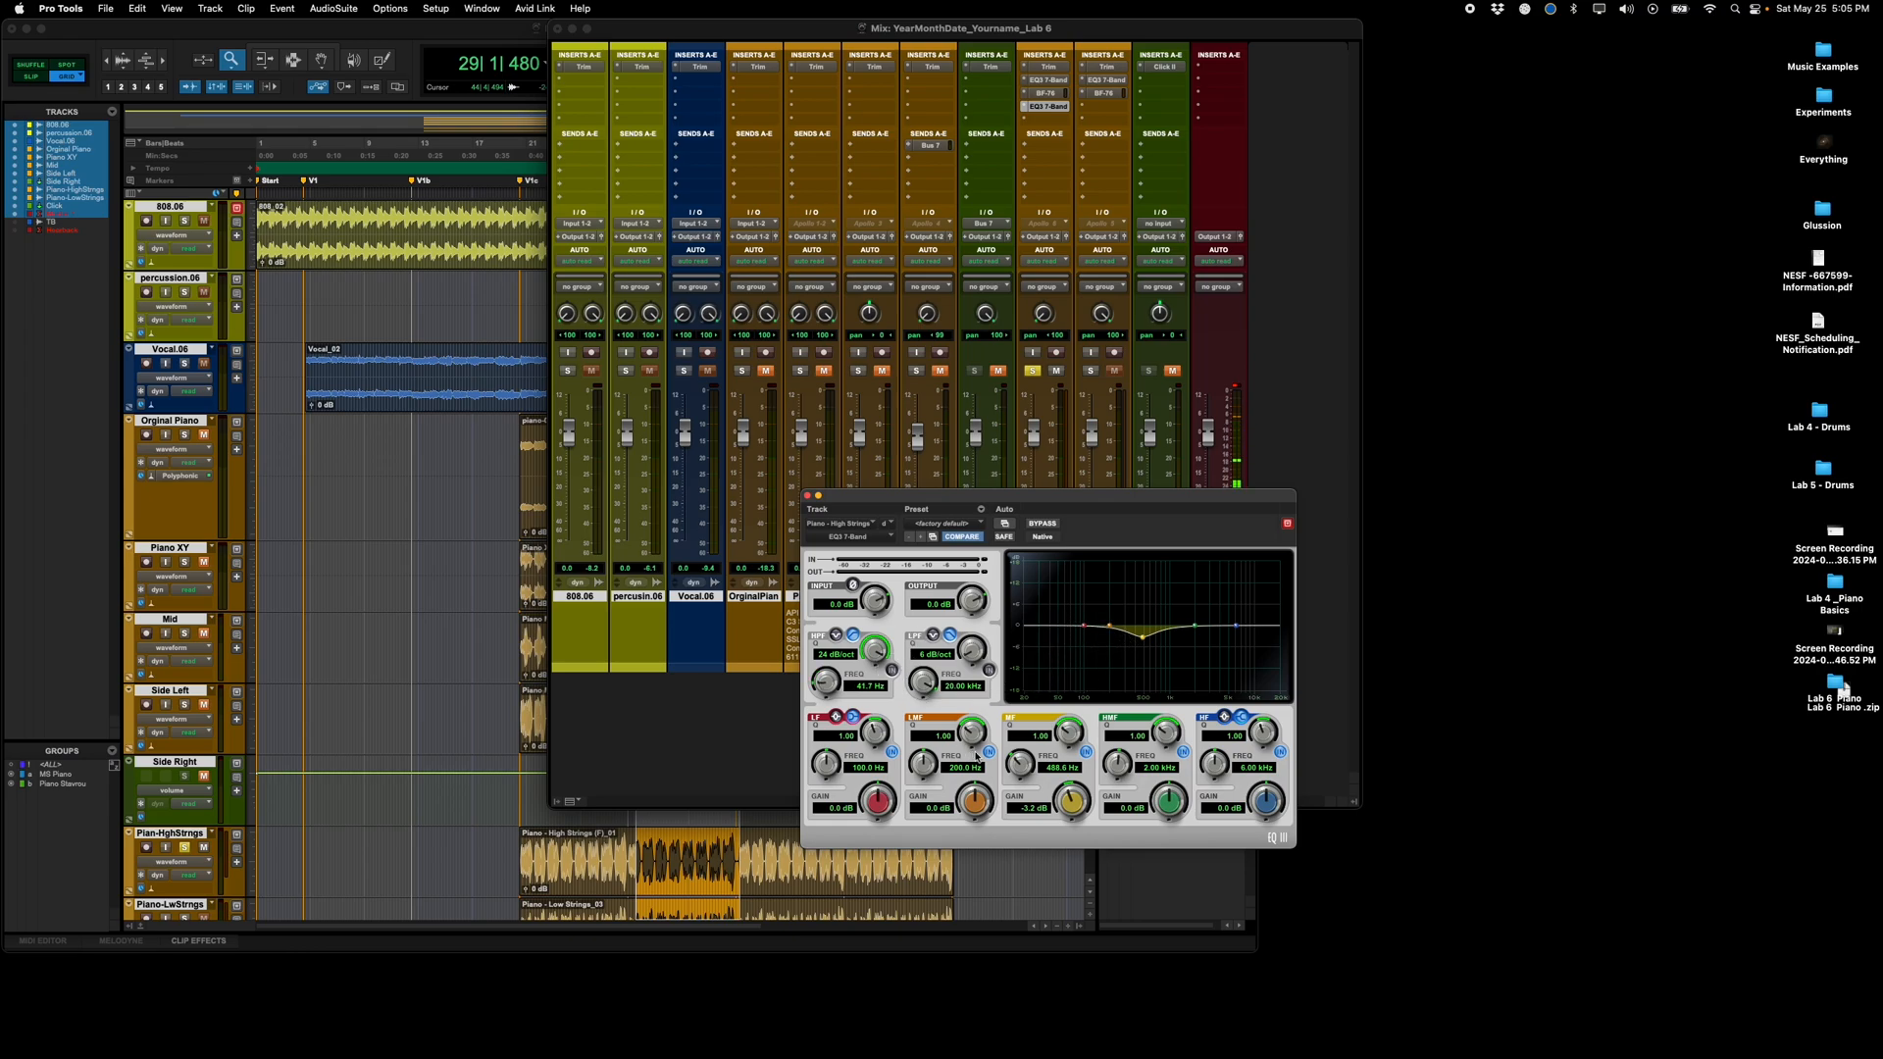
{"action": "left_click", "coordinate": [1086, 753]}
Step: Set the high-mid band's Q to 1.74 and its frequency to 3.00 kHz in the high strings Insert D EQ
{"action": "mouse_move", "coordinate": [1197, 629]}
{"action": "left_mouse_down"}
{"action": "mouse_move", "coordinate": [1181, 628]}
{"action": "mouse_move", "coordinate": [1214, 629]}
{"action": "mouse_move", "coordinate": [1153, 631]}
{"action": "left_mouse_up"}
{"action": "left_click_drag", "start_coordinate": [1167, 724], "coordinate": [1167, 719]}
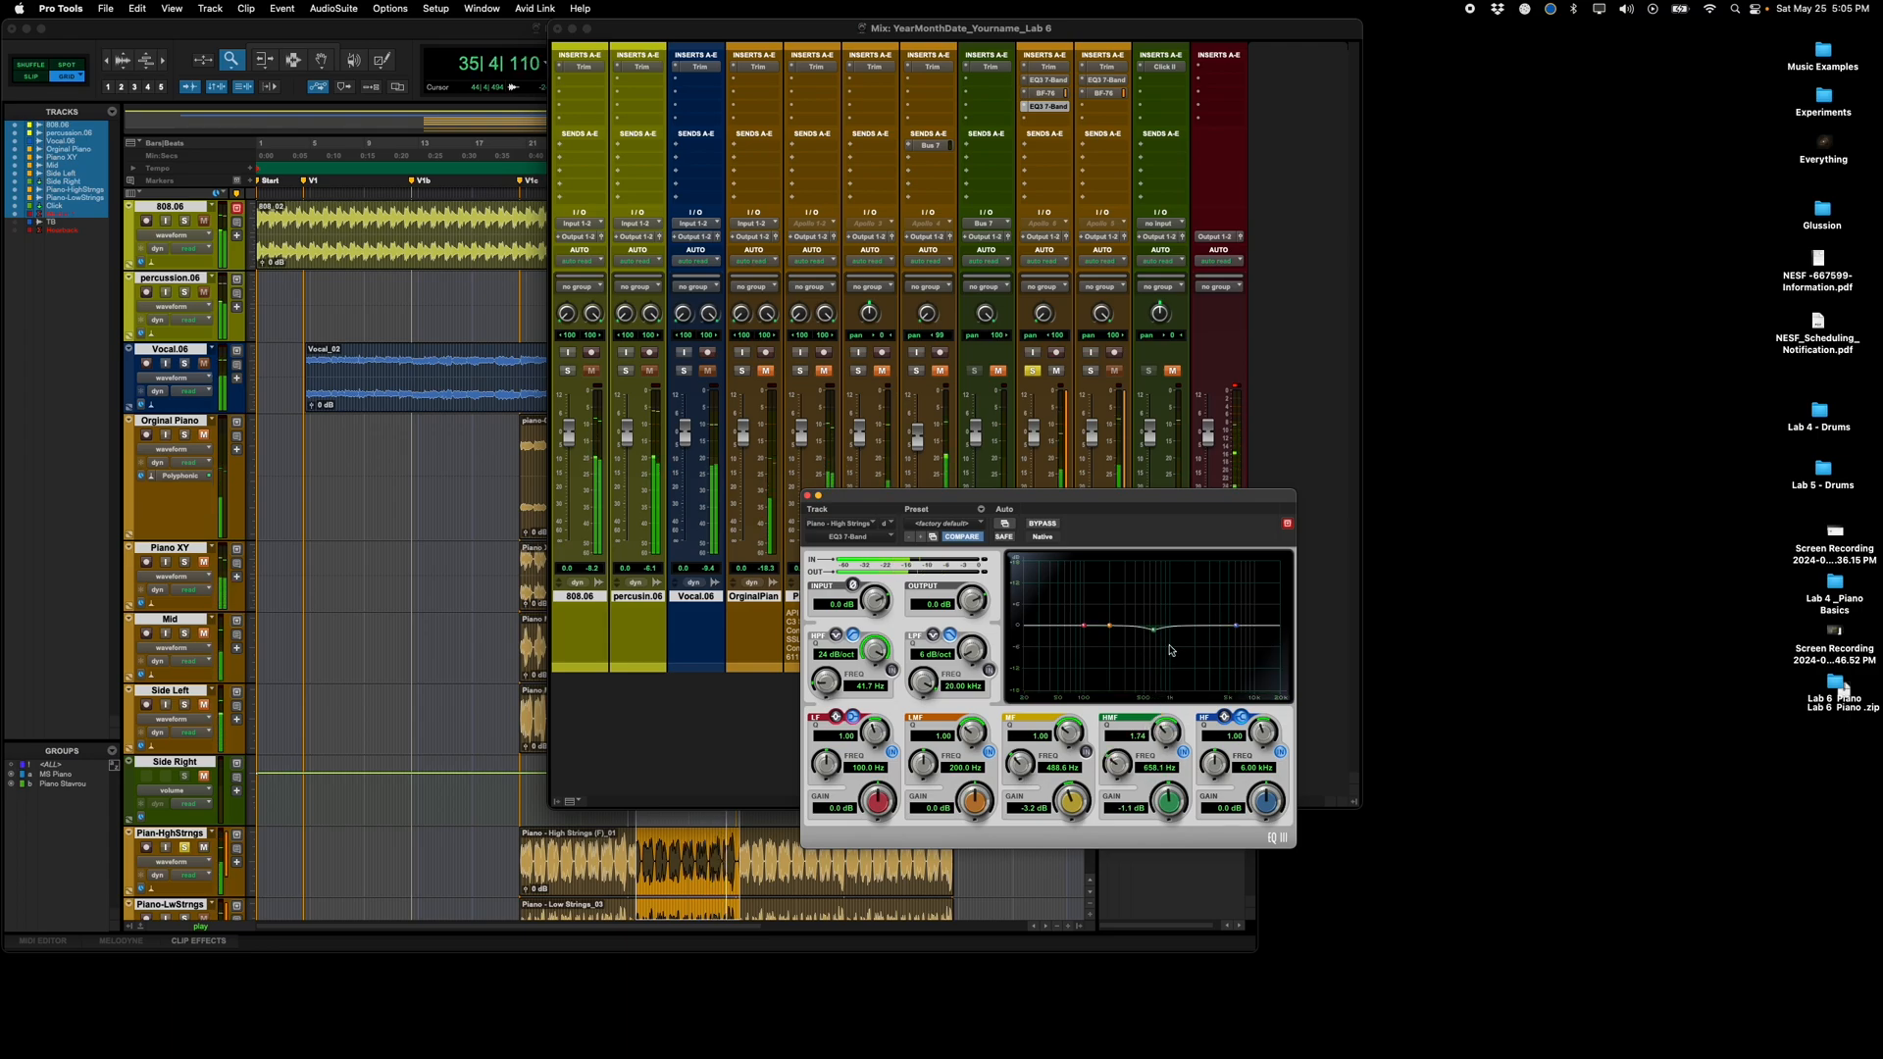
{"action": "left_click_drag", "start_coordinate": [1154, 629], "coordinate": [1211, 631]}
{"action": "left_click", "coordinate": [1159, 768]}
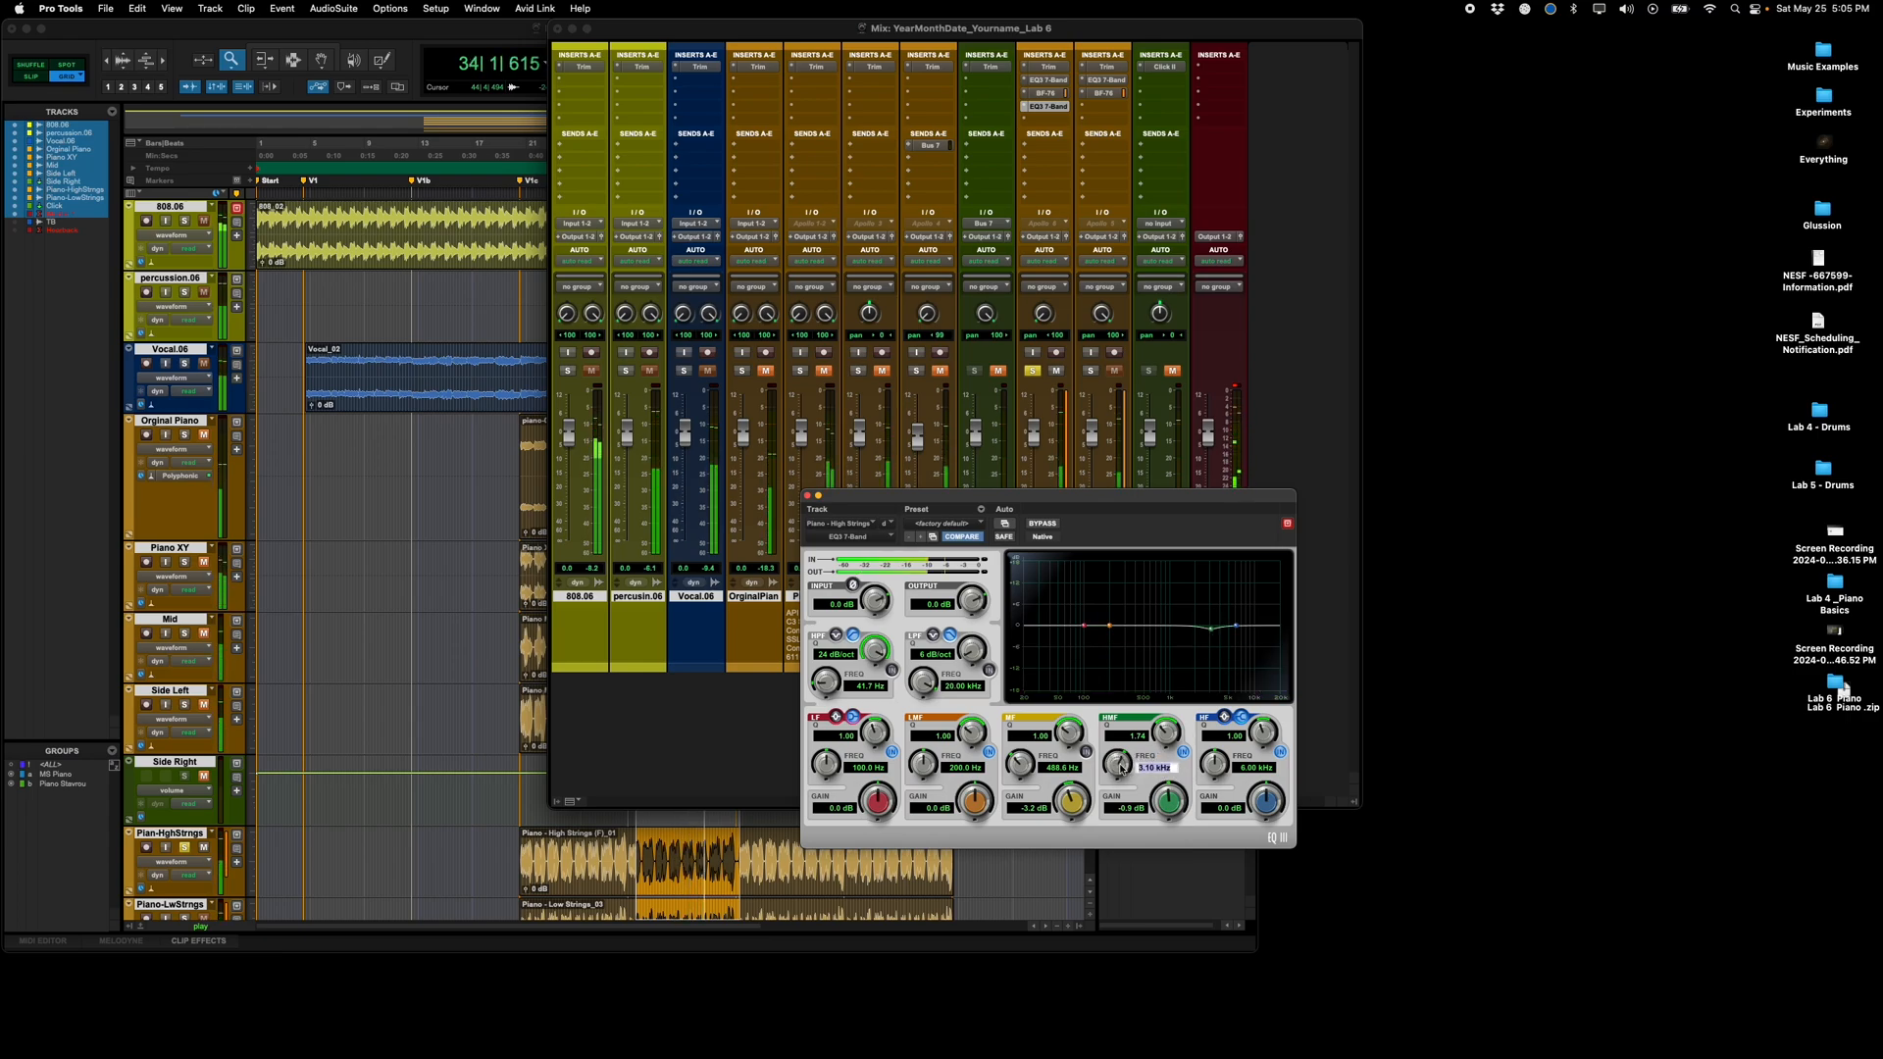
{"action": "type", "text": "300"}
{"action": "key", "text": "Return"}
Step: Boost the high-mid band to 6 dB and widen its Q to 1.10
{"action": "left_click", "coordinate": [1128, 807]}
{"action": "type", "text": "3"}
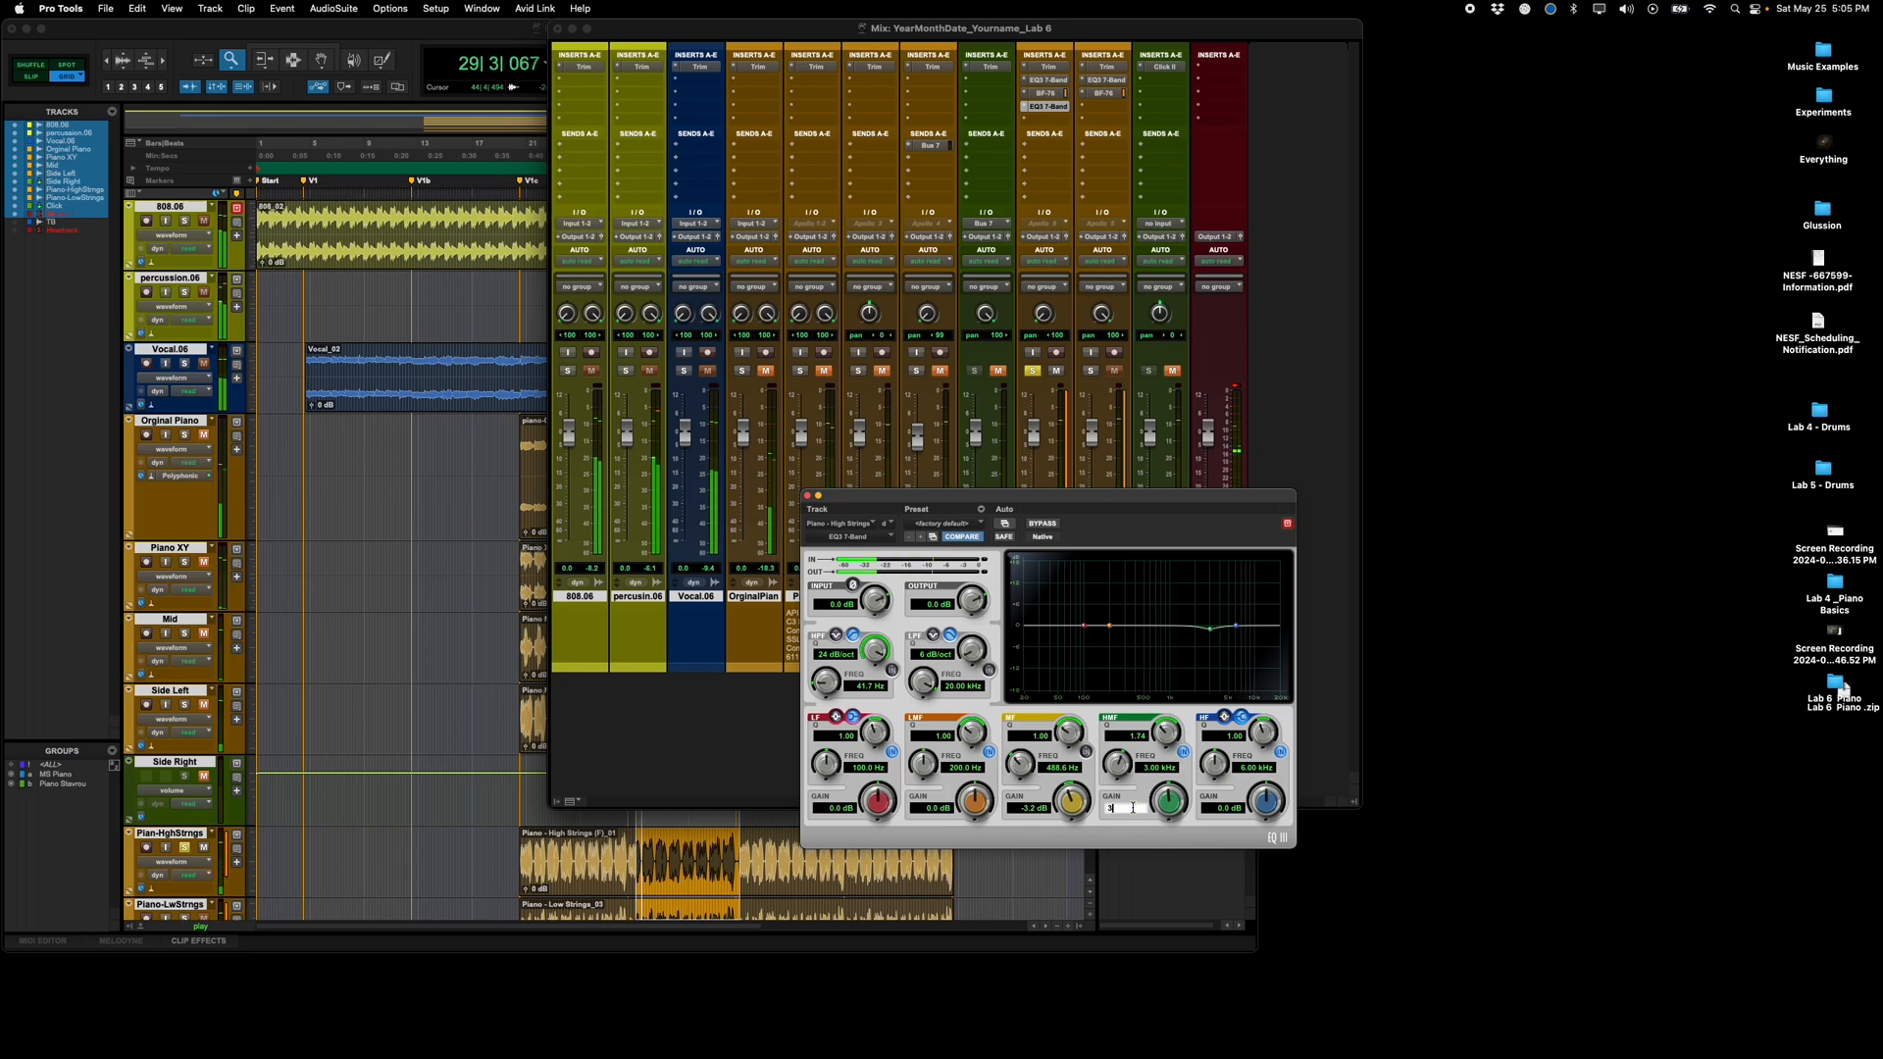
{"action": "key", "text": "Return"}
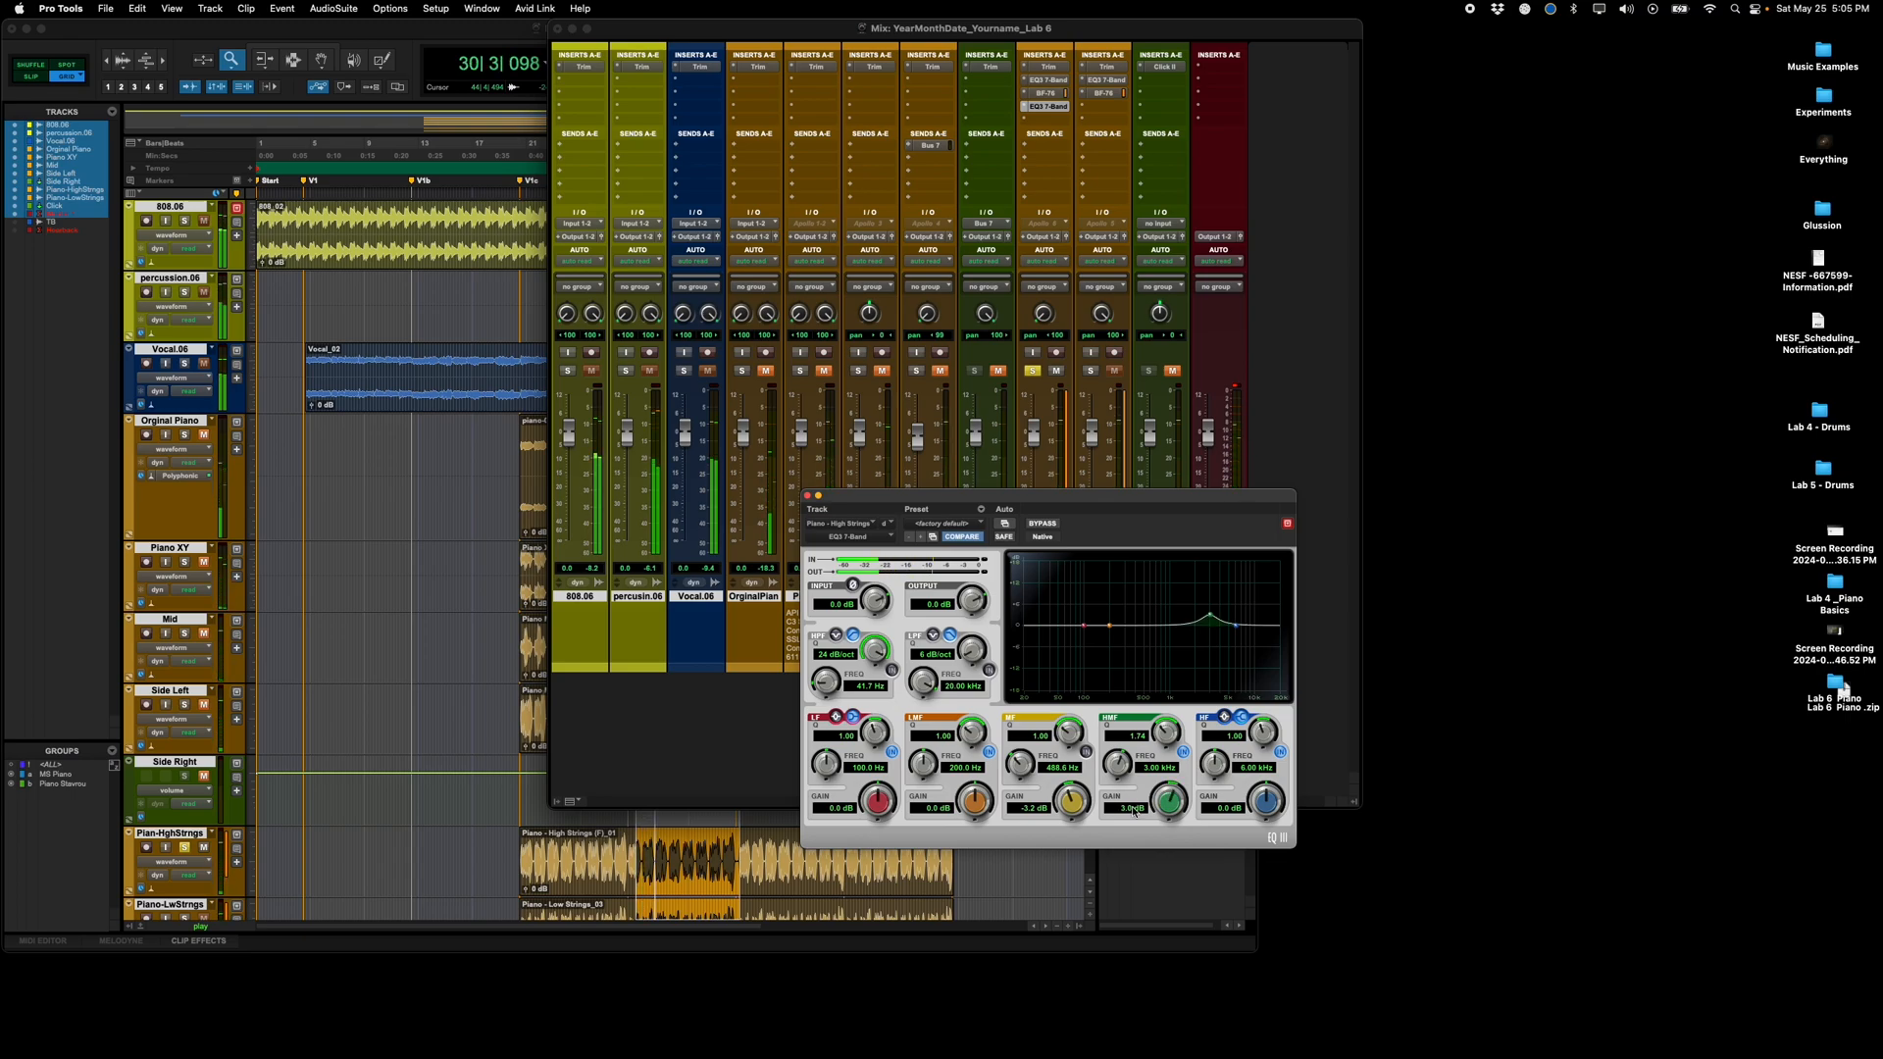
{"action": "left_click", "coordinate": [1133, 808]}
{"action": "type", "text": "6"}
{"action": "key", "text": "Return"}
{"action": "left_click_drag", "start_coordinate": [1167, 735], "coordinate": [1159, 743]}
Step: Set the high-frequency band gain to 3 dB and reduce the high-mid band gain to 3 dB
{"action": "left_click", "coordinate": [1259, 768]}
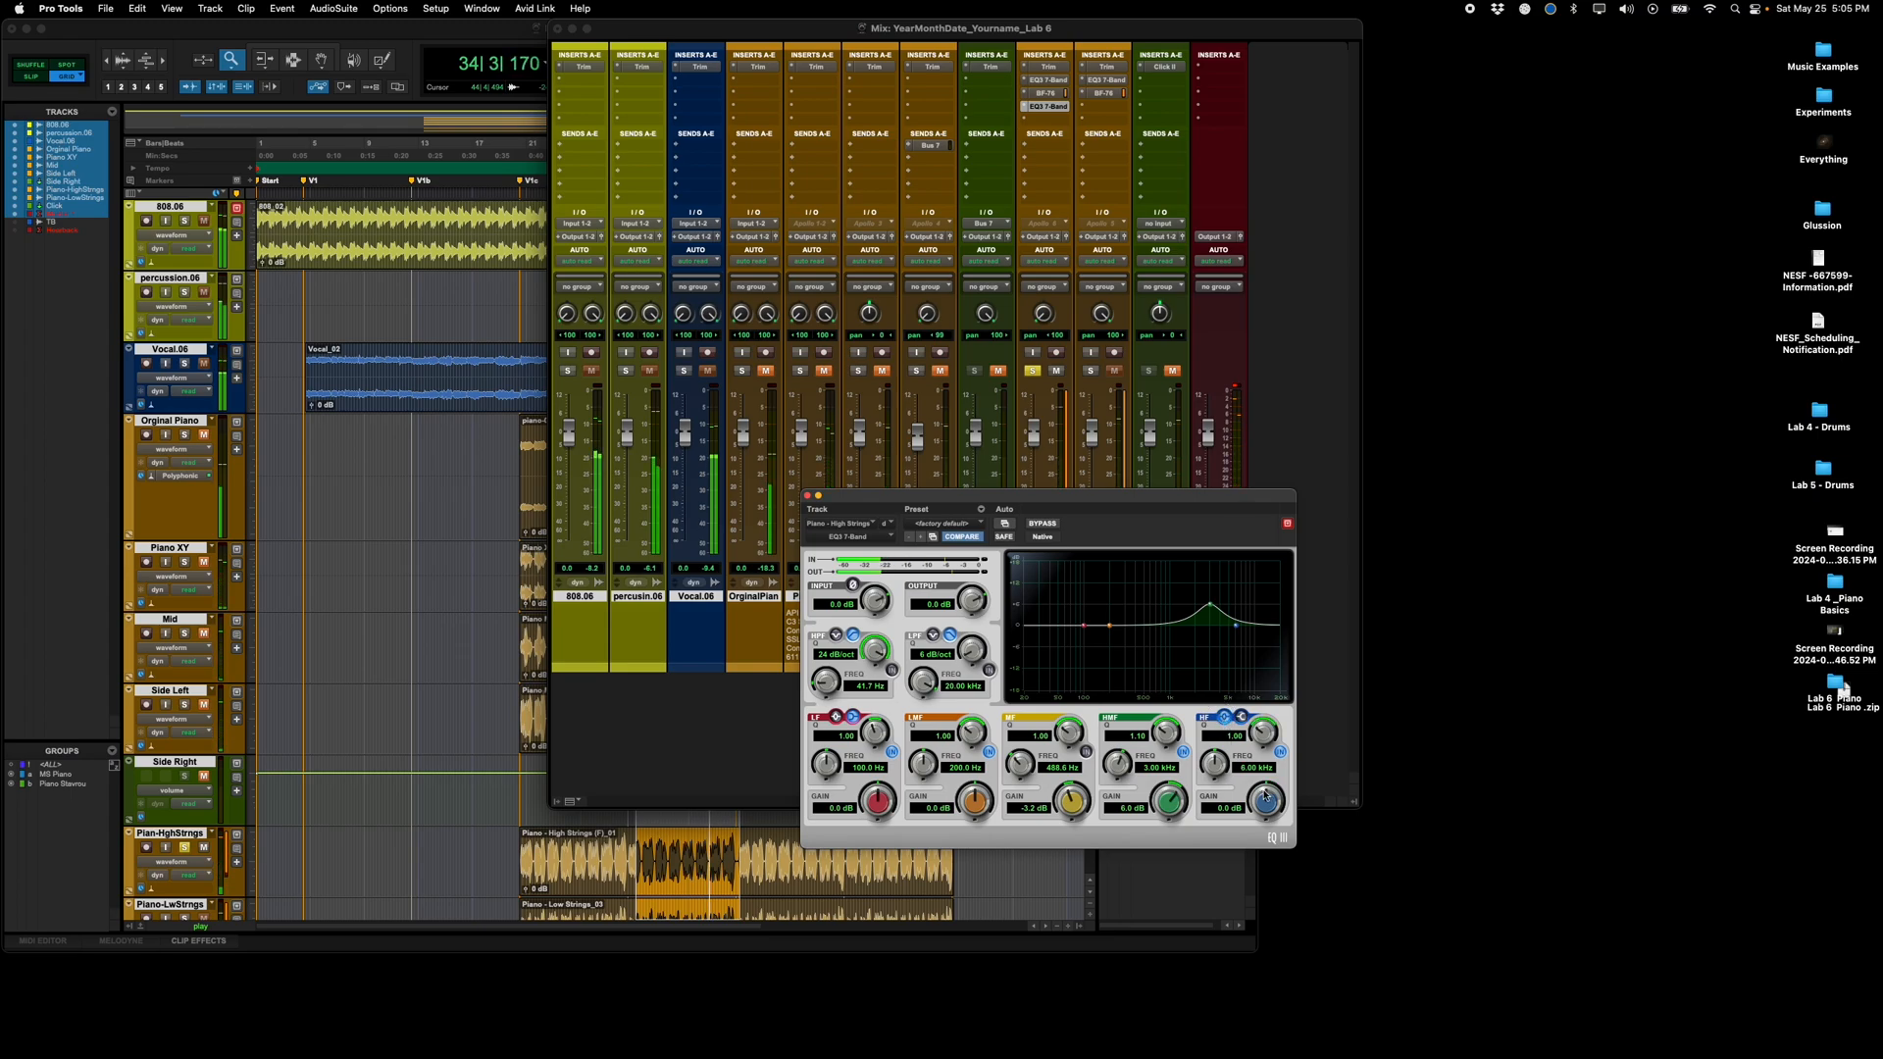
{"action": "left_click", "coordinate": [1226, 808]}
{"action": "type", "text": "3"}
{"action": "key", "text": "Return"}
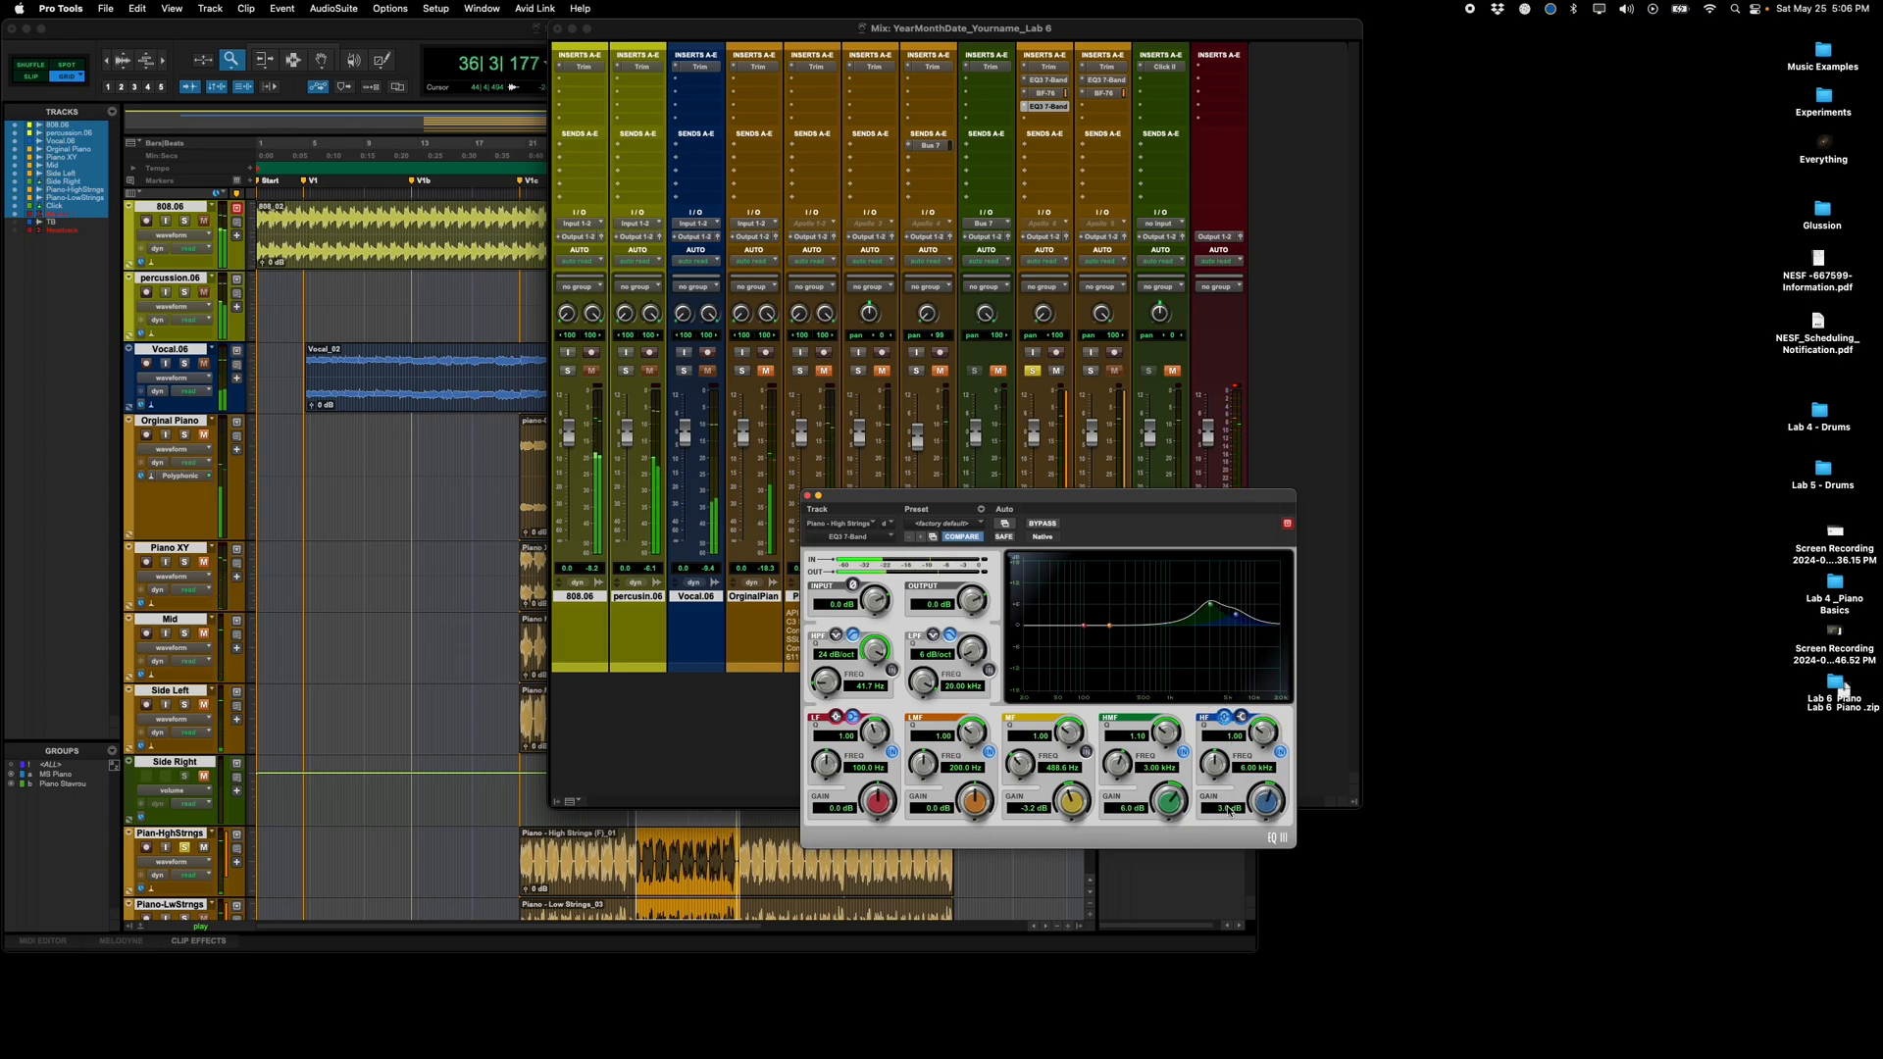
{"action": "left_click", "coordinate": [1128, 808]}
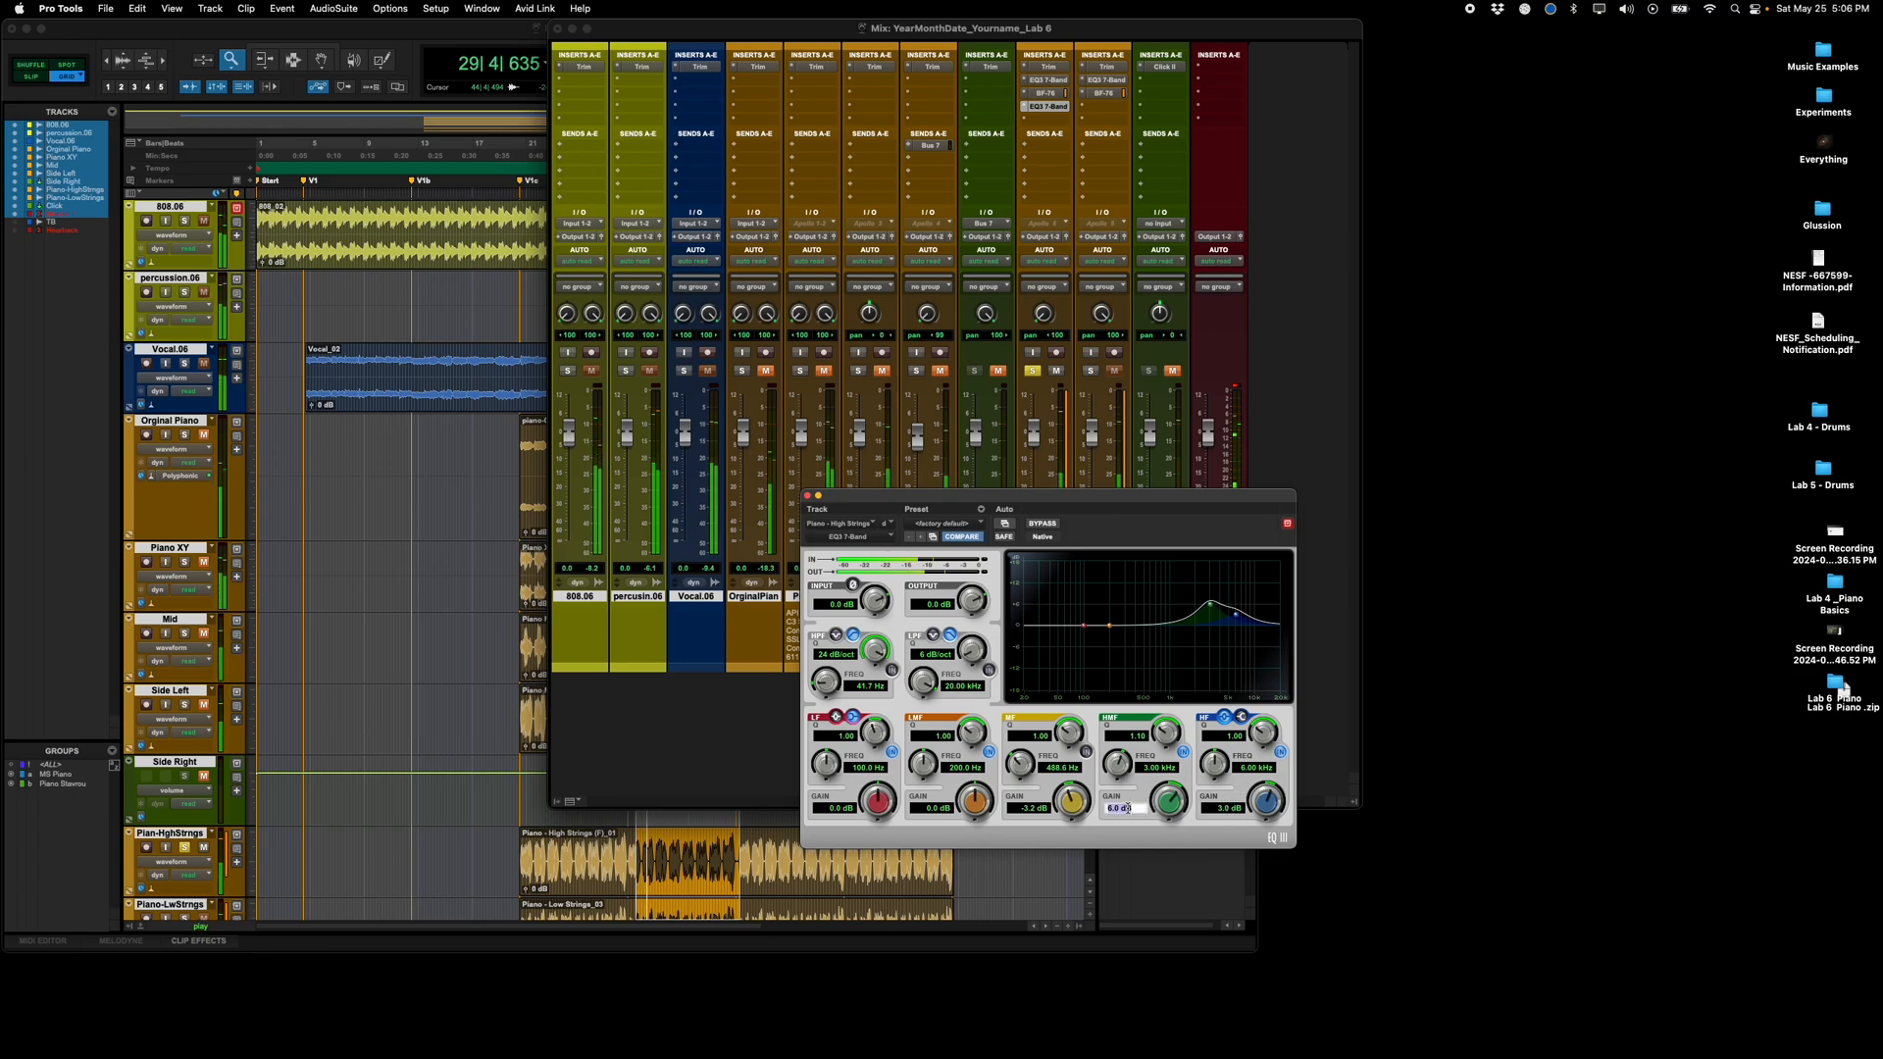
{"action": "type", "text": "3"}
{"action": "key", "text": "Return"}
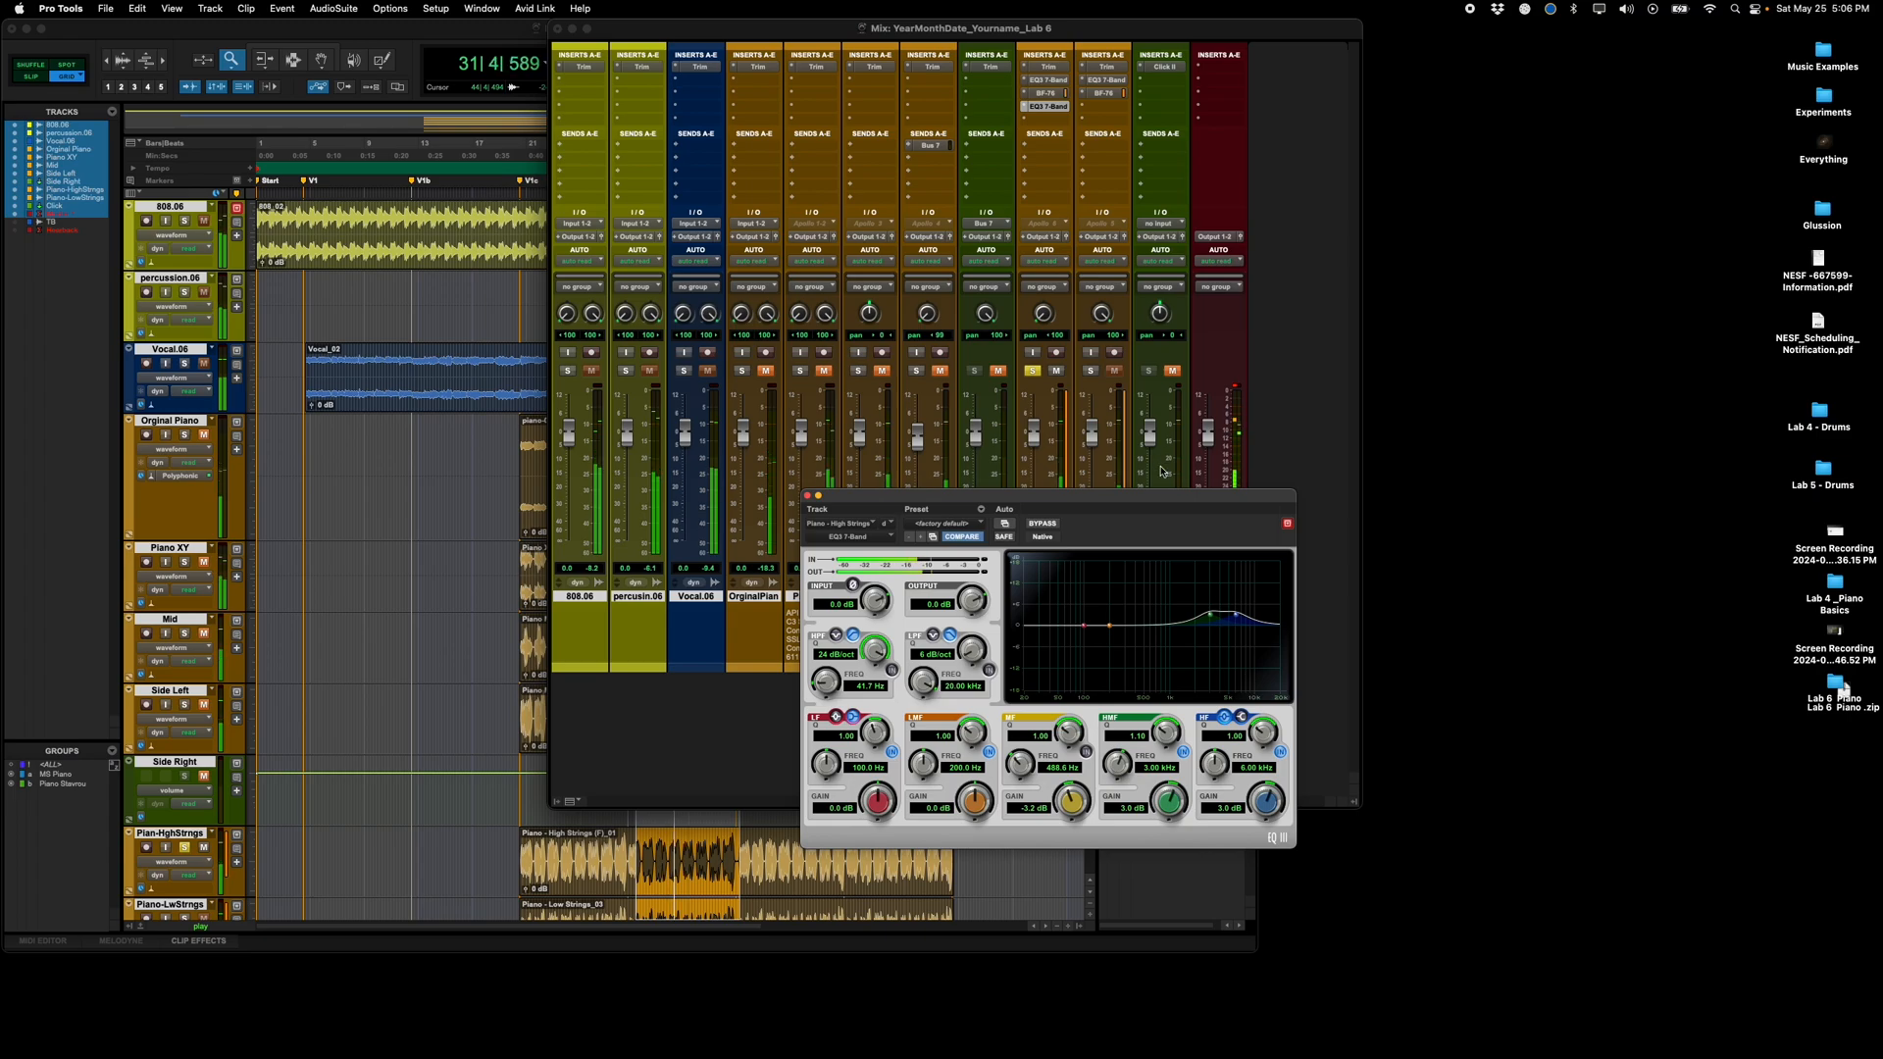
Step: Copy the high strings additive EQ to Insert D of the low strings track, audition both soloed, and clear the solos
{"action": "left_click", "coordinate": [1091, 370]}
{"action": "left_click", "coordinate": [1073, 107]}
{"action": "left_click_drag", "start_coordinate": [1073, 106], "coordinate": [1102, 106]}
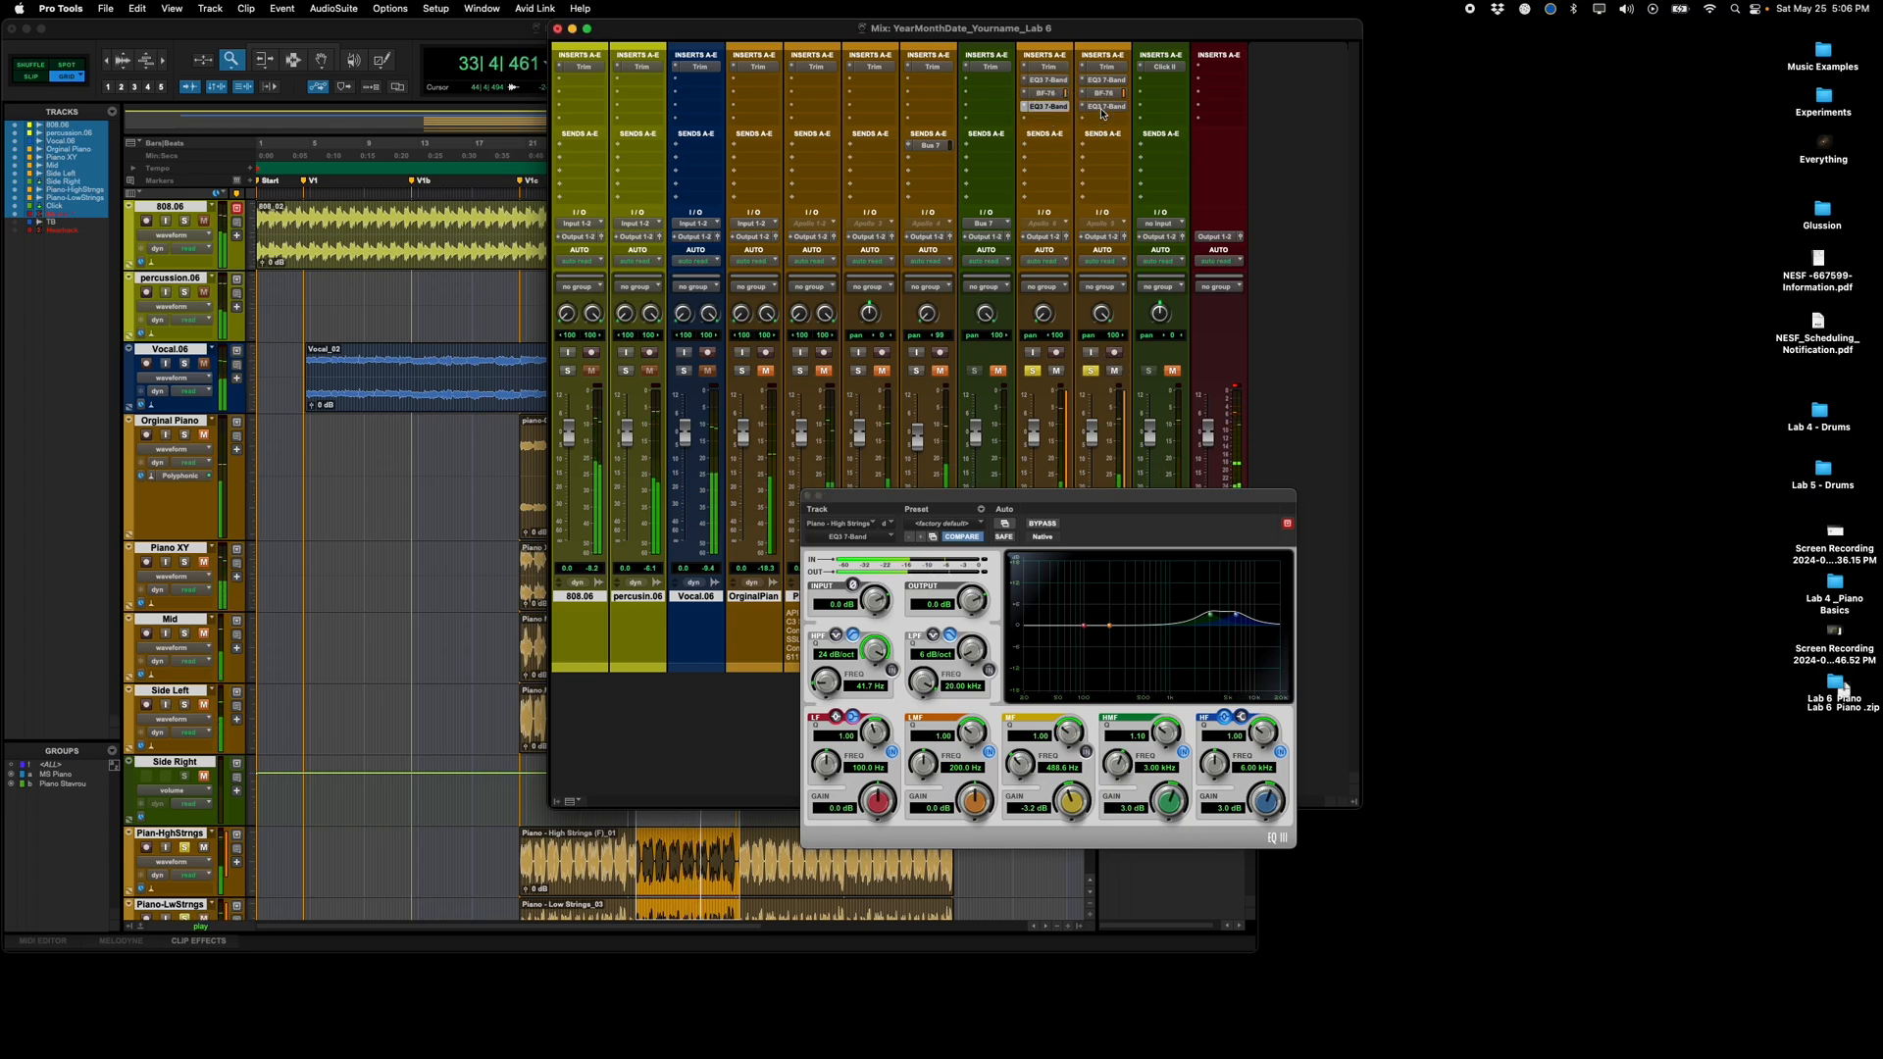
{"action": "left_click", "coordinate": [1090, 370]}
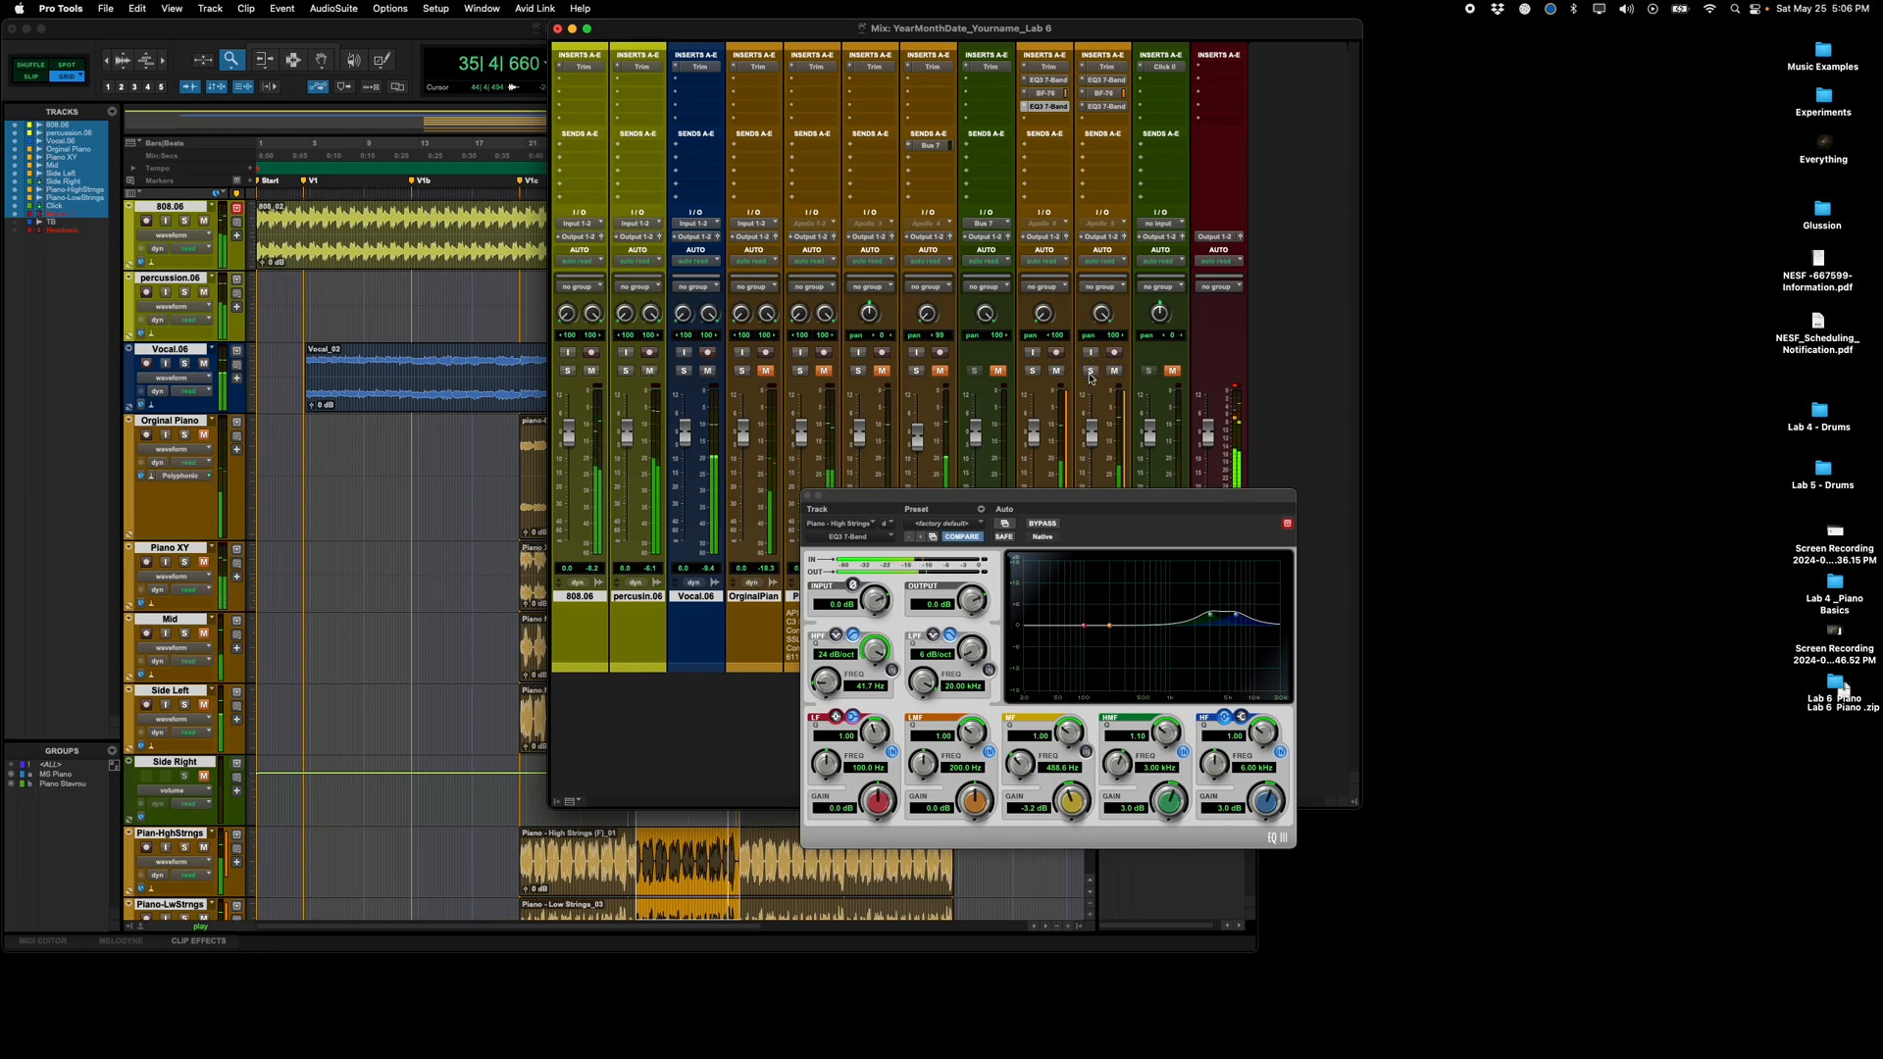
{"action": "left_click", "coordinate": [808, 496]}
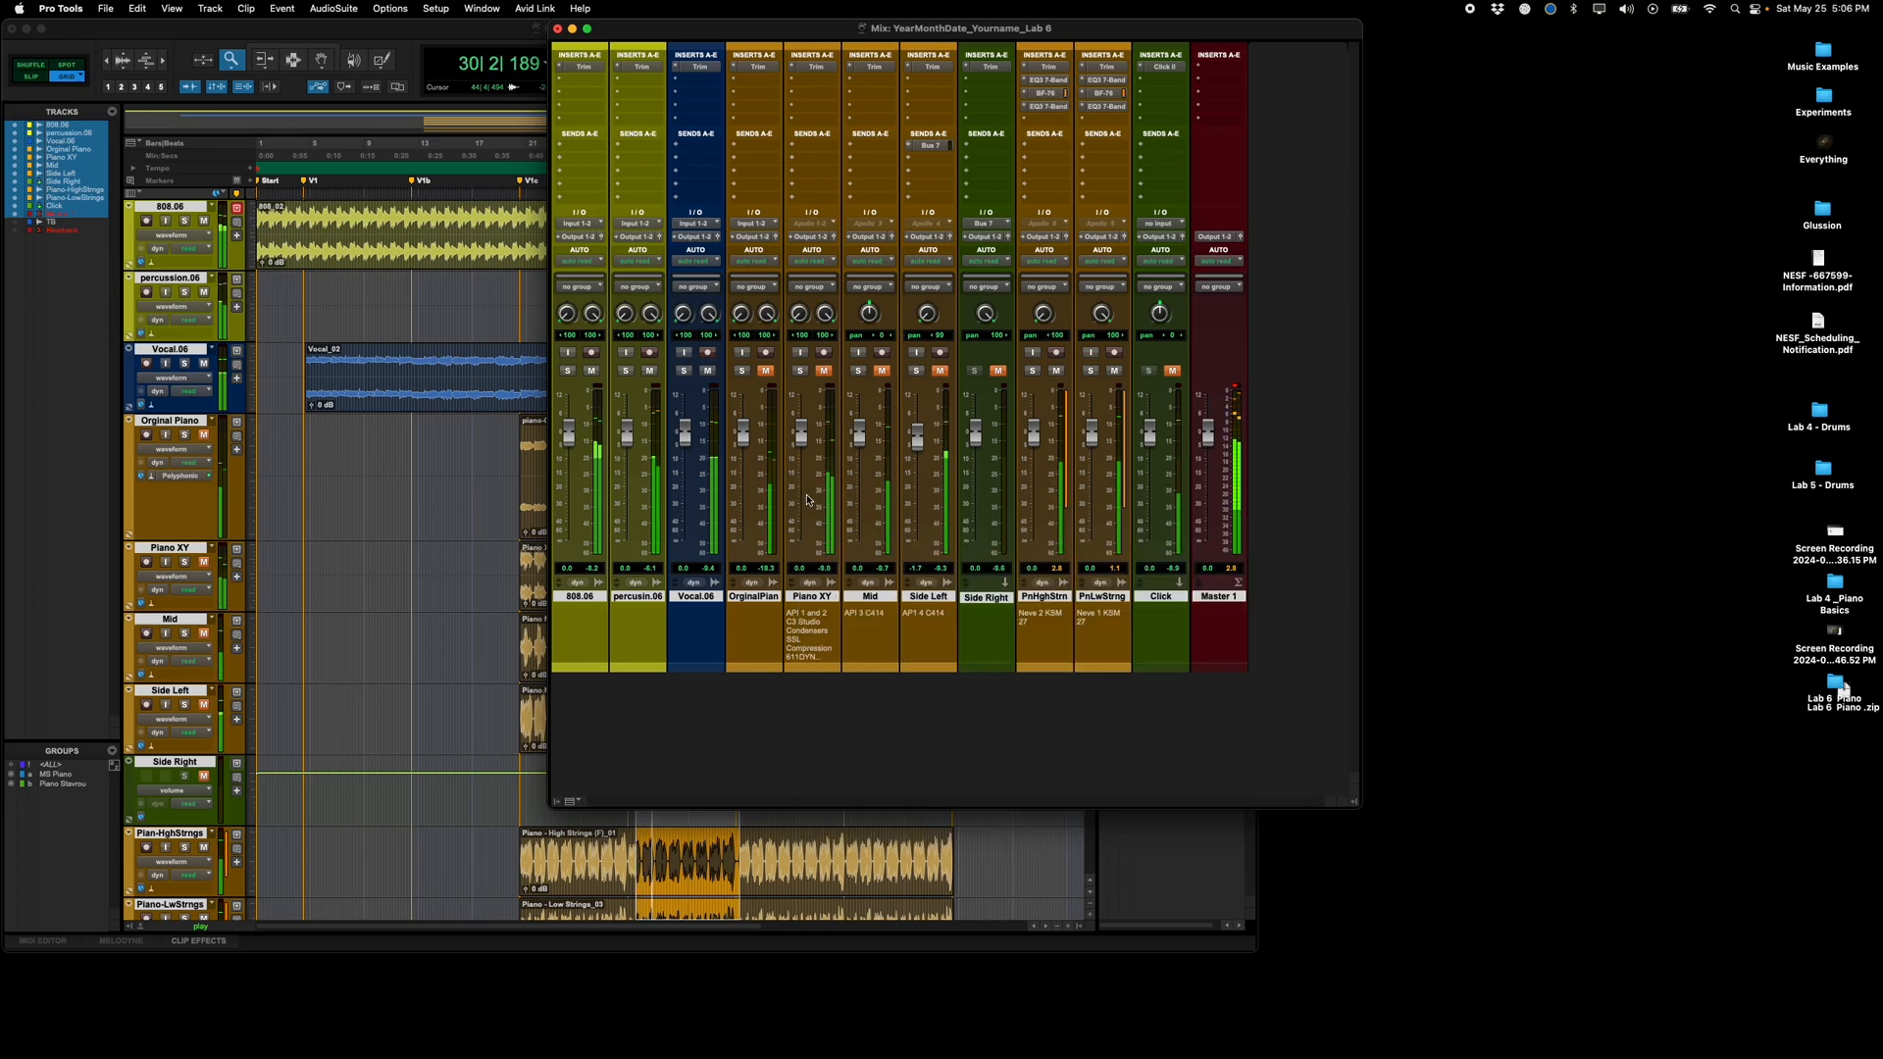
Step: Set the high strings Trim gain to -12 dB and copy that Trim to the low strings track
{"action": "left_click", "coordinate": [1050, 67]}
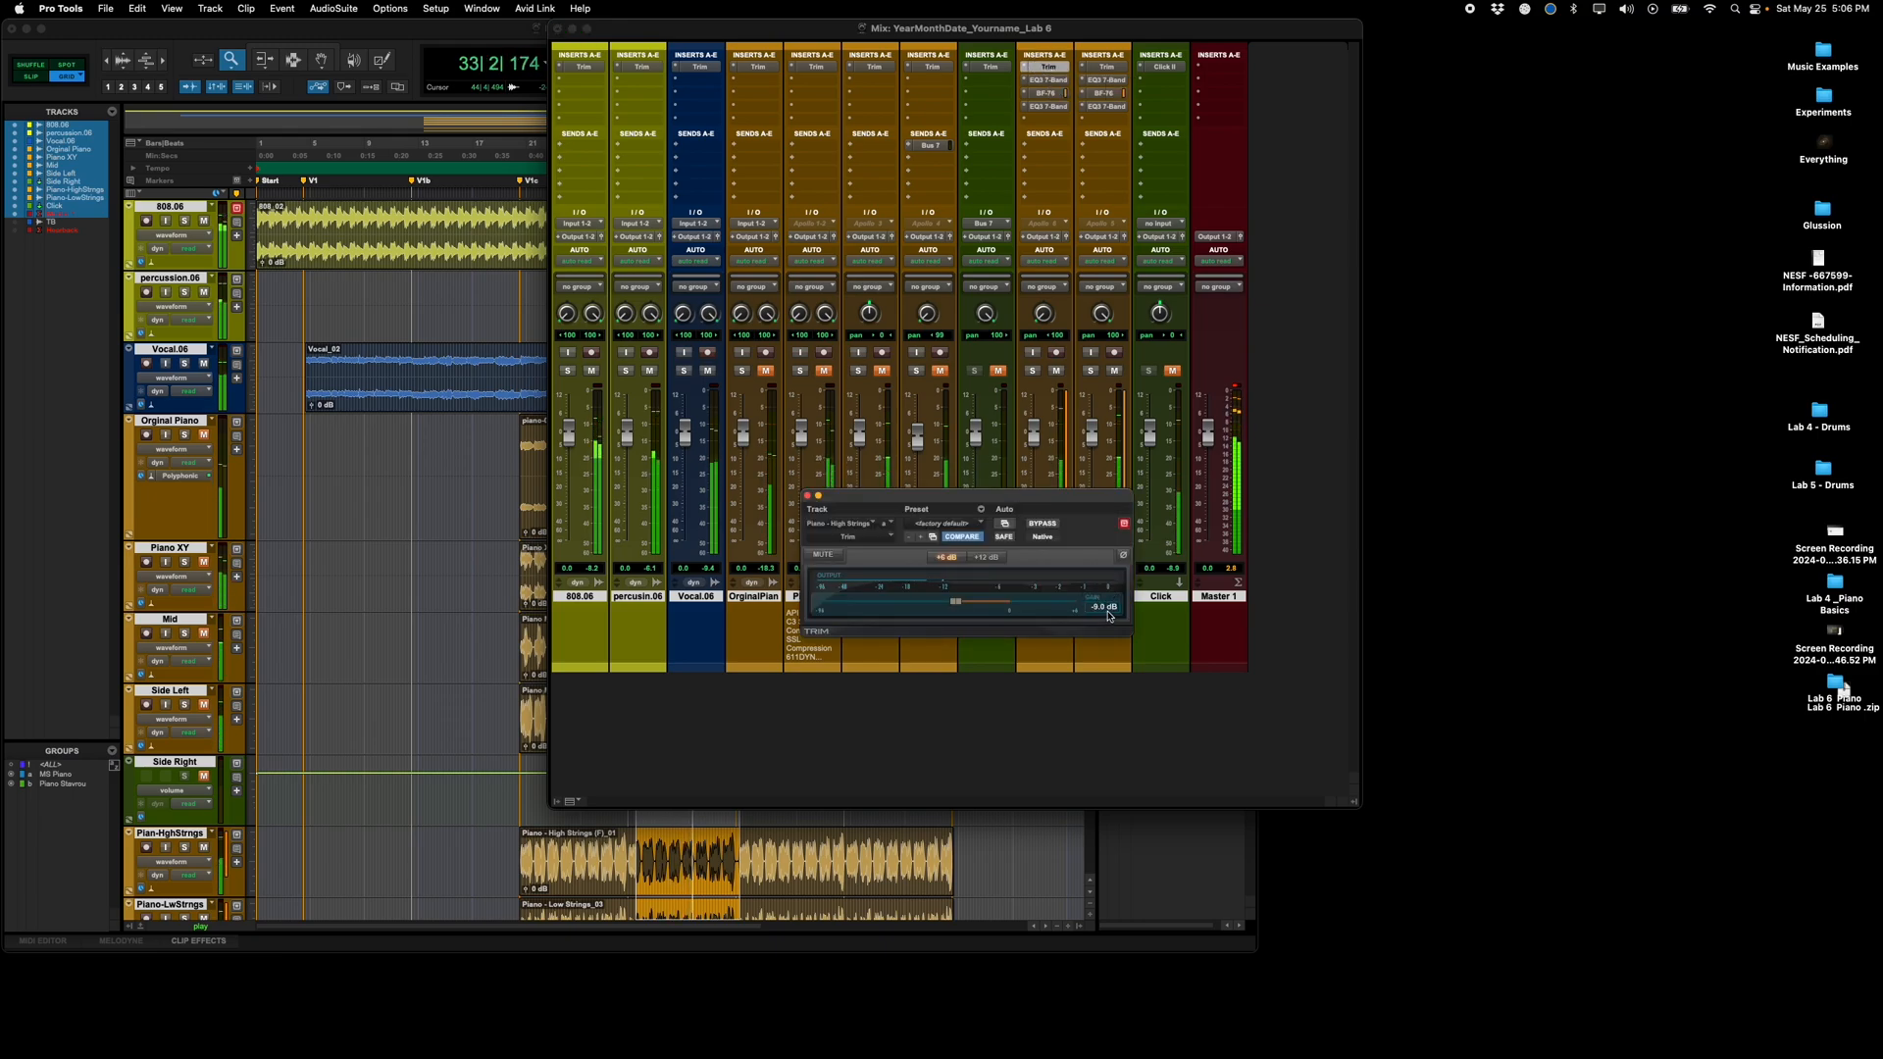
{"action": "left_click", "coordinate": [1100, 606]}
{"action": "type", "text": "-1"}
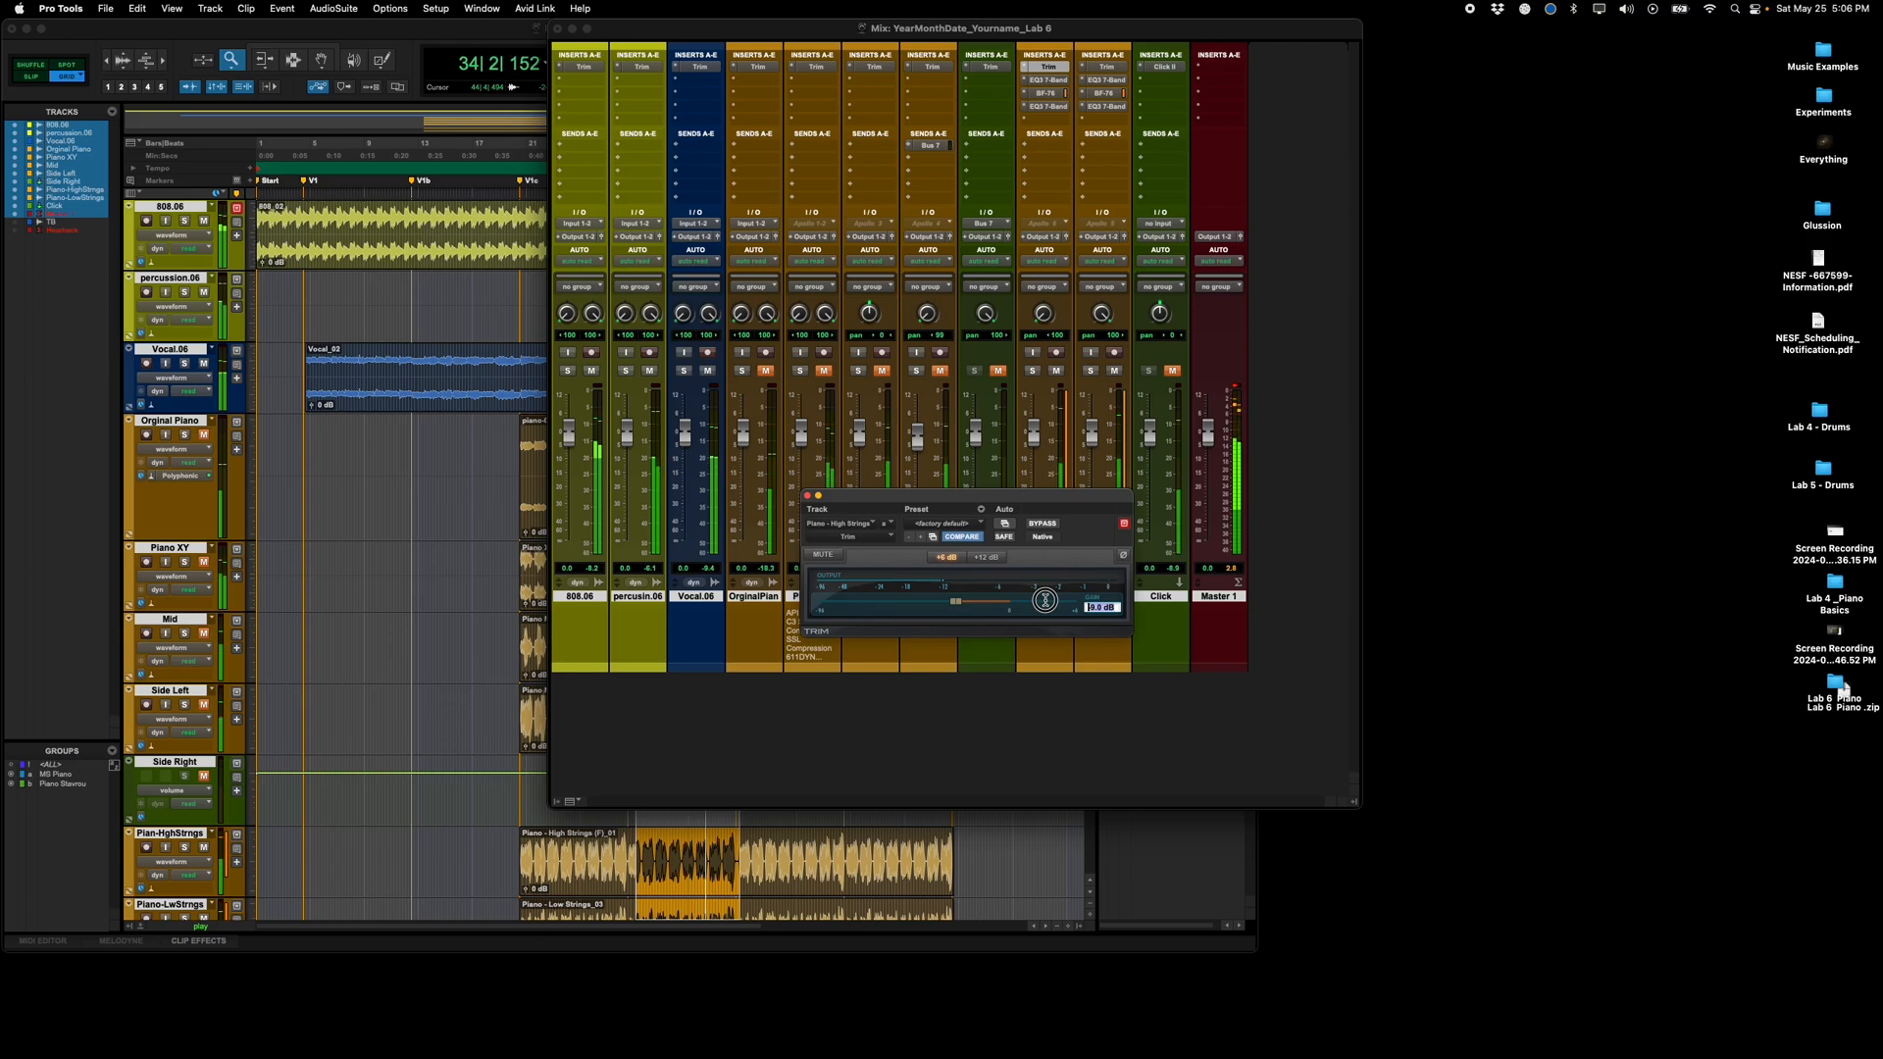
{"action": "type", "text": "2"}
{"action": "key", "text": "Return"}
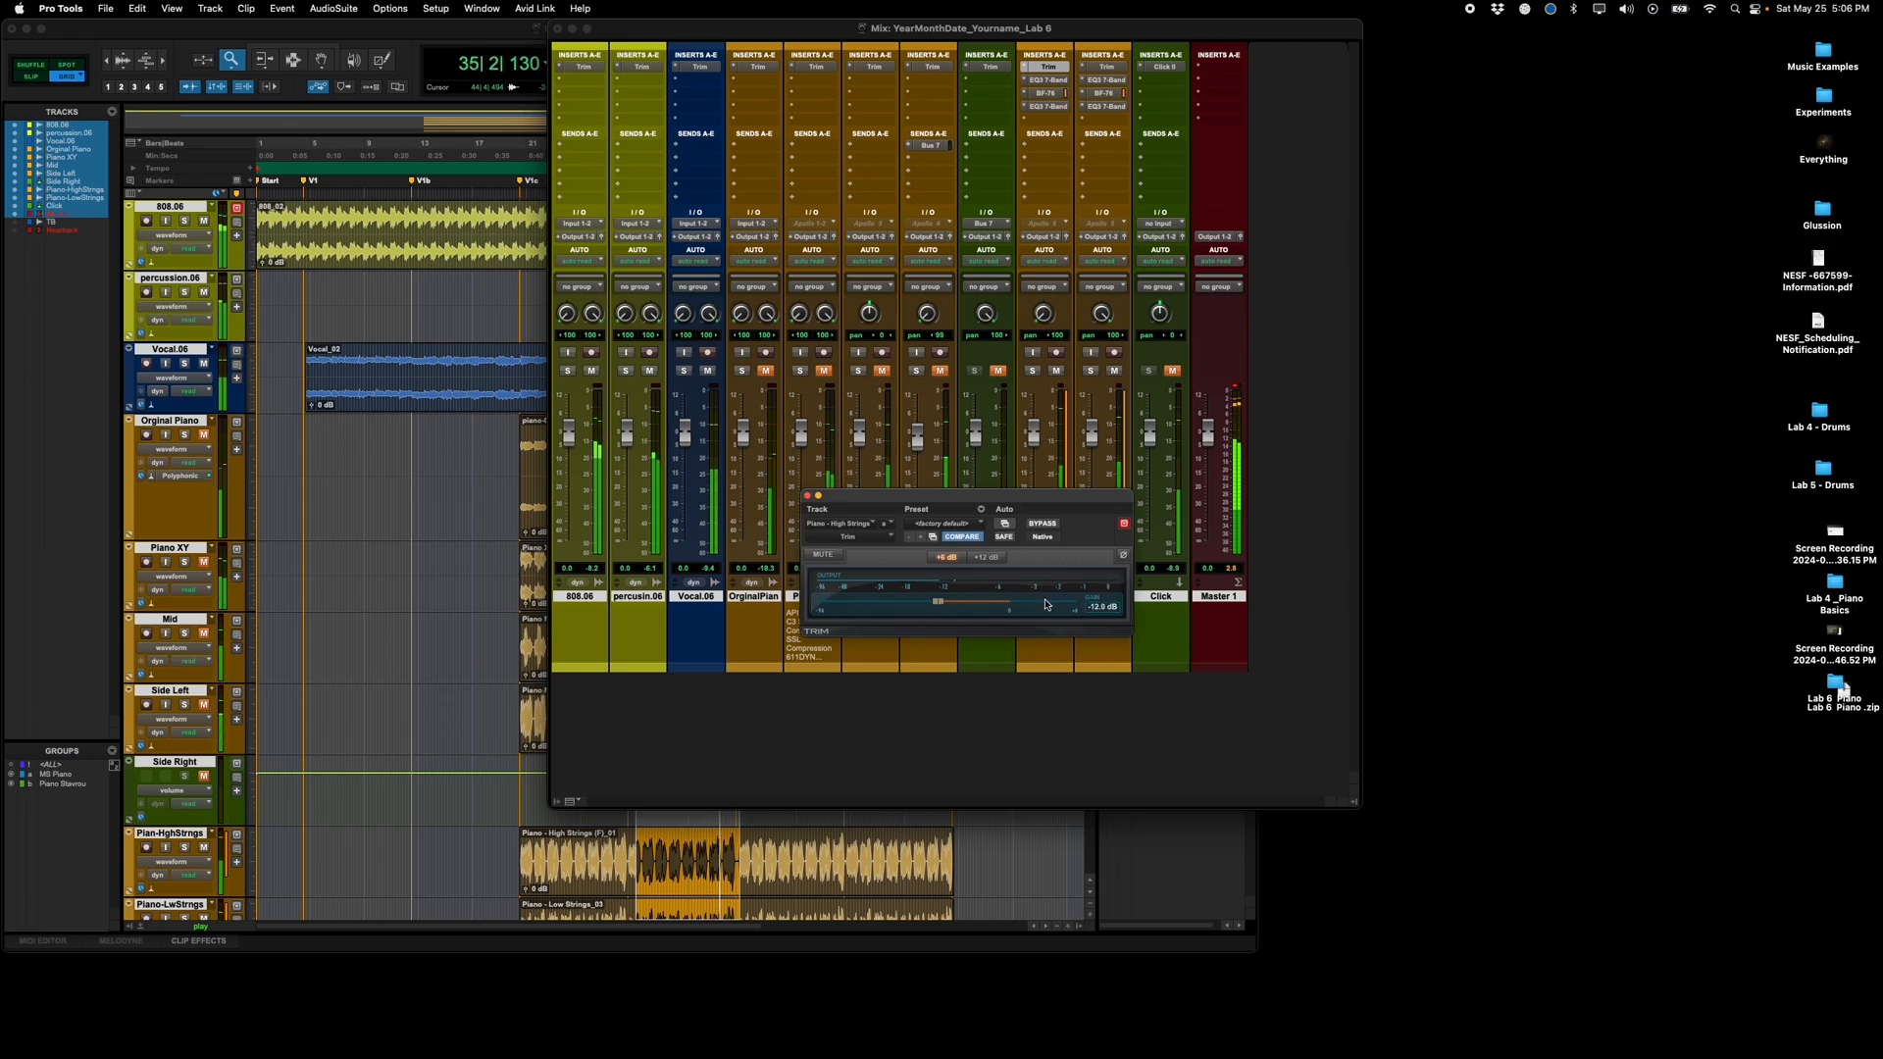
{"action": "left_click_drag", "start_coordinate": [1038, 69], "coordinate": [1096, 67]}
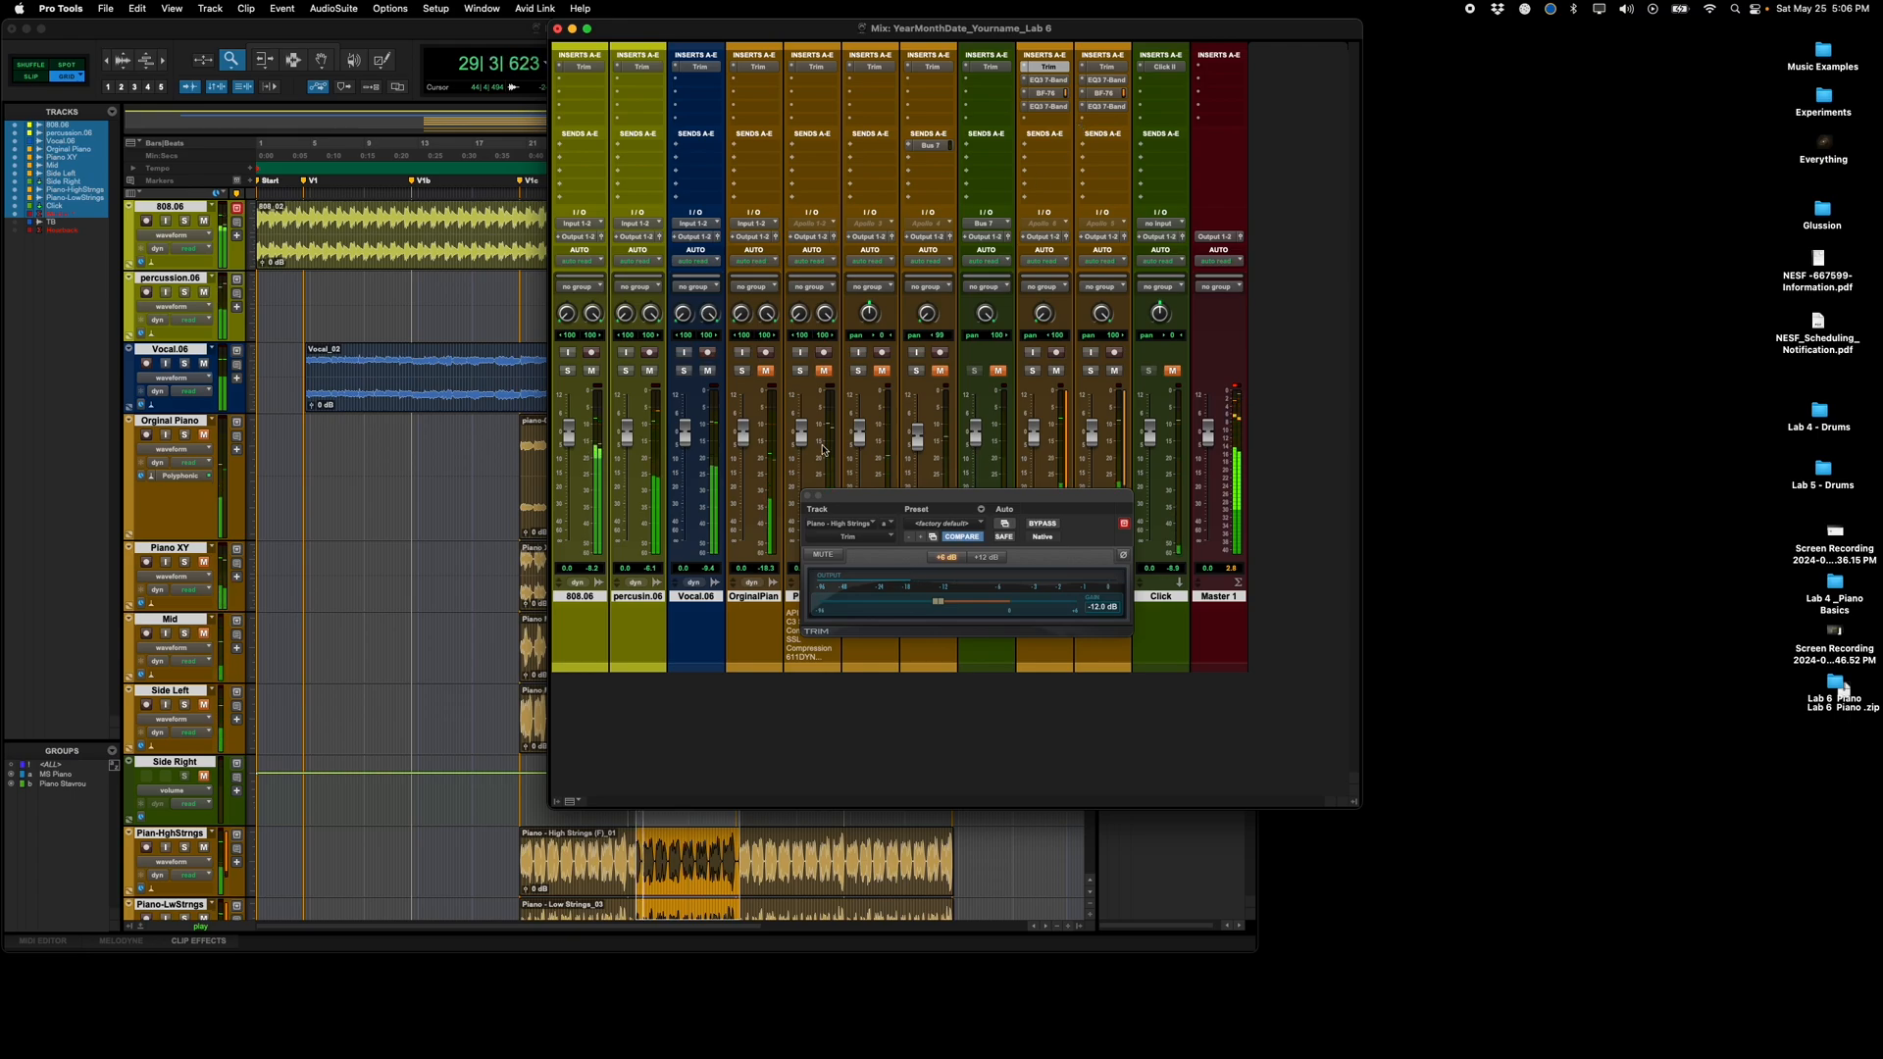
{"action": "left_click", "coordinate": [808, 496]}
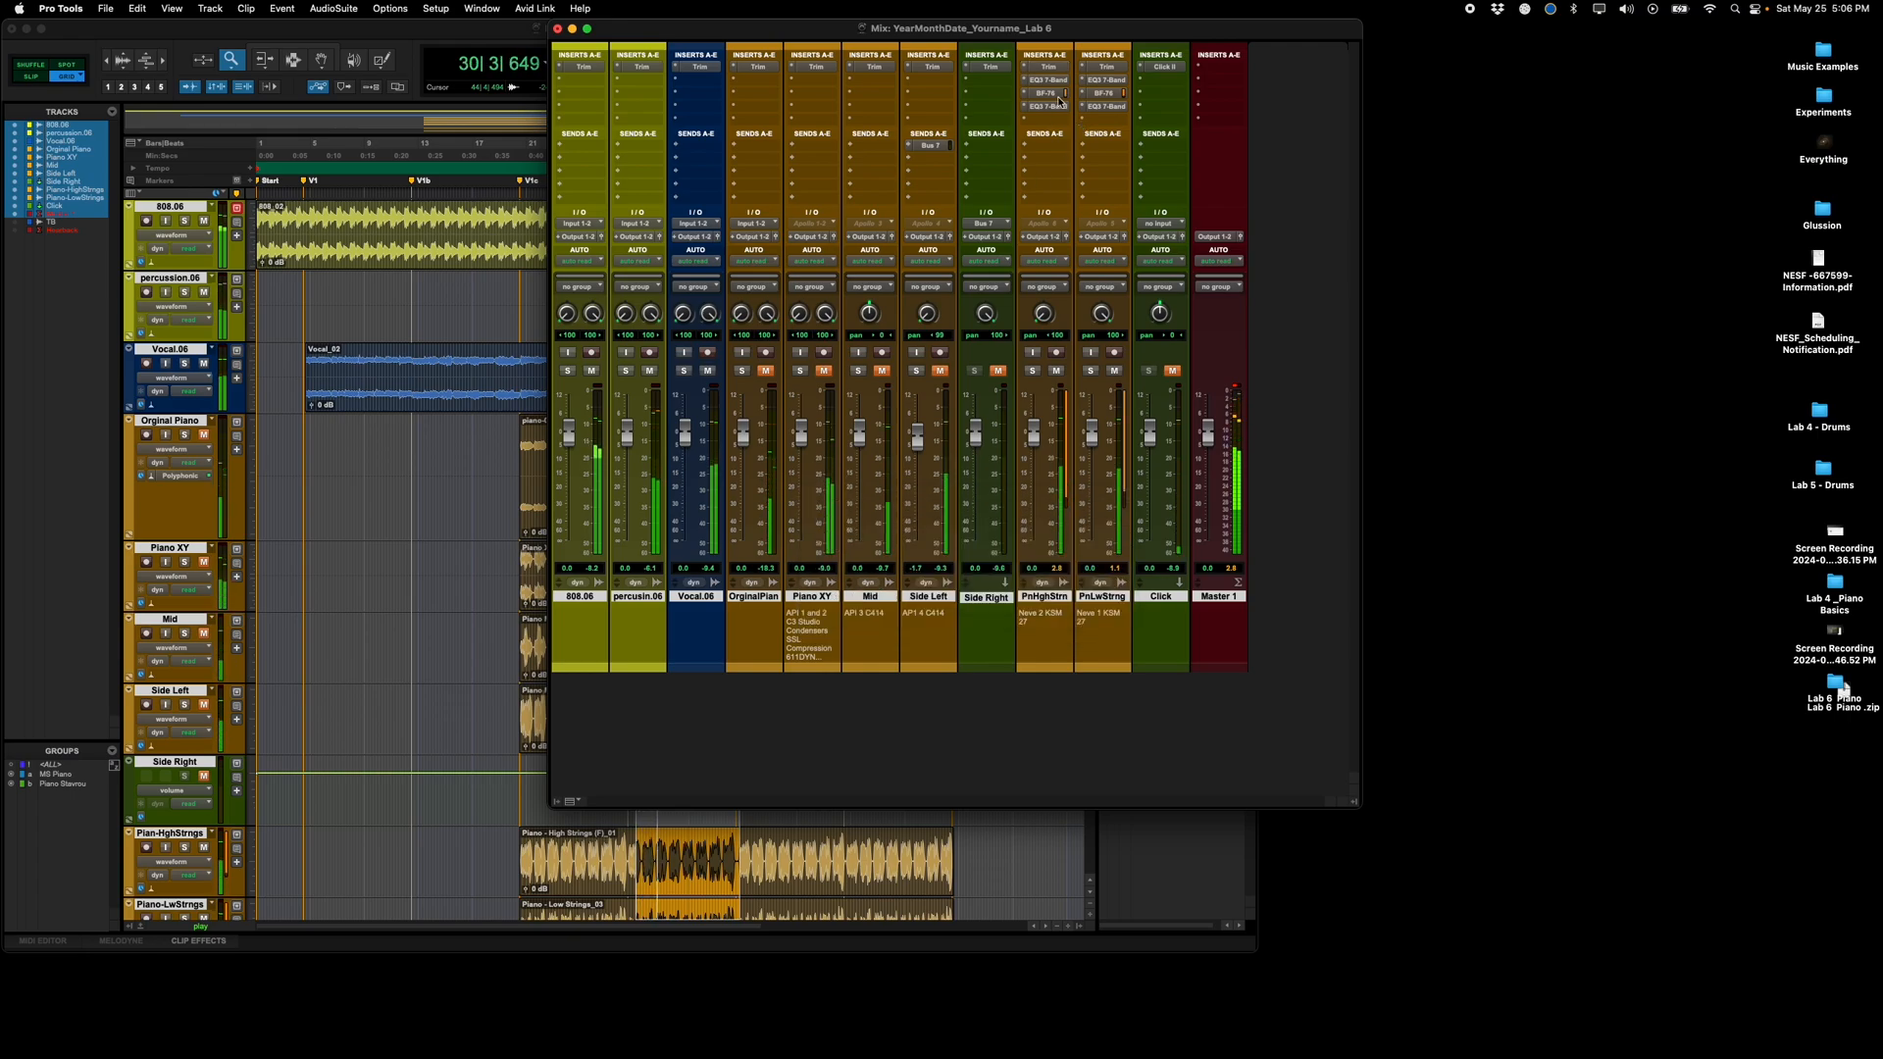
Step: Cut the high-mid band 1.7 dB at about 1 kHz in the high strings Insert B EQ and copy the EQ to the low strings track
{"action": "left_click", "coordinate": [1048, 80]}
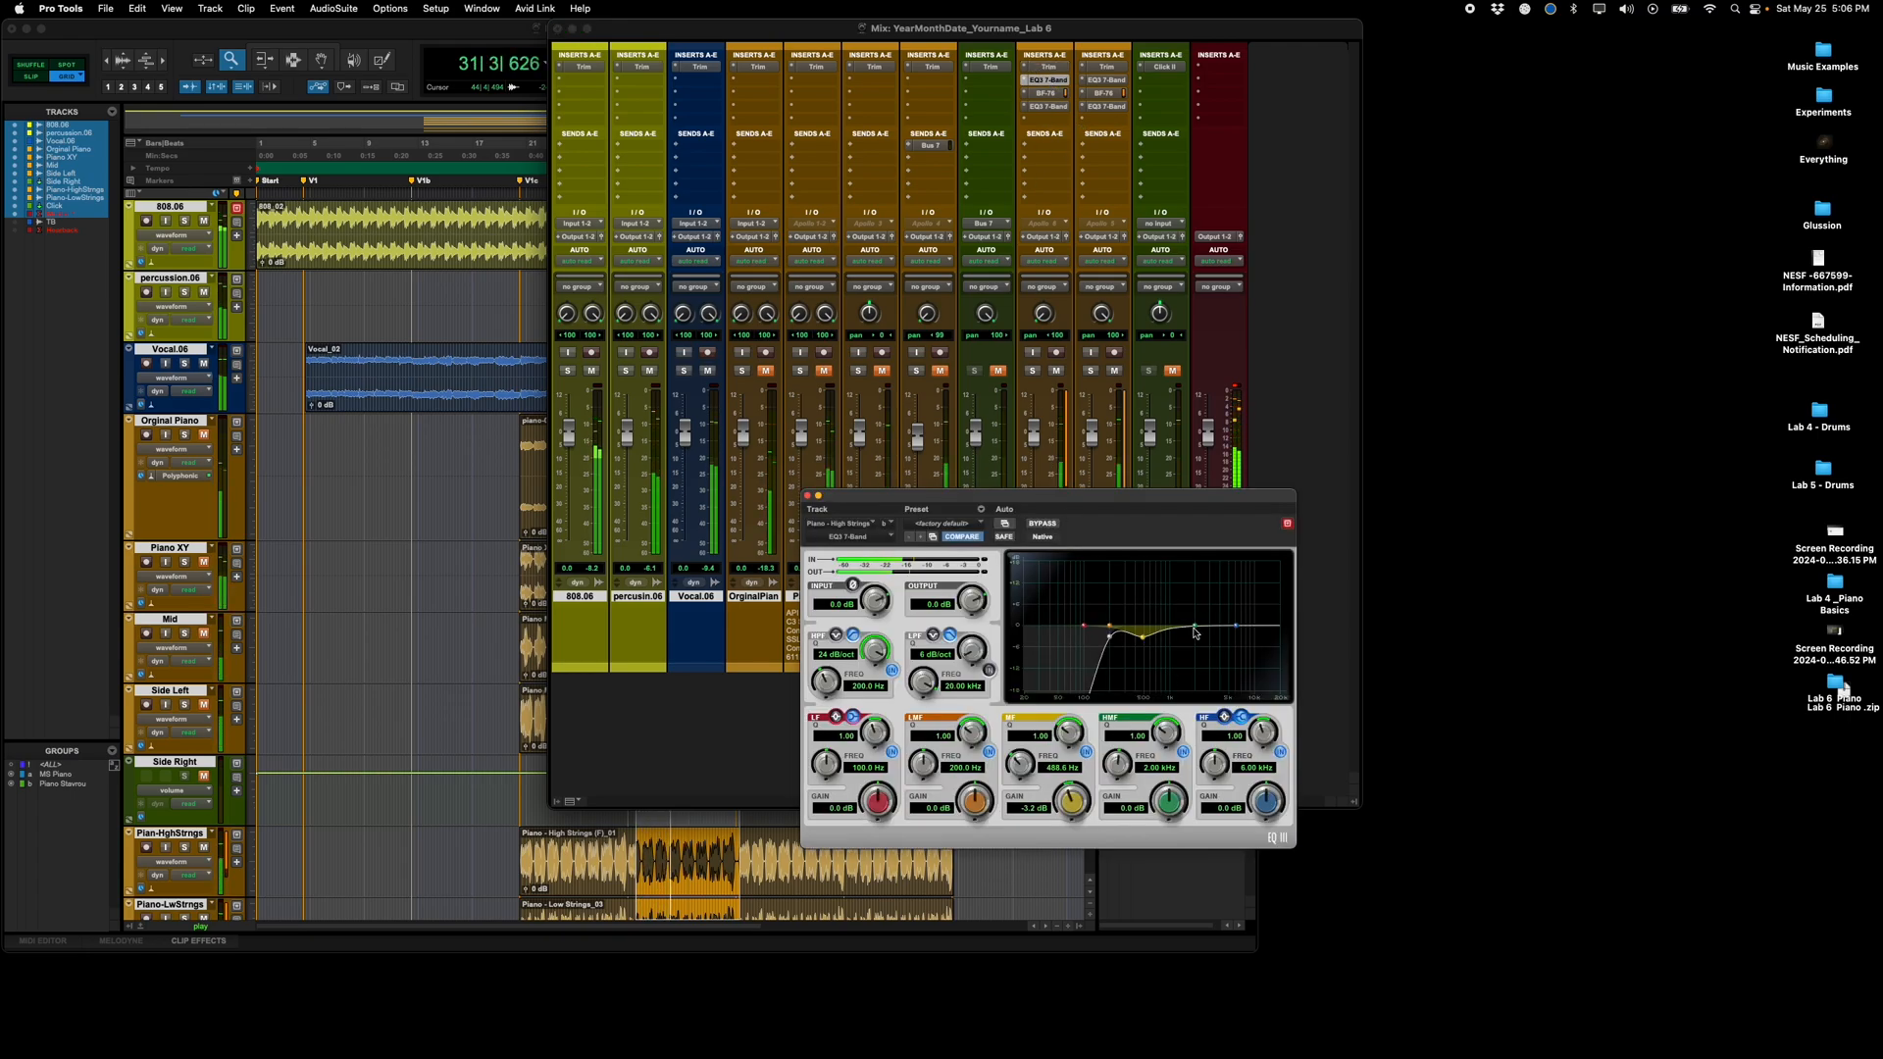
{"action": "left_click_drag", "start_coordinate": [1194, 626], "coordinate": [1171, 634]}
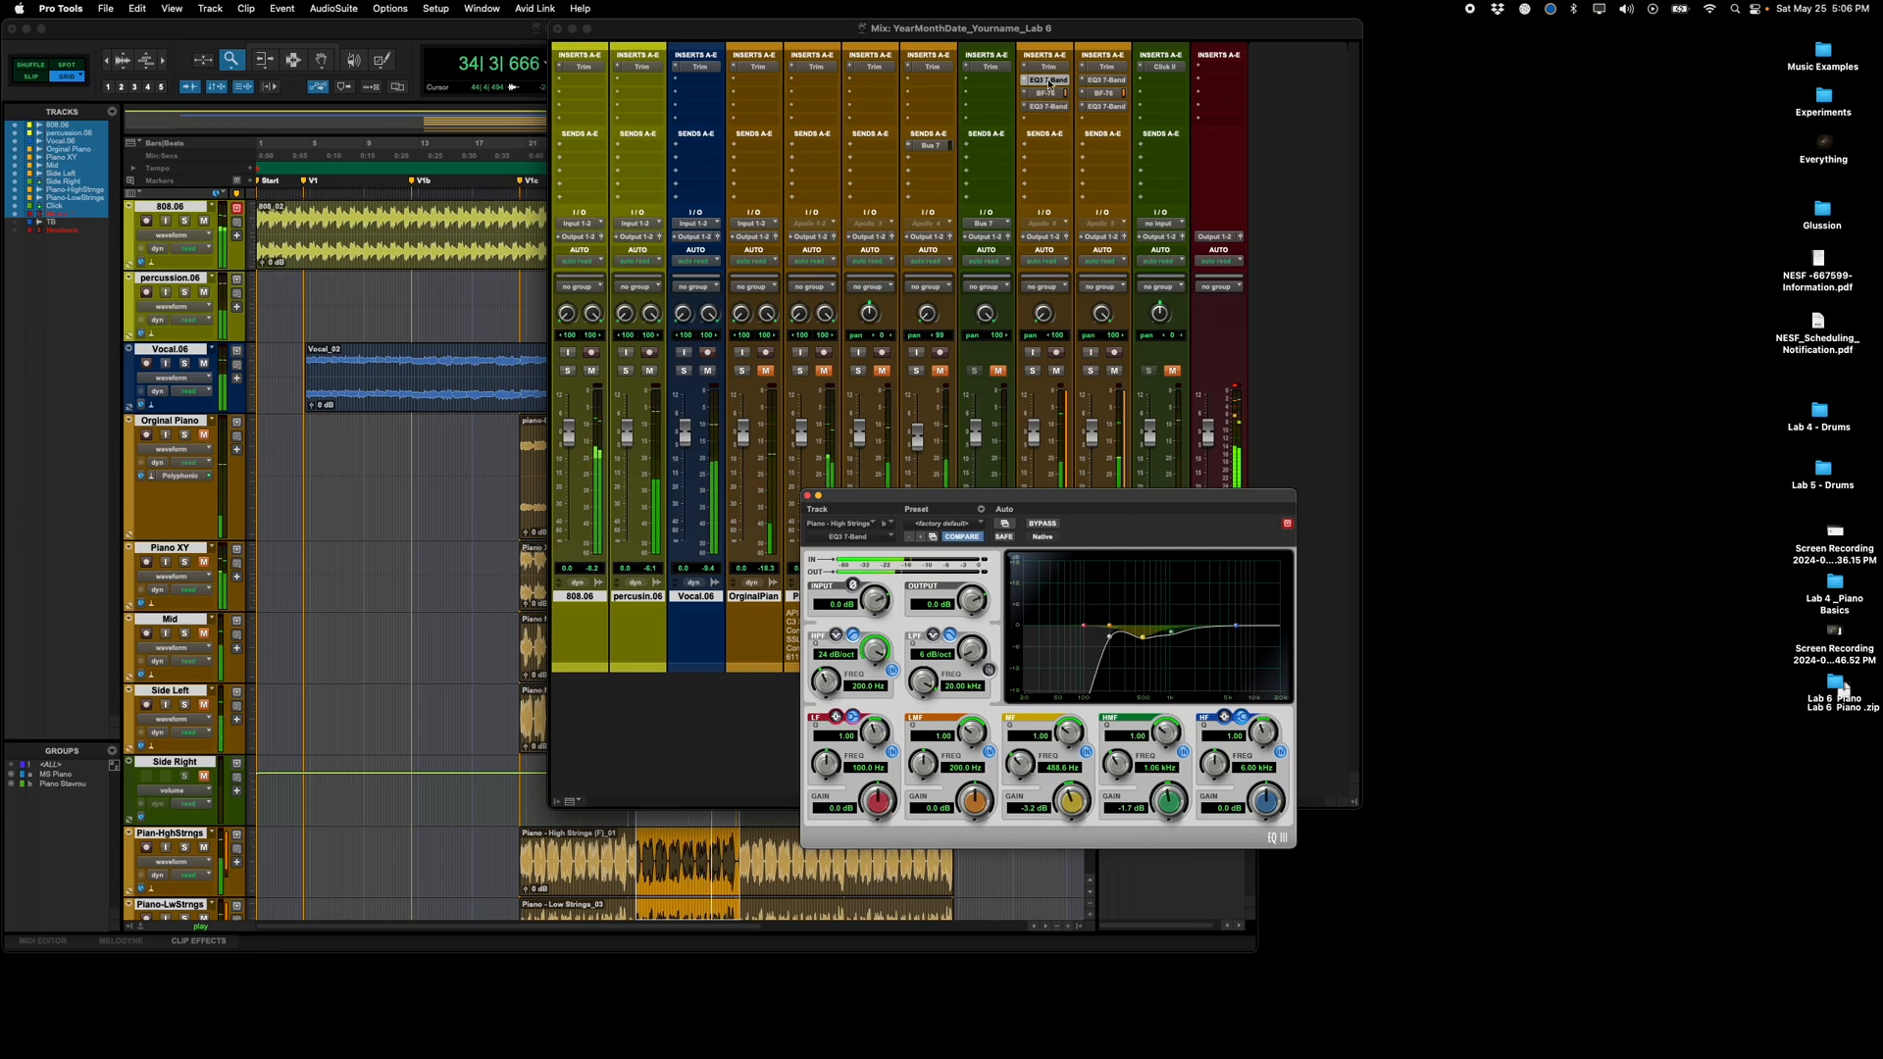
{"action": "left_click_drag", "start_coordinate": [1048, 81], "coordinate": [1105, 81]}
{"action": "left_click", "coordinate": [808, 497]}
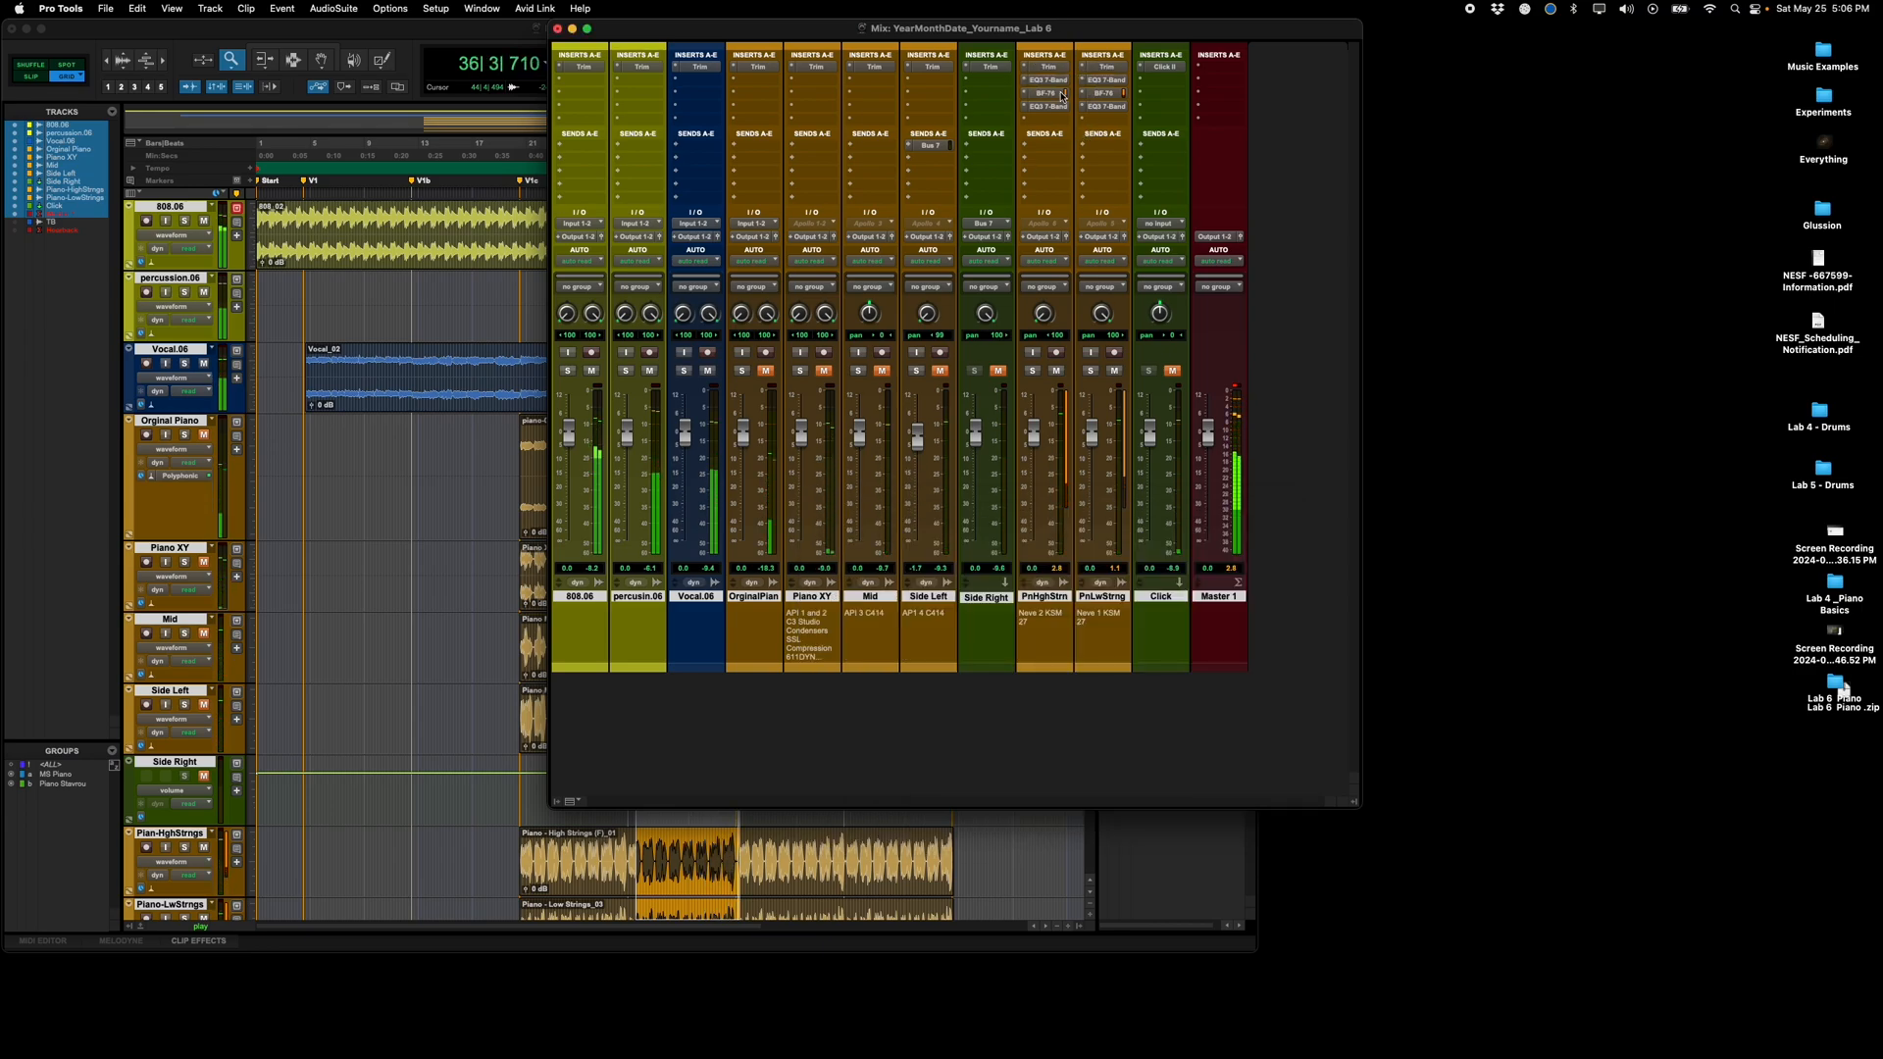
Step: Review the string tracks' Trims and the high strings' subtractive and additive EQs, and return to the Edit window
{"action": "left_click", "coordinate": [1047, 67]}
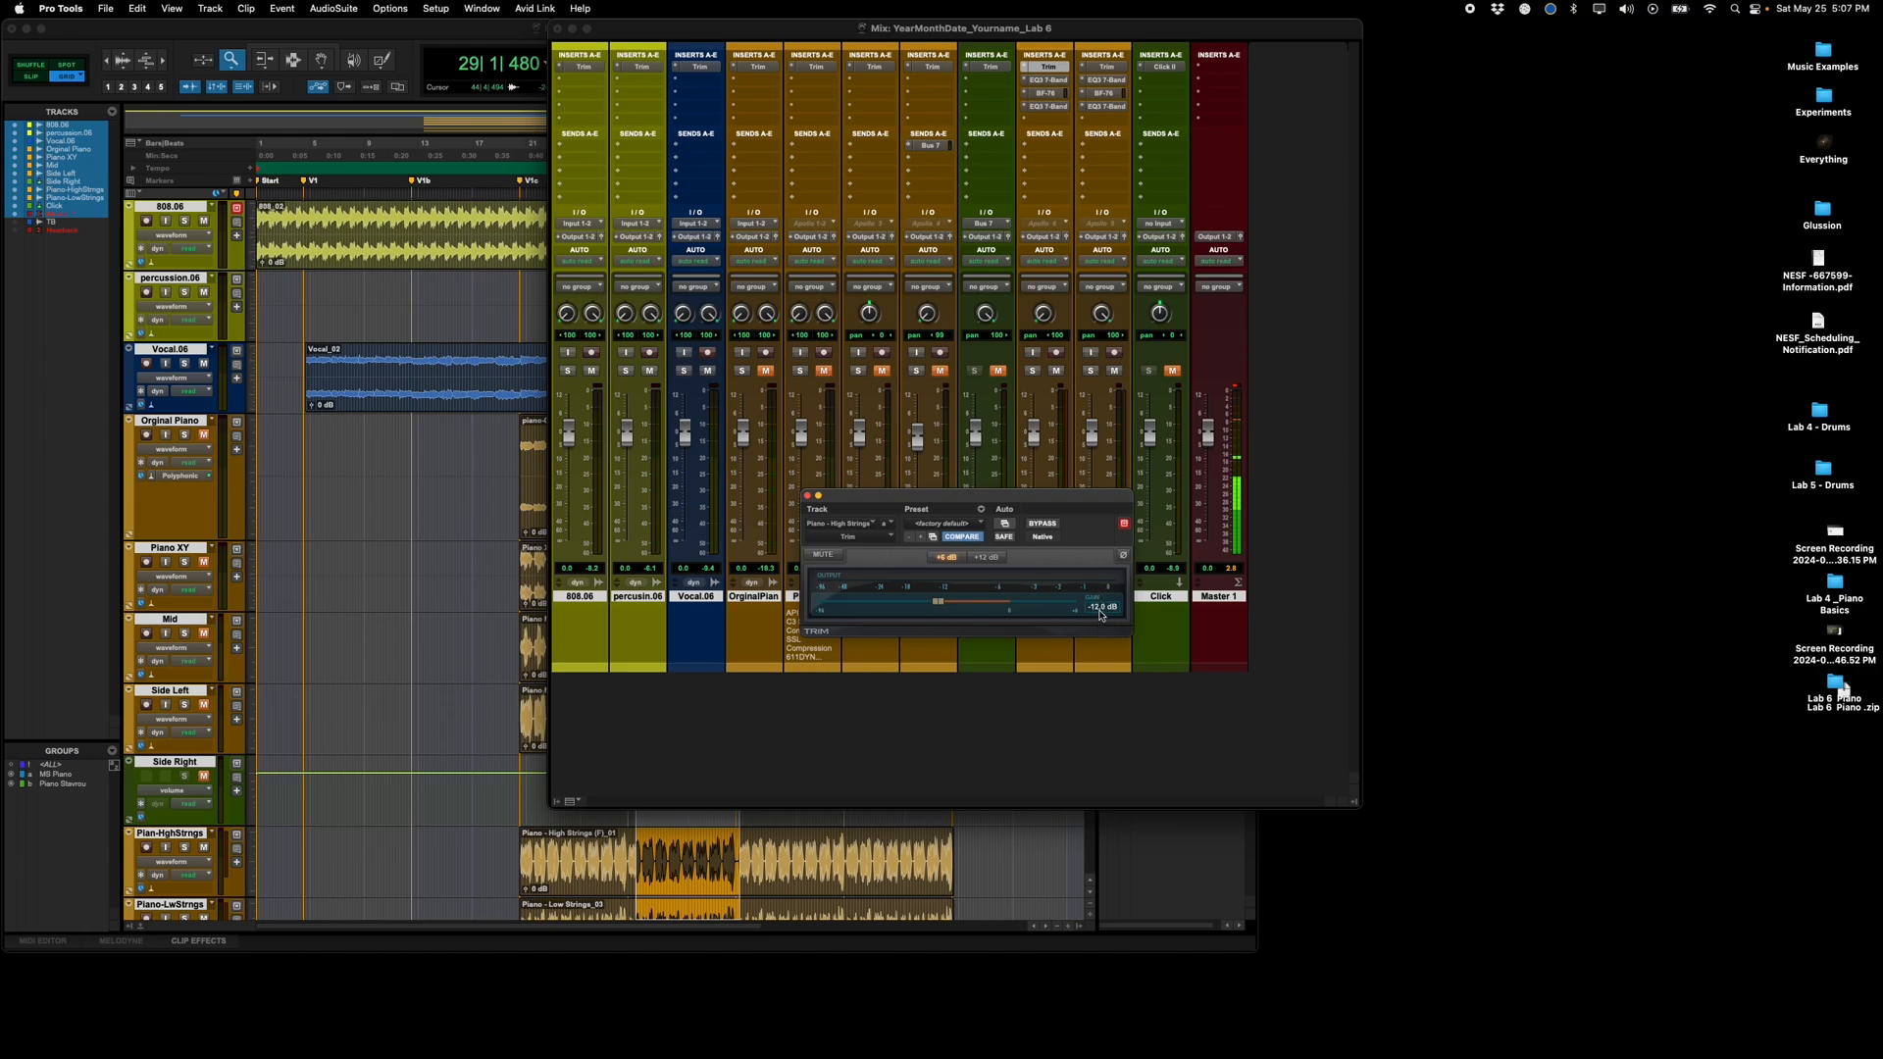
{"action": "left_click", "coordinate": [1105, 67]}
{"action": "left_click", "coordinate": [1048, 83]}
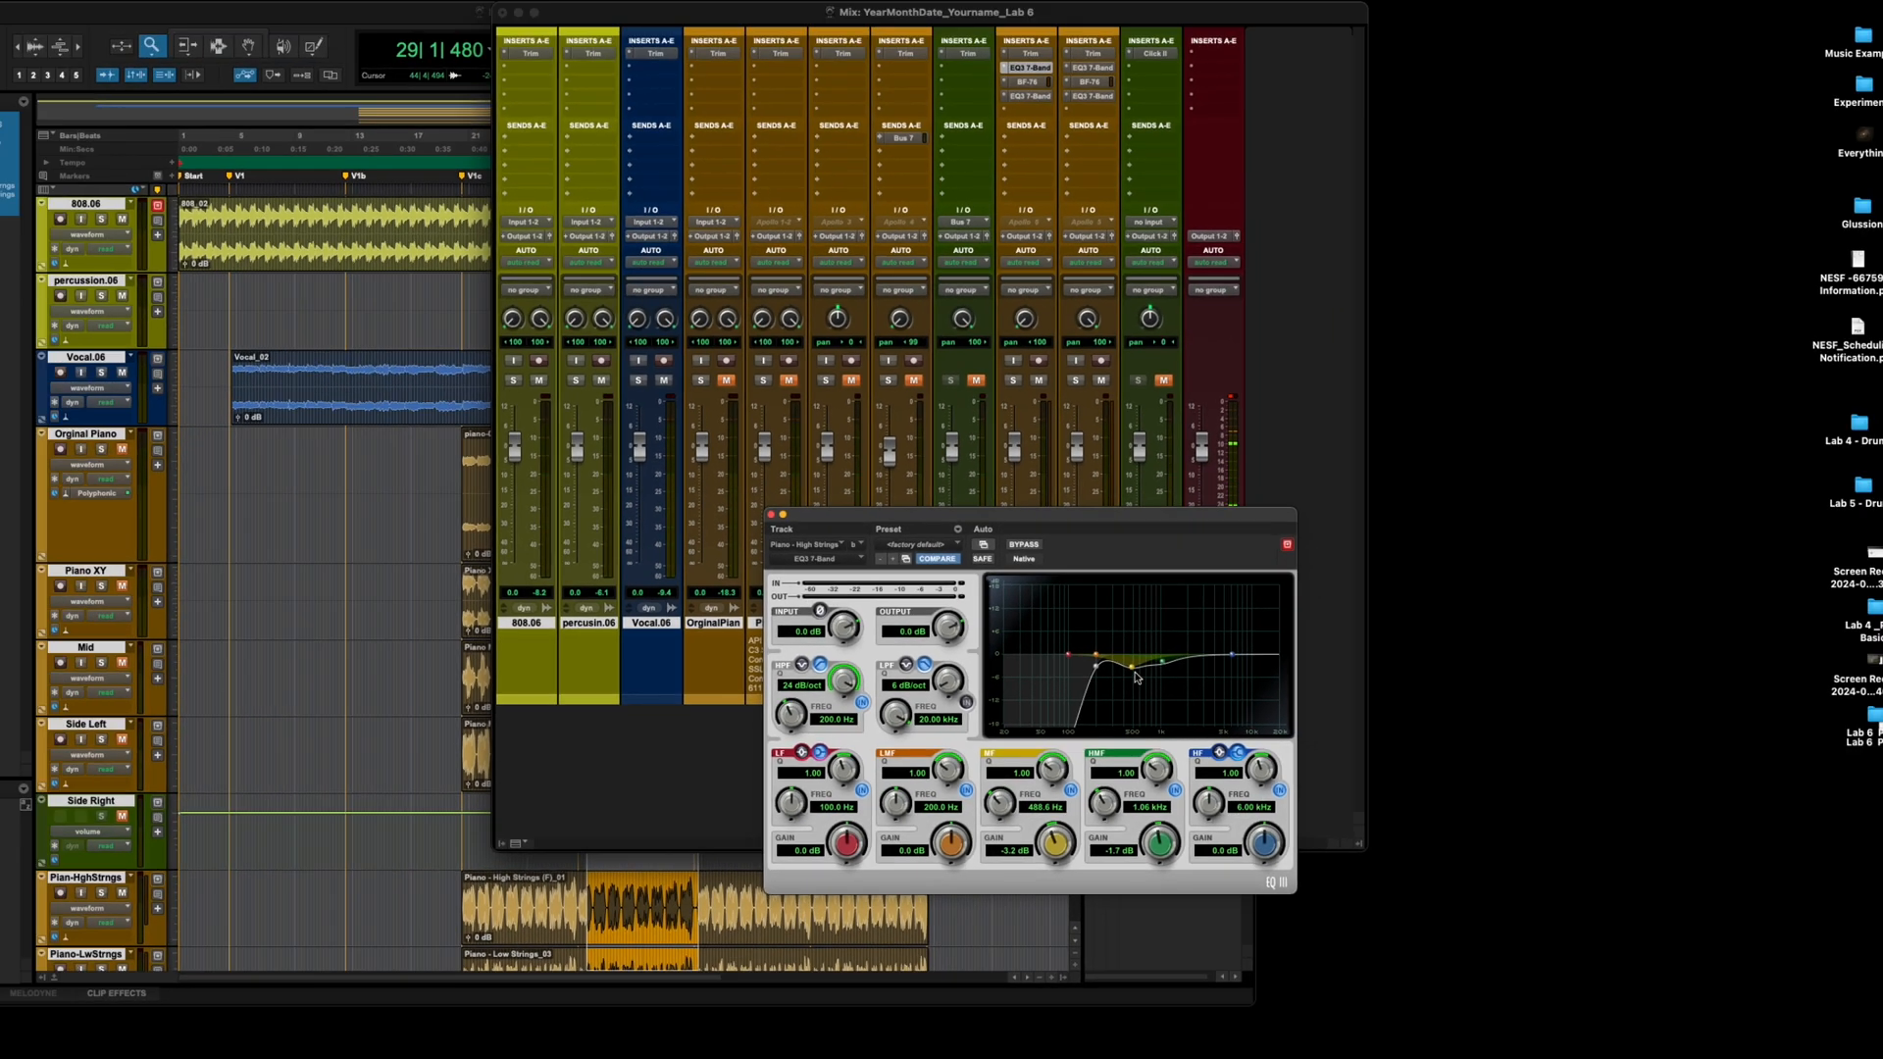
{"action": "left_click", "coordinate": [1029, 99]}
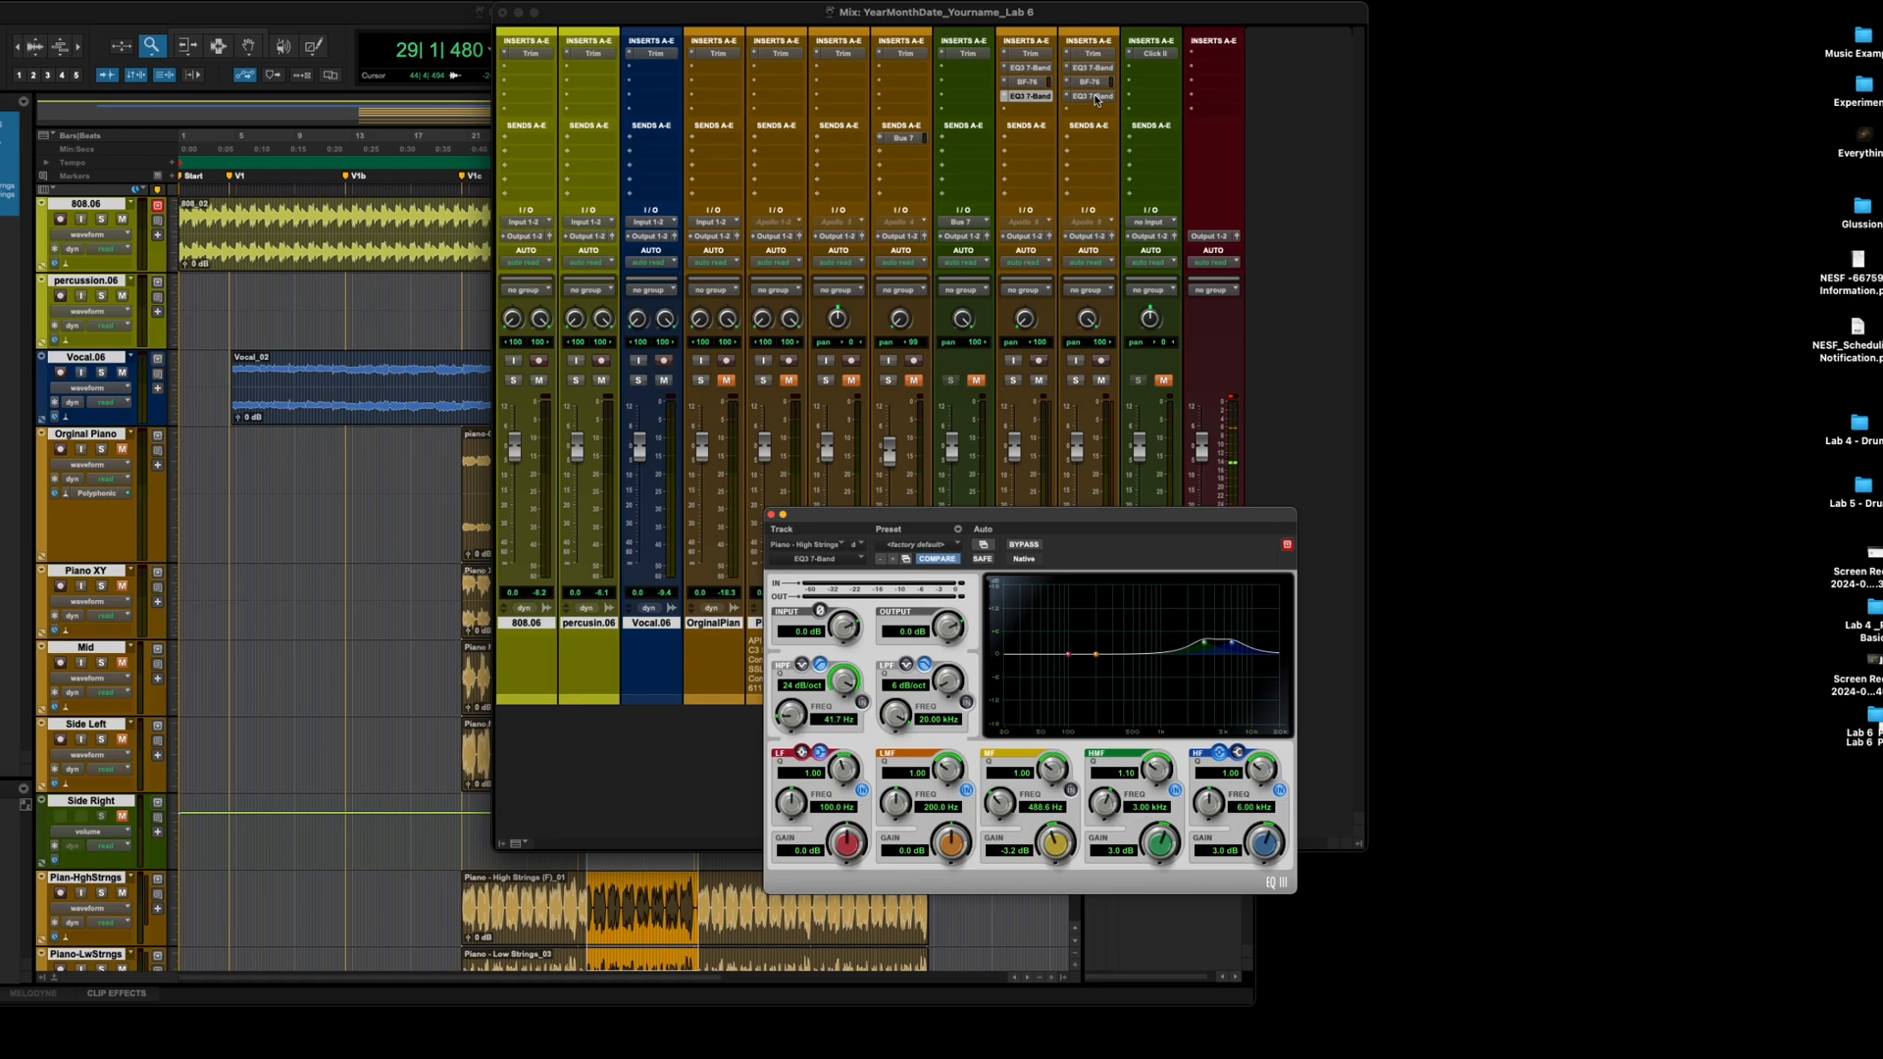
{"action": "left_click", "coordinate": [1028, 68]}
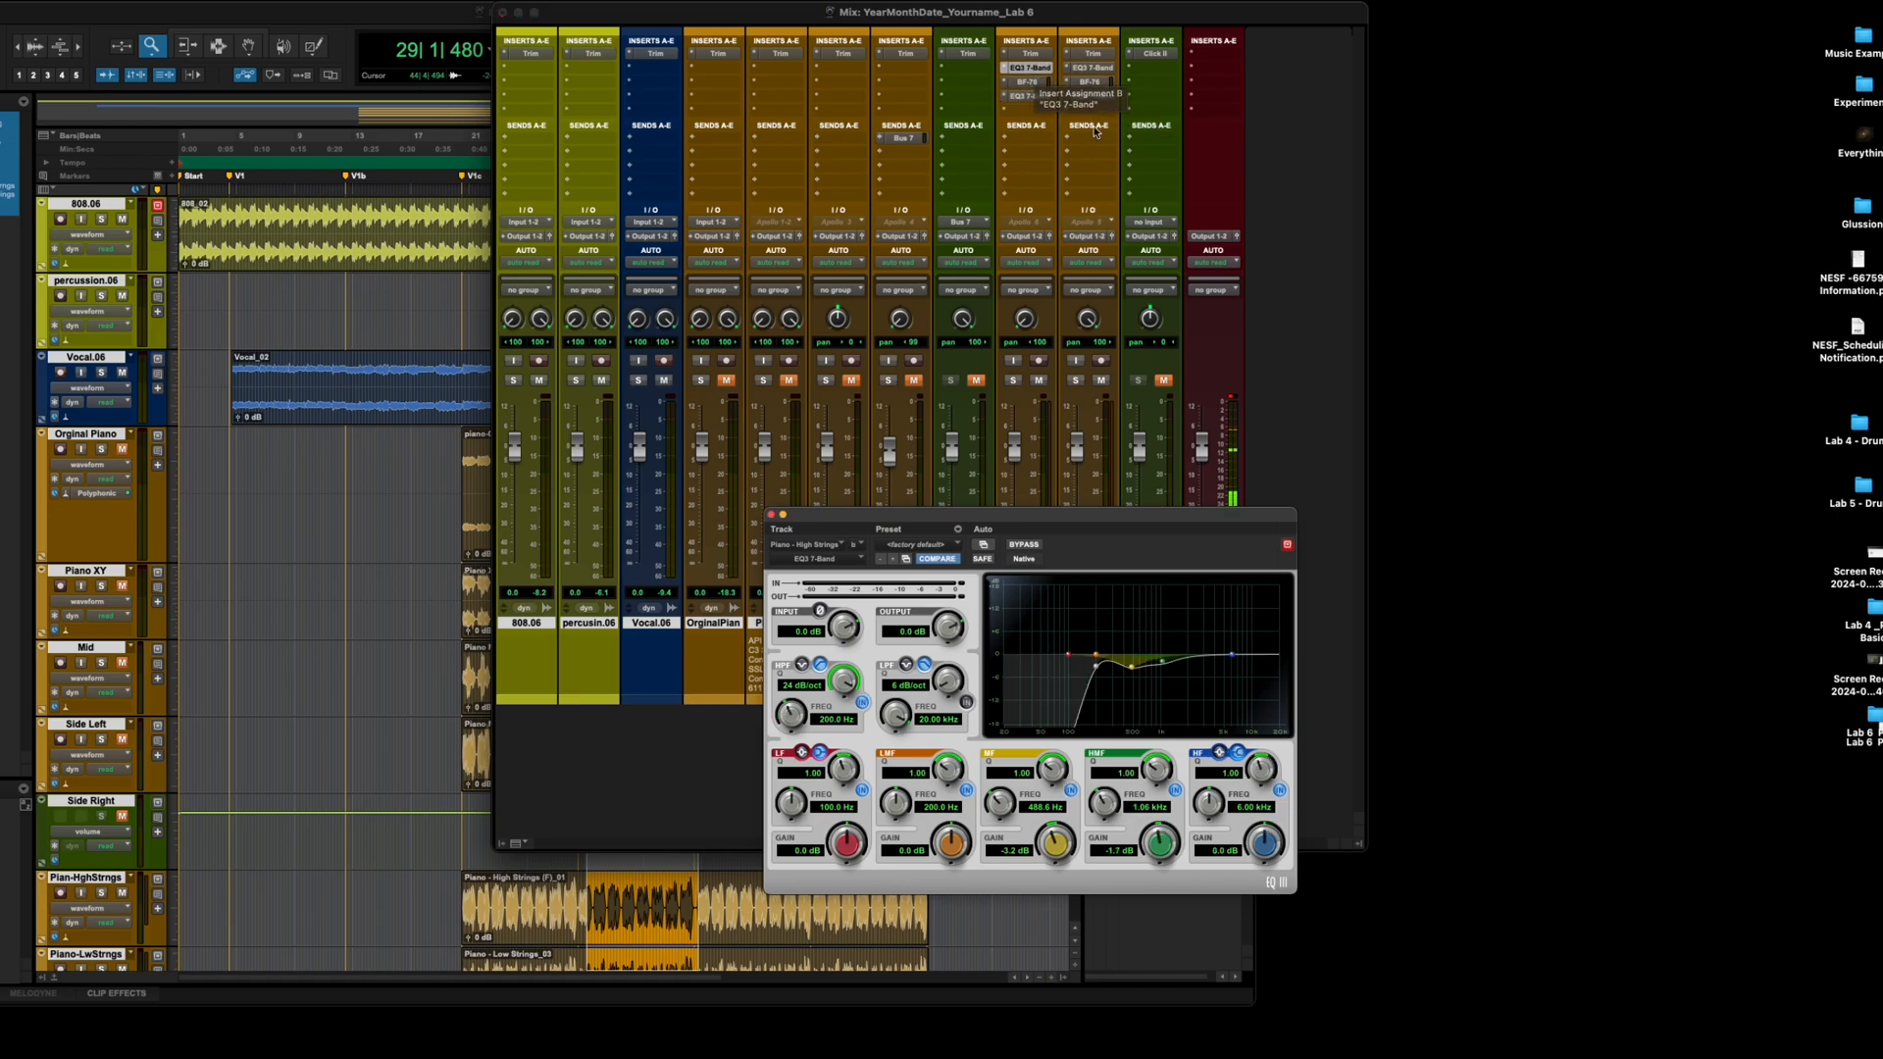
{"action": "left_click", "coordinate": [1029, 97]}
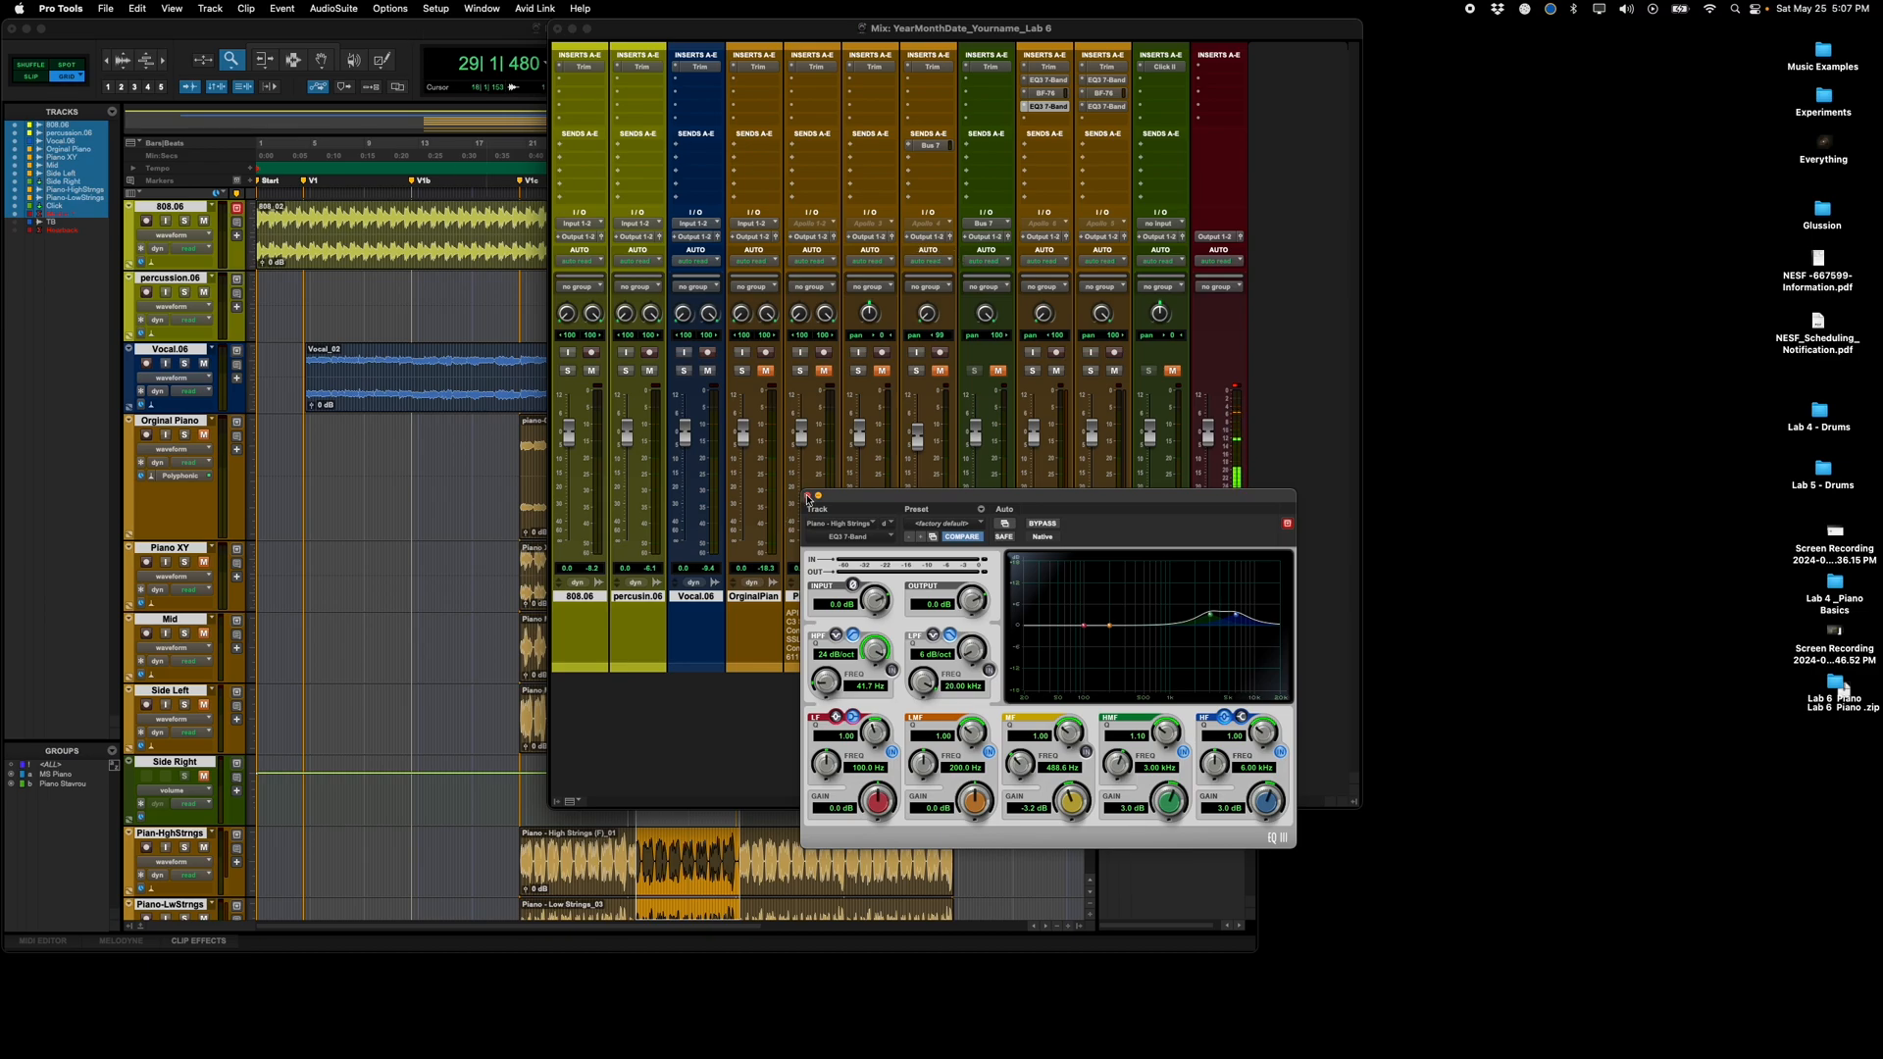
{"action": "left_click", "coordinate": [808, 497]}
{"action": "key", "text": "super+equal"}
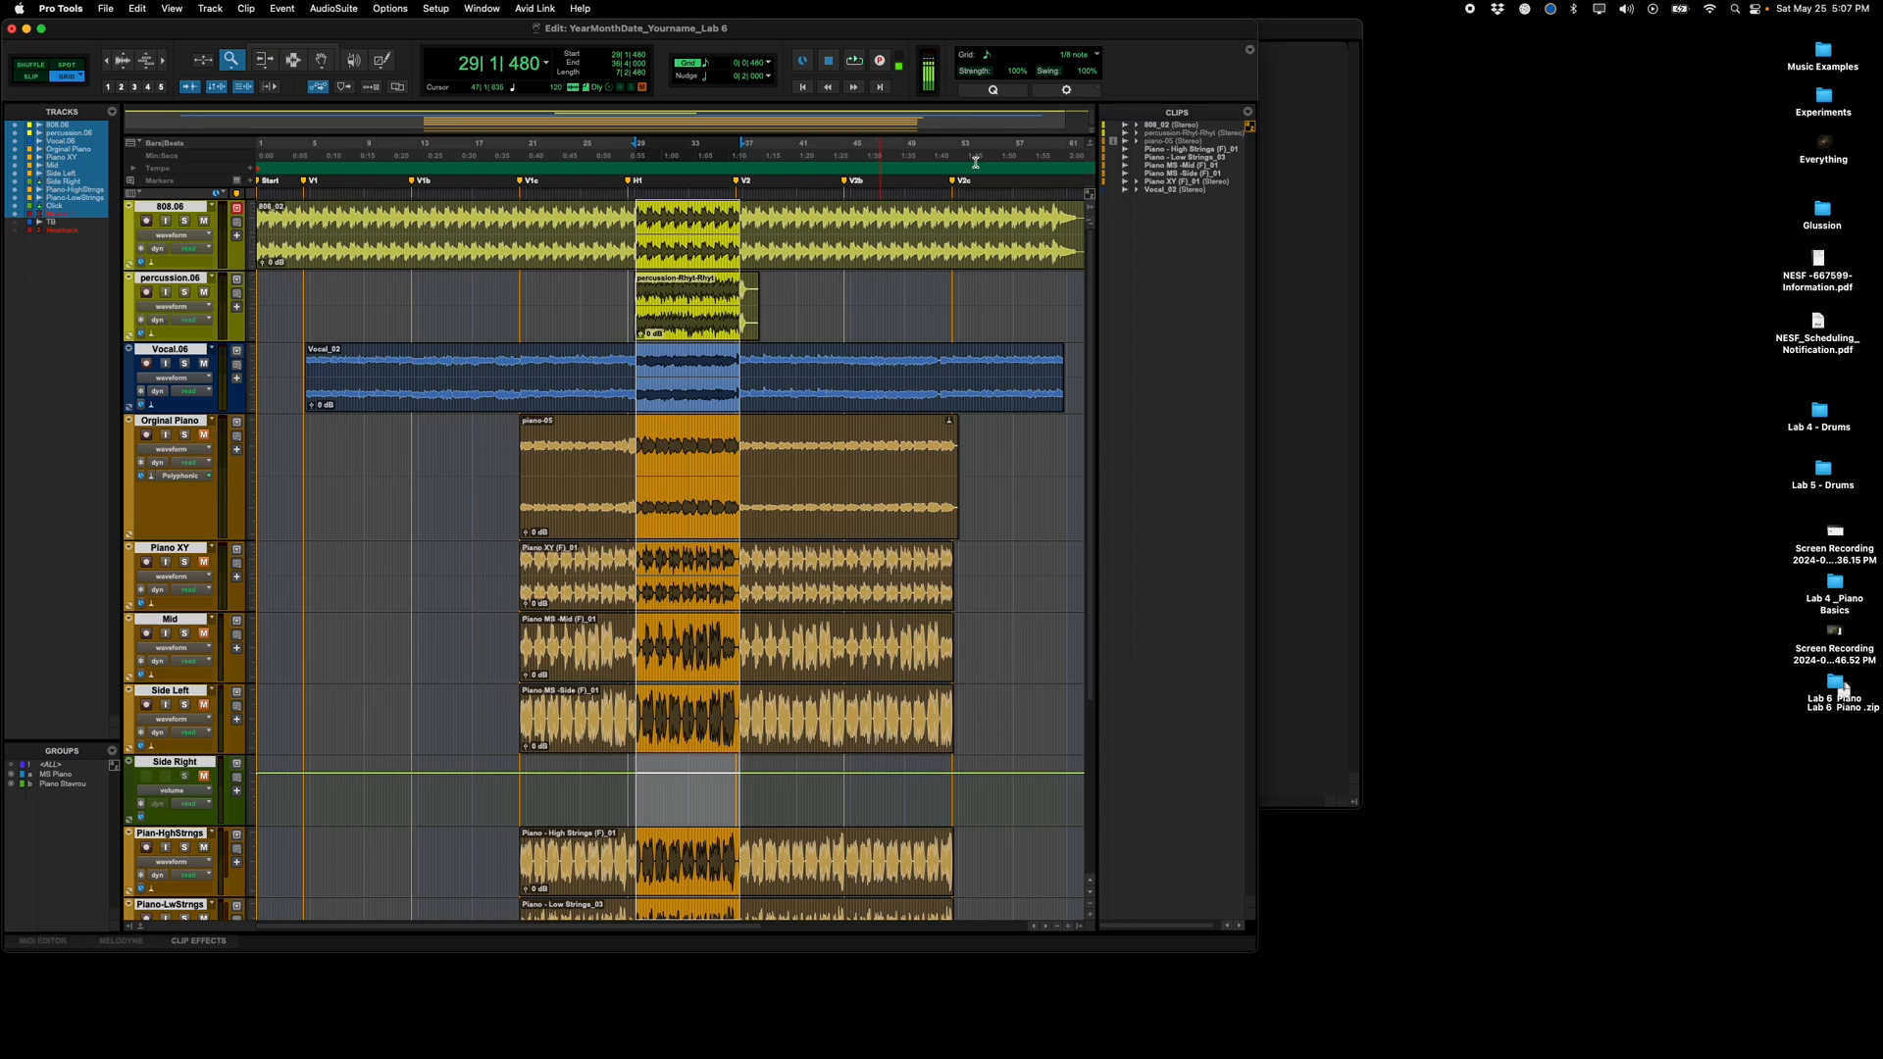
Step: Select all clips from the session start to the end of the 808 track and open the Bounce Mix settings
{"action": "left_click", "coordinate": [1079, 147]}
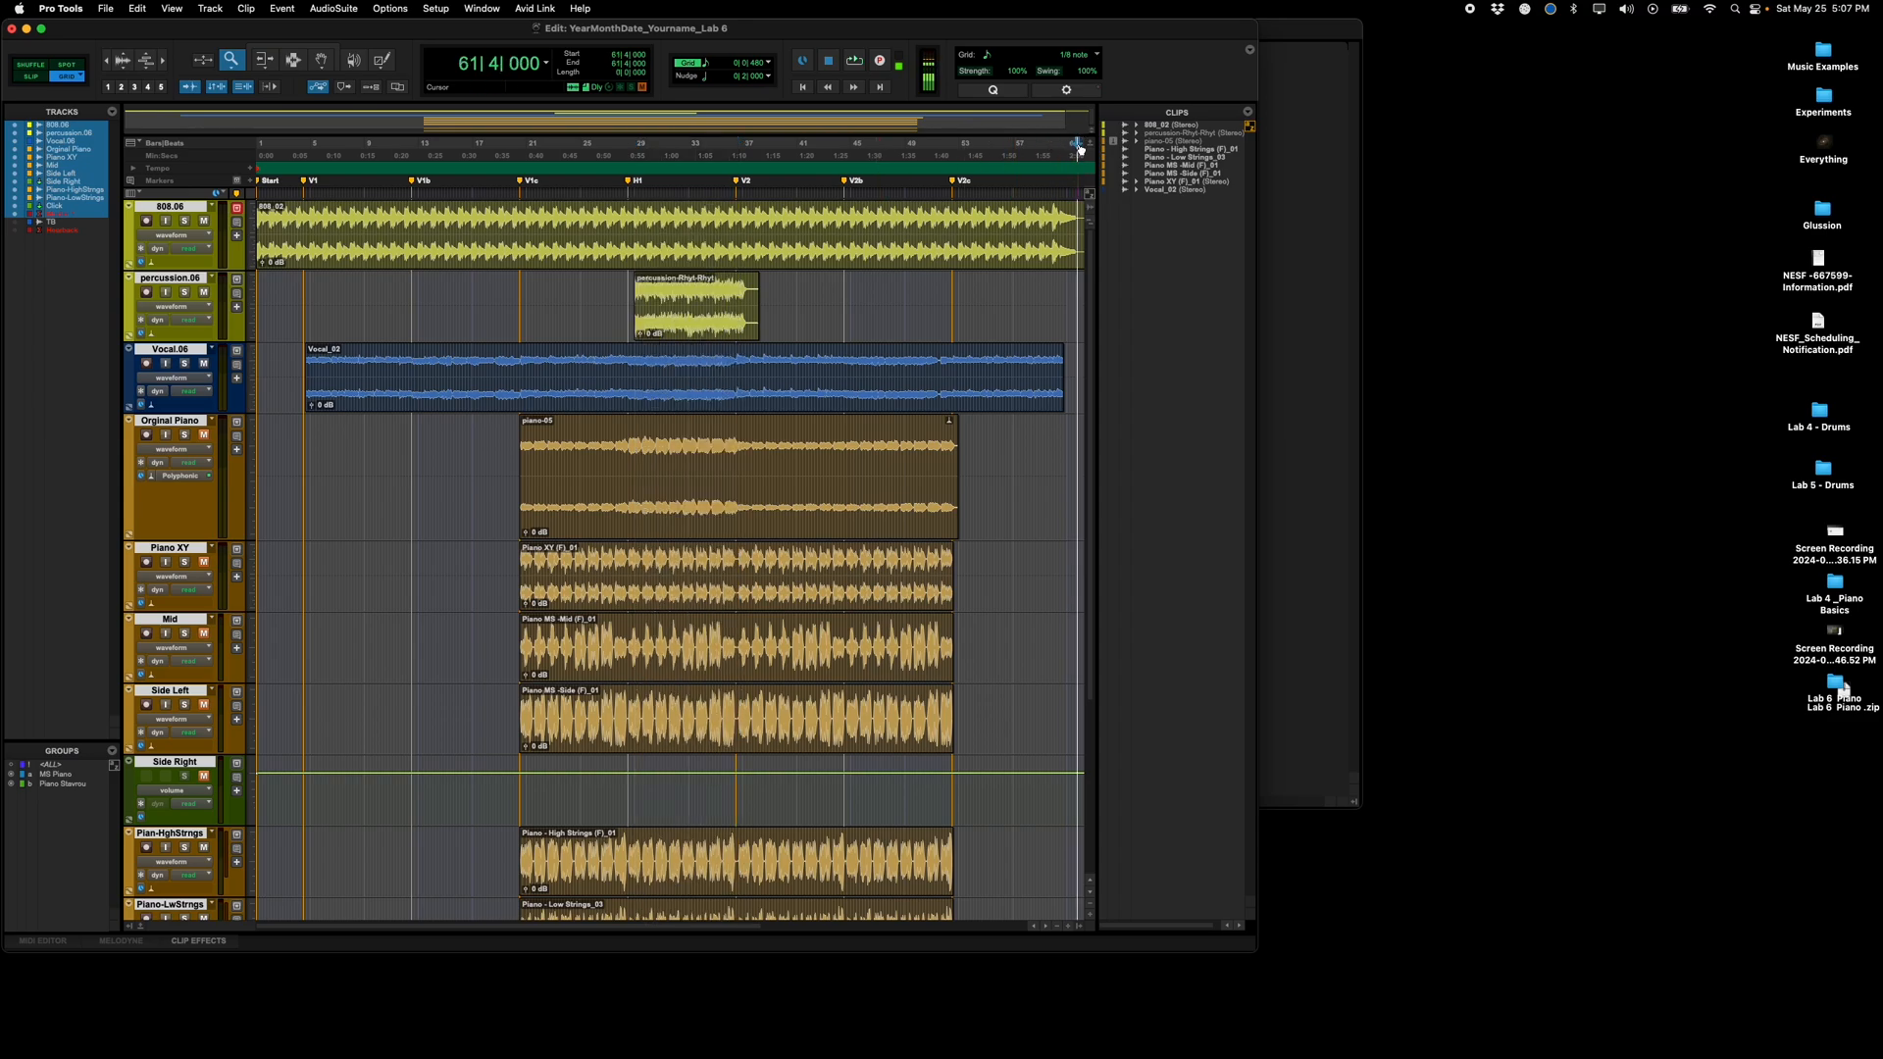
{"action": "key", "text": "super+a"}
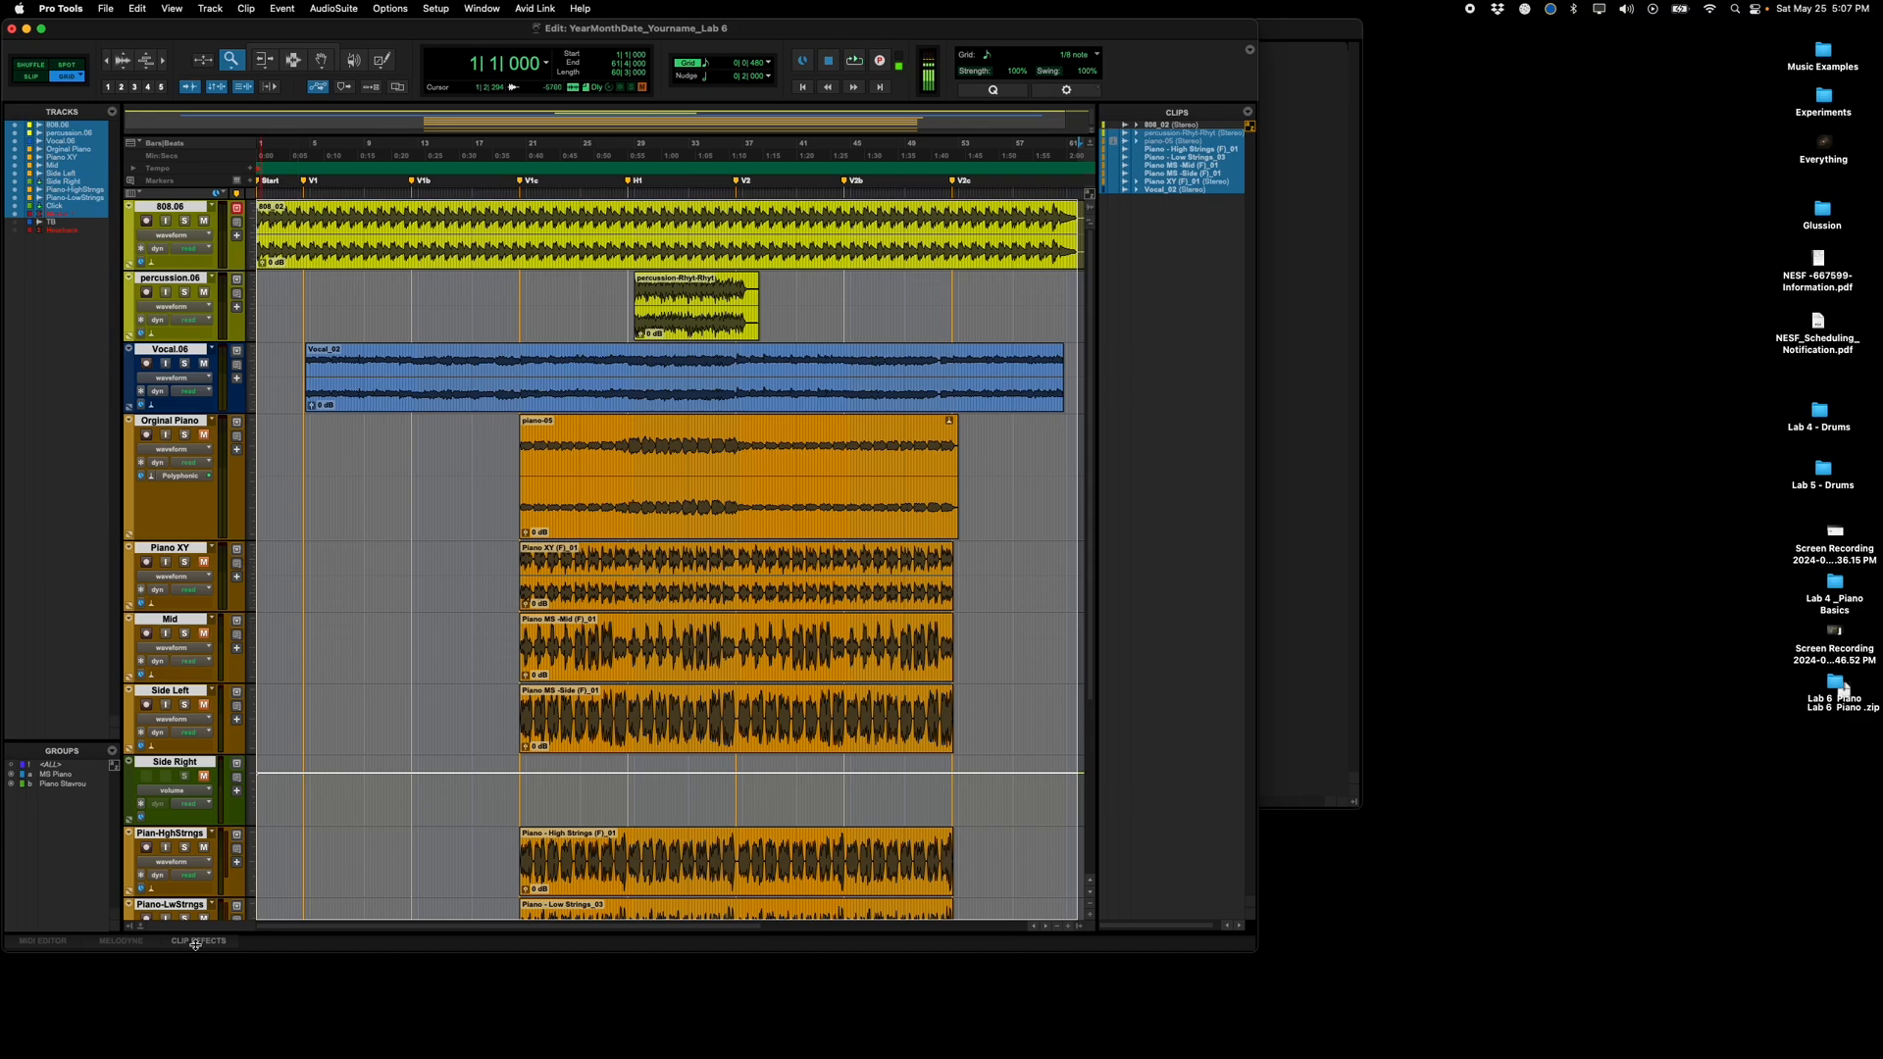
{"action": "scroll", "coordinate": [179, 863], "scroll_direction": "down", "scroll_amount": 4}
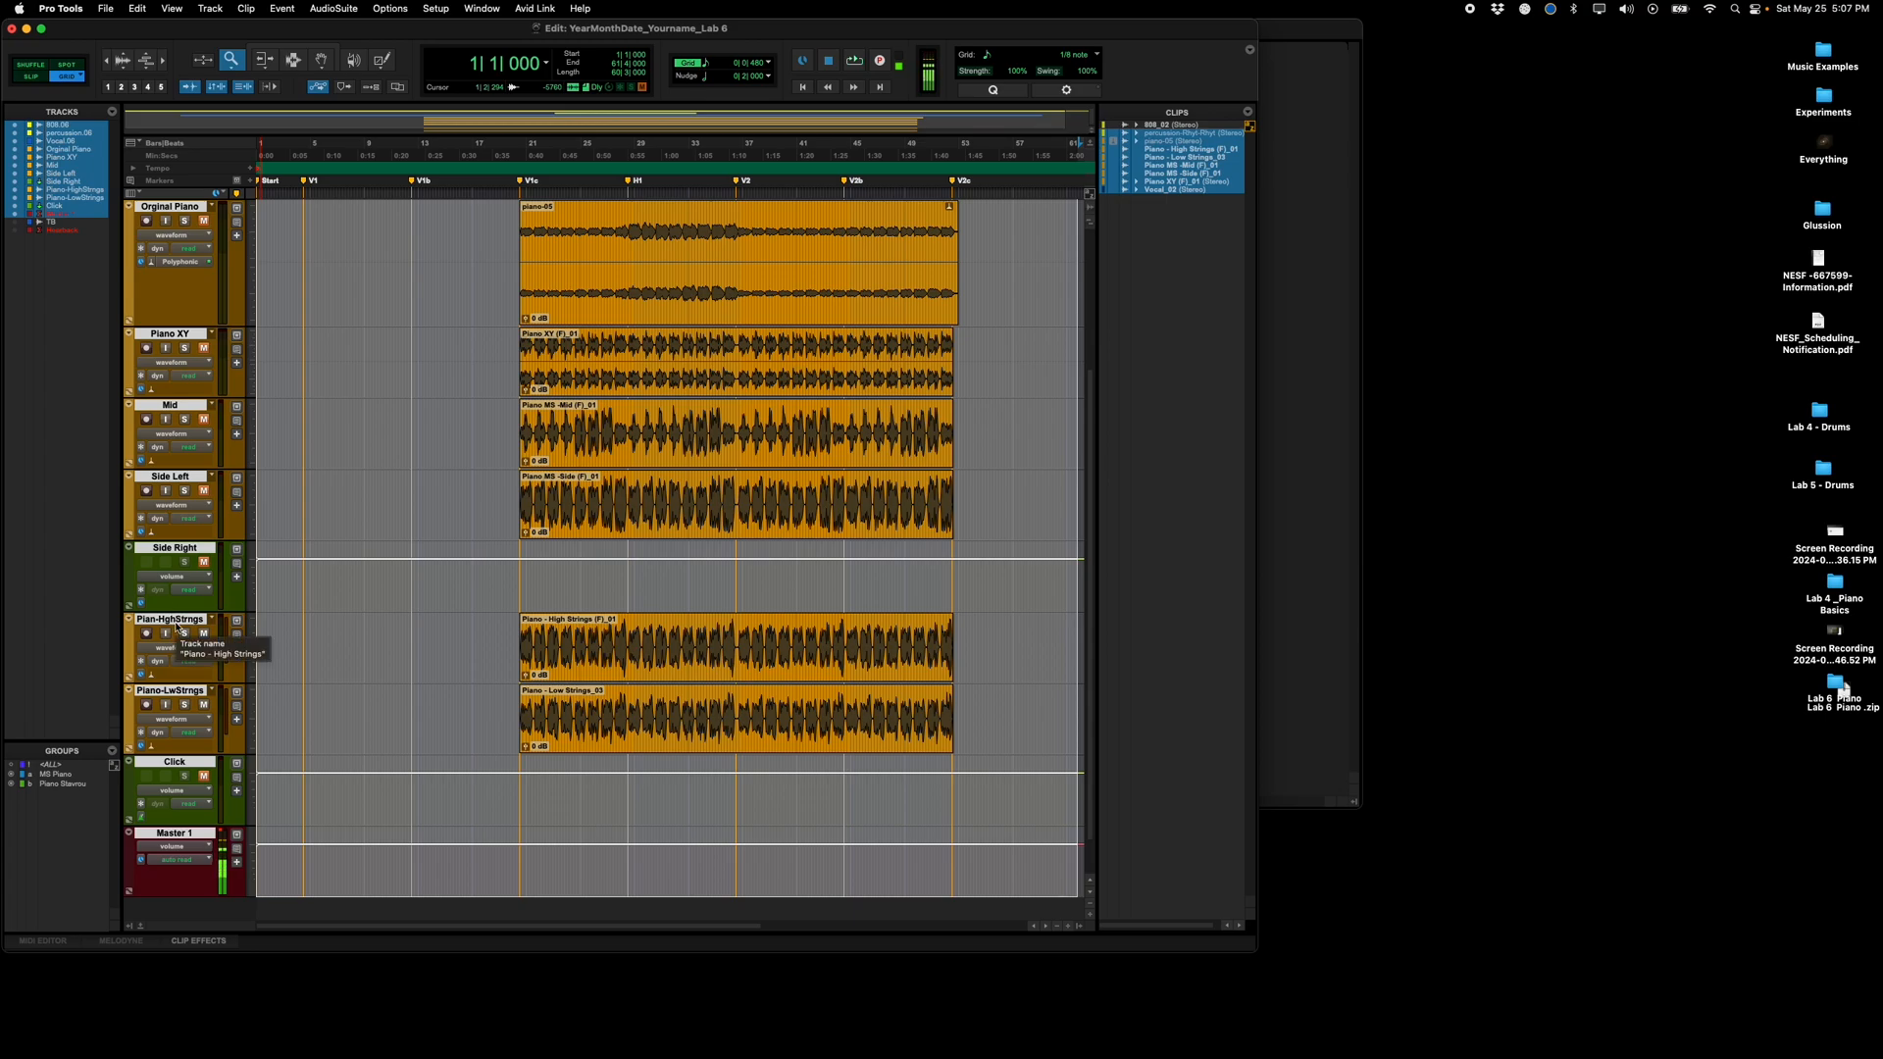
{"action": "key", "text": "super+alt+b"}
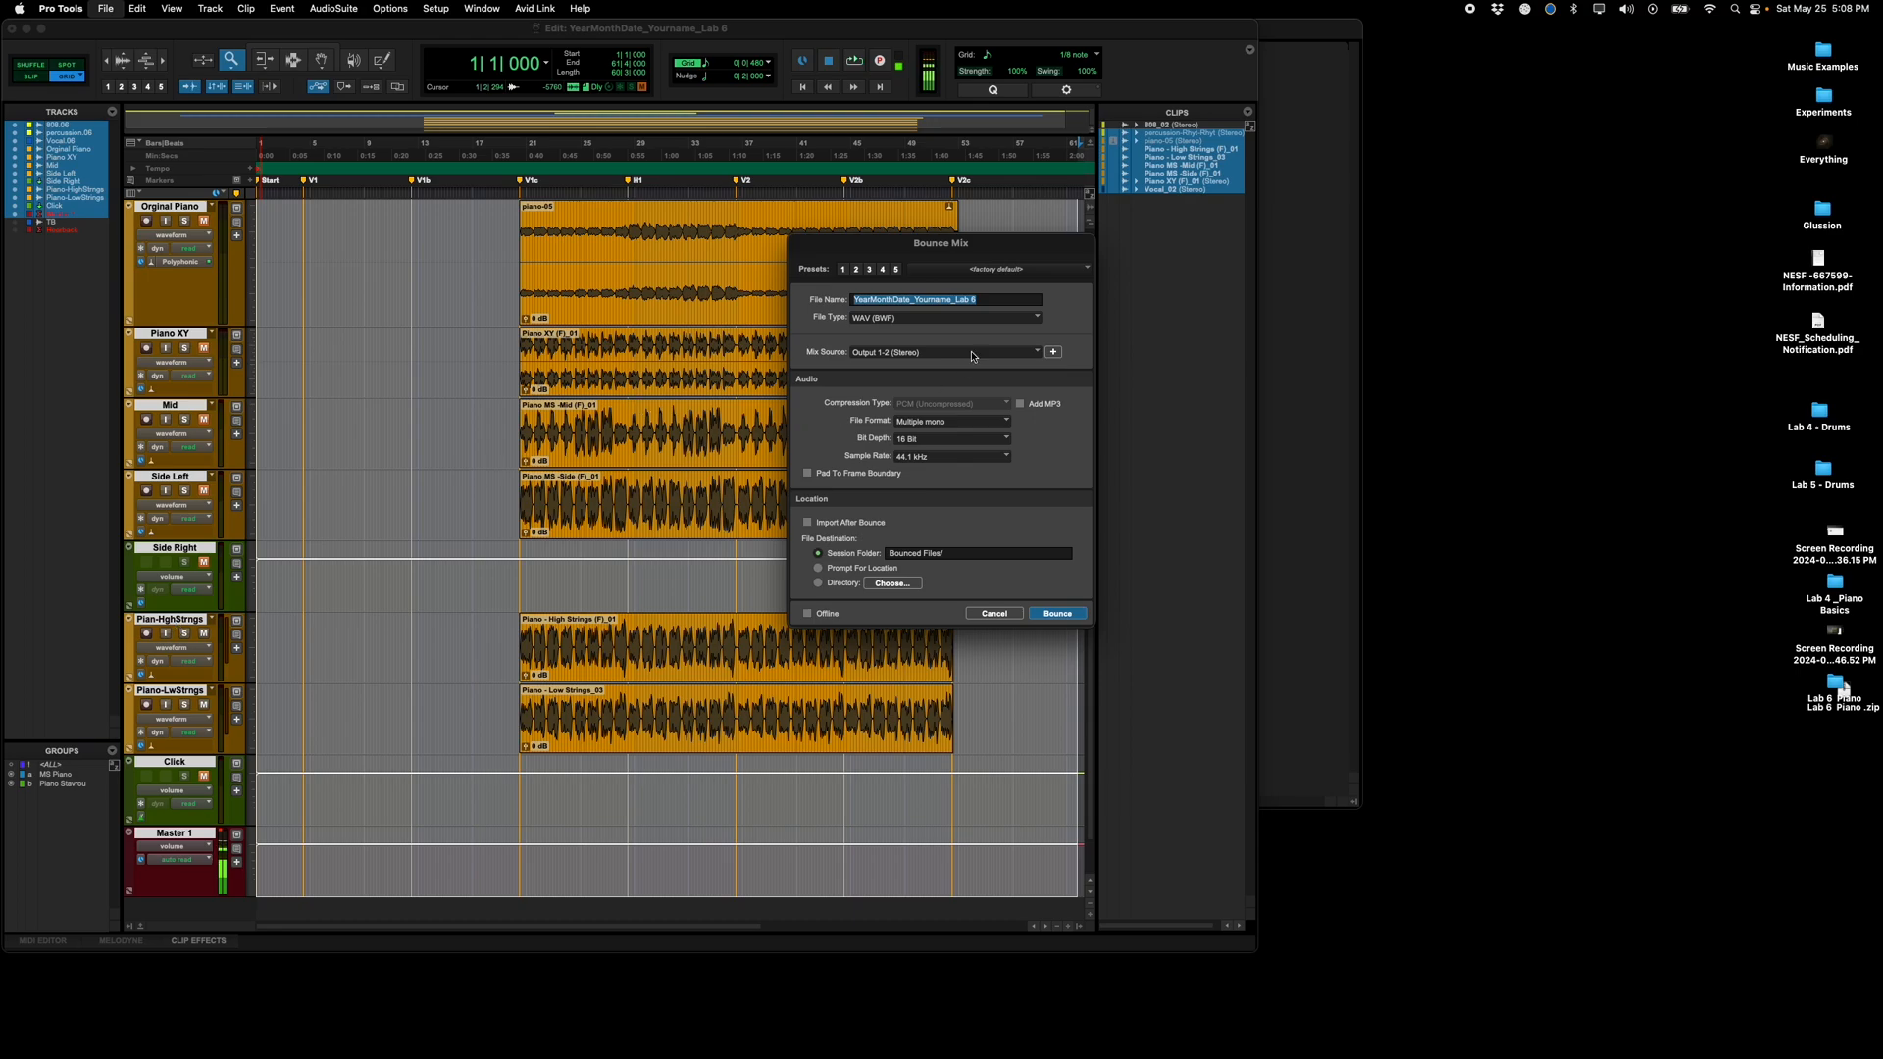
Step: Look up the bounce naming convention in the Lab 6 instructions in Chrome and name the Pro Tools bounce YearMonthDate_YLab6_BBPianoMix
{"action": "left_click", "coordinate": [985, 300]}
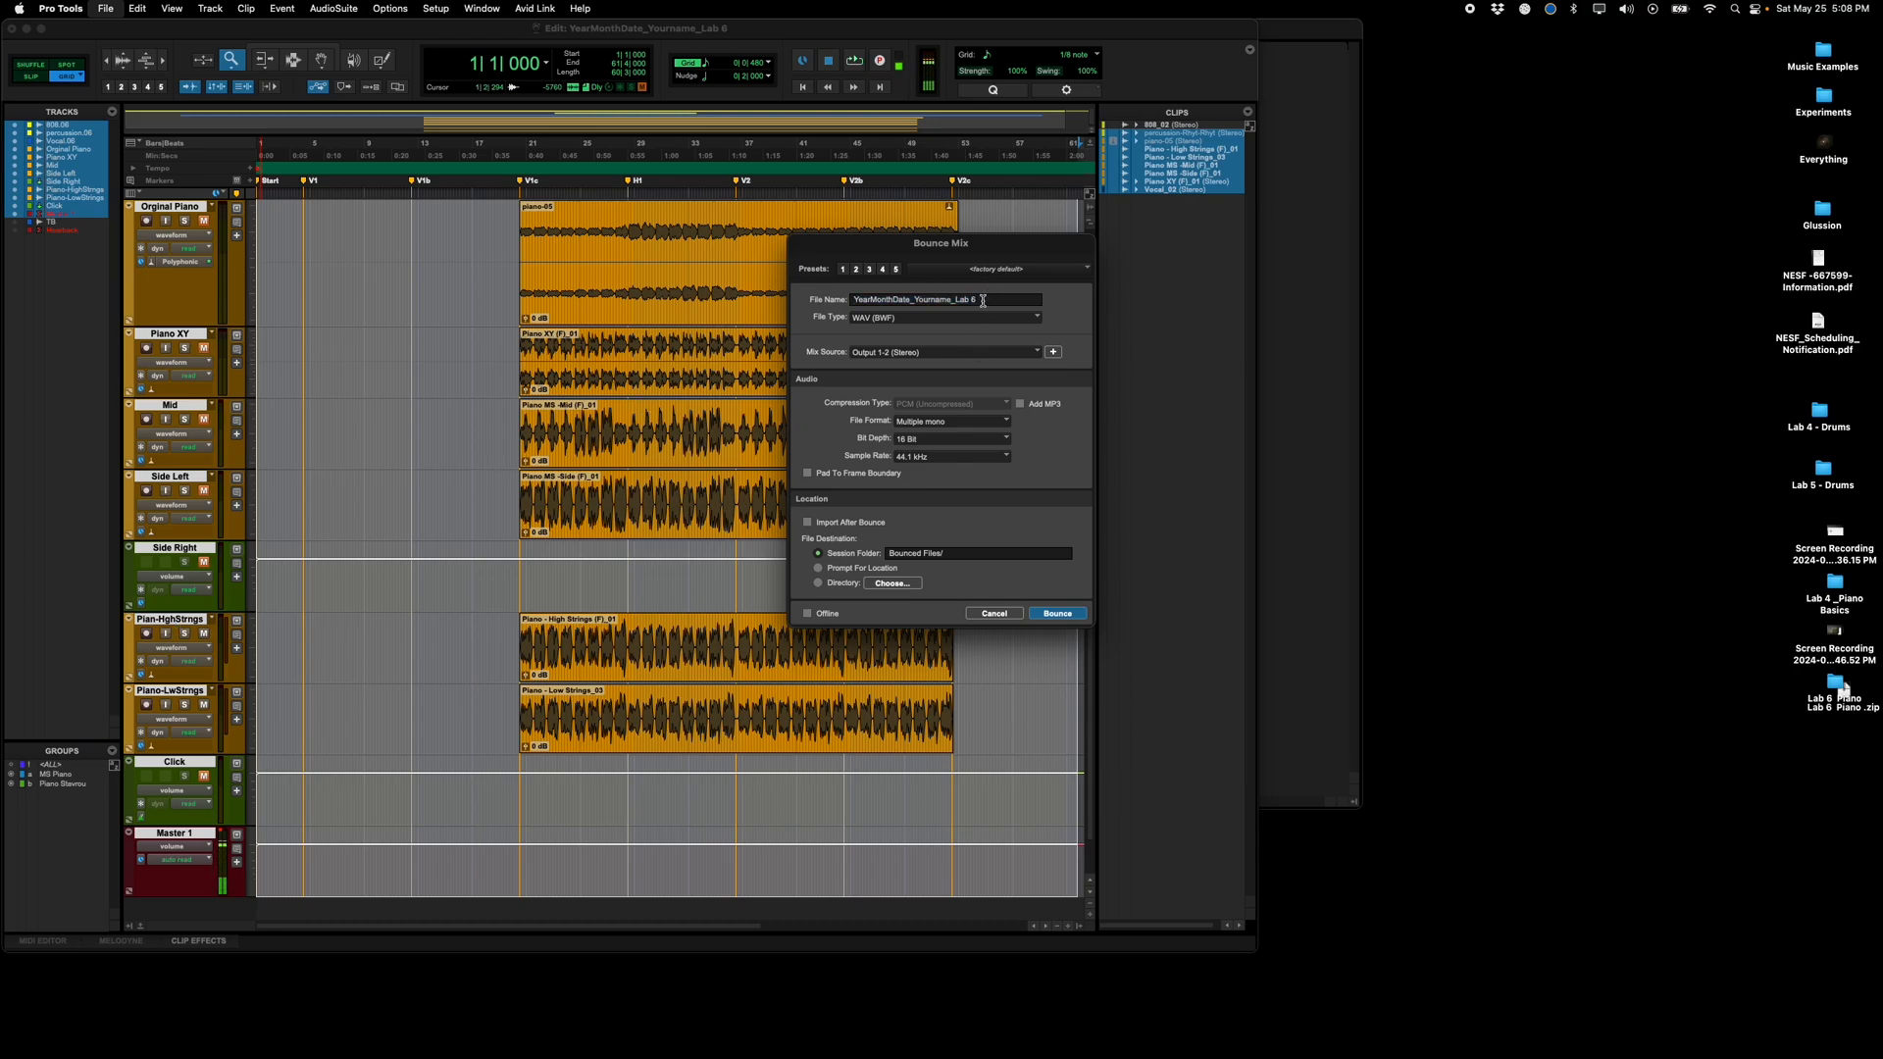
{"action": "key", "text": "super+Tab"}
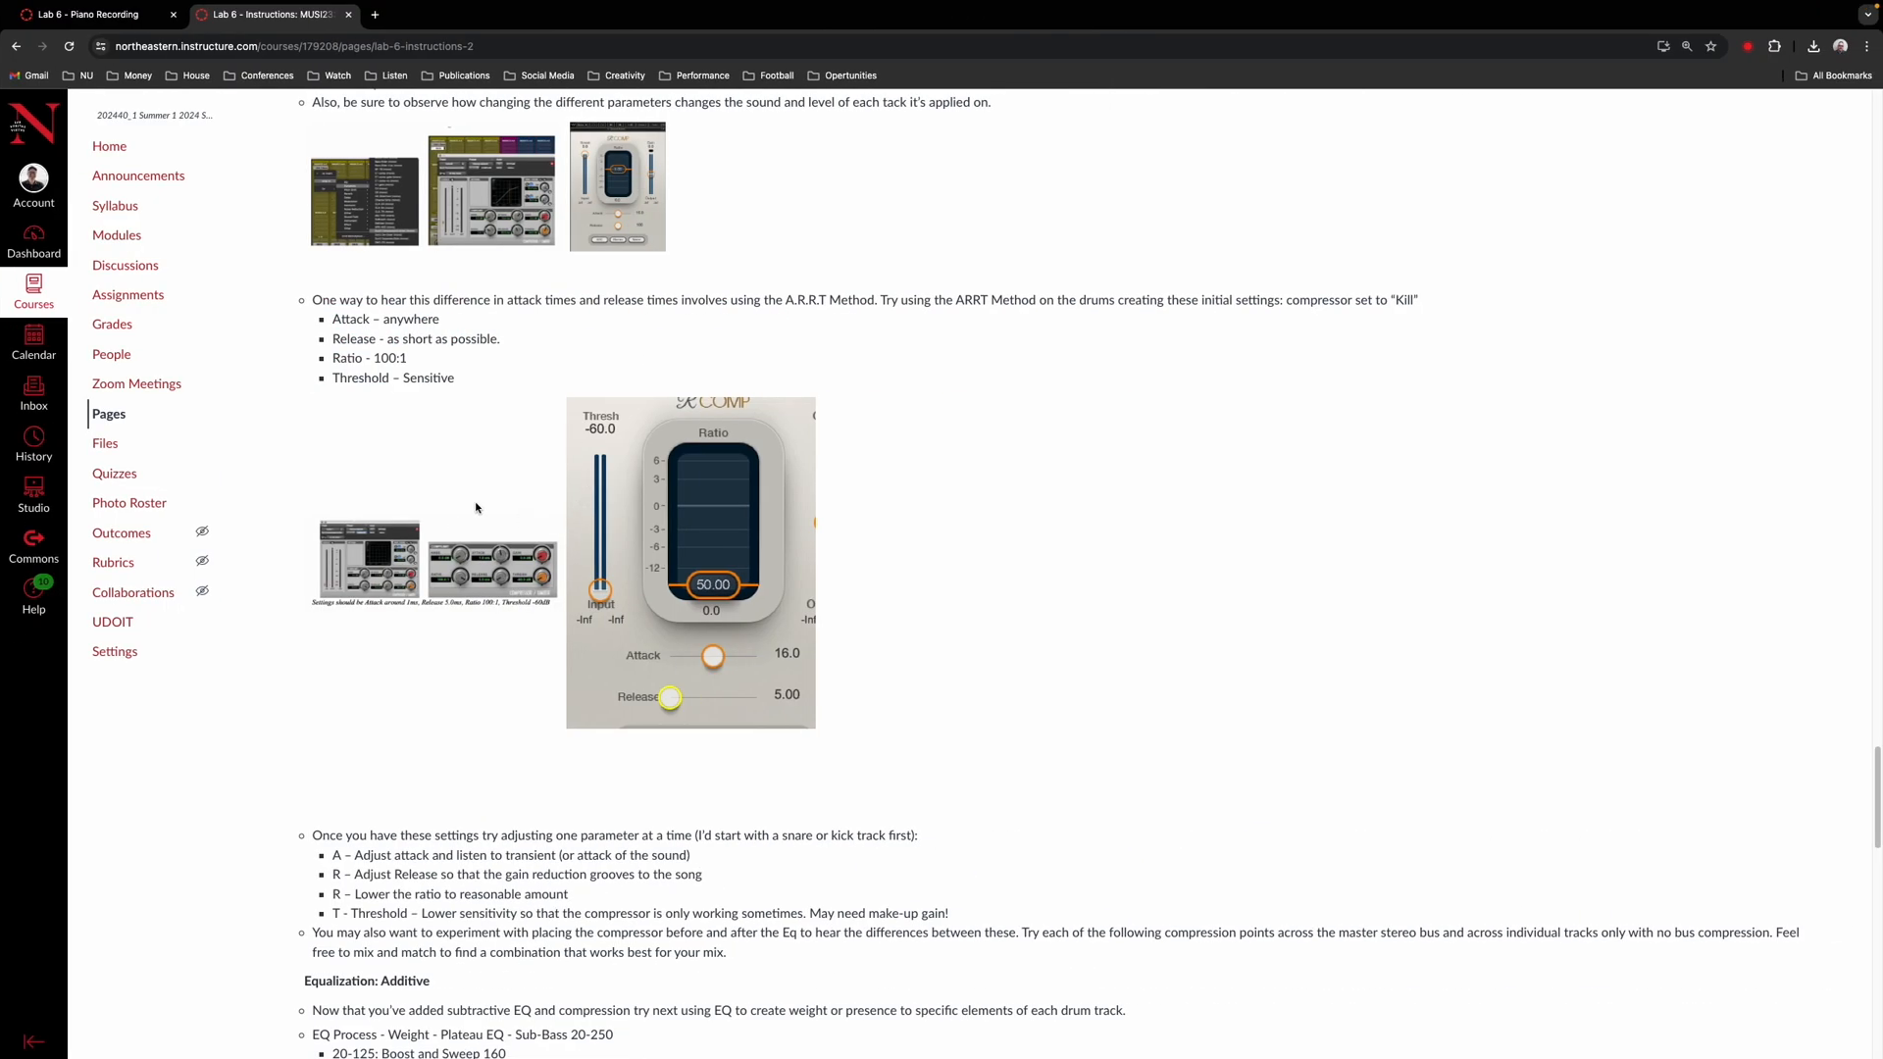
{"action": "scroll", "coordinate": [476, 507], "scroll_direction": "up", "scroll_amount": 20}
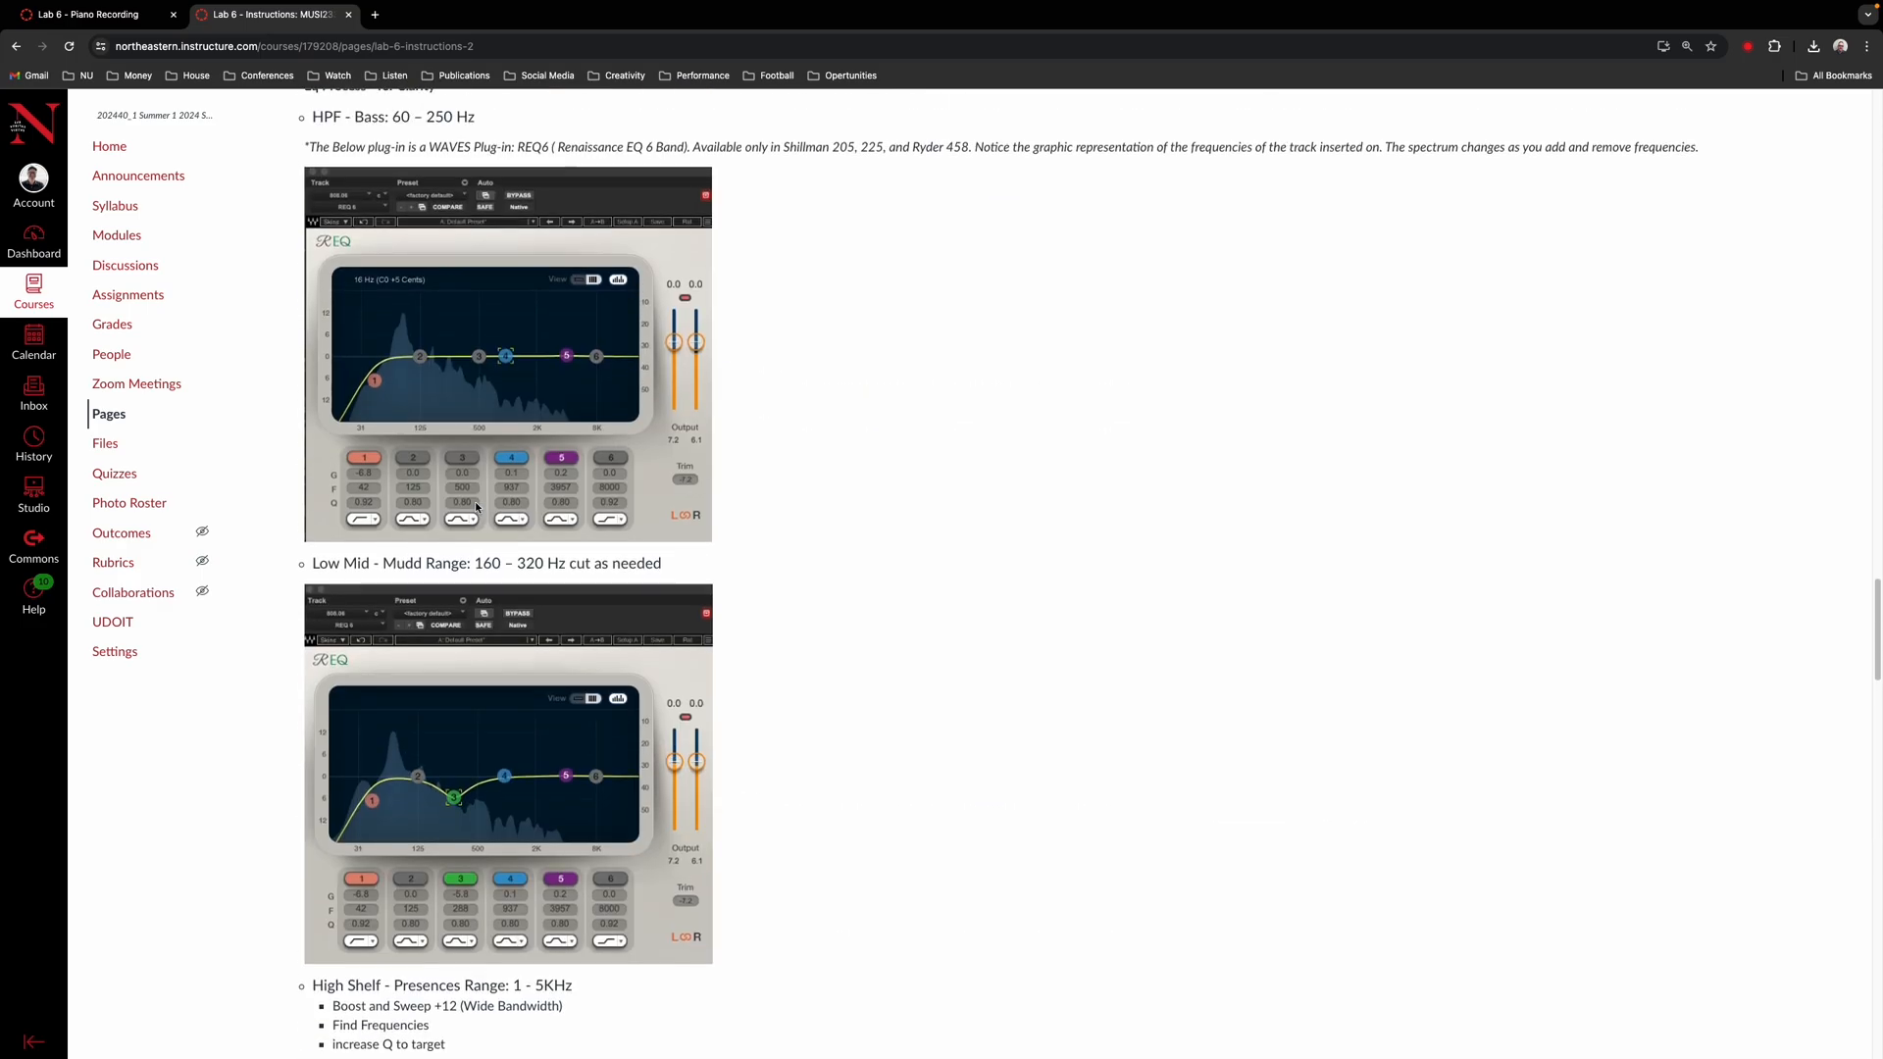
{"action": "scroll", "coordinate": [476, 503], "scroll_direction": "up", "scroll_amount": 15}
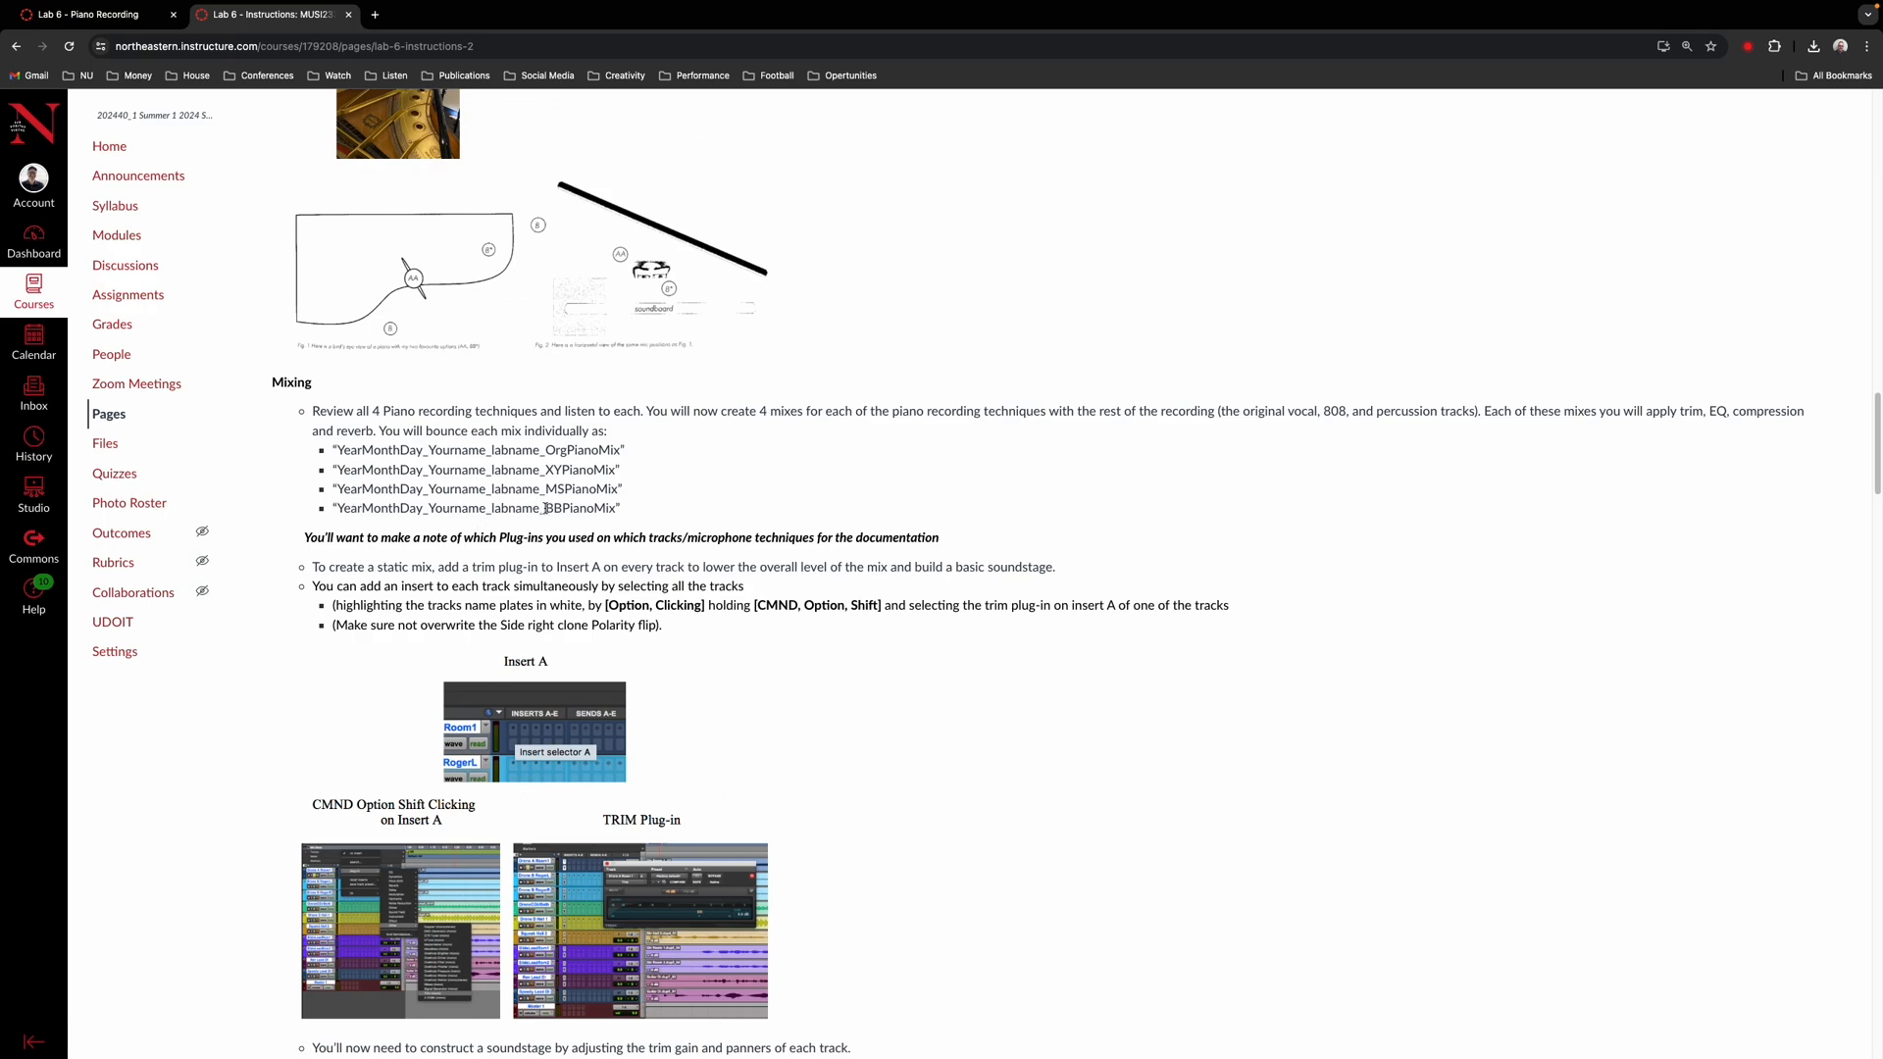
{"action": "left_click_drag", "start_coordinate": [546, 508], "coordinate": [612, 509]}
{"action": "key", "text": "super+Tab"}
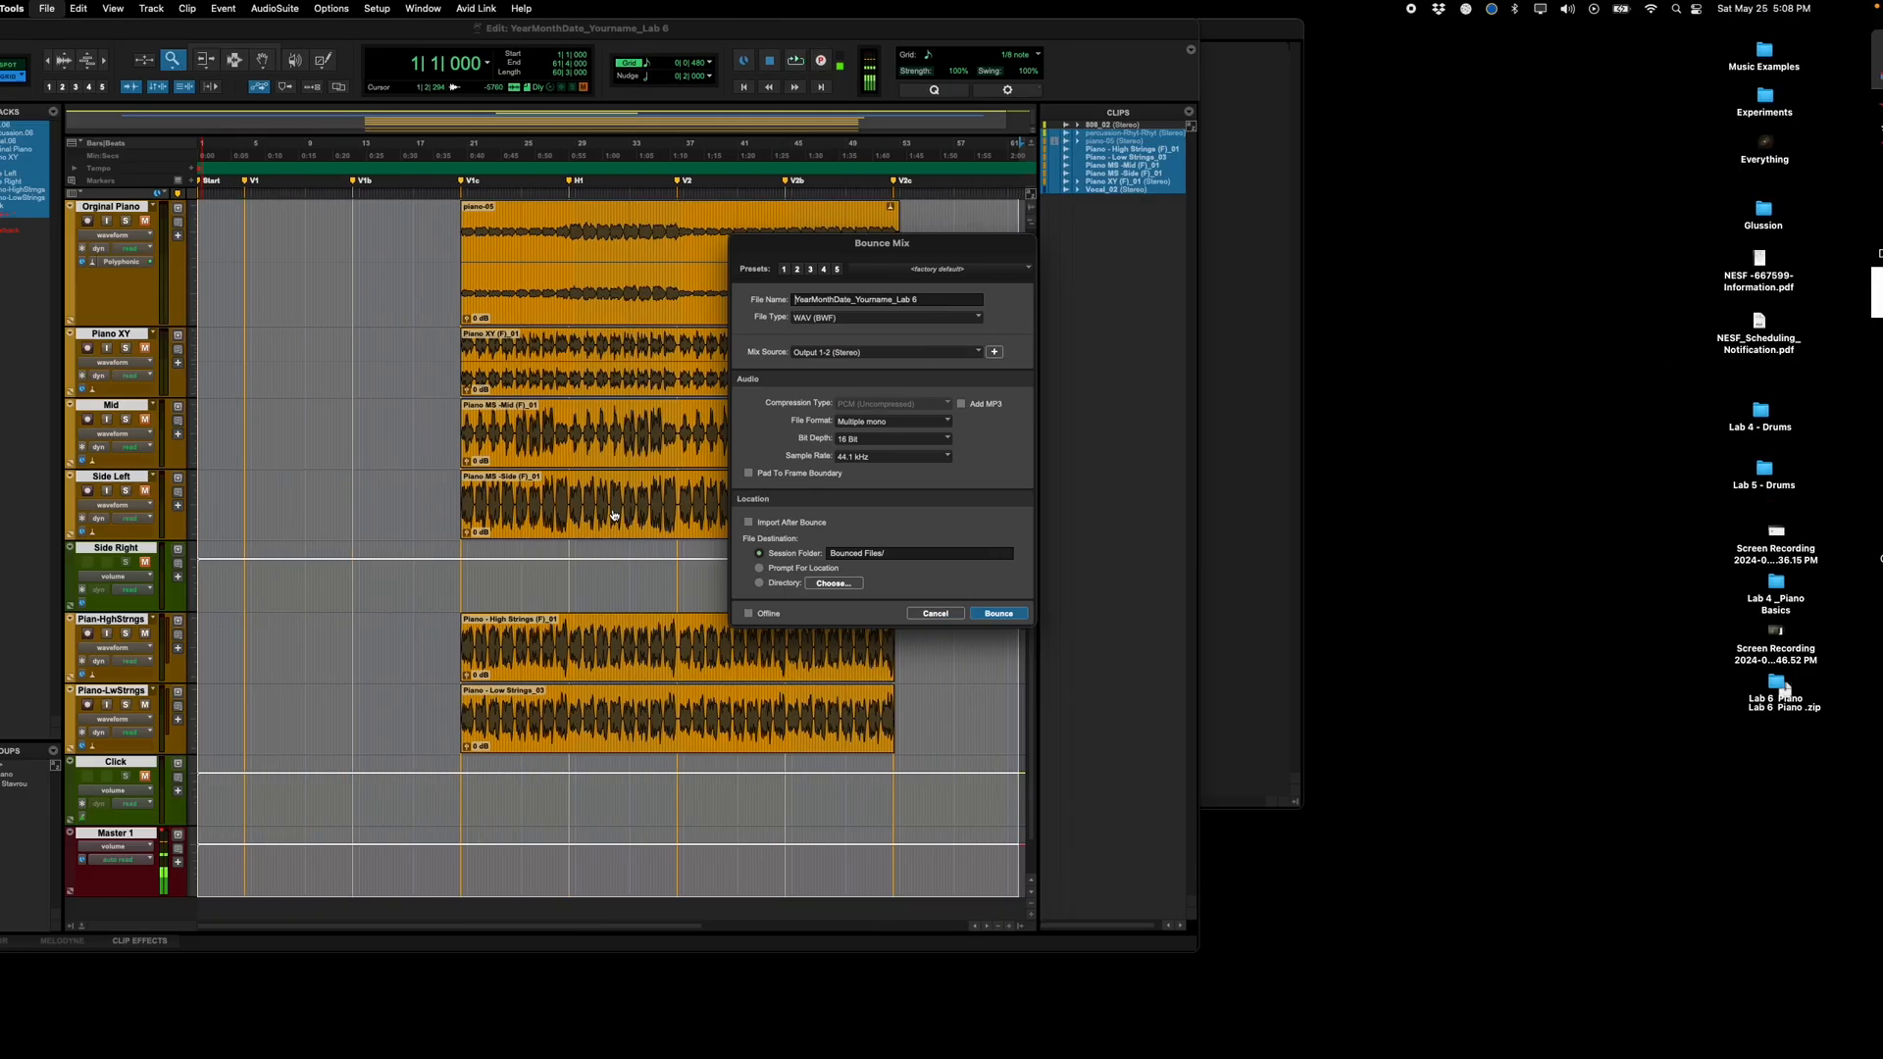
{"action": "left_click_drag", "start_coordinate": [993, 300], "coordinate": [917, 299]}
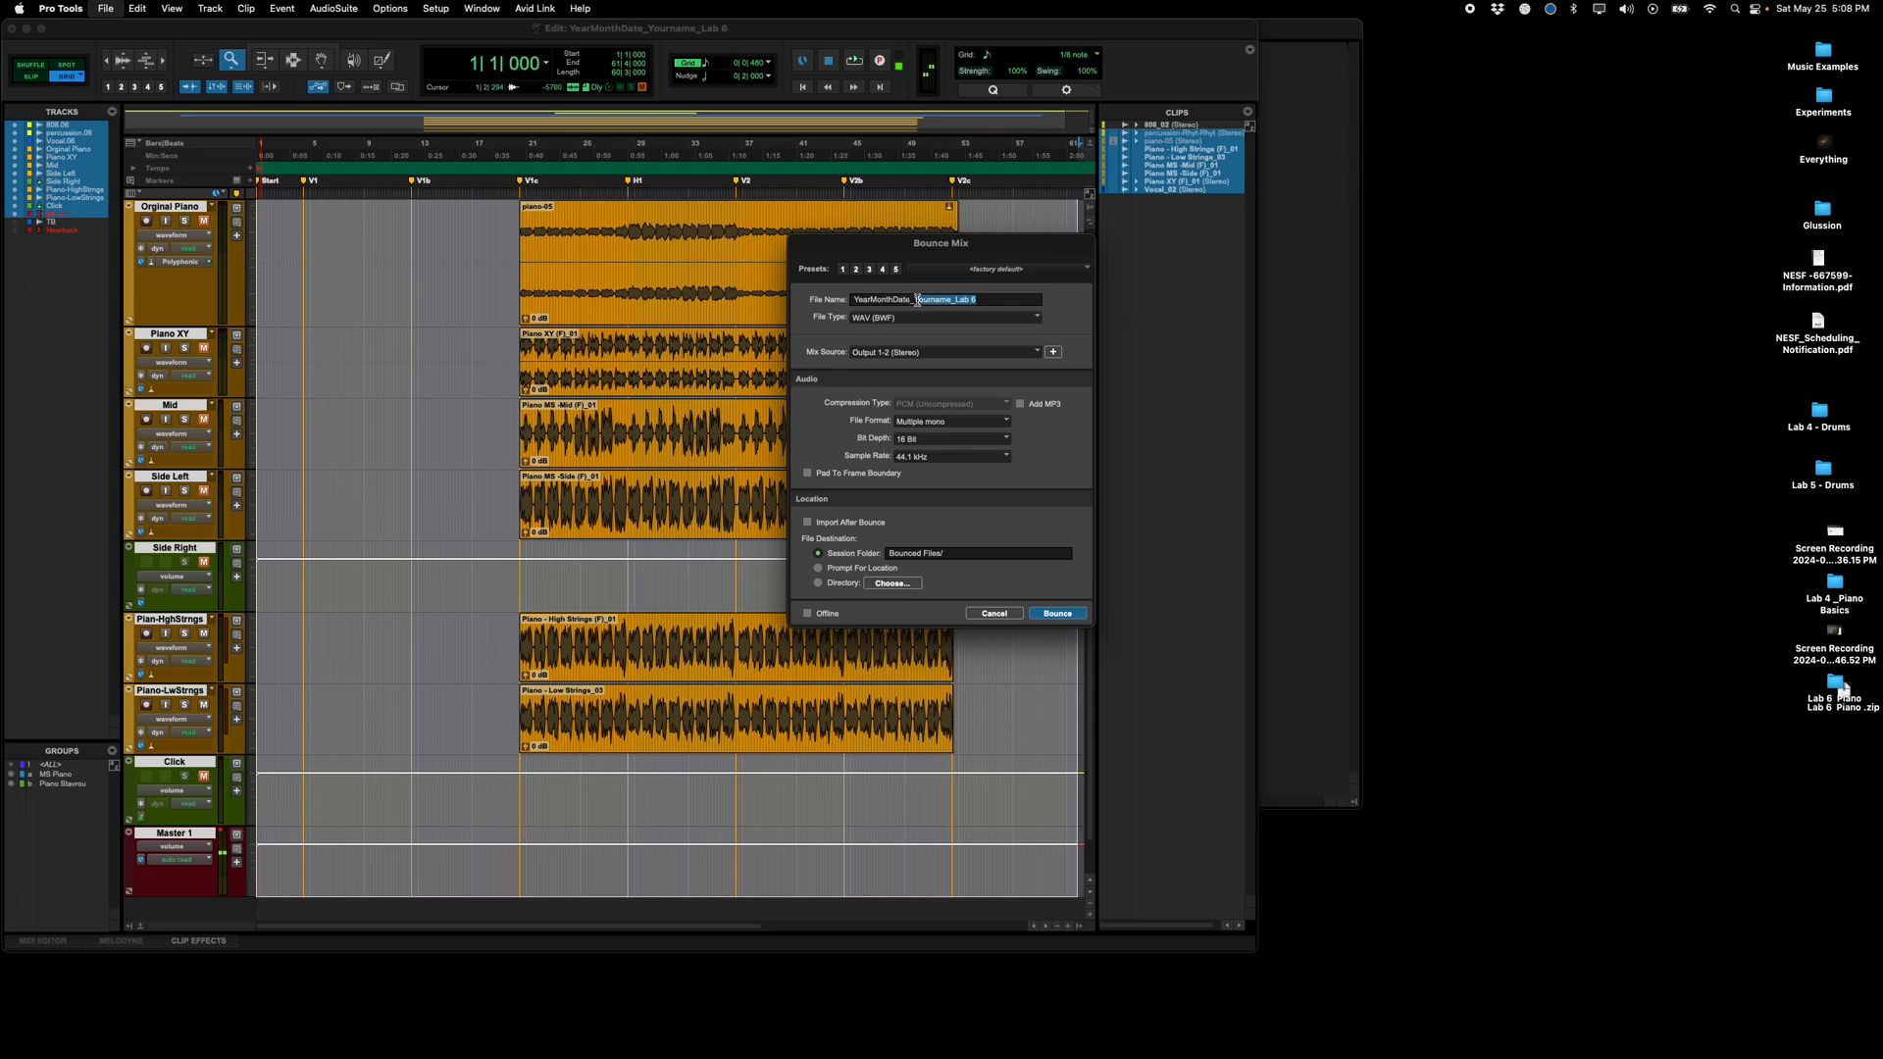
{"action": "type", "text": "YK"}
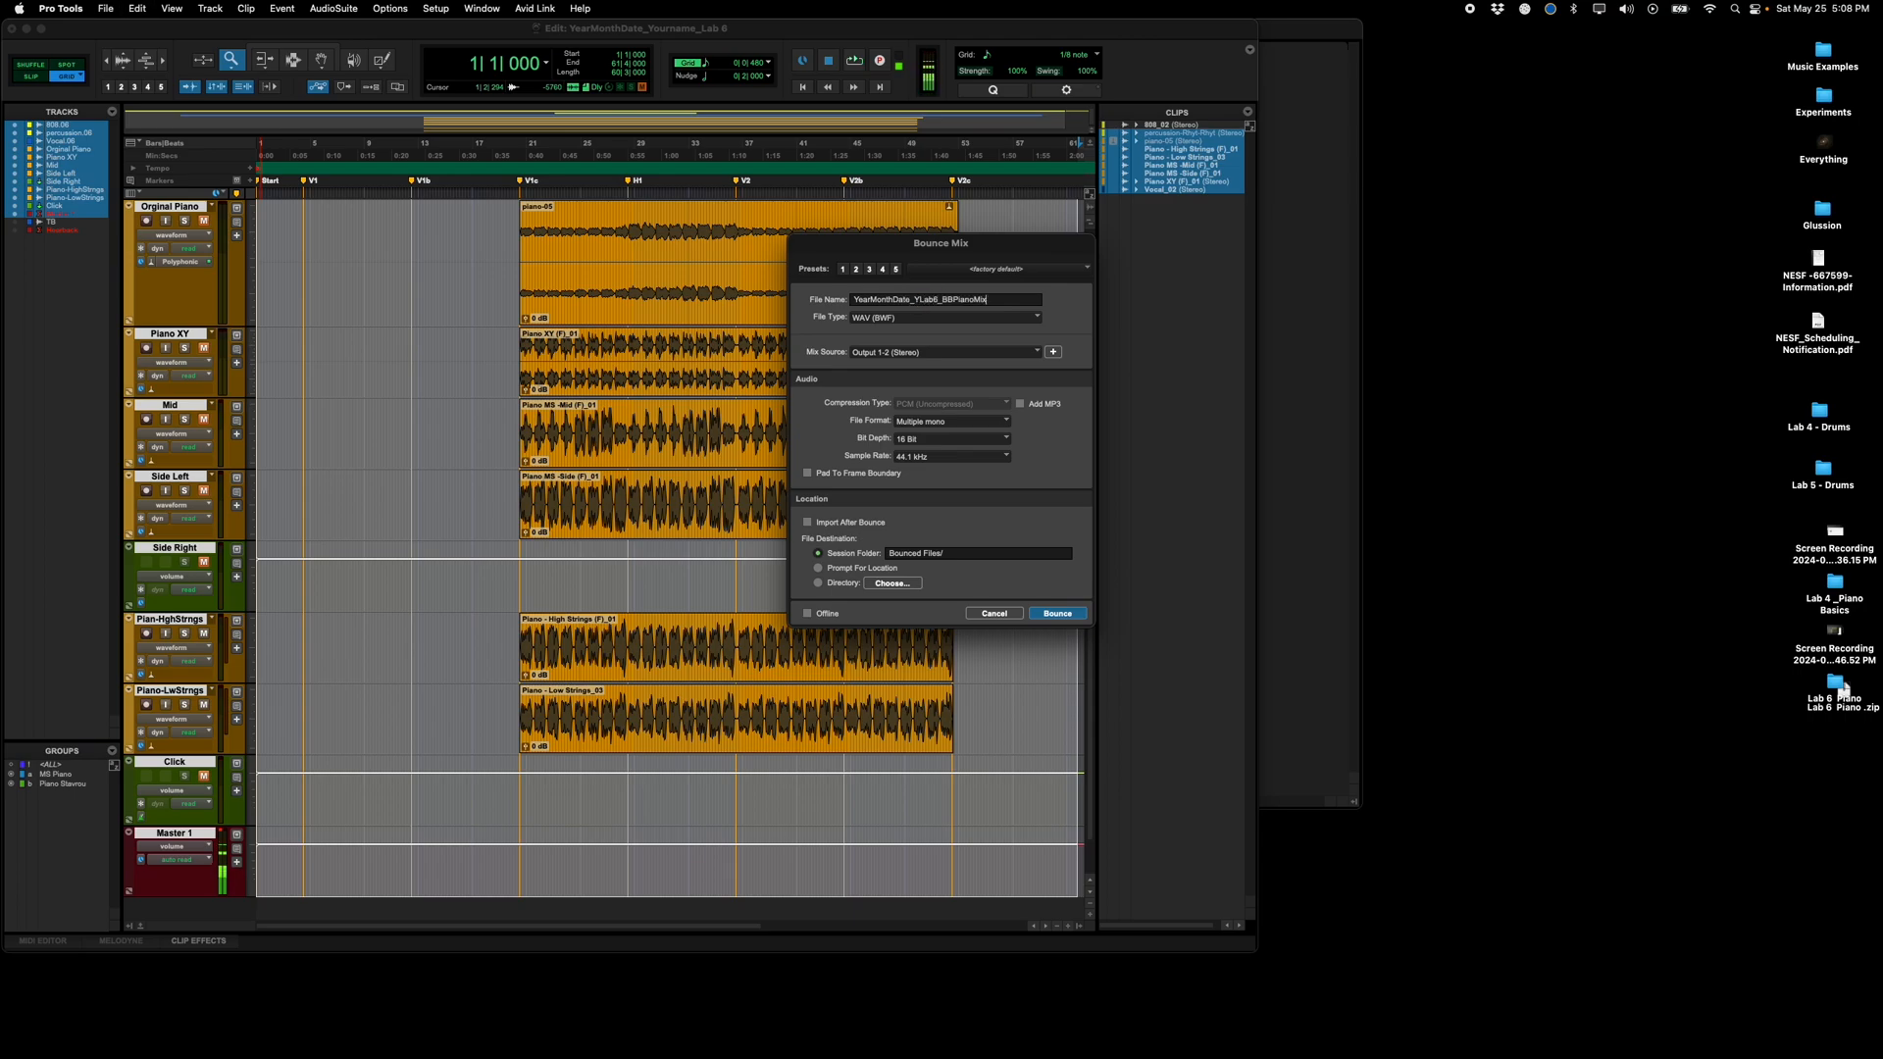
Step: Set the bounce's file format to Interleaved and its bit depth to 16 Bit
{"action": "left_click", "coordinate": [959, 423]}
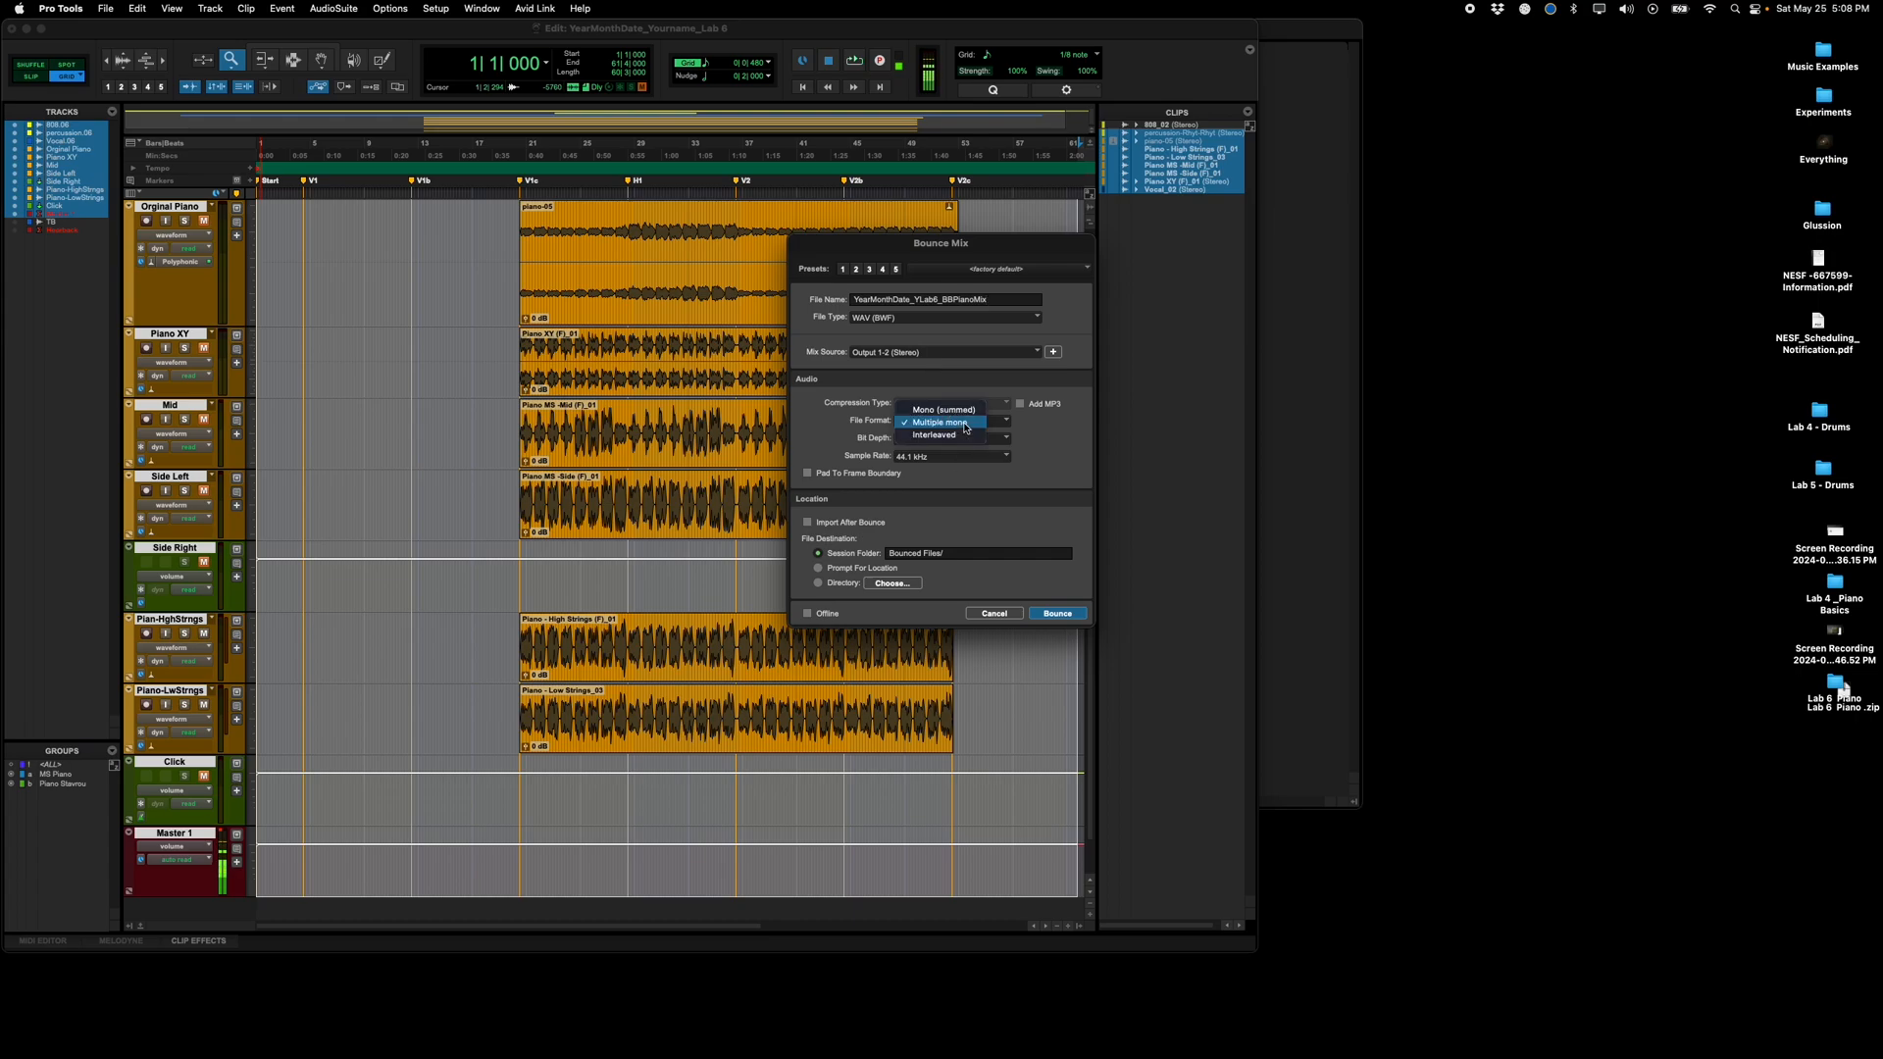
{"action": "left_click", "coordinate": [959, 442]}
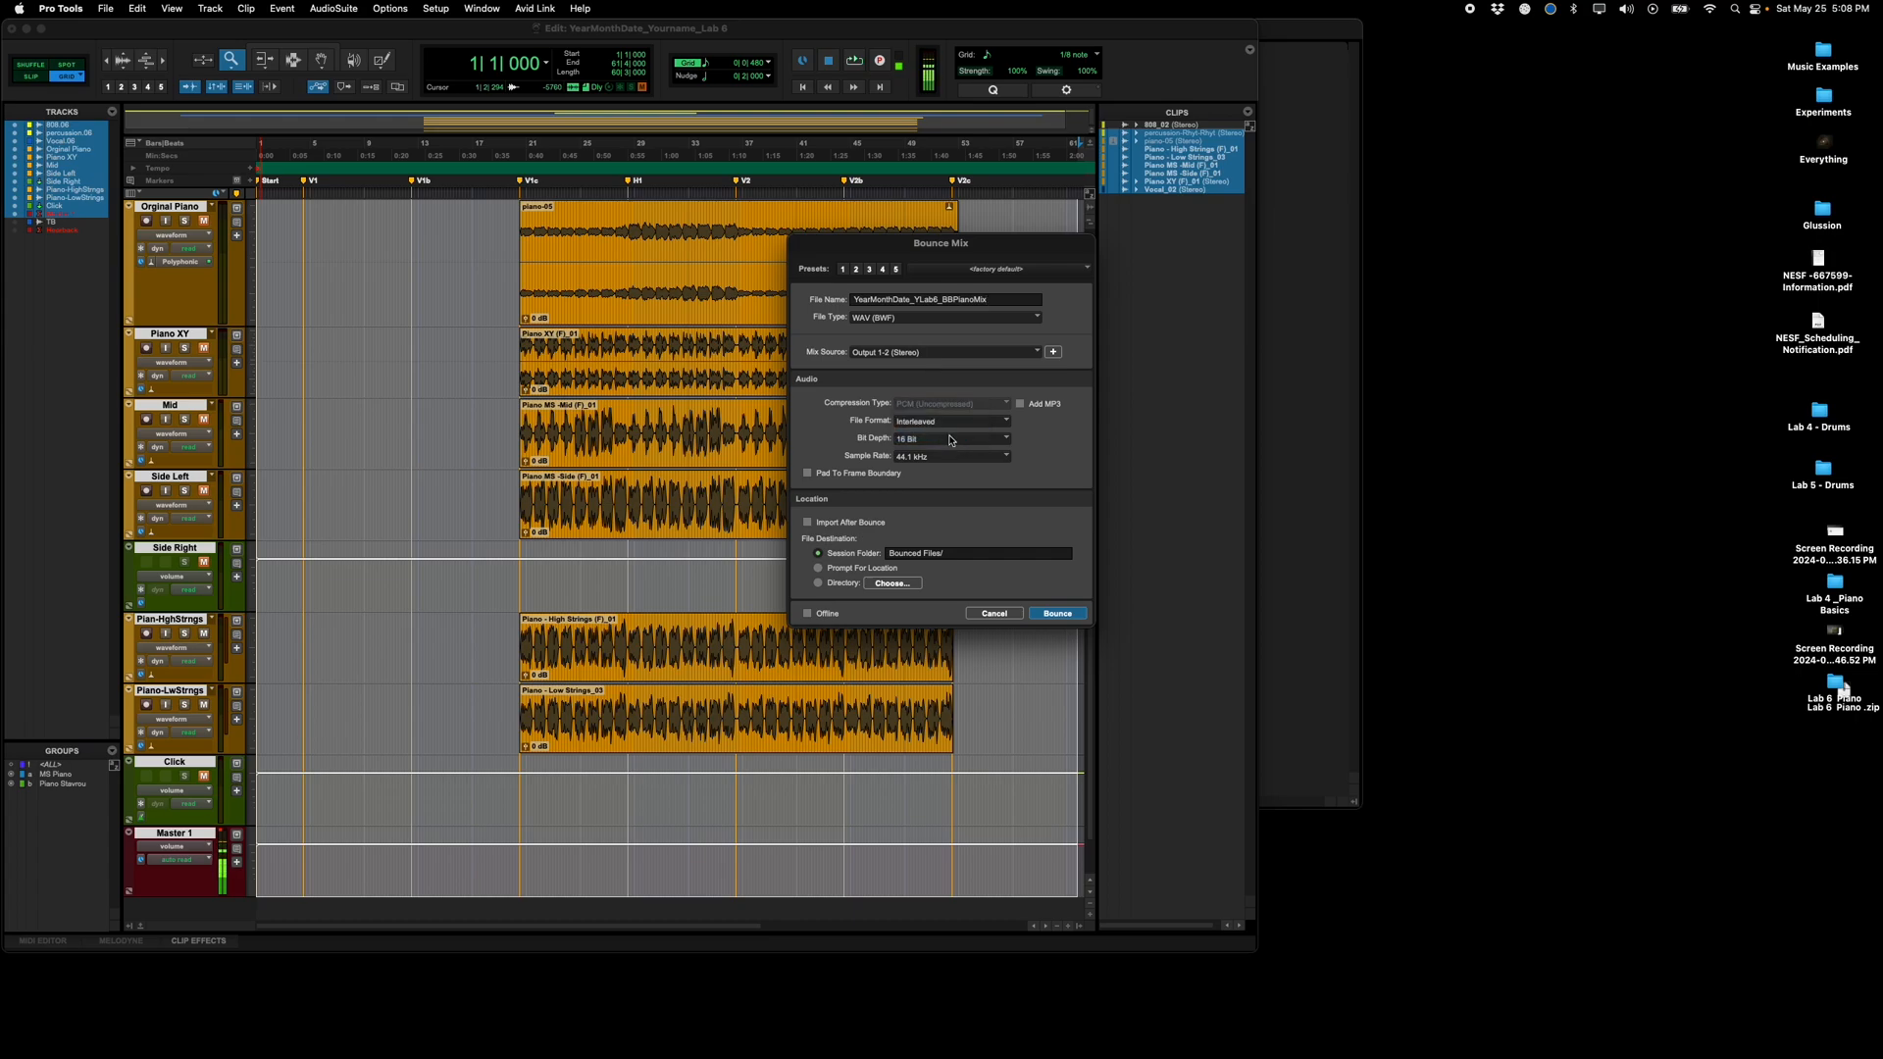
{"action": "left_click", "coordinate": [952, 440]}
{"action": "left_click", "coordinate": [947, 449]}
Step: Choose the Bounced Files folder inside the desktop's Lab 6 Piano folder as the destination and bounce the mix
{"action": "left_click", "coordinate": [891, 583]}
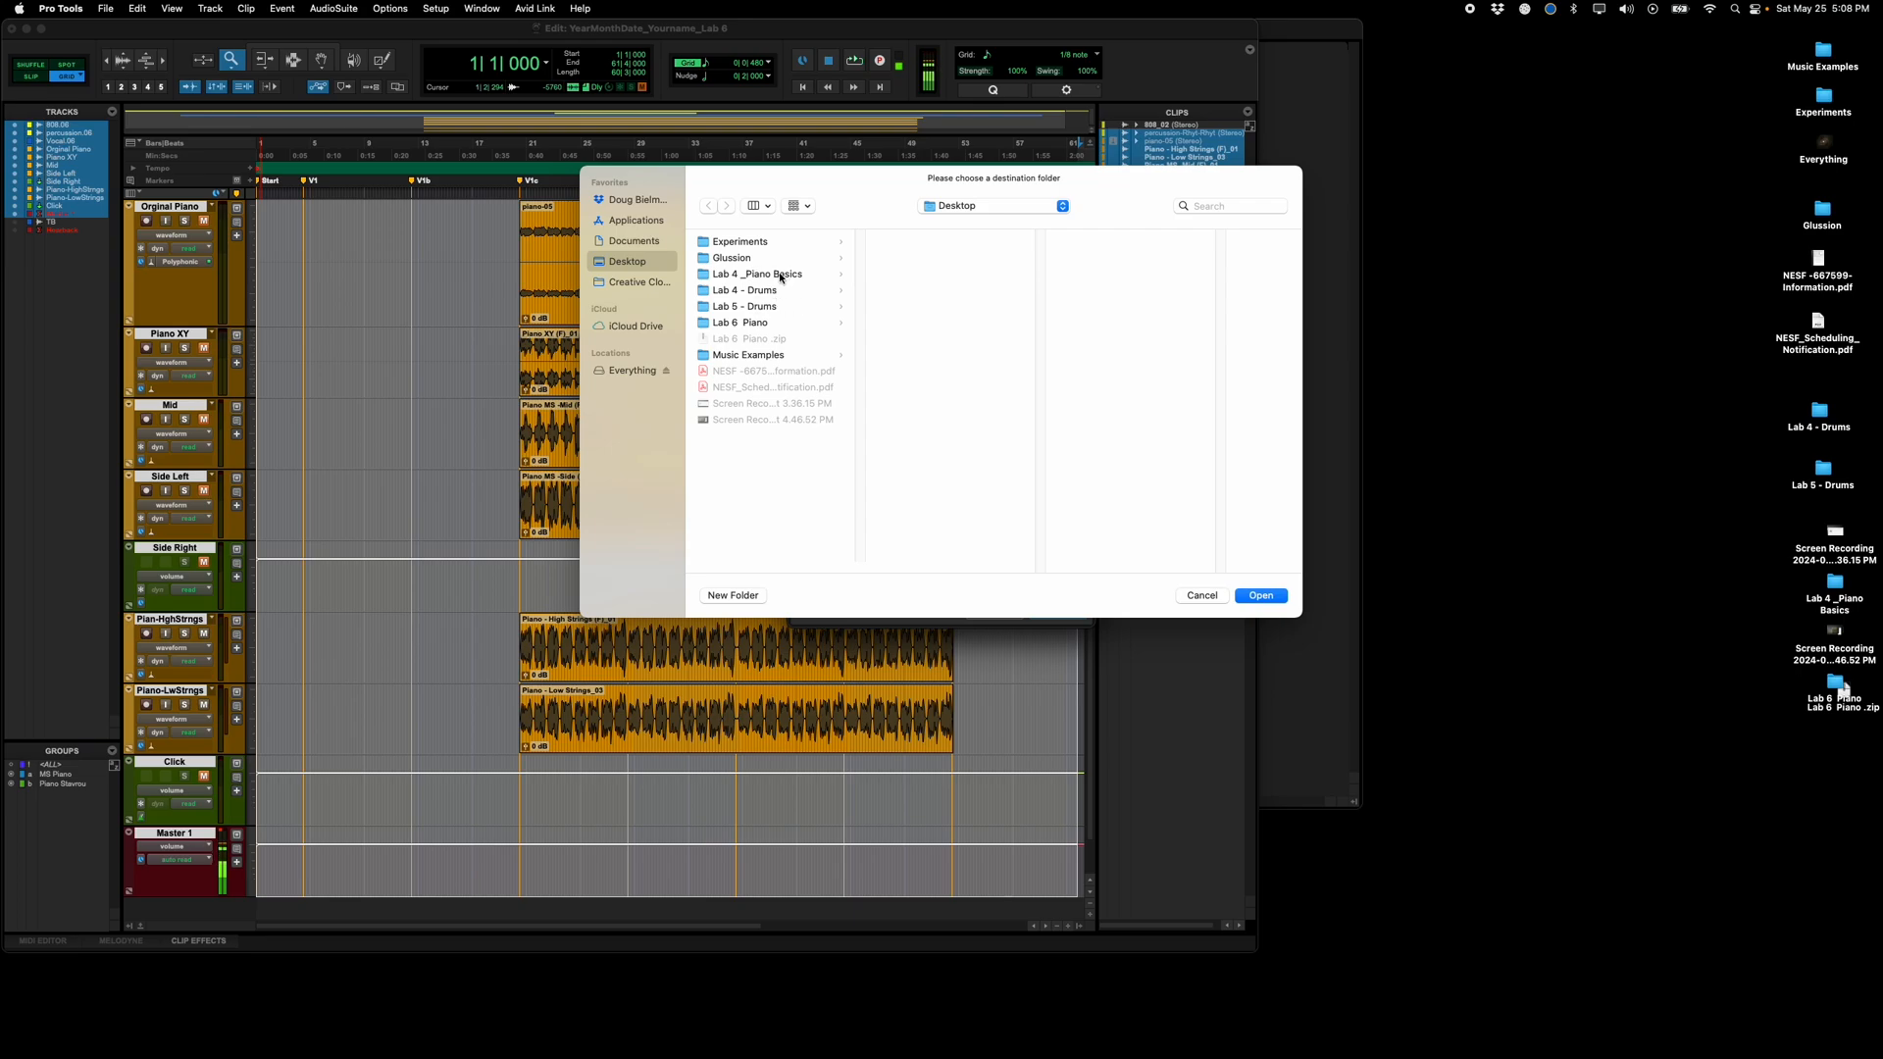
{"action": "left_click", "coordinate": [768, 325]}
{"action": "left_click", "coordinate": [935, 261]}
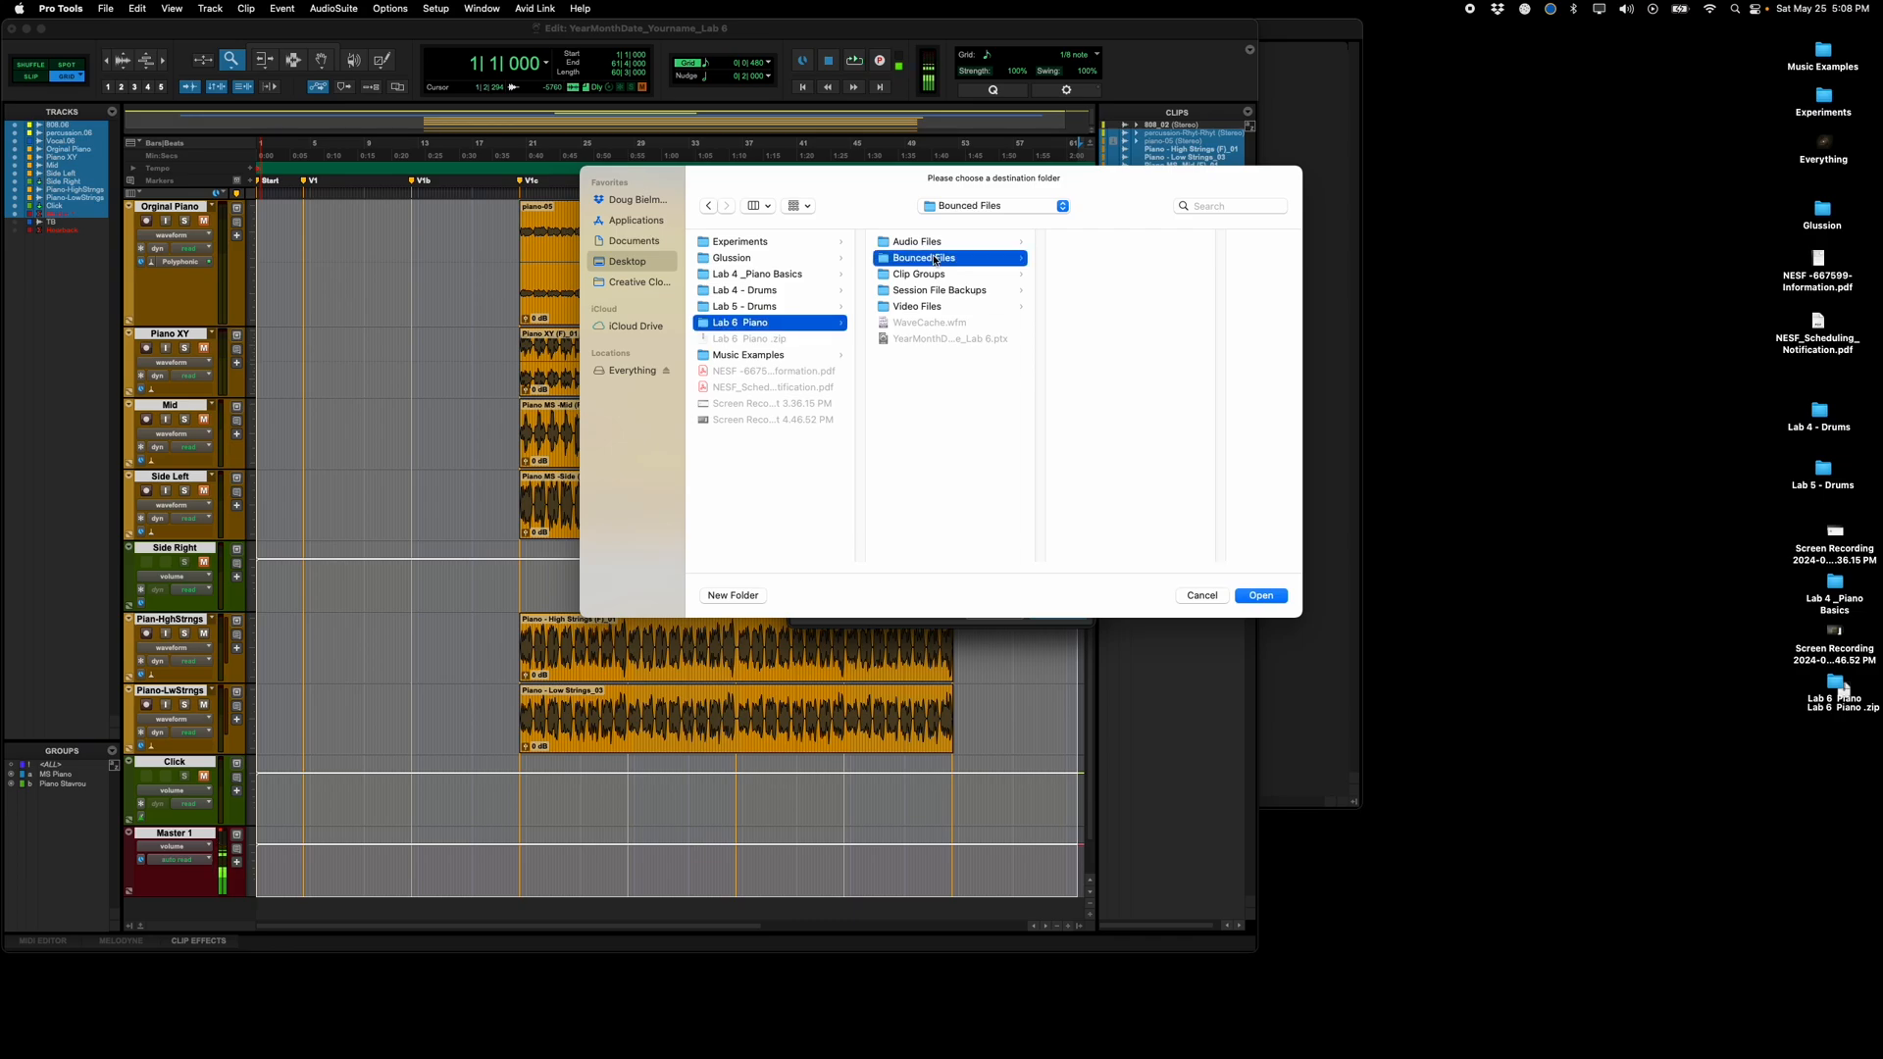
{"action": "left_click", "coordinate": [1262, 597]}
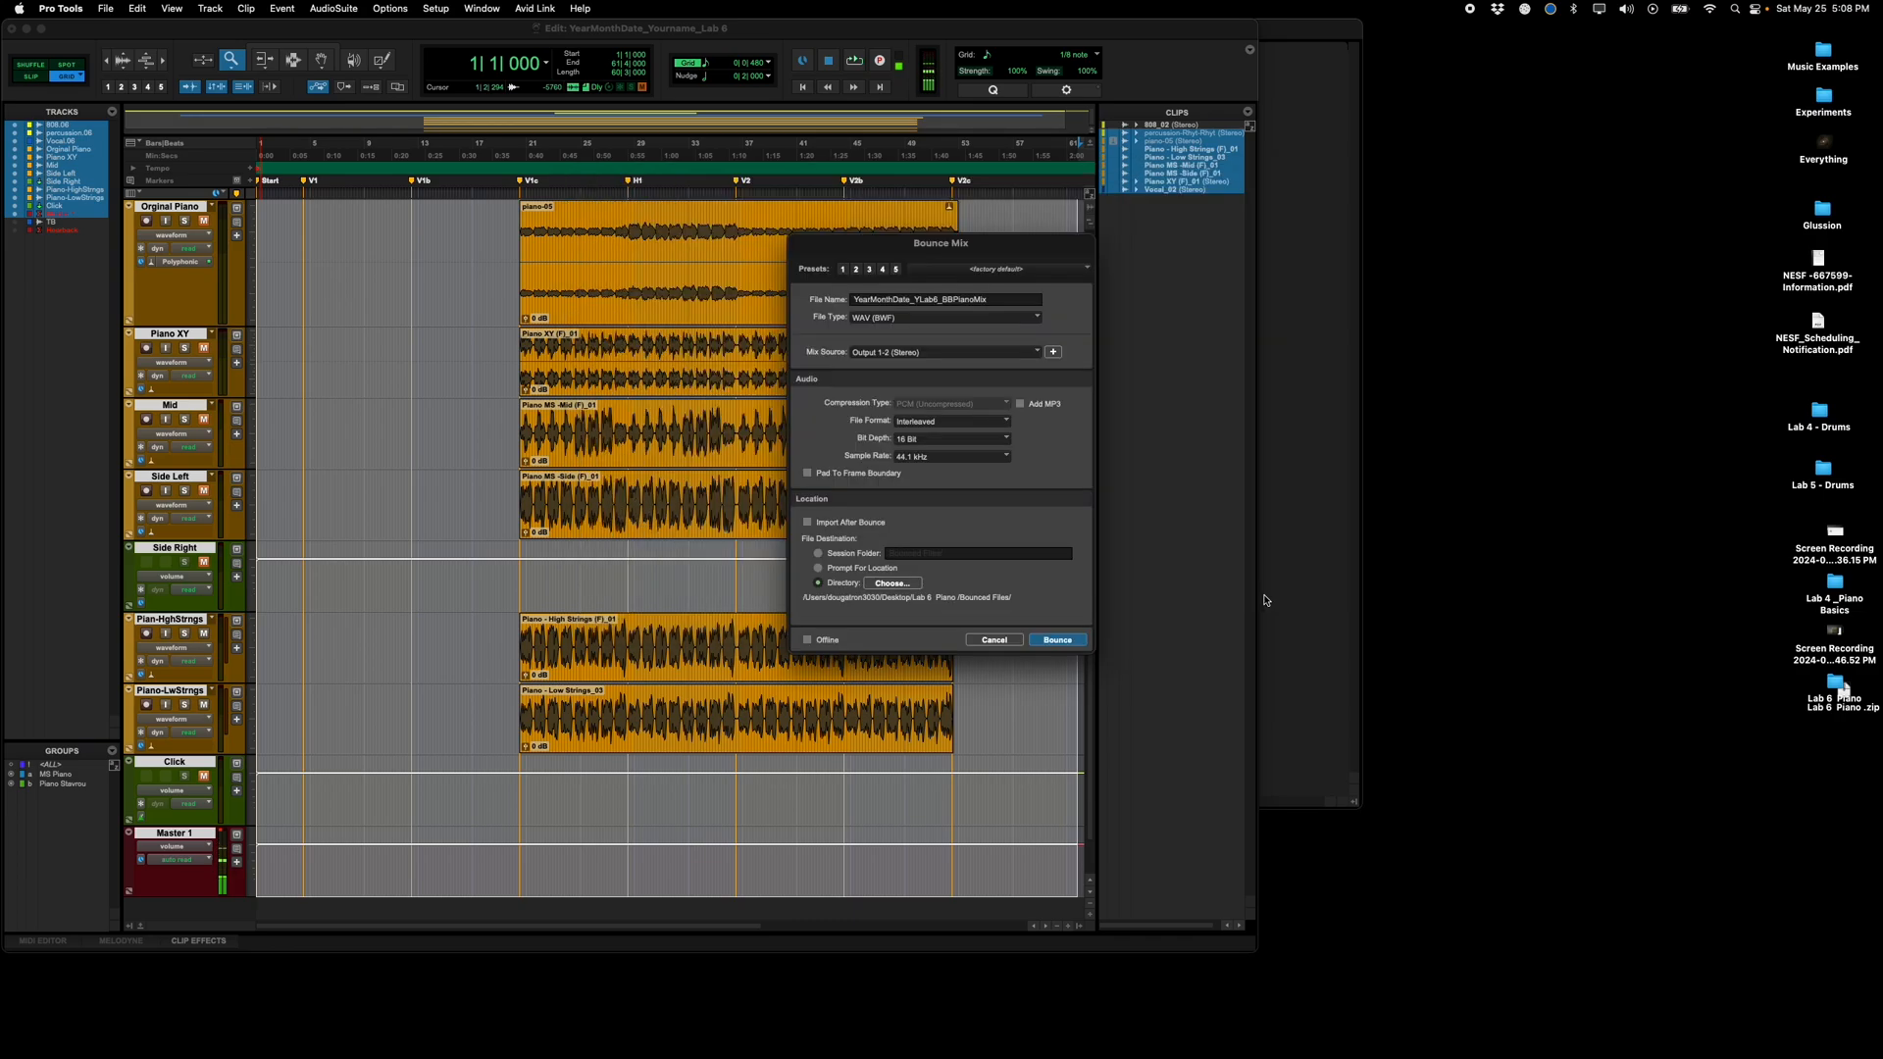
{"action": "left_click", "coordinate": [1058, 640]}
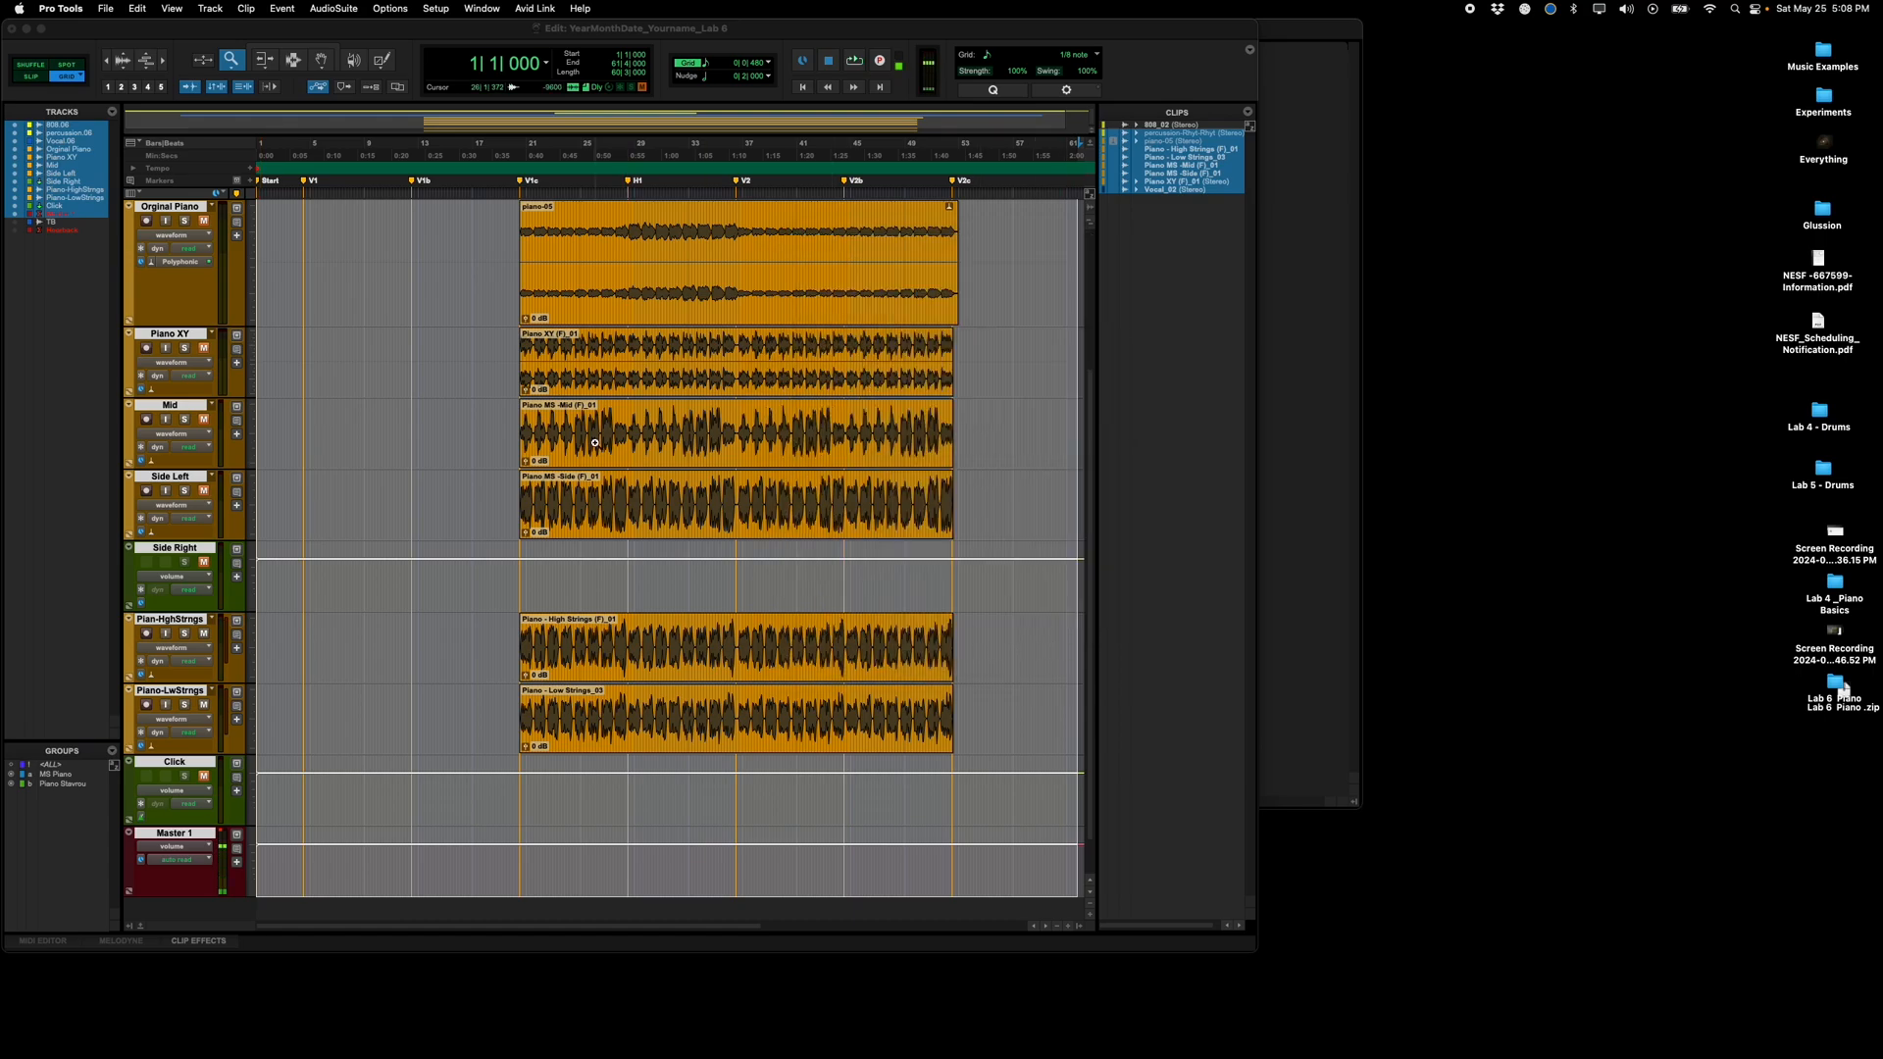
Step: Check the required mix names in the lab instructions, review the channel strips in the Mix window, and return to the Edit window
{"action": "key", "text": "super+Tab"}
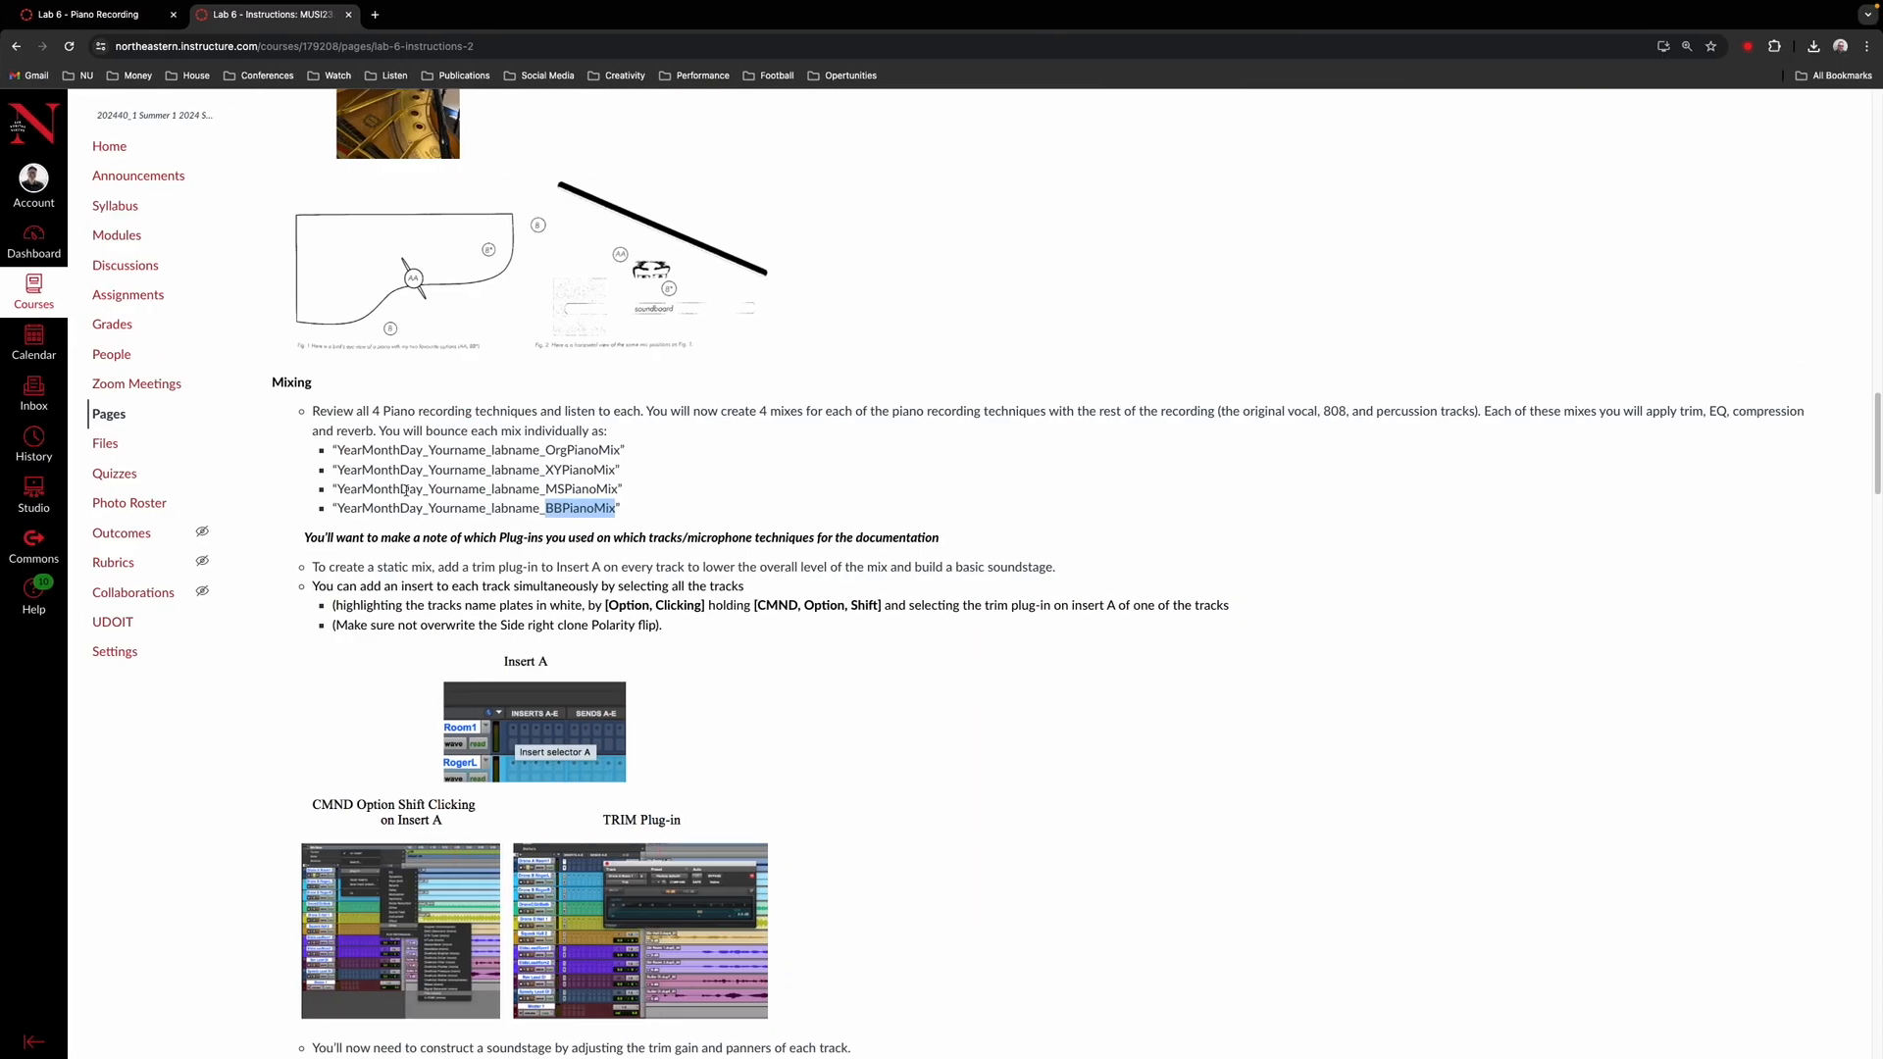
{"action": "key", "text": "super+Tab"}
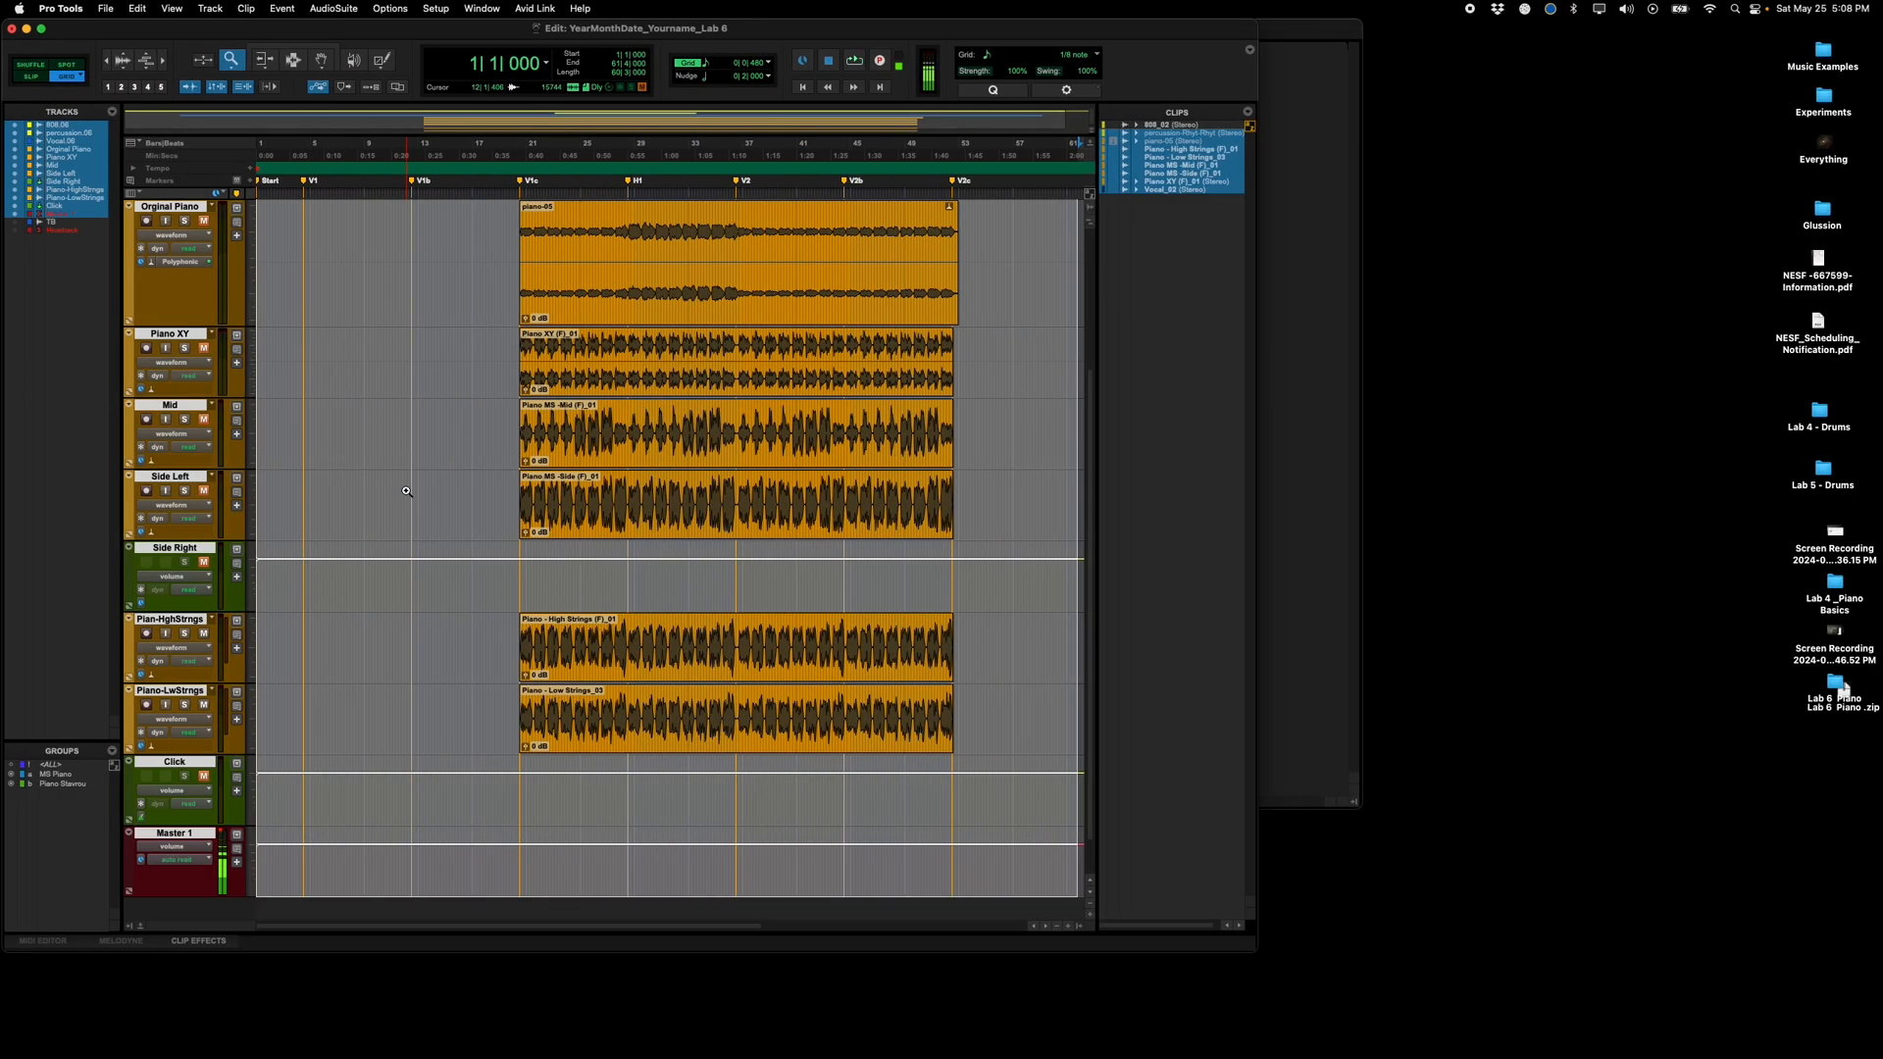
{"action": "key", "text": "super+equal"}
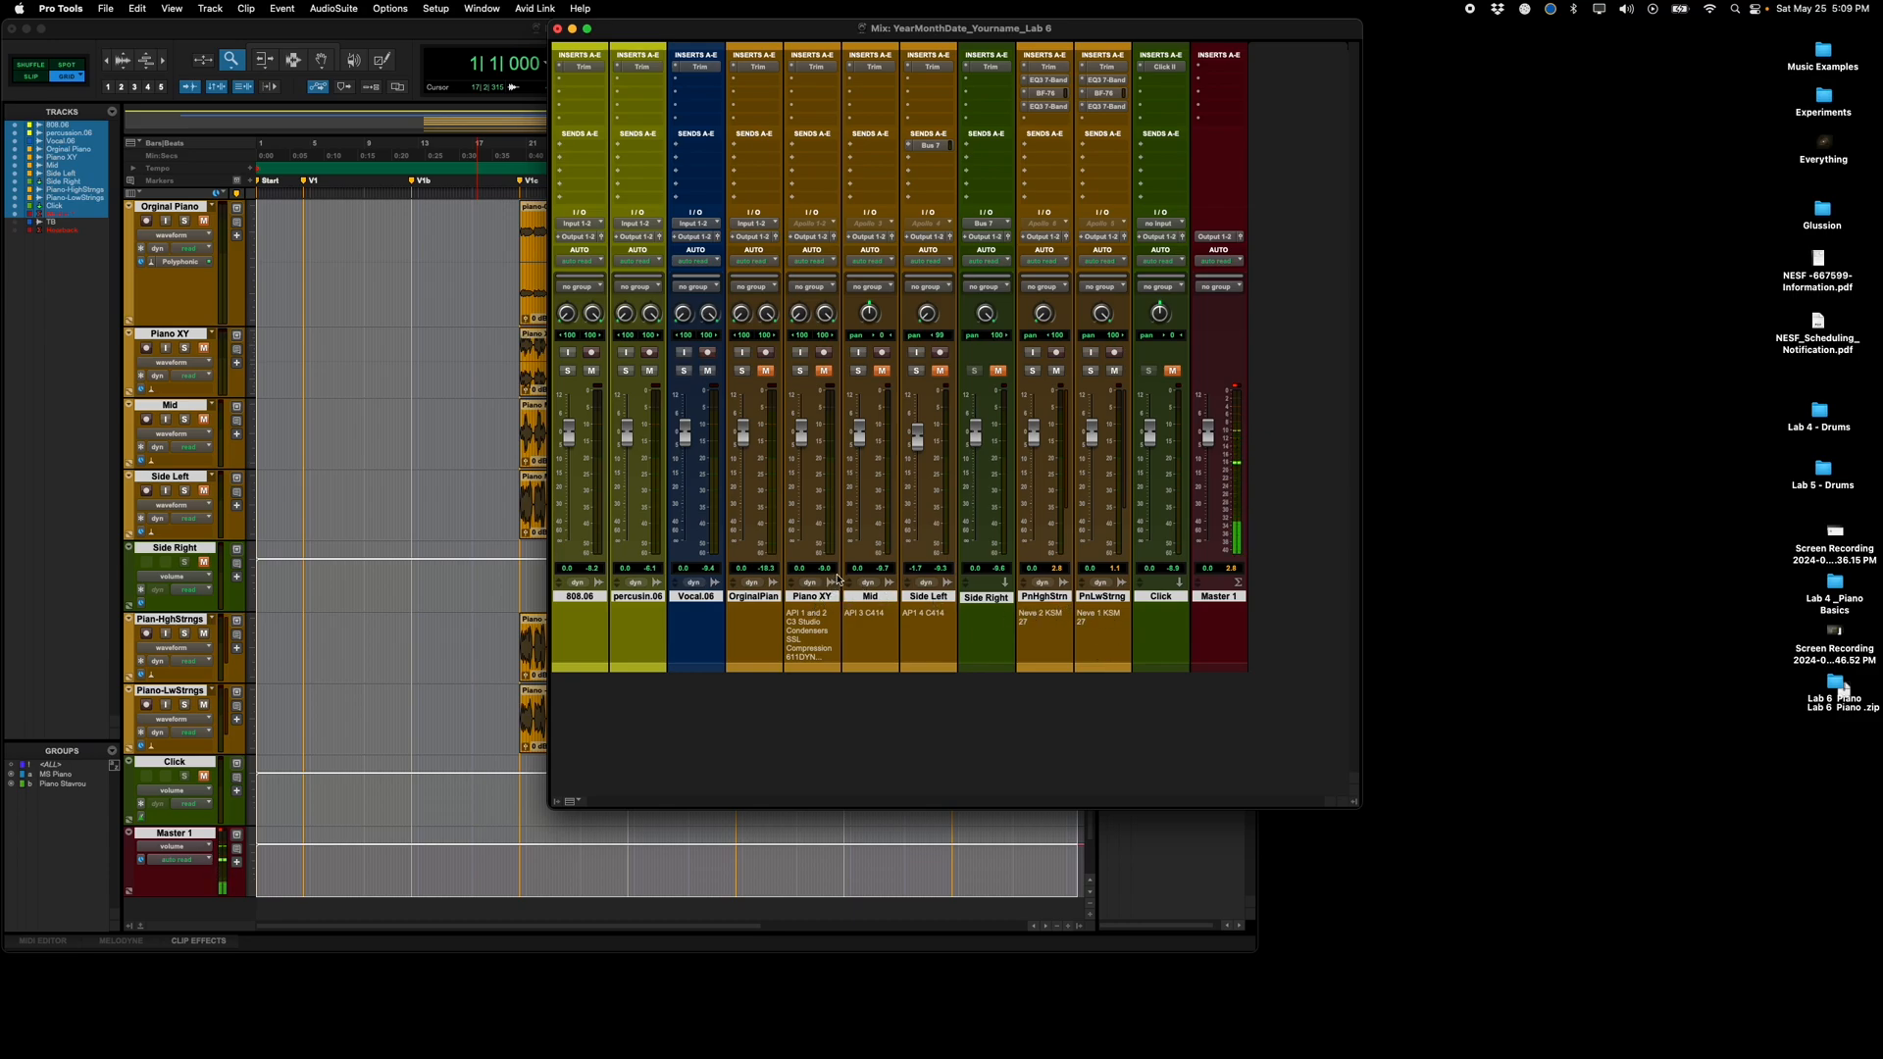
{"action": "left_click", "coordinate": [432, 36]}
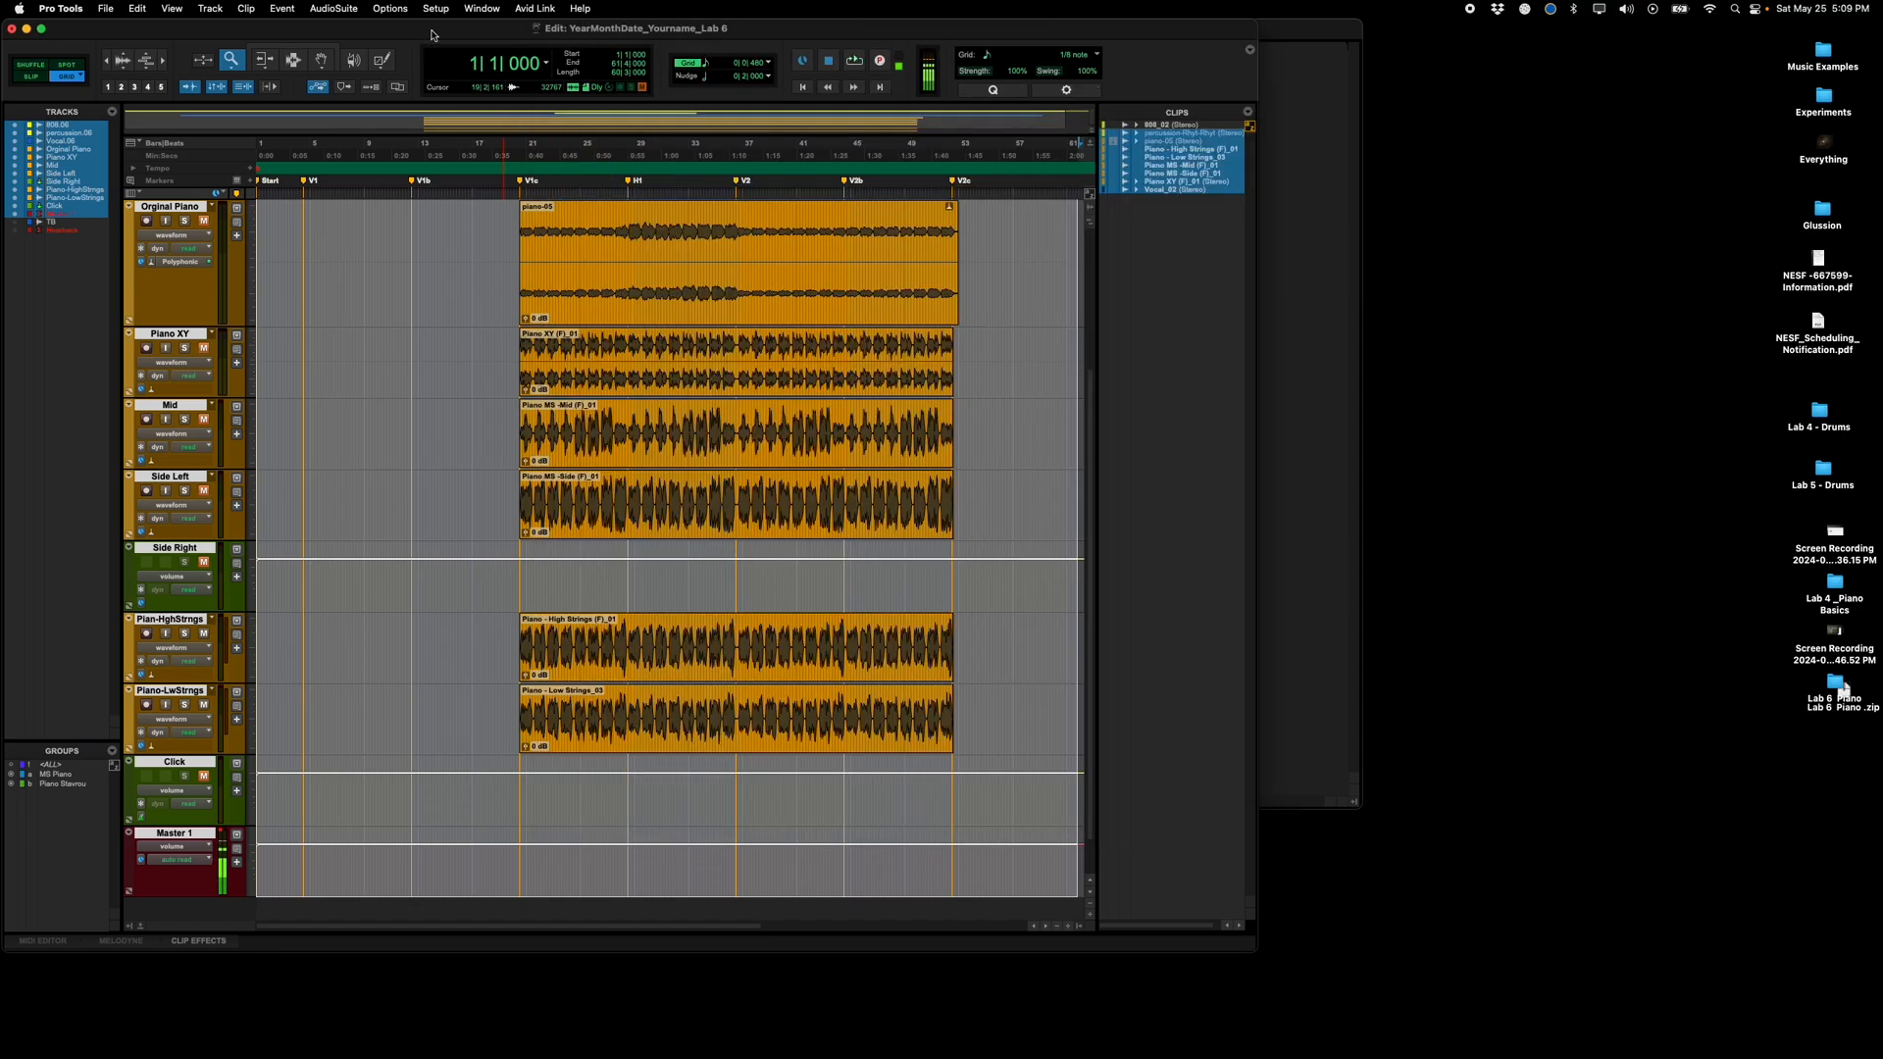
Step: In Finder, open Lab 6 Piano's Bounced Files folder and widen the window to check the bounced file's full name
{"action": "double_click", "coordinate": [1836, 684]}
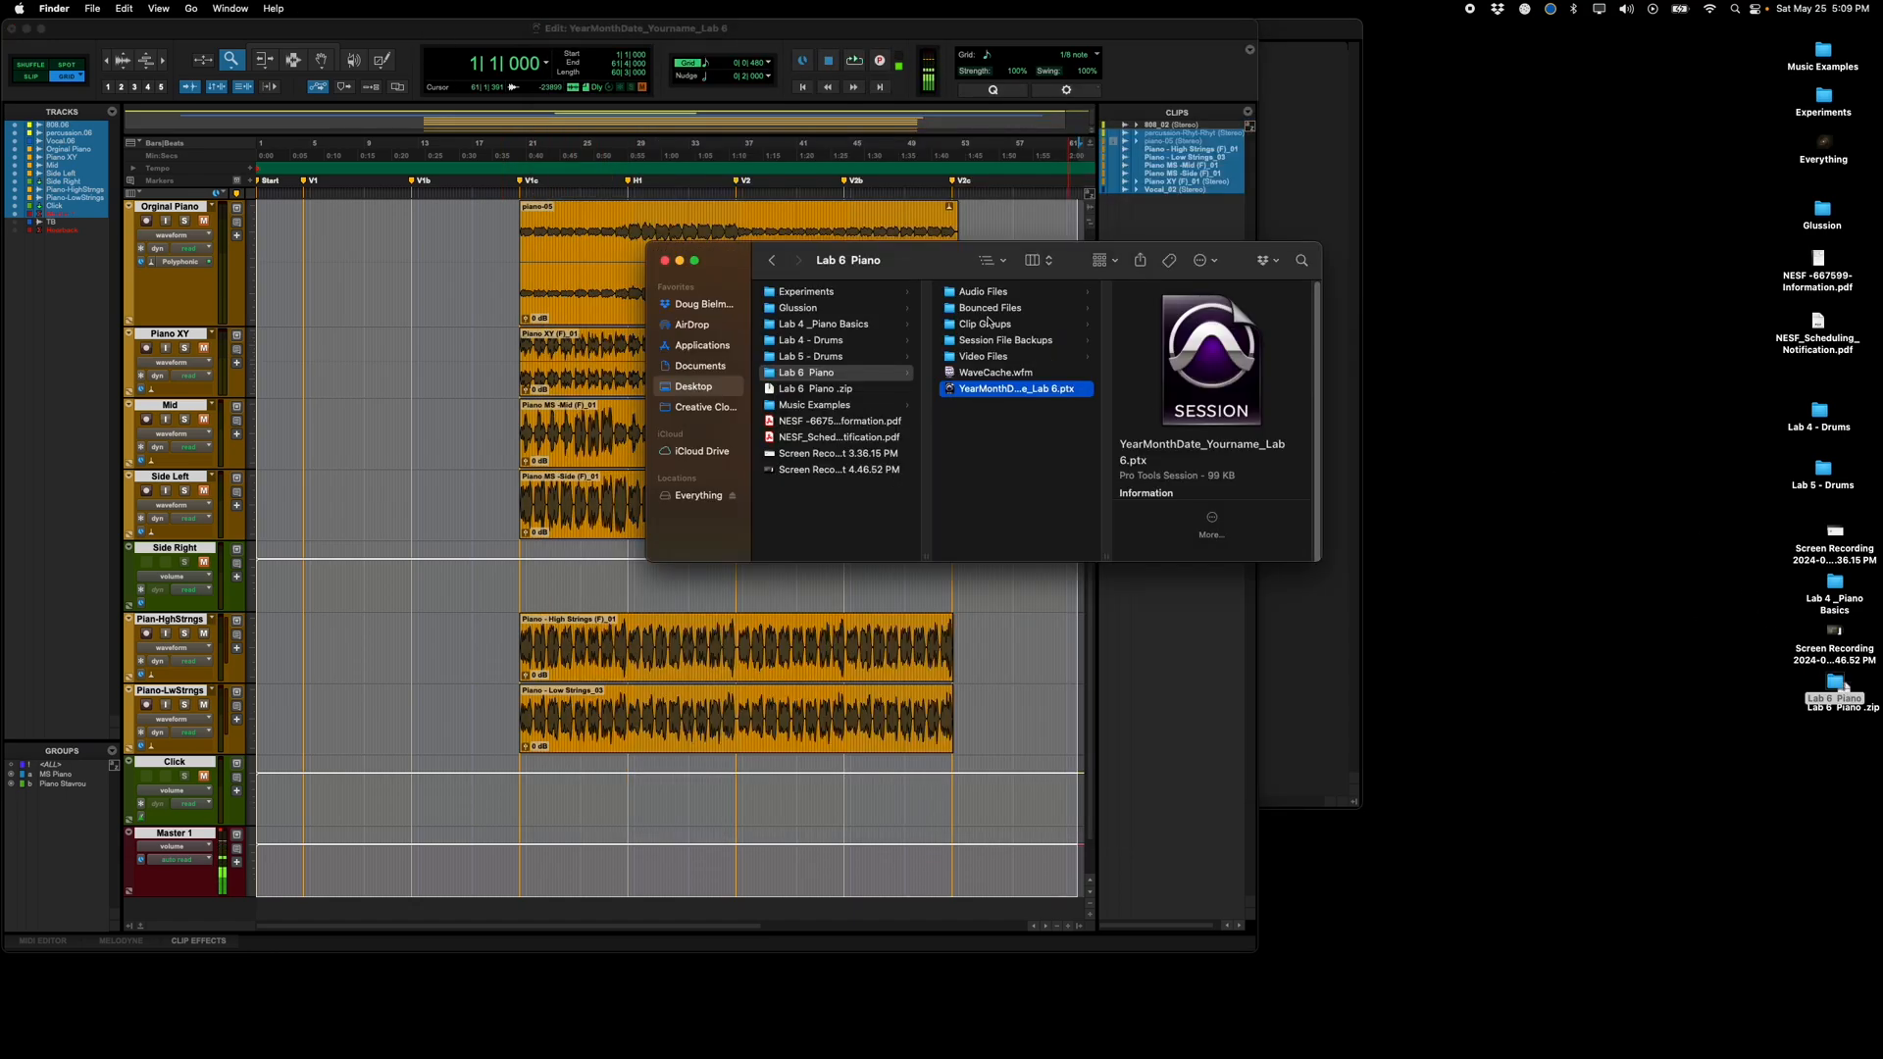
{"action": "left_click", "coordinate": [991, 309]}
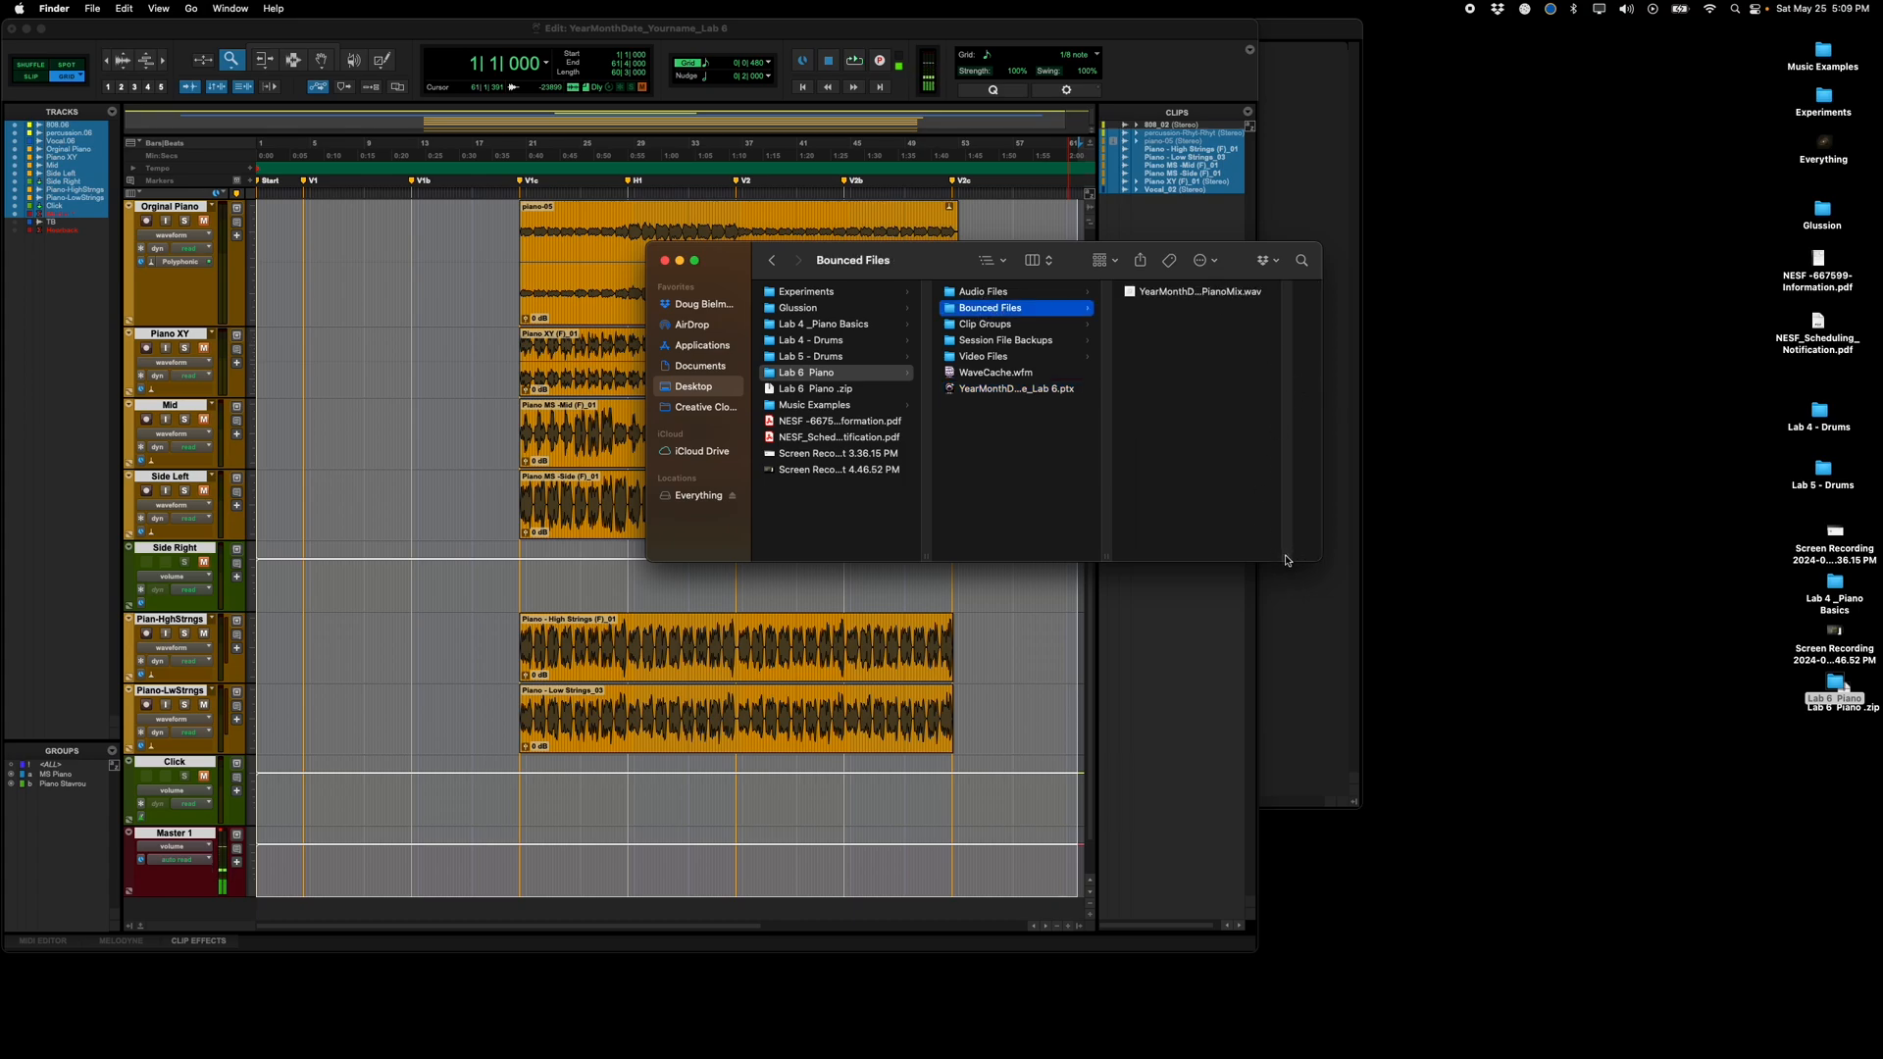
{"action": "left_click_drag", "start_coordinate": [1287, 560], "coordinate": [1390, 561]}
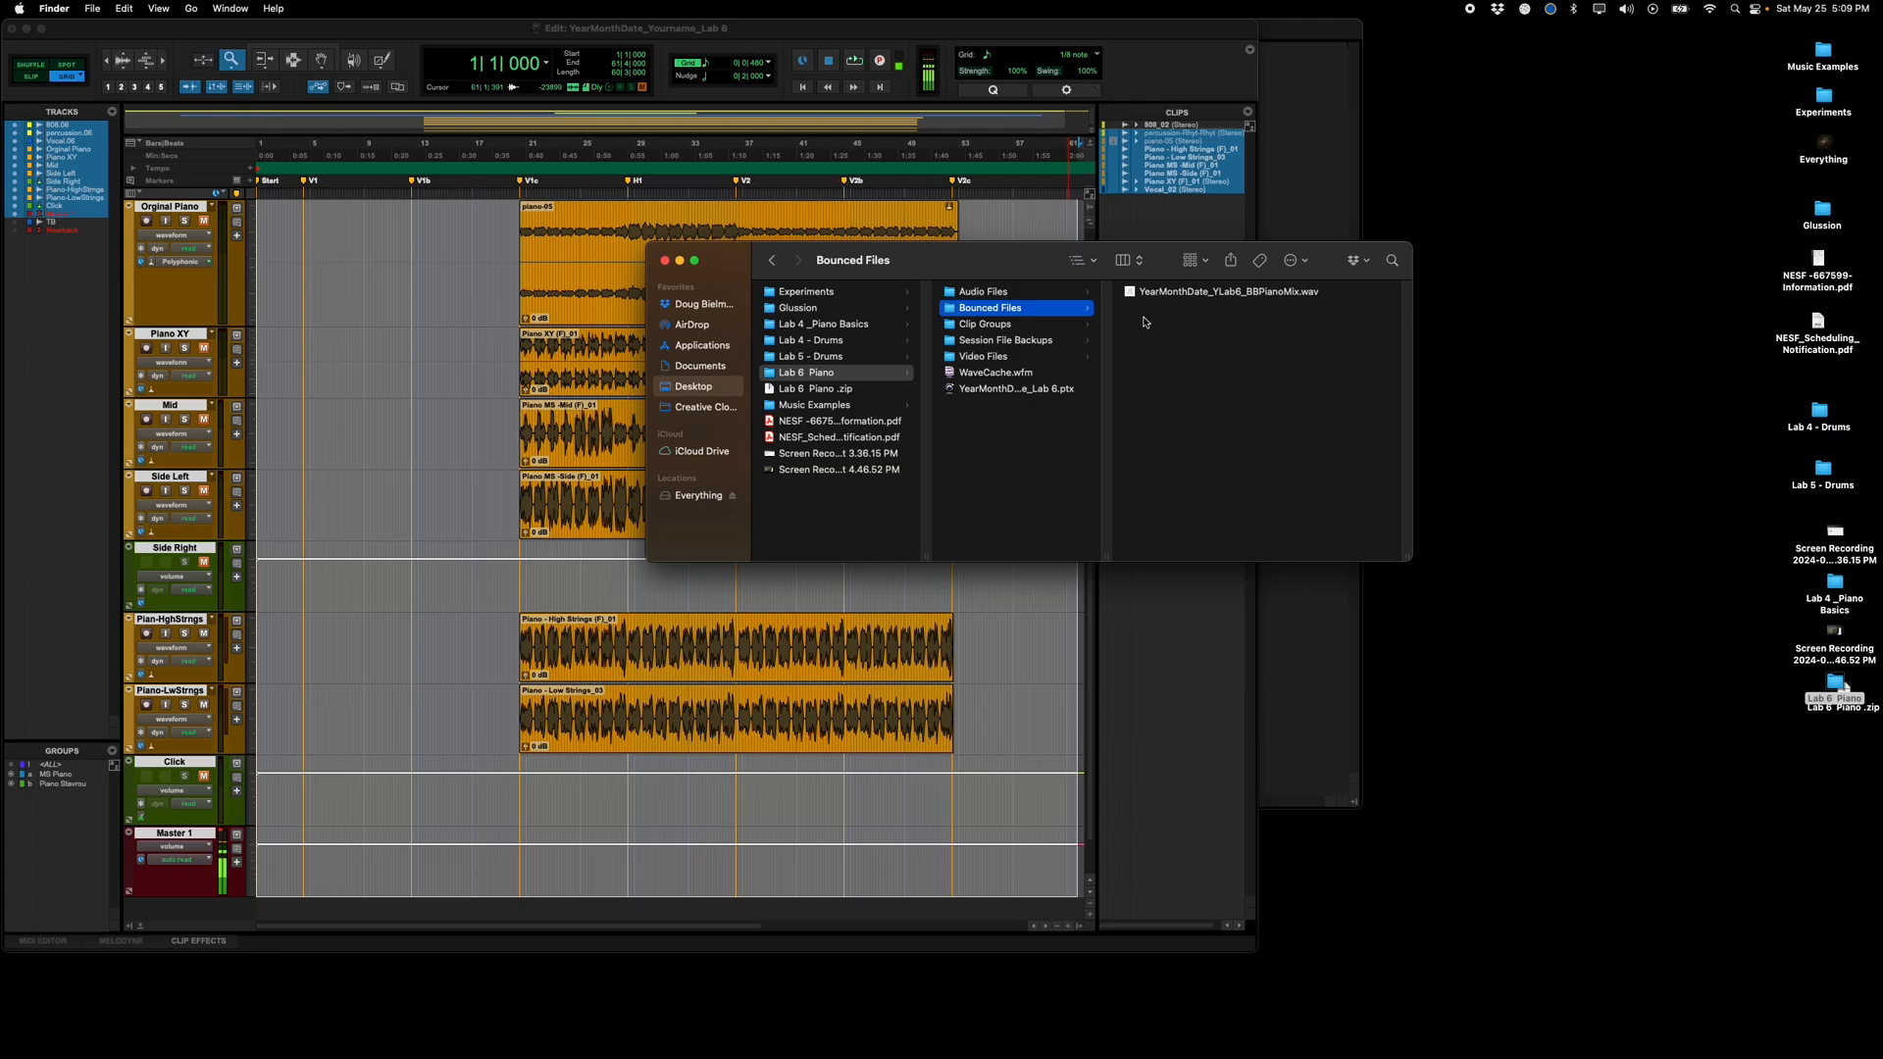
Step: Read the reverb, fade-out and bounce sections of the Lab 6 instructions in Chrome, and return to Pro Tools
{"action": "key", "text": "super+Tab"}
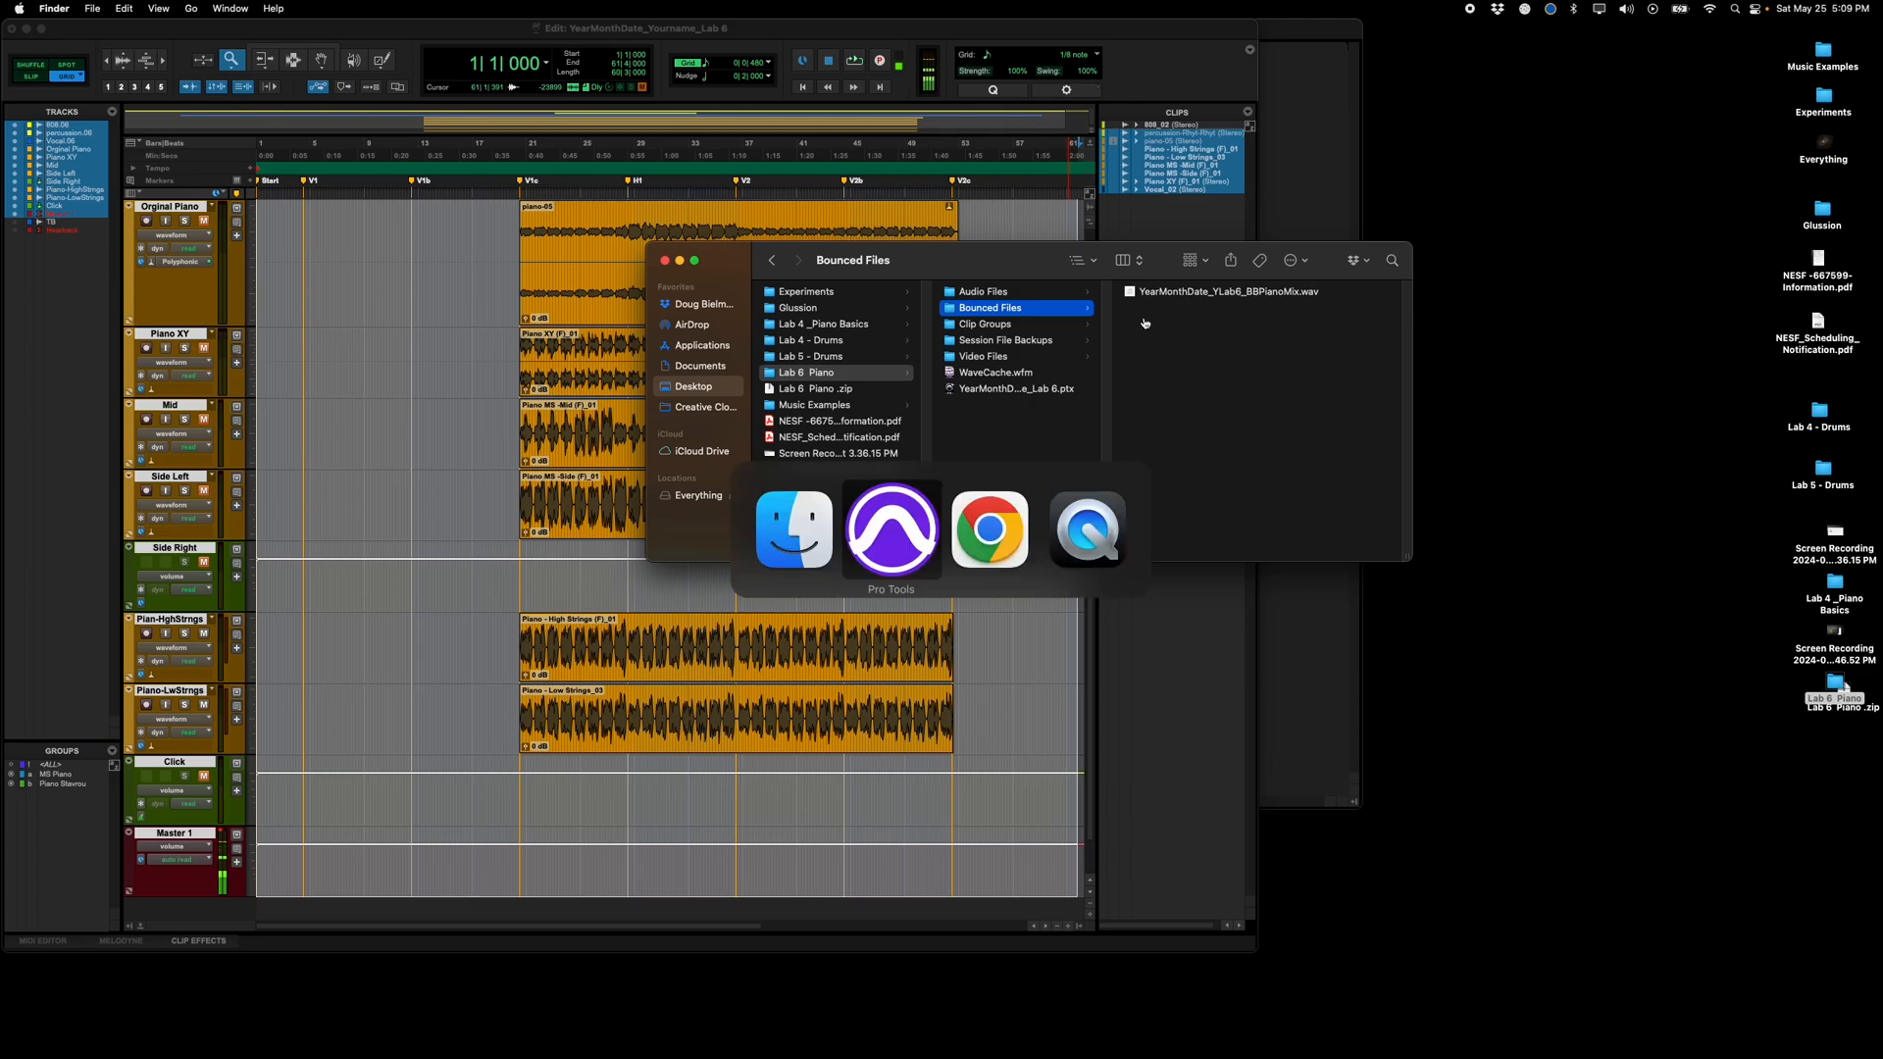
{"action": "key", "text": "super+Tab"}
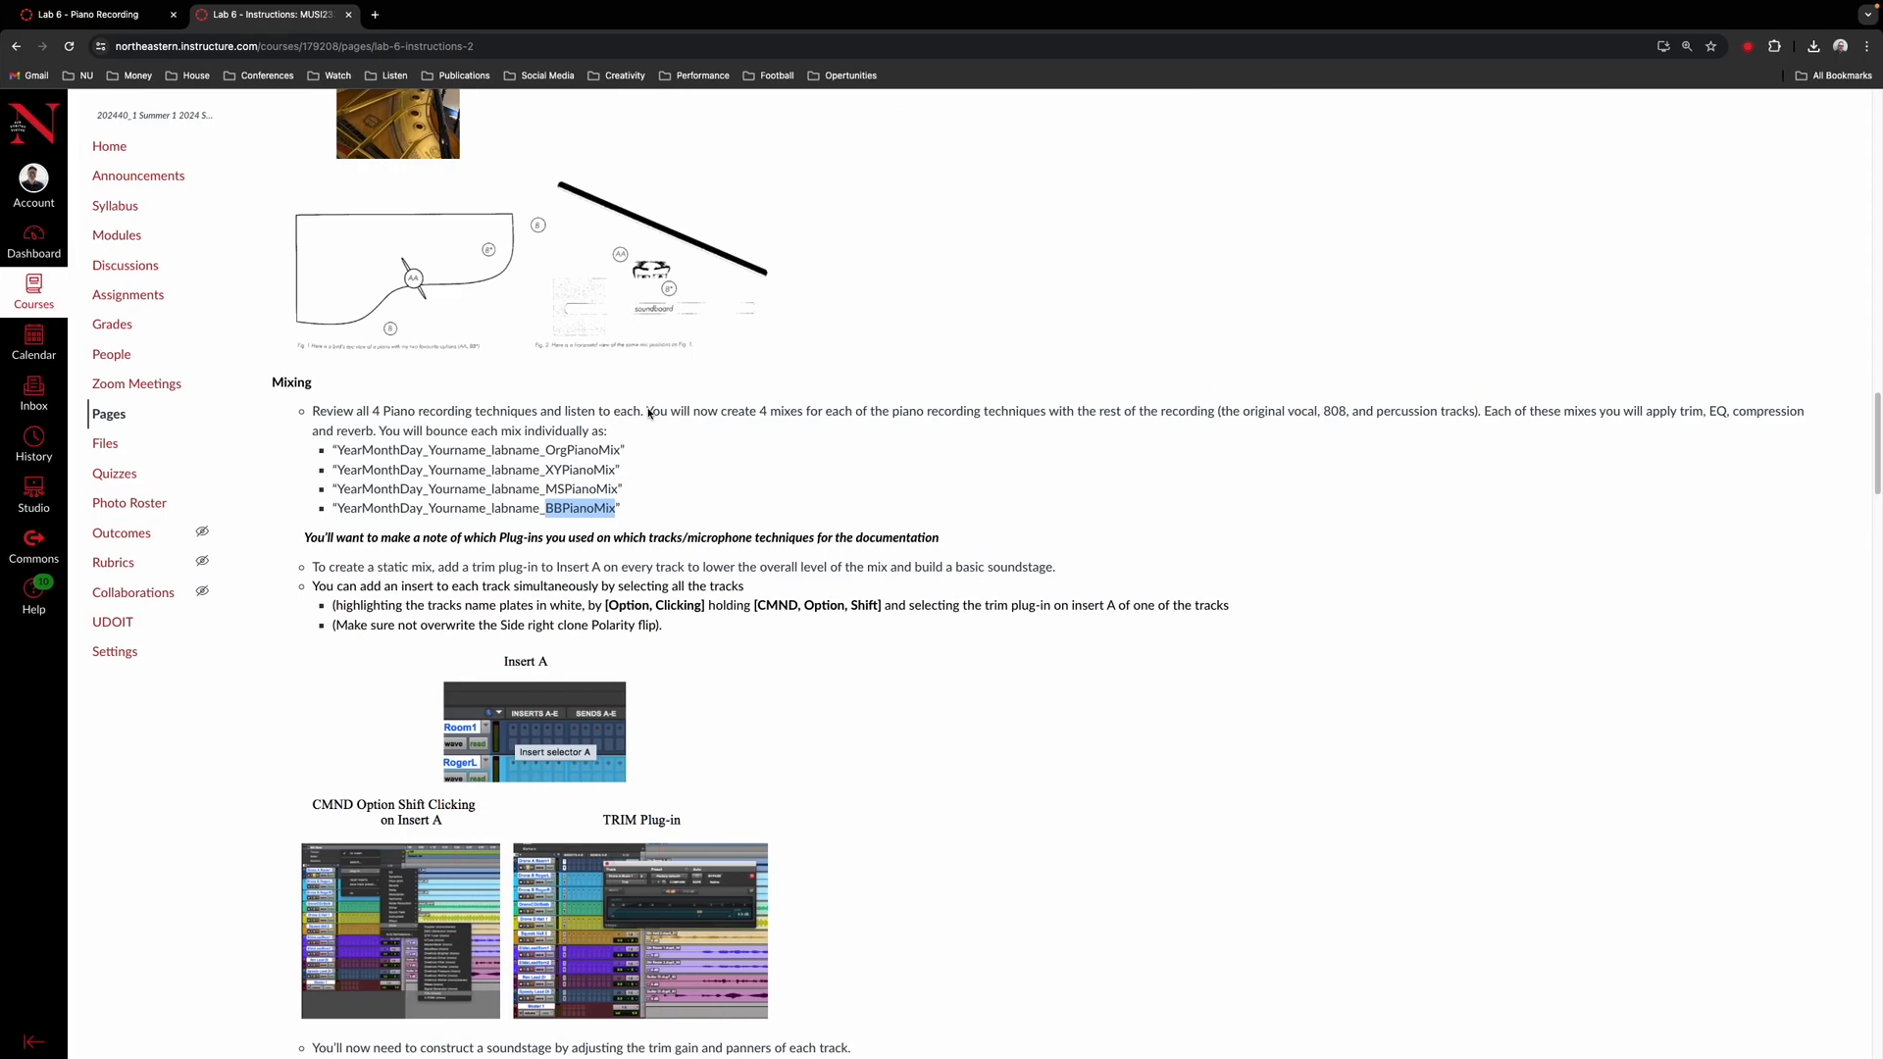
{"action": "scroll", "coordinate": [569, 431], "scroll_direction": "down", "scroll_amount": 20}
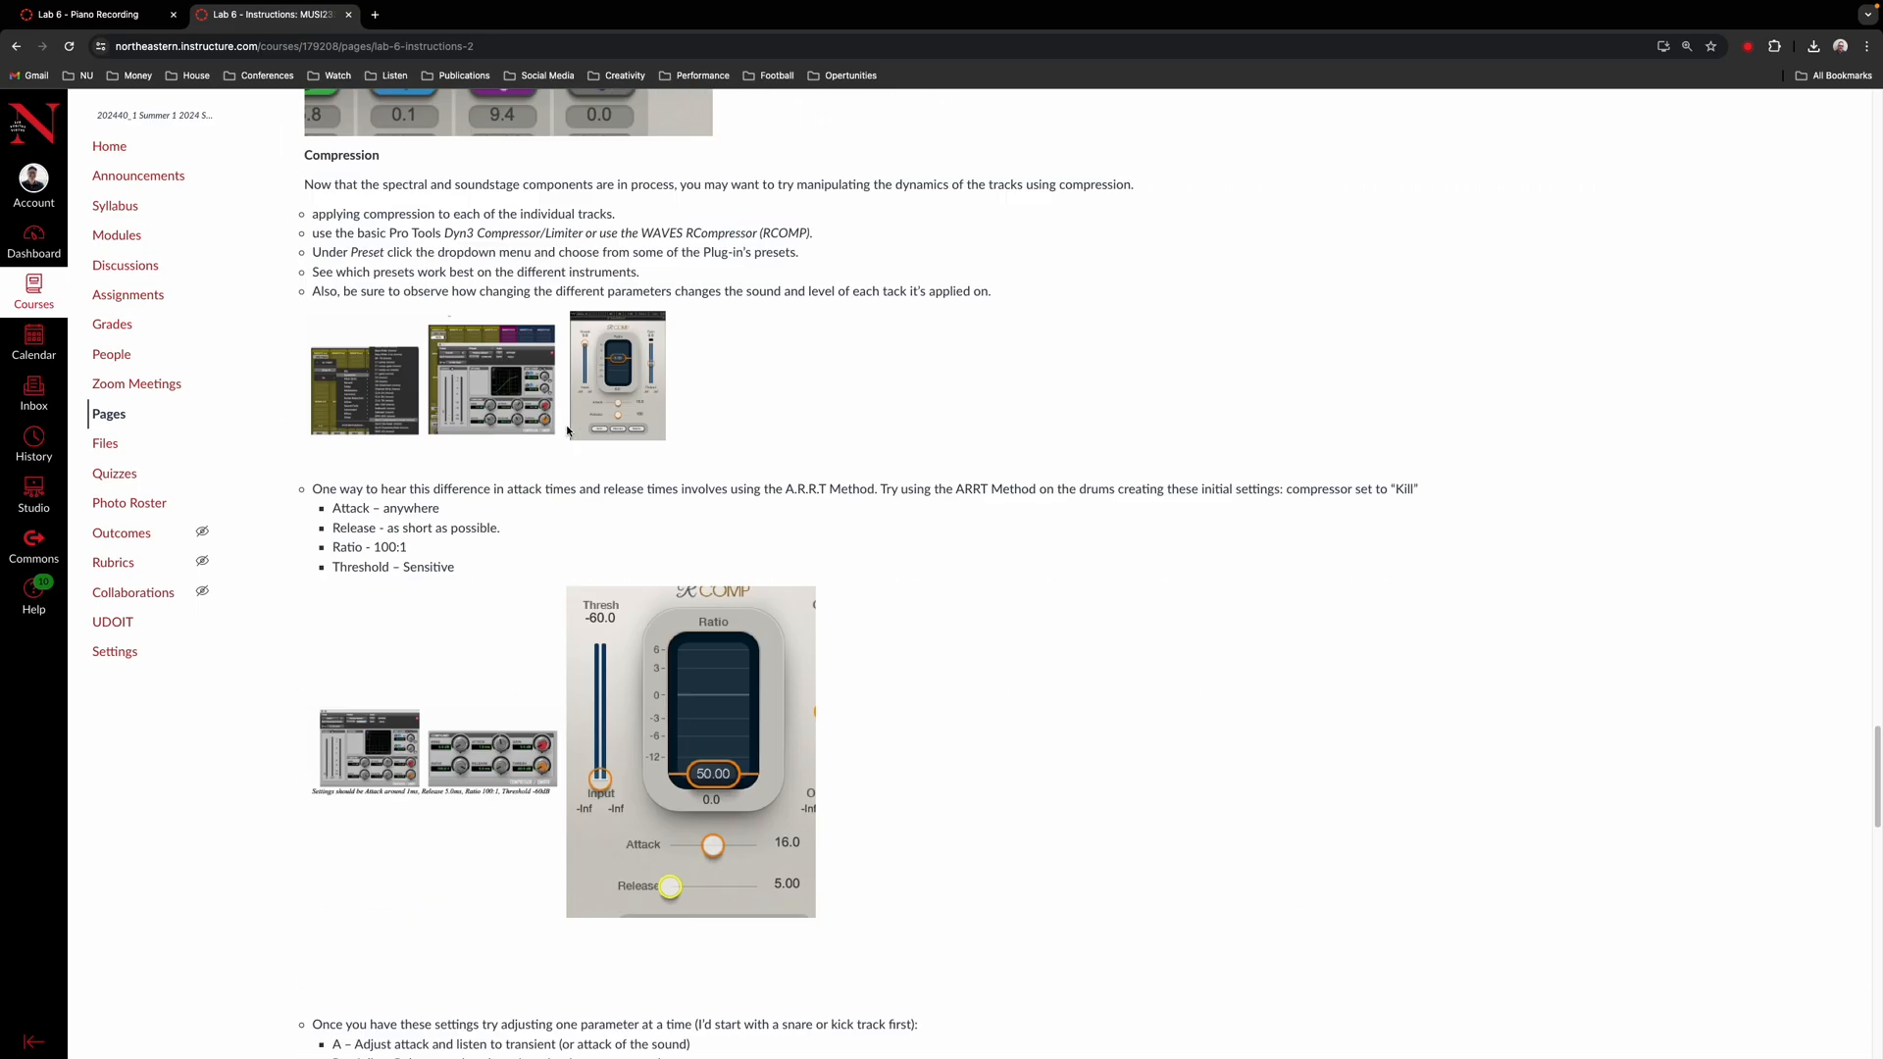
{"action": "scroll", "coordinate": [567, 430], "scroll_direction": "down", "scroll_amount": 20}
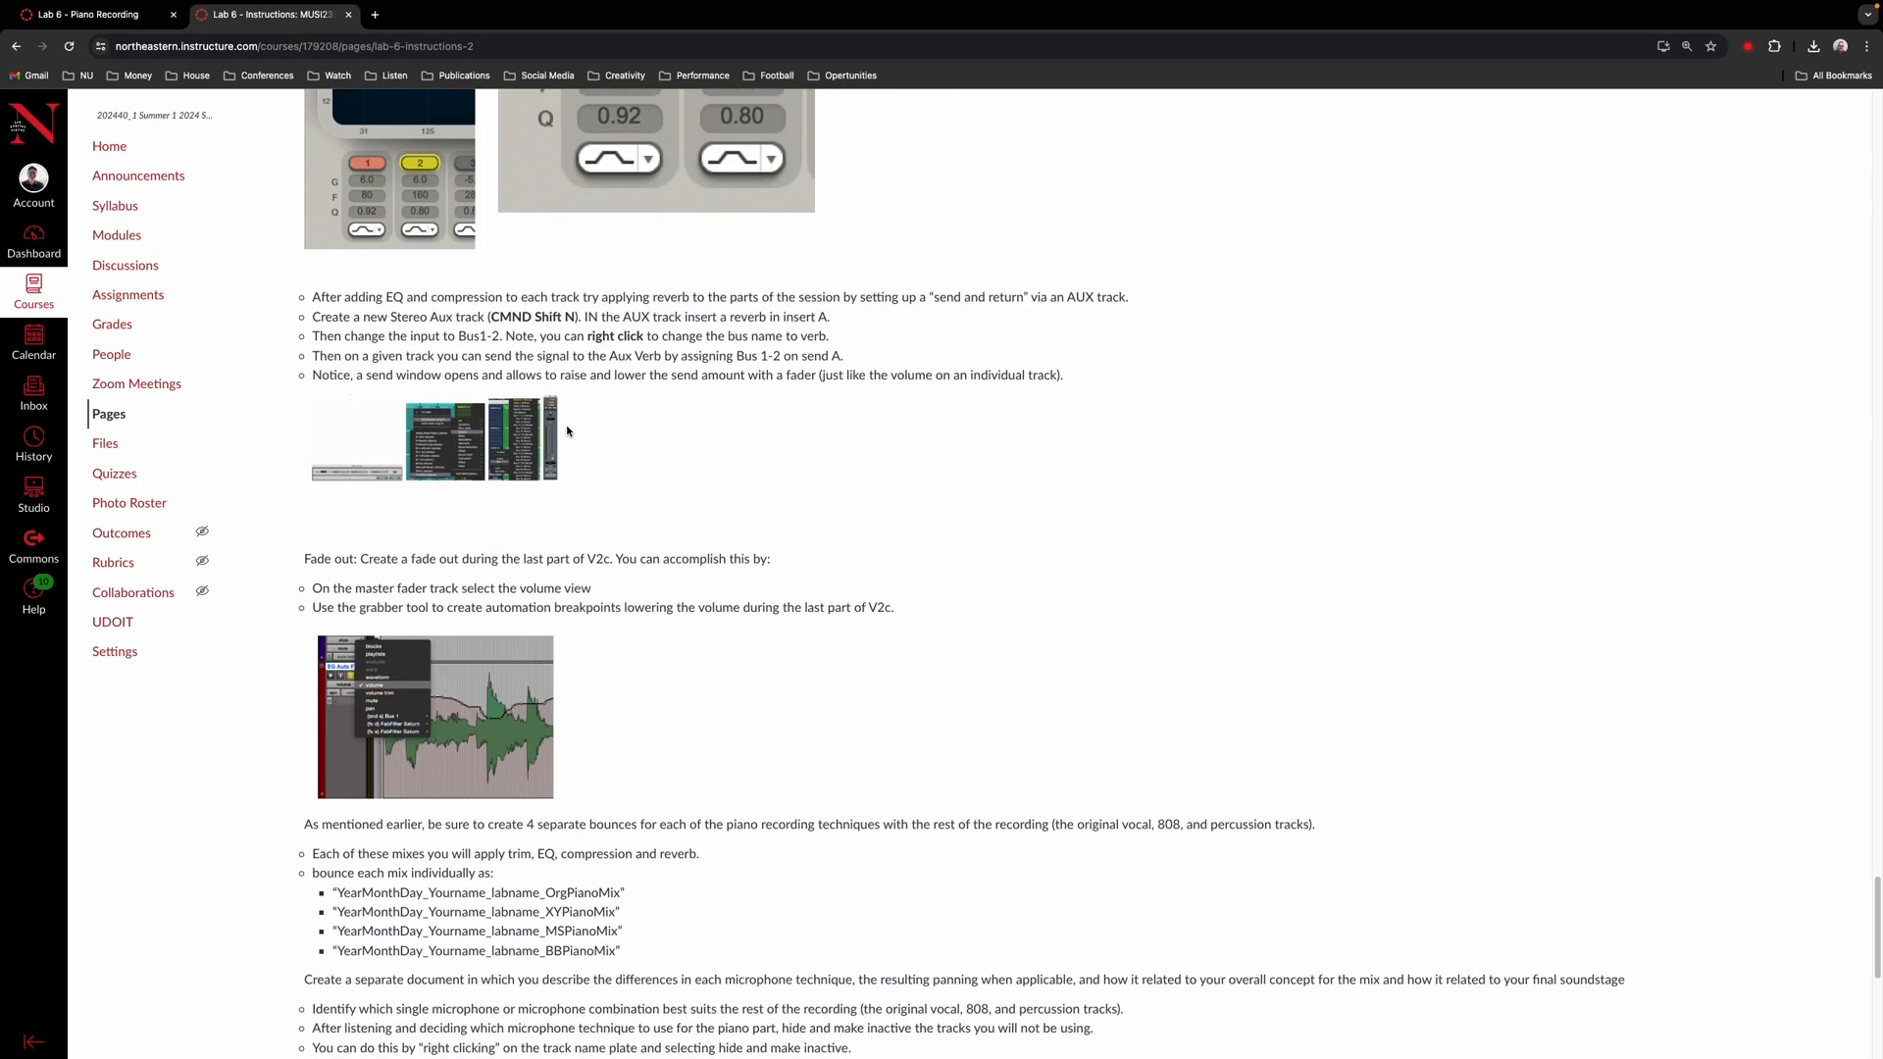
{"action": "scroll", "coordinate": [567, 430], "scroll_direction": "up", "scroll_amount": 2}
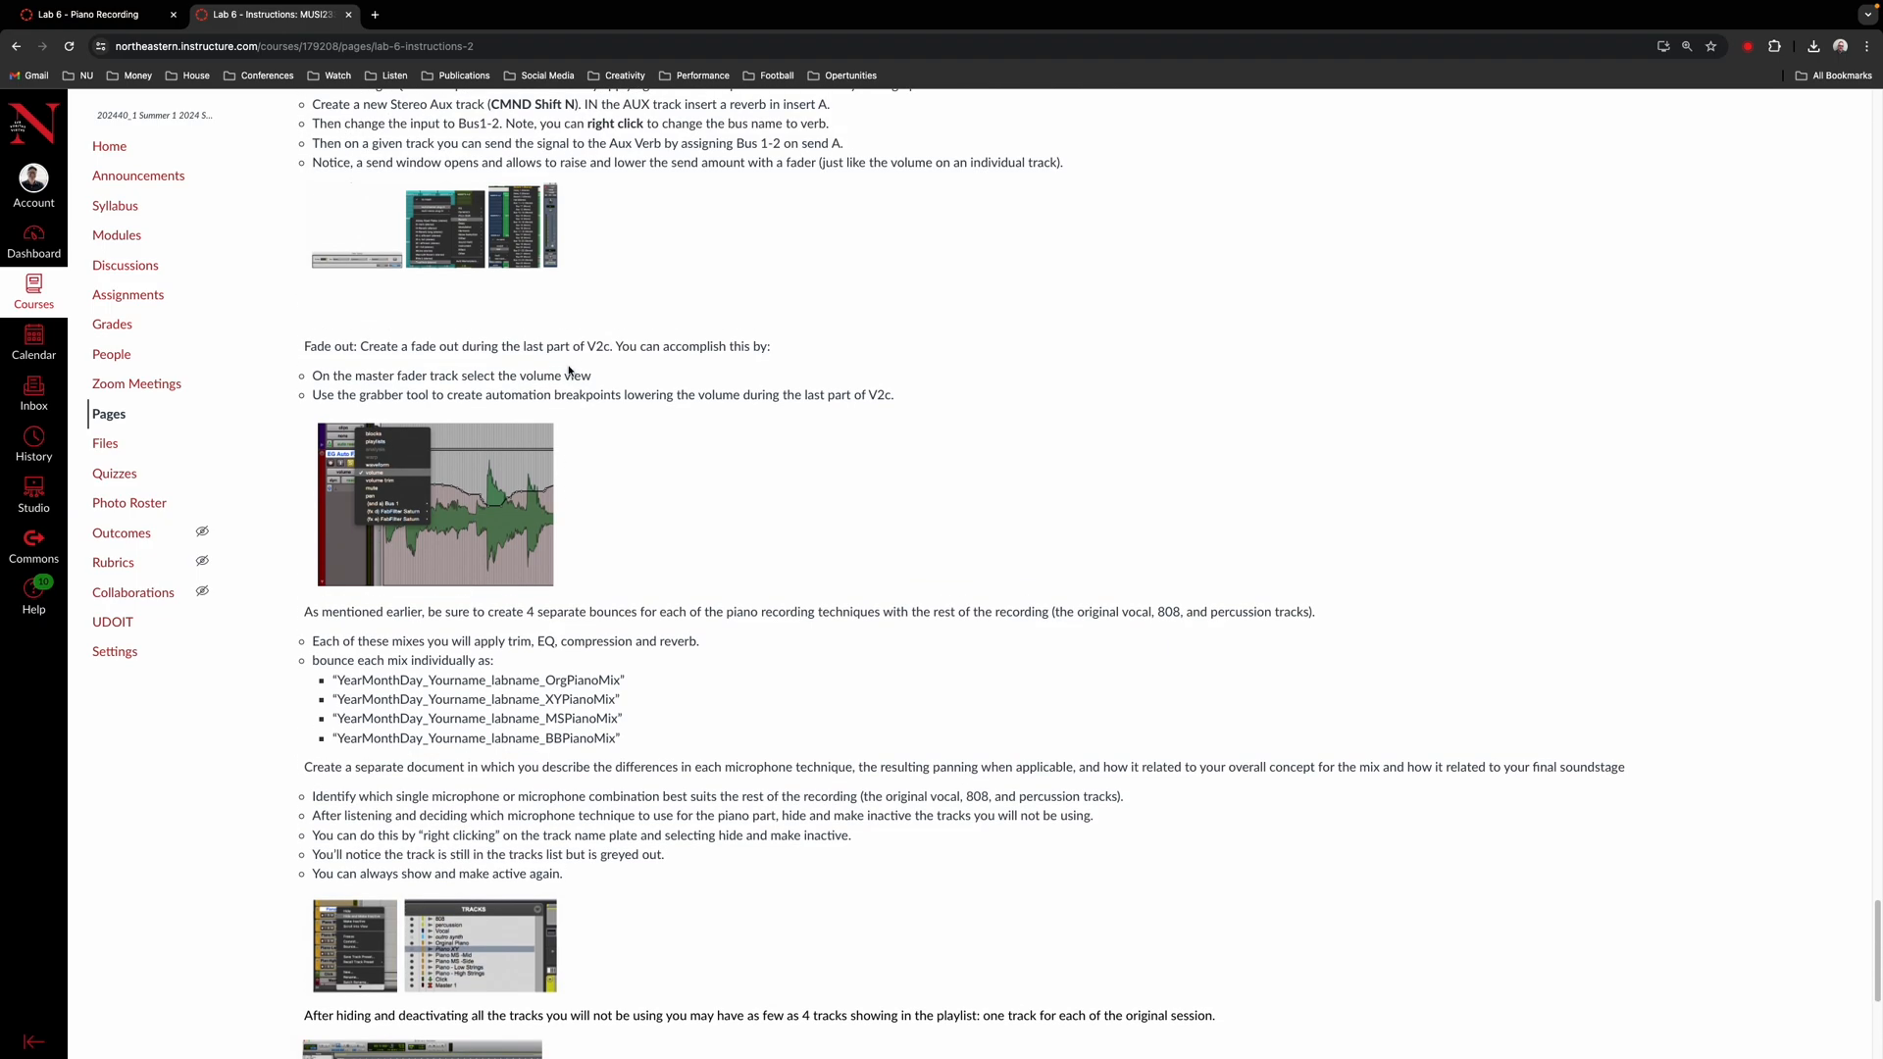
{"action": "key", "text": "super+Tab"}
{"action": "key", "text": "super+Tab"}
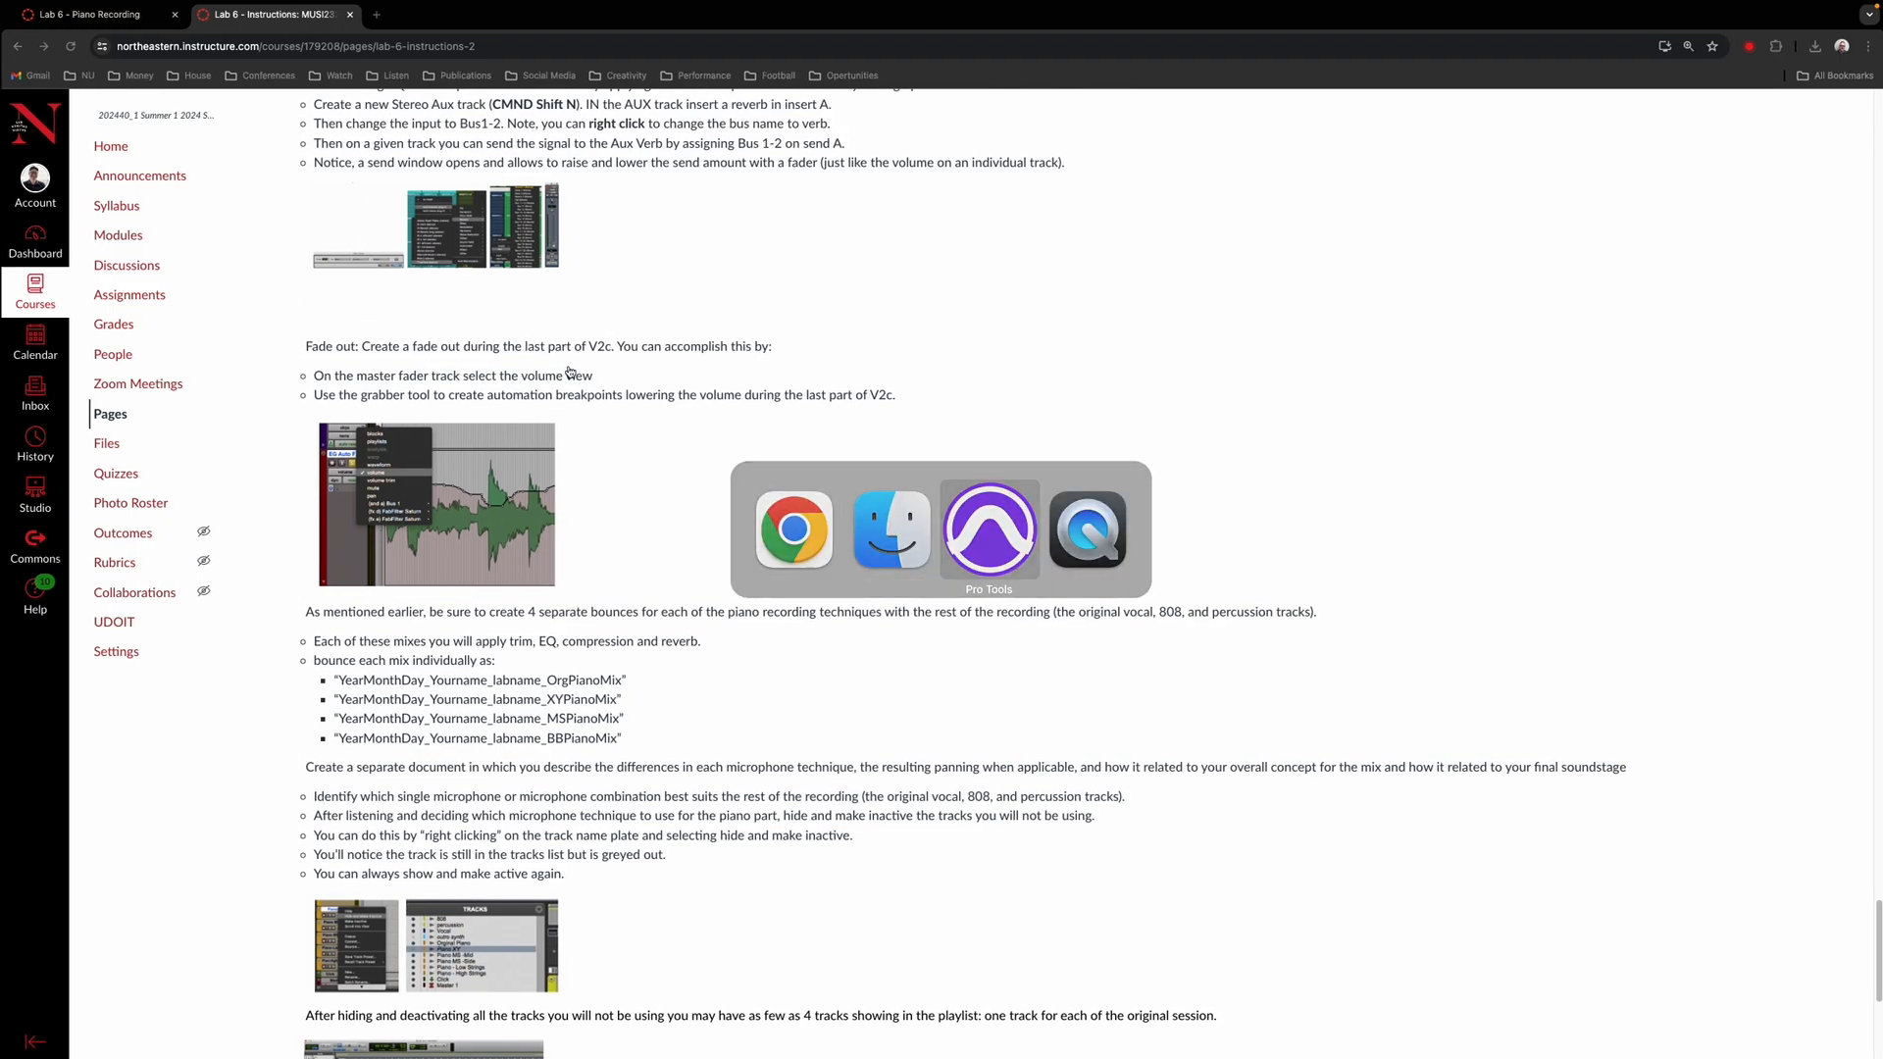
Step: Create a fade-out on the Master 1 volume line with the Grabber, falling from the V2b marker to the minimum at V2c
{"action": "scroll", "coordinate": [981, 669], "scroll_direction": "down", "scroll_amount": 1}
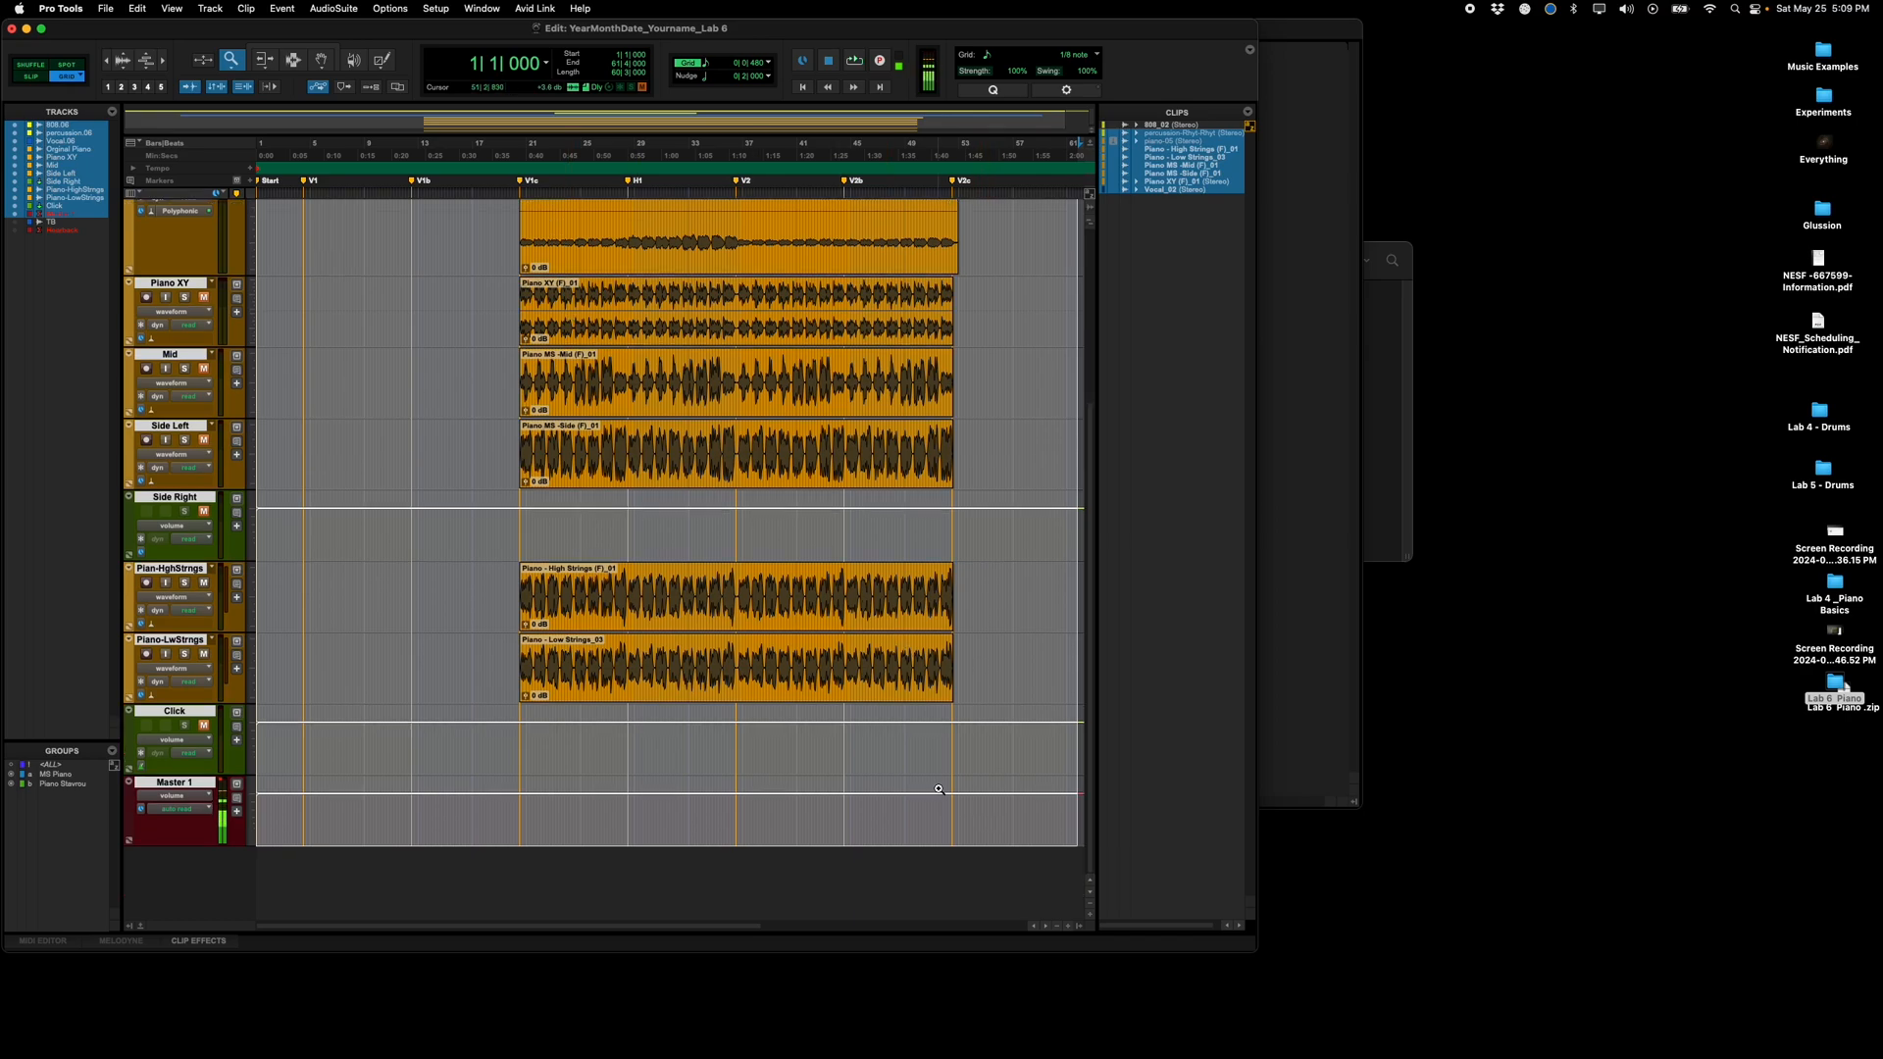
{"action": "left_click", "coordinate": [323, 62]}
{"action": "left_click", "coordinate": [844, 149]}
{"action": "key", "text": "space"}
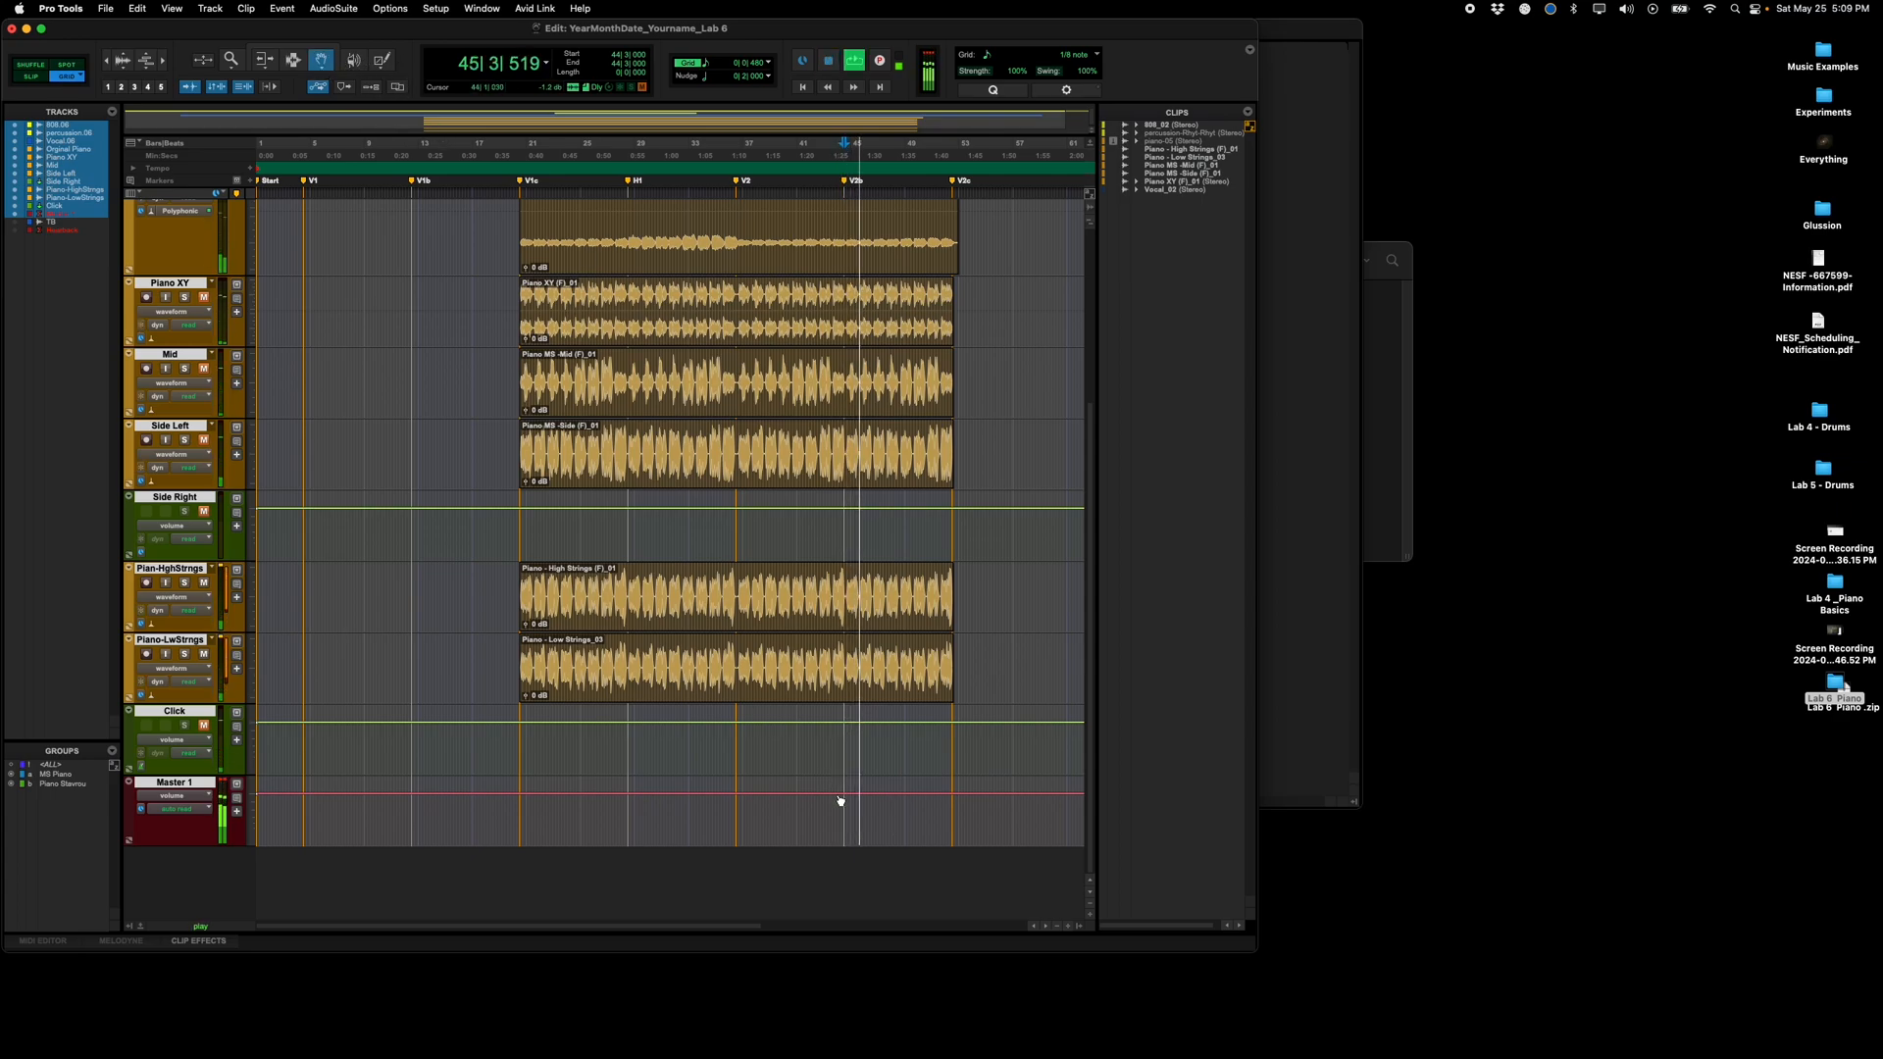
{"action": "key", "text": "space"}
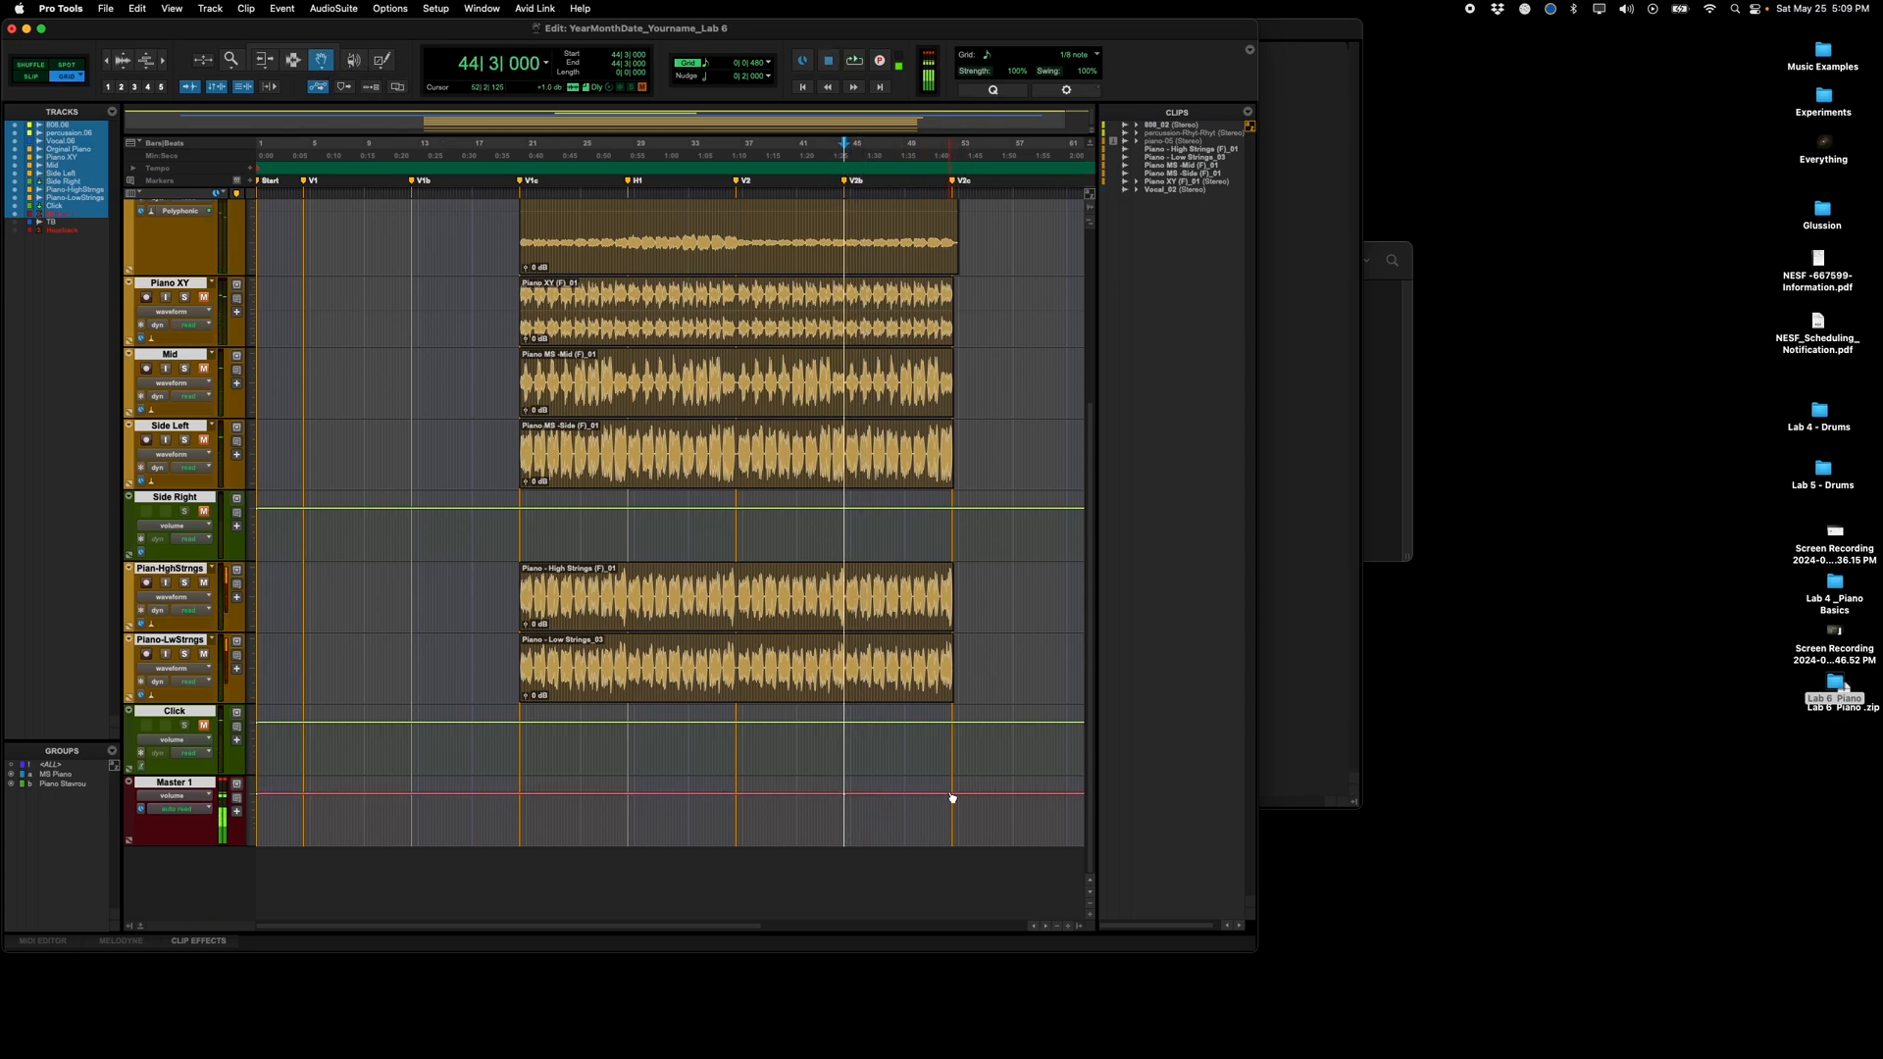
{"action": "left_click_drag", "start_coordinate": [951, 793], "coordinate": [955, 870]}
Step: Audition the master fade-out from the V2b marker and place the playback cursor at bar 50, beat 2
{"action": "key", "text": "space"}
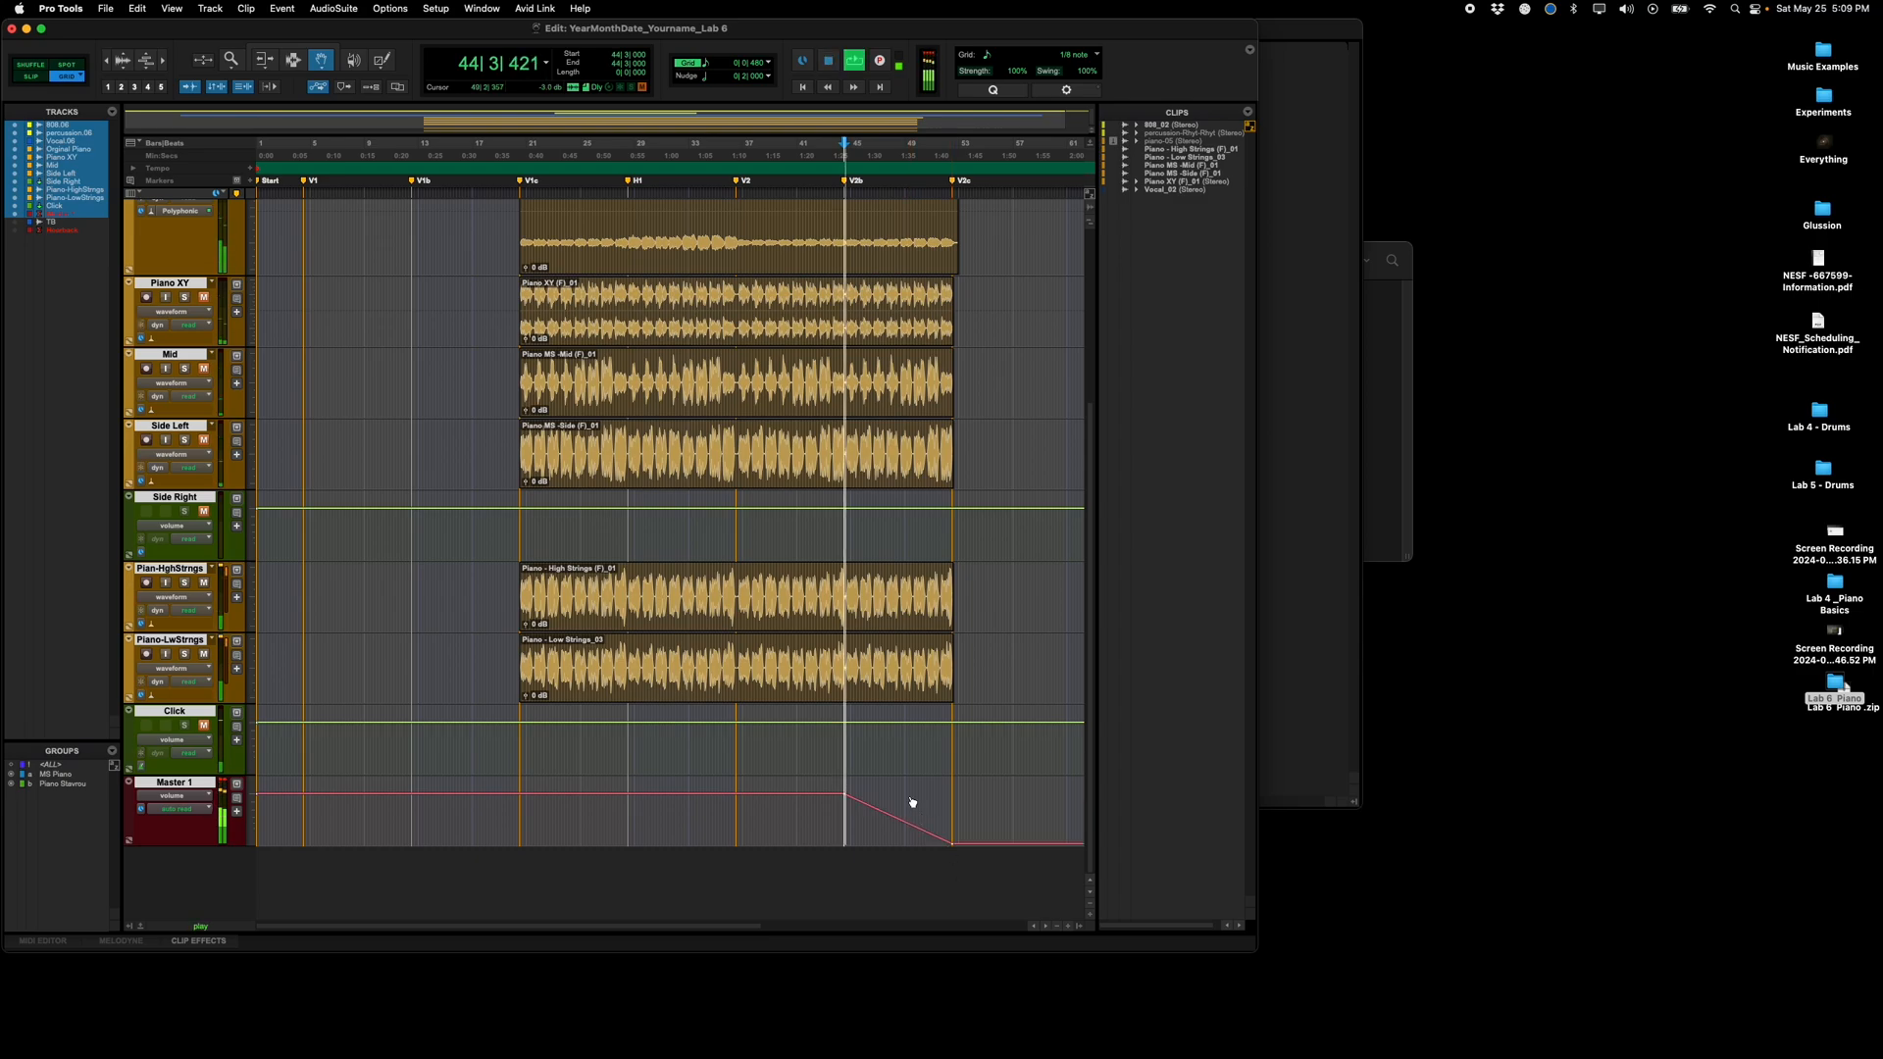
{"action": "key", "text": "space"}
{"action": "left_click", "coordinate": [923, 153]}
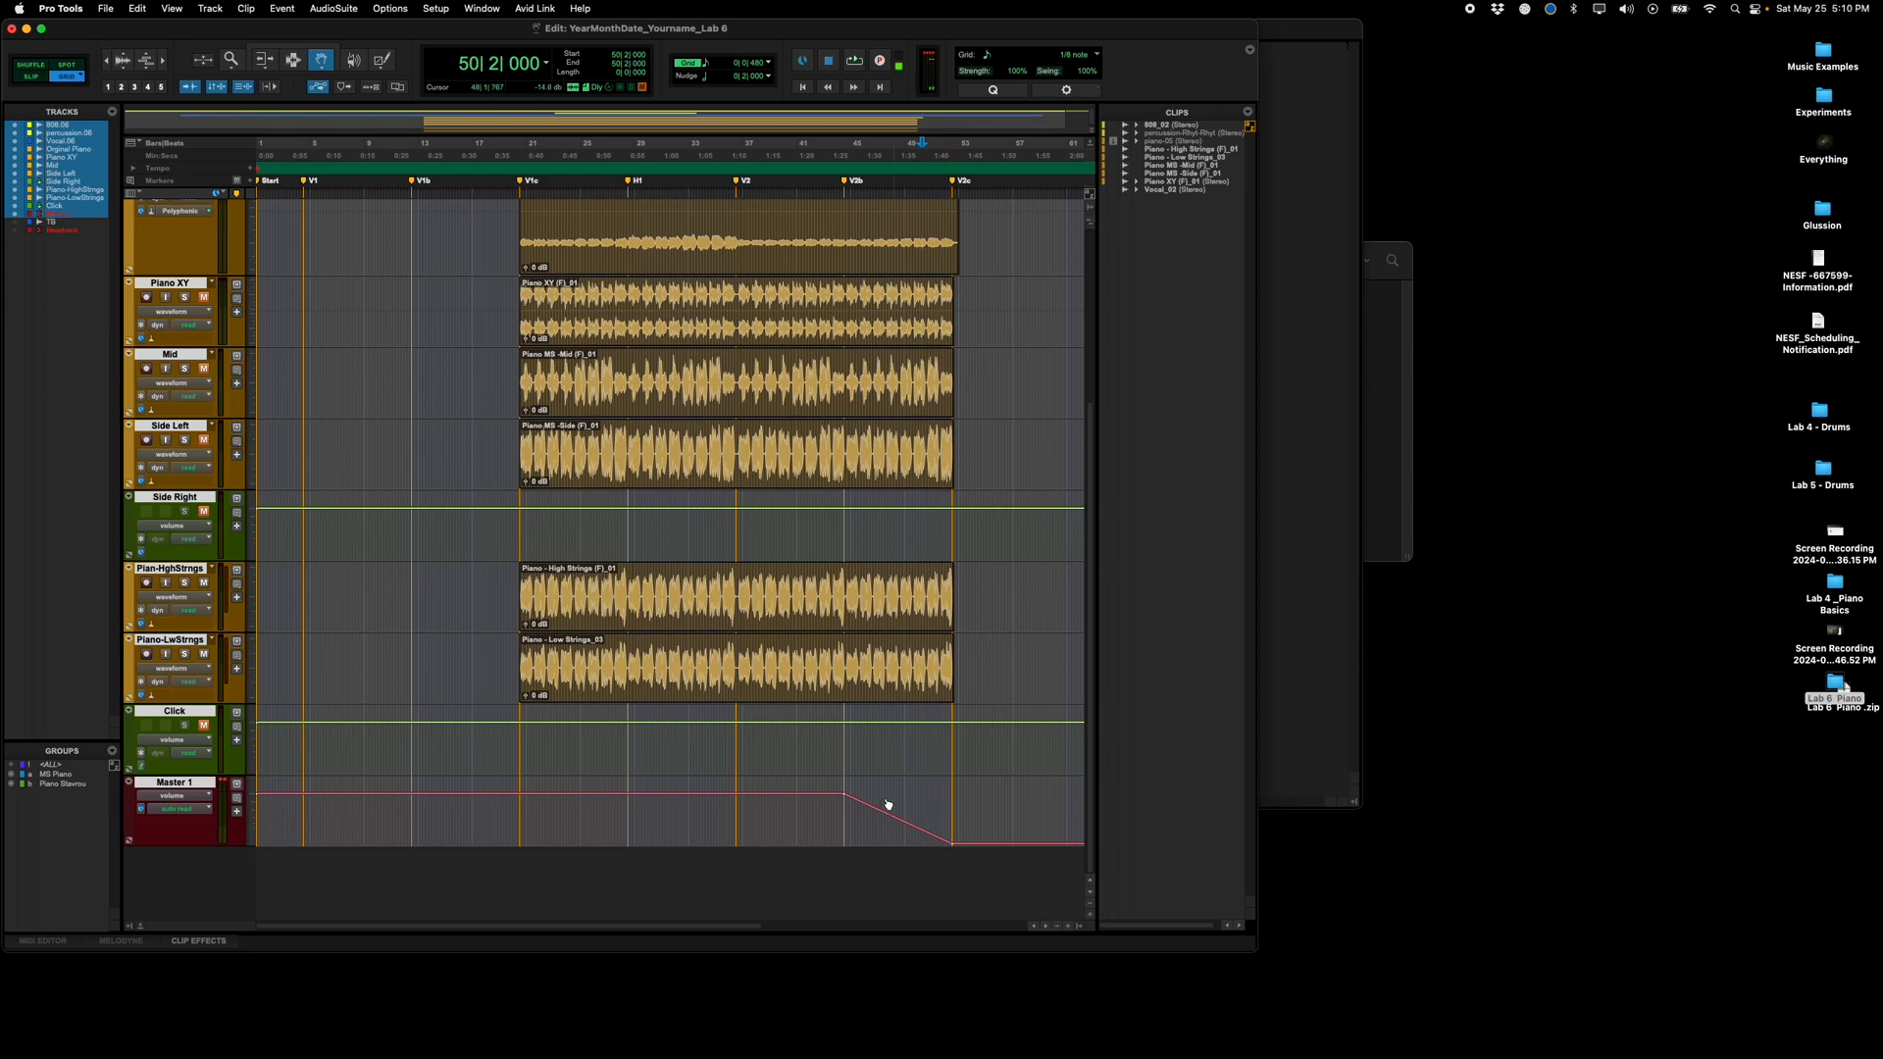
Step: Delete the fade-out breakpoint at the V2c marker on the Master 1 volume line
{"action": "left_click", "coordinate": [954, 843], "text": "alt"}
Step: Read the Lab 6 instructions in Chrome on bouncing the mixes and hiding unused tracks, and return to Pro Tools
{"action": "key", "text": "super+Tab"}
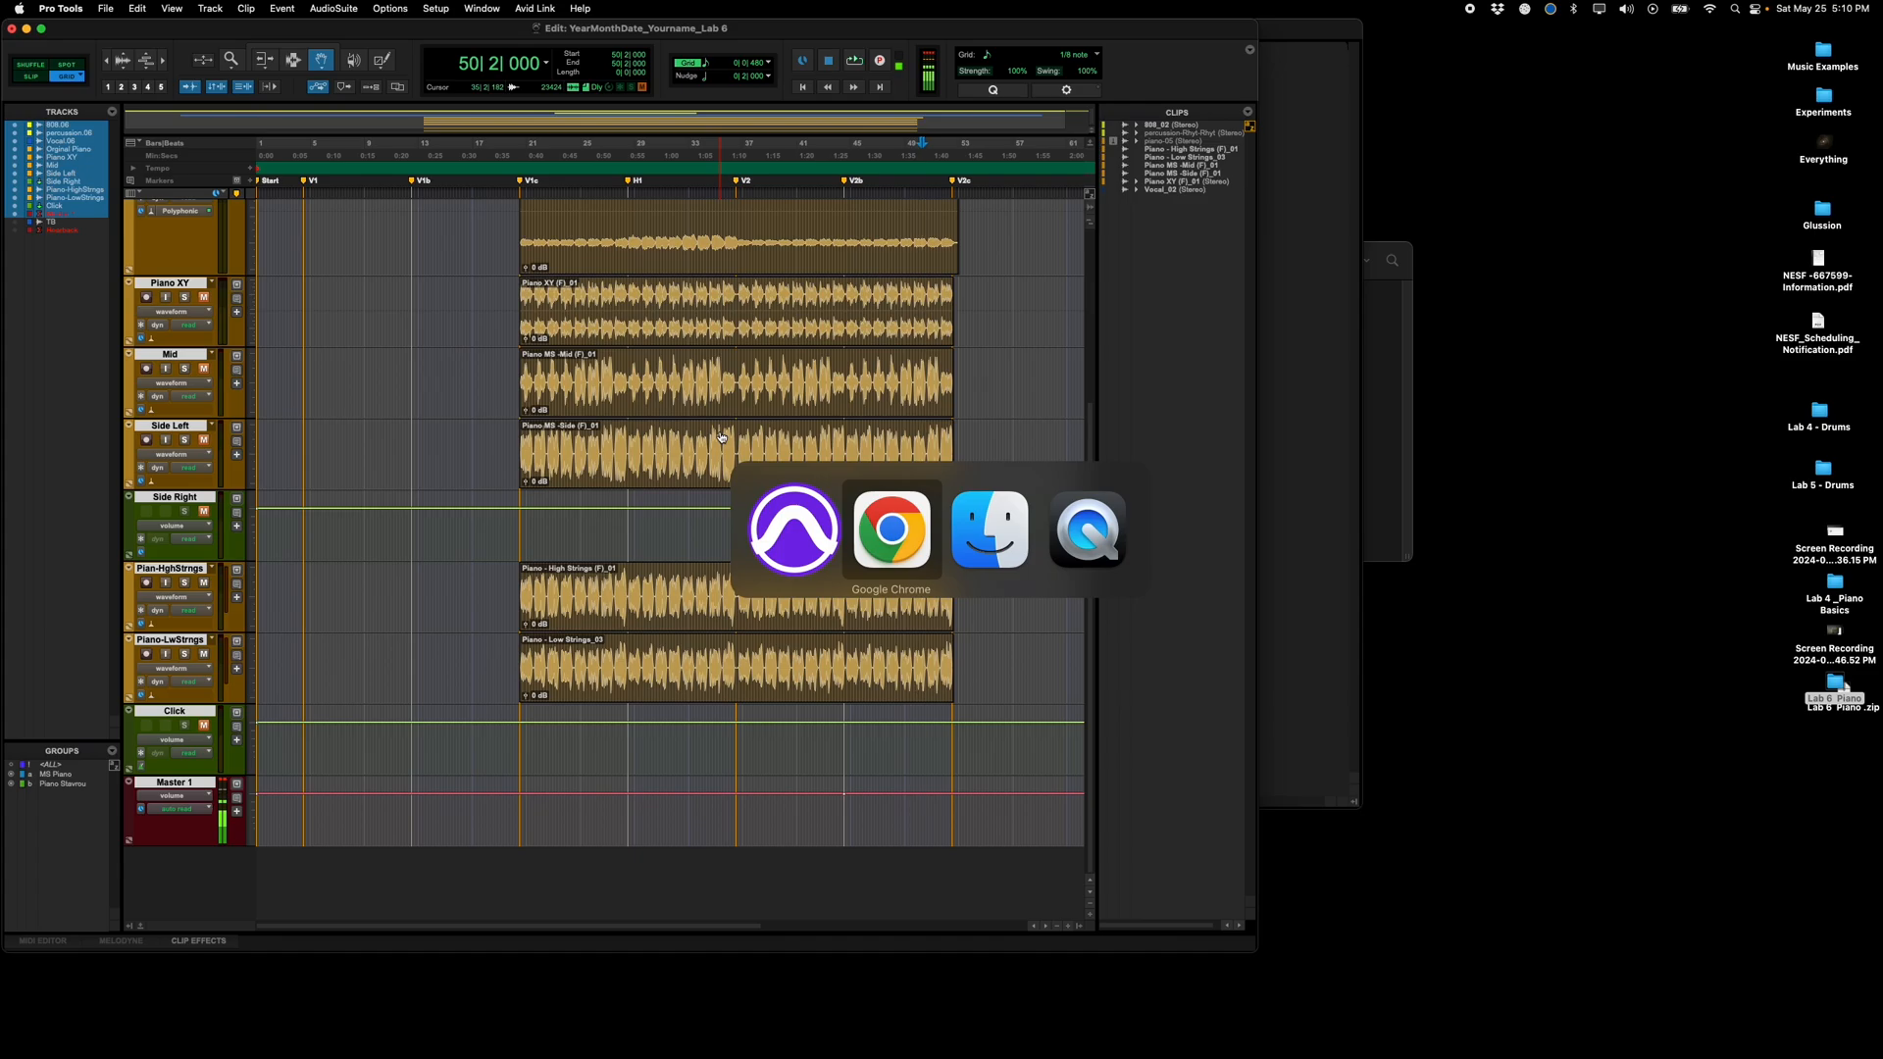
{"action": "scroll", "coordinate": [679, 600], "scroll_direction": "down", "scroll_amount": 5}
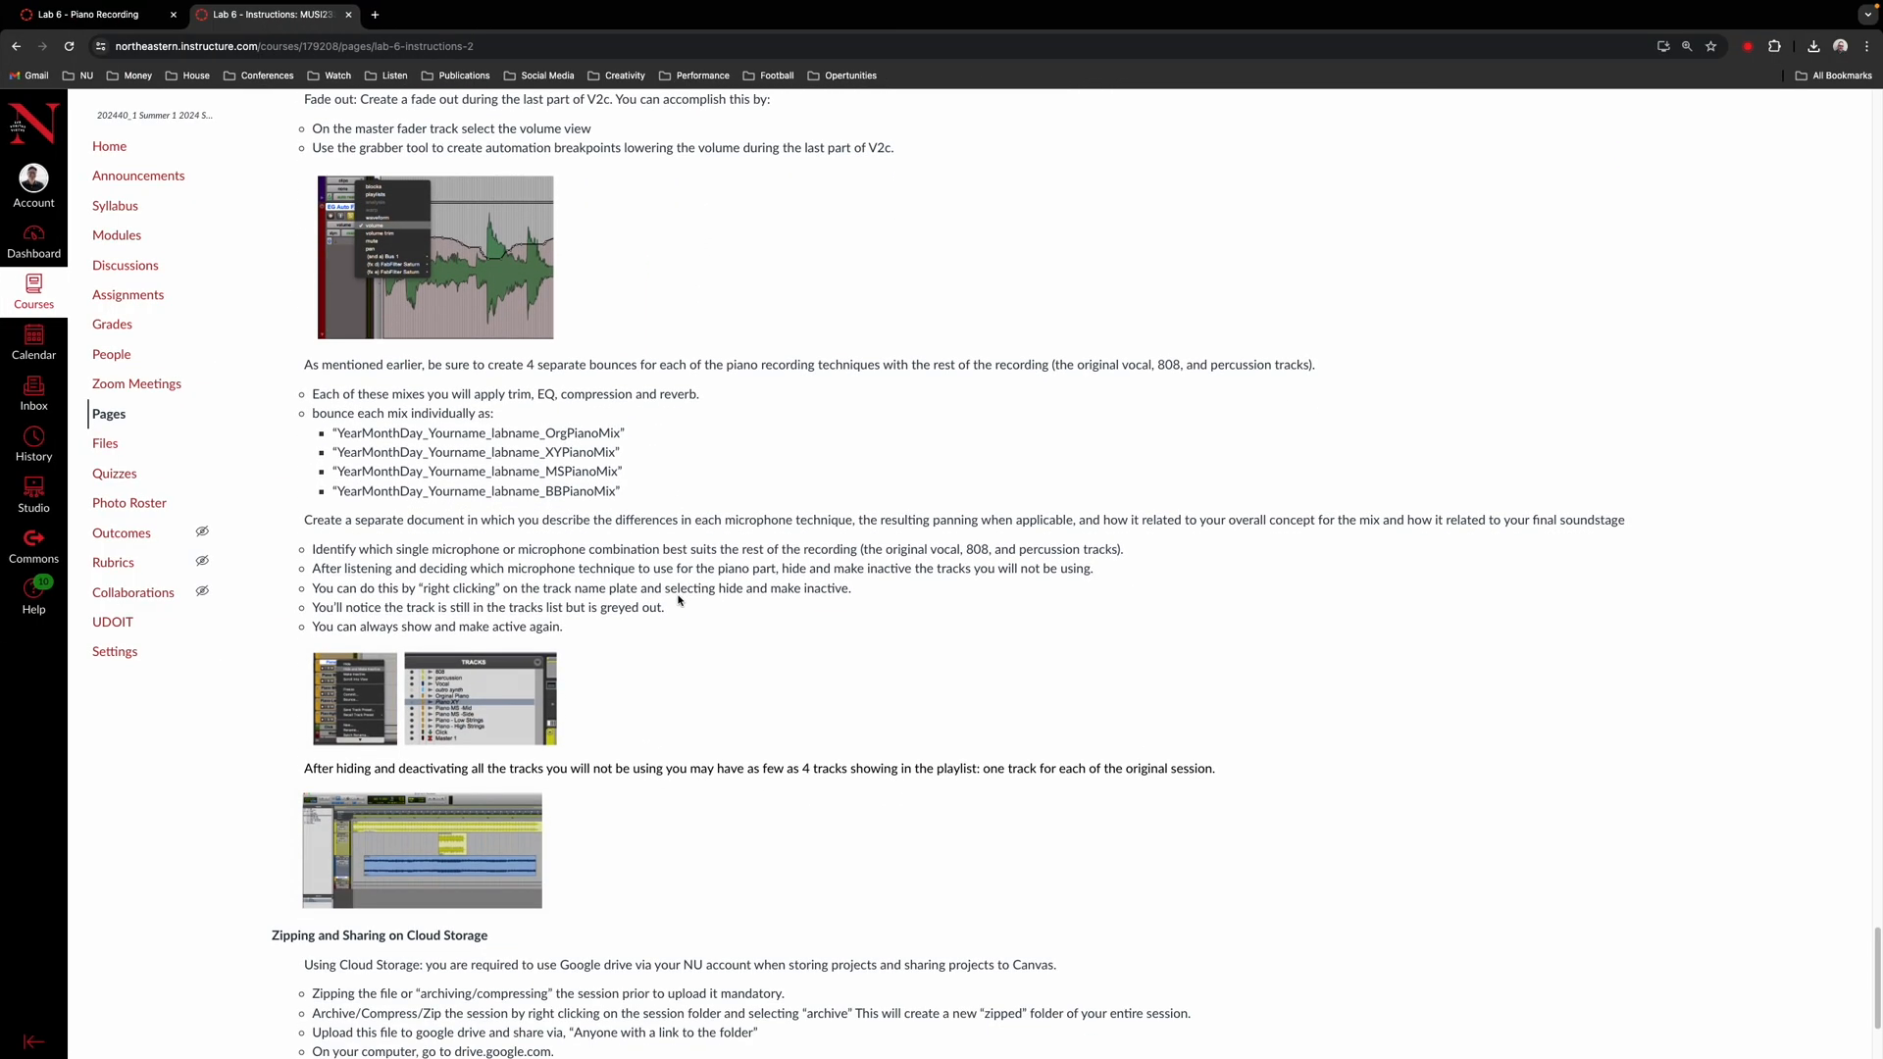
{"action": "scroll", "coordinate": [679, 600], "scroll_direction": "up", "scroll_amount": 2}
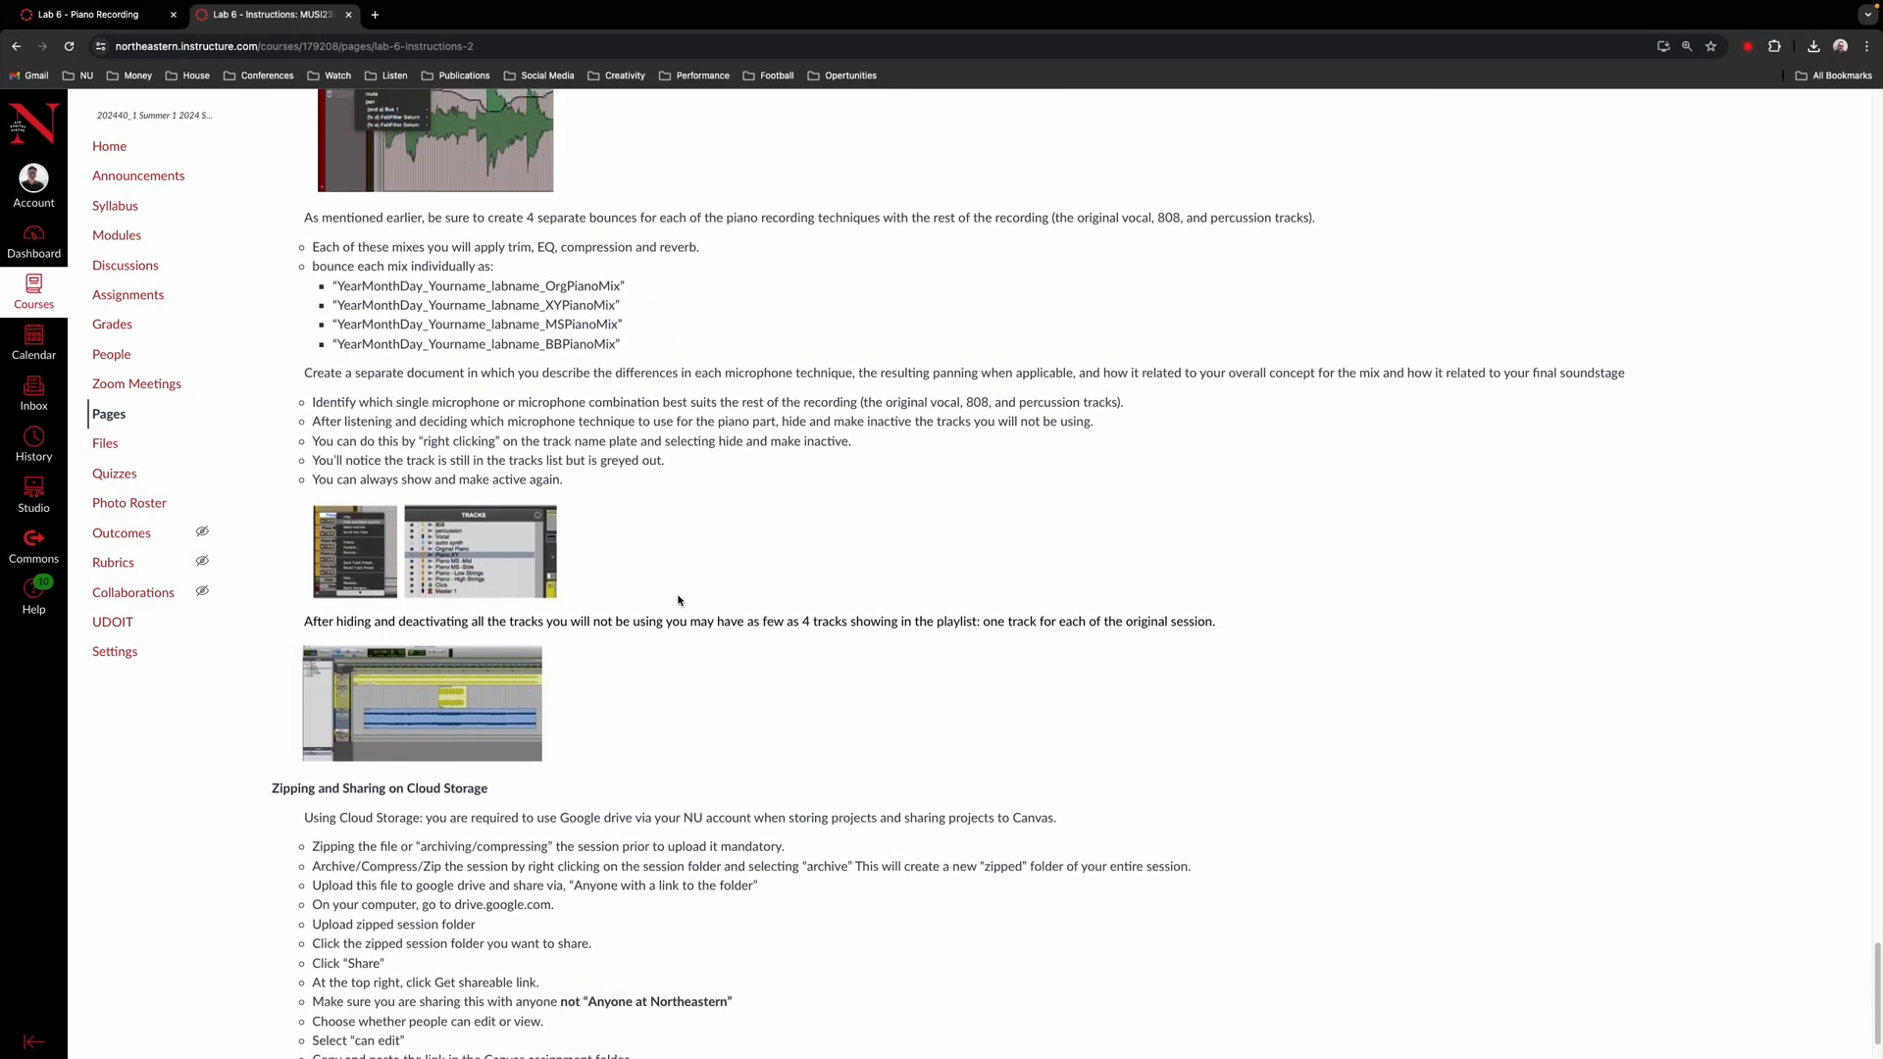
{"action": "scroll", "coordinate": [679, 600], "scroll_direction": "up", "scroll_amount": 1}
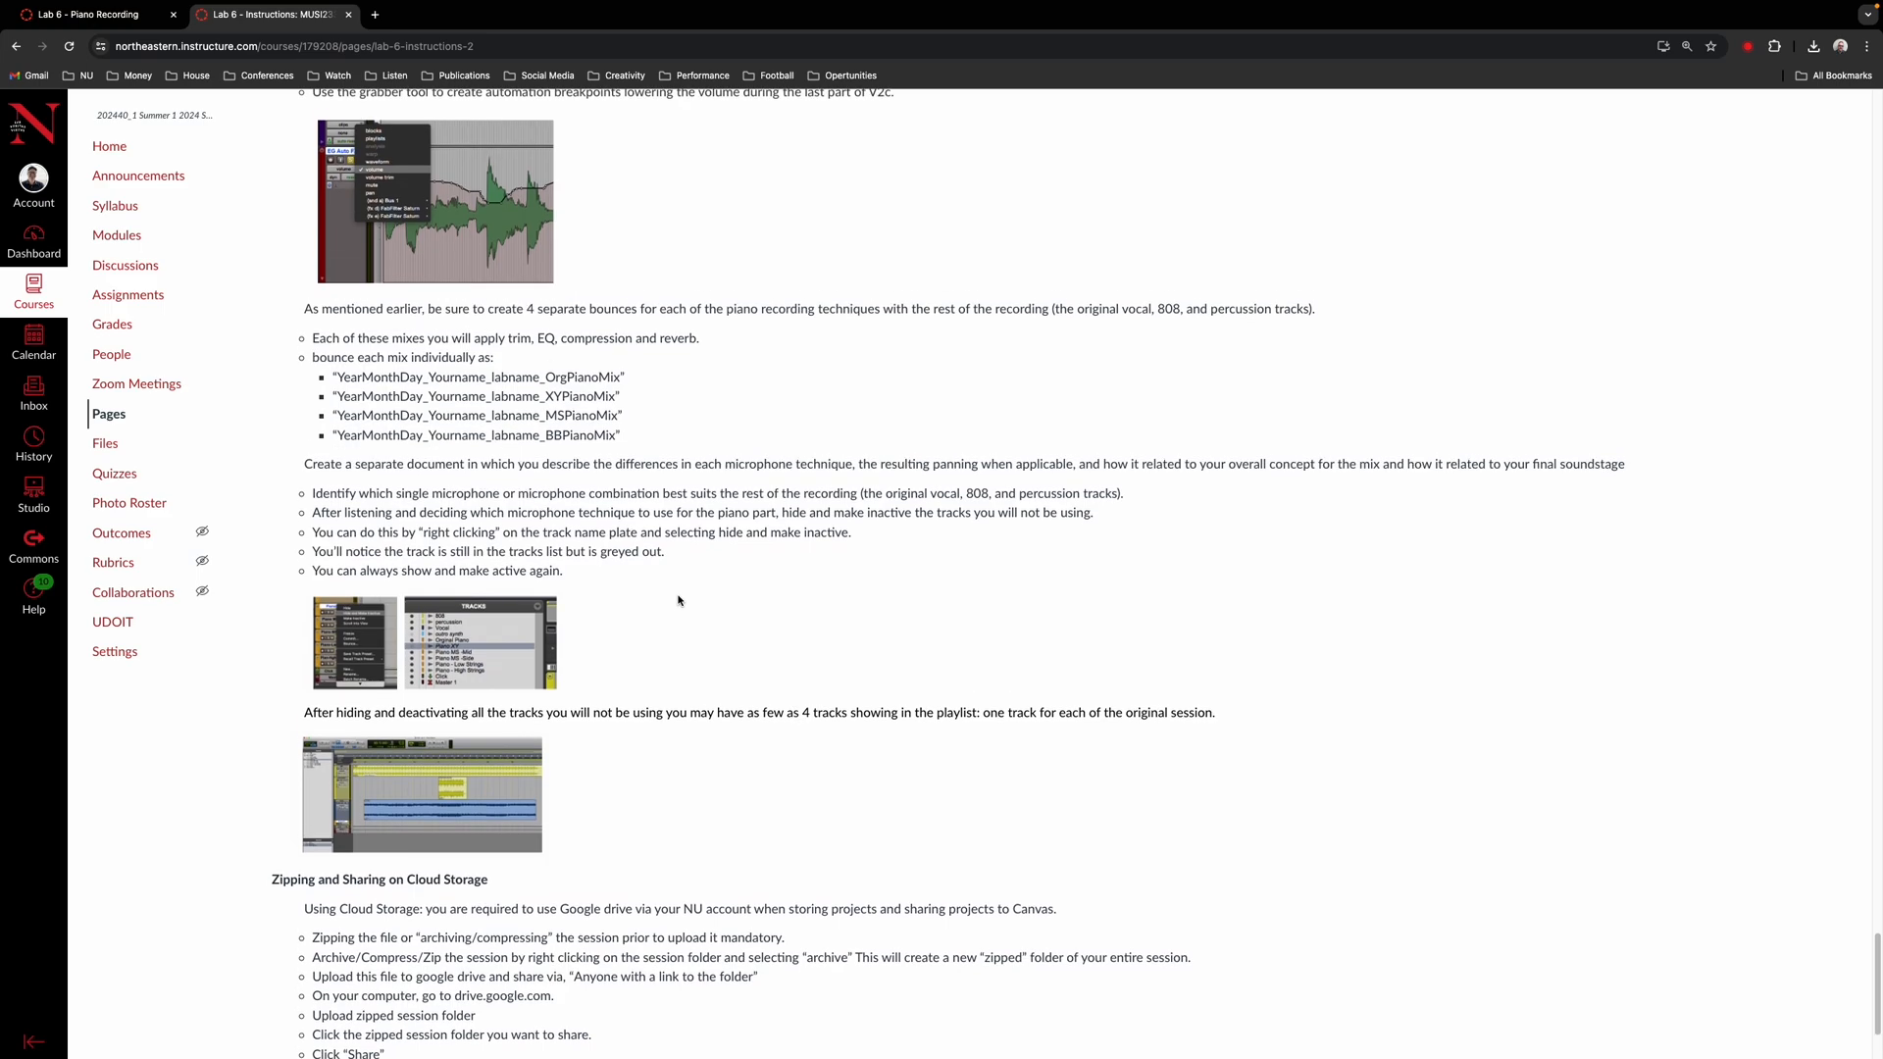
{"action": "key", "text": "super+Tab"}
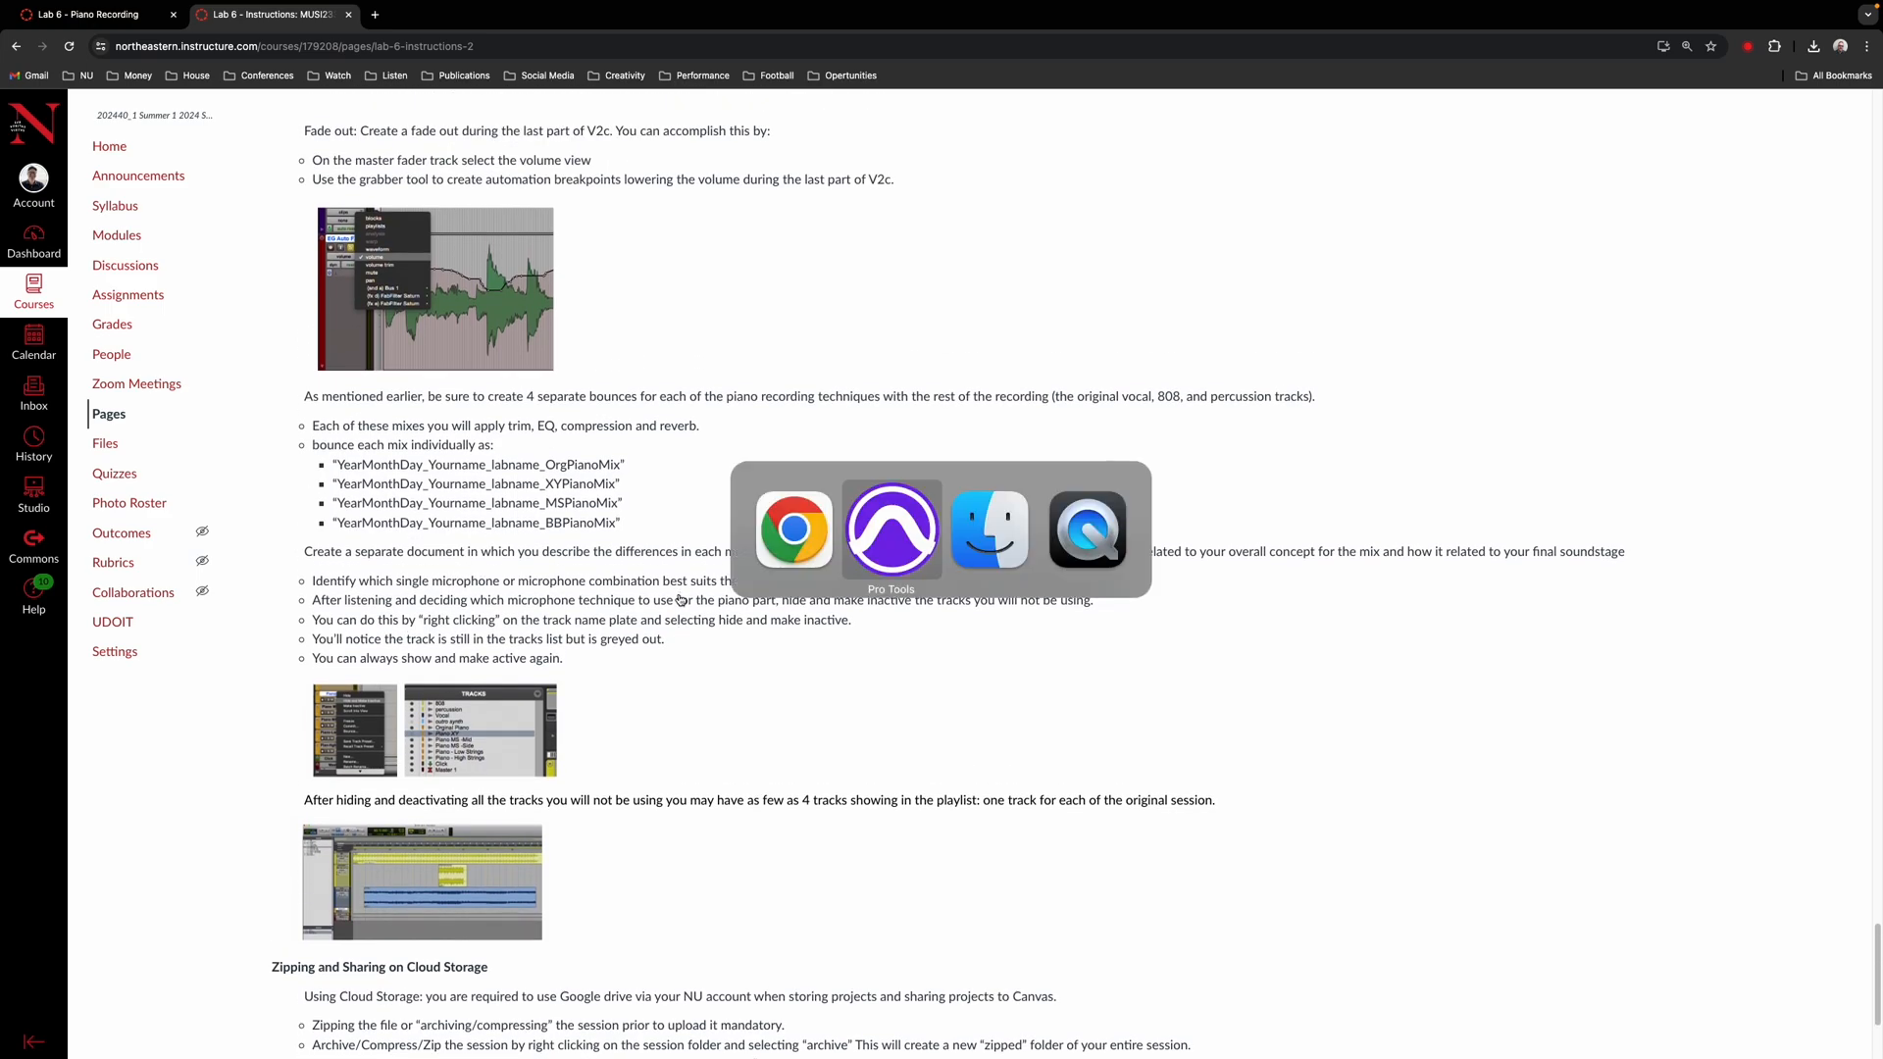
{"action": "key", "text": "super+Tab"}
{"action": "key", "text": "super+Tab"}
{"action": "key", "text": "super+Tab"}
{"action": "key", "text": "super+Tab"}
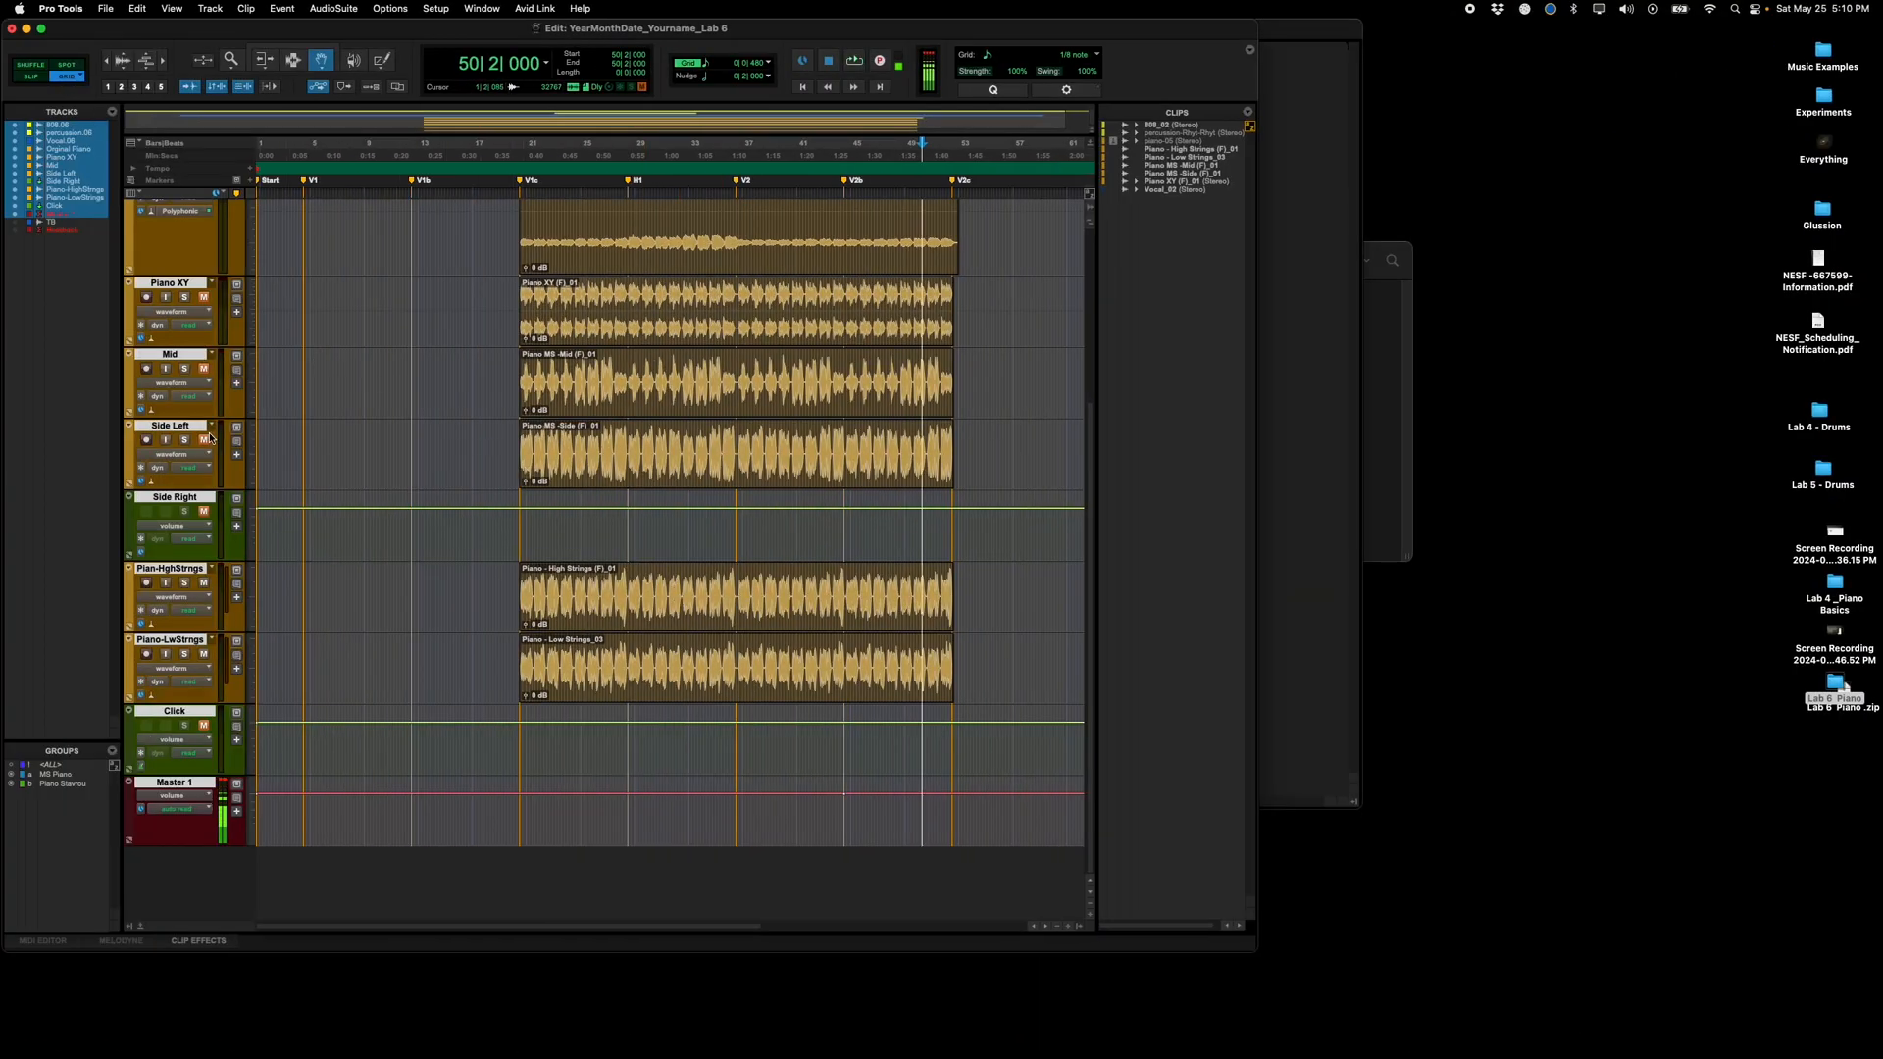
Step: Hide and make inactive the Original Piano, Piano XY, Mid, Side Left and Side Right tracks
{"action": "scroll", "coordinate": [282, 674], "scroll_direction": "up", "scroll_amount": 3}
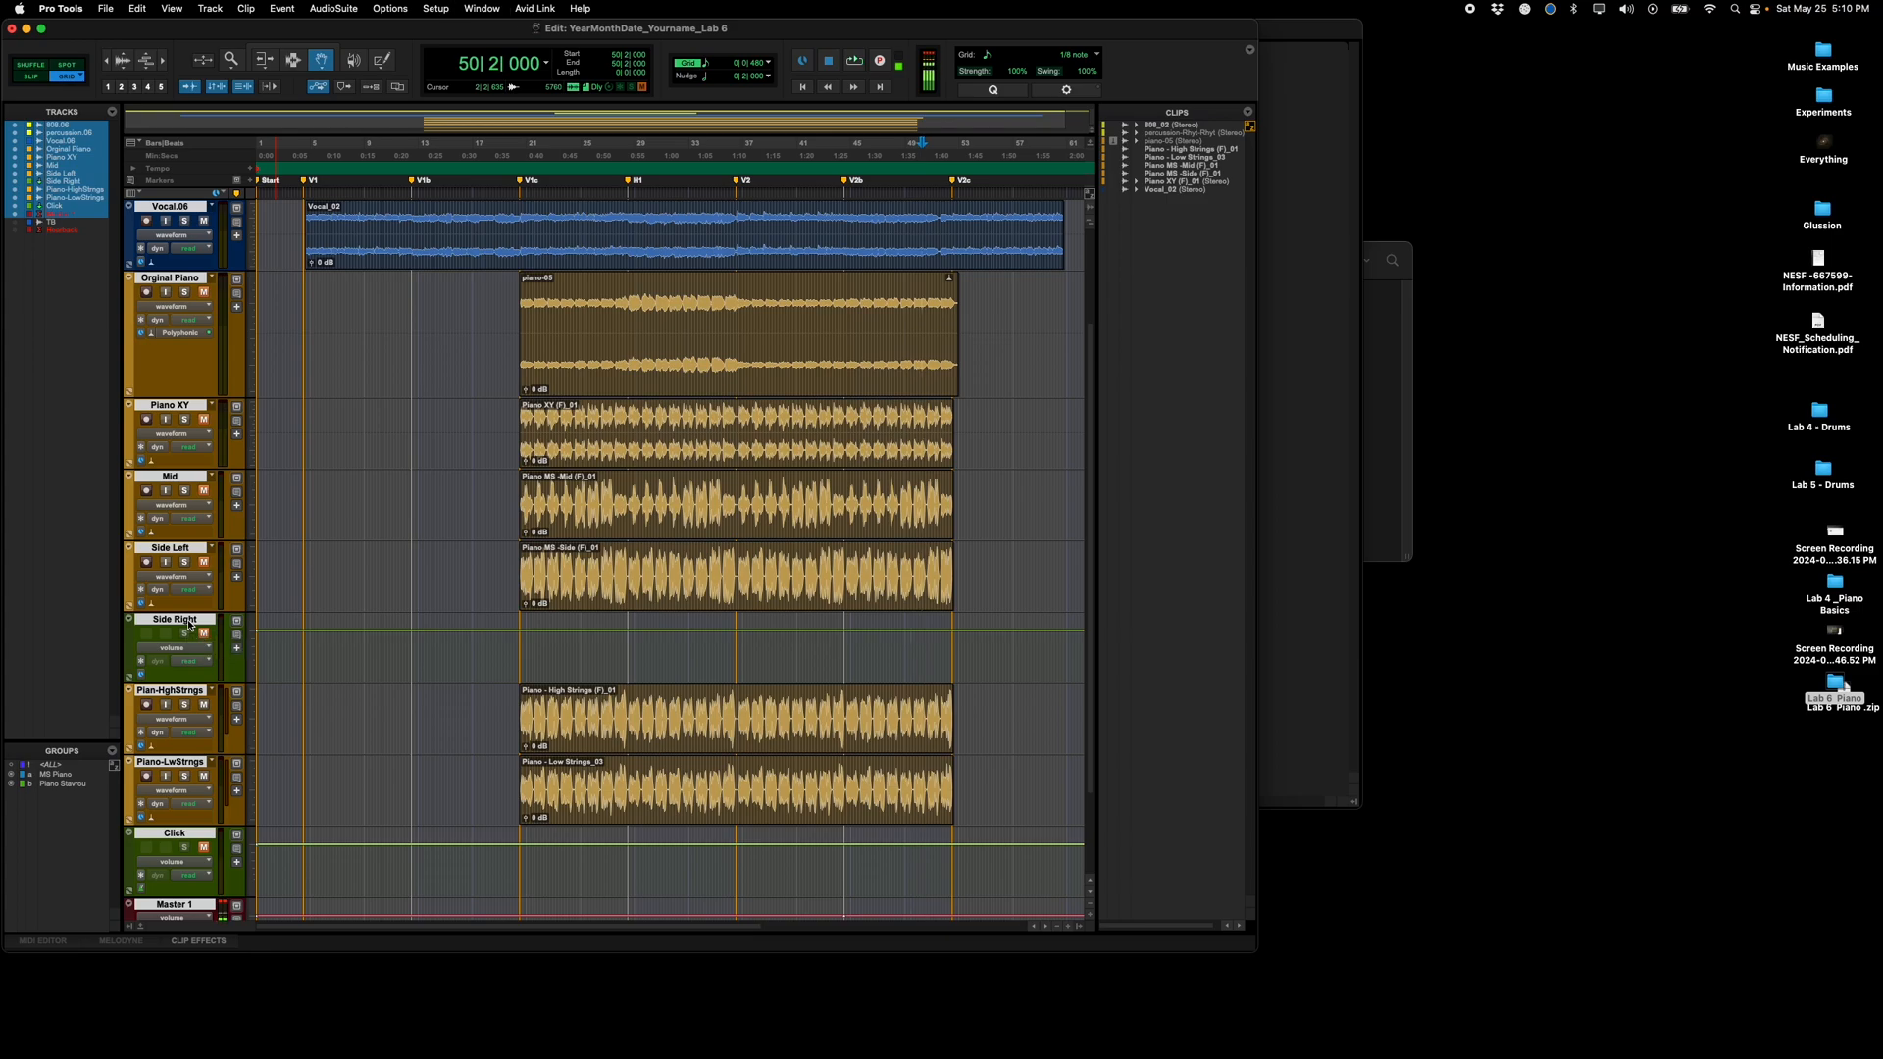
{"action": "left_click", "coordinate": [165, 406], "text": "alt"}
{"action": "left_click", "coordinate": [188, 281]}
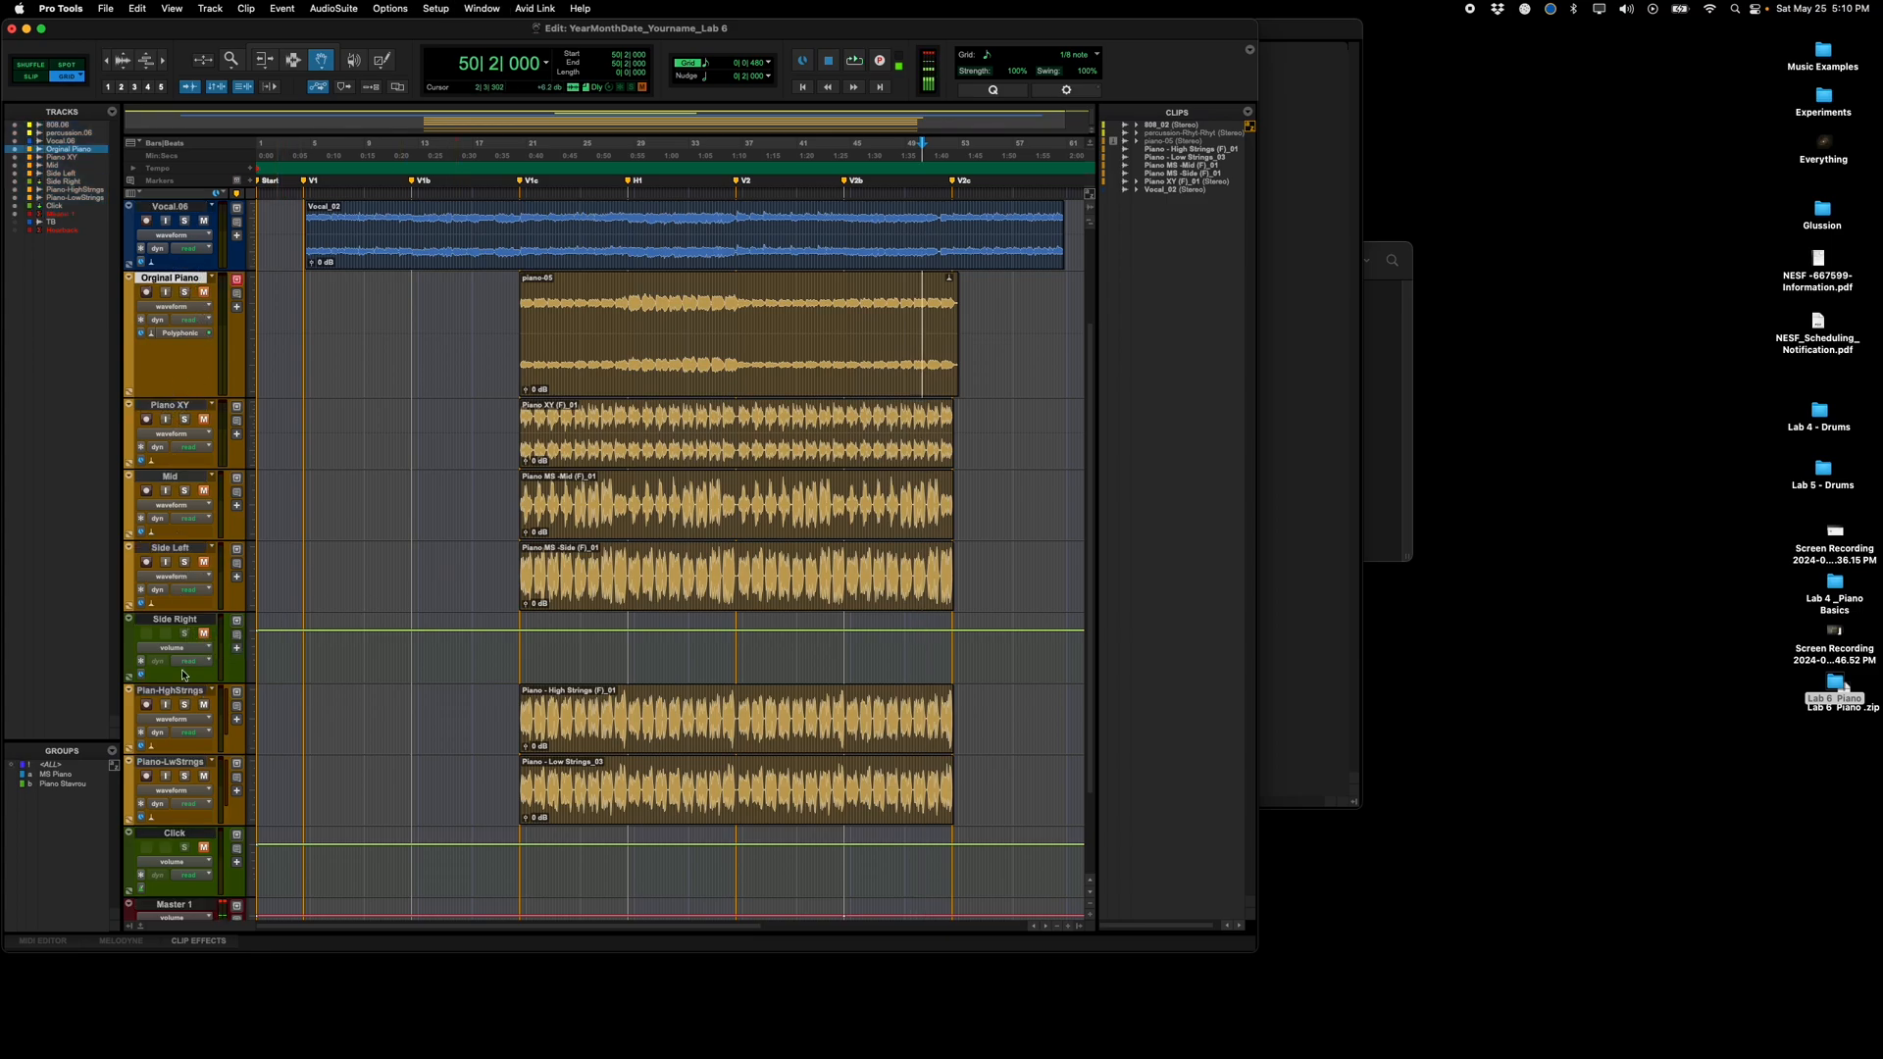
{"action": "left_click", "coordinate": [181, 620], "text": "shift"}
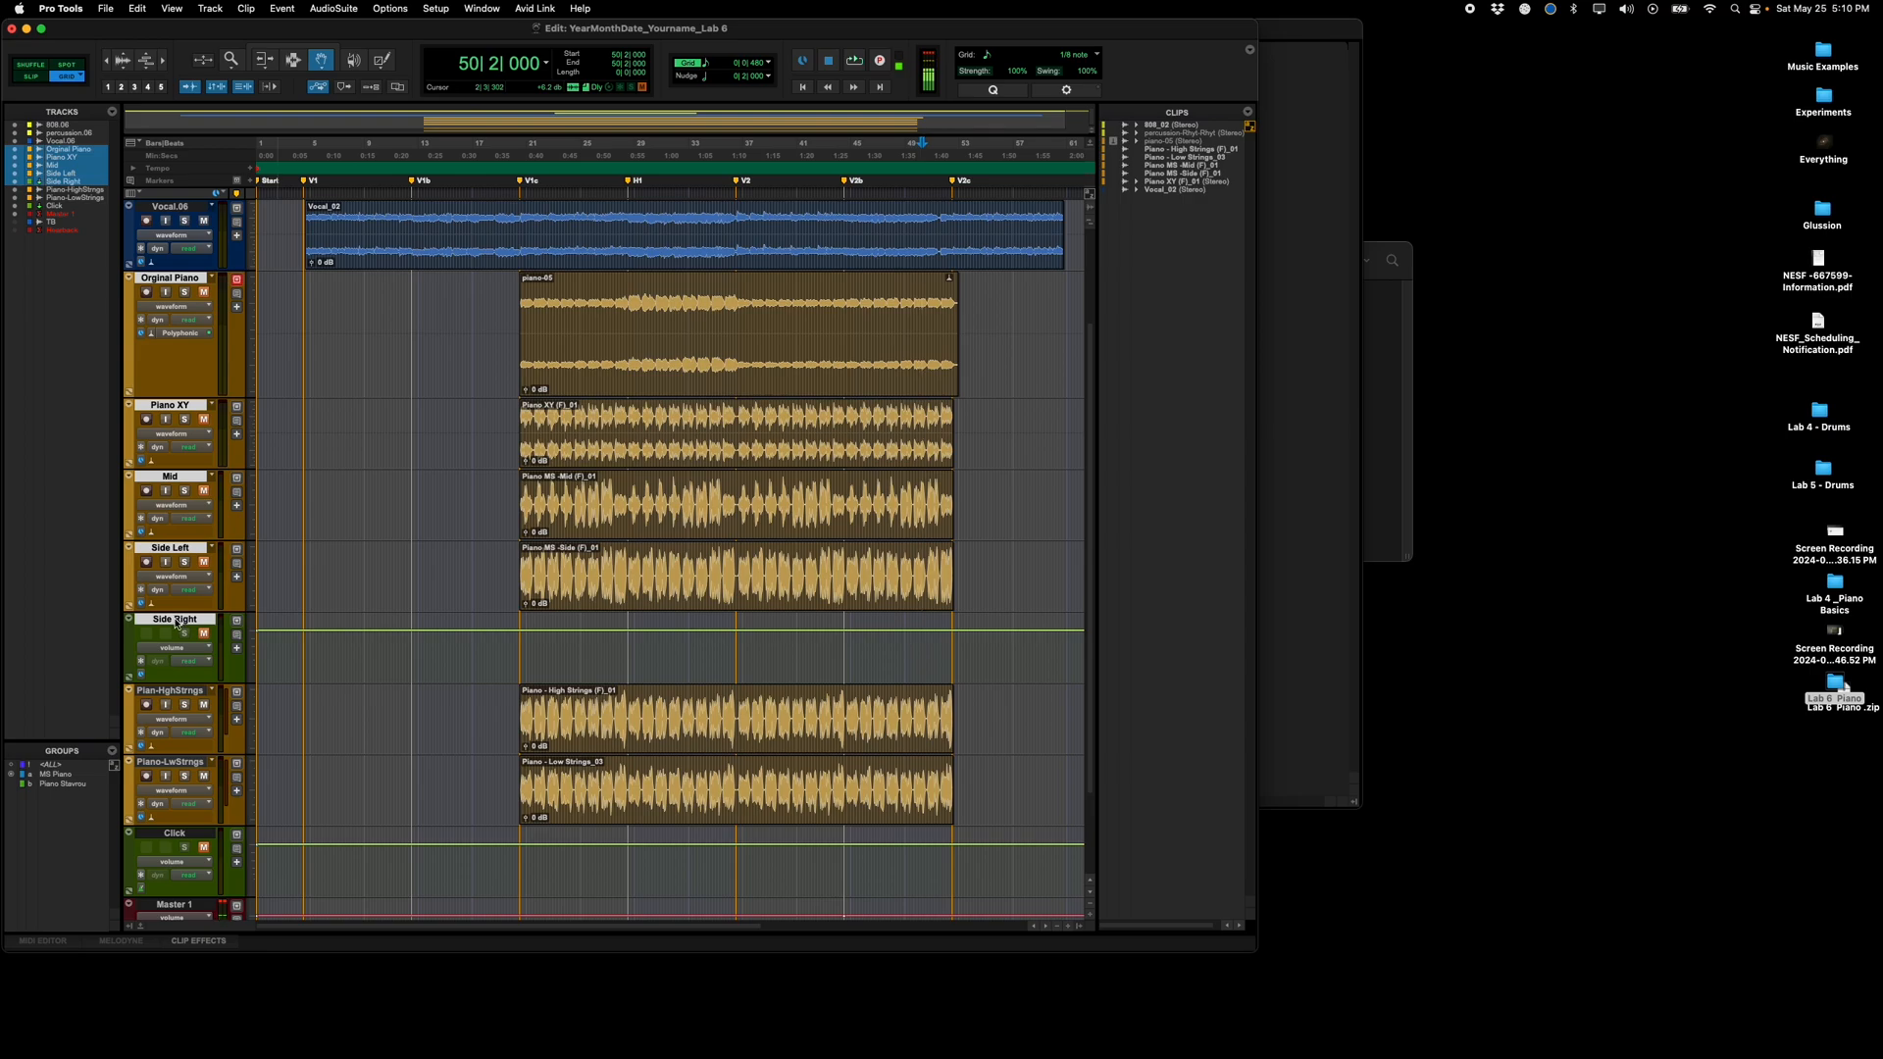
{"action": "right_click", "coordinate": [177, 623]}
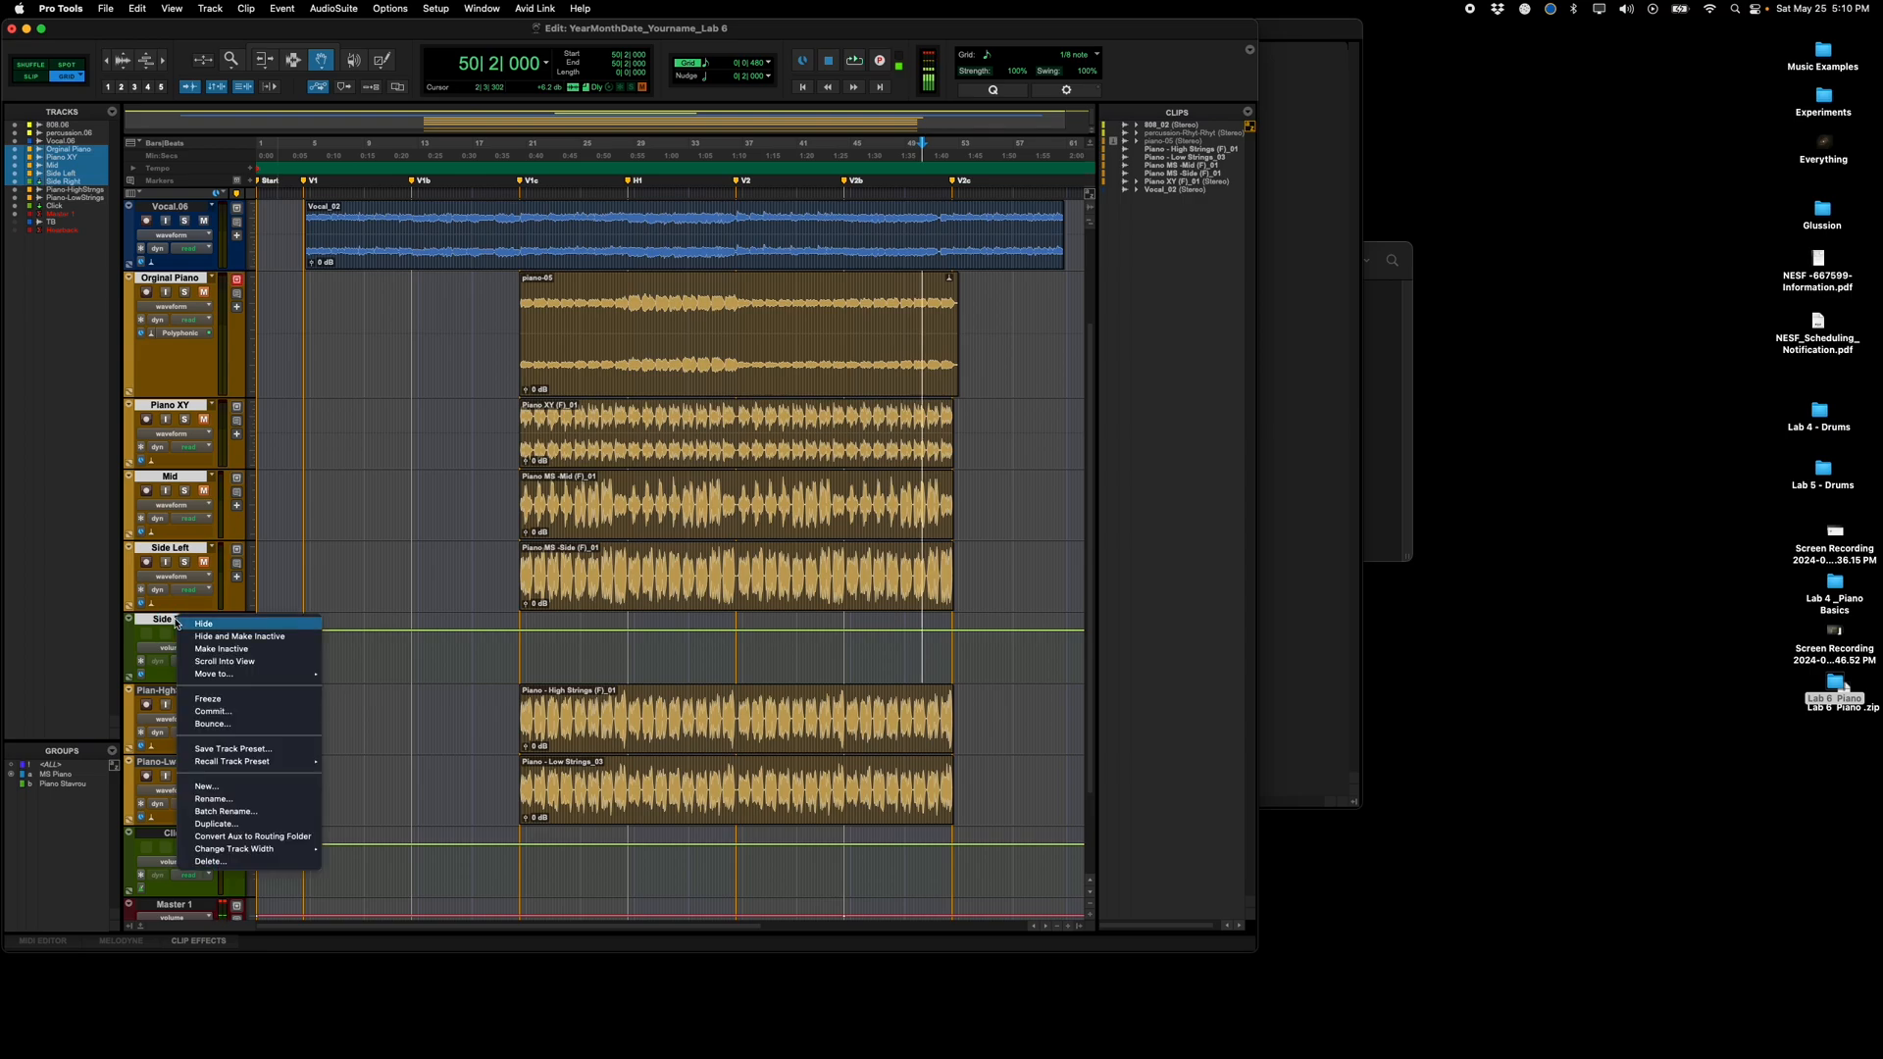
{"action": "left_click", "coordinate": [243, 637]}
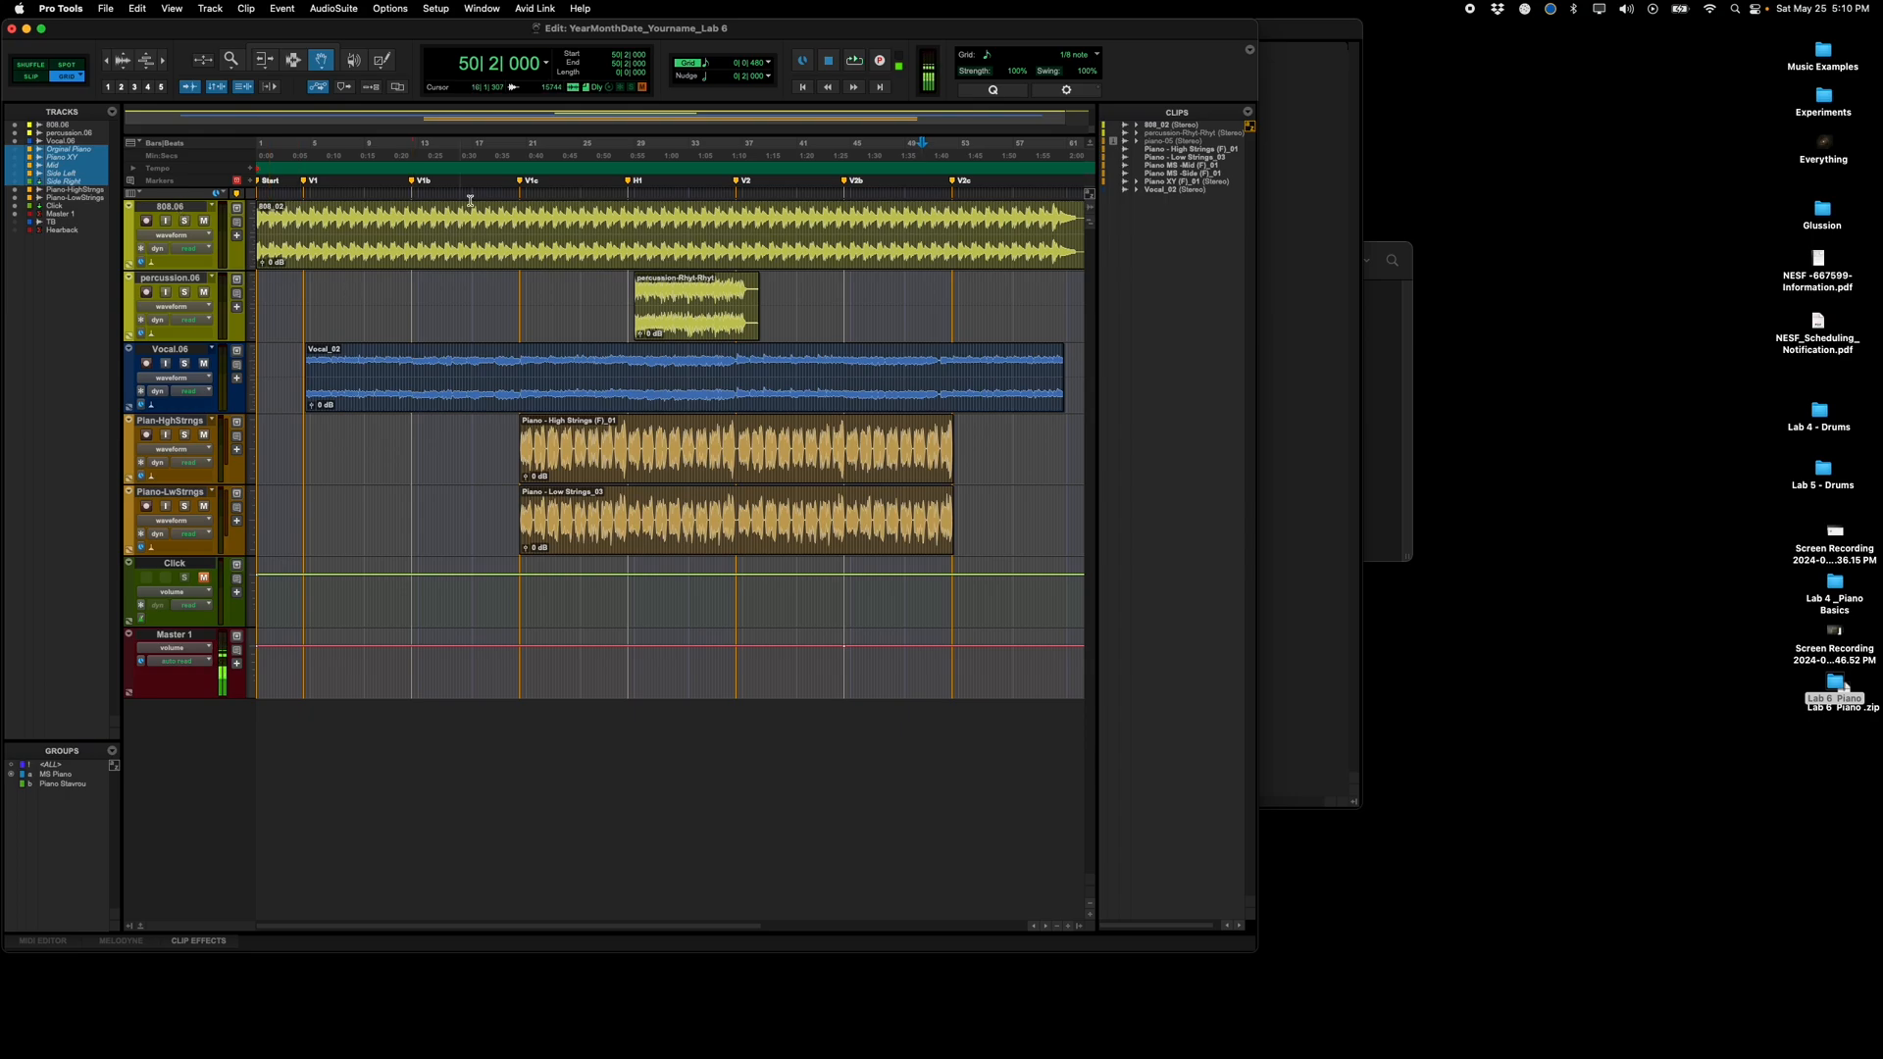
Step: Play from bar 20, beat 4 and set the Trim gain on the high strings piano track to -20 dB
{"action": "left_click", "coordinate": [523, 148]}
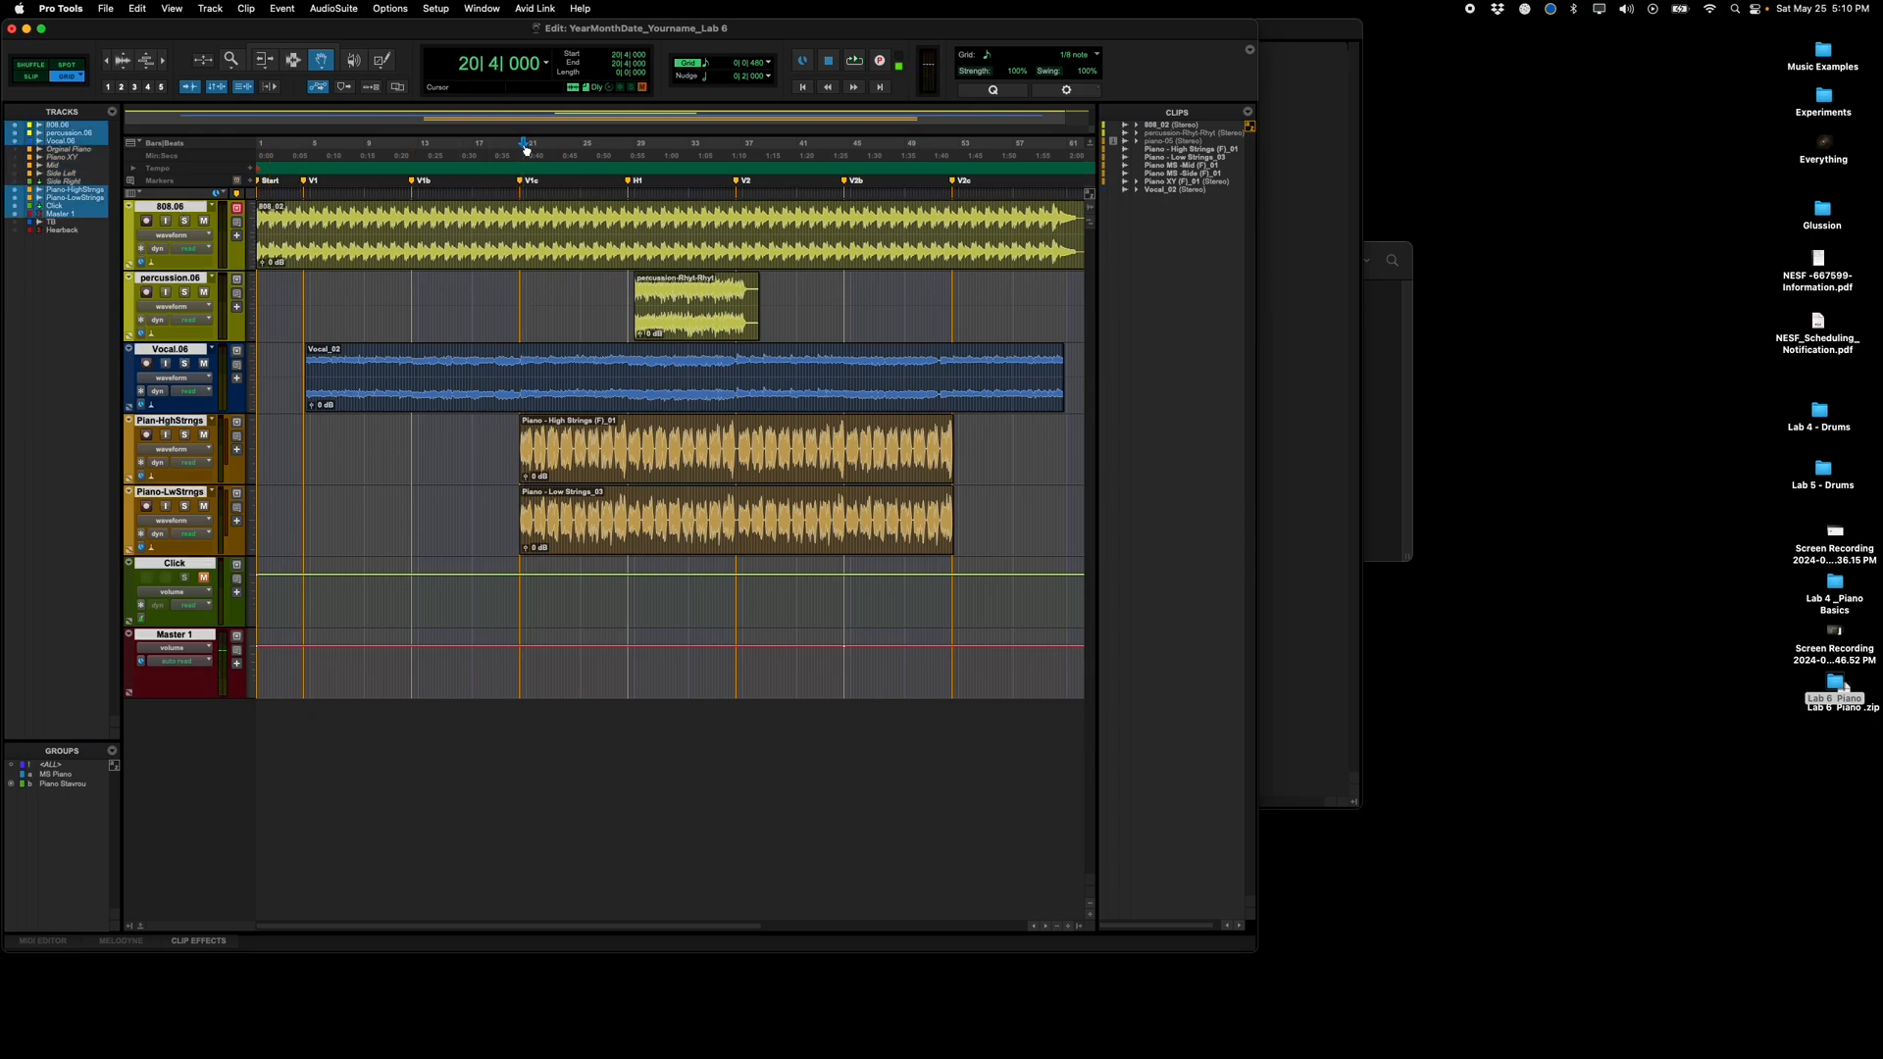
{"action": "key", "text": "space"}
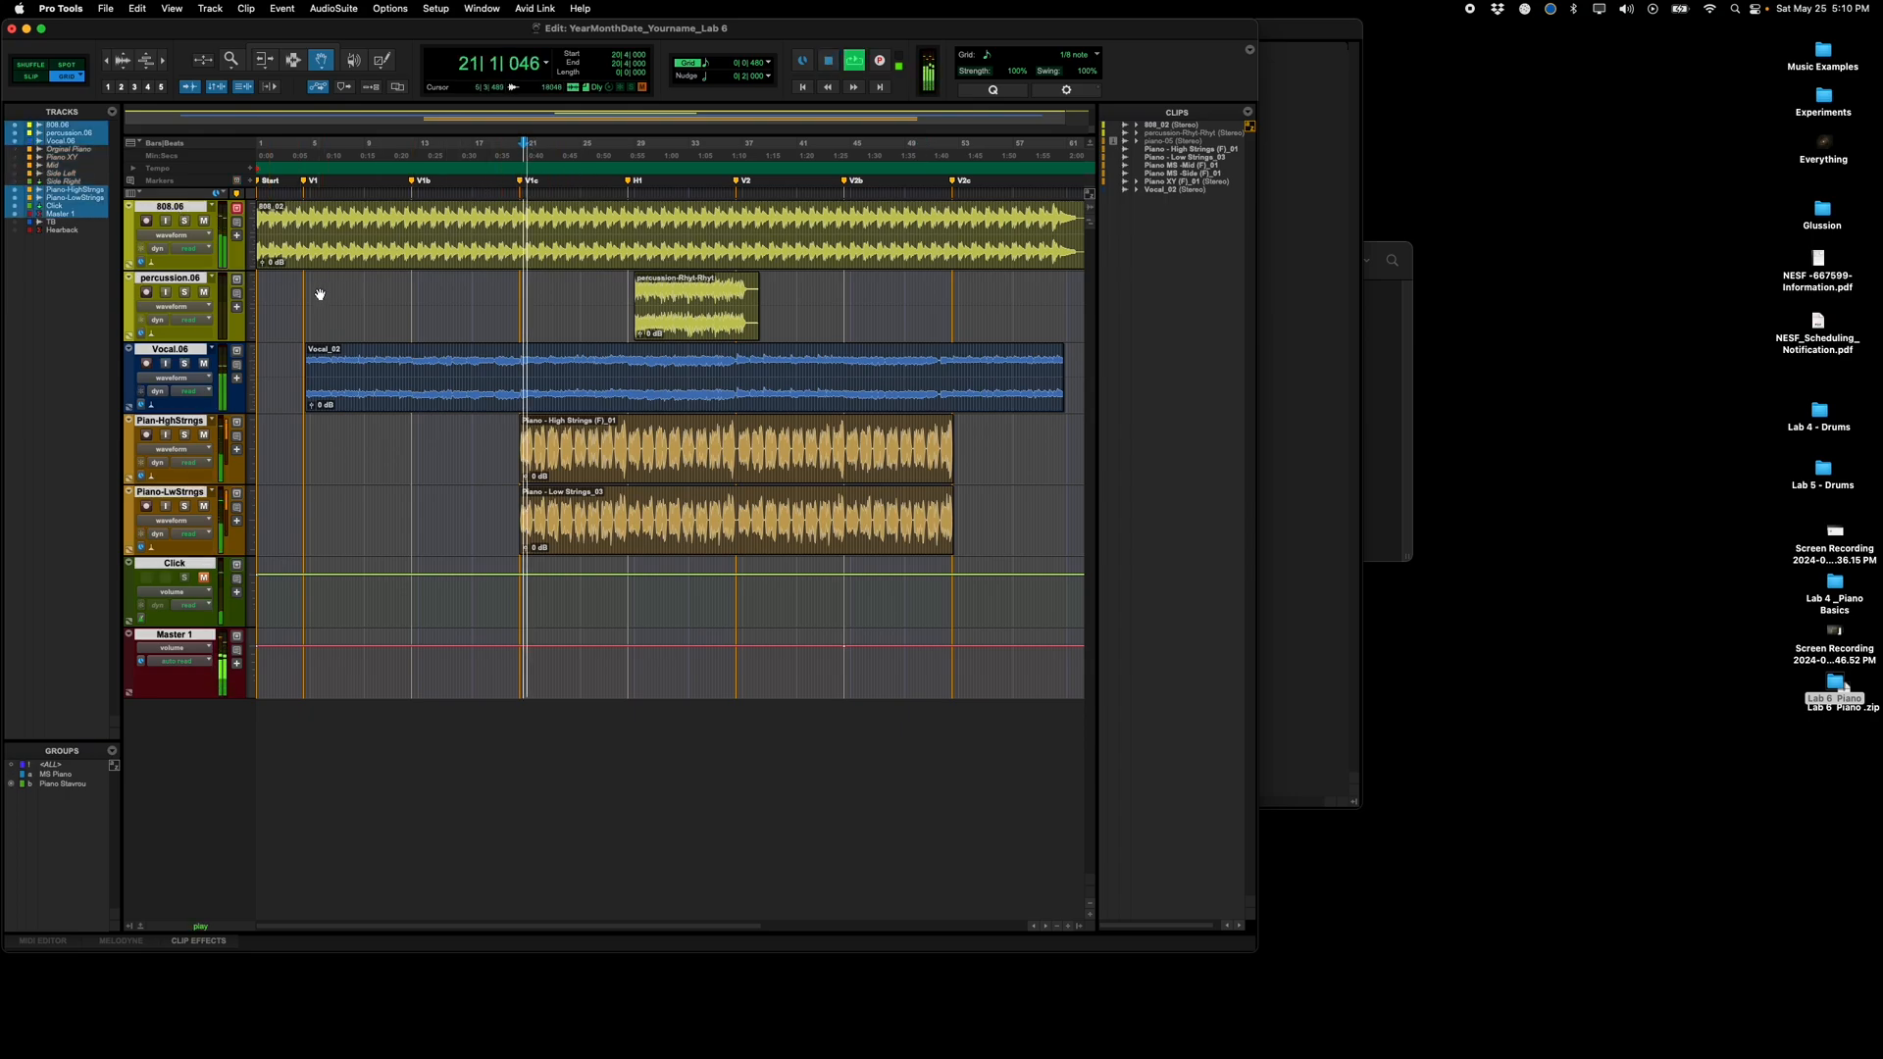
{"action": "key", "text": "super+equal"}
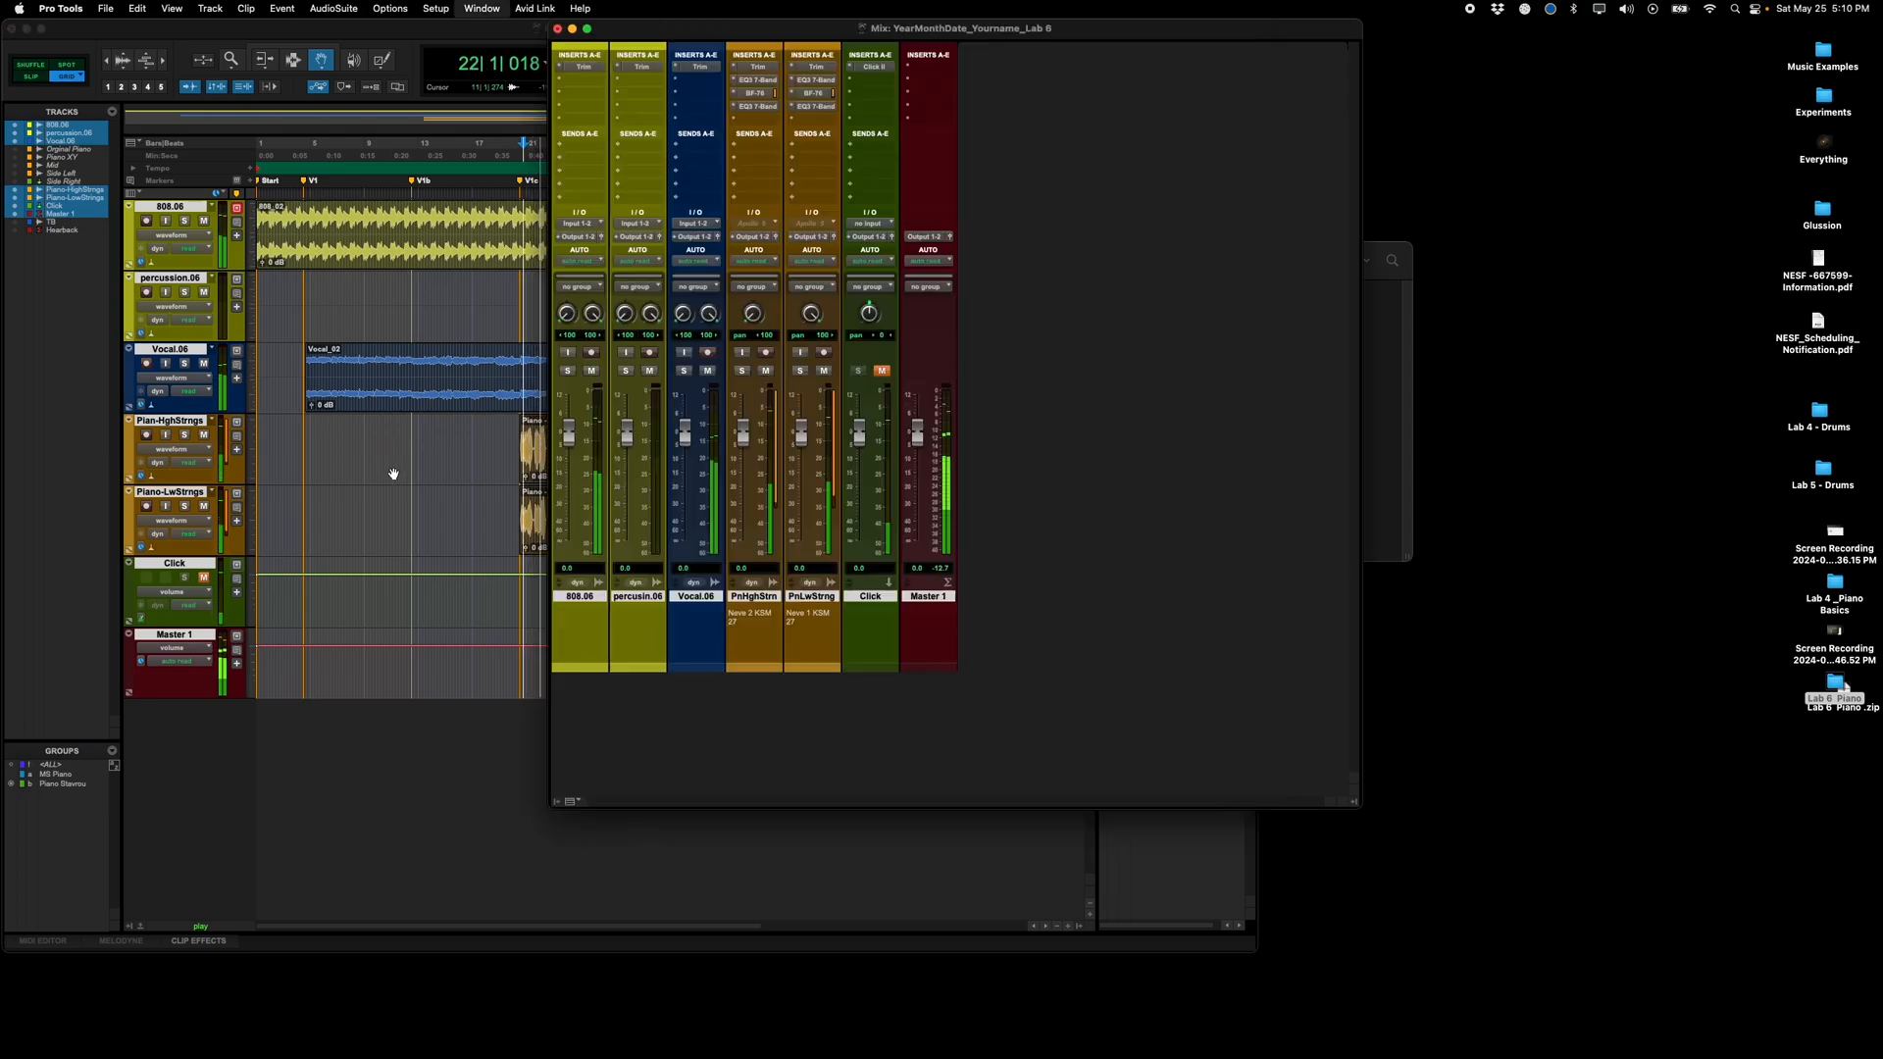
{"action": "left_click", "coordinate": [758, 66]}
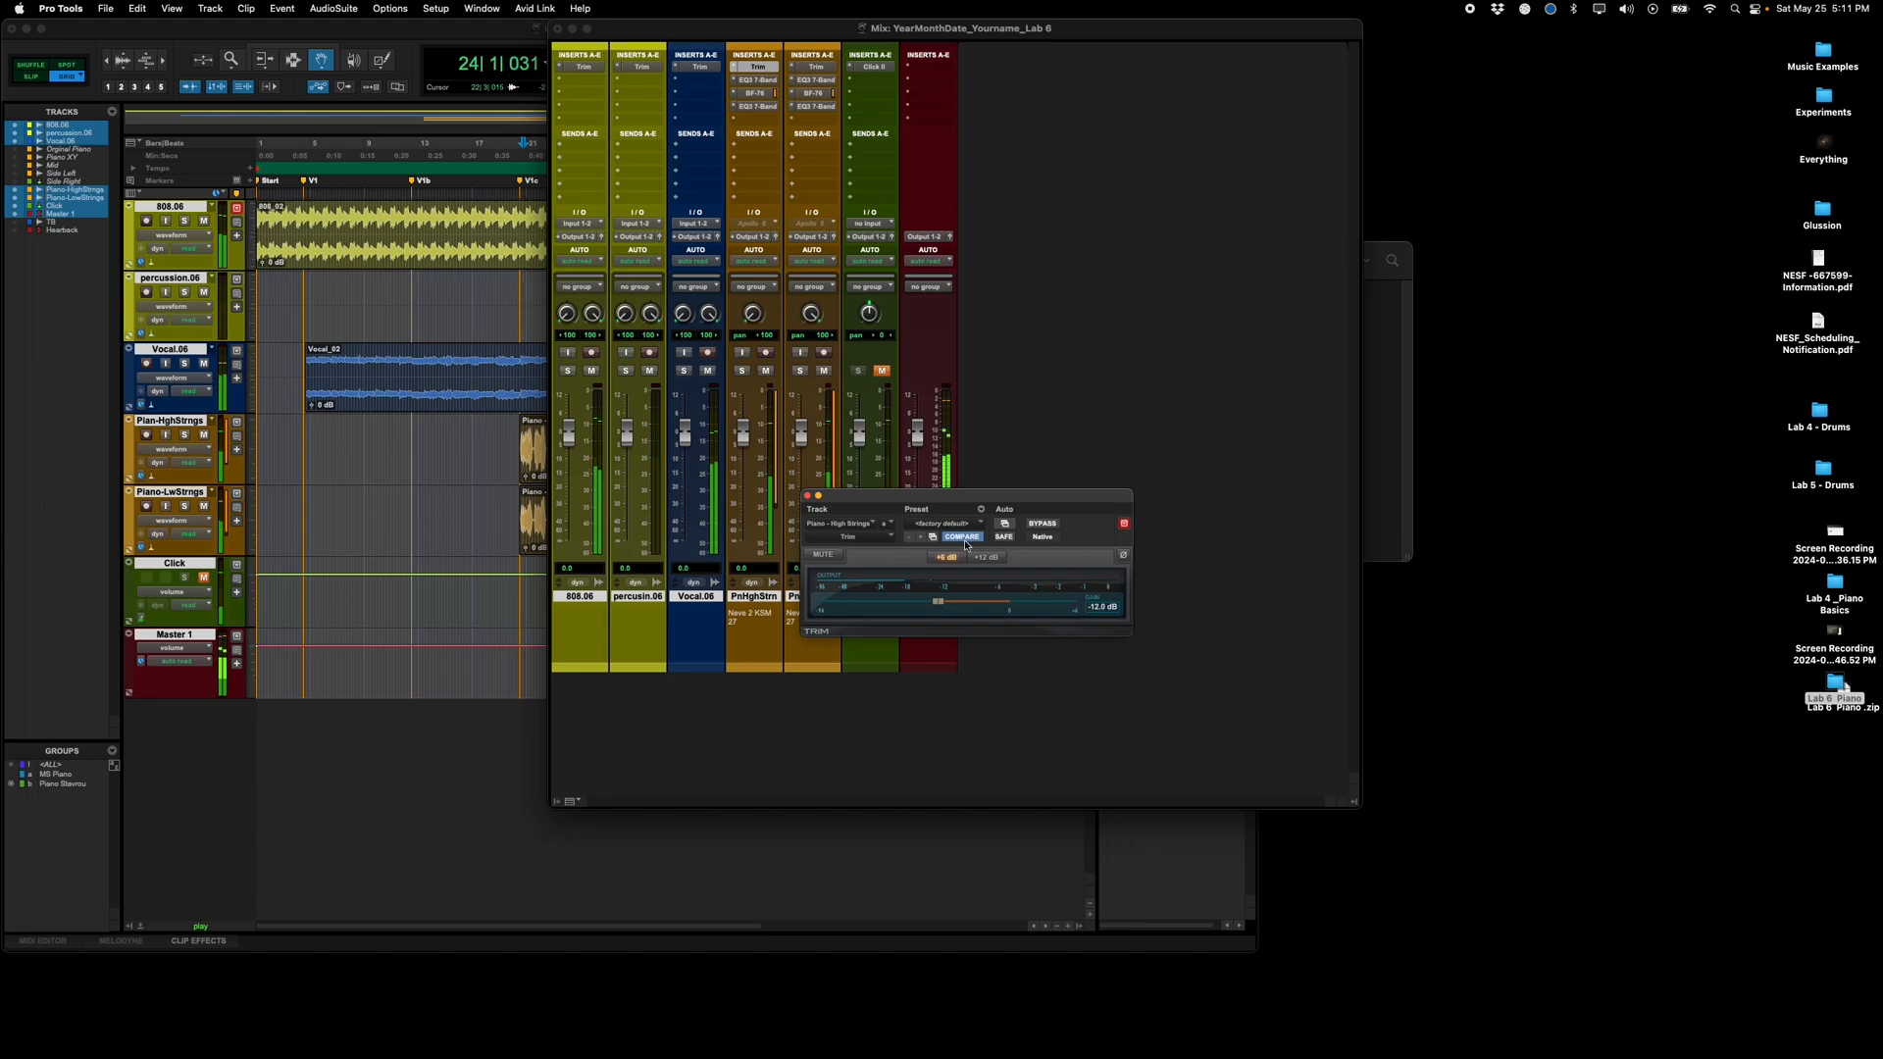
{"action": "left_click", "coordinate": [1106, 604]}
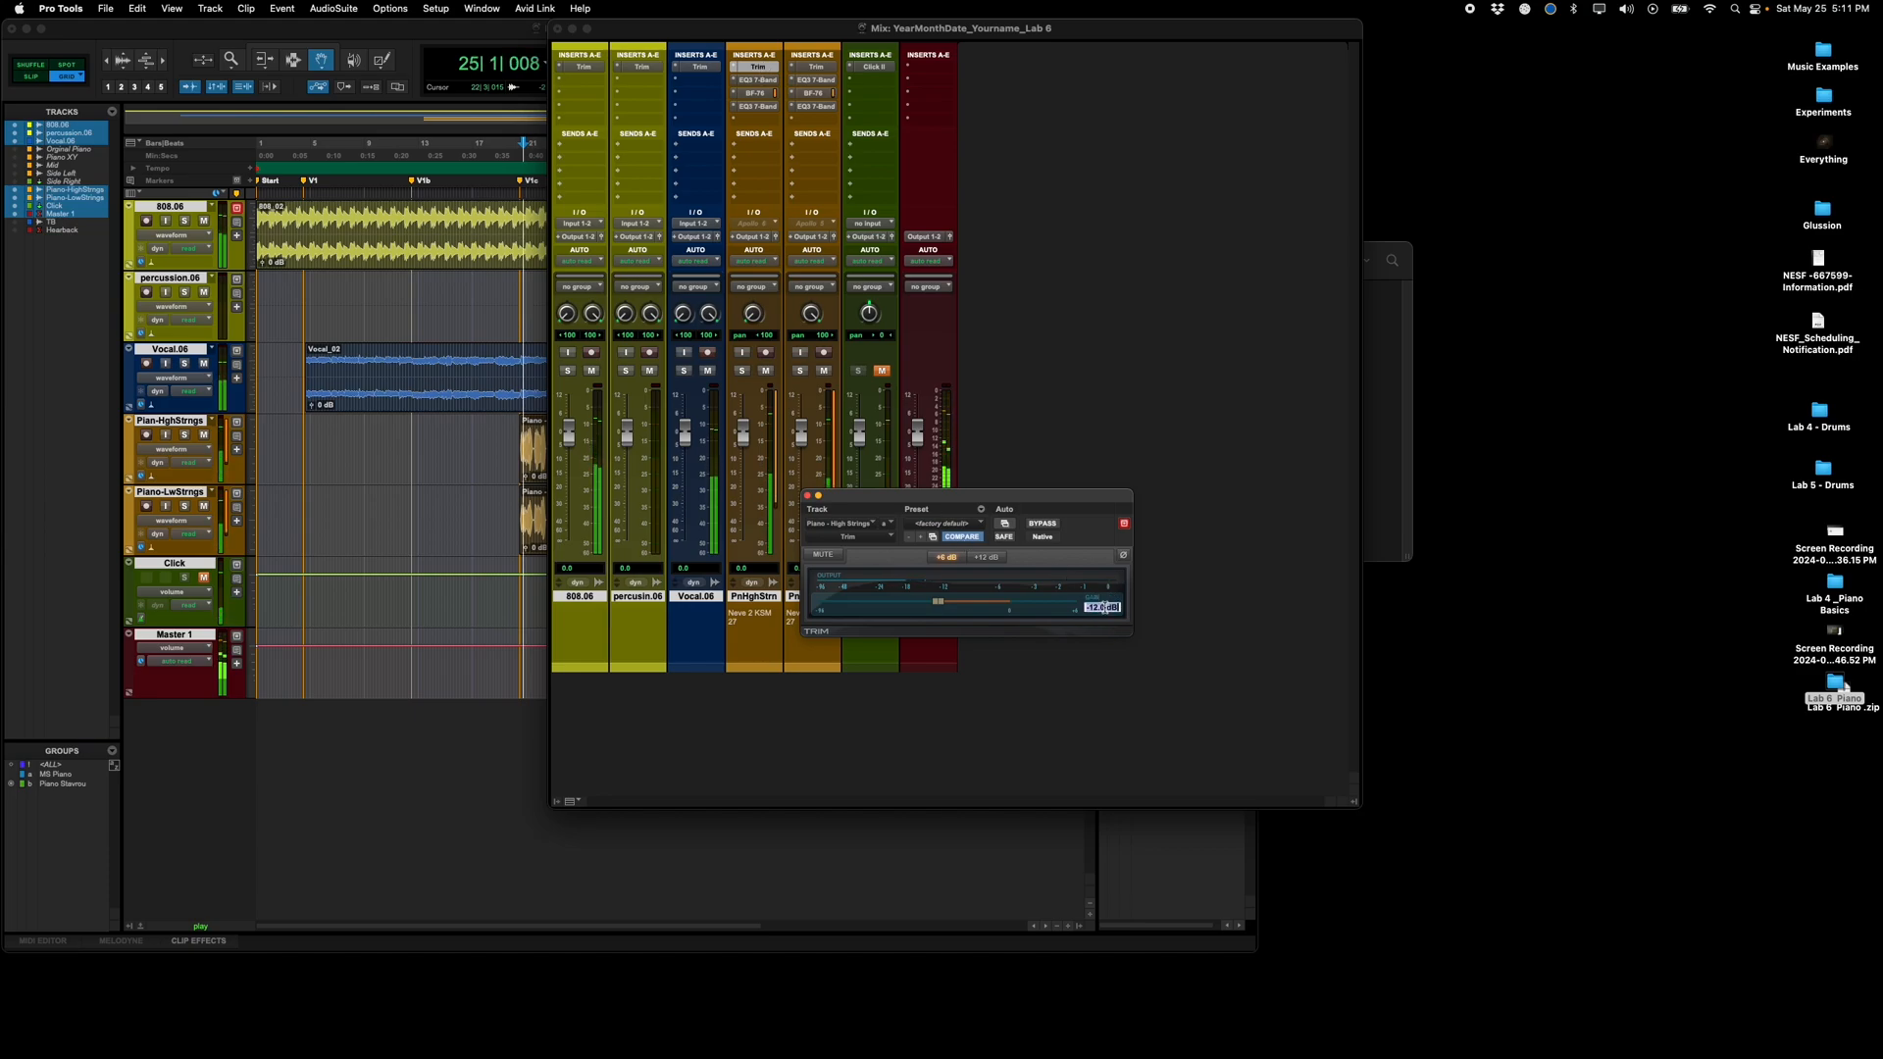
{"action": "type", "text": "-20"}
{"action": "key", "text": "Return"}
{"action": "left_click", "coordinate": [819, 70]}
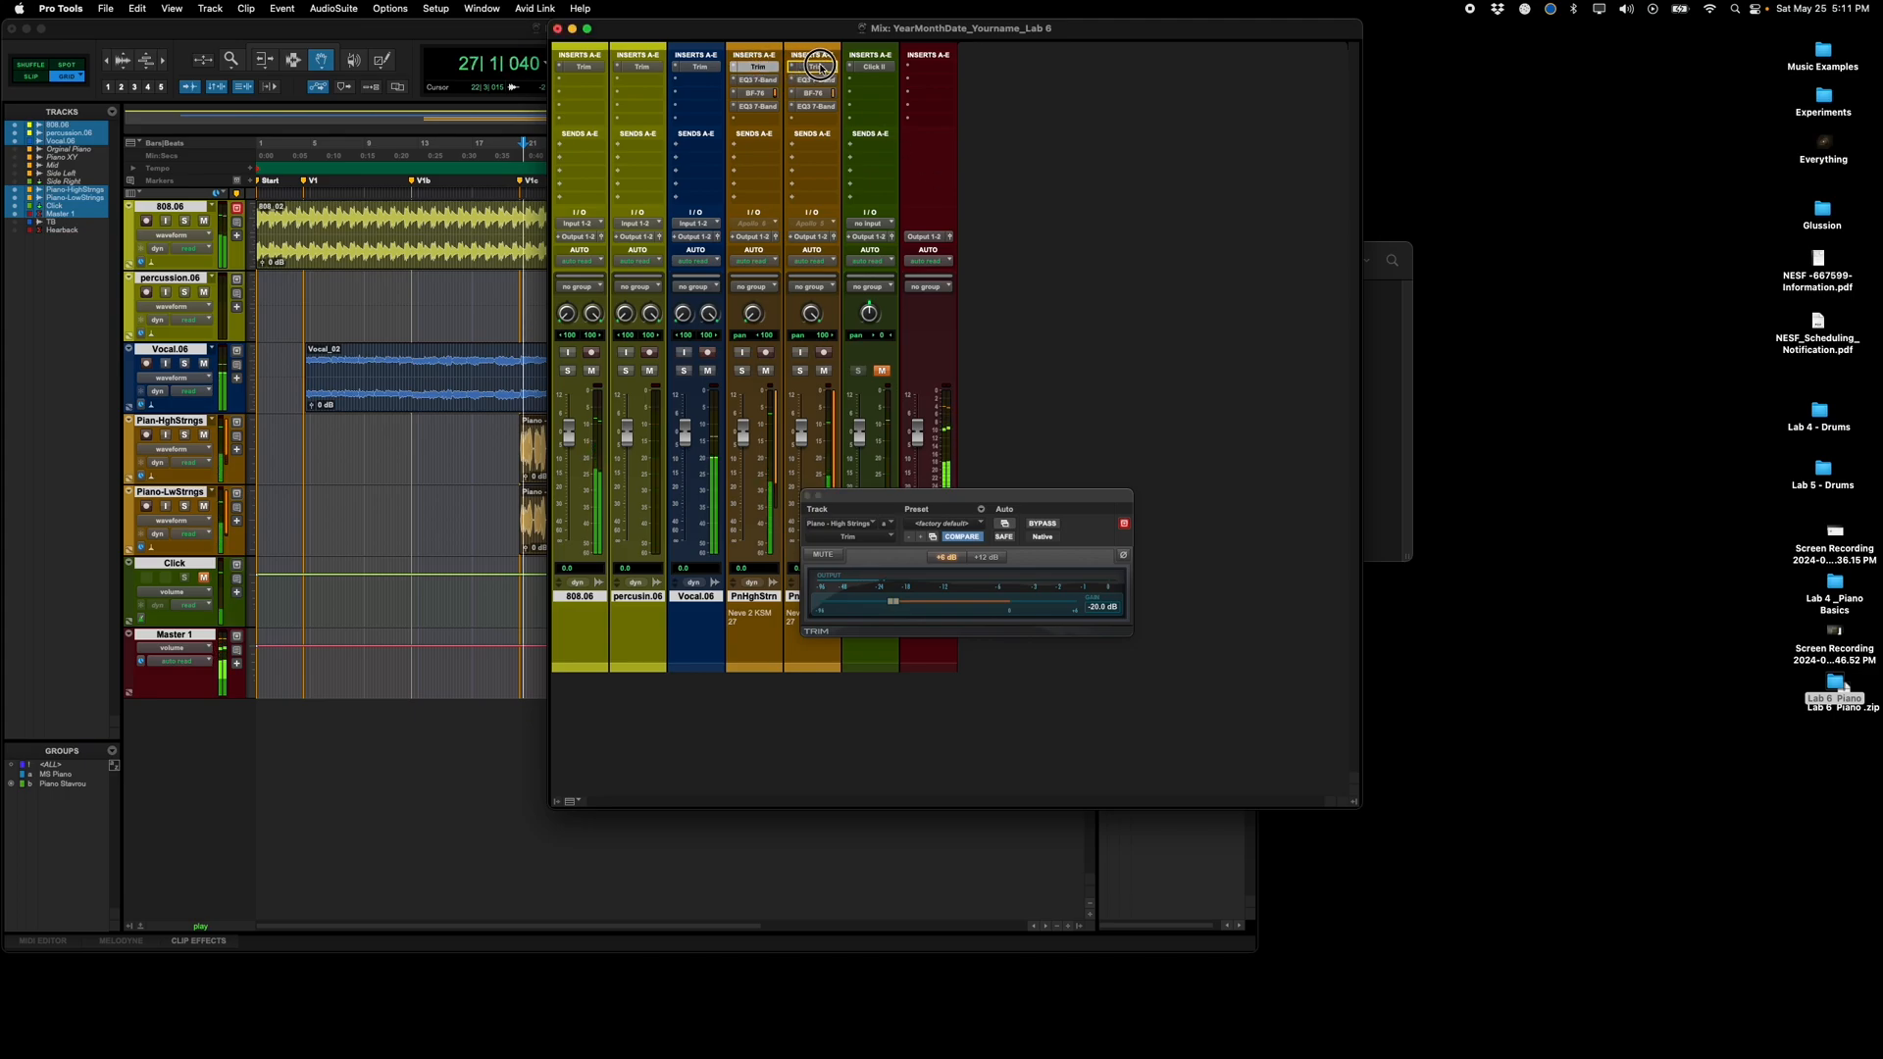
{"action": "left_click", "coordinate": [807, 496]}
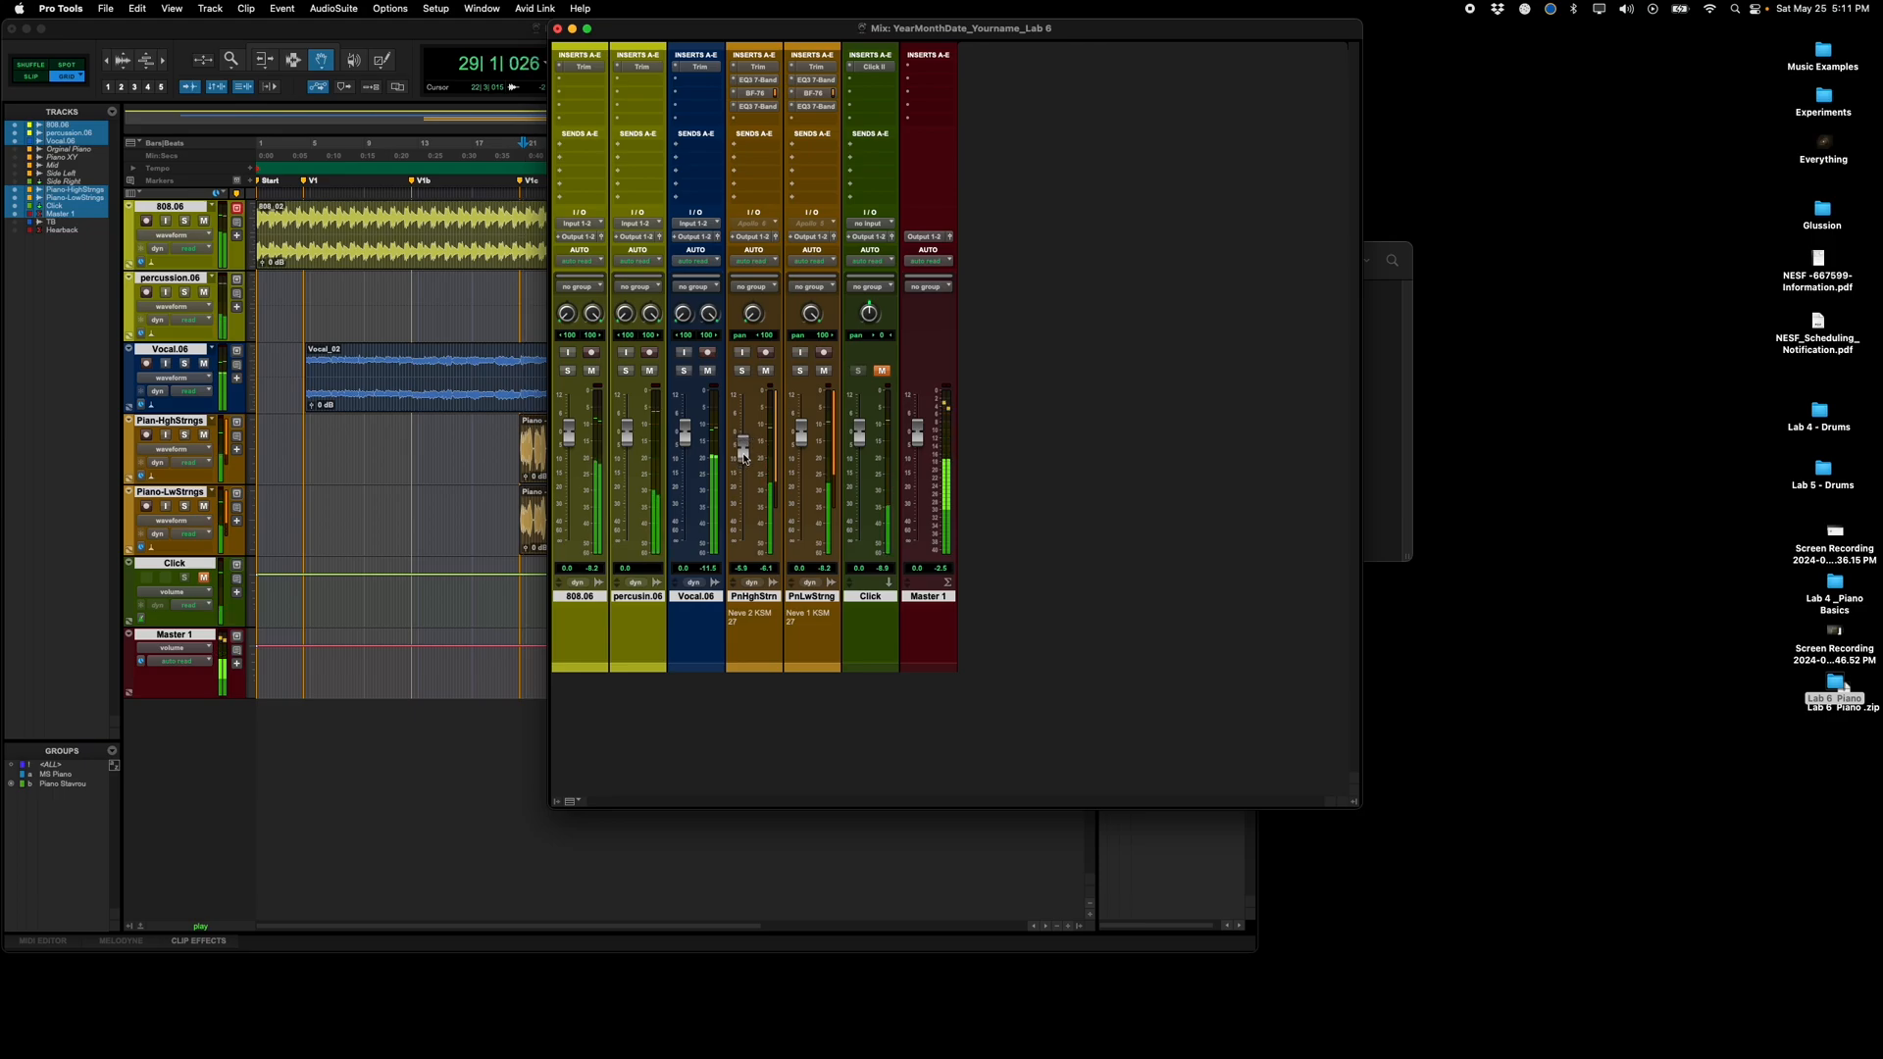
Step: Lower the high strings and low strings piano faders to about -5.5 dB and audition the mix from the V1c marker
{"action": "left_click_drag", "start_coordinate": [800, 434], "coordinate": [802, 449]}
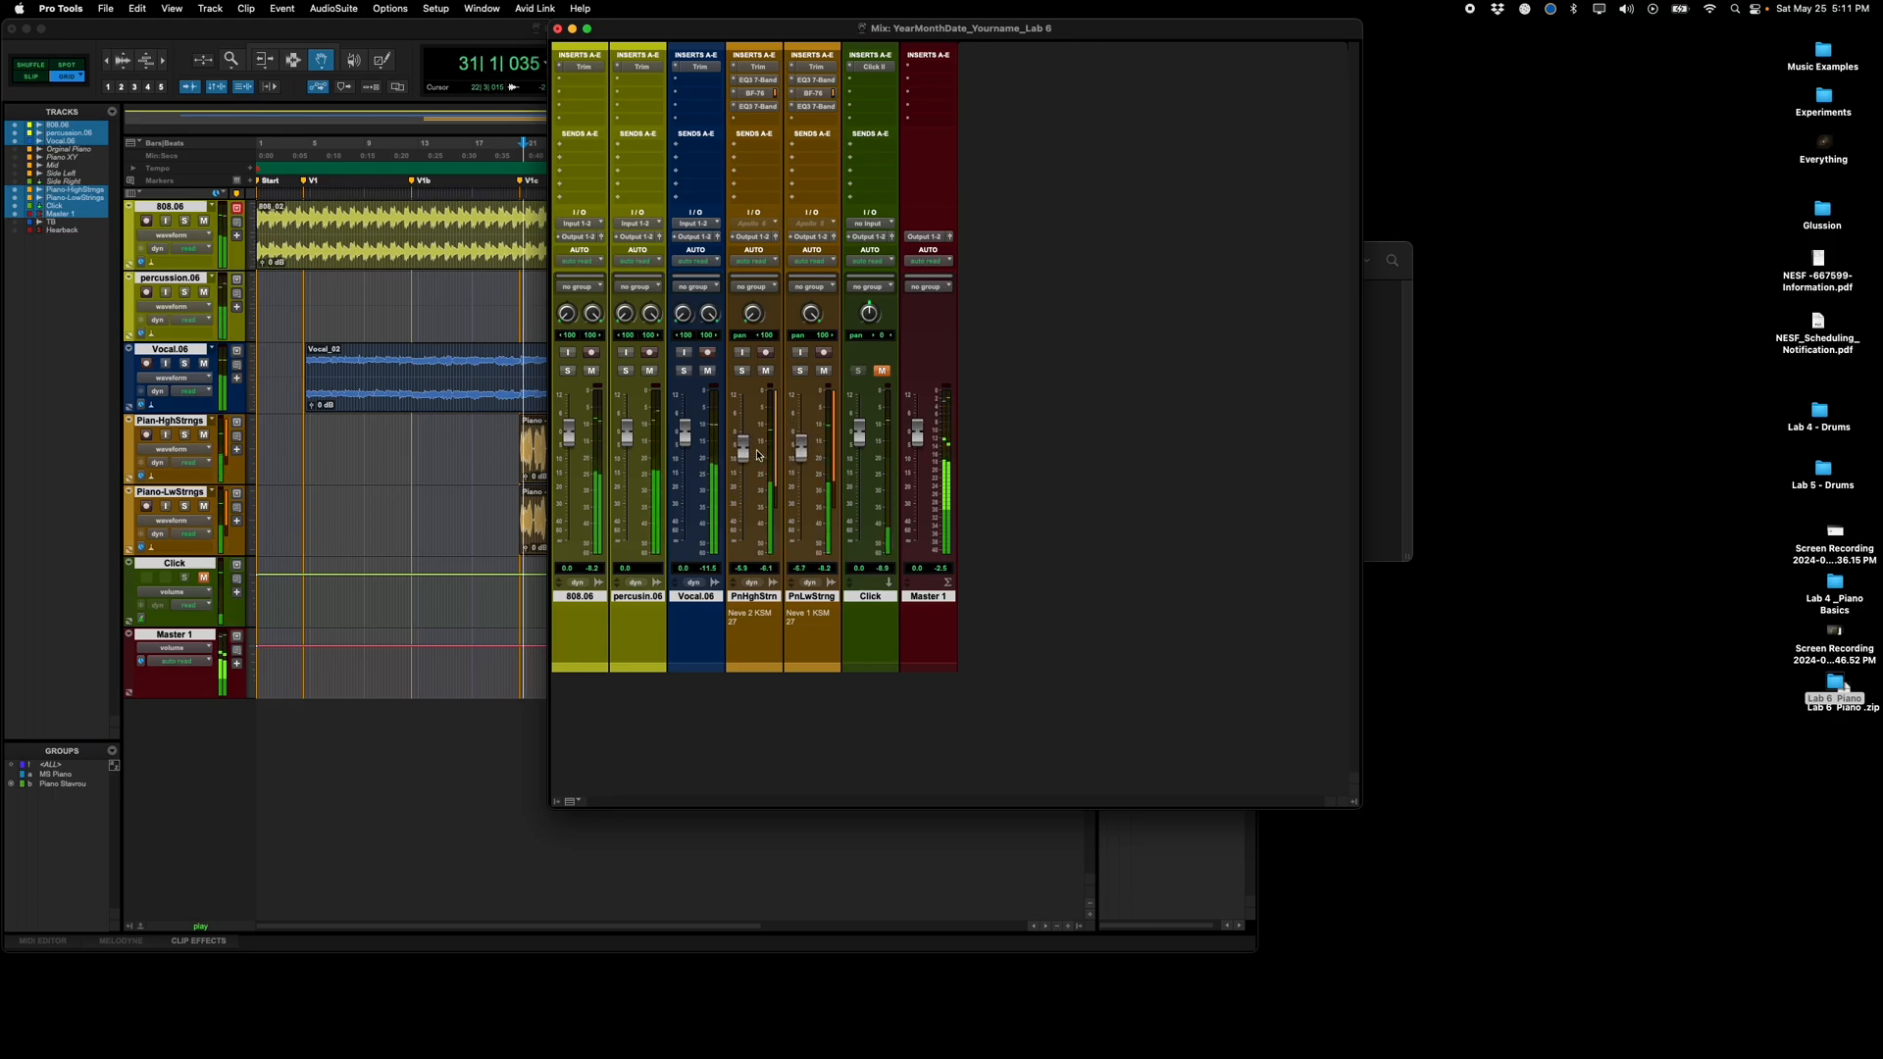
{"action": "key", "text": "space"}
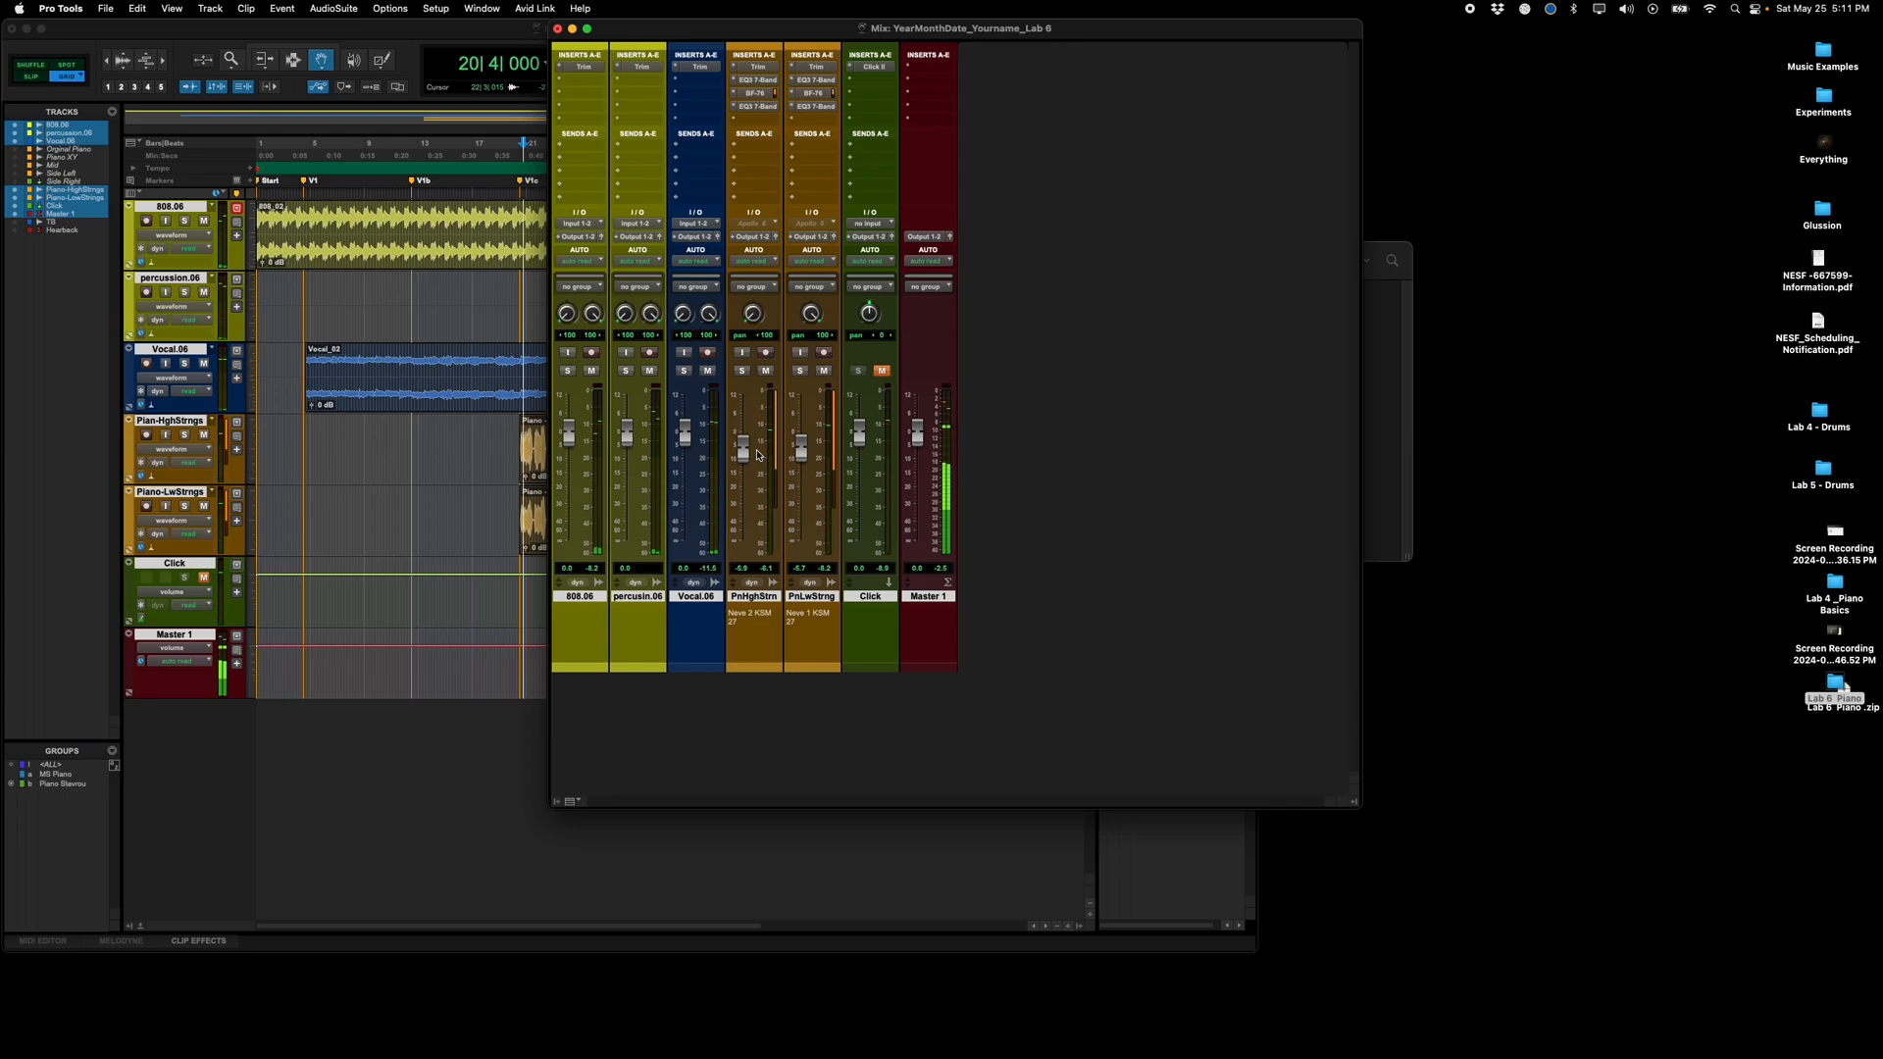
{"action": "left_click", "coordinate": [523, 185]}
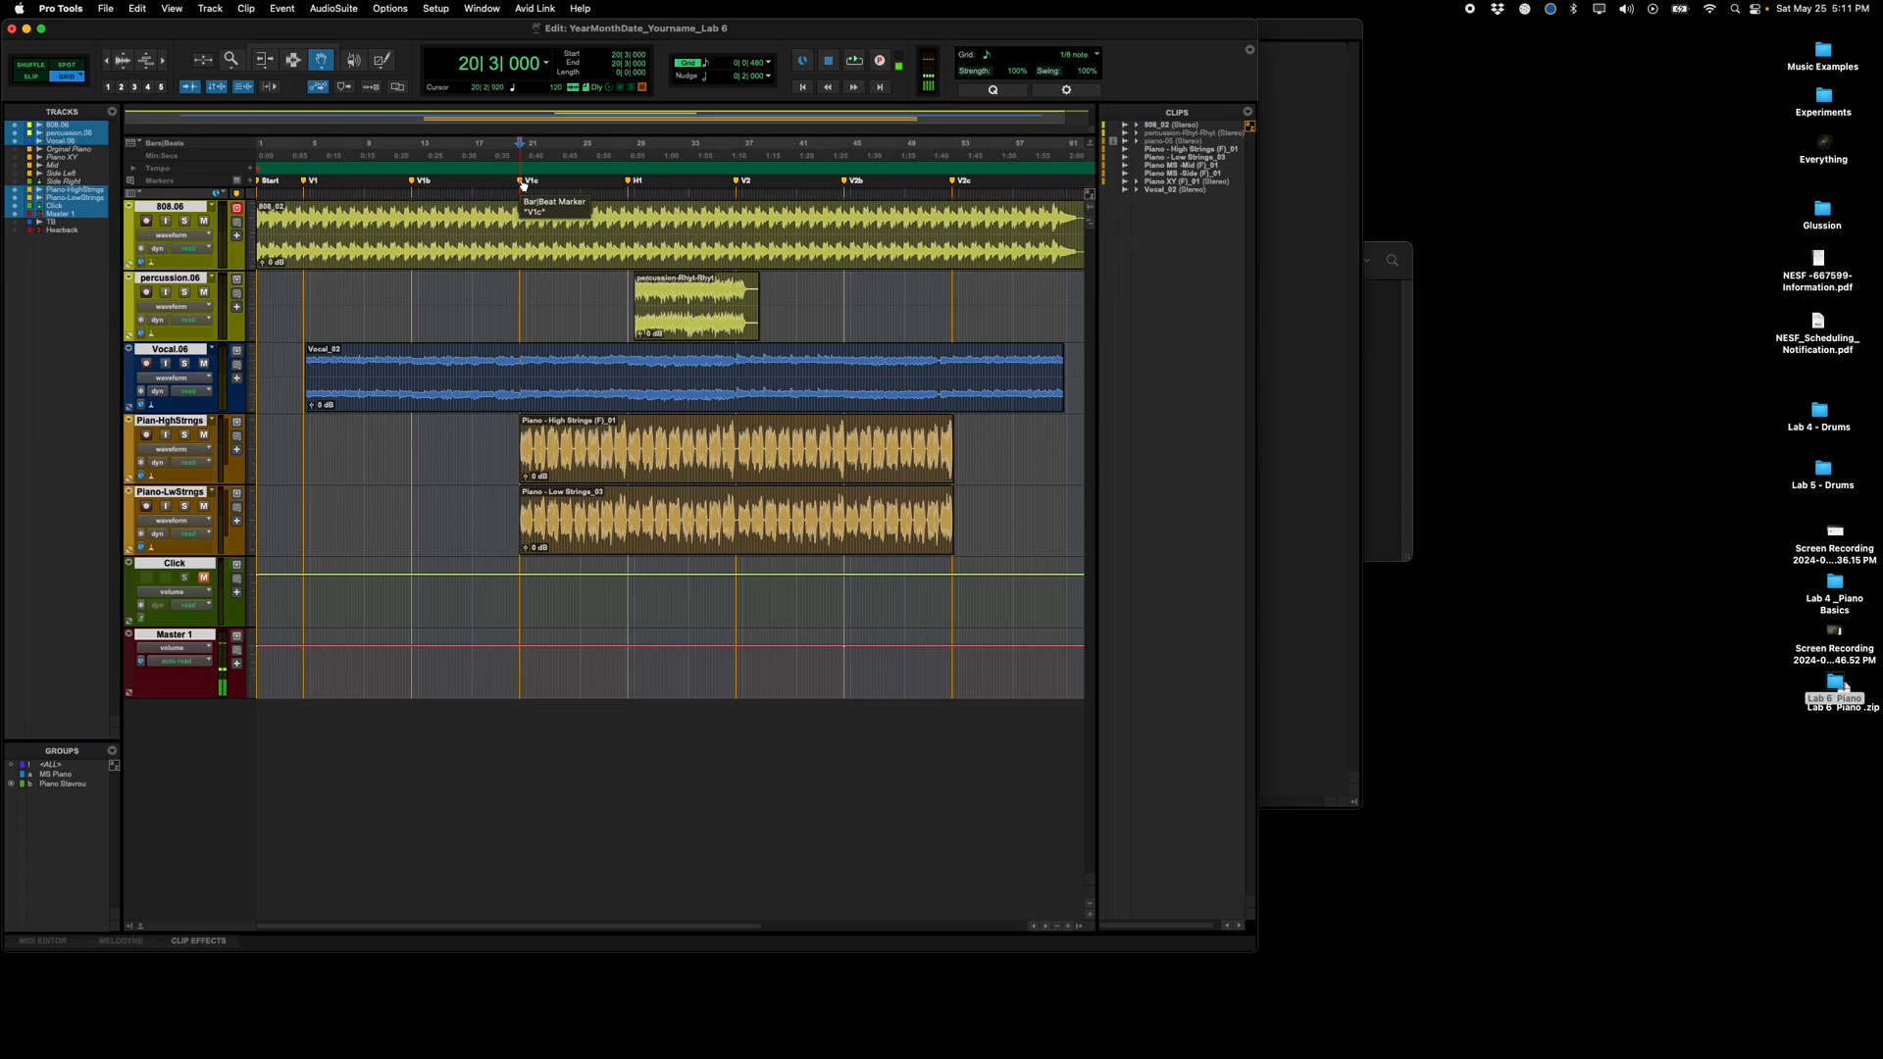
{"action": "key", "text": "space"}
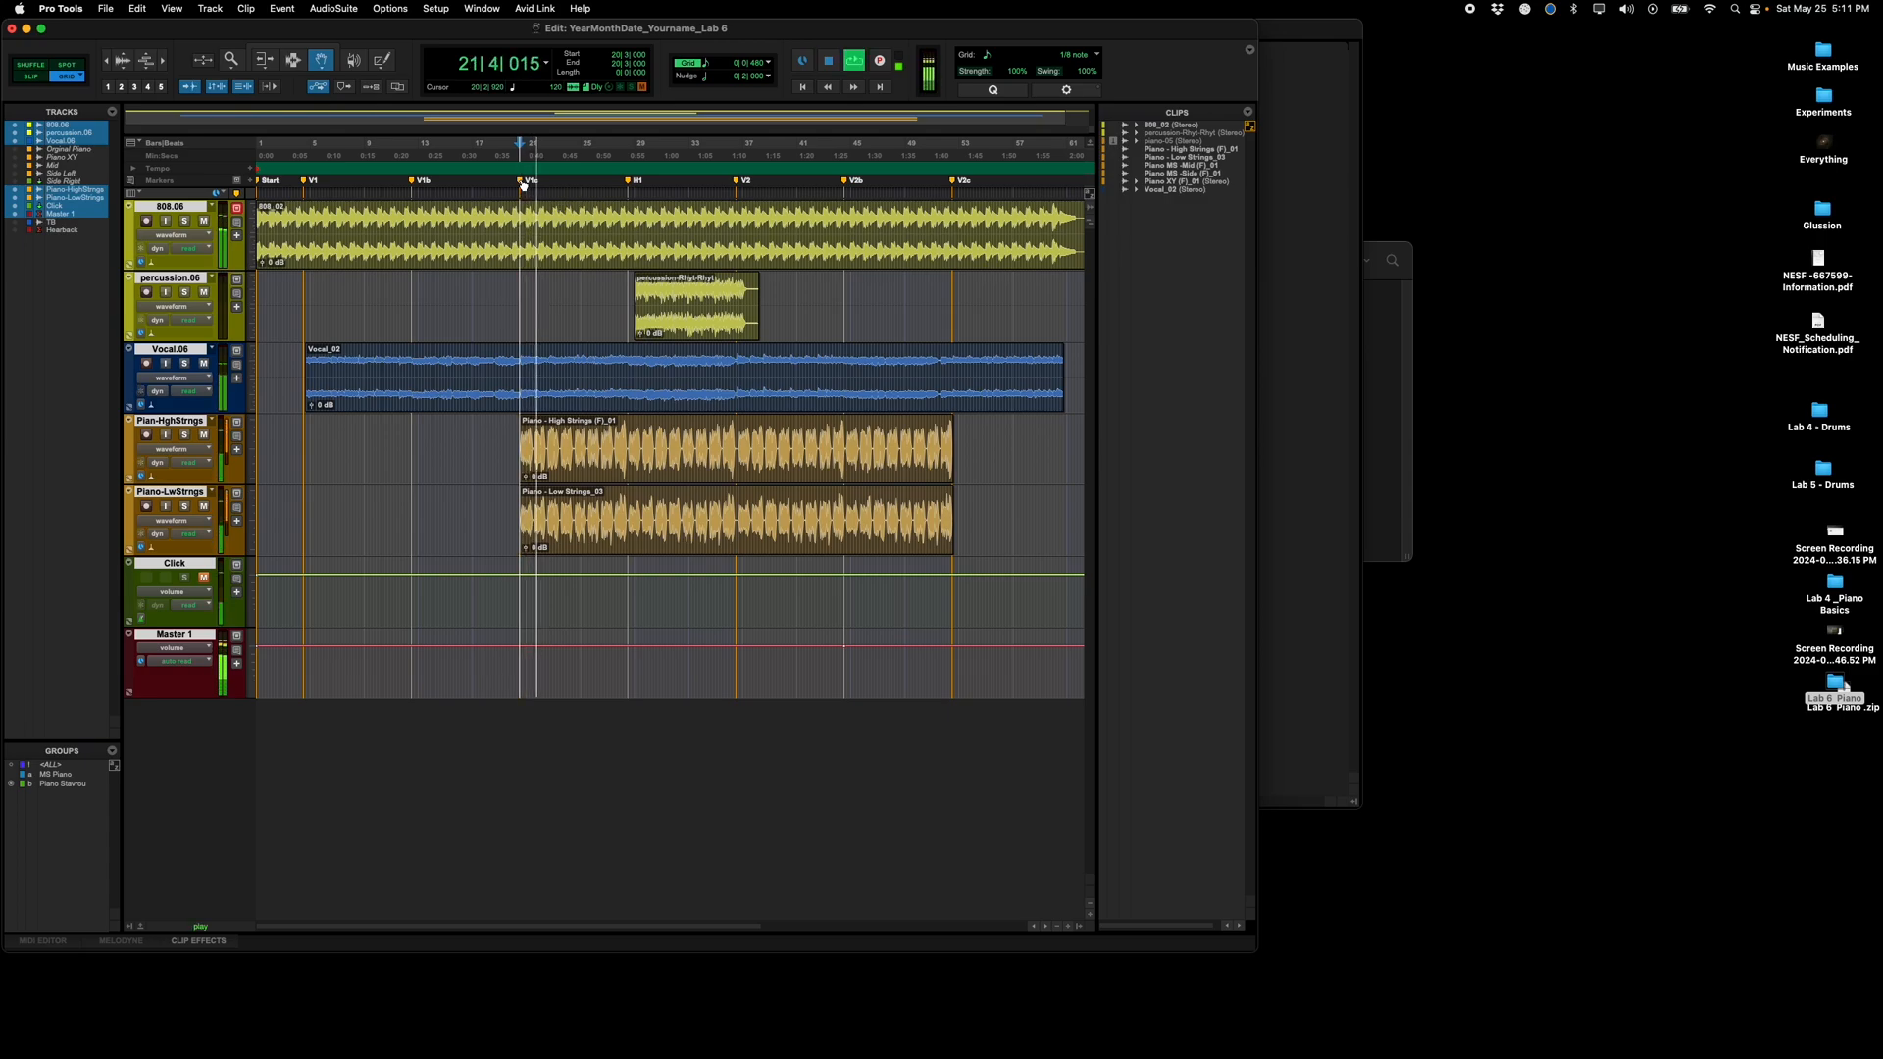
{"action": "key", "text": "super+equal"}
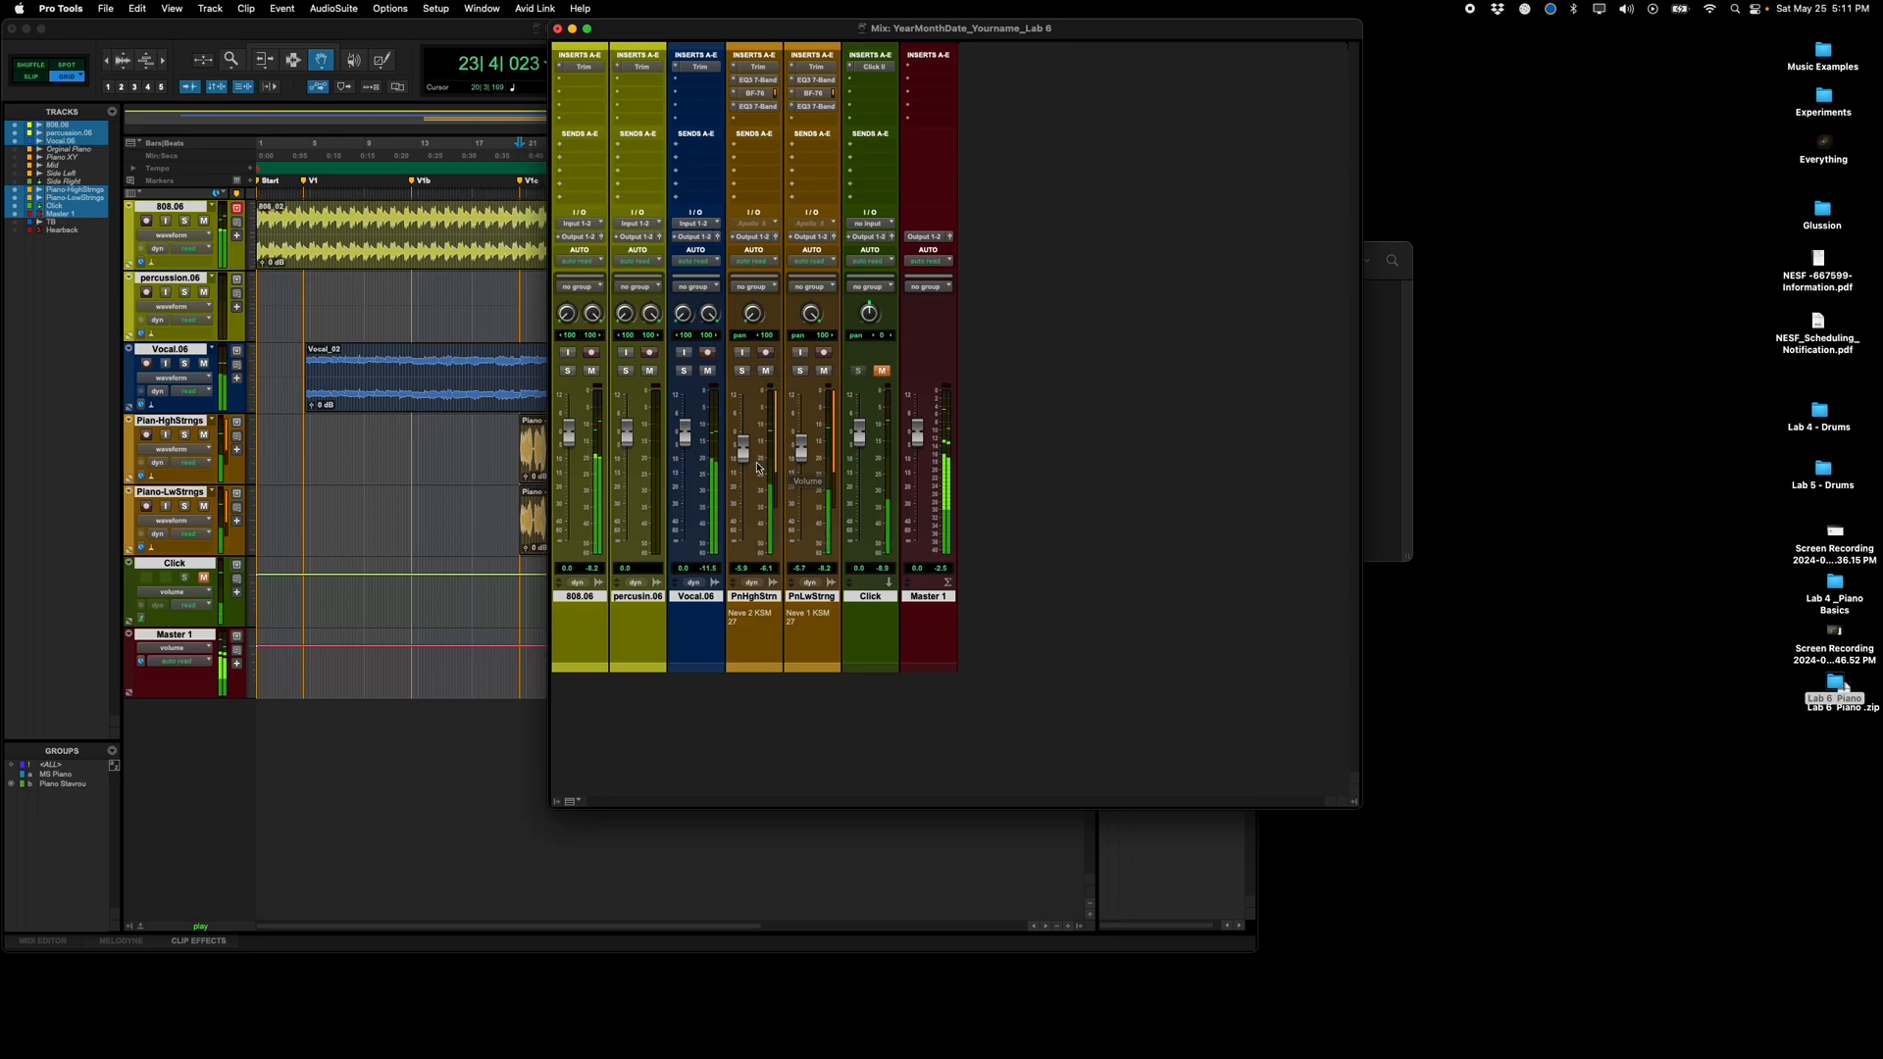
{"action": "key", "text": "space"}
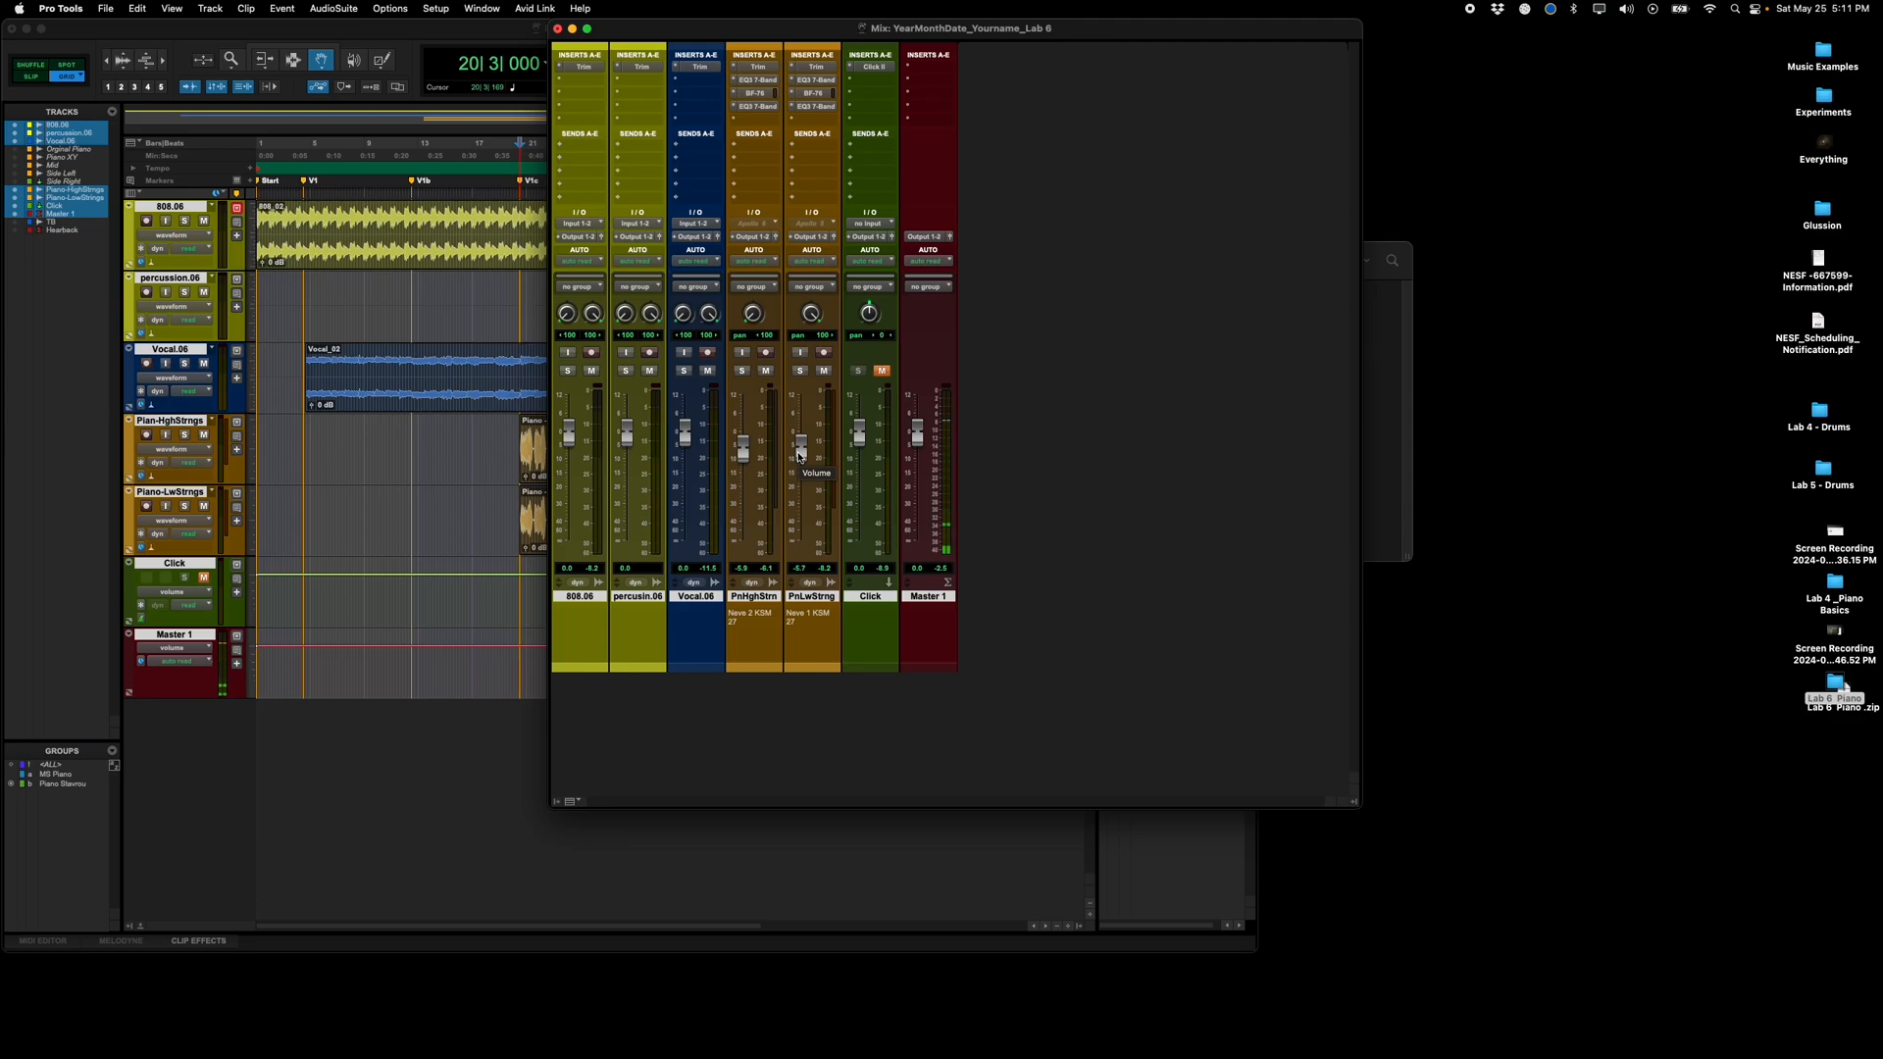
Step: Read the zipping and sharing instructions in Chrome, and check Lab 6 Piano's session file, Bounced Files and Audio Files in Finder
{"action": "key", "text": "super+Tab"}
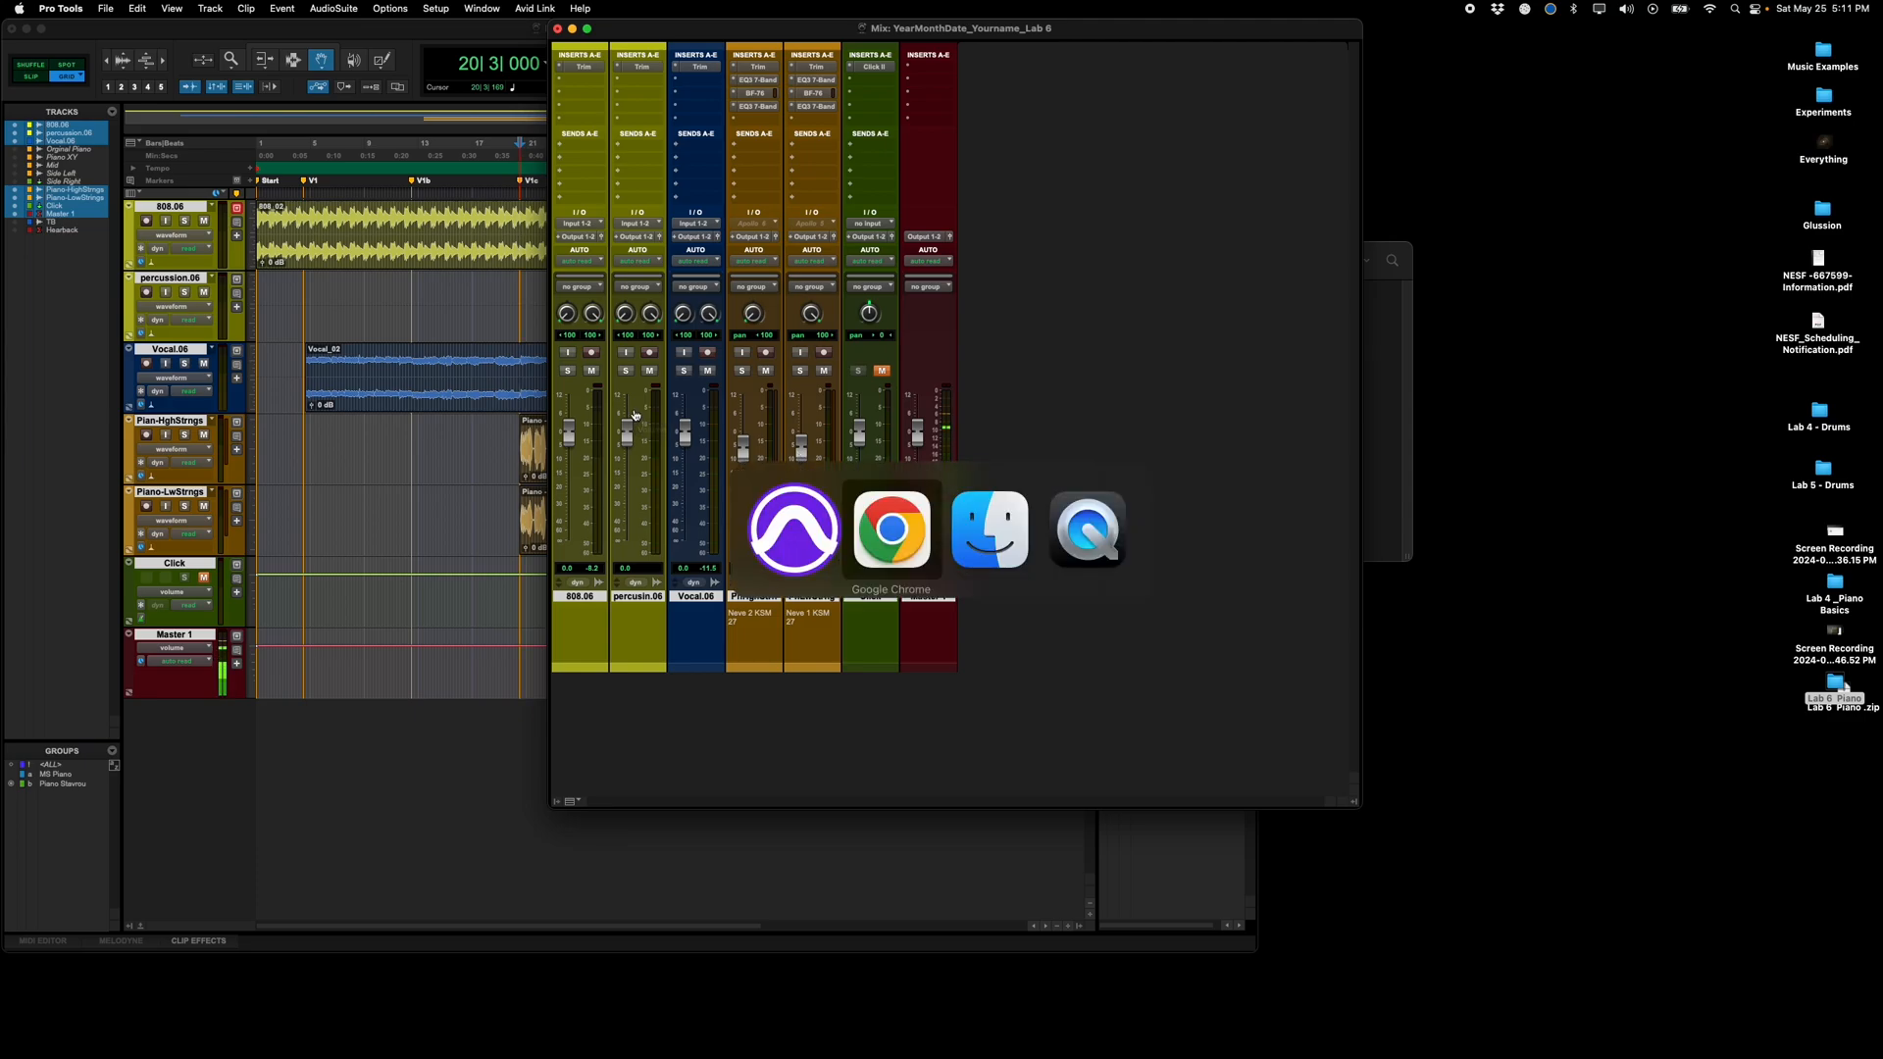
{"action": "scroll", "coordinate": [587, 517], "scroll_direction": "down", "scroll_amount": 5}
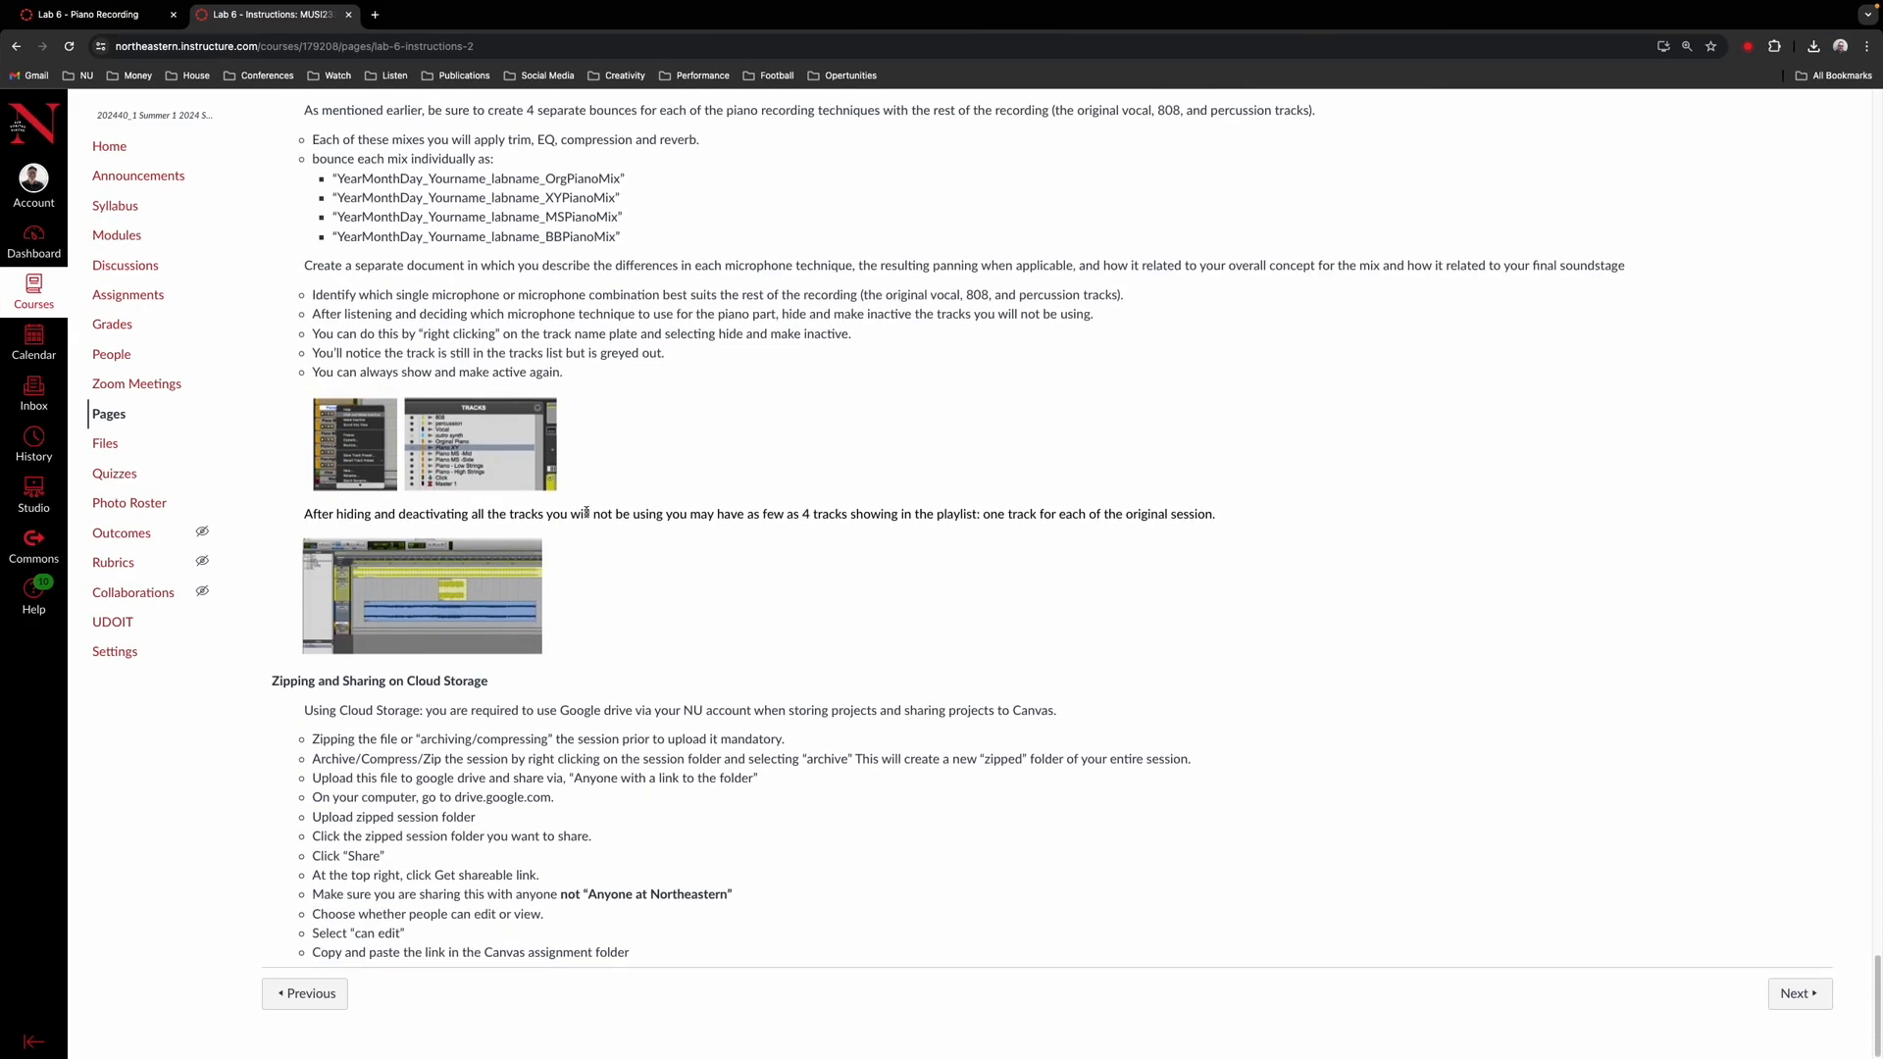
{"action": "key", "text": "super+Tab"}
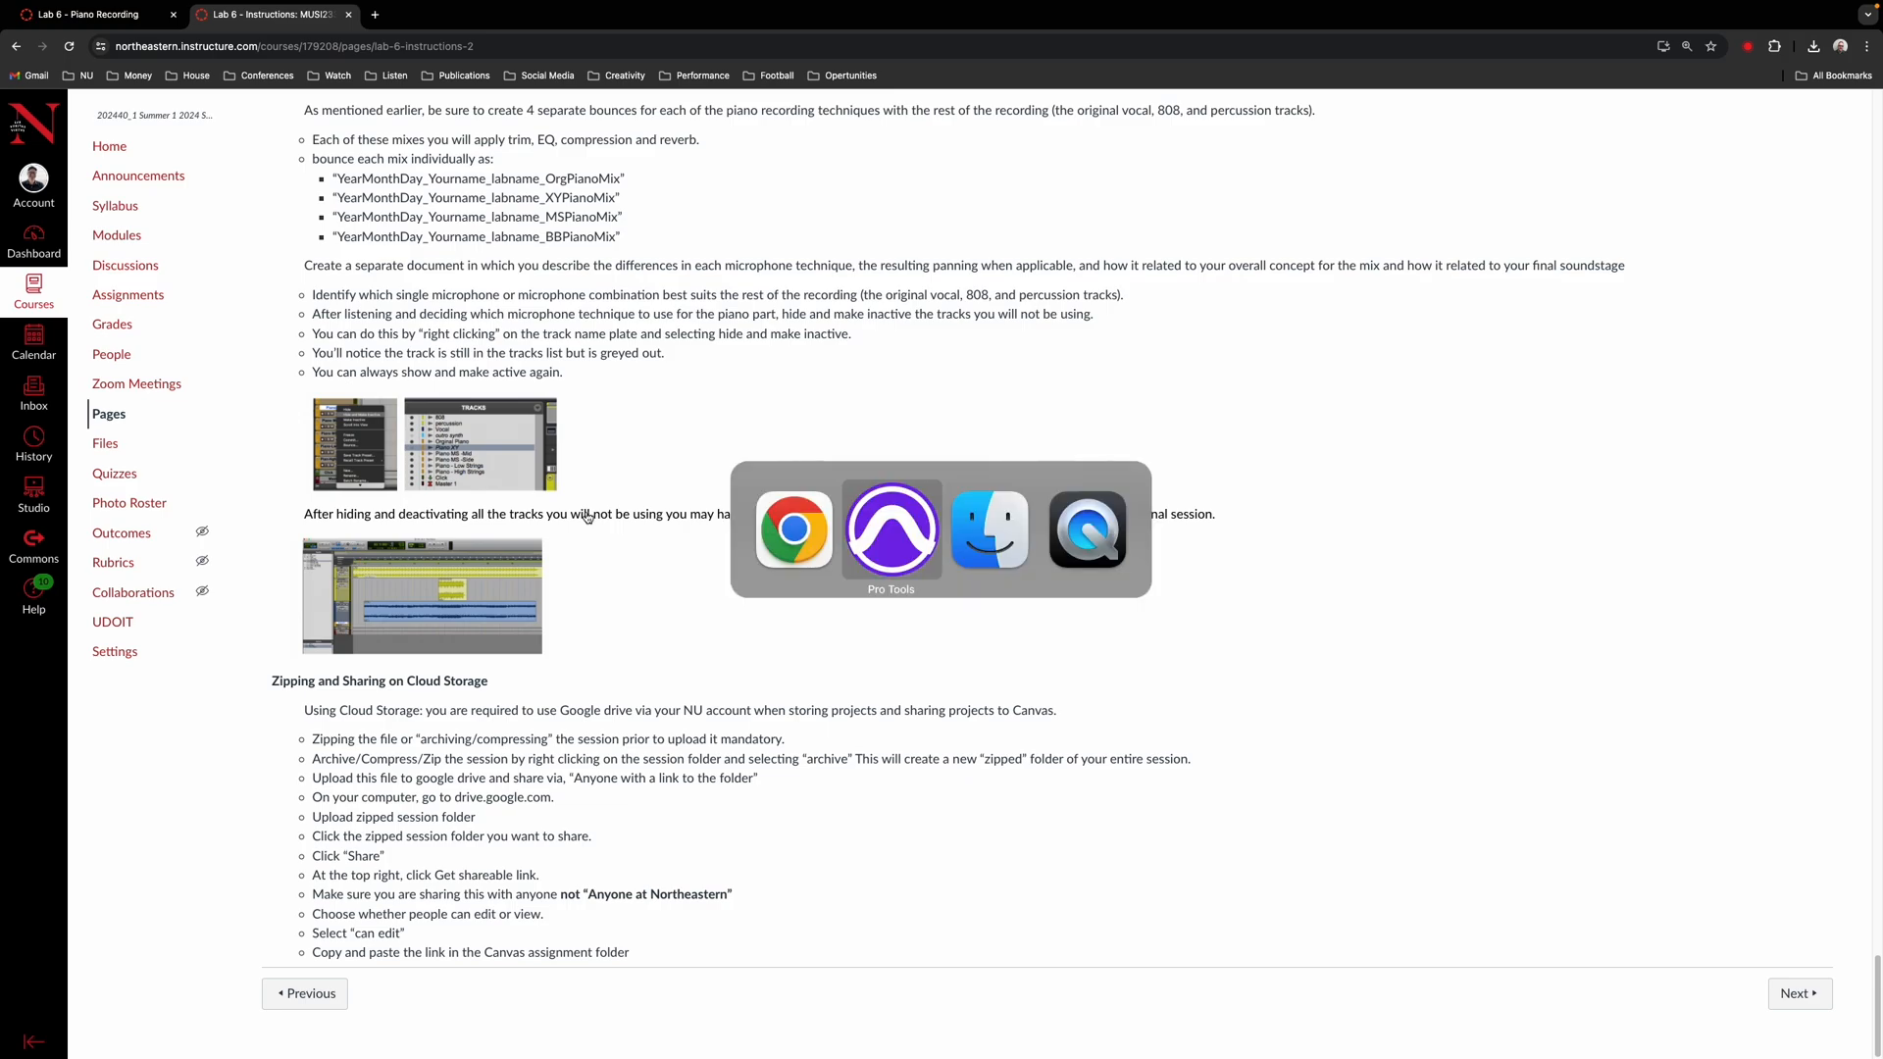
{"action": "key", "text": "super+Tab"}
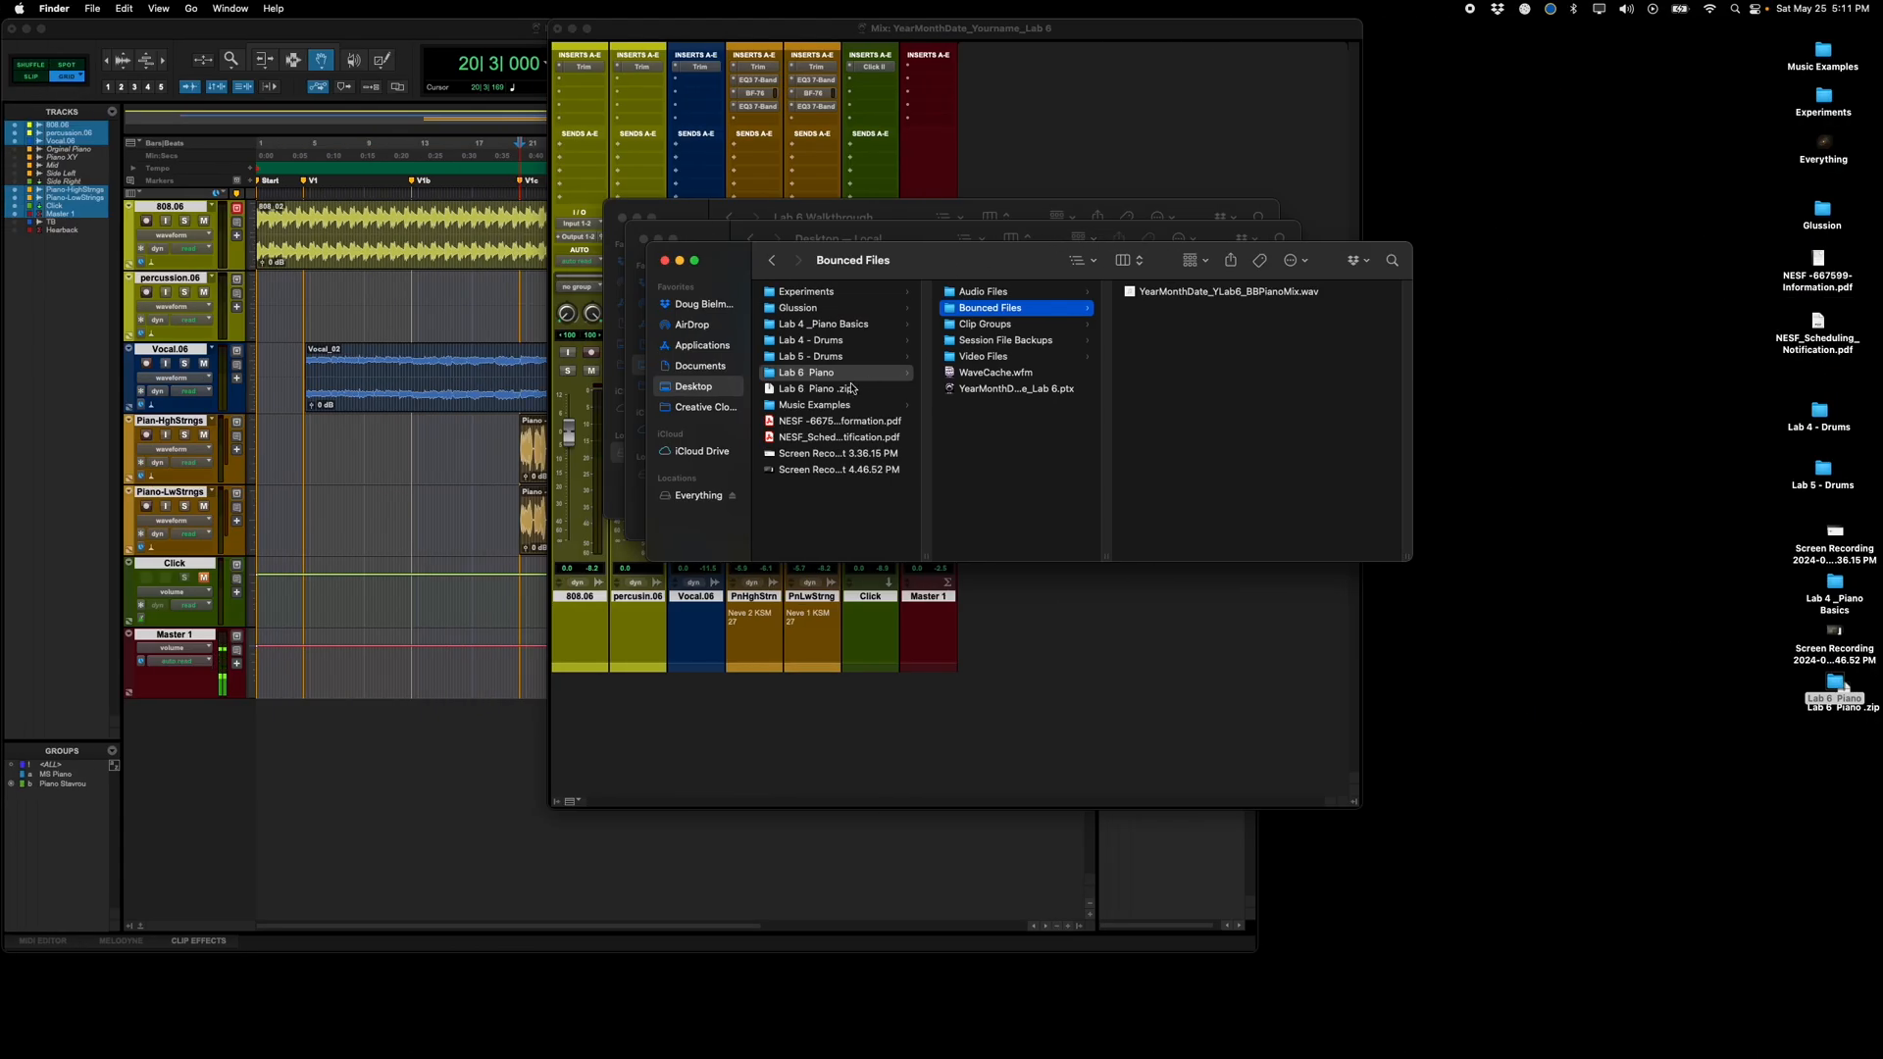
{"action": "left_click", "coordinate": [1039, 389]}
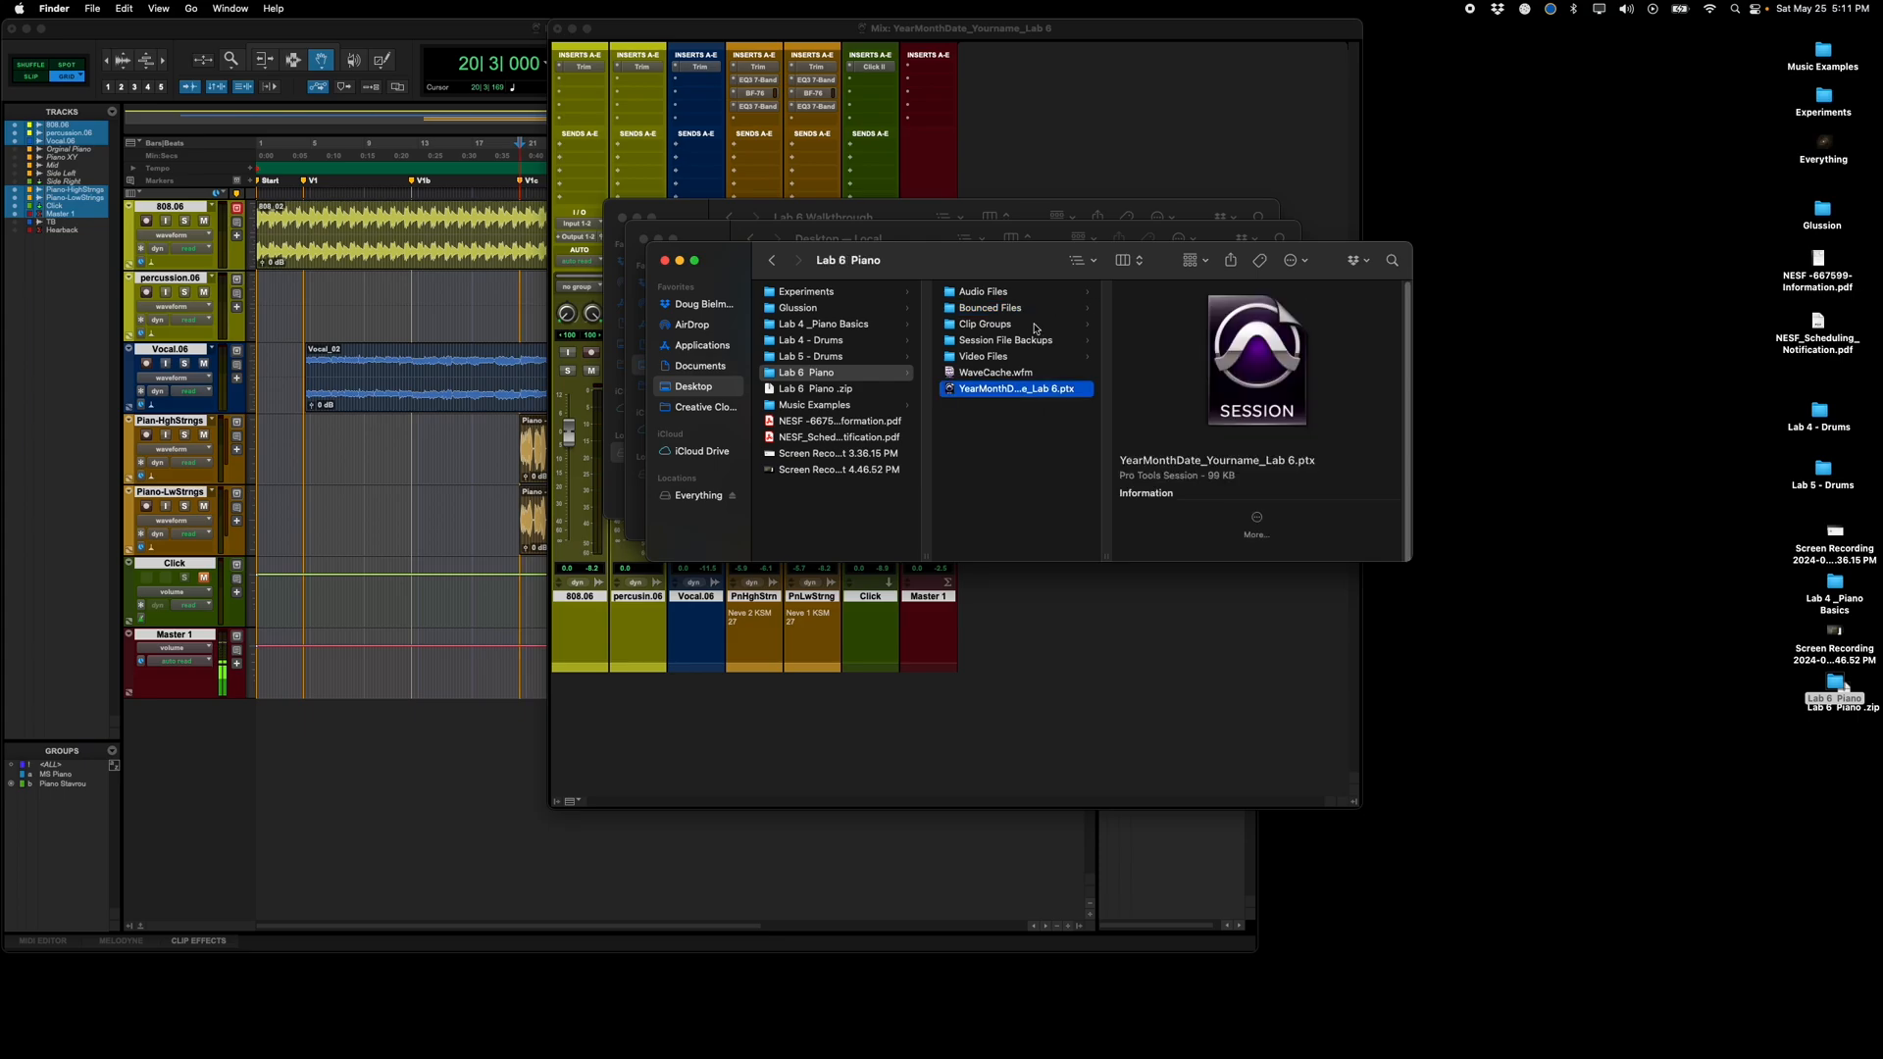
{"action": "left_click", "coordinate": [1042, 307]}
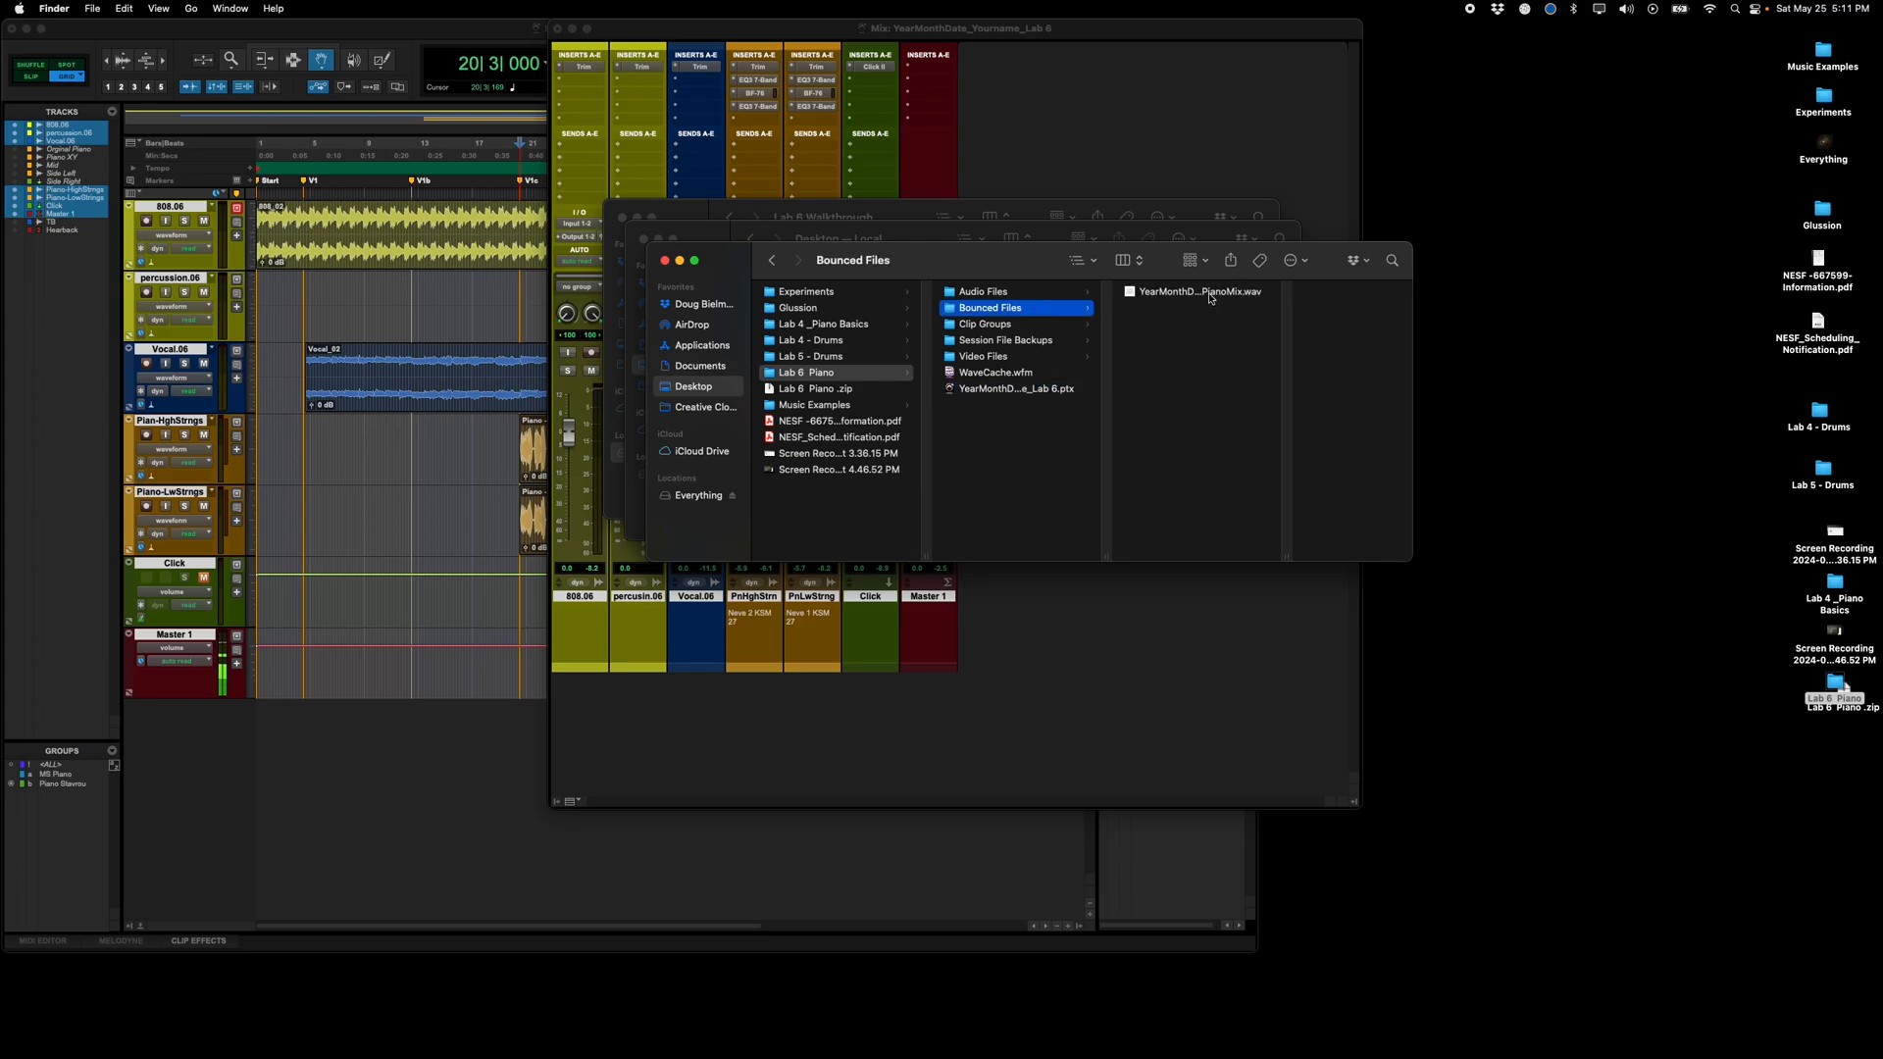
{"action": "left_click", "coordinate": [998, 292]}
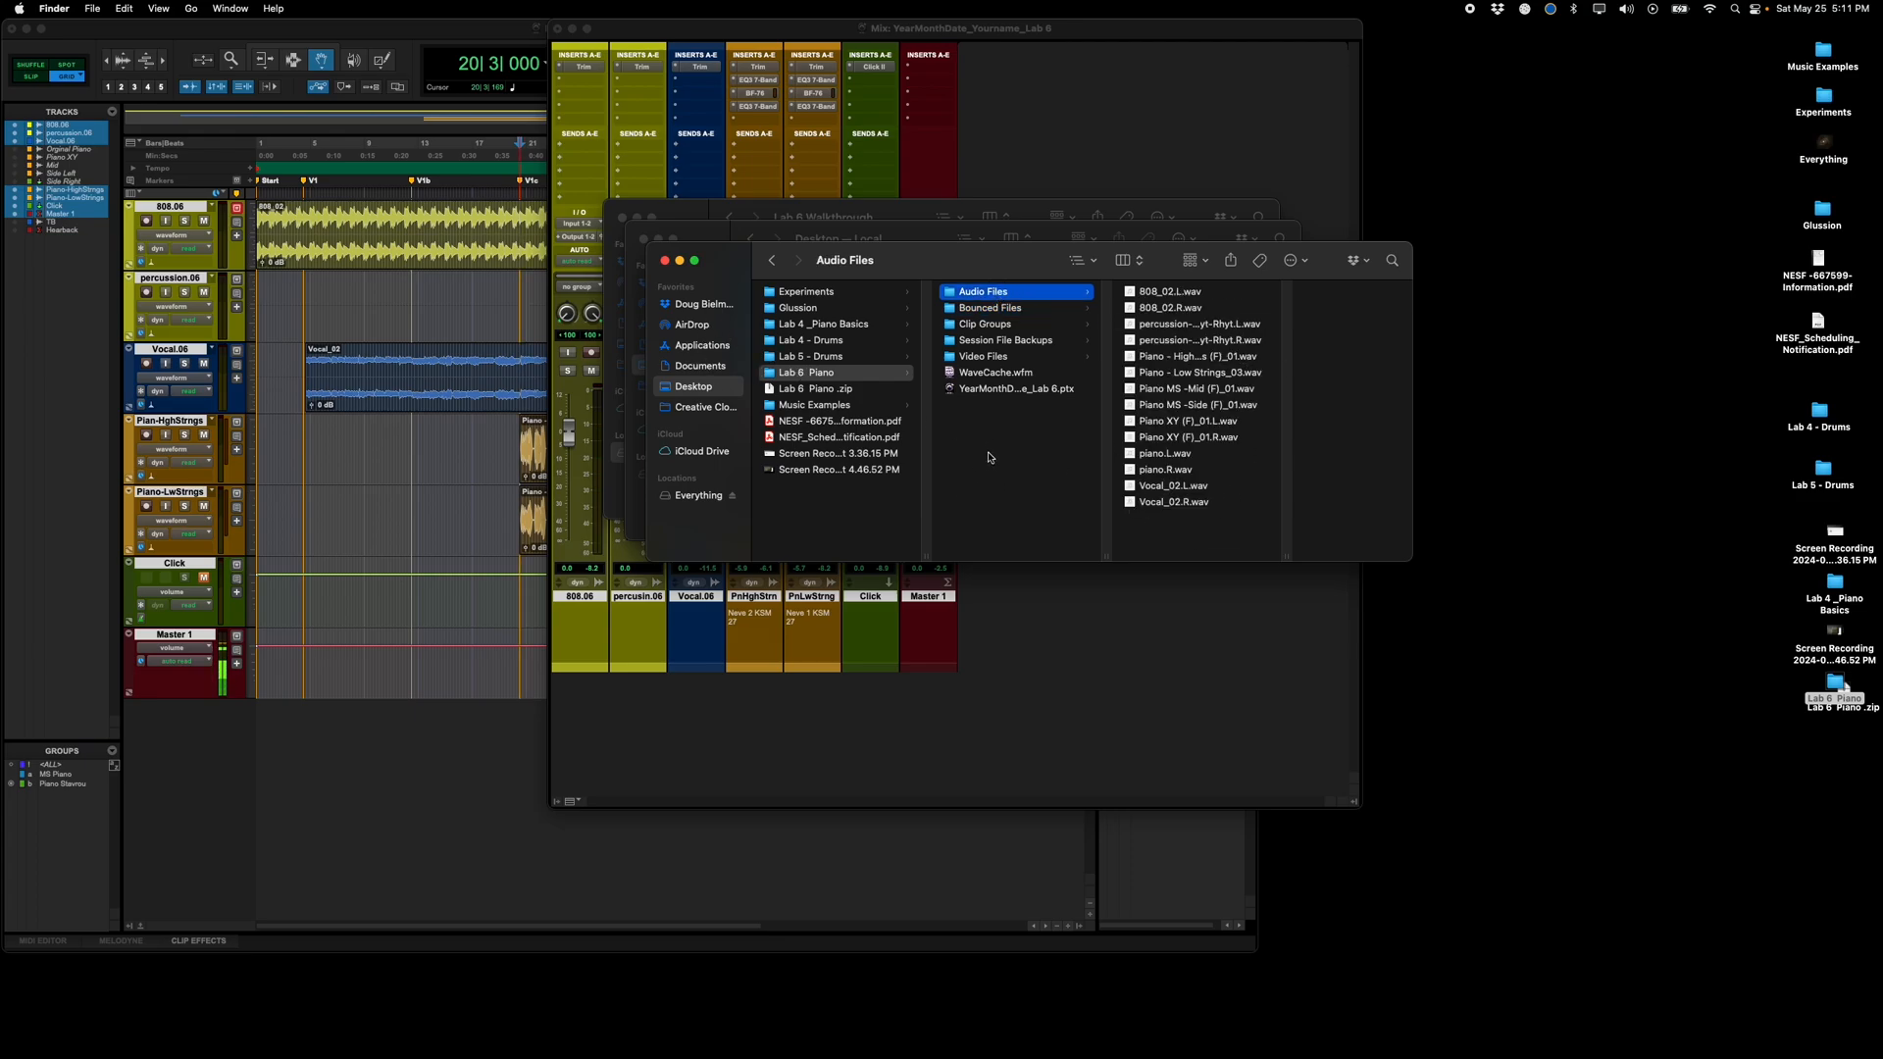
Step: Return to the Lab 6 instructions in Chrome and review them from the bounce section back up to the session info
{"action": "mouse_move", "coordinate": [595, 1055]}
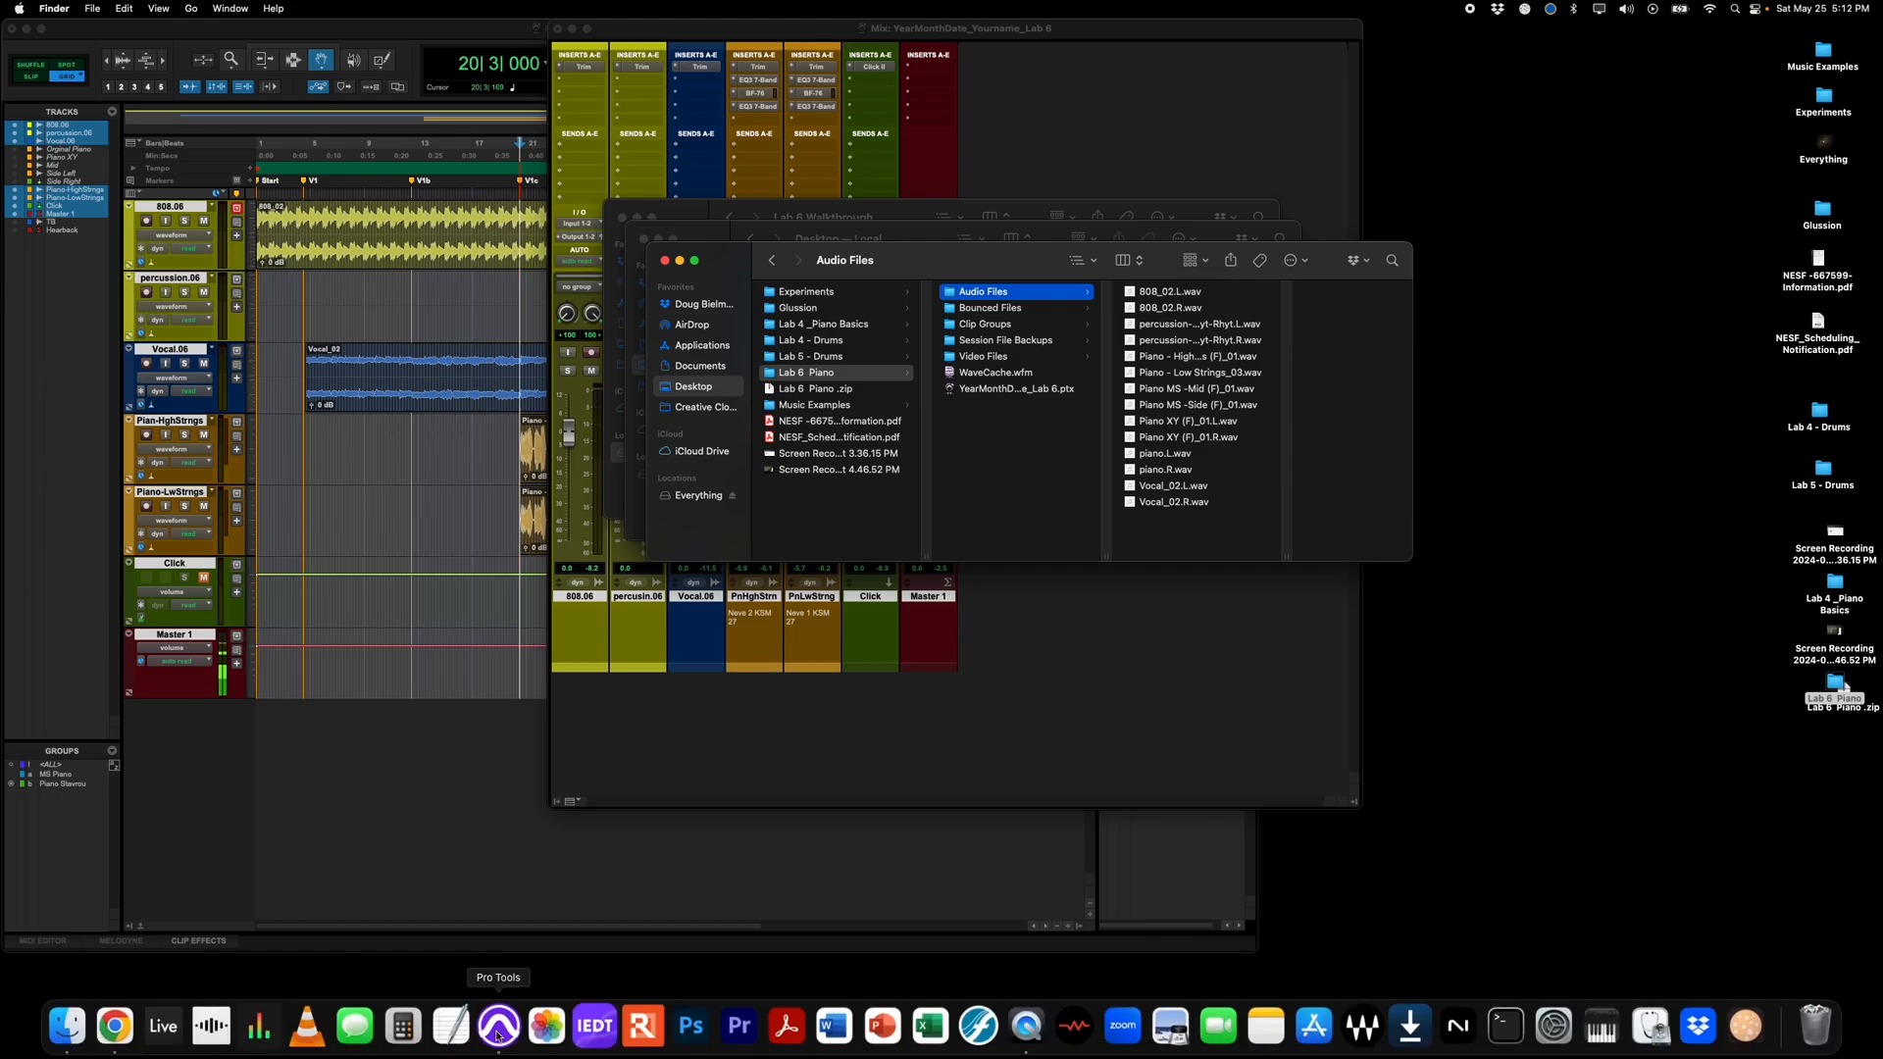
{"action": "left_click", "coordinate": [120, 1028]}
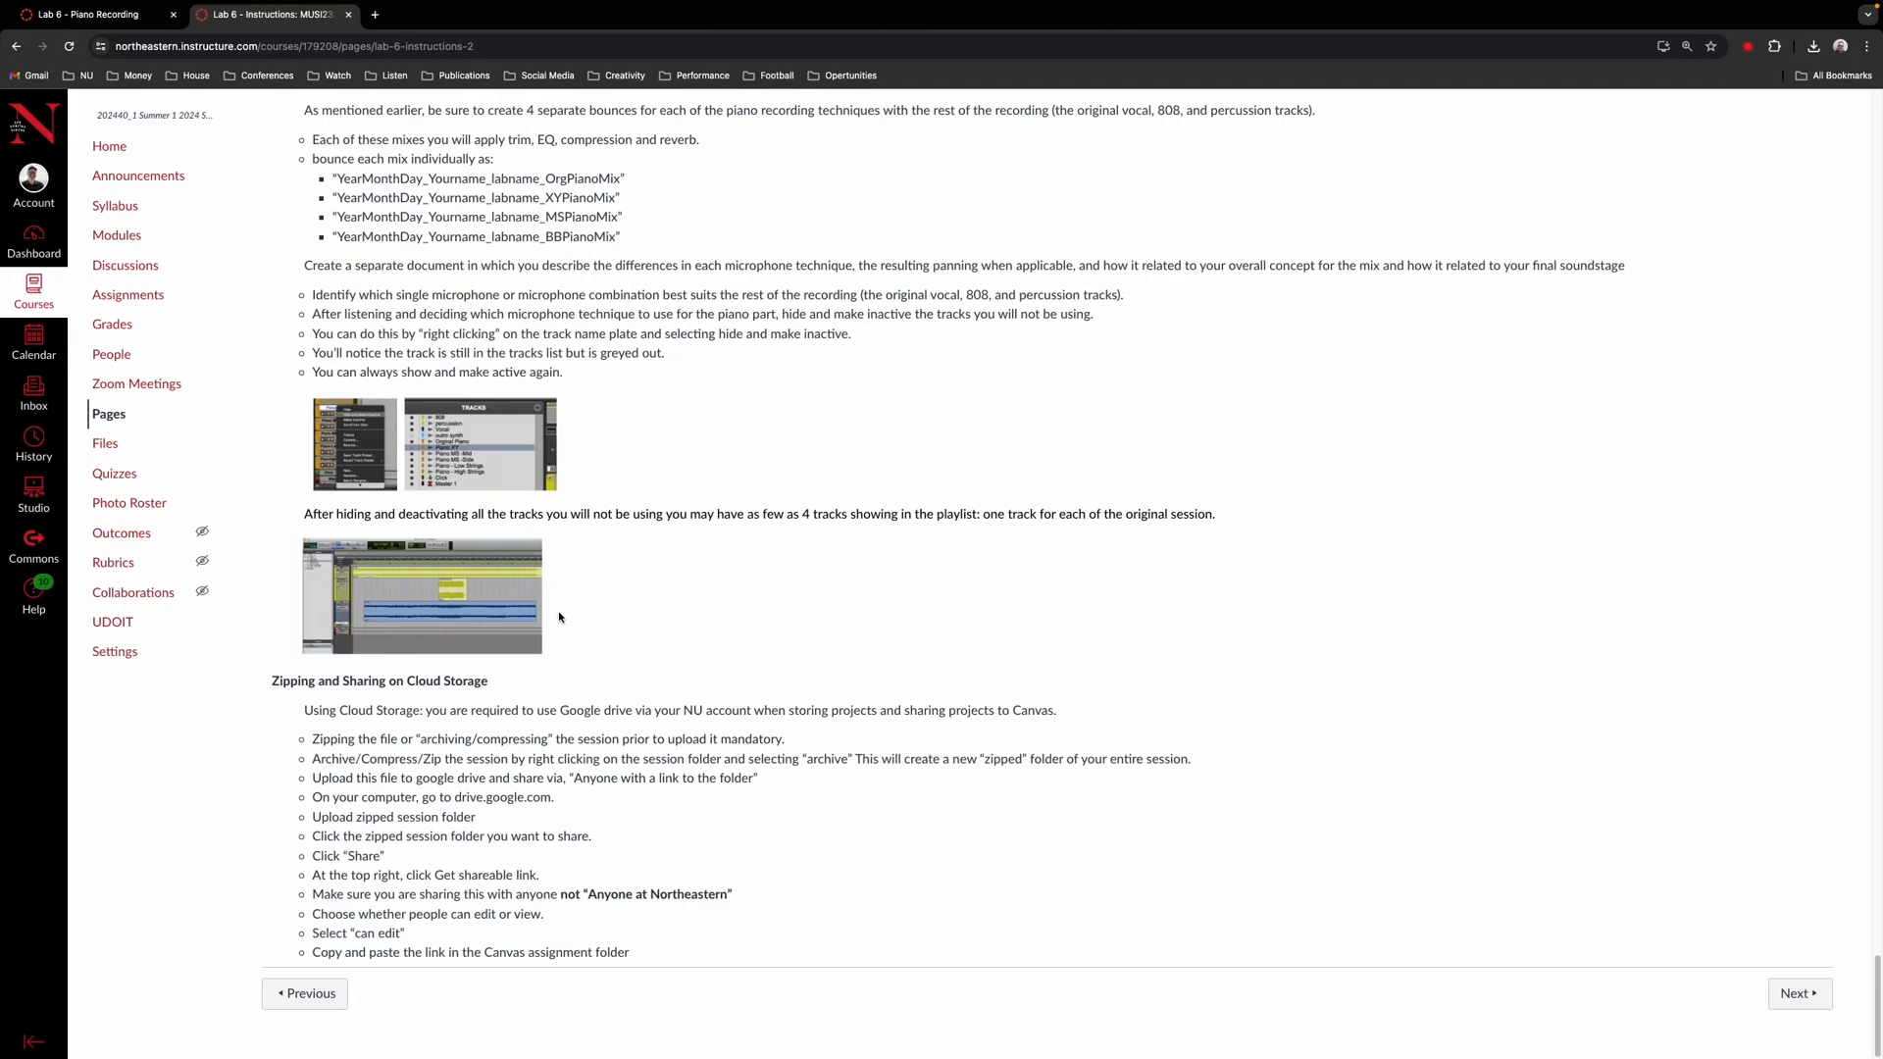
{"action": "scroll", "coordinate": [578, 620], "scroll_direction": "up", "scroll_amount": 5}
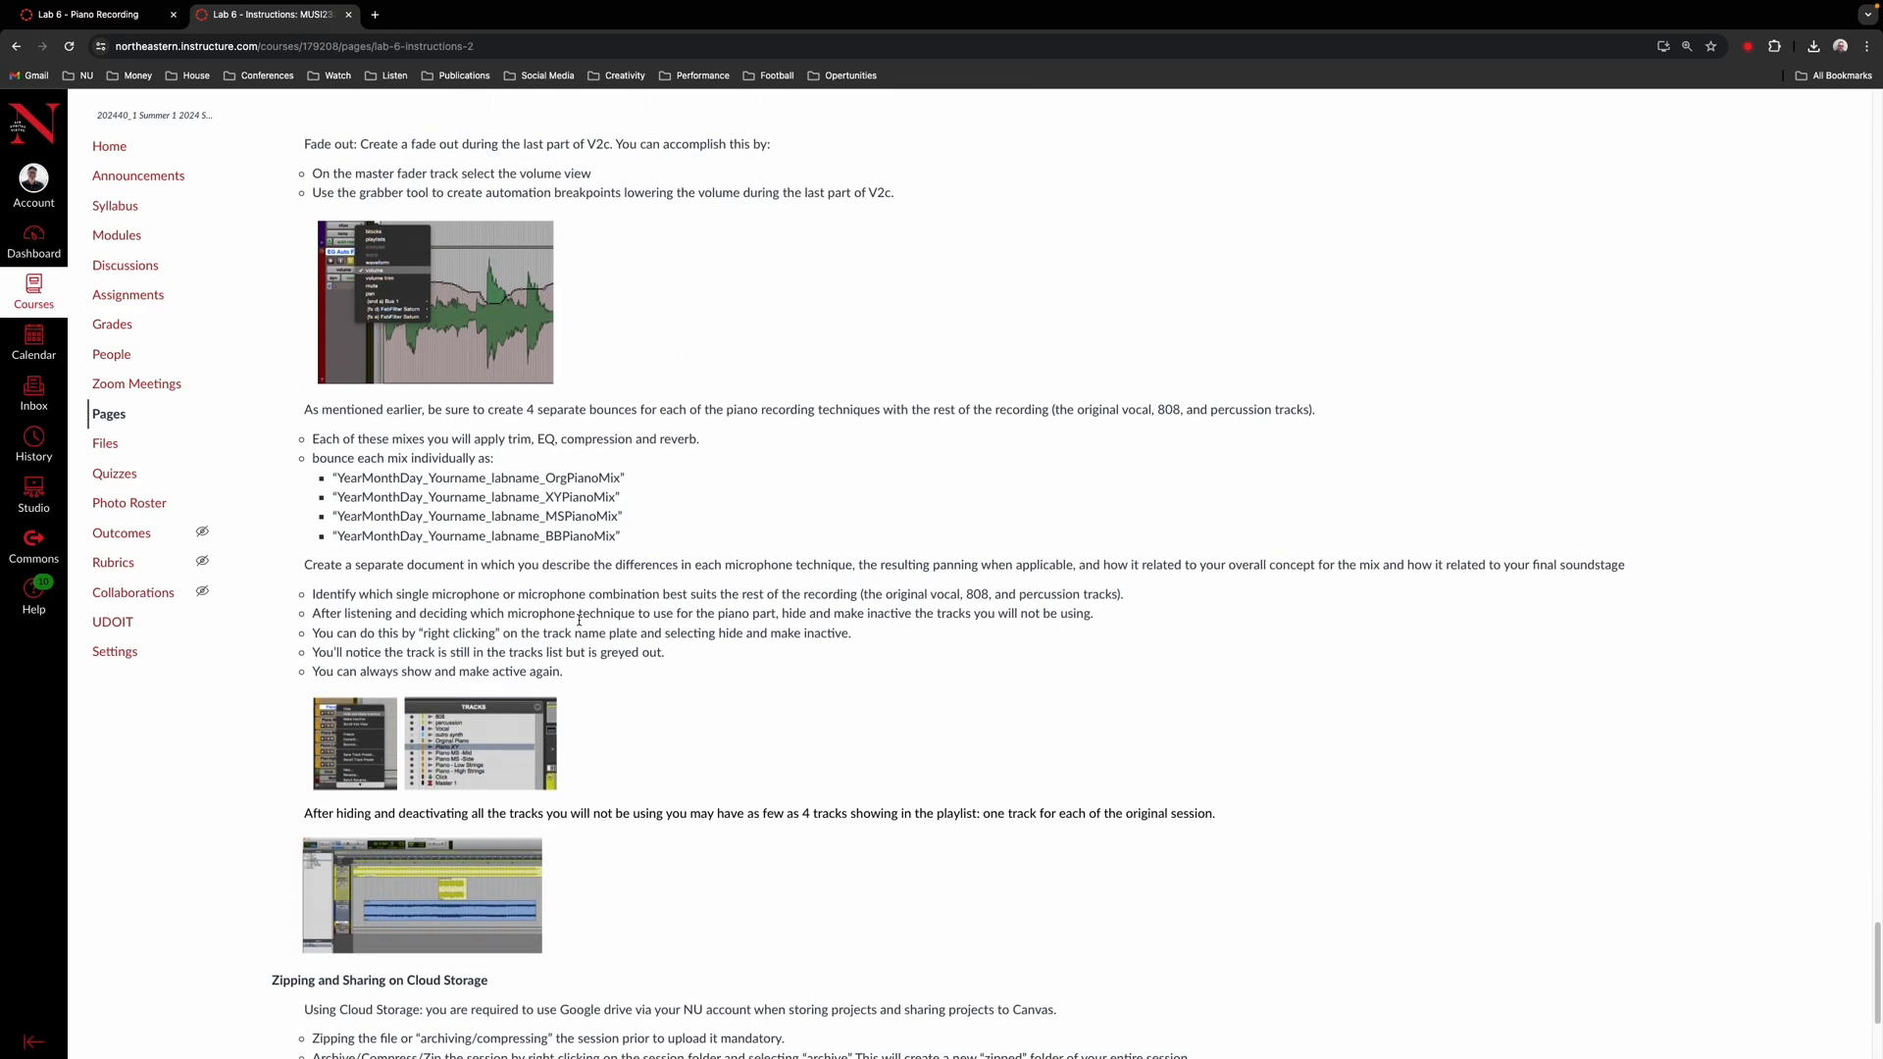
{"action": "scroll", "coordinate": [579, 619], "scroll_direction": "up", "scroll_amount": 20}
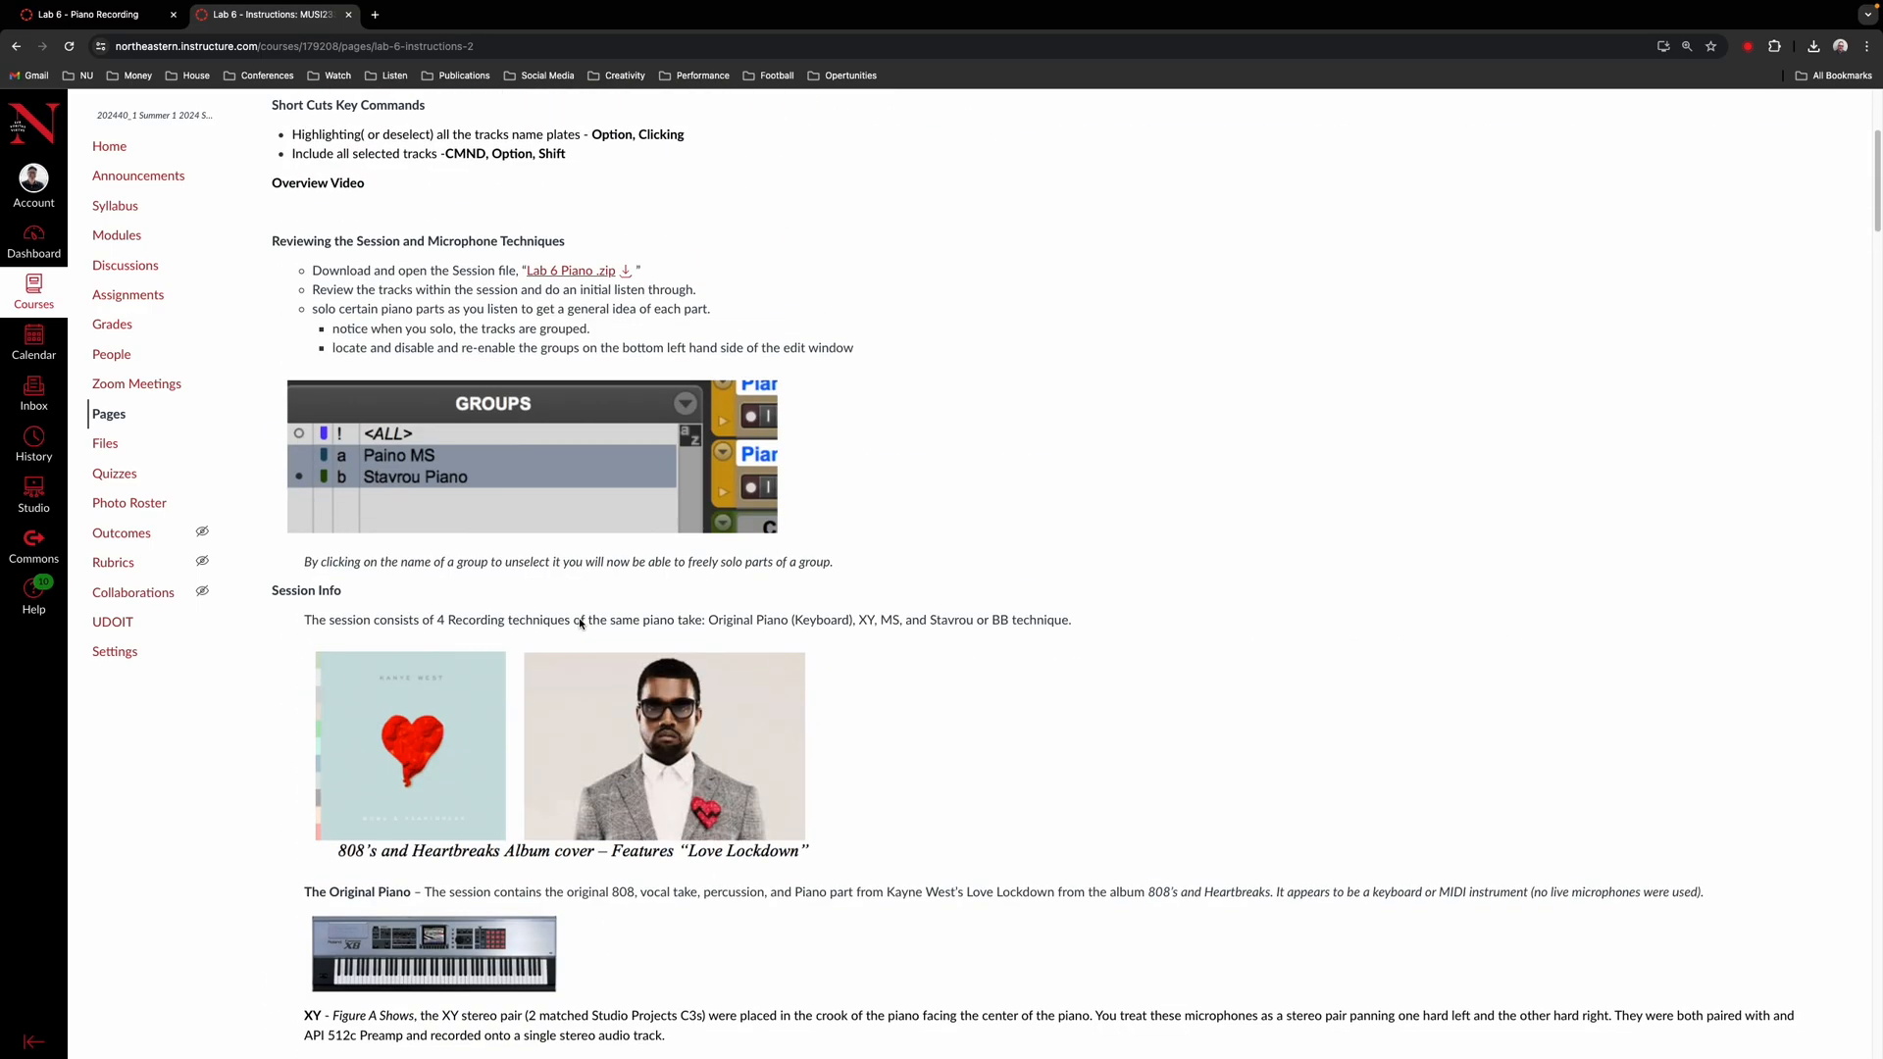
Step: Review the objectives, turn-in requirements and trim settings in the Lab 6 instructions, and the grading rubric of the Piano Recording assignment
{"action": "scroll", "coordinate": [580, 622], "scroll_direction": "up", "scroll_amount": 5}
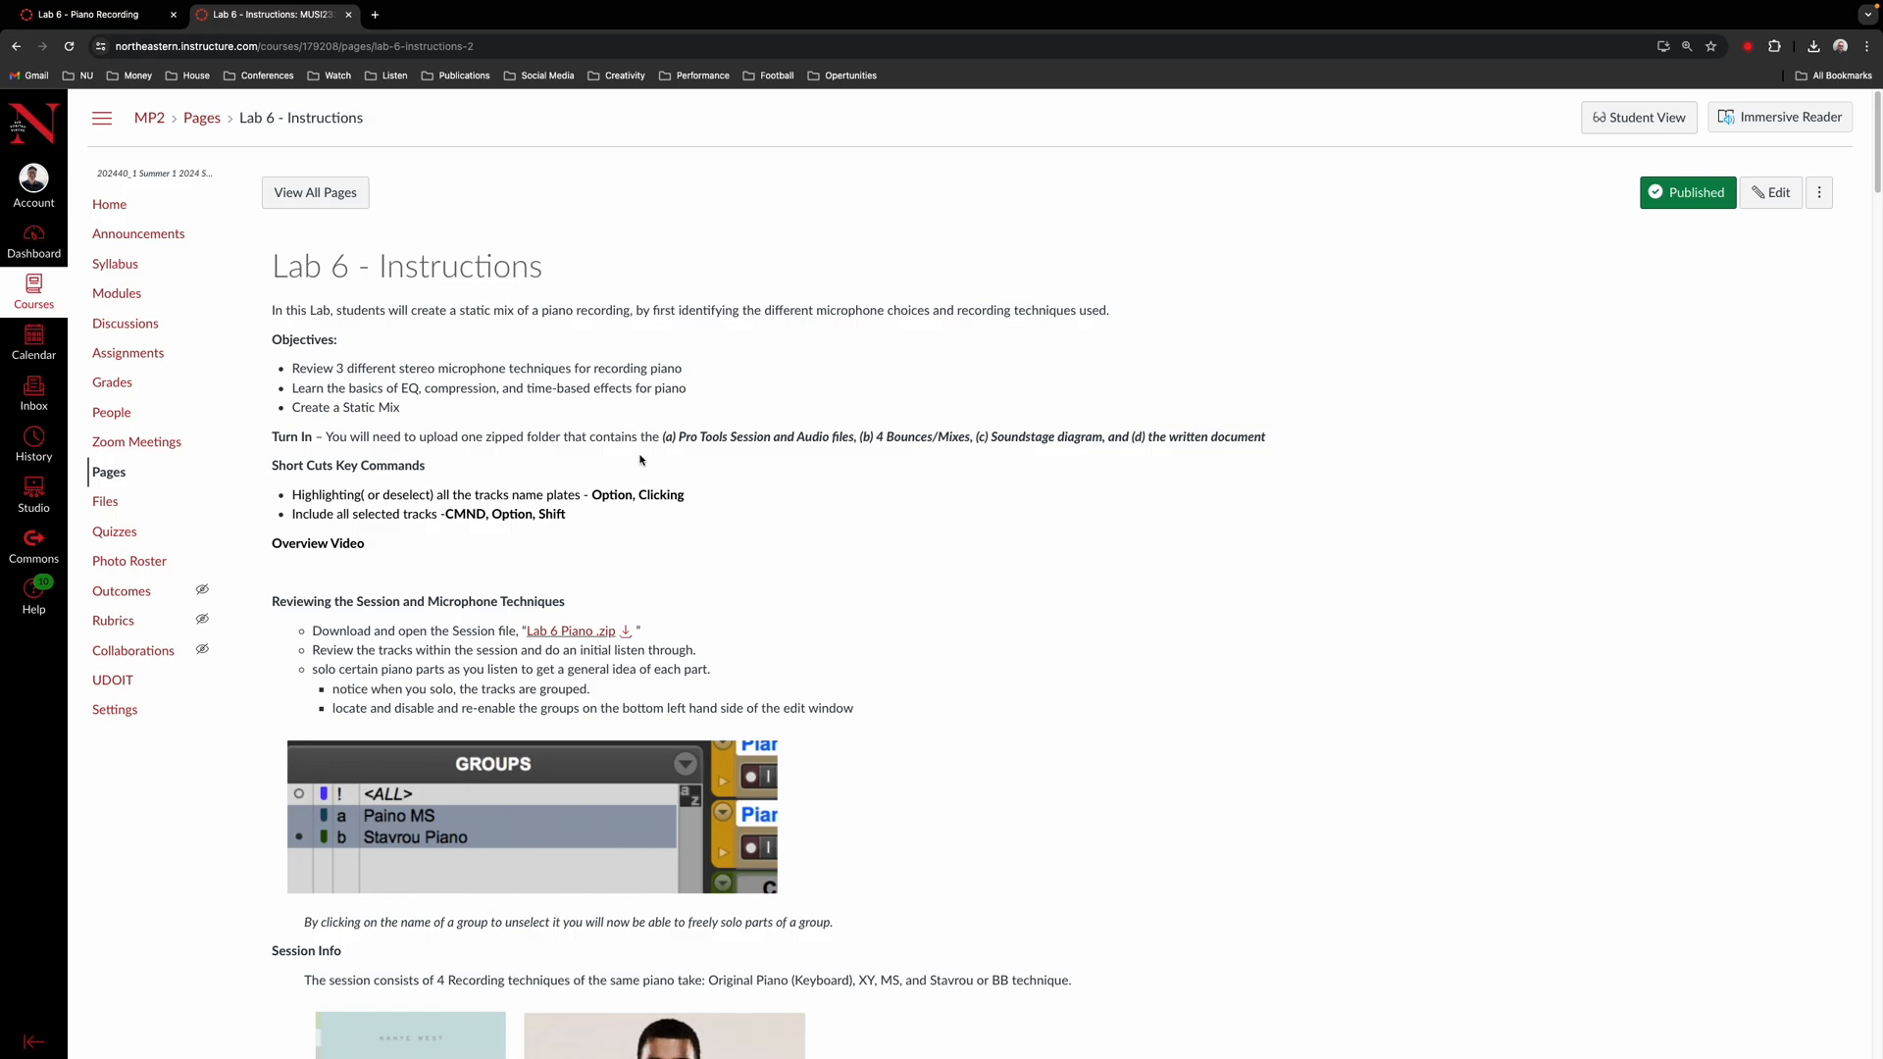
{"action": "scroll", "coordinate": [495, 496], "scroll_direction": "down", "scroll_amount": 1}
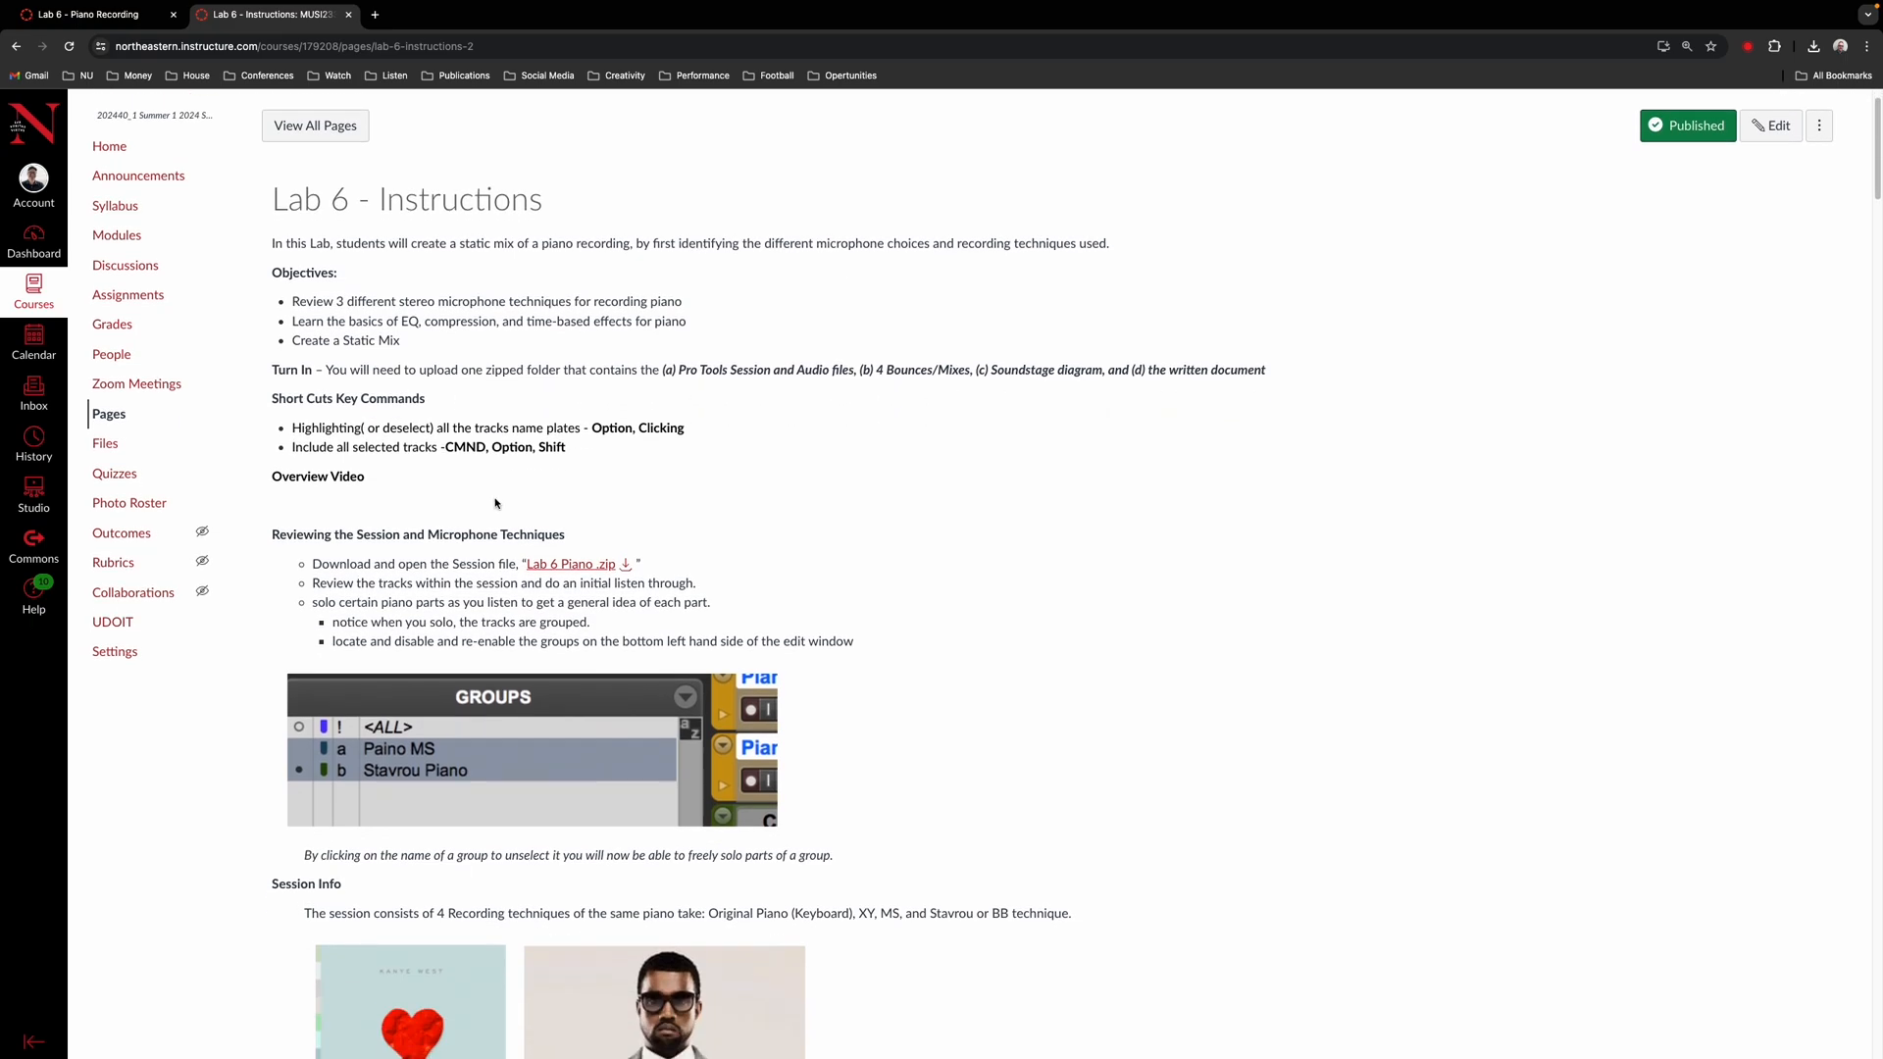
{"action": "scroll", "coordinate": [495, 497], "scroll_direction": "up", "scroll_amount": 1}
{"action": "scroll", "coordinate": [496, 498], "scroll_direction": "down", "scroll_amount": 5}
{"action": "scroll", "coordinate": [495, 499], "scroll_direction": "down", "scroll_amount": 20}
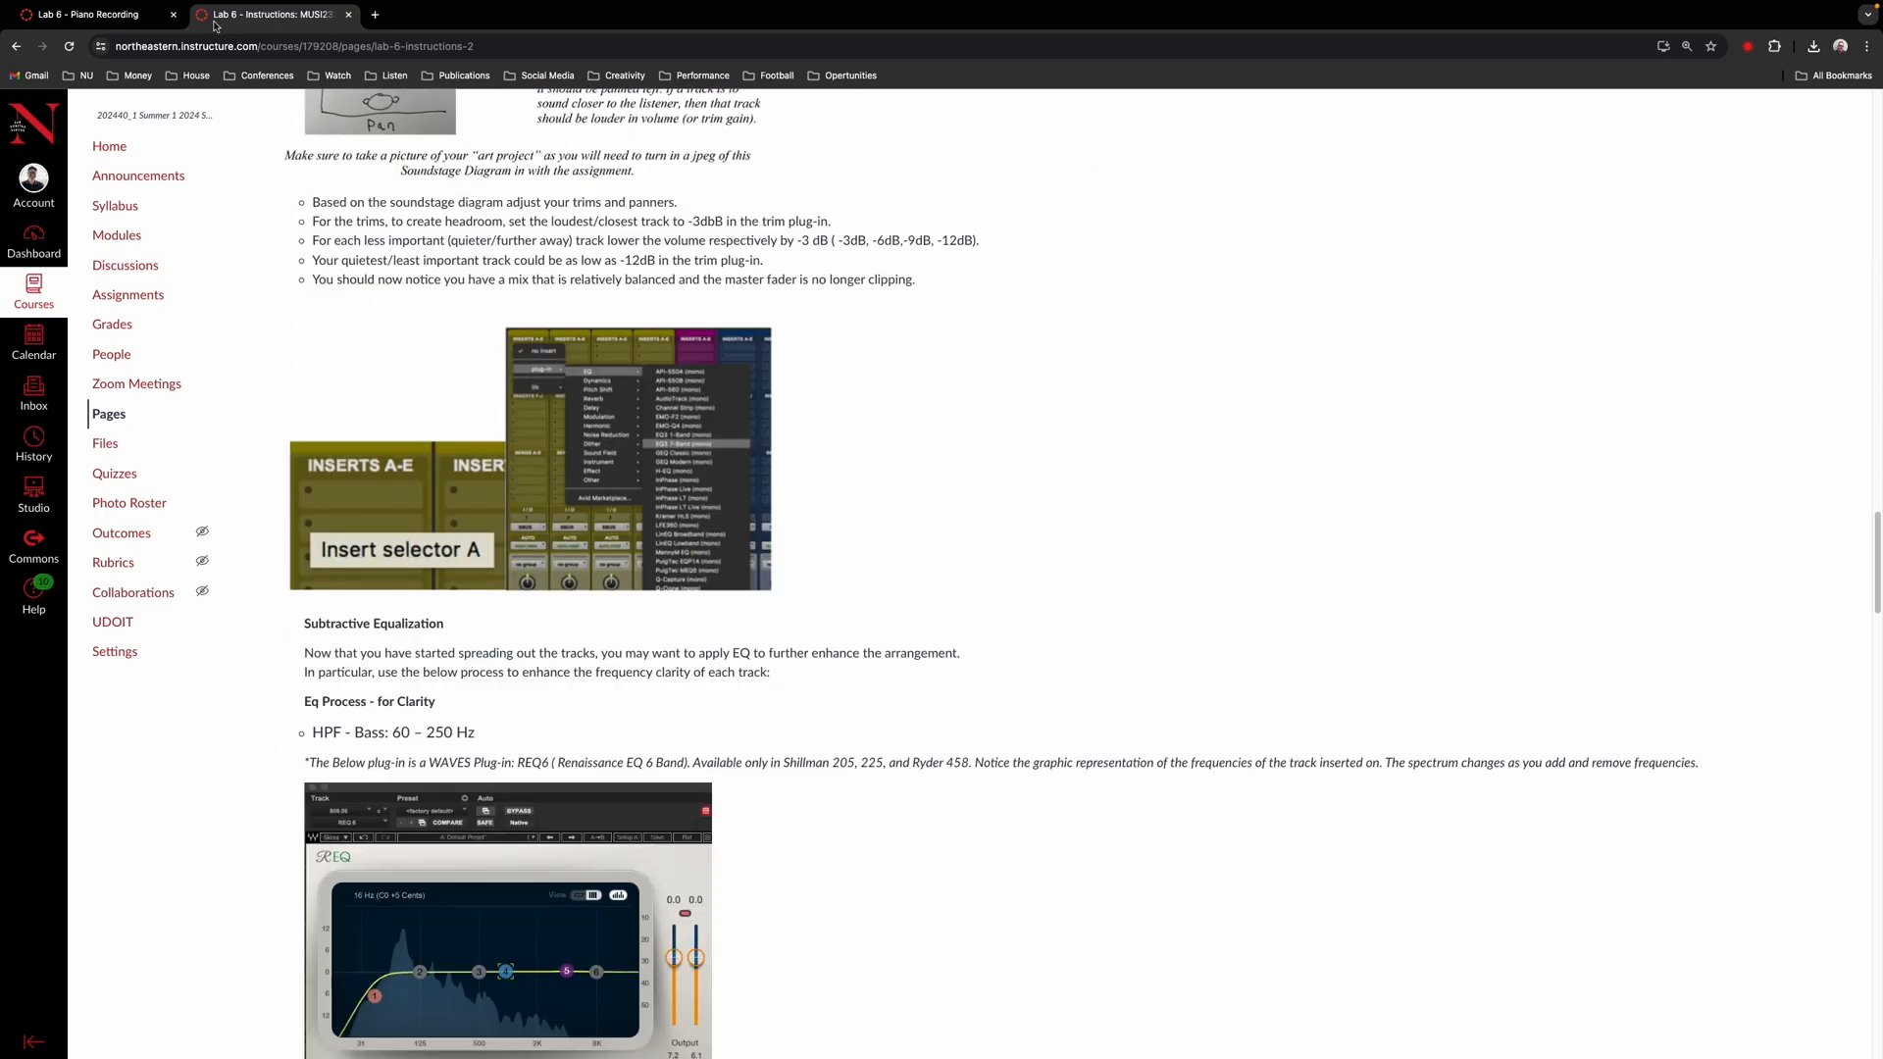
{"action": "left_click", "coordinate": [89, 13]}
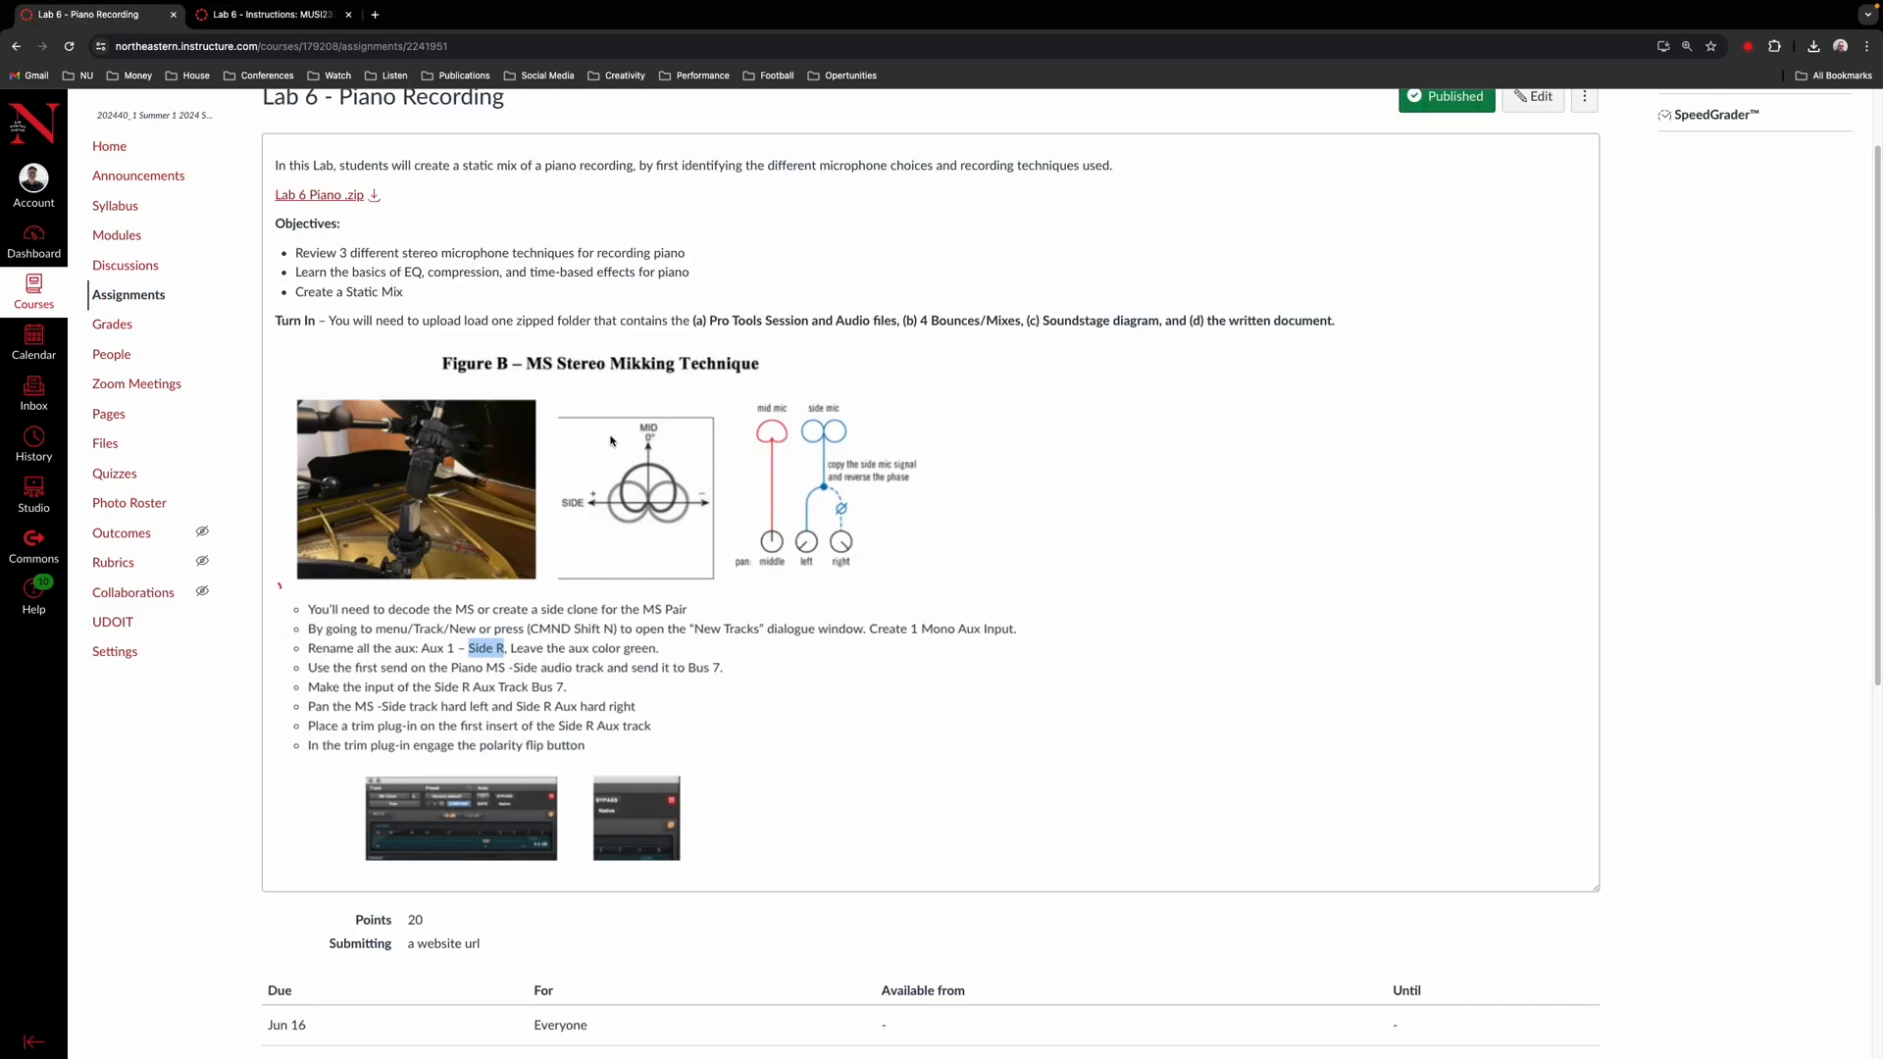
{"action": "scroll", "coordinate": [565, 476], "scroll_direction": "down", "scroll_amount": 5}
{"action": "scroll", "coordinate": [564, 474], "scroll_direction": "down", "scroll_amount": 2}
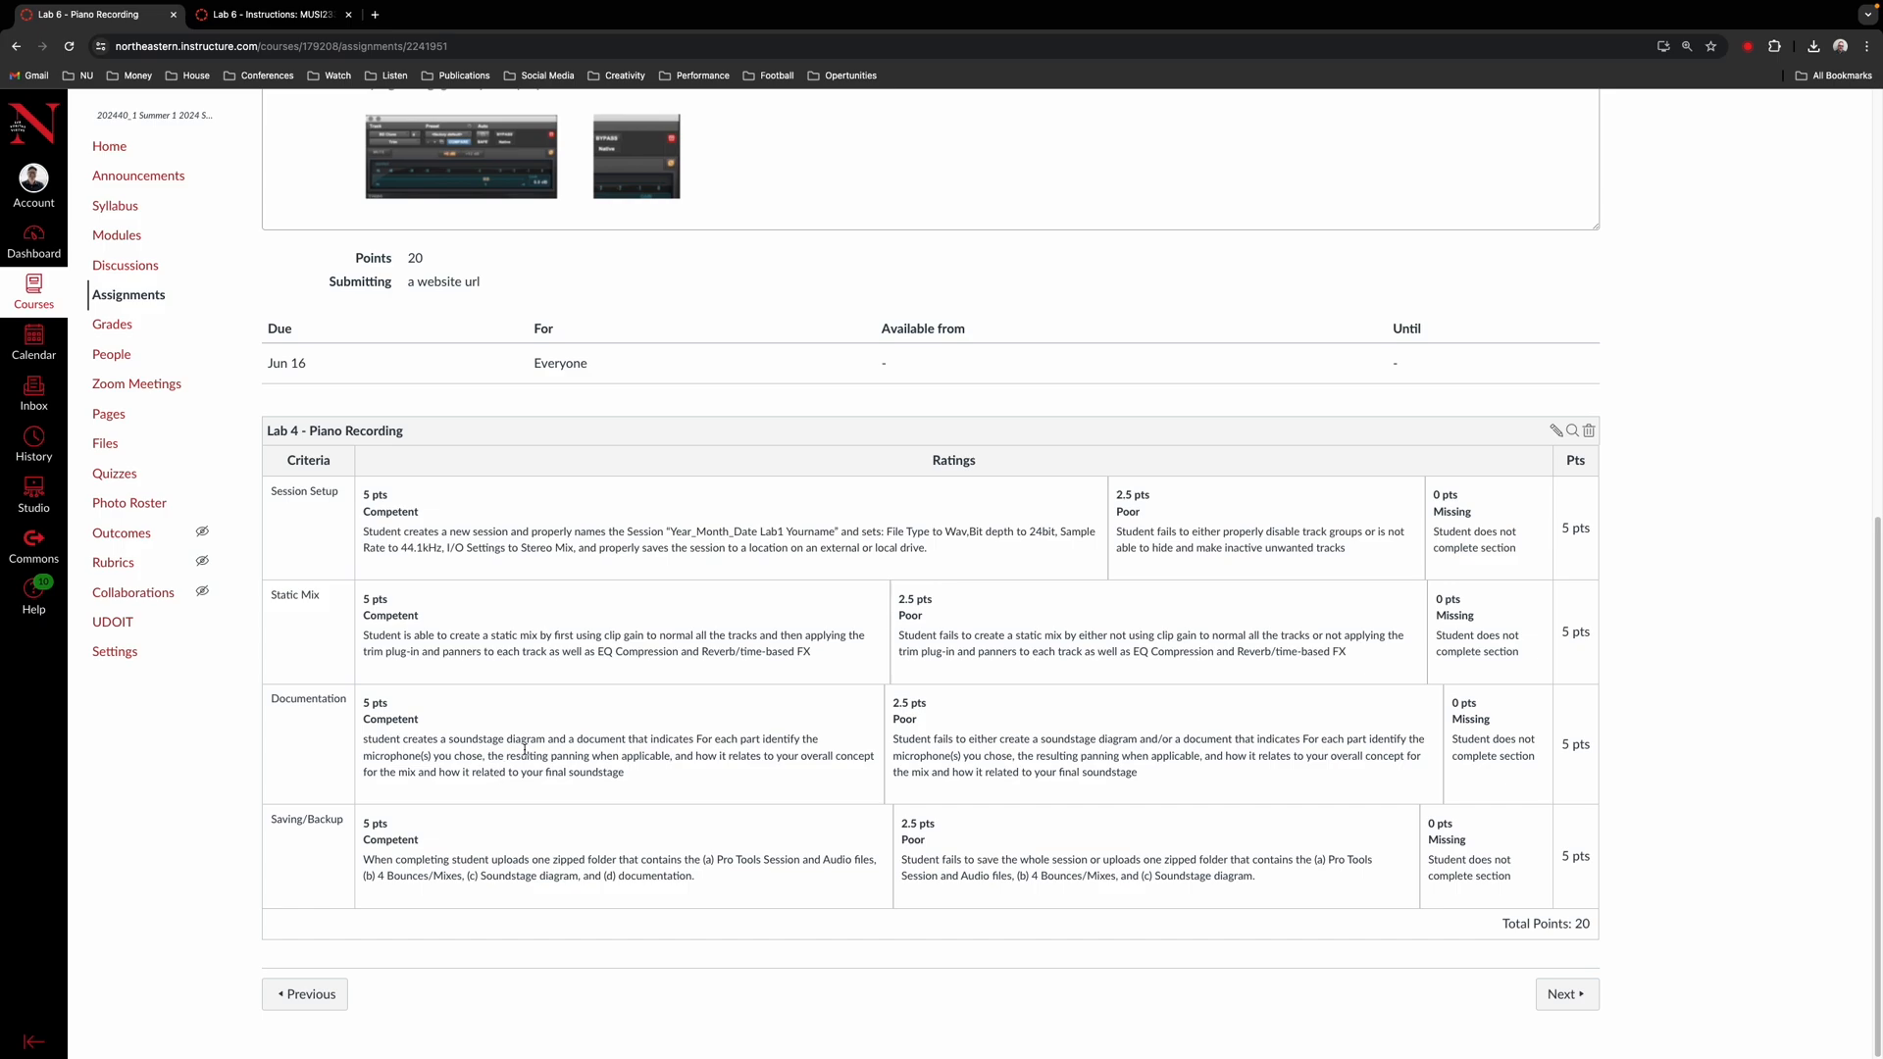
Step: Create a new TextEdit document containing the placeholder text "ffbbffdfdf", and switch to the Lab 6 Piano folder in Finder
{"action": "key", "text": "super+Tab"}
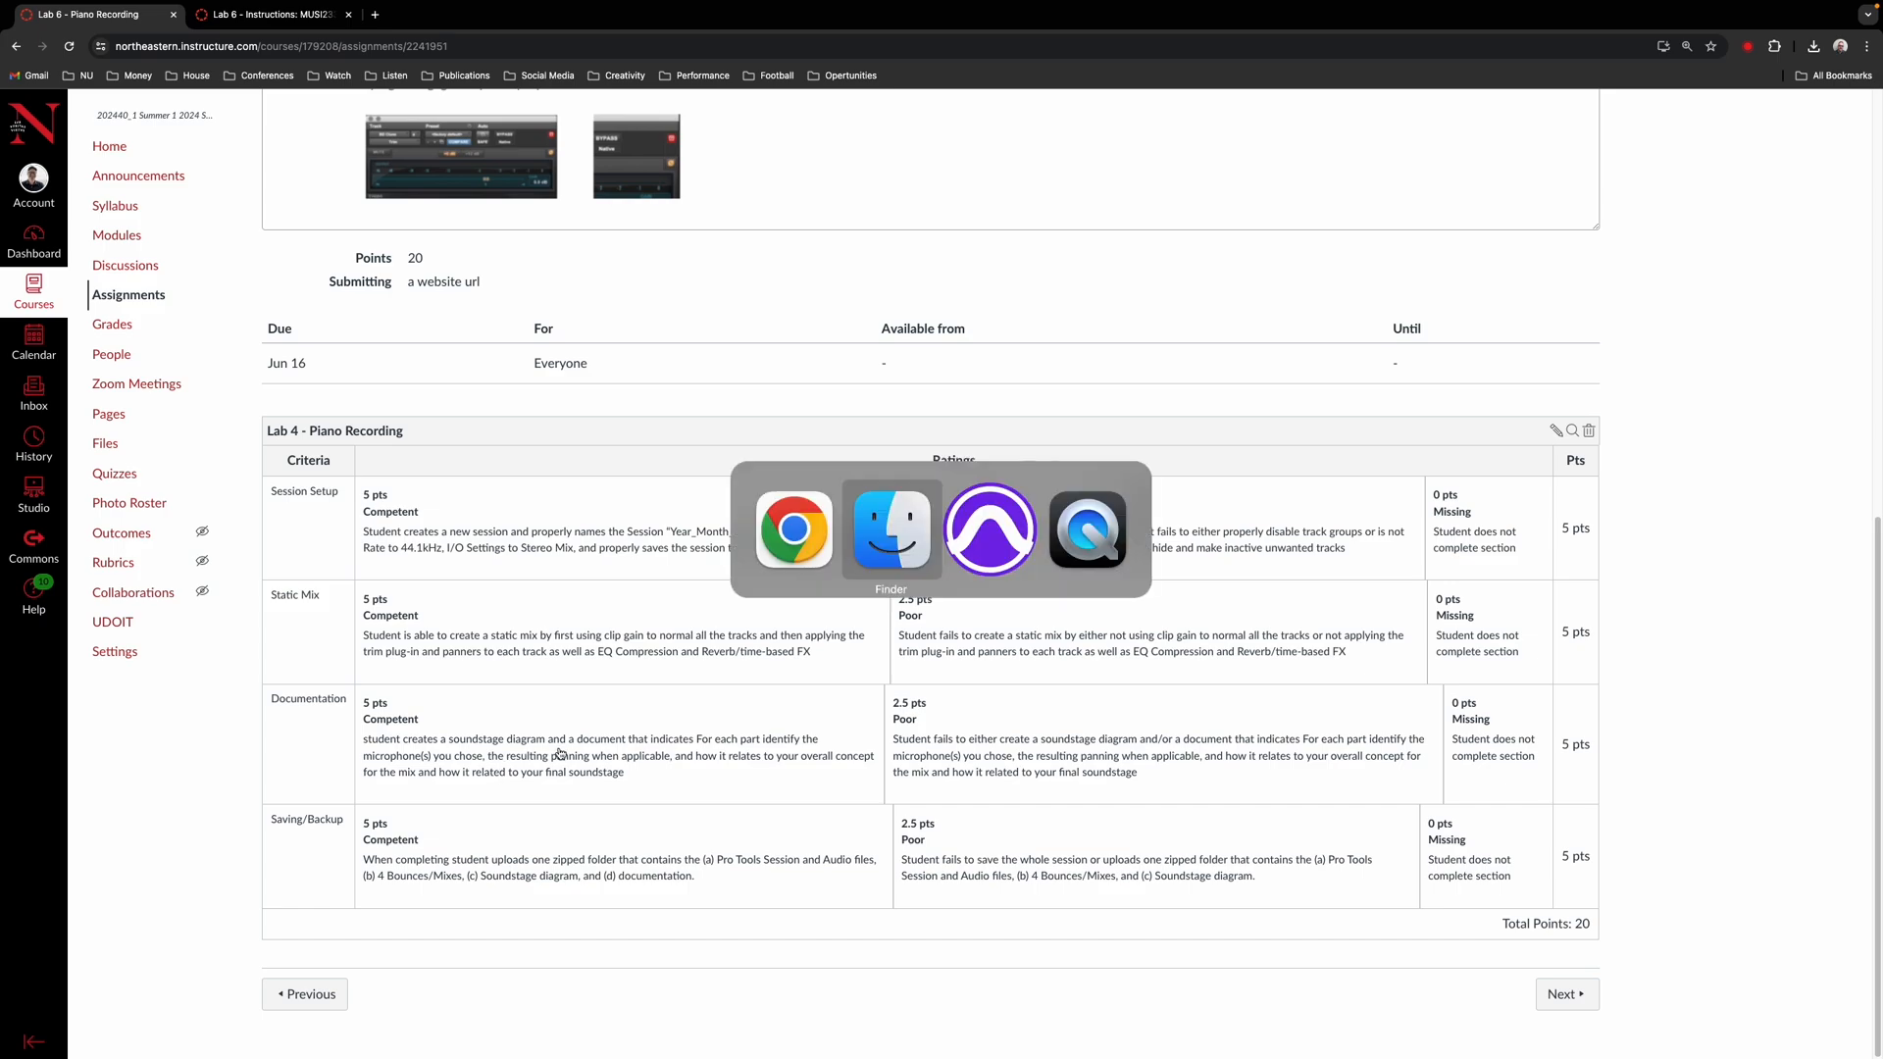
{"action": "key", "text": "super+Tab"}
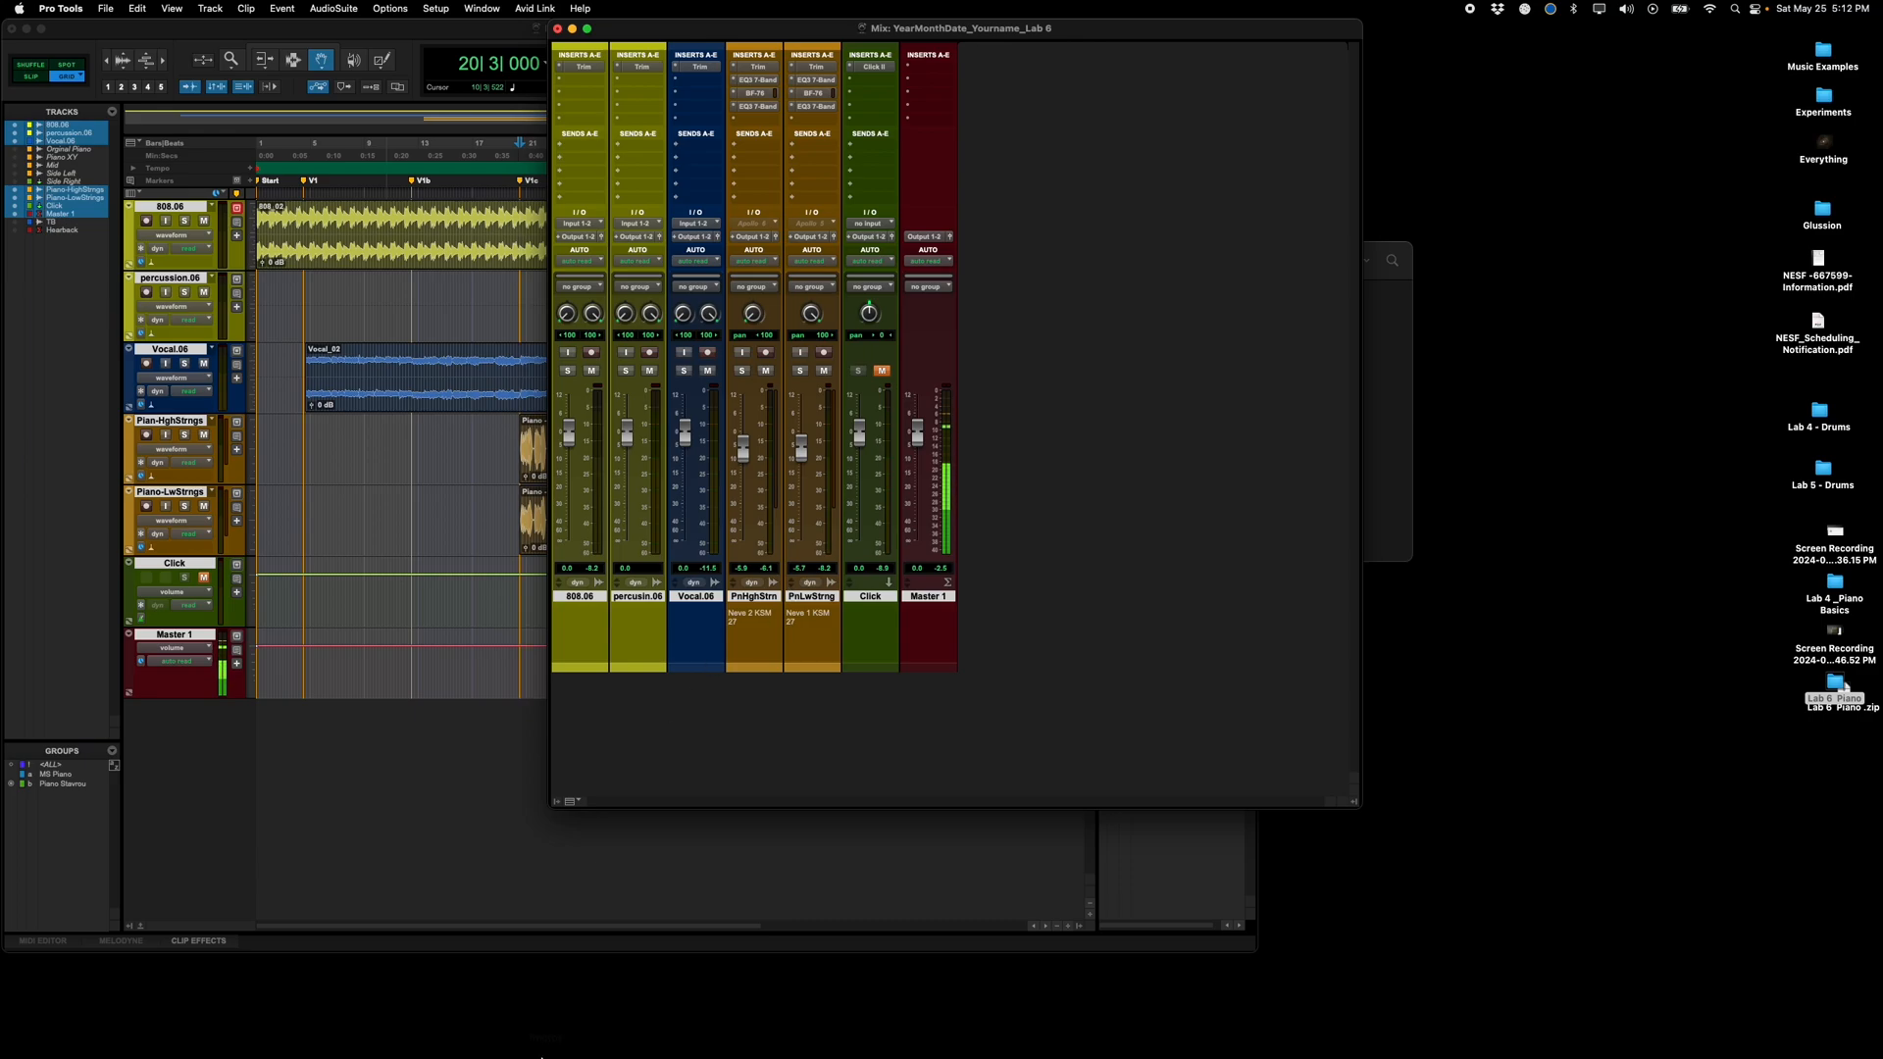
{"action": "left_click", "coordinate": [450, 1038]}
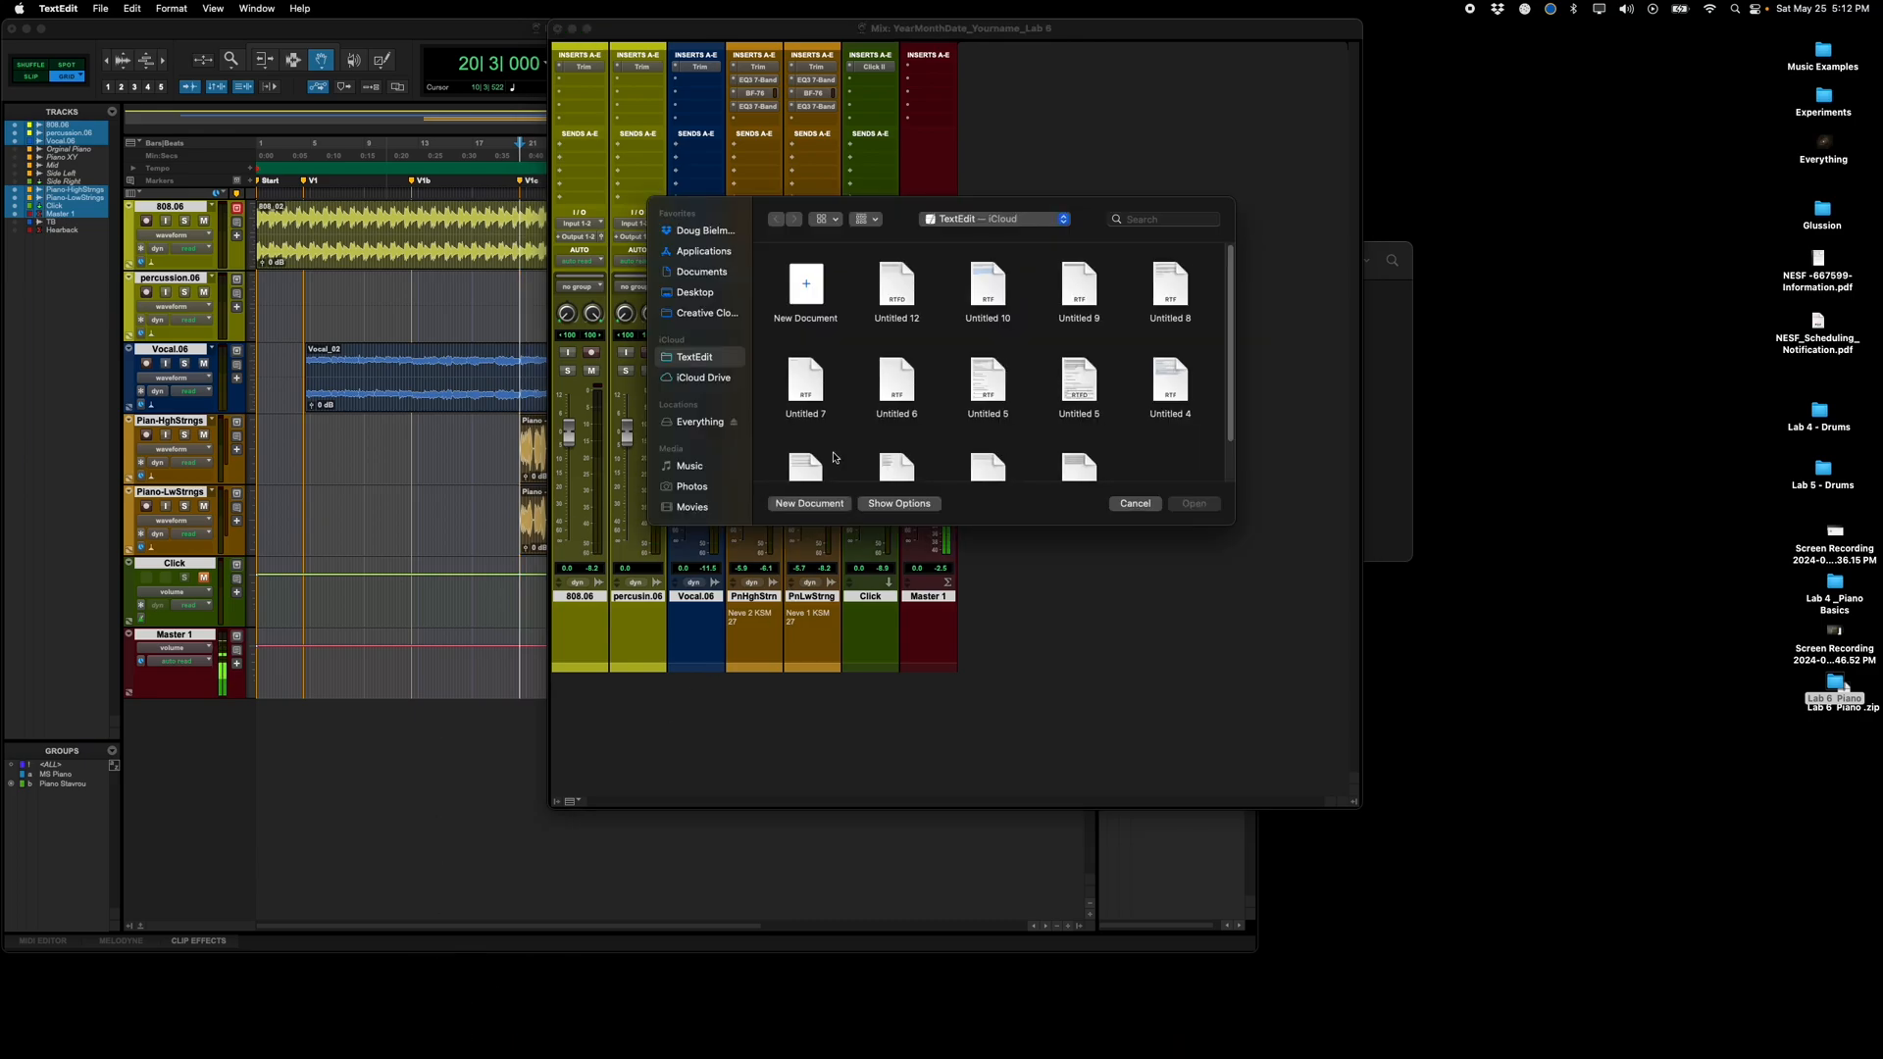
{"action": "left_click", "coordinate": [819, 507]}
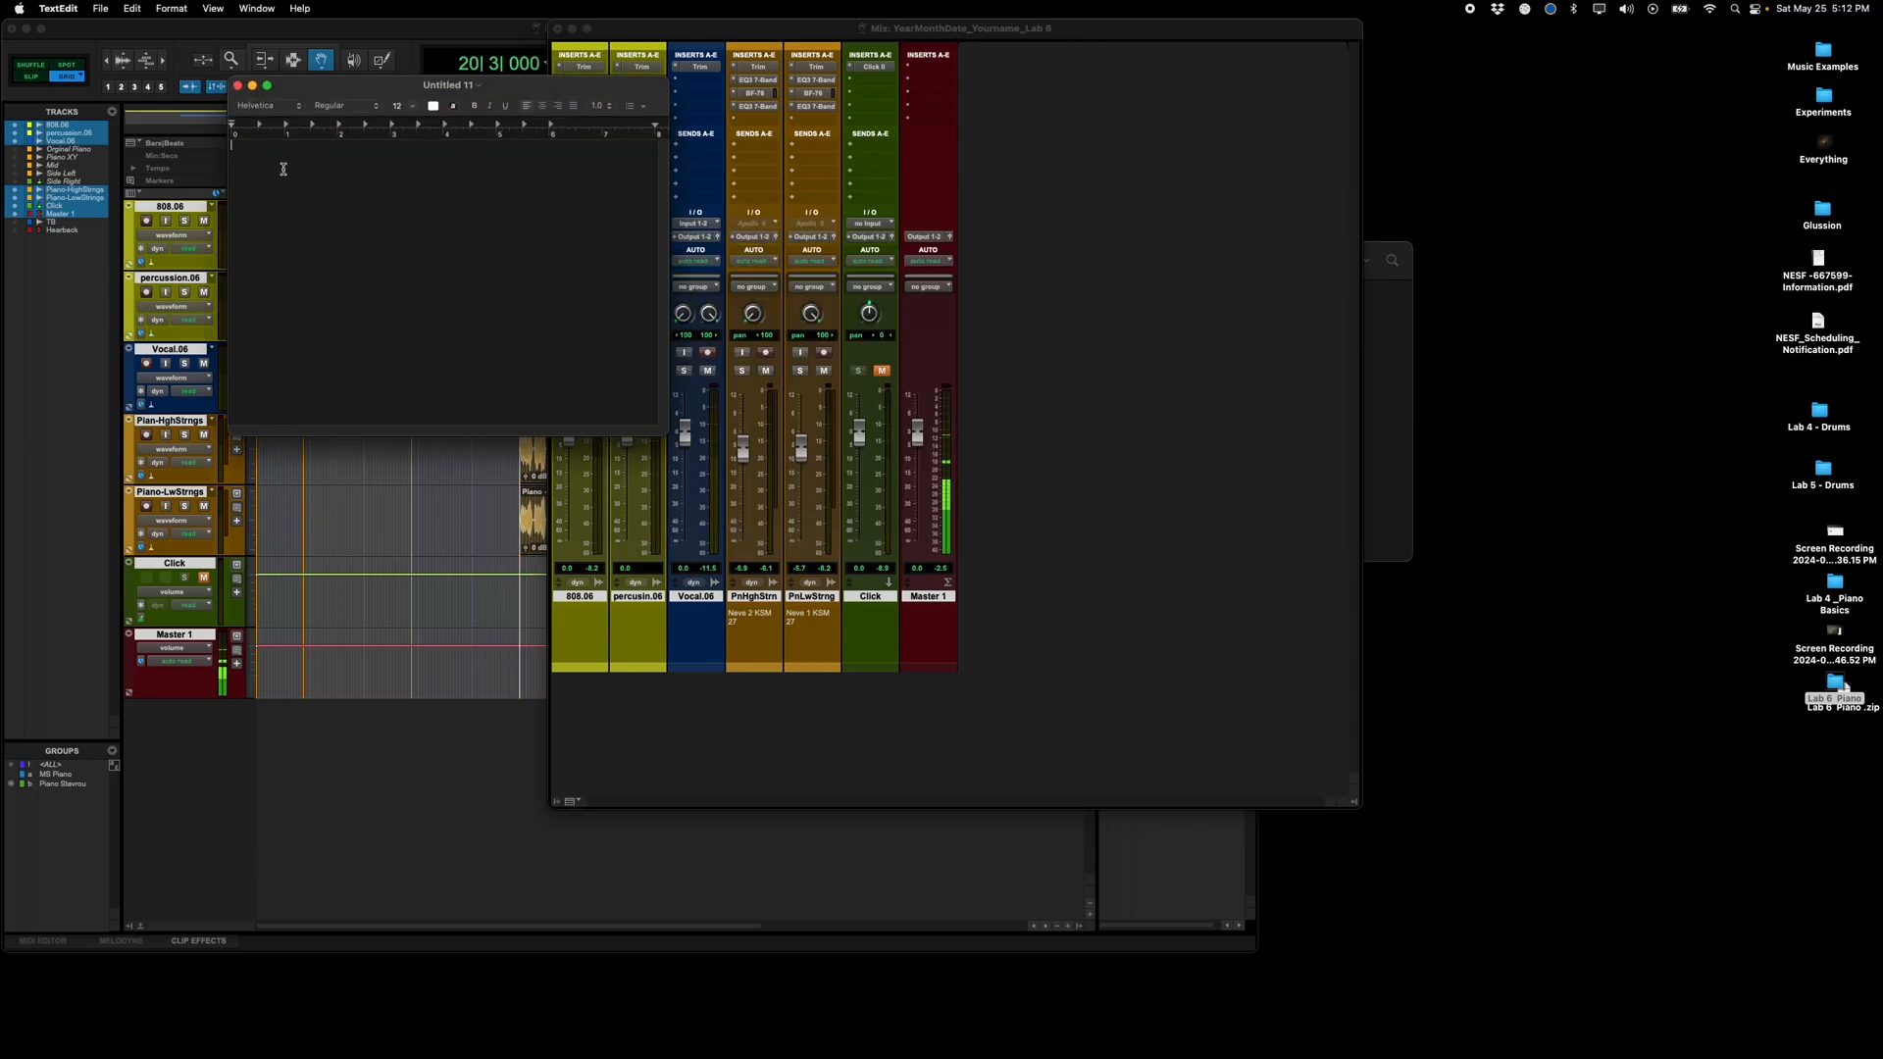
{"action": "type", "text": "ffbbffdfdf"}
{"action": "left_click", "coordinate": [1380, 412]}
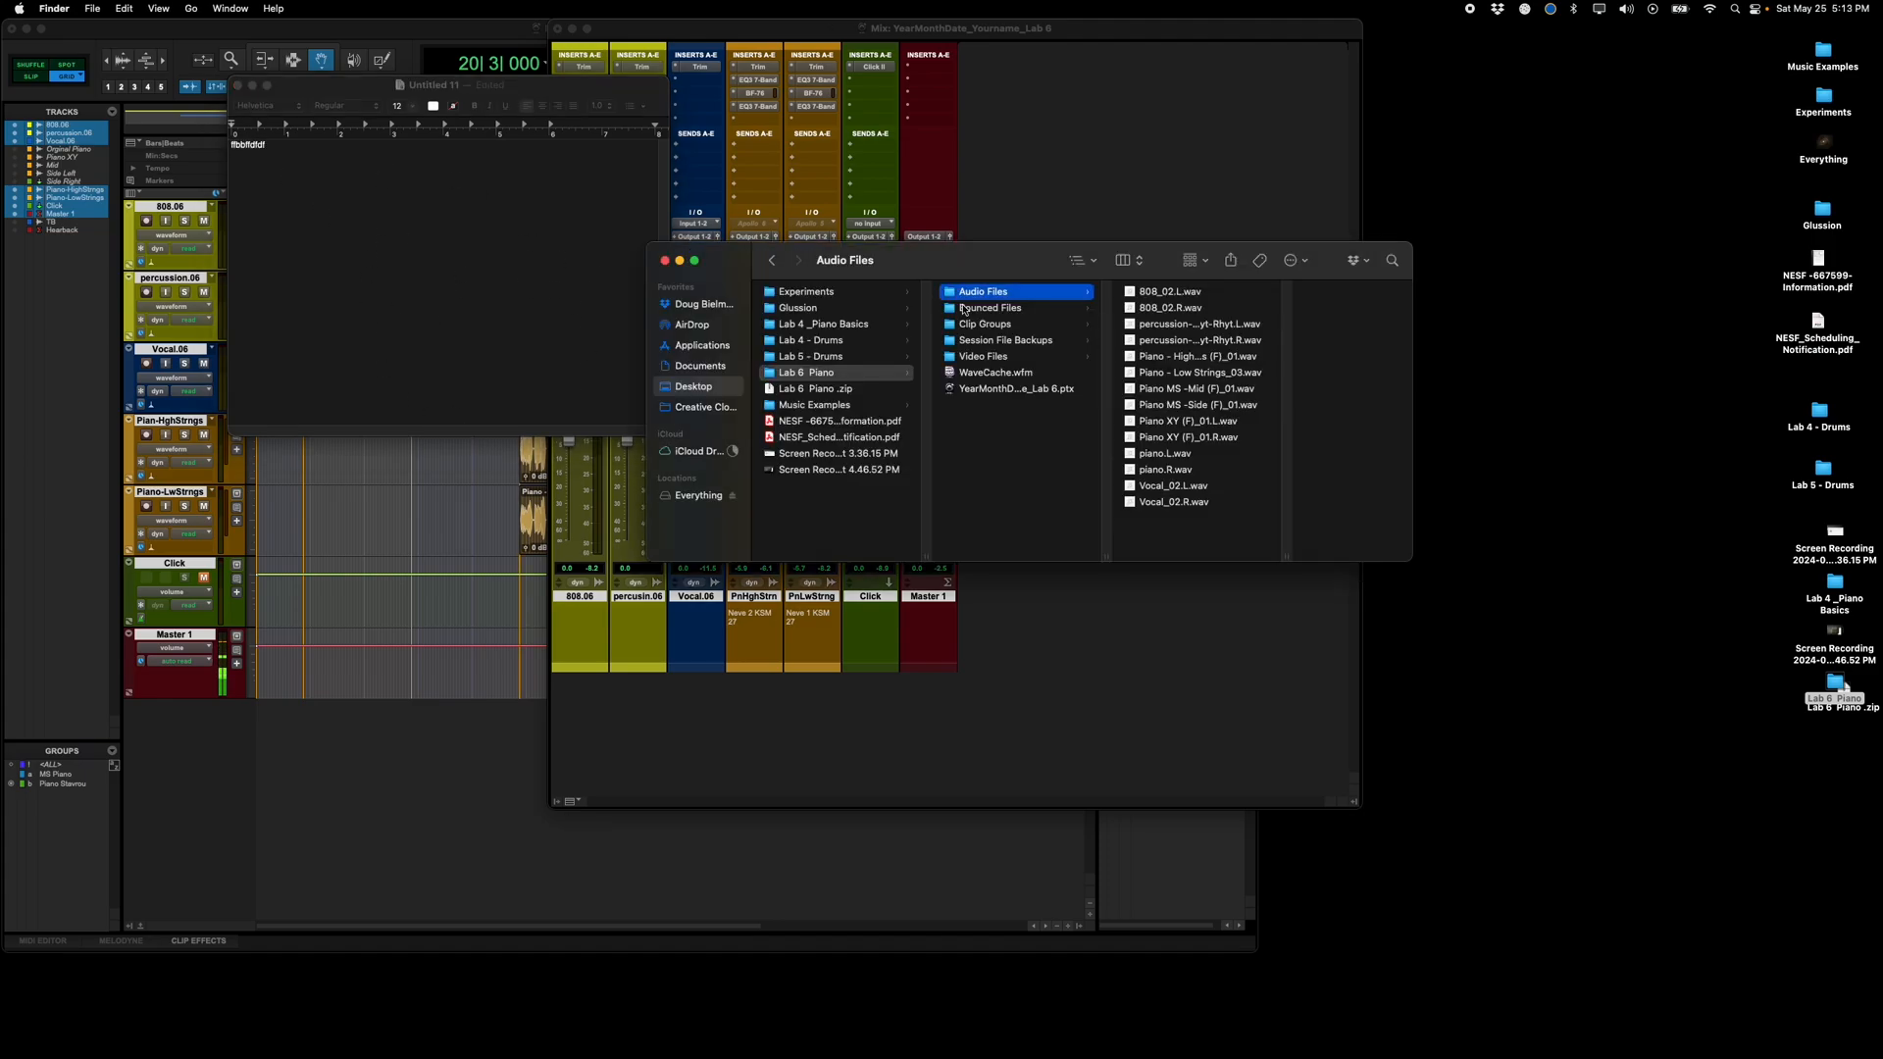